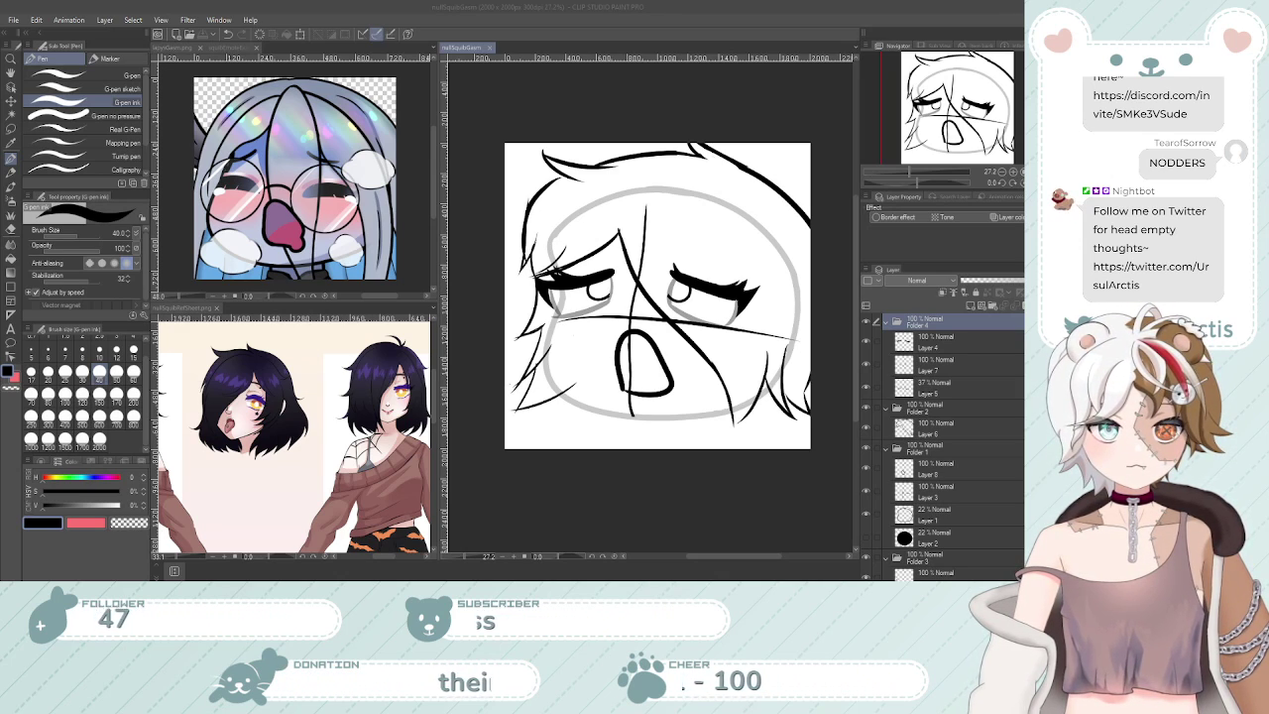
Create a new layer folder above Folder 3 and add an empty drawing layer inside it
{"action": "left_click", "coordinate": [464, 48]}
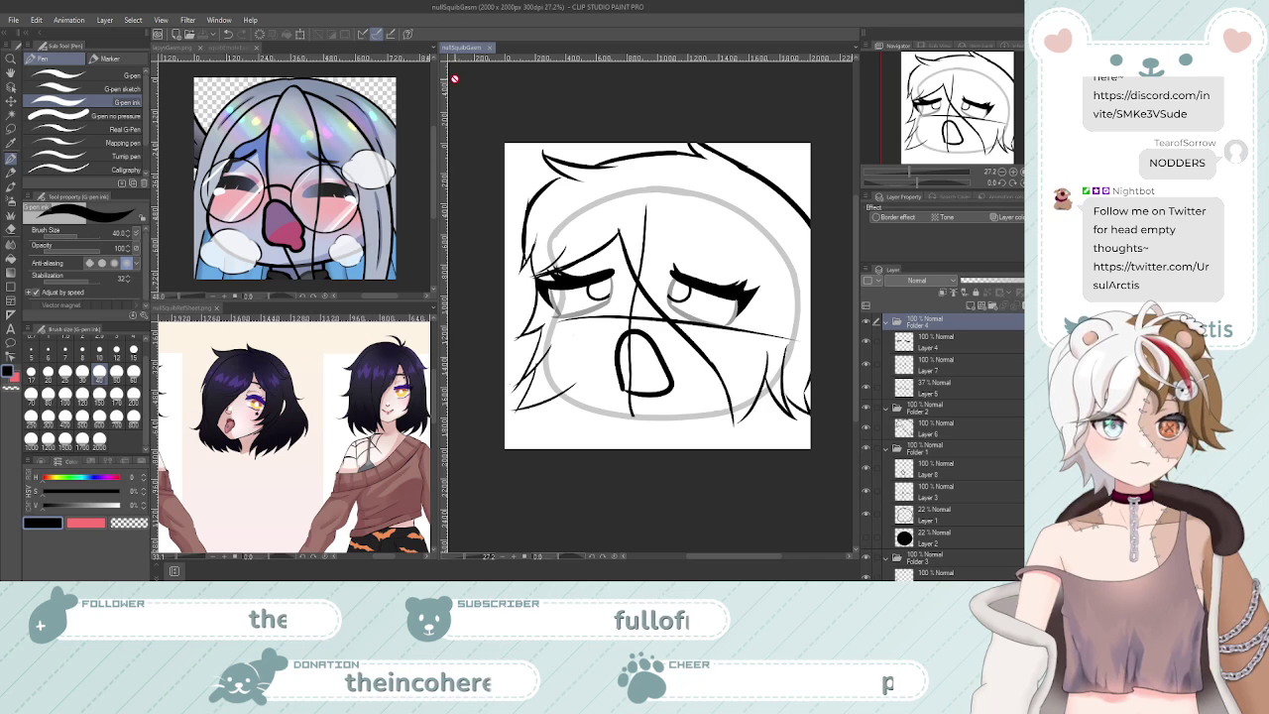
{"action": "key", "text": "ctrl+space"}
{"action": "left_click_drag", "start_coordinate": [598, 292], "coordinate": [607, 295]}
{"action": "mouse_move", "coordinate": [710, 305]}
{"action": "left_mouse_down"}
{"action": "mouse_move", "coordinate": [749, 313]}
{"action": "mouse_move", "coordinate": [735, 310]}
{"action": "left_mouse_up"}
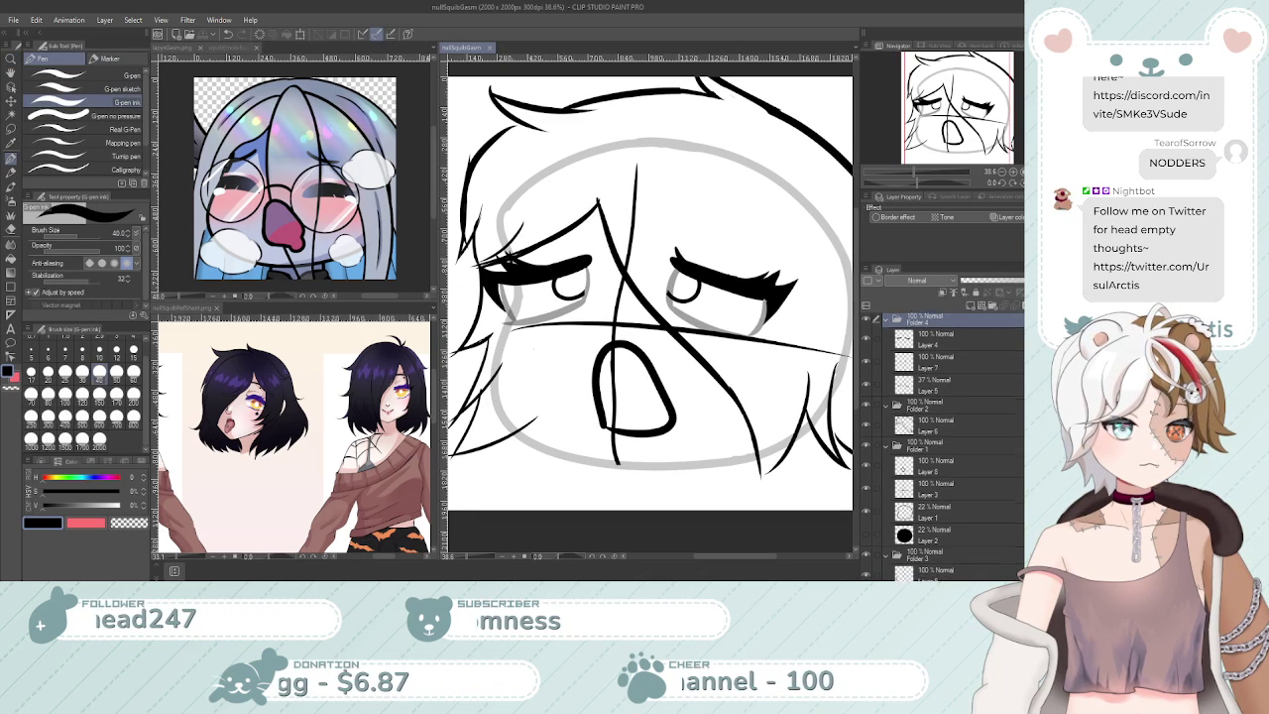
{"action": "scroll", "coordinate": [1000, 524], "scroll_direction": "down", "scroll_amount": 2}
{"action": "left_click", "coordinate": [953, 531]}
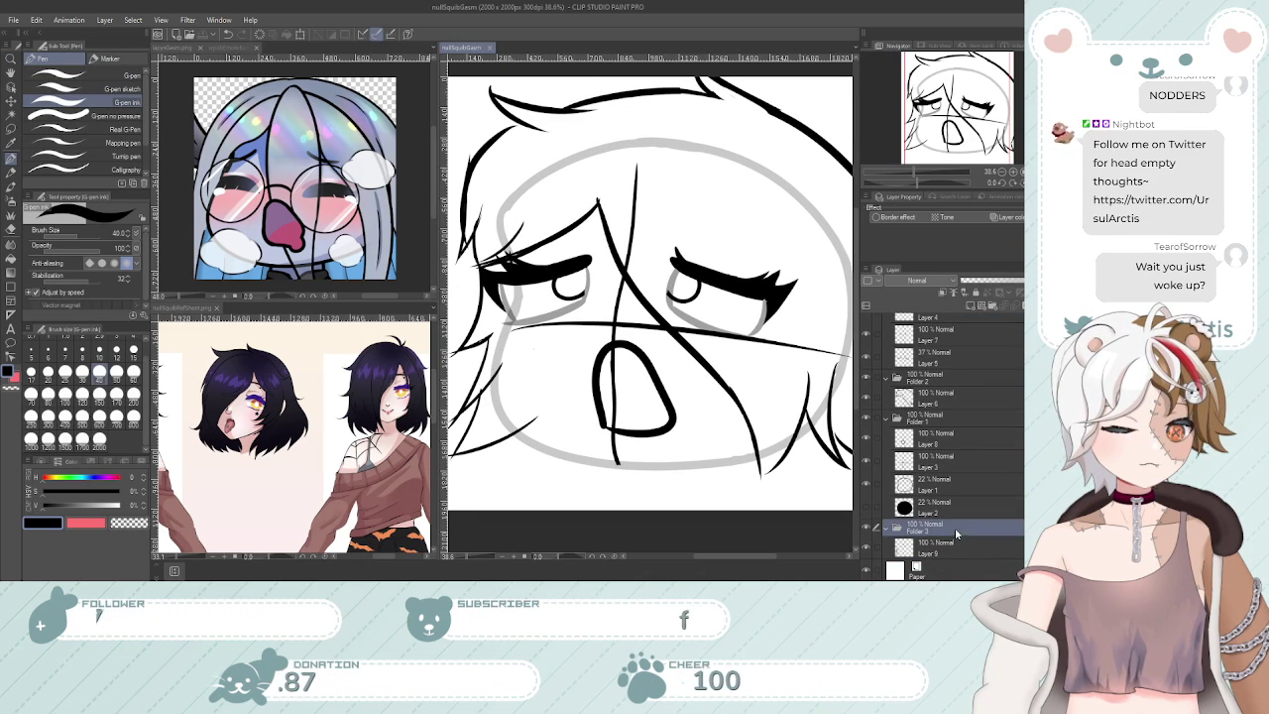
{"action": "left_click", "coordinate": [991, 307]}
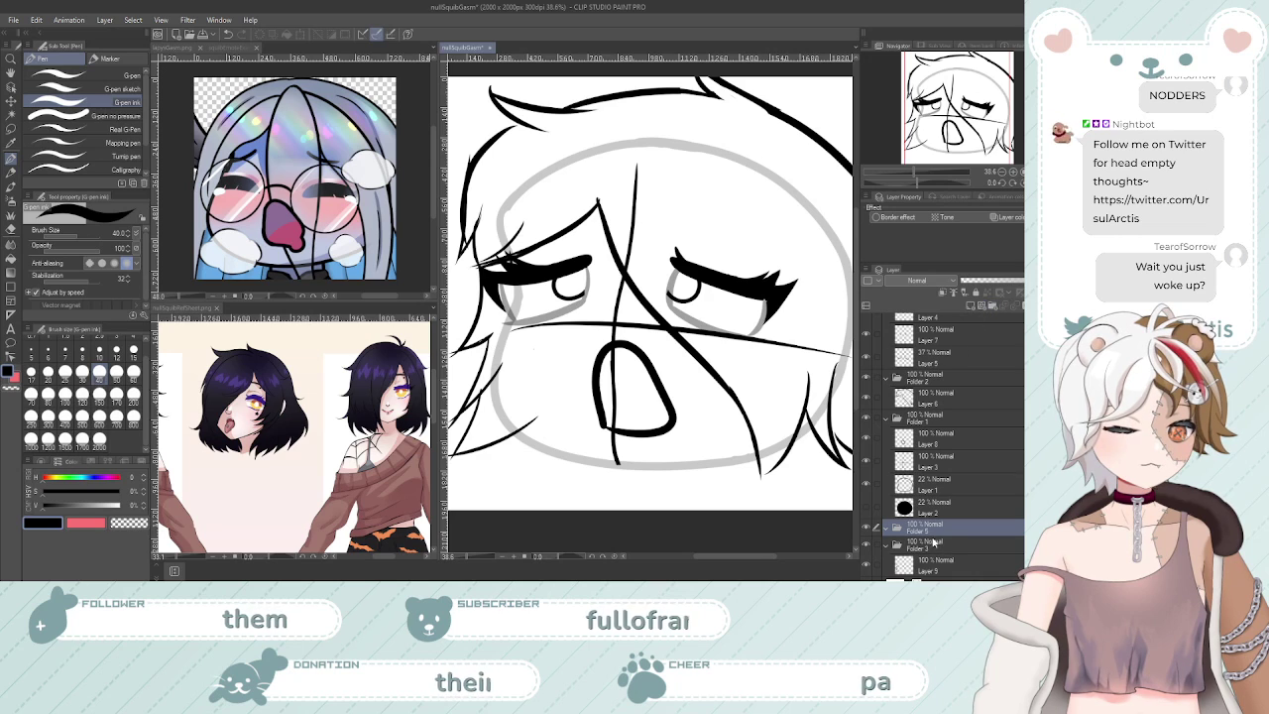
{"action": "left_click", "coordinate": [968, 307]}
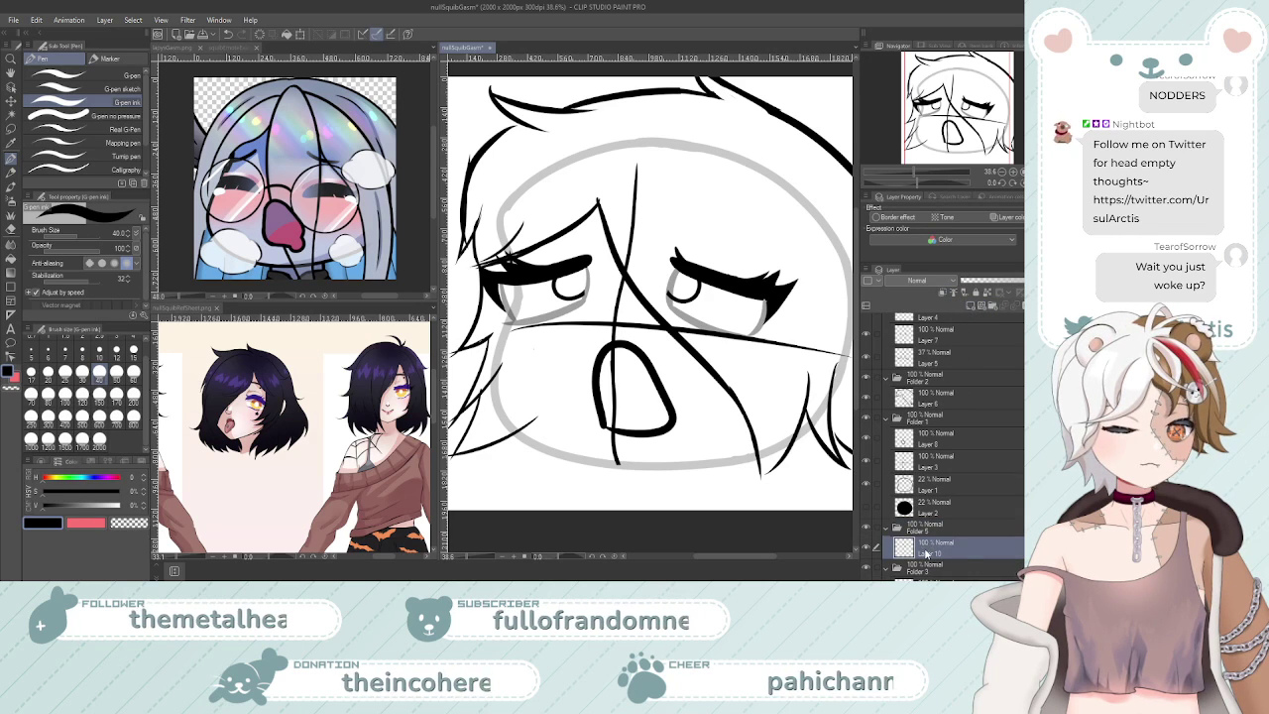
{"action": "scroll", "coordinate": [552, 391], "scroll_direction": "down", "scroll_amount": 2}
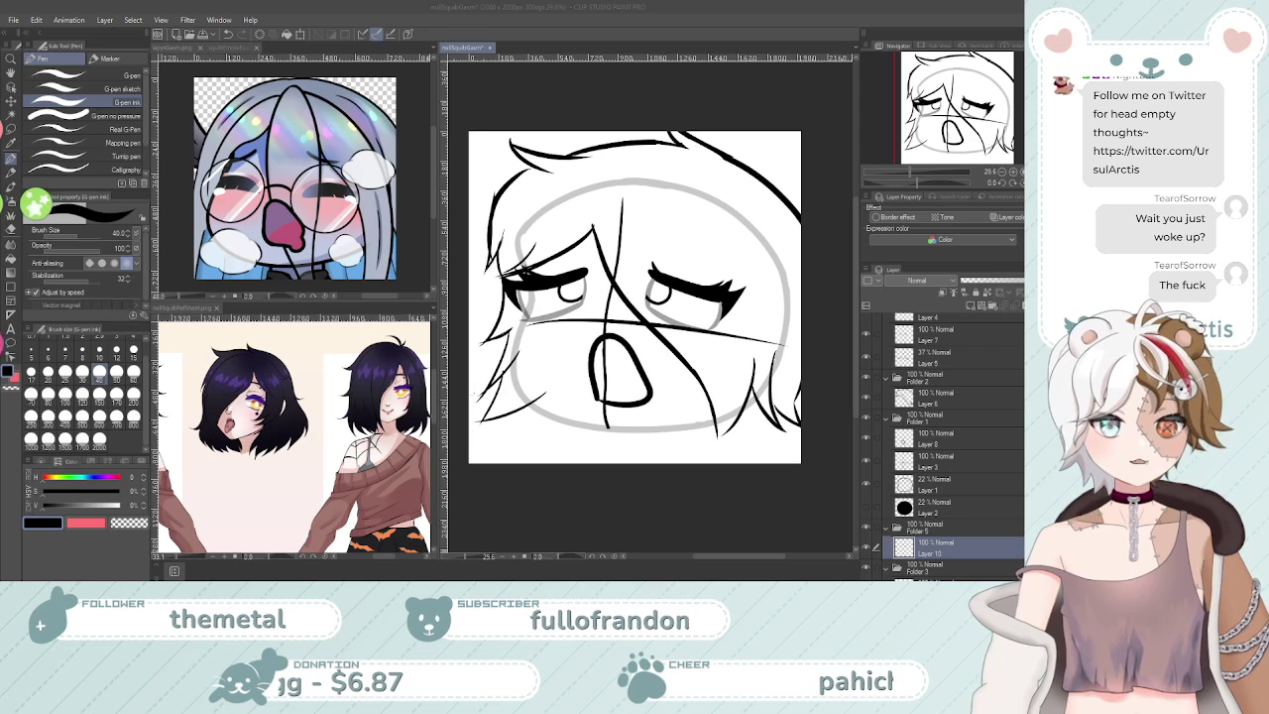
Switch to VTube Studio to view the webcam tracking settings, and close them again
{"action": "left_click", "coordinate": [30, 204]}
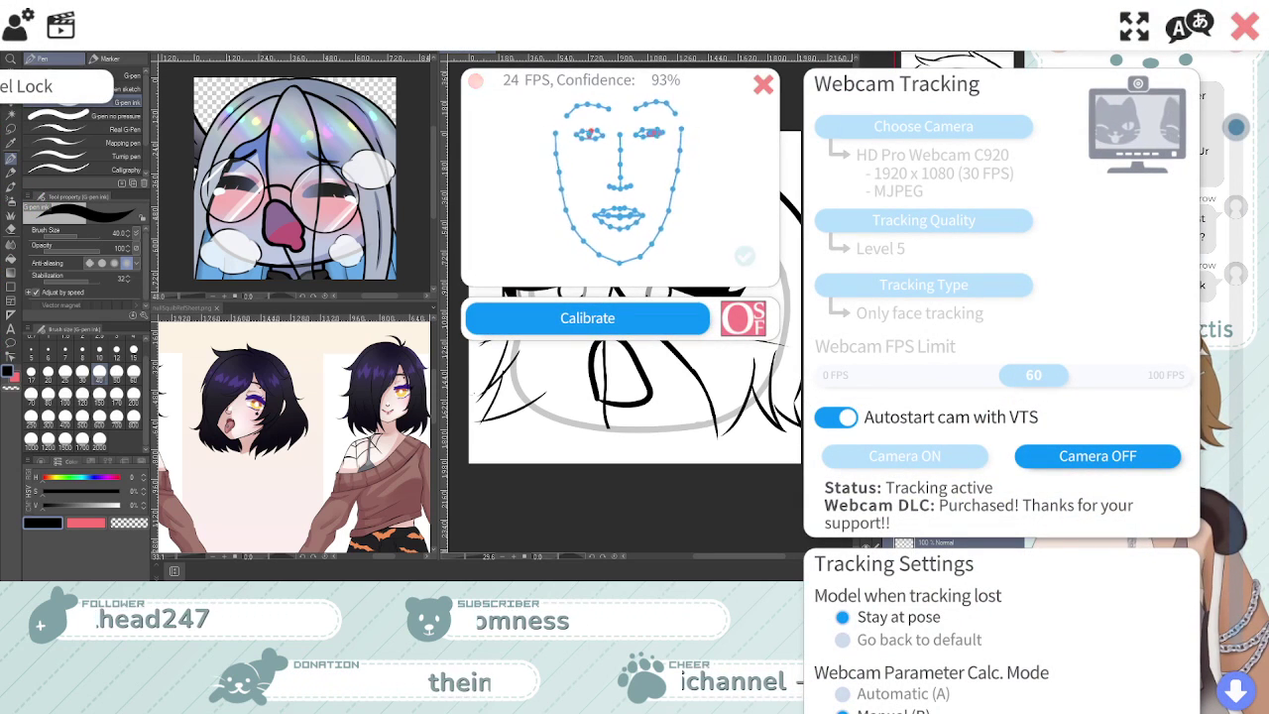
{"action": "left_click", "coordinate": [1244, 25]}
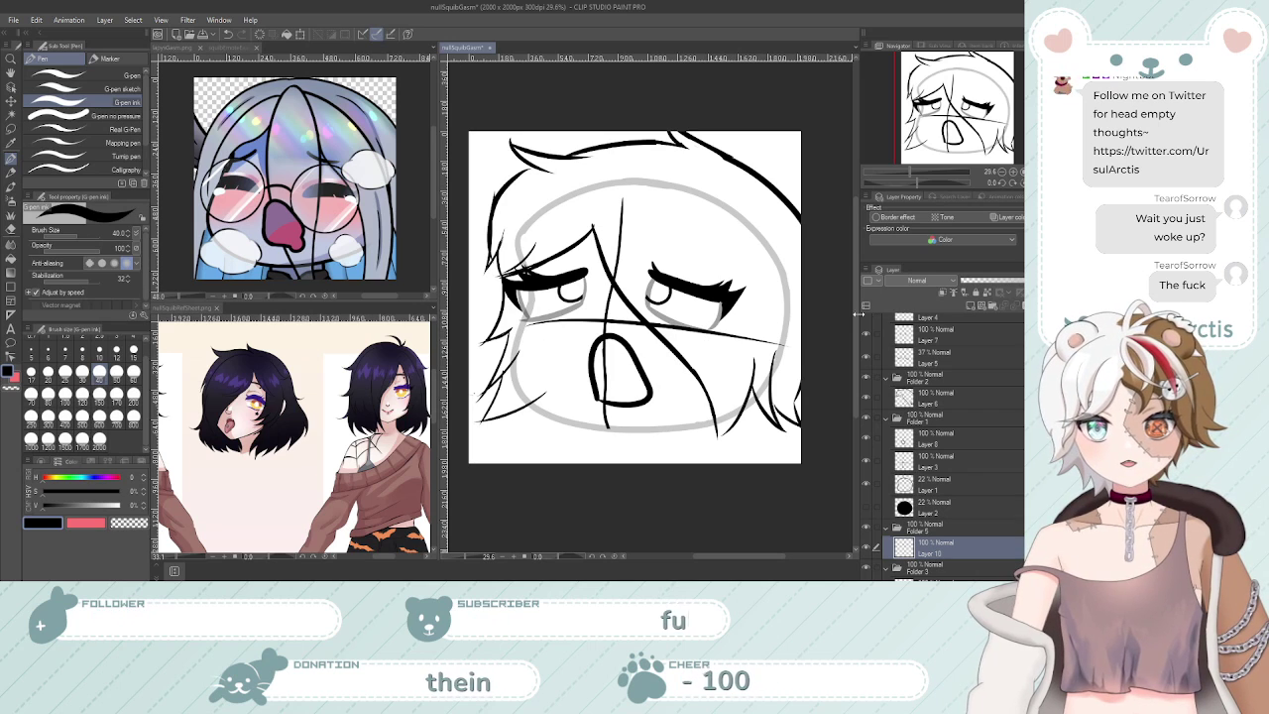
Ink a short line below the chin for the left side of the neck with the G-pen, undoing stray strokes
{"action": "scroll", "coordinate": [931, 466], "scroll_direction": "down", "scroll_amount": 2}
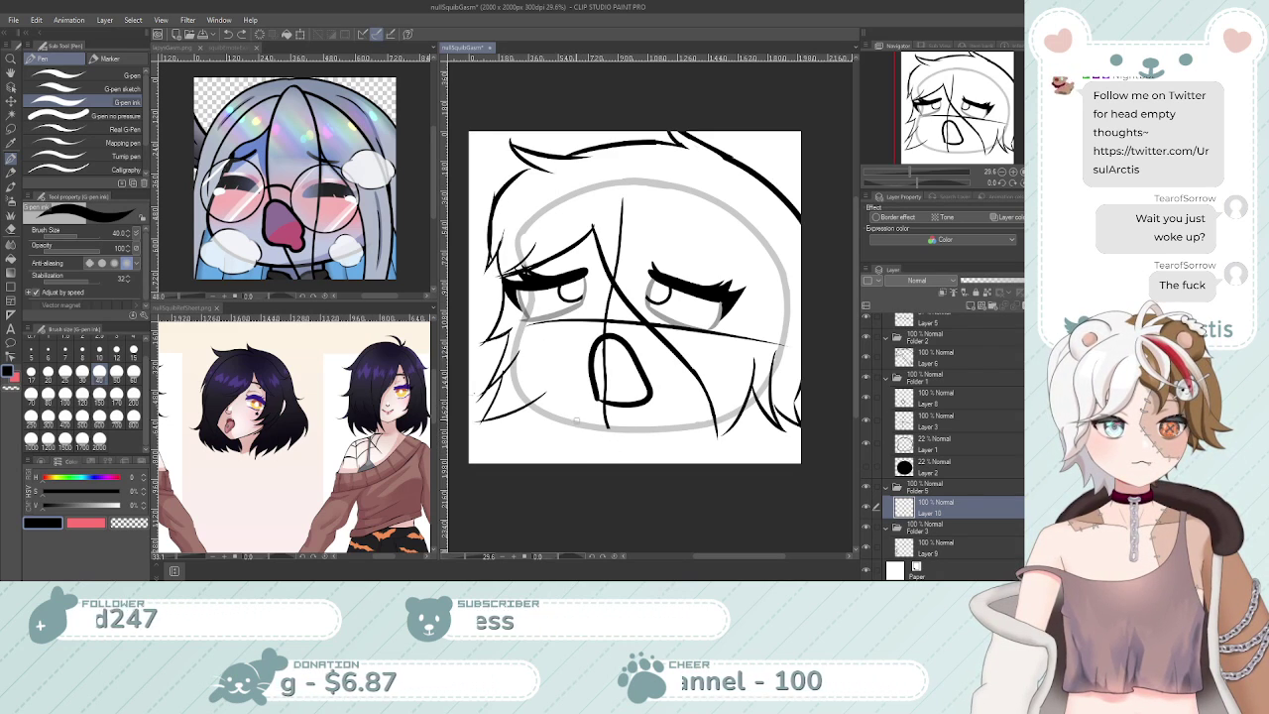
{"action": "left_click_drag", "start_coordinate": [583, 424], "coordinate": [584, 442]}
{"action": "key", "text": "ctrl+z"}
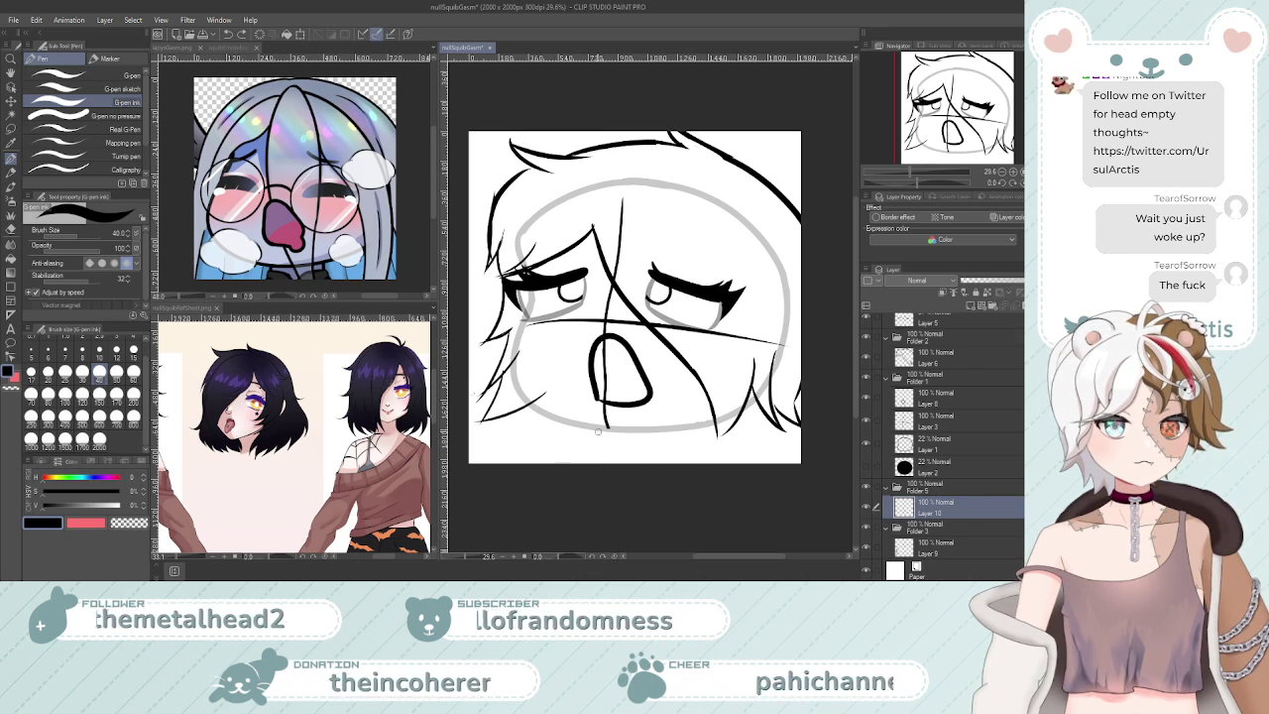
{"action": "left_click_drag", "start_coordinate": [598, 427], "coordinate": [594, 452]}
{"action": "key", "text": "ctrl+z"}
{"action": "key", "text": "ctrl+z"}
{"action": "key", "text": "ctrl+z"}
{"action": "key", "text": "ctrl+z"}
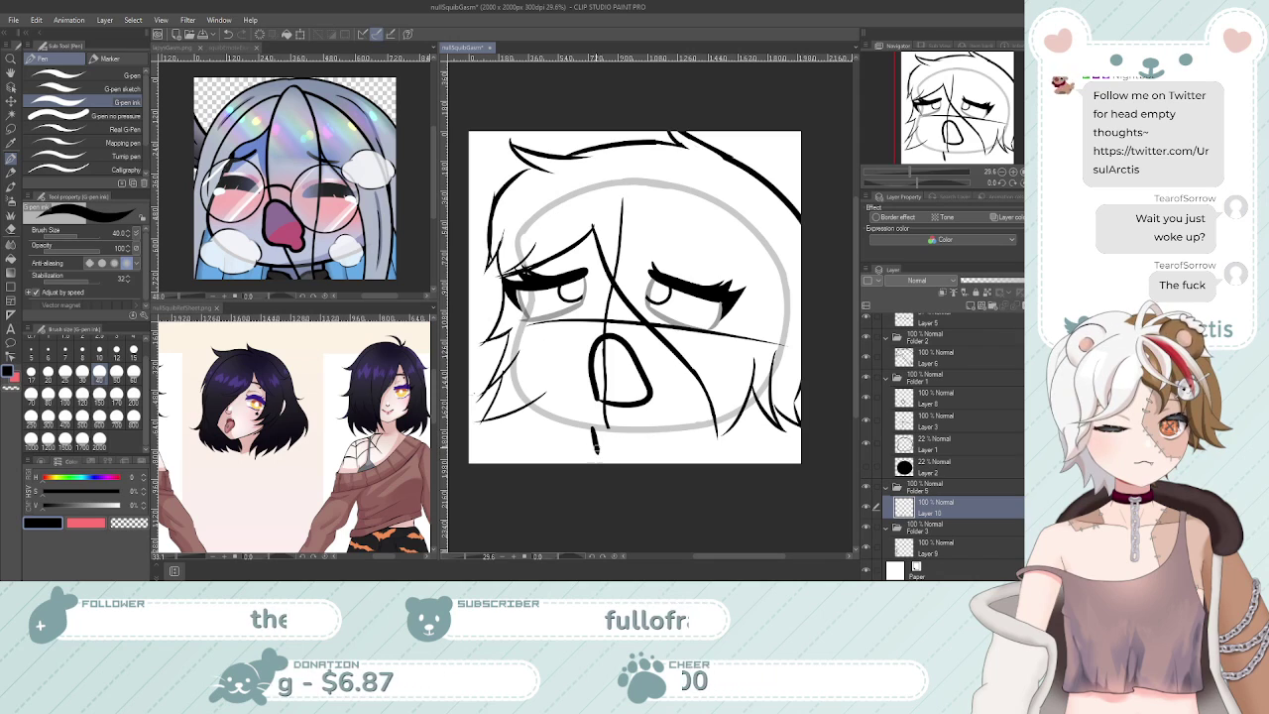
Ink a matching short line below the chin for the right side of the neck
{"action": "mouse_move", "coordinate": [684, 427]}
{"action": "left_mouse_down"}
{"action": "mouse_move", "coordinate": [681, 456]}
{"action": "mouse_move", "coordinate": [671, 442]}
{"action": "mouse_move", "coordinate": [682, 452]}
{"action": "left_mouse_up"}
{"action": "key", "text": "ctrl+z"}
{"action": "key", "text": "ctrl+z"}
{"action": "key", "text": "ctrl+z"}
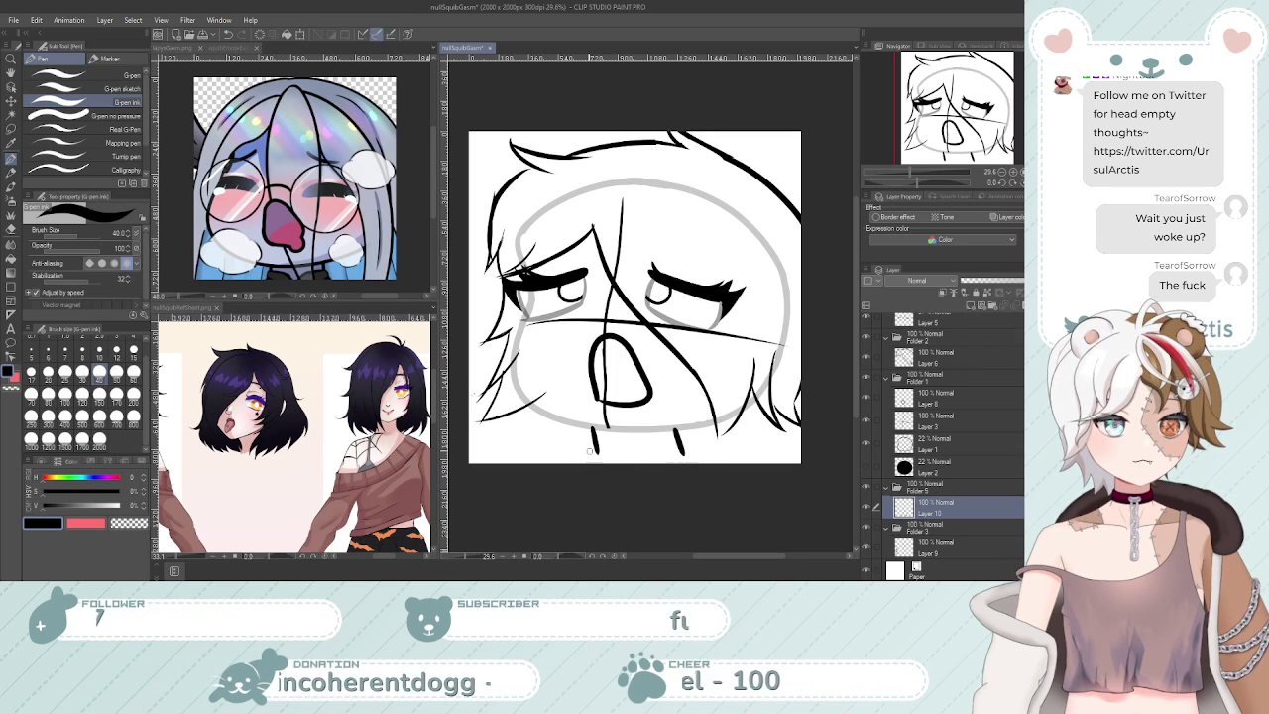
Draw curved shoulder lines running outward from both neck lines to the canvas's lower edge
{"action": "left_click_drag", "start_coordinate": [594, 436], "coordinate": [580, 459]}
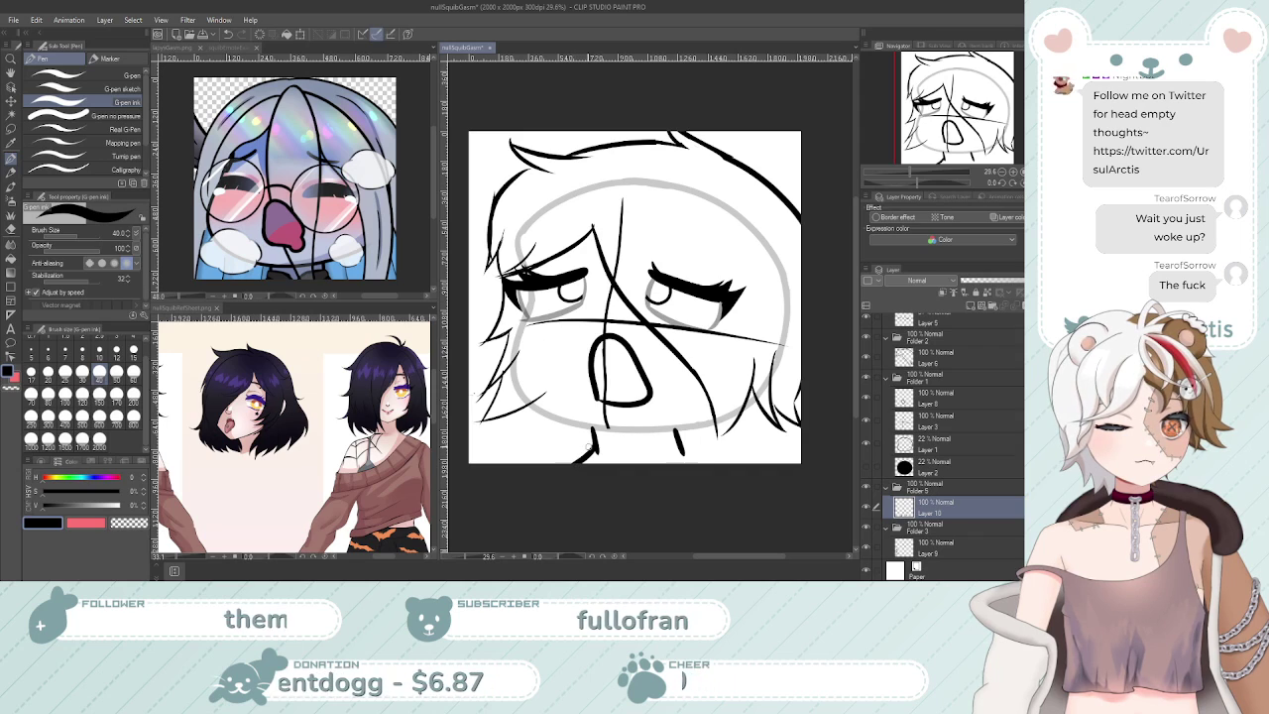
{"action": "left_click_drag", "start_coordinate": [679, 439], "coordinate": [709, 458]}
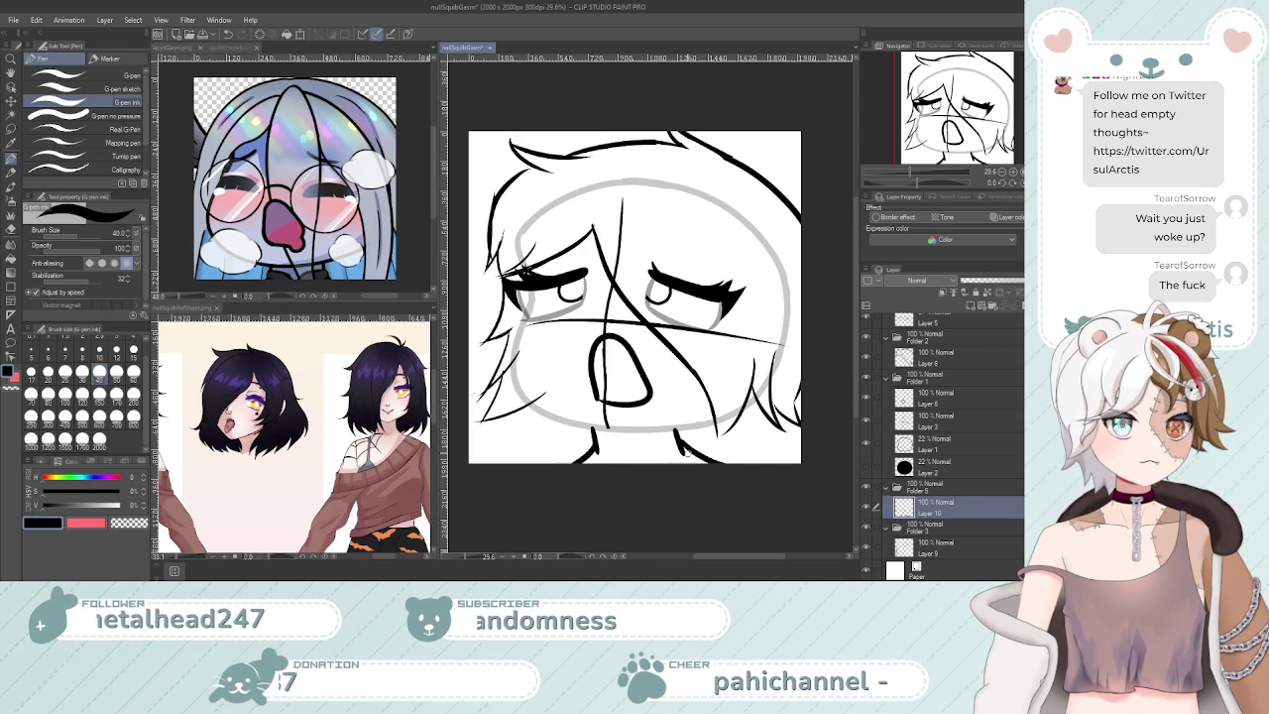
{"action": "key", "text": "ctrl+z"}
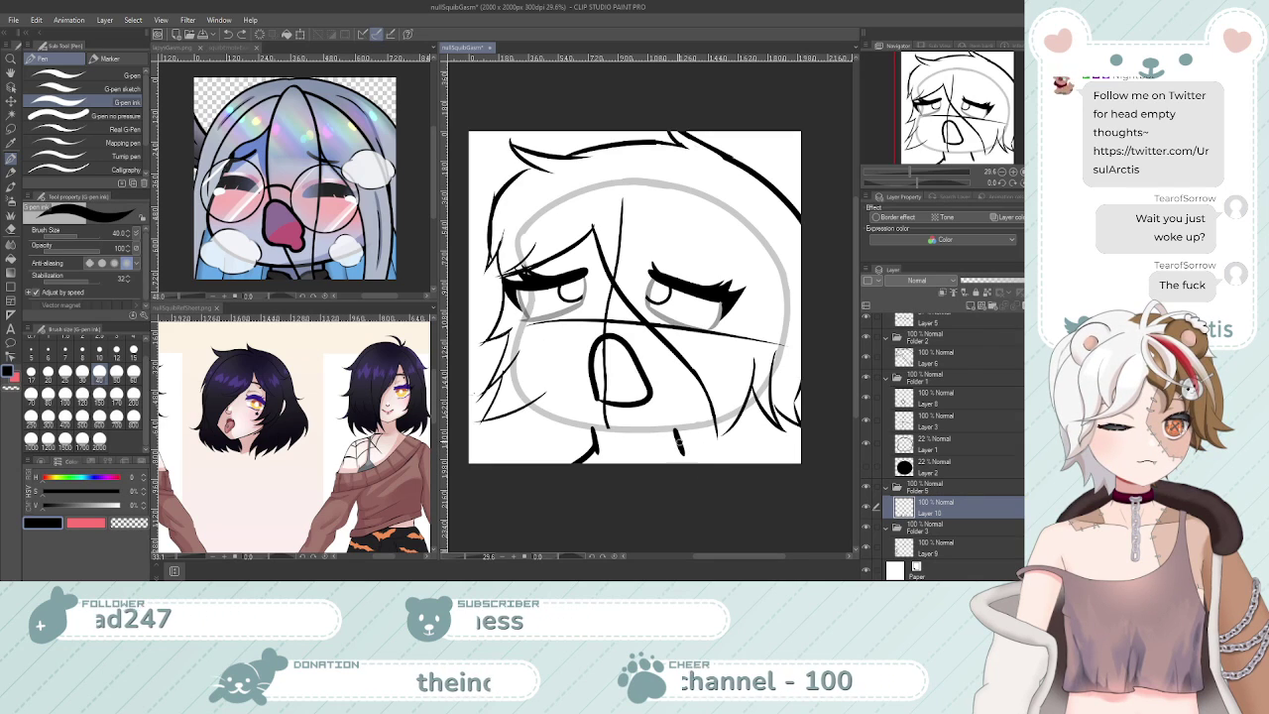
{"action": "mouse_move", "coordinate": [696, 452]}
{"action": "left_mouse_down"}
{"action": "mouse_move", "coordinate": [716, 477]}
{"action": "mouse_move", "coordinate": [688, 444]}
{"action": "mouse_move", "coordinate": [728, 469]}
{"action": "left_mouse_up"}
{"action": "key", "text": "ctrl+z"}
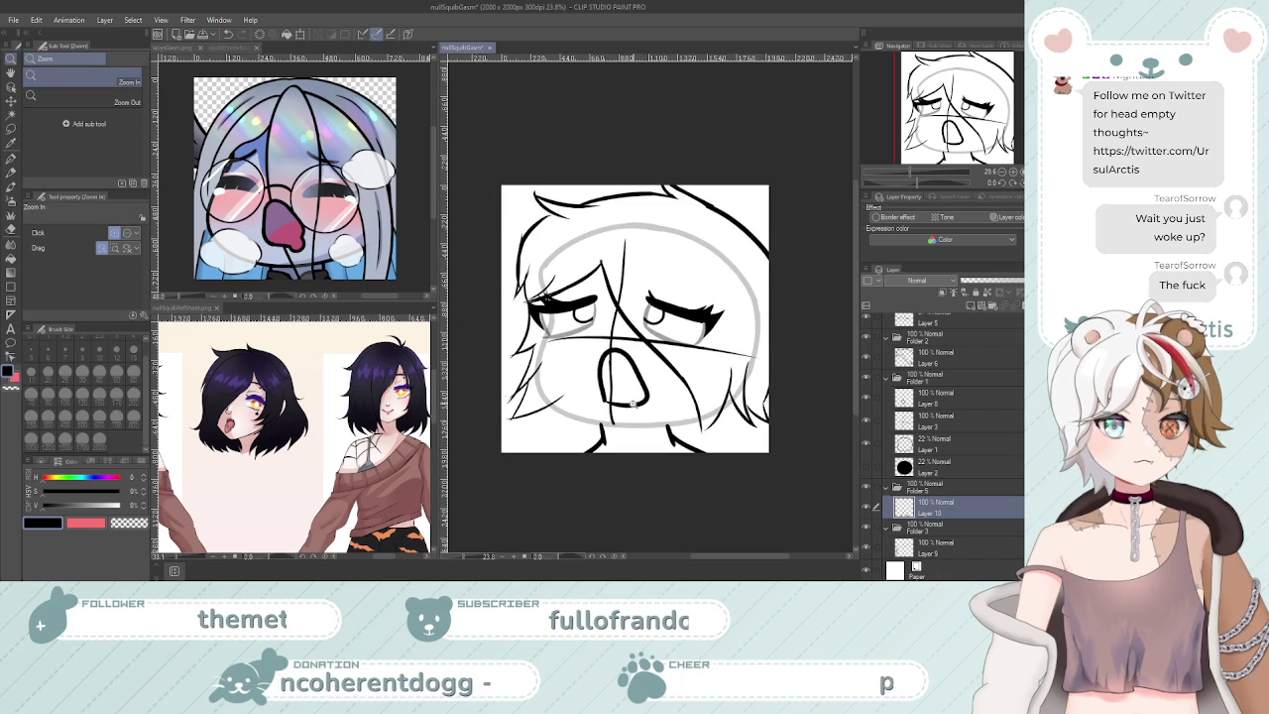
Bring up the squibEmoteExamples.png reference and frame its purple-haired, open-mouthed emote
{"action": "left_click", "coordinate": [225, 48]}
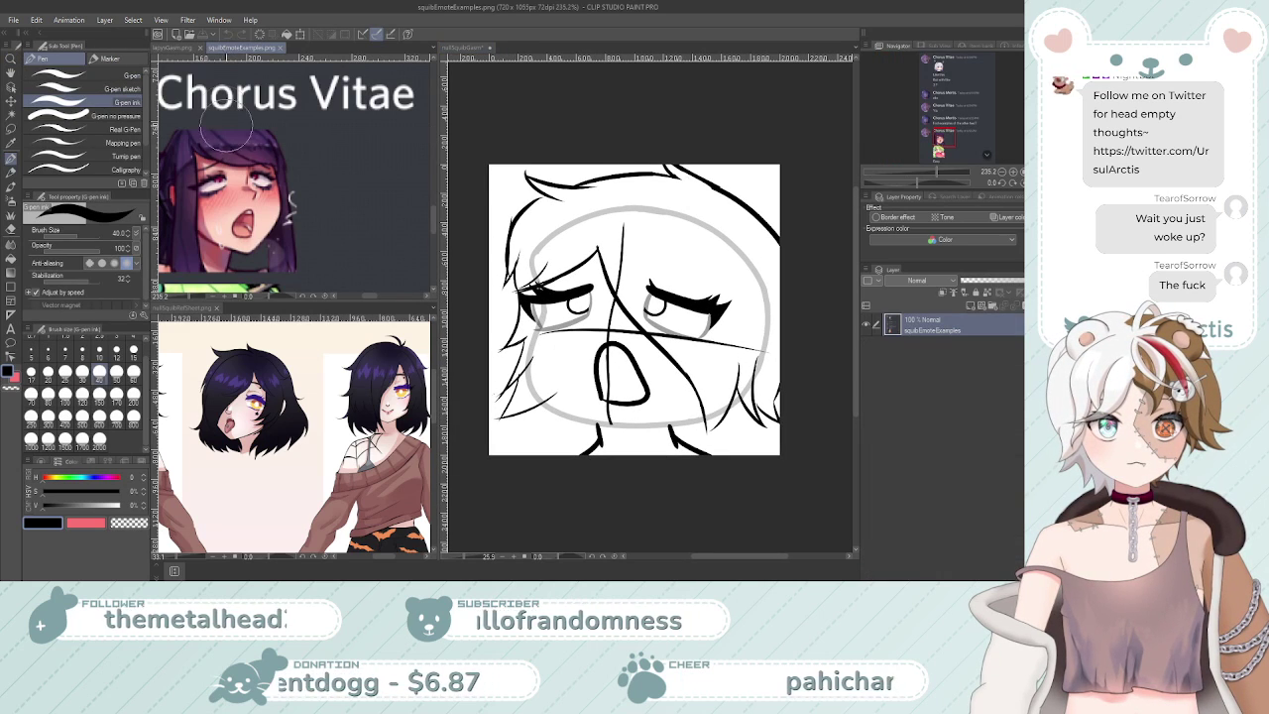
{"action": "key", "text": "ctrl+space"}
{"action": "left_click_drag", "start_coordinate": [261, 169], "coordinate": [258, 238]}
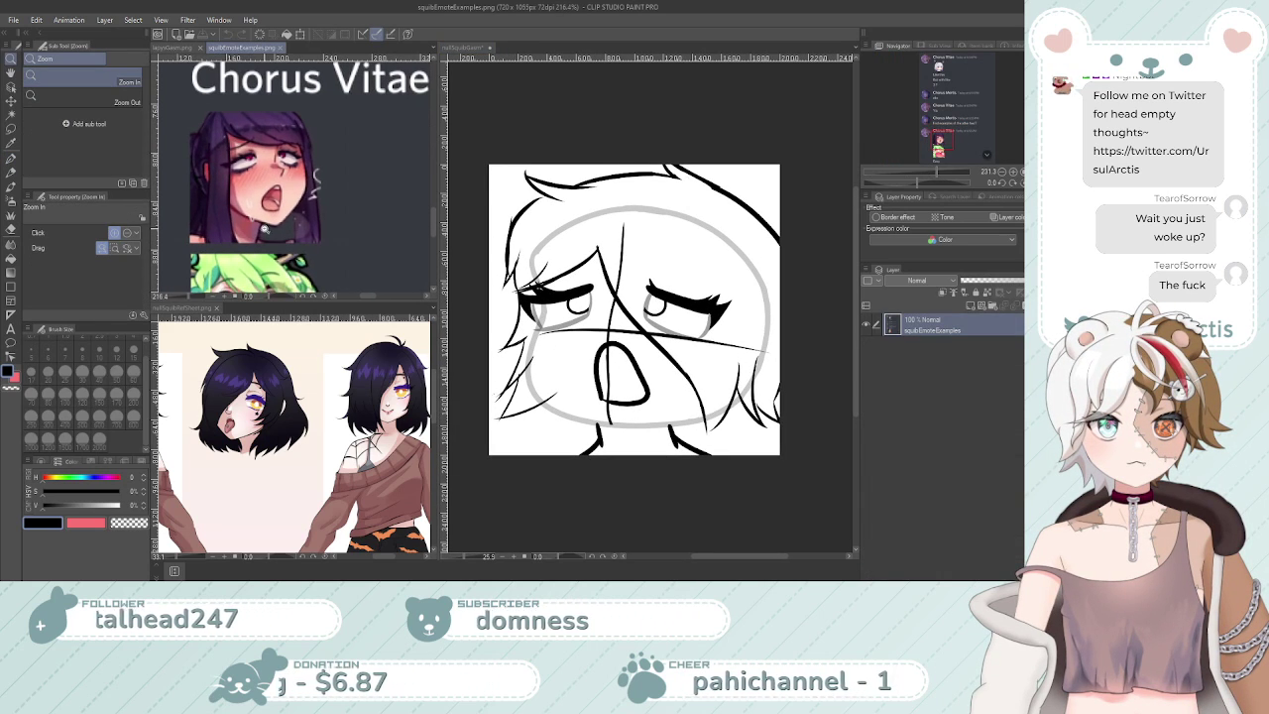
Return to the emote drawing and erase the outer part of the right shoulder line
{"action": "left_click", "coordinate": [465, 47]}
{"action": "key", "text": "ctrl+space"}
{"action": "left_click_drag", "start_coordinate": [703, 432], "coordinate": [750, 476]}
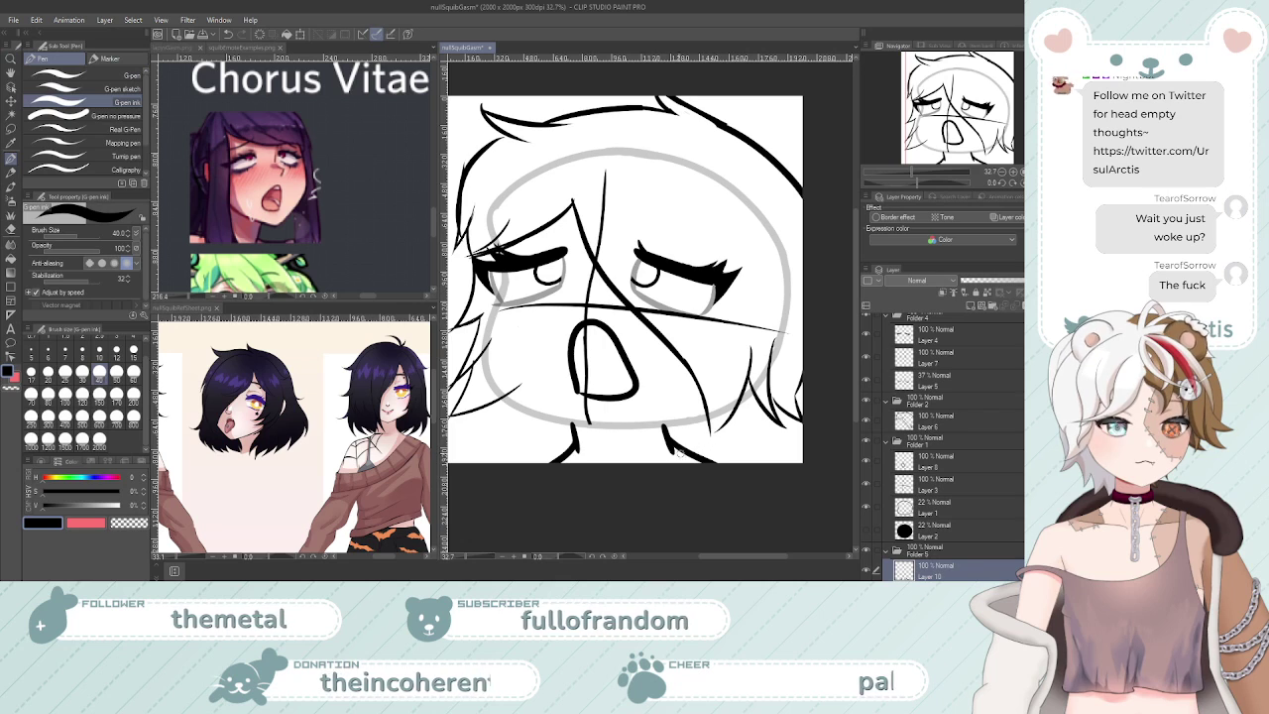
{"action": "key", "text": "ctrl+space"}
{"action": "left_click_drag", "start_coordinate": [661, 443], "coordinate": [750, 479]}
{"action": "key", "text": "e"}
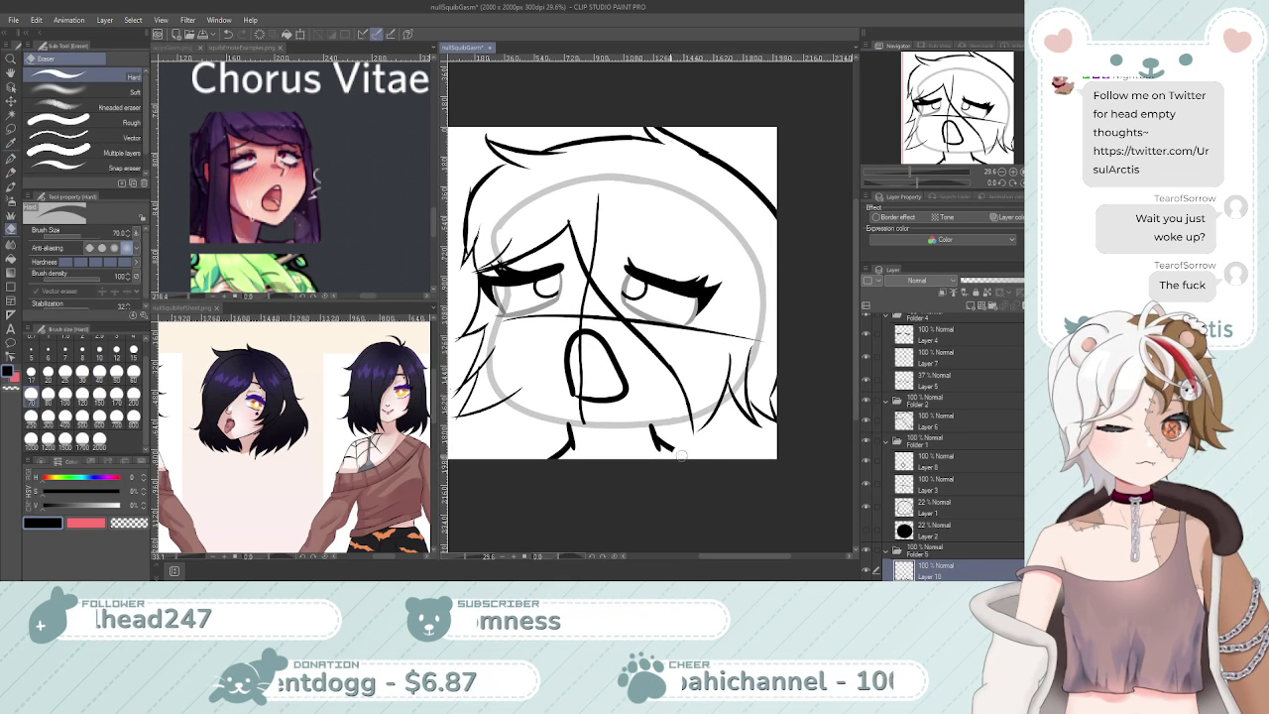
Redraw the right shoulder as a flatter line reaching the canvas's lower edge, undoing unsatisfactory strokes
{"action": "key", "text": "p"}
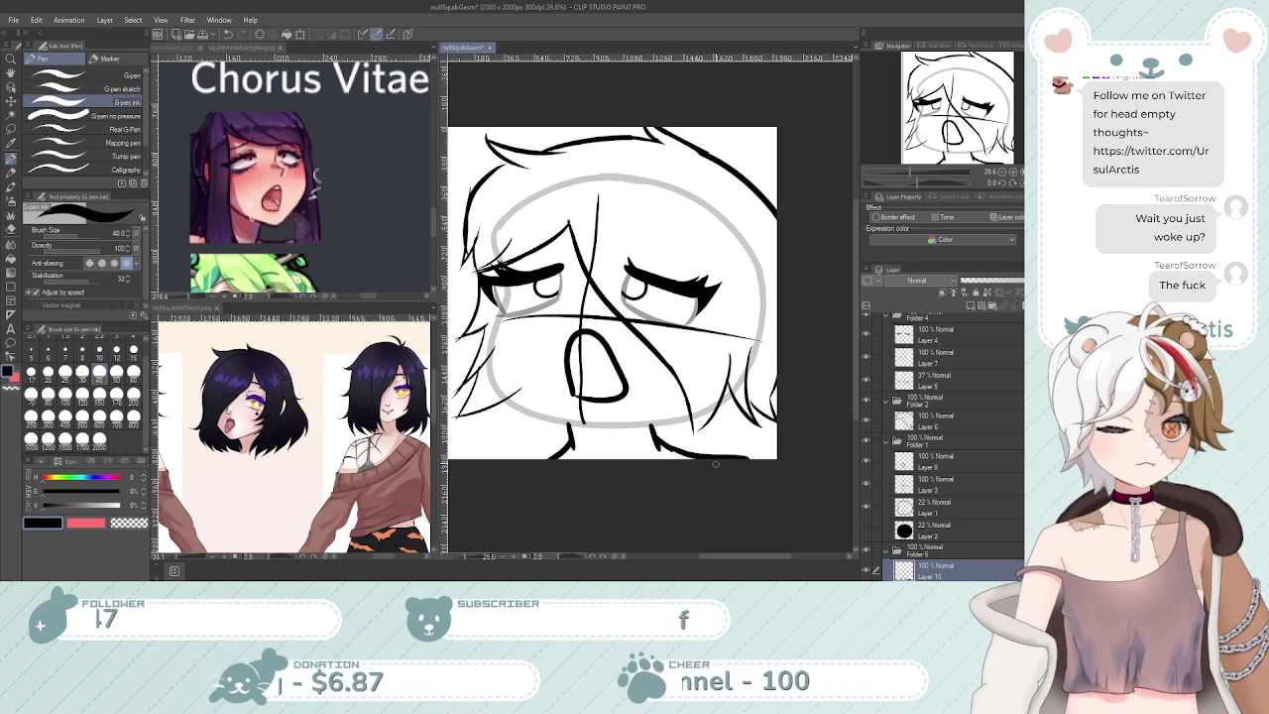
{"action": "key", "text": "ctrl+z"}
{"action": "left_click_drag", "start_coordinate": [662, 440], "coordinate": [737, 479]}
{"action": "key", "text": "ctrl+z"}
{"action": "left_click_drag", "start_coordinate": [664, 442], "coordinate": [726, 477]}
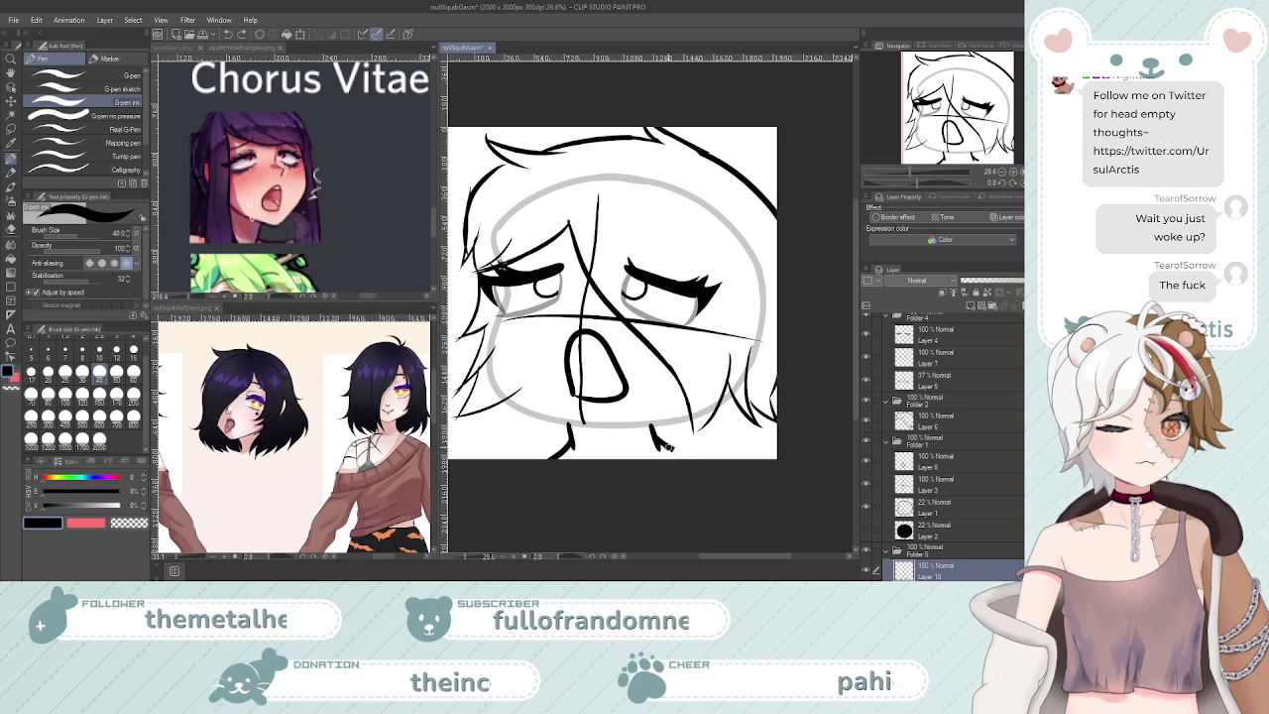
{"action": "key", "text": "ctrl+z"}
{"action": "left_click_drag", "start_coordinate": [662, 442], "coordinate": [714, 458]}
{"action": "key", "text": "ctrl+z"}
{"action": "key", "text": "ctrl+z"}
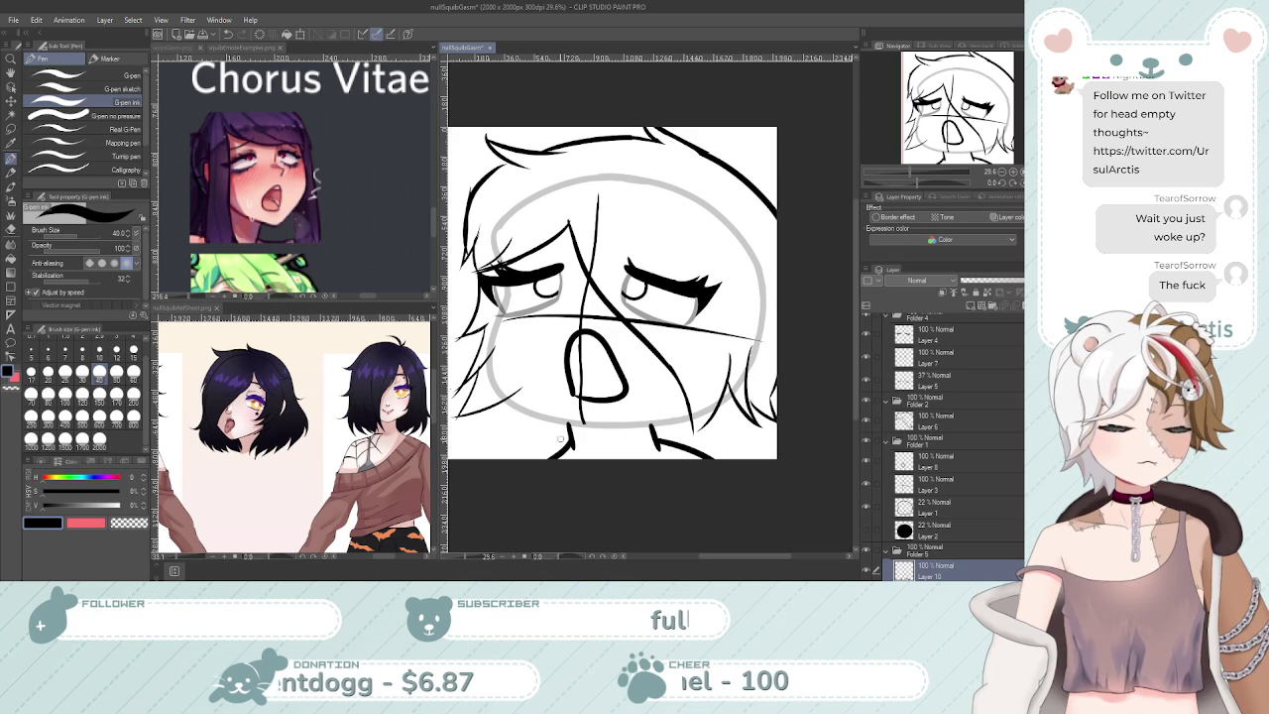
Erase the left shoulder line and redraw it as a wider curve from the neck to the canvas's lower edge
{"action": "key", "text": "e"}
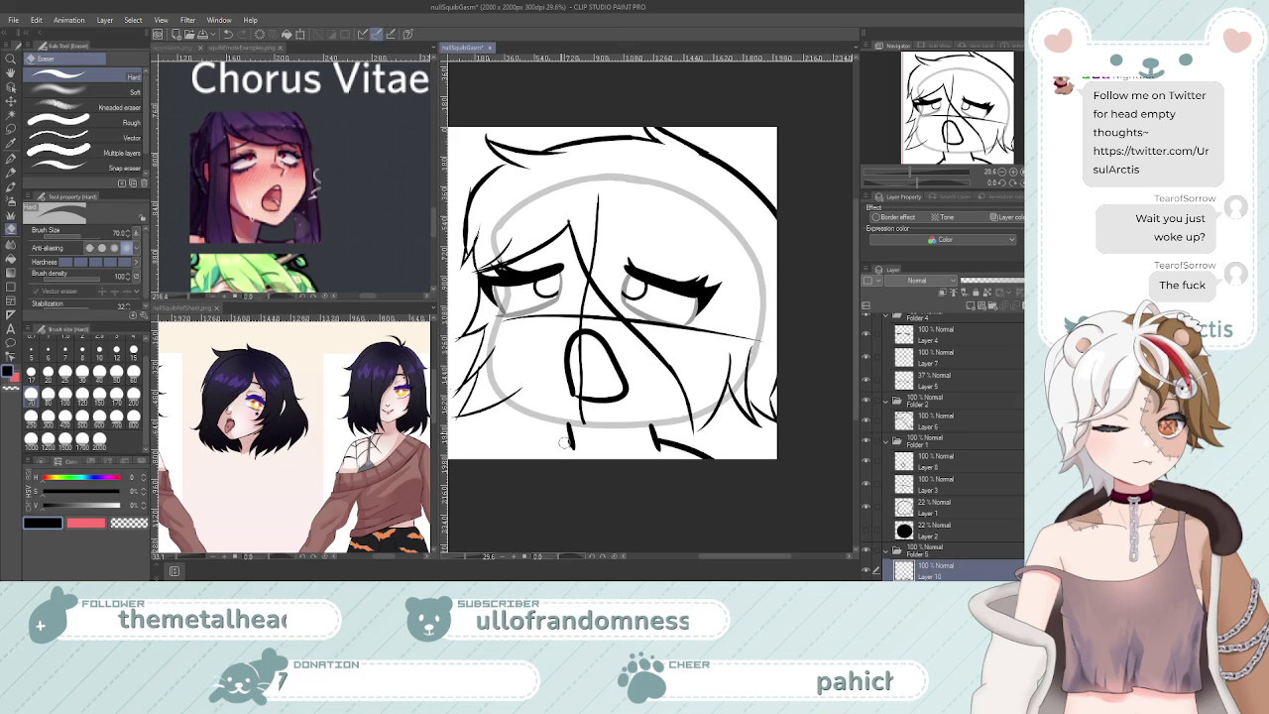
{"action": "key", "text": "p"}
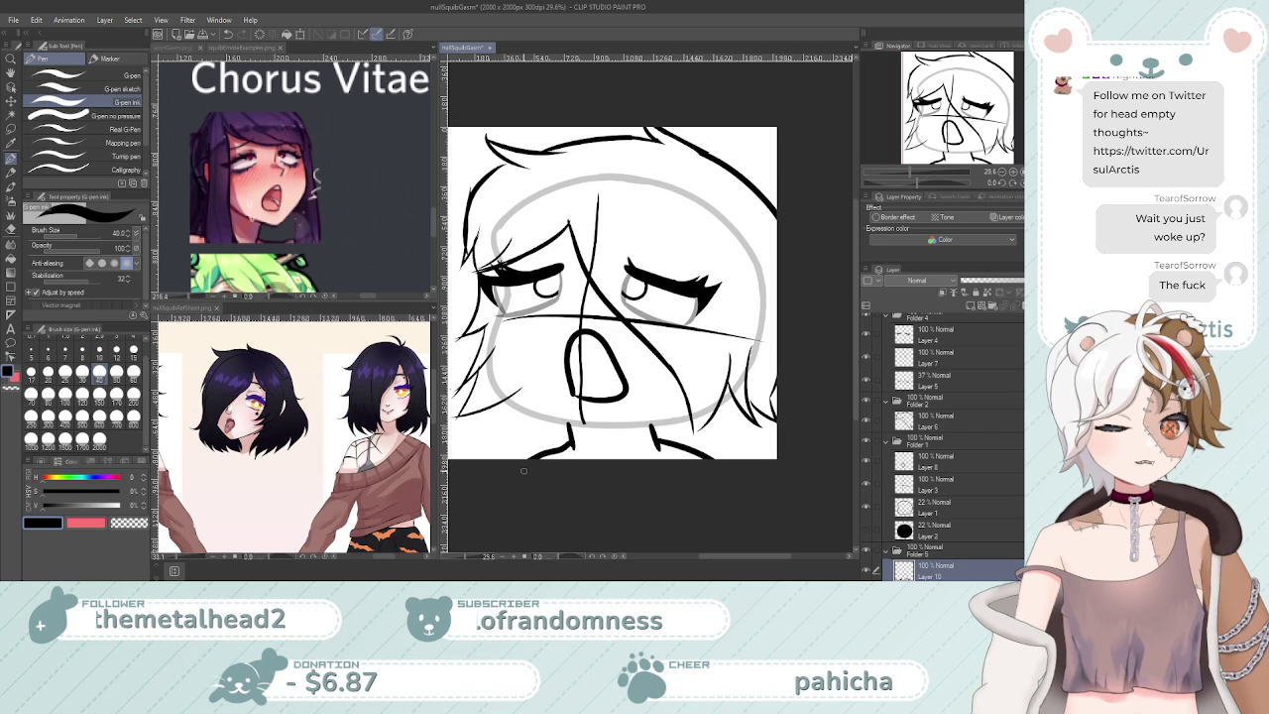
{"action": "left_click_drag", "start_coordinate": [571, 440], "coordinate": [523, 458]}
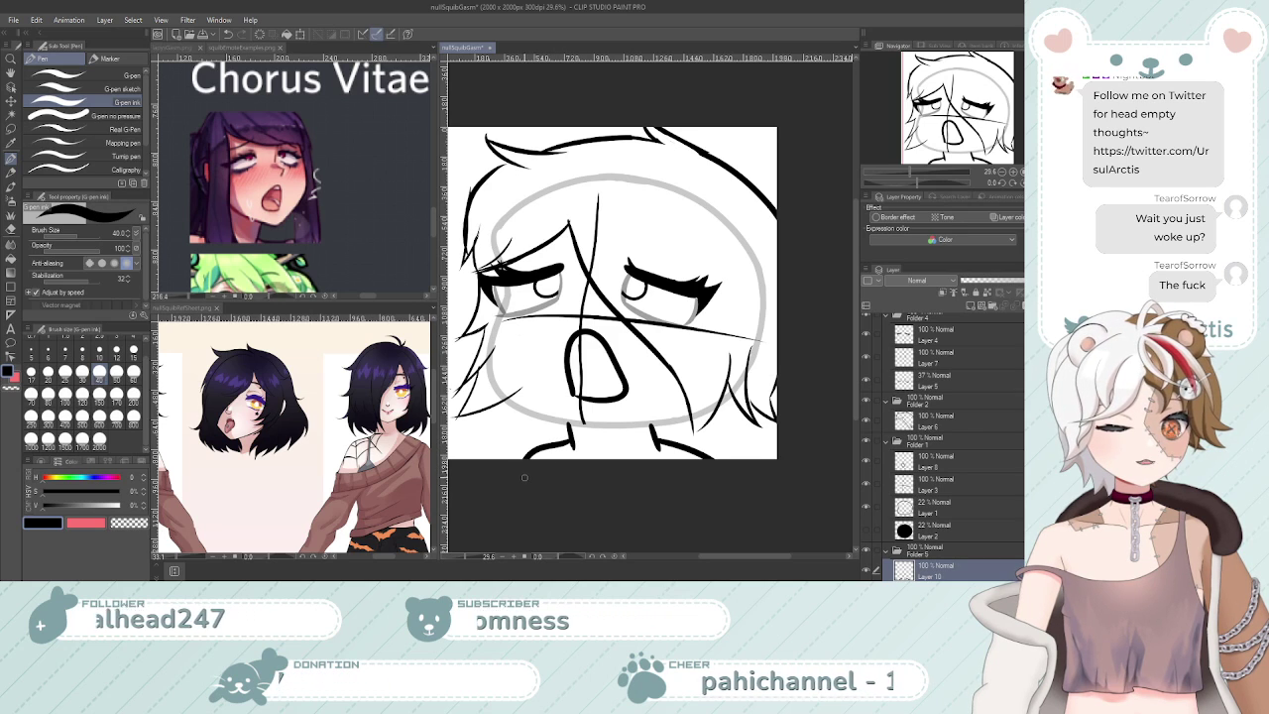
{"action": "key", "text": "ctrl+space"}
{"action": "mouse_move", "coordinate": [610, 451]}
{"action": "left_mouse_down"}
{"action": "mouse_move", "coordinate": [591, 482]}
{"action": "mouse_move", "coordinate": [620, 445]}
{"action": "mouse_move", "coordinate": [645, 473]}
{"action": "mouse_move", "coordinate": [676, 464]}
{"action": "left_mouse_up"}
{"action": "key", "text": "e"}
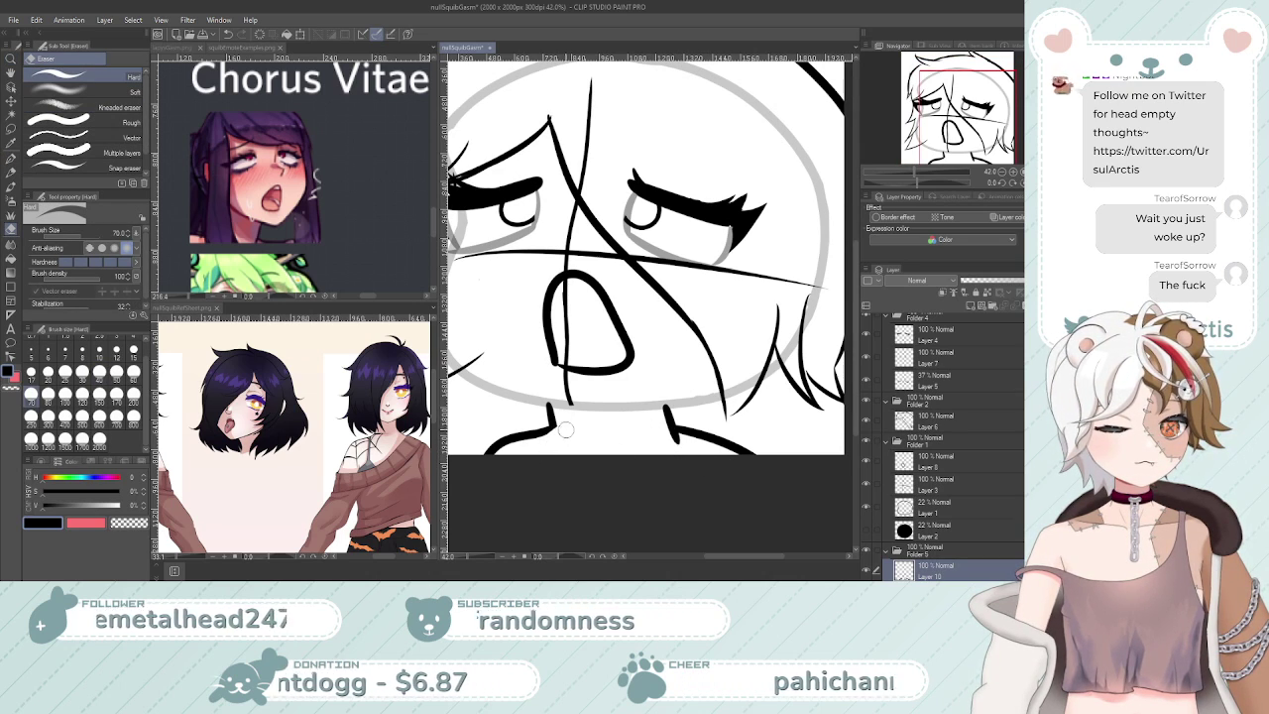
{"action": "key", "text": "/"}
{"action": "mouse_move", "coordinate": [590, 443]}
{"action": "left_mouse_down"}
{"action": "mouse_move", "coordinate": [562, 491]}
{"action": "mouse_move", "coordinate": [587, 478]}
{"action": "left_mouse_up"}
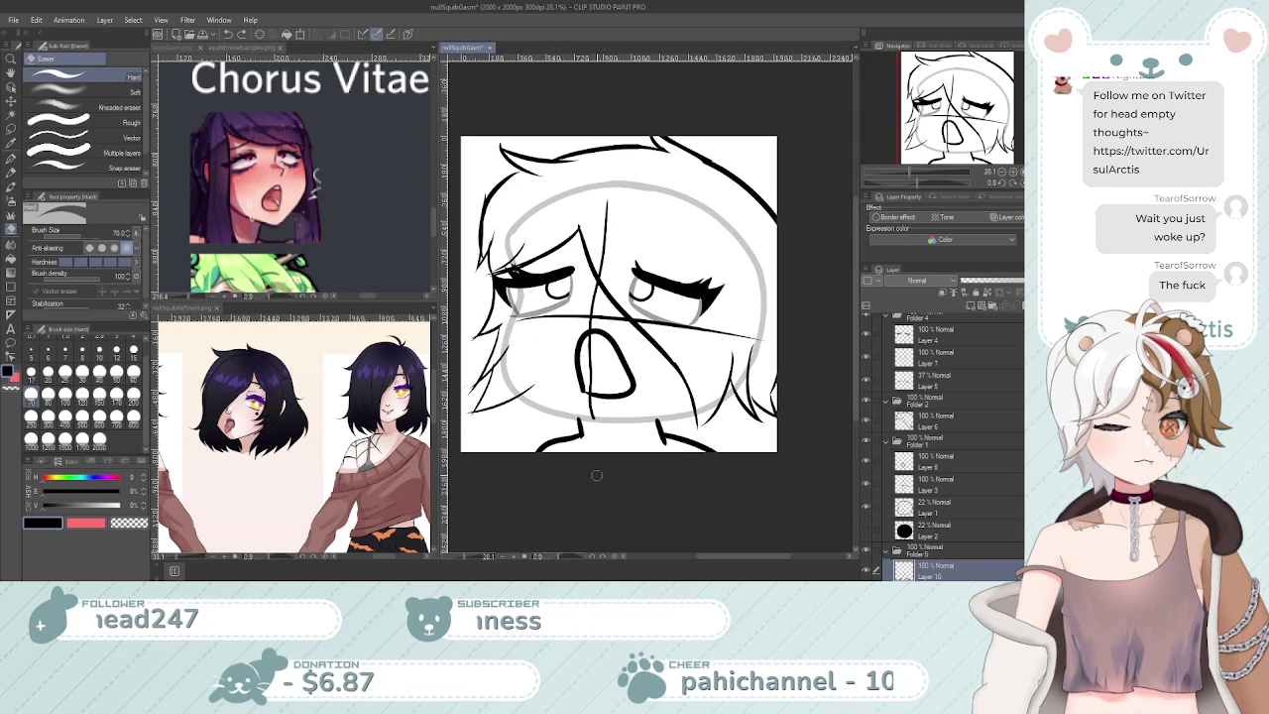
{"action": "left_click_drag", "start_coordinate": [612, 454], "coordinate": [628, 451]}
{"action": "key", "text": "p"}
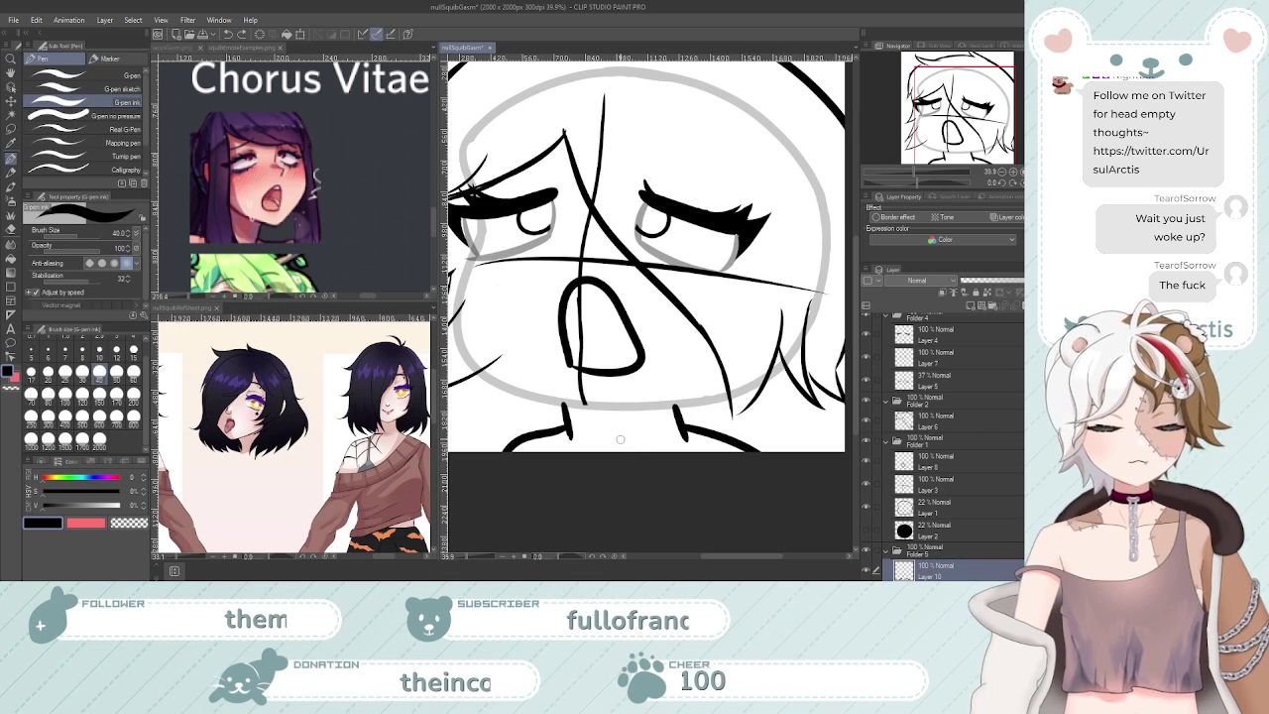
{"action": "key", "text": "/"}
{"action": "left_click", "coordinate": [637, 417]}
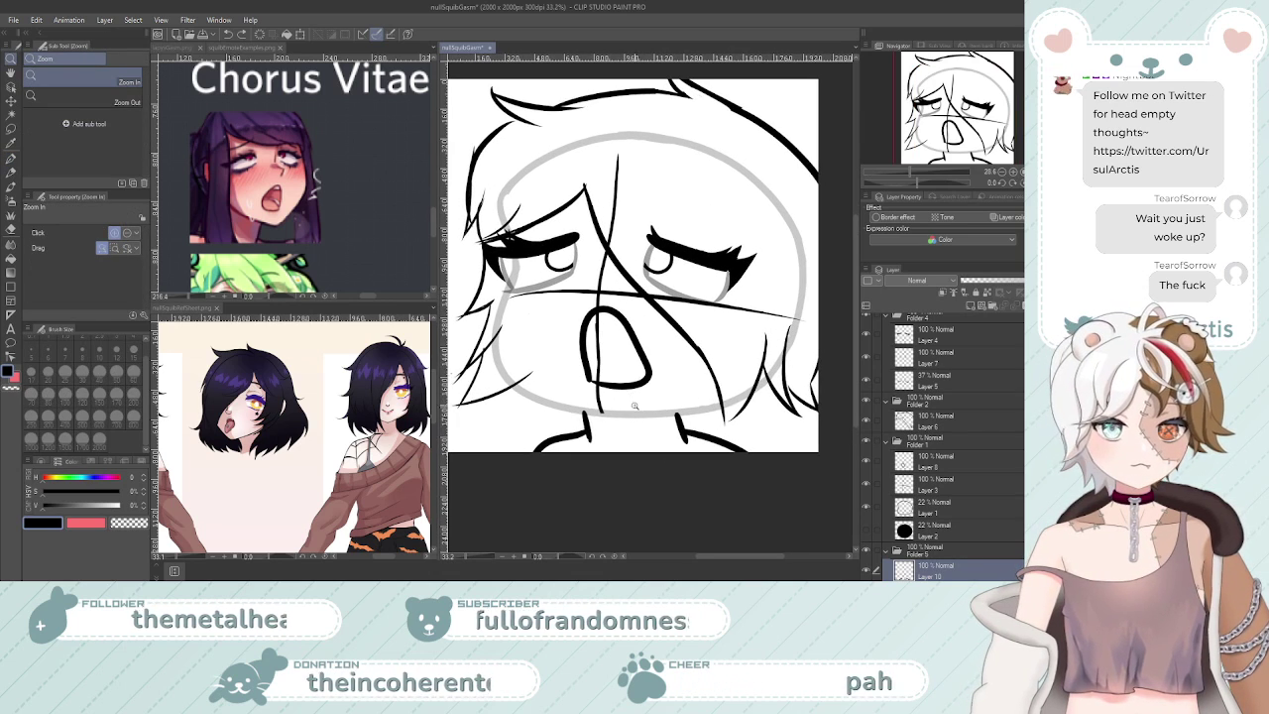
Add another empty layer above the neck and shoulder line layer in Folder 5
{"action": "key", "text": "p"}
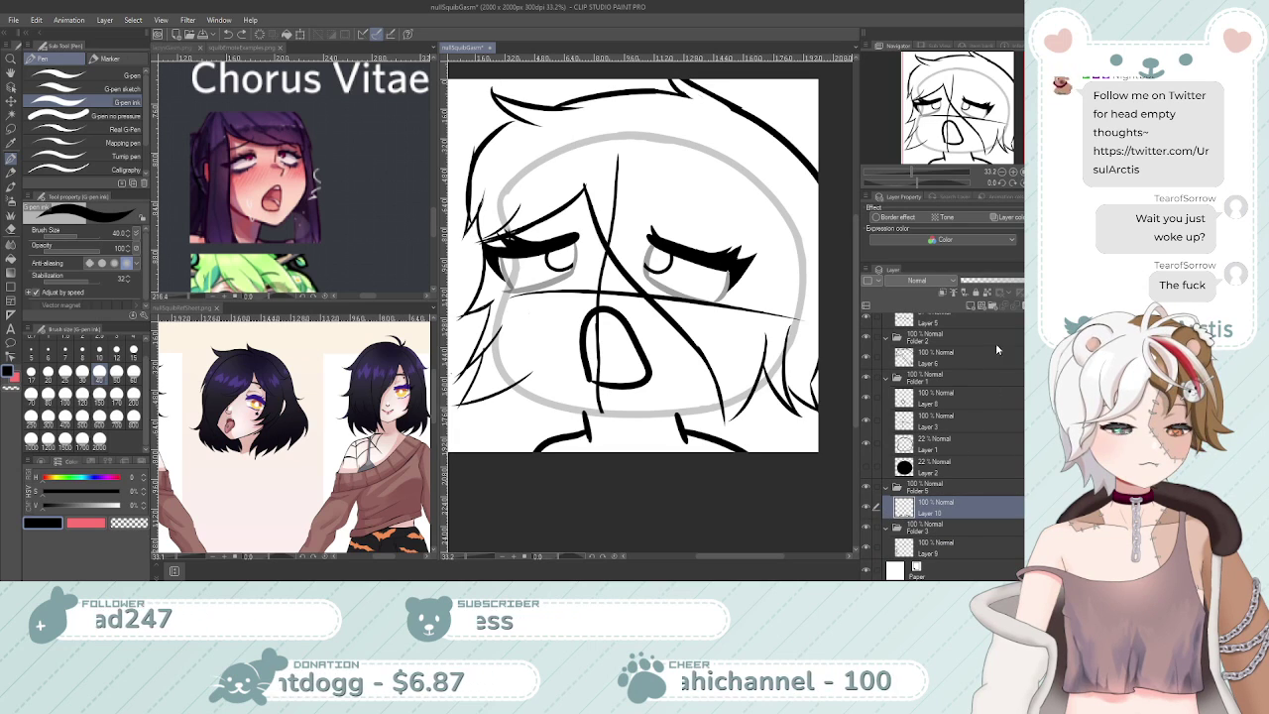
{"action": "left_click", "coordinate": [979, 307]}
{"action": "key", "text": "ctrl+space"}
{"action": "left_click_drag", "start_coordinate": [693, 453], "coordinate": [734, 470]}
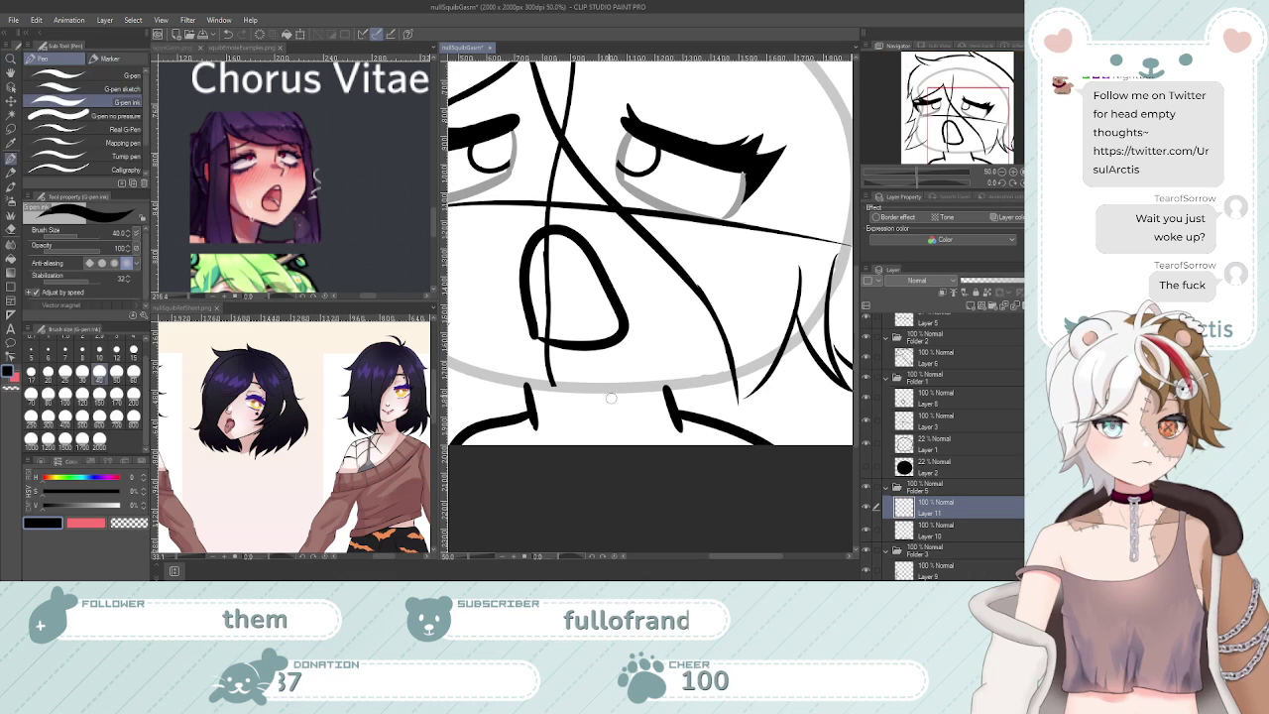
Bring back the blue-haired emote reference and mirror the view of the nullSquibRefSheet.png reference horizontally
{"action": "left_click", "coordinate": [176, 48]}
{"action": "key", "text": "ctrl+space"}
{"action": "left_click", "coordinate": [636, 431]}
{"action": "left_click_drag", "start_coordinate": [636, 430], "coordinate": [720, 447]}
{"action": "left_click", "coordinate": [190, 311]}
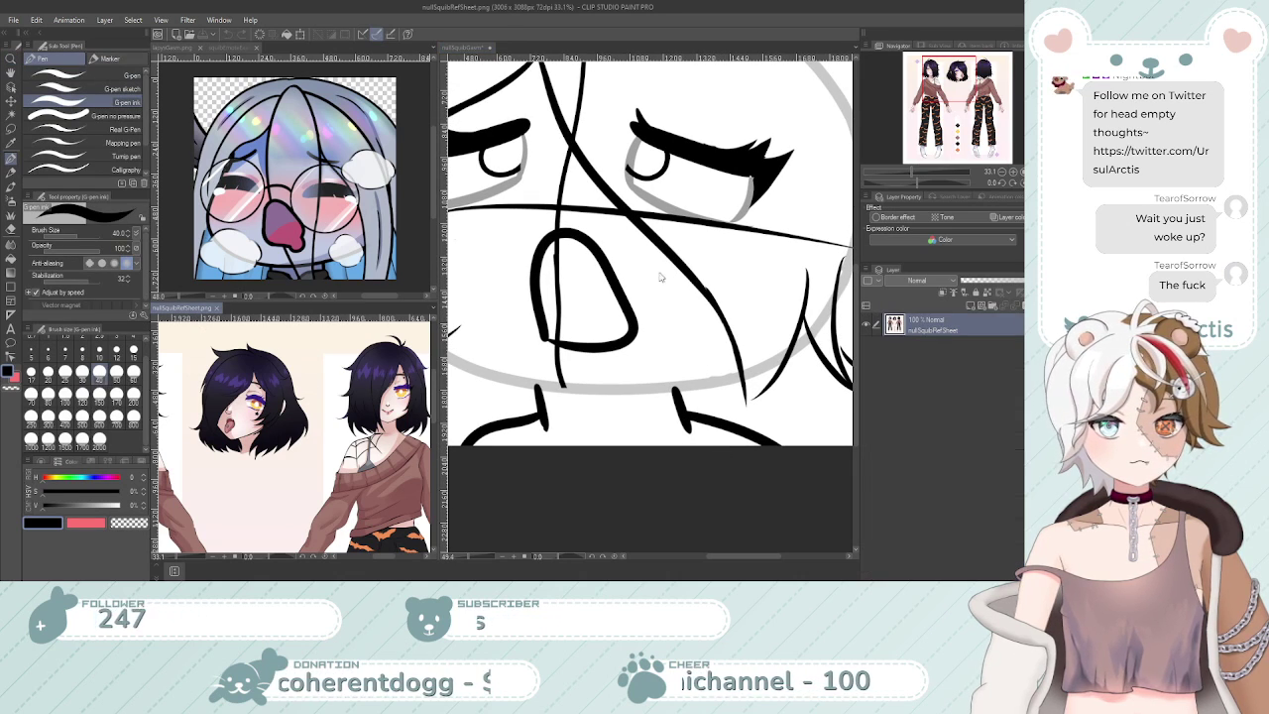
{"action": "key", "text": "h"}
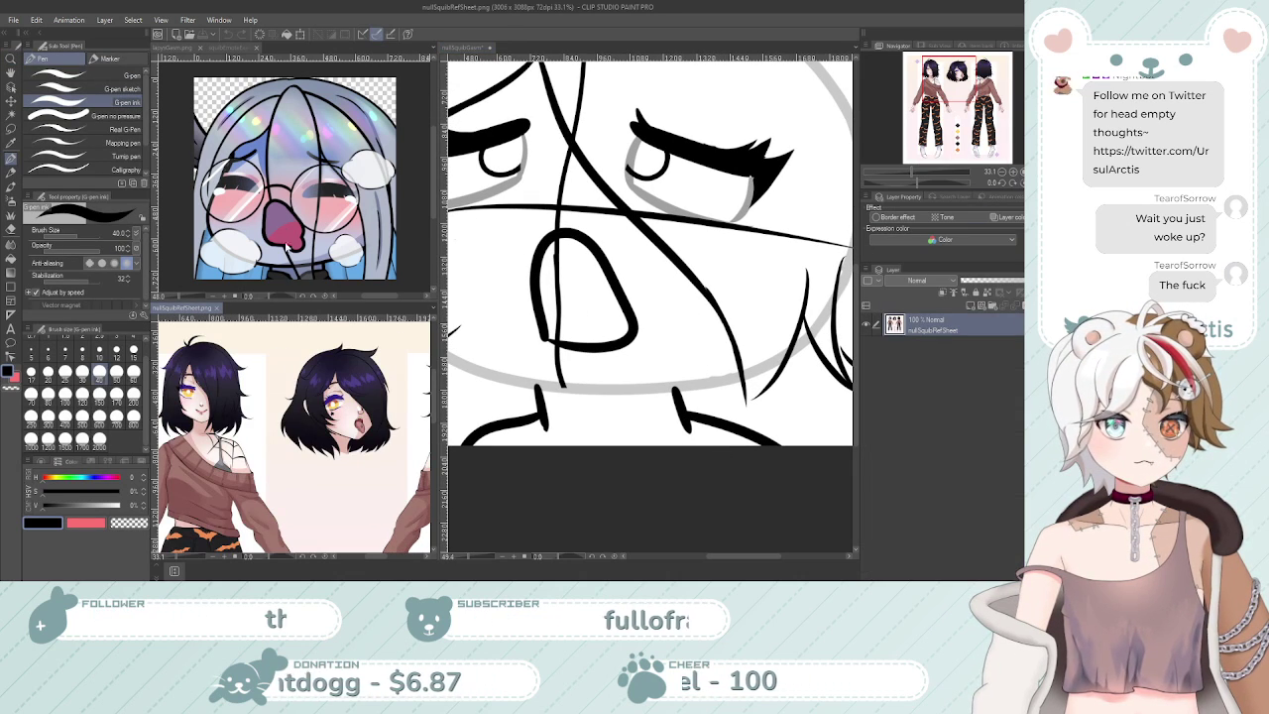
Sketch thin web-like strap lines below the right shoulder line of the emote, undoing stray strokes
{"action": "left_click", "coordinate": [460, 47]}
{"action": "key", "text": "ctrl+space"}
{"action": "mouse_move", "coordinate": [622, 371]}
{"action": "left_mouse_down"}
{"action": "mouse_move", "coordinate": [614, 476]}
{"action": "mouse_move", "coordinate": [694, 397]}
{"action": "mouse_move", "coordinate": [697, 412]}
{"action": "mouse_move", "coordinate": [654, 417]}
{"action": "left_mouse_up"}
{"action": "key", "text": "p"}
{"action": "scroll", "coordinate": [942, 446], "scroll_direction": "down", "scroll_amount": 2}
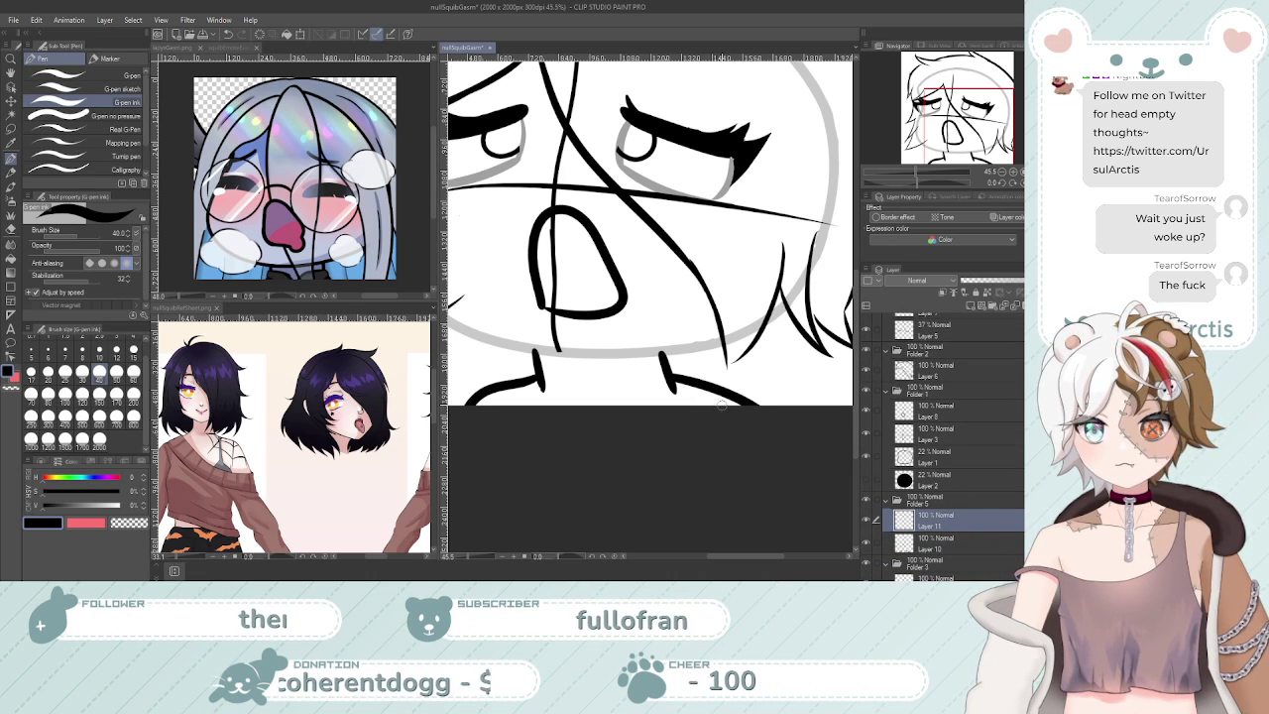
{"action": "left_click_drag", "start_coordinate": [620, 391], "coordinate": [685, 381]}
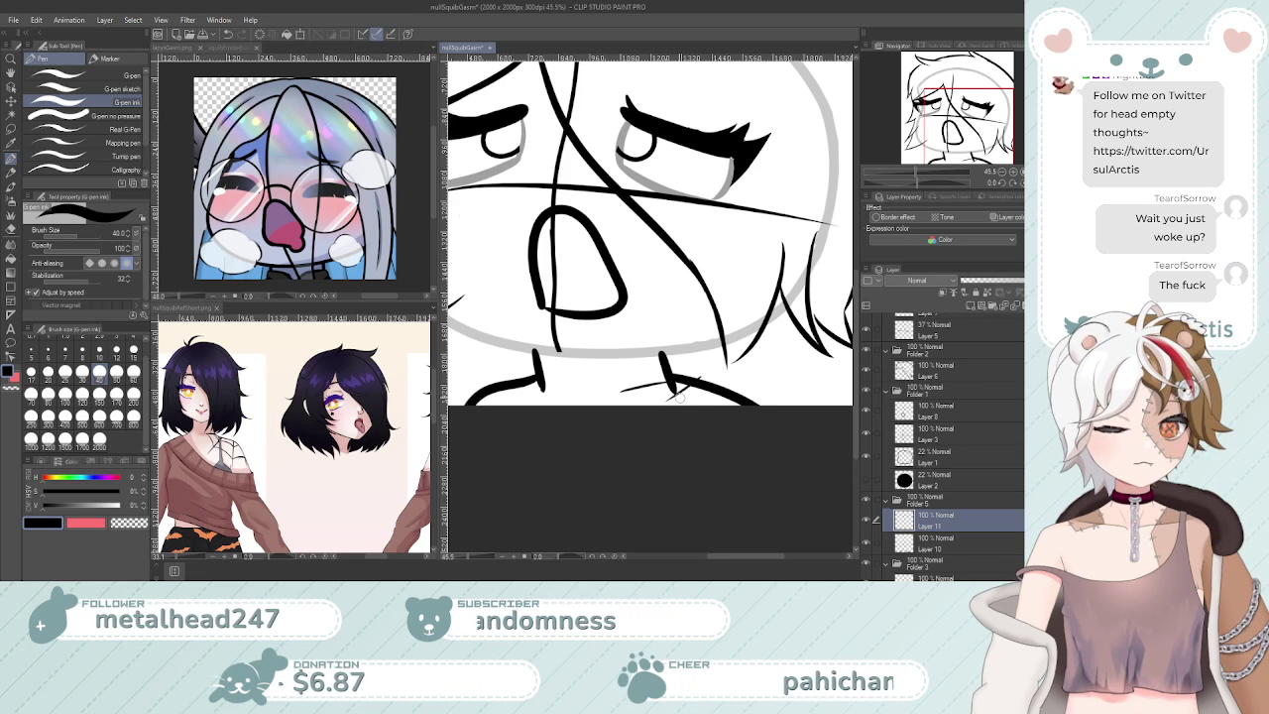
{"action": "key", "text": "ctrl+space"}
{"action": "key", "text": "ctrl+z"}
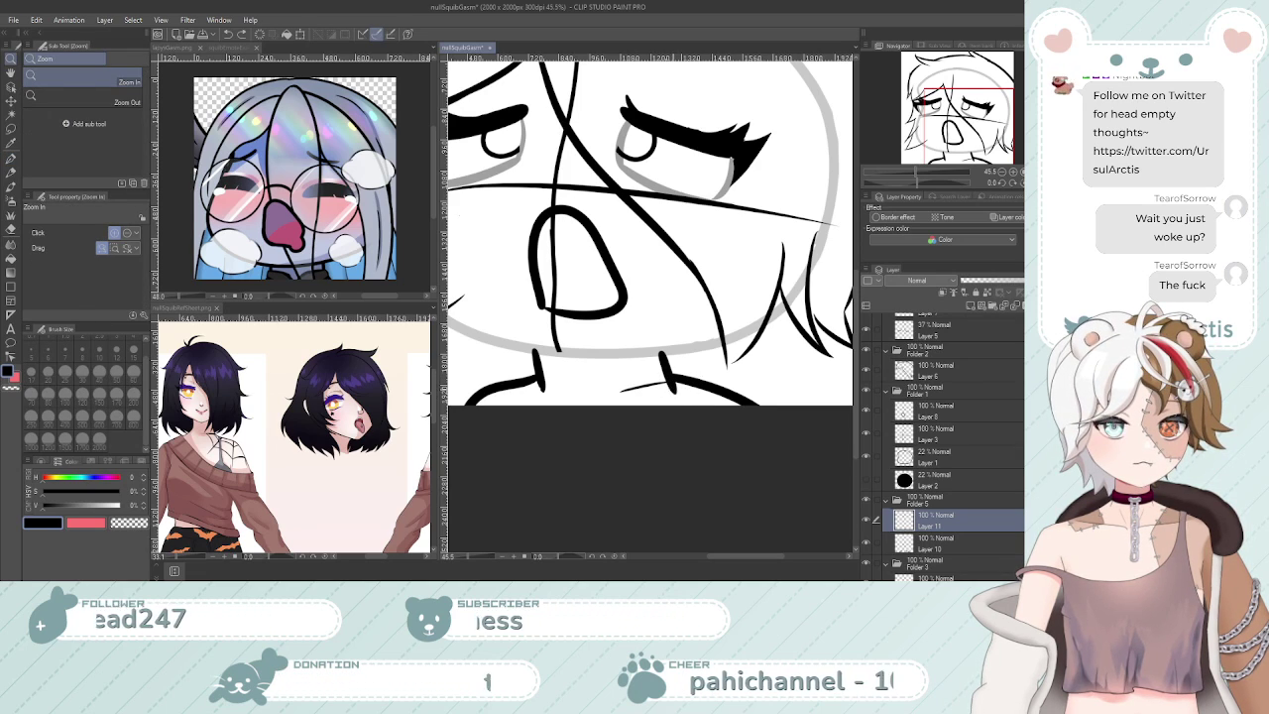
{"action": "key", "text": "p"}
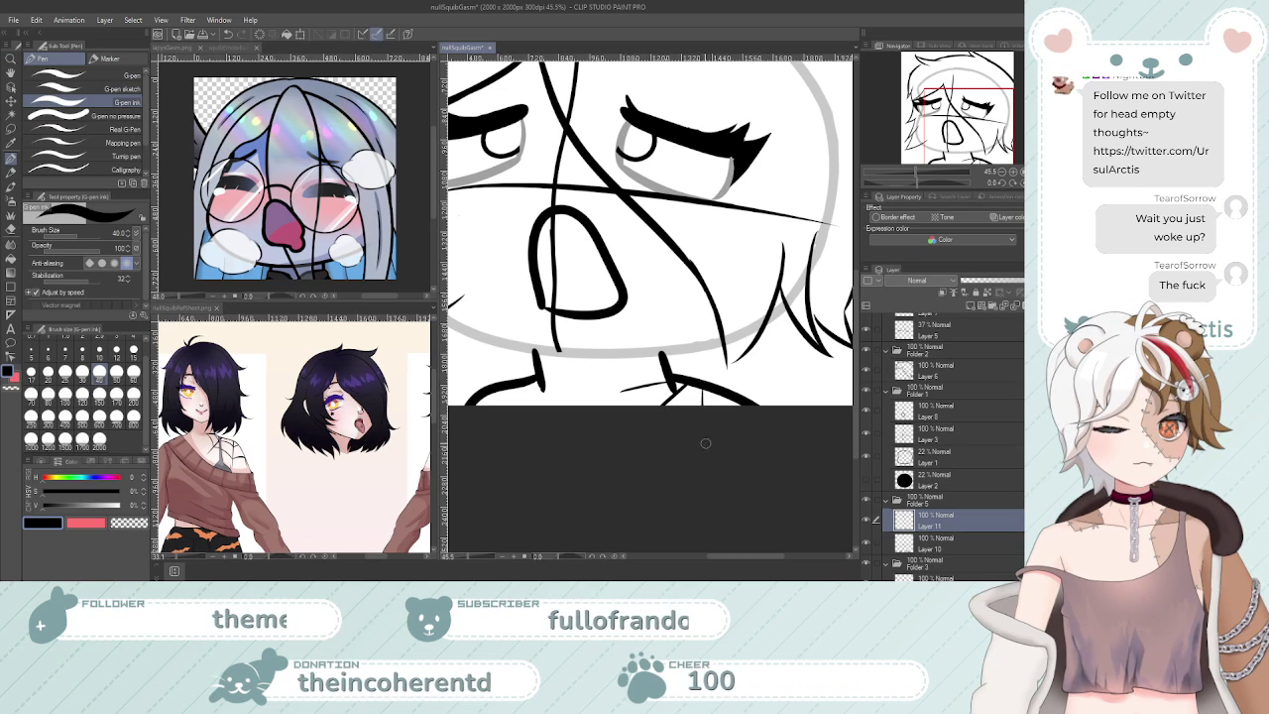
{"action": "left_click_drag", "start_coordinate": [621, 386], "coordinate": [727, 406]}
{"action": "key", "text": "ctrl+z"}
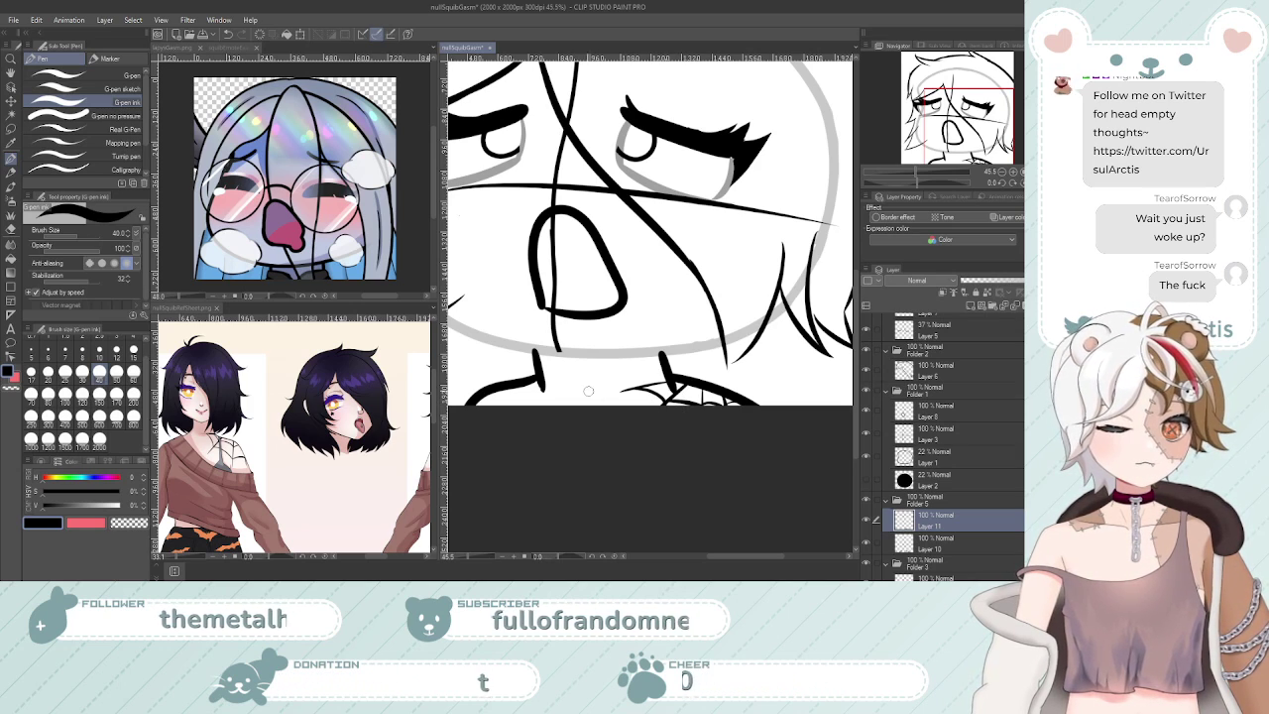
Add a new empty layer above the strap line layer in Folder 5
{"action": "left_click", "coordinate": [971, 304]}
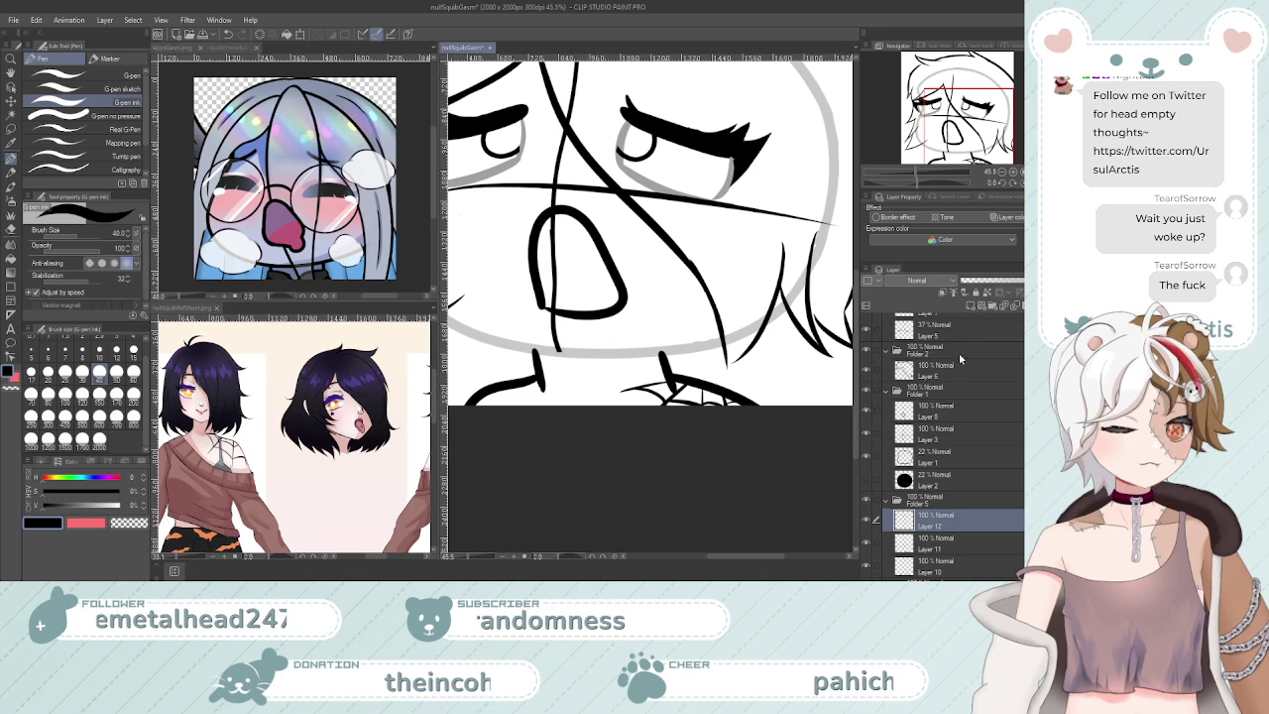
{"action": "key", "text": "ctrl+space"}
{"action": "left_click_drag", "start_coordinate": [625, 386], "coordinate": [769, 373]}
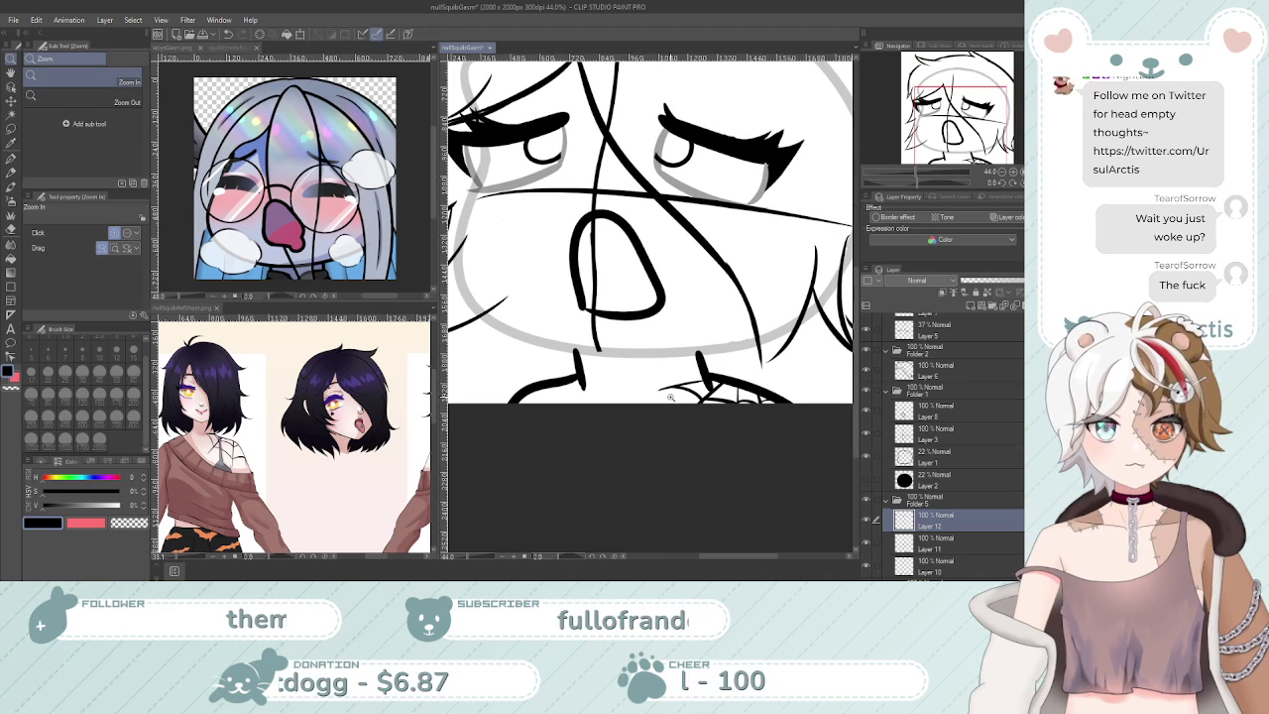
{"action": "key", "text": "ctrl+space"}
{"action": "left_click_drag", "start_coordinate": [598, 362], "coordinate": [587, 381]}
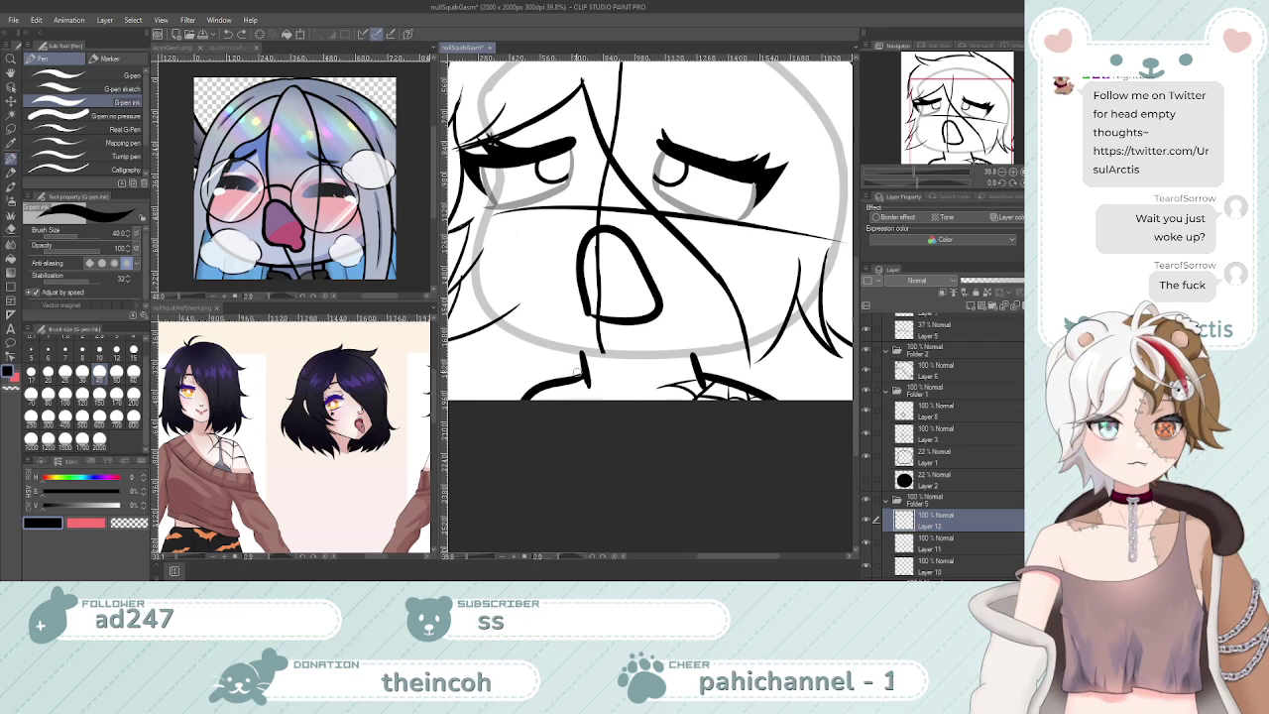
Try to draw the sweater's diagonal neckline from the left base of the neck to the canvas's lower edge
{"action": "left_click_drag", "start_coordinate": [577, 376], "coordinate": [664, 399]}
{"action": "key", "text": "ctrl+z"}
{"action": "key", "text": "ctrl+z"}
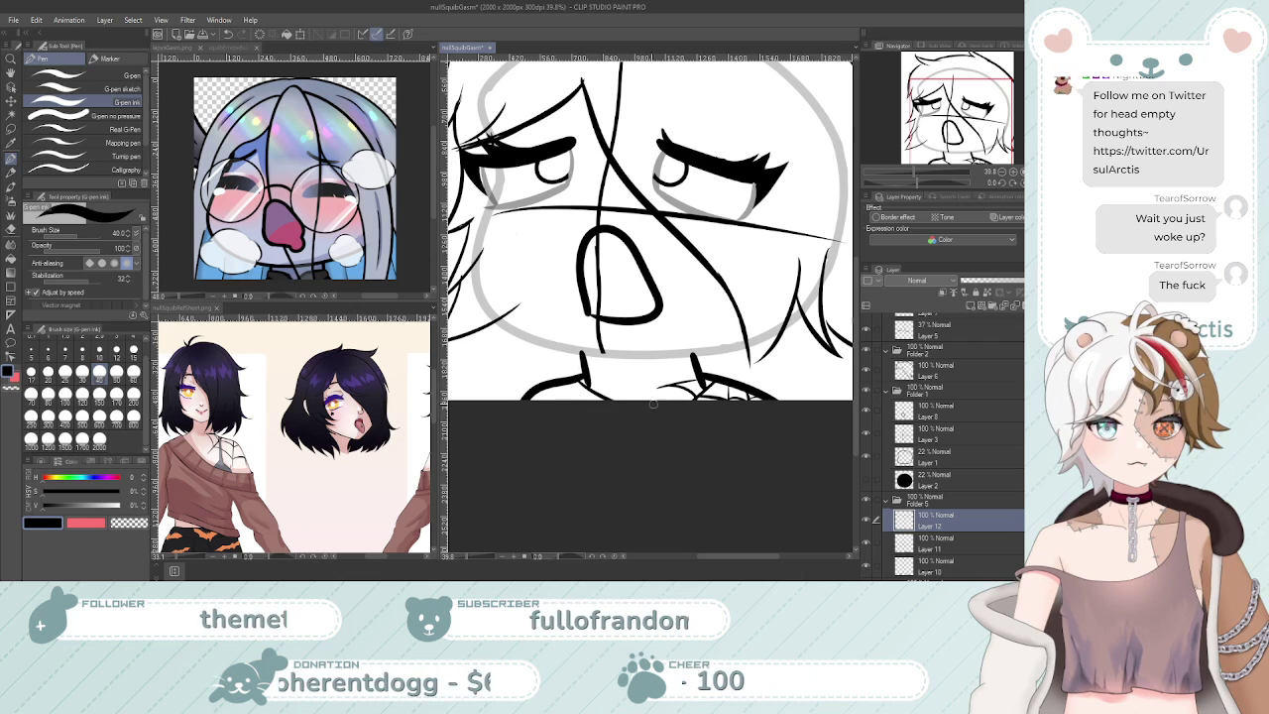
{"action": "left_click_drag", "start_coordinate": [586, 378], "coordinate": [681, 405]}
{"action": "key", "text": "ctrl+z"}
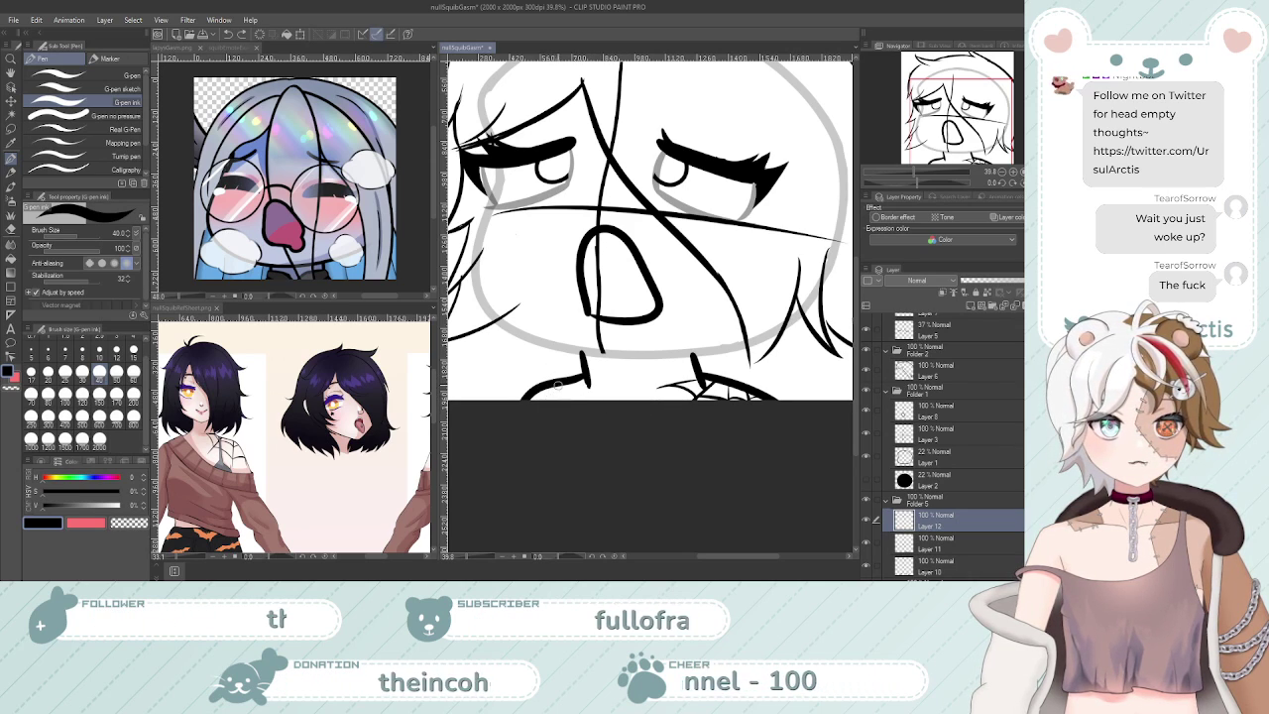
Draw the sweater's edge over the left shoulder and its diagonal neckline down to the canvas's lower edge, undoing unsatisfactory strokes
{"action": "left_click_drag", "start_coordinate": [568, 367], "coordinate": [512, 401]}
{"action": "key", "text": "ctrl+z"}
{"action": "left_click_drag", "start_coordinate": [569, 370], "coordinate": [508, 402]}
{"action": "key", "text": "ctrl+z"}
{"action": "left_click_drag", "start_coordinate": [571, 371], "coordinate": [500, 426]}
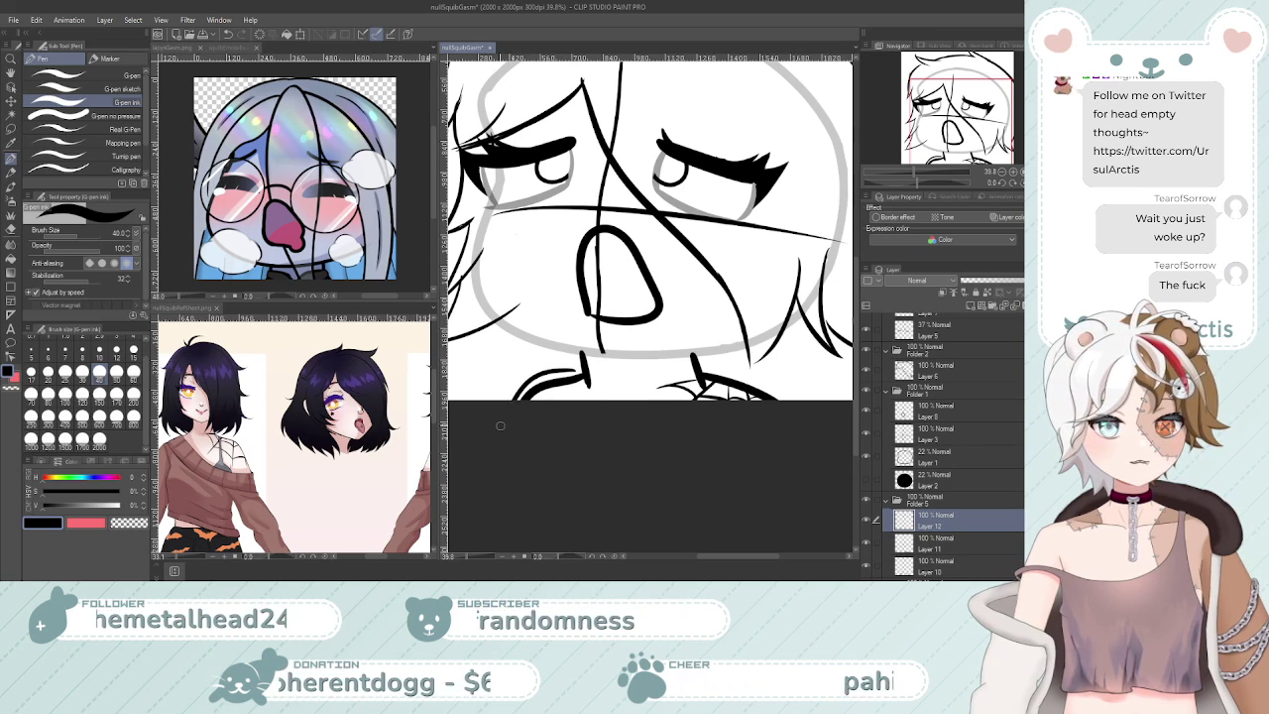
{"action": "left_click_drag", "start_coordinate": [578, 374], "coordinate": [617, 398]}
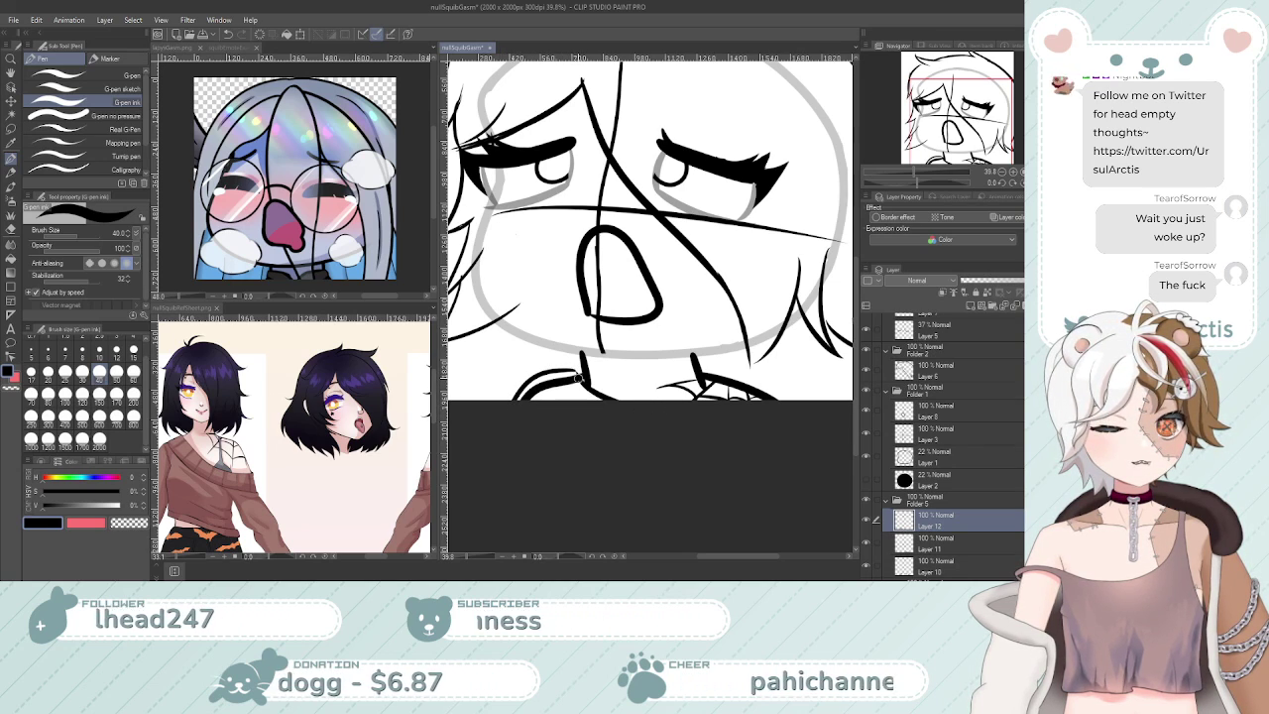
{"action": "key", "text": "ctrl+z"}
{"action": "left_click_drag", "start_coordinate": [558, 375], "coordinate": [525, 430]}
{"action": "key", "text": "ctrl+z"}
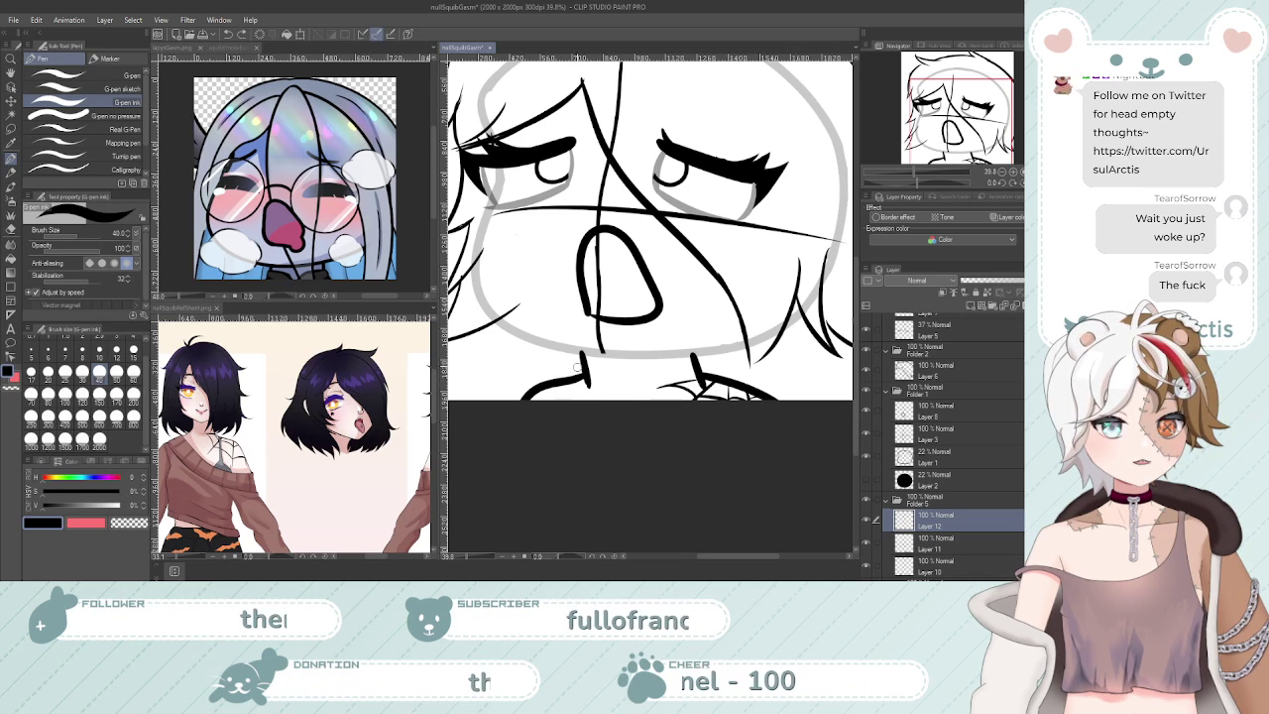
{"action": "left_click_drag", "start_coordinate": [540, 378], "coordinate": [517, 400]}
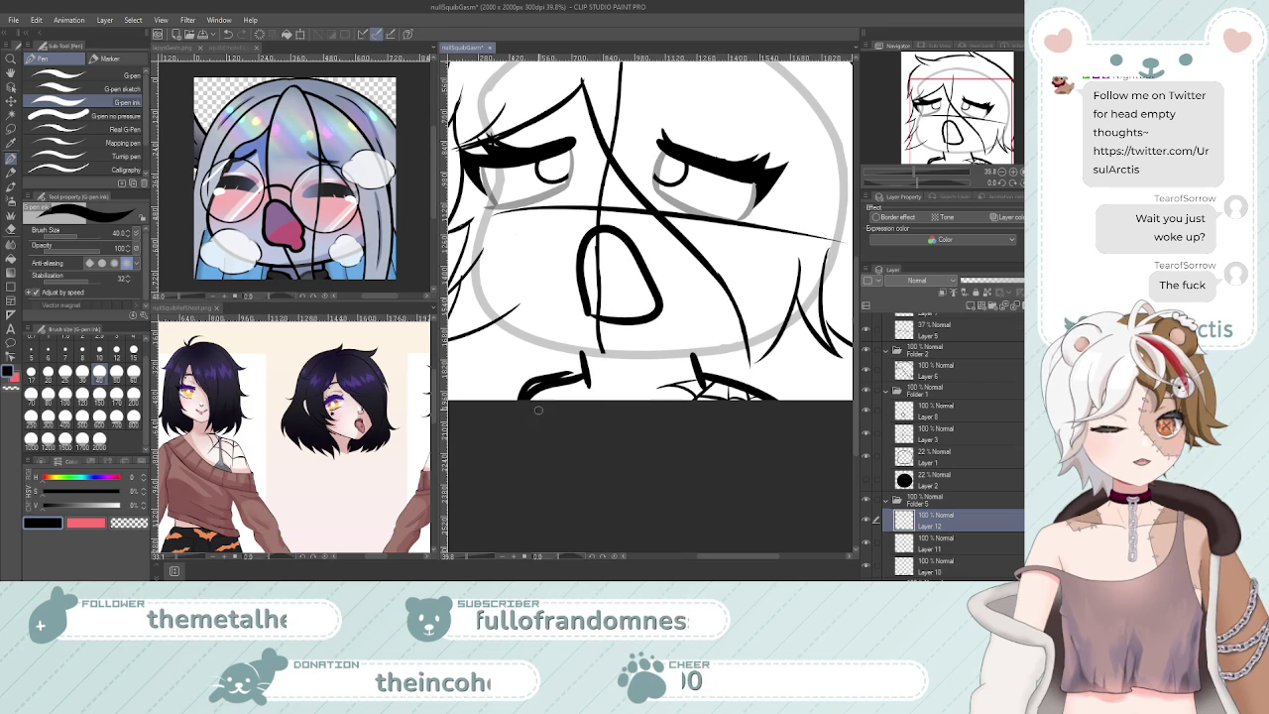
{"action": "key", "text": "ctrl+z"}
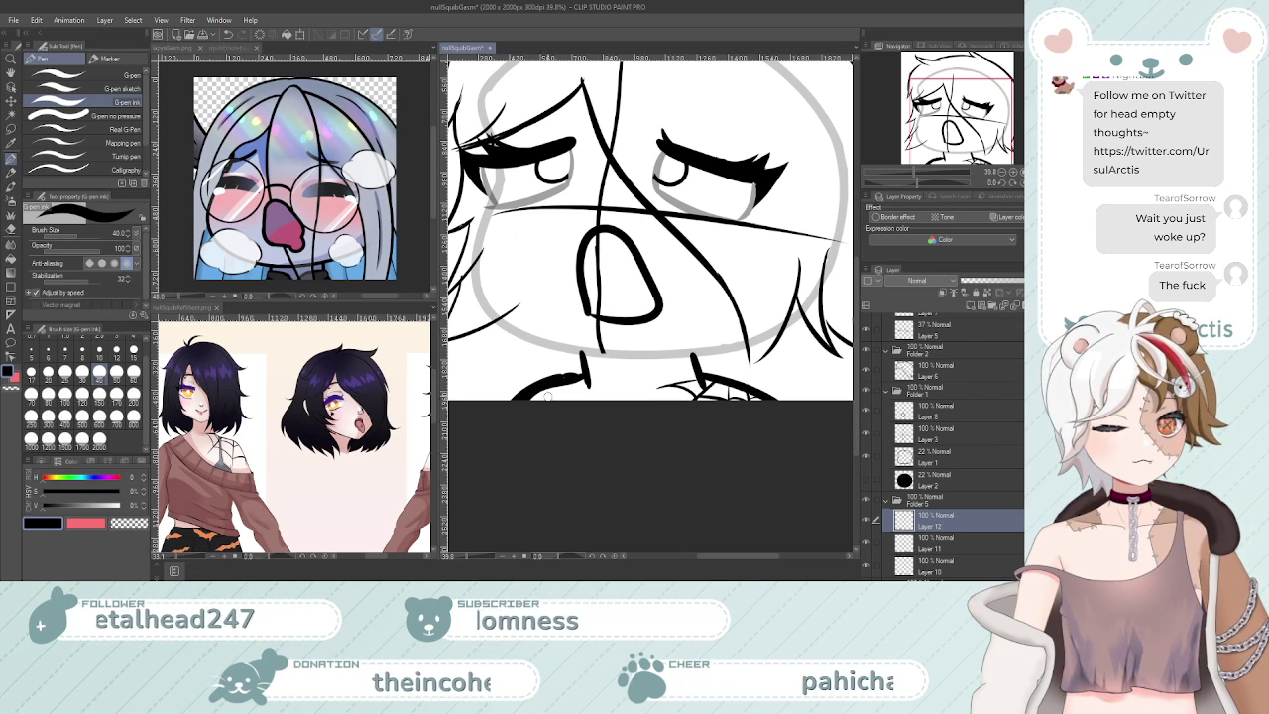
{"action": "left_click_drag", "start_coordinate": [571, 373], "coordinate": [514, 401]}
{"action": "left_click_drag", "start_coordinate": [574, 374], "coordinate": [659, 402]}
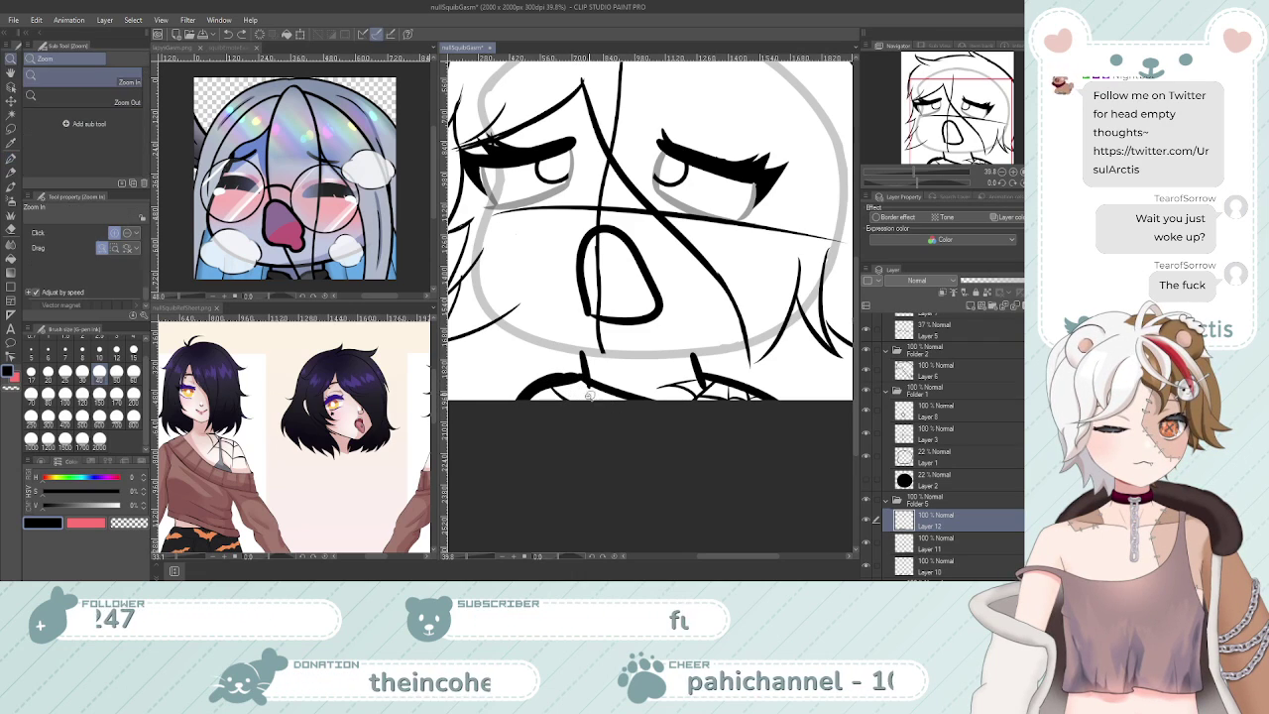
Hide the neck and shoulder line layer and make the sweater layer, the top one in Folder 5, active again
{"action": "key", "text": "ctrl+space"}
{"action": "left_click_drag", "start_coordinate": [572, 399], "coordinate": [605, 407]}
{"action": "left_click", "coordinate": [902, 547]}
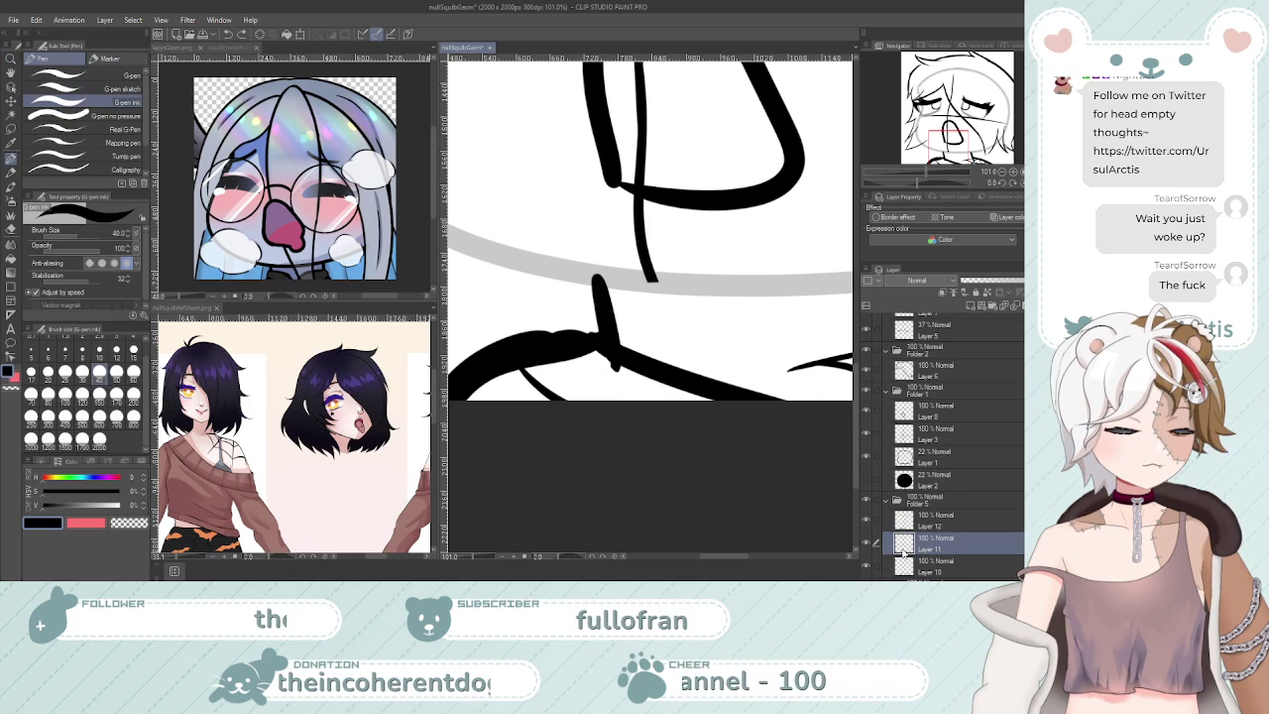
{"action": "left_click", "coordinate": [908, 567]}
{"action": "scroll", "coordinate": [936, 513], "scroll_direction": "down", "scroll_amount": 1}
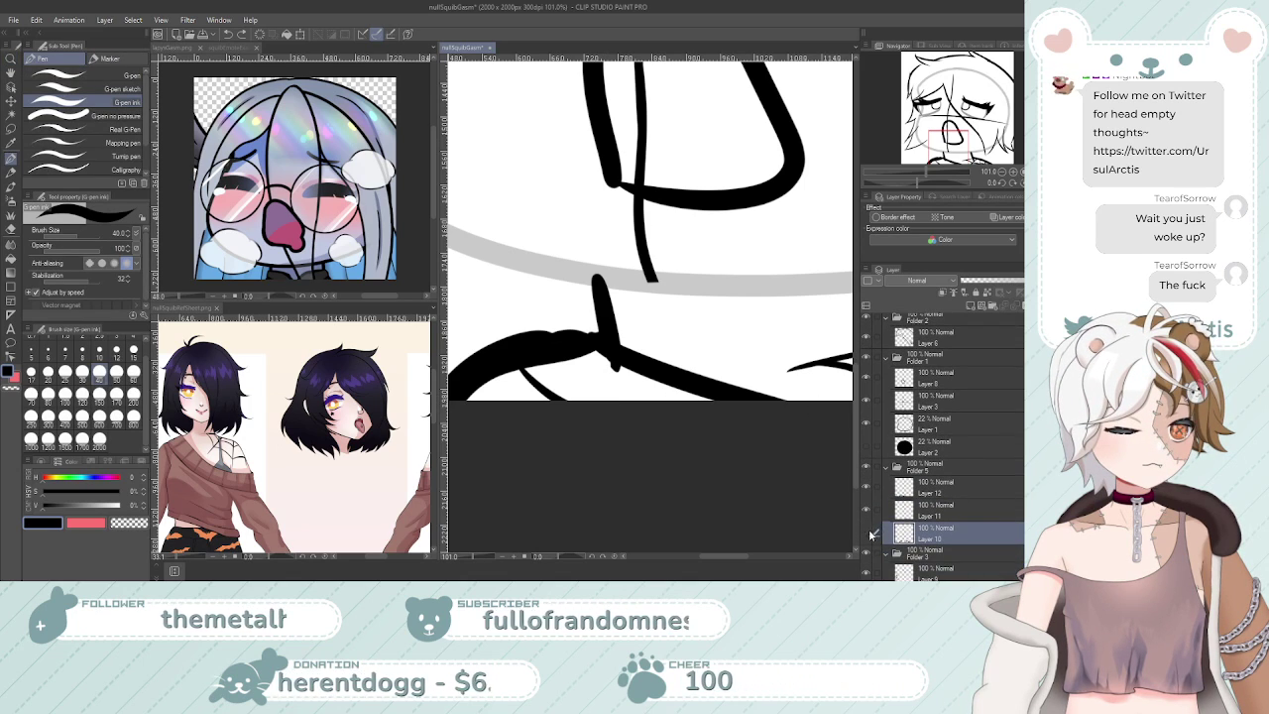
{"action": "left_click", "coordinate": [872, 534]}
{"action": "left_click", "coordinate": [917, 492]}
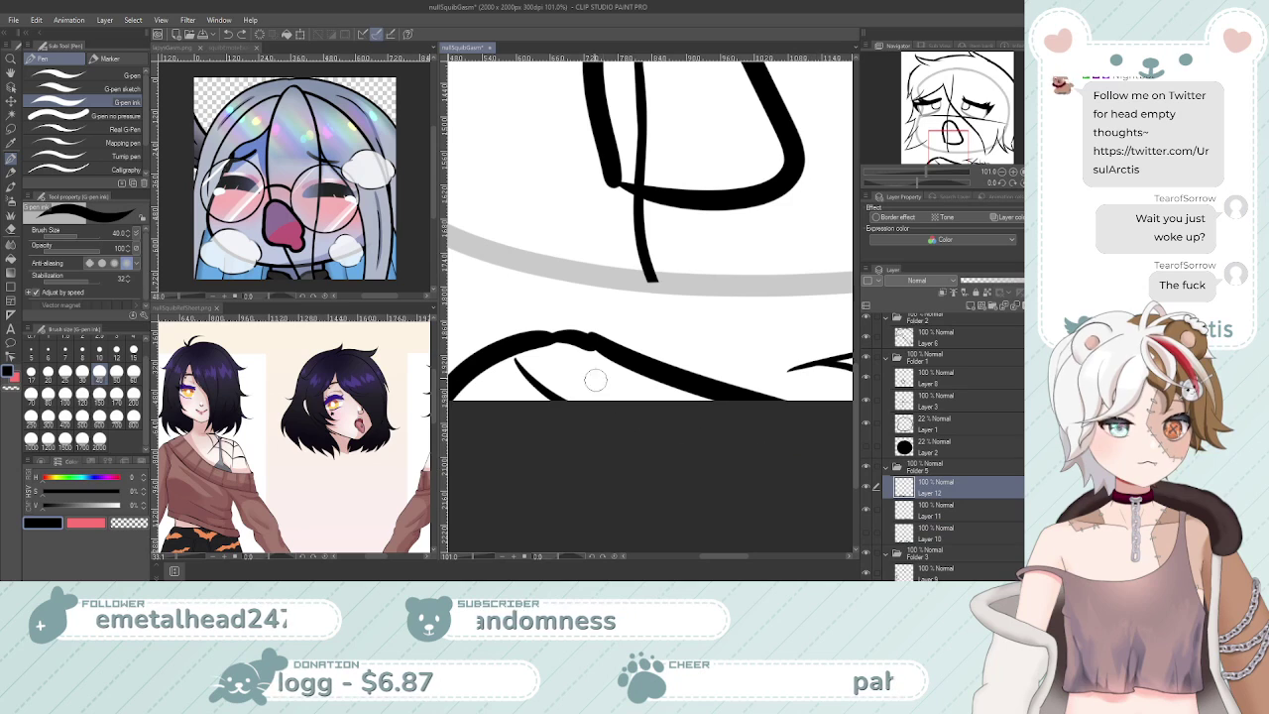
Draw short rib strokes between the sweater's neckline and its inner fold line, erasing the overshoot past the fold line
{"action": "mouse_move", "coordinate": [533, 385]}
{"action": "left_mouse_down"}
{"action": "mouse_move", "coordinate": [584, 361]}
{"action": "mouse_move", "coordinate": [585, 395]}
{"action": "mouse_move", "coordinate": [620, 380]}
{"action": "left_mouse_up"}
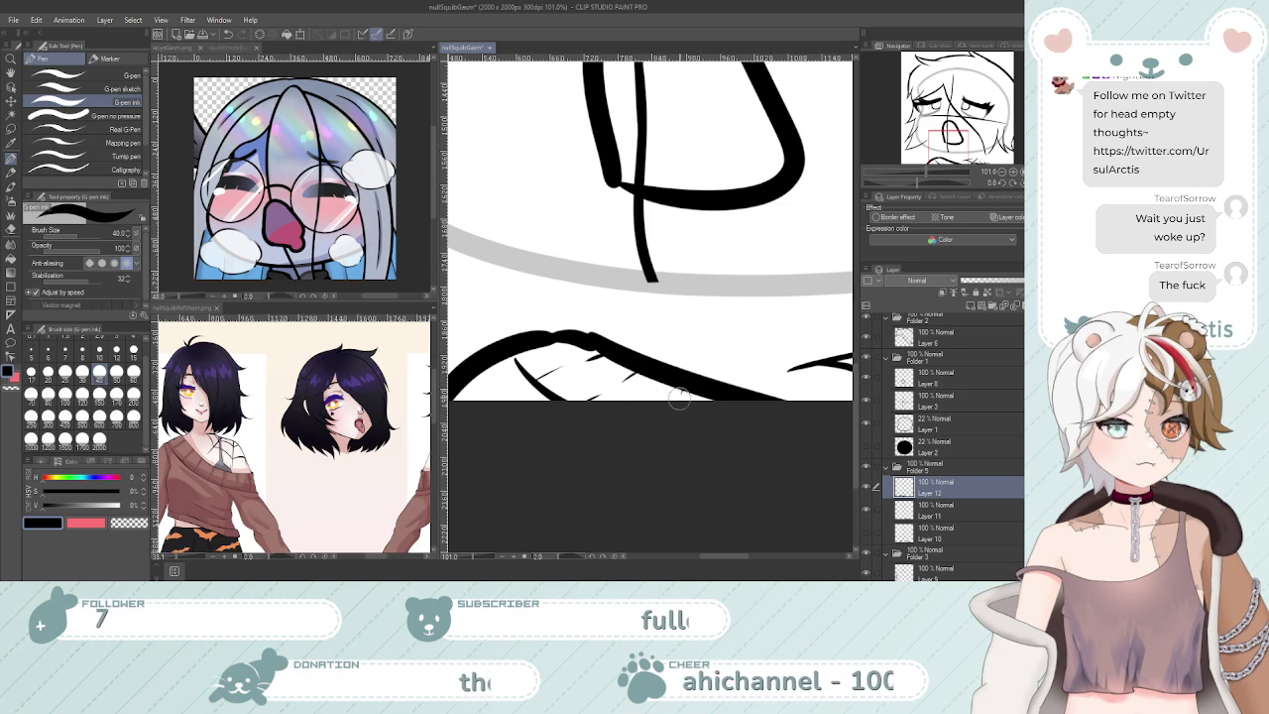
{"action": "key", "text": "ctrl+space"}
{"action": "mouse_move", "coordinate": [705, 373]}
{"action": "left_mouse_down"}
{"action": "mouse_move", "coordinate": [647, 375]}
{"action": "mouse_move", "coordinate": [759, 392]}
{"action": "mouse_move", "coordinate": [703, 391]}
{"action": "left_mouse_up"}
{"action": "mouse_move", "coordinate": [613, 370]}
{"action": "left_mouse_down"}
{"action": "mouse_move", "coordinate": [712, 371]}
{"action": "mouse_move", "coordinate": [638, 365]}
{"action": "left_mouse_up"}
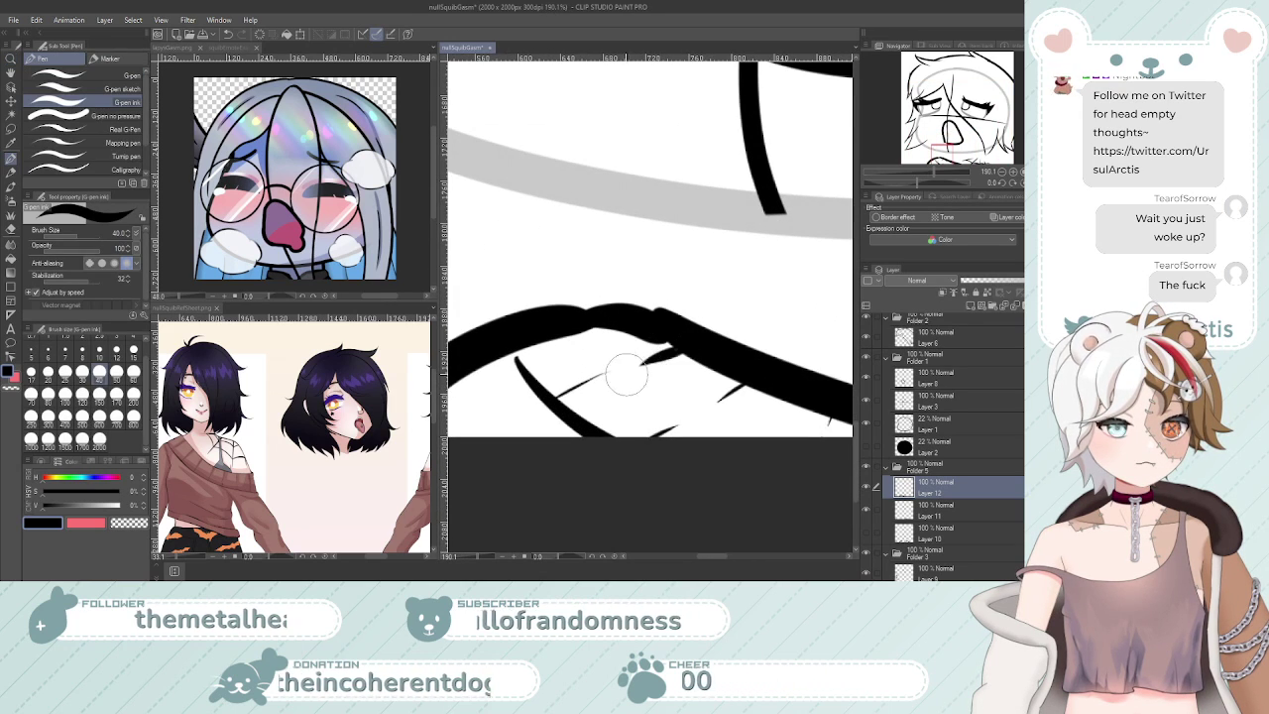
{"action": "left_click_drag", "start_coordinate": [543, 405], "coordinate": [609, 375]}
{"action": "mouse_move", "coordinate": [743, 385]}
{"action": "left_mouse_down"}
{"action": "mouse_move", "coordinate": [668, 427]}
{"action": "mouse_move", "coordinate": [738, 382]}
{"action": "mouse_move", "coordinate": [708, 407]}
{"action": "left_mouse_up"}
{"action": "key", "text": "ctrl+z"}
{"action": "key", "text": "ctrl+z"}
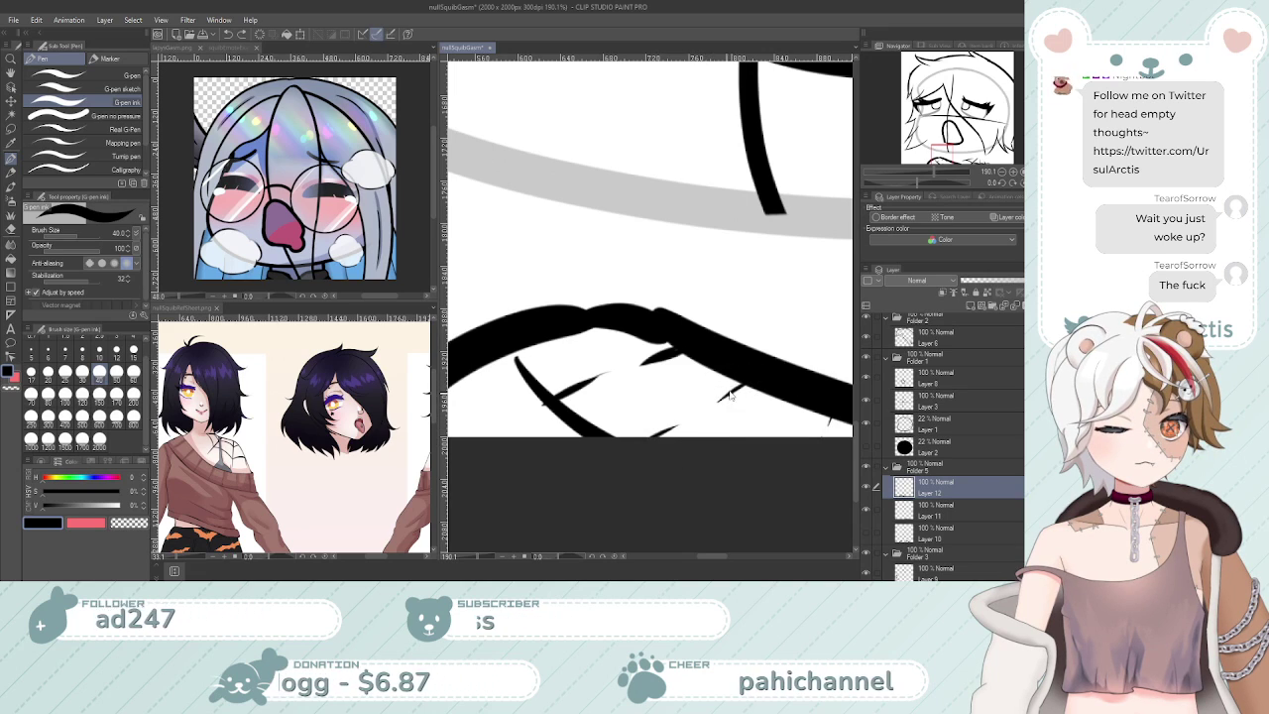
{"action": "key", "text": "e"}
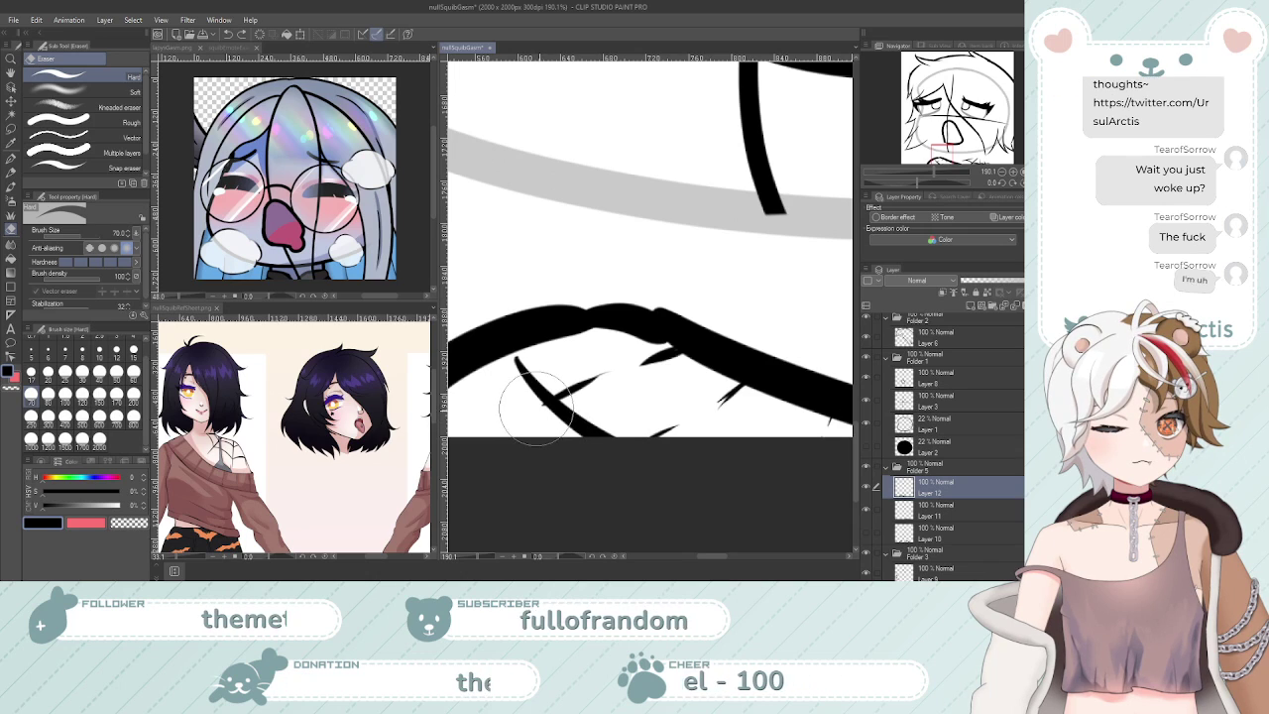
{"action": "key", "text": "p"}
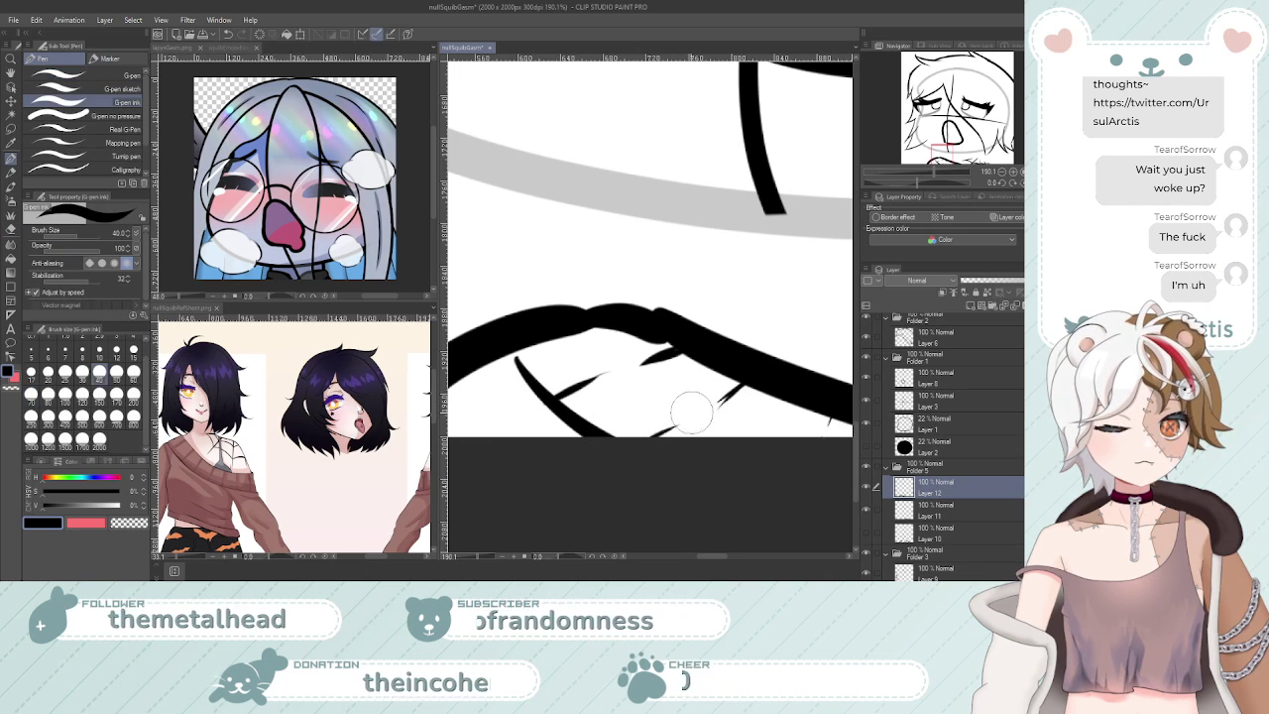
Thicken the sweater's rib strokes and extend the rightmost one up to the neckline
{"action": "key", "text": "/"}
{"action": "left_click_drag", "start_coordinate": [637, 395], "coordinate": [605, 425]}
{"action": "key", "text": "p"}
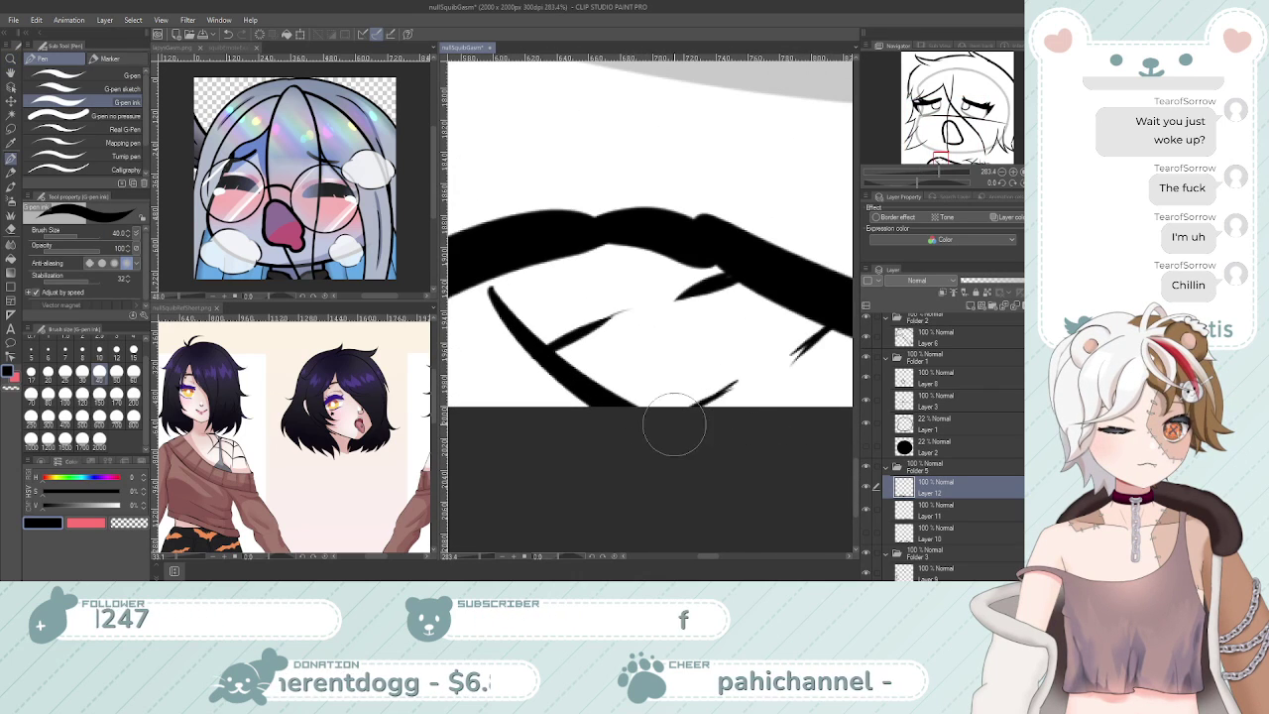
{"action": "key", "text": "/"}
{"action": "left_click_drag", "start_coordinate": [693, 416], "coordinate": [680, 408]}
{"action": "left_click_drag", "start_coordinate": [779, 402], "coordinate": [823, 403]}
{"action": "mouse_move", "coordinate": [703, 390]}
{"action": "left_mouse_down"}
{"action": "mouse_move", "coordinate": [773, 391]}
{"action": "mouse_move", "coordinate": [653, 427]}
{"action": "mouse_move", "coordinate": [758, 392]}
{"action": "left_mouse_up"}
{"action": "key", "text": "p"}
{"action": "key", "text": "/"}
{"action": "key", "text": "p"}
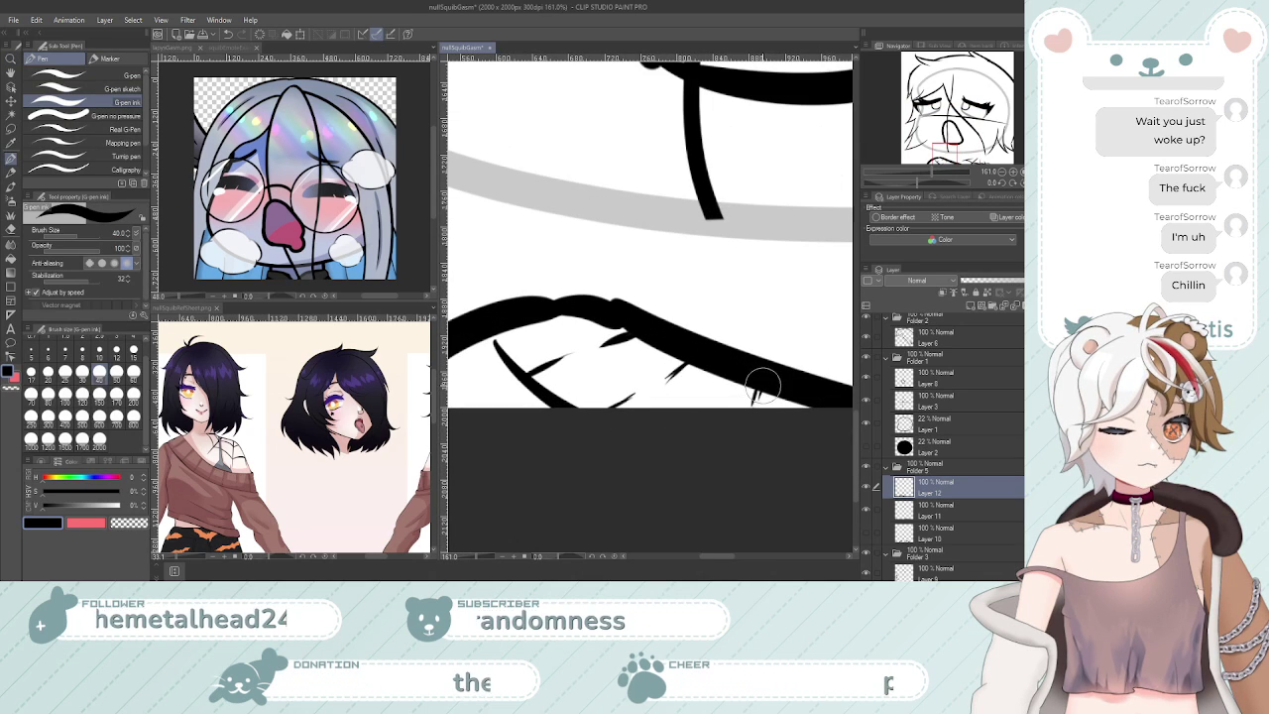
Refine the remaining rib strokes under the middle of the sweater's neckline with bolder tapered ends, undoing a stray stroke
{"action": "key", "text": "/"}
{"action": "left_click_drag", "start_coordinate": [742, 410], "coordinate": [684, 424]}
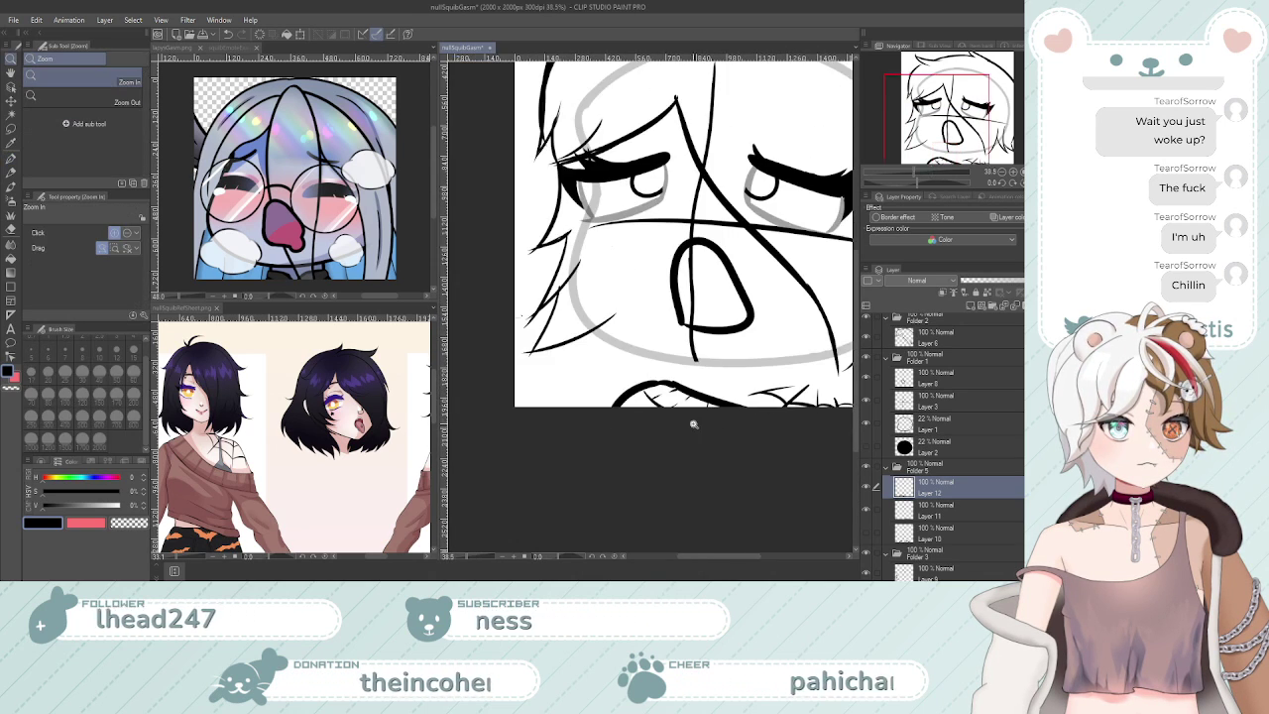
{"action": "left_click_drag", "start_coordinate": [822, 408], "coordinate": [790, 427]}
{"action": "left_click_drag", "start_coordinate": [721, 405], "coordinate": [785, 436]}
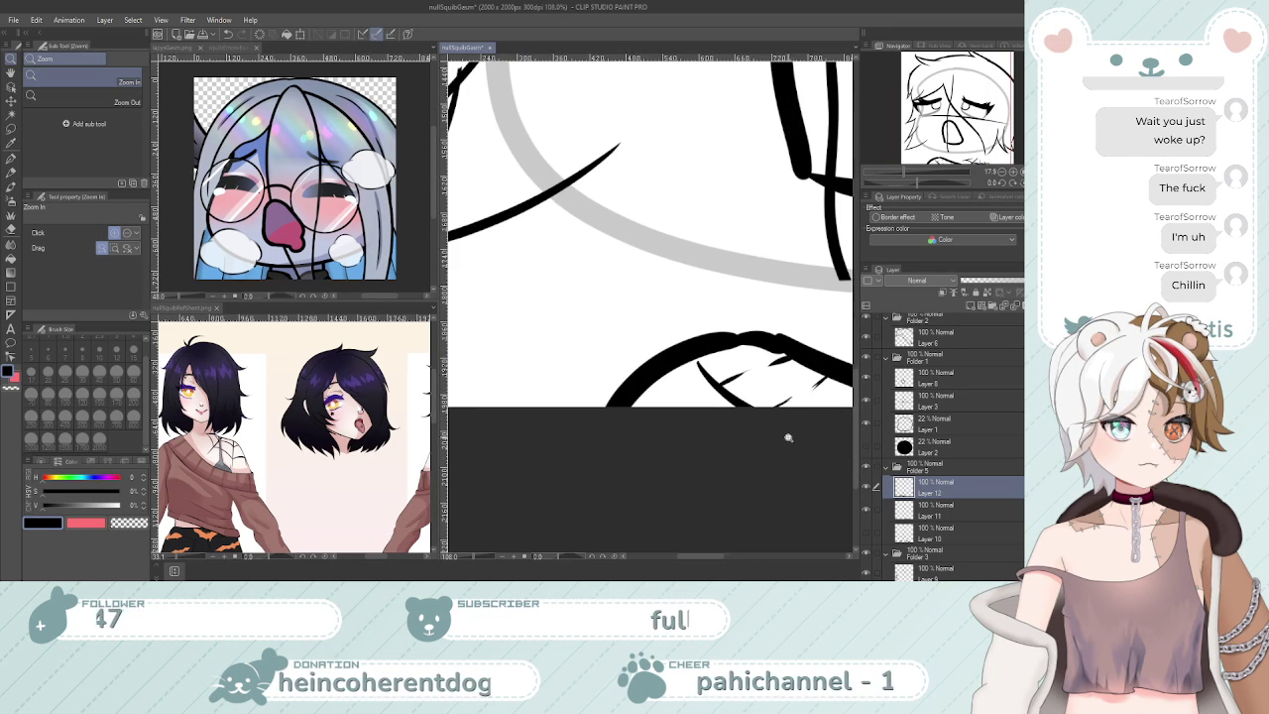
{"action": "left_click_drag", "start_coordinate": [765, 365], "coordinate": [774, 363]}
{"action": "key", "text": "p"}
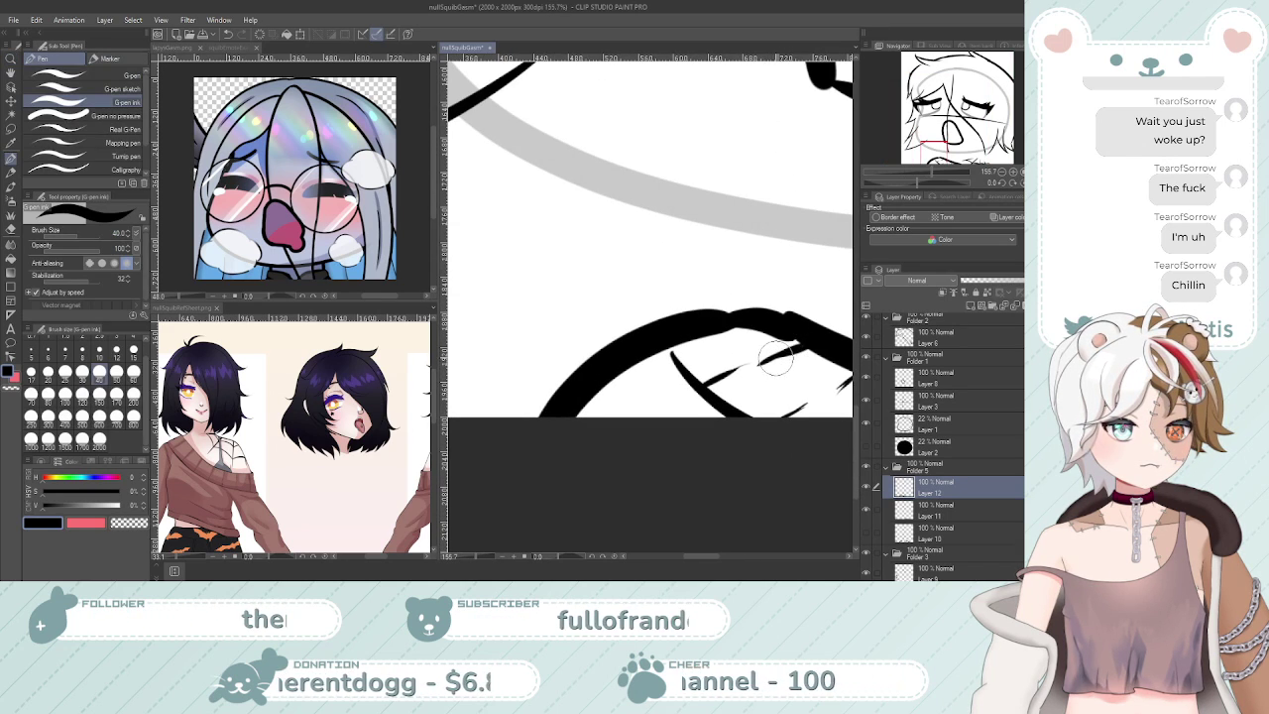
{"action": "key", "text": "/"}
{"action": "left_click_drag", "start_coordinate": [808, 402], "coordinate": [791, 402]}
{"action": "mouse_move", "coordinate": [704, 361]}
{"action": "left_mouse_down"}
{"action": "mouse_move", "coordinate": [731, 360]}
{"action": "mouse_move", "coordinate": [626, 372]}
{"action": "left_mouse_up"}
{"action": "key", "text": "p"}
{"action": "key", "text": "/"}
{"action": "key", "text": "ctrl+z"}
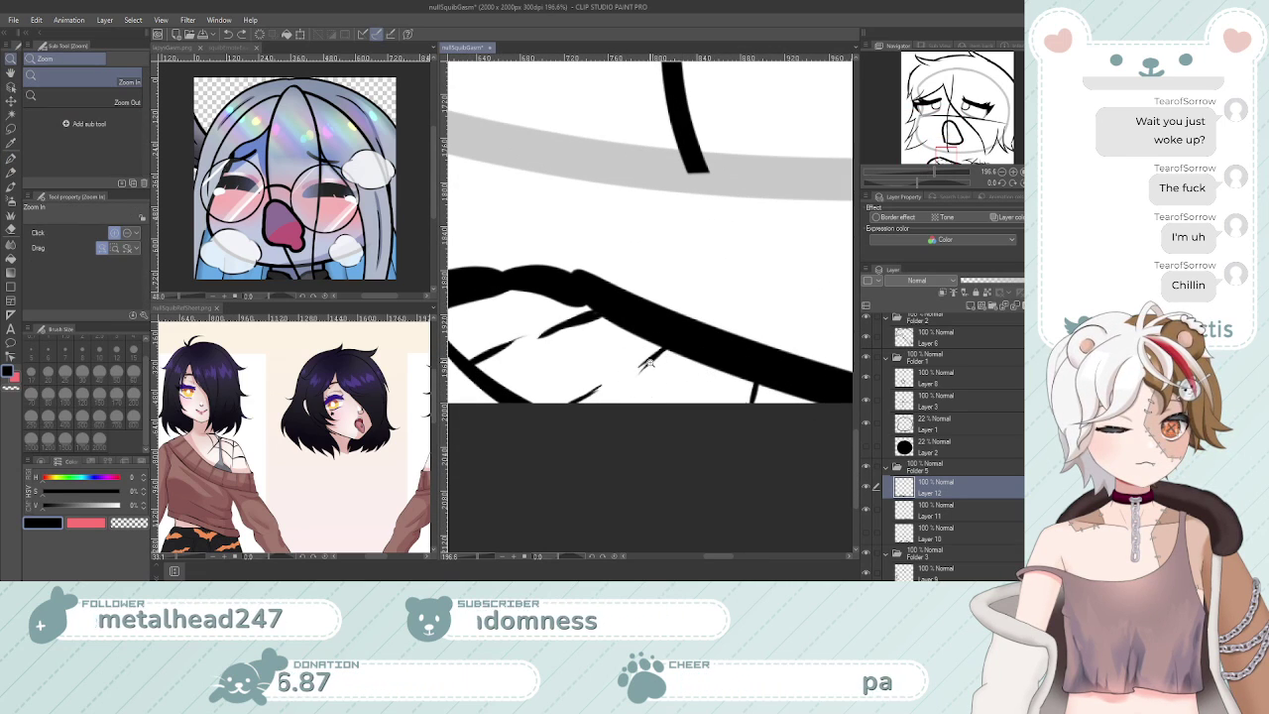
{"action": "key", "text": "p"}
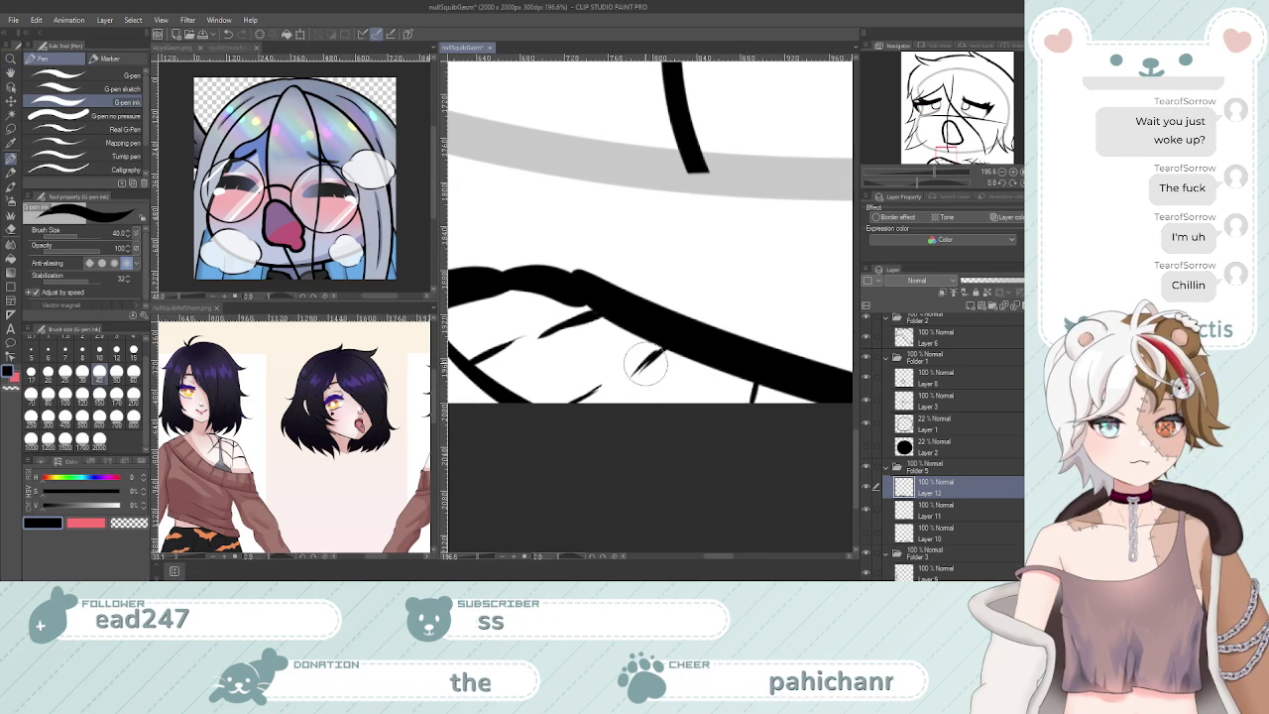
{"action": "key", "text": "/"}
{"action": "mouse_move", "coordinate": [639, 382]}
{"action": "left_mouse_down"}
{"action": "mouse_move", "coordinate": [648, 389]}
{"action": "mouse_move", "coordinate": [629, 388]}
{"action": "left_mouse_up"}
{"action": "left_click_drag", "start_coordinate": [716, 288], "coordinate": [727, 288]}
{"action": "key", "text": "p"}
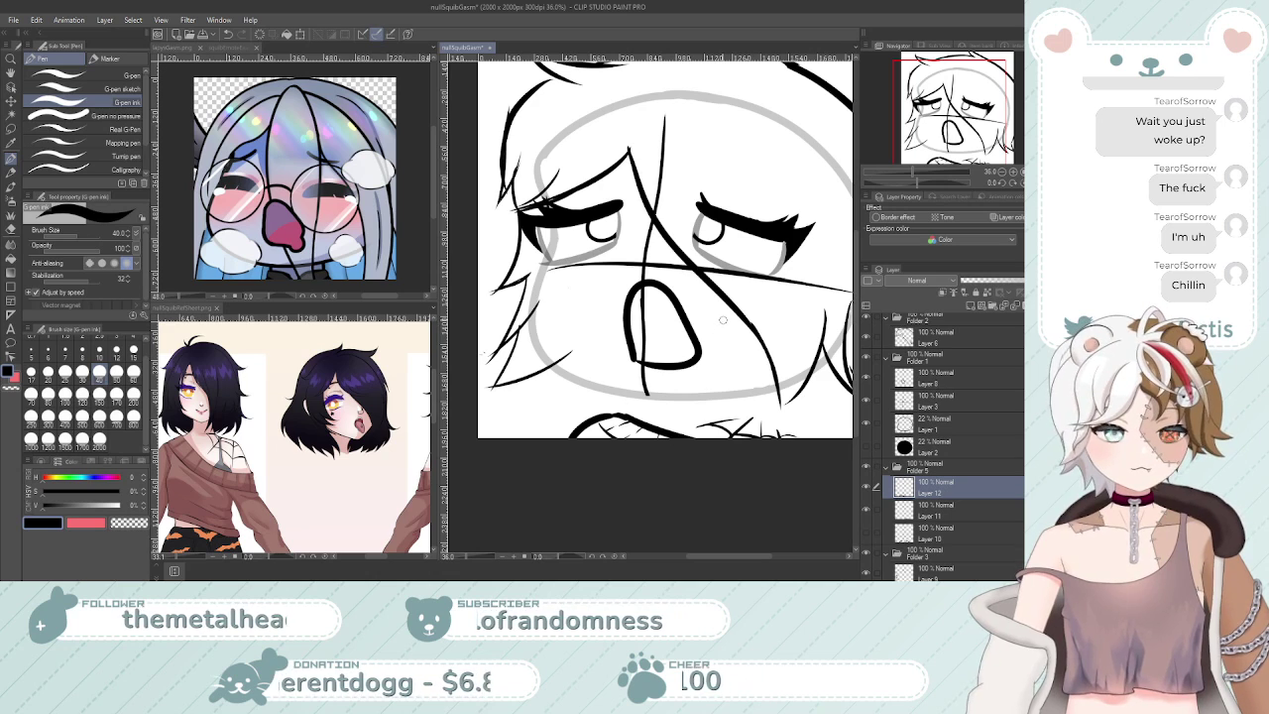
Show the neck and shoulder line layer again and check the sweater against the whole sketch
{"action": "left_click", "coordinate": [867, 537]}
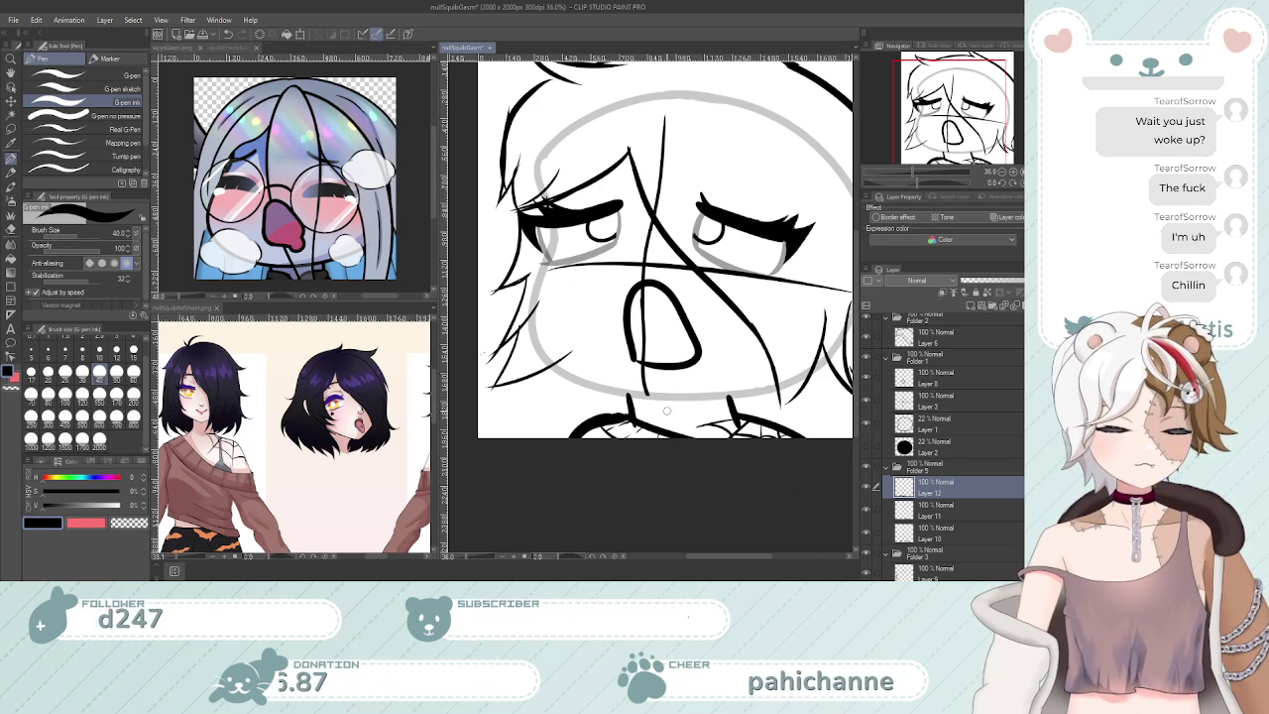
{"action": "scroll", "coordinate": [643, 430], "scroll_direction": "down", "scroll_amount": 3}
{"action": "scroll", "coordinate": [635, 431], "scroll_direction": "up", "scroll_amount": 8}
{"action": "scroll", "coordinate": [619, 426], "scroll_direction": "down", "scroll_amount": 6}
{"action": "scroll", "coordinate": [613, 426], "scroll_direction": "up", "scroll_amount": 2}
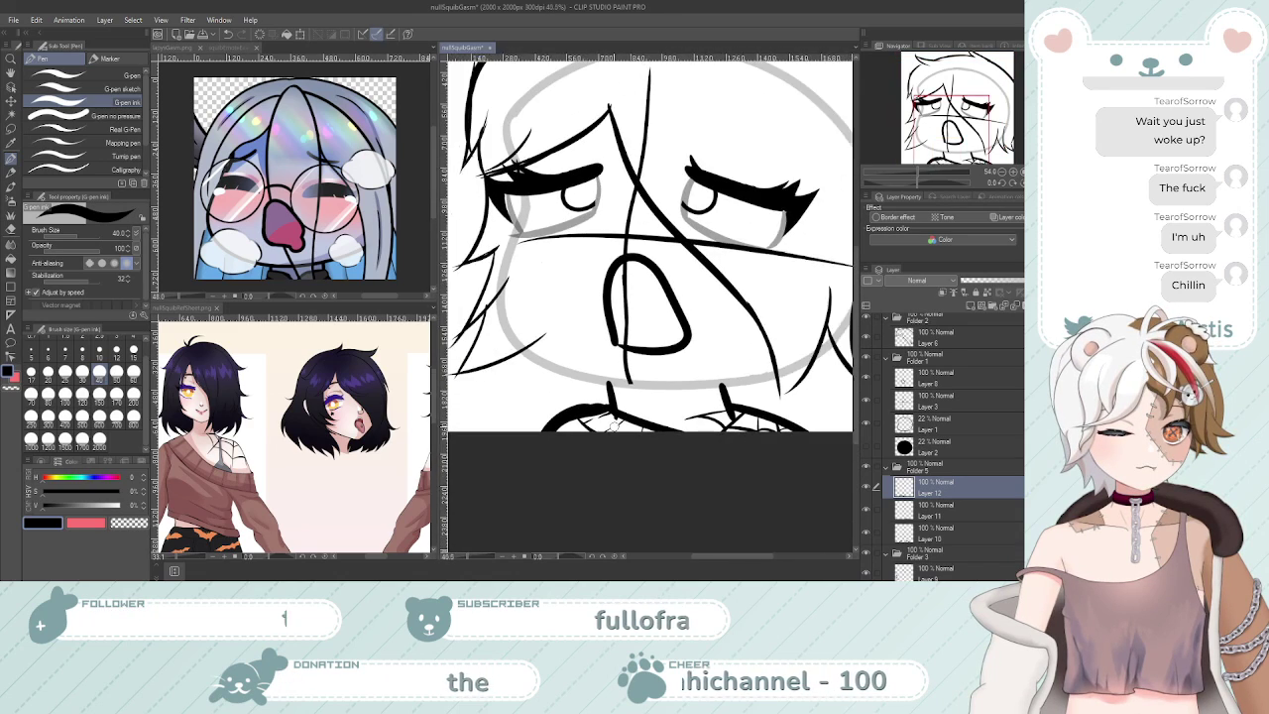
{"action": "scroll", "coordinate": [616, 426], "scroll_direction": "up", "scroll_amount": 2}
{"action": "left_click", "coordinate": [946, 552]}
{"action": "left_click", "coordinate": [948, 540]}
{"action": "left_click", "coordinate": [938, 505]}
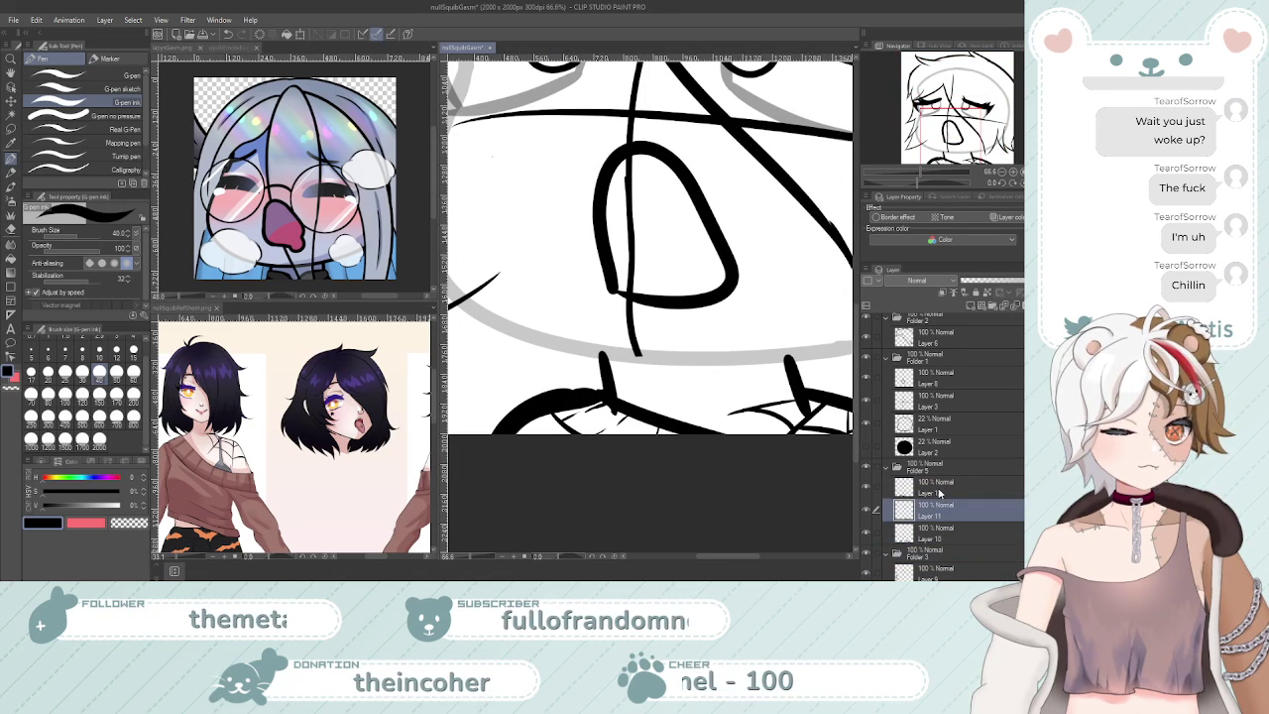
{"action": "left_click", "coordinate": [940, 493]}
{"action": "scroll", "coordinate": [575, 393], "scroll_direction": "down", "scroll_amount": 4}
{"action": "scroll", "coordinate": [649, 375], "scroll_direction": "down", "scroll_amount": 3}
{"action": "scroll", "coordinate": [573, 294], "scroll_direction": "up", "scroll_amount": 3}
{"action": "scroll", "coordinate": [578, 301], "scroll_direction": "down", "scroll_amount": 2}
{"action": "scroll", "coordinate": [591, 333], "scroll_direction": "up", "scroll_amount": 1}
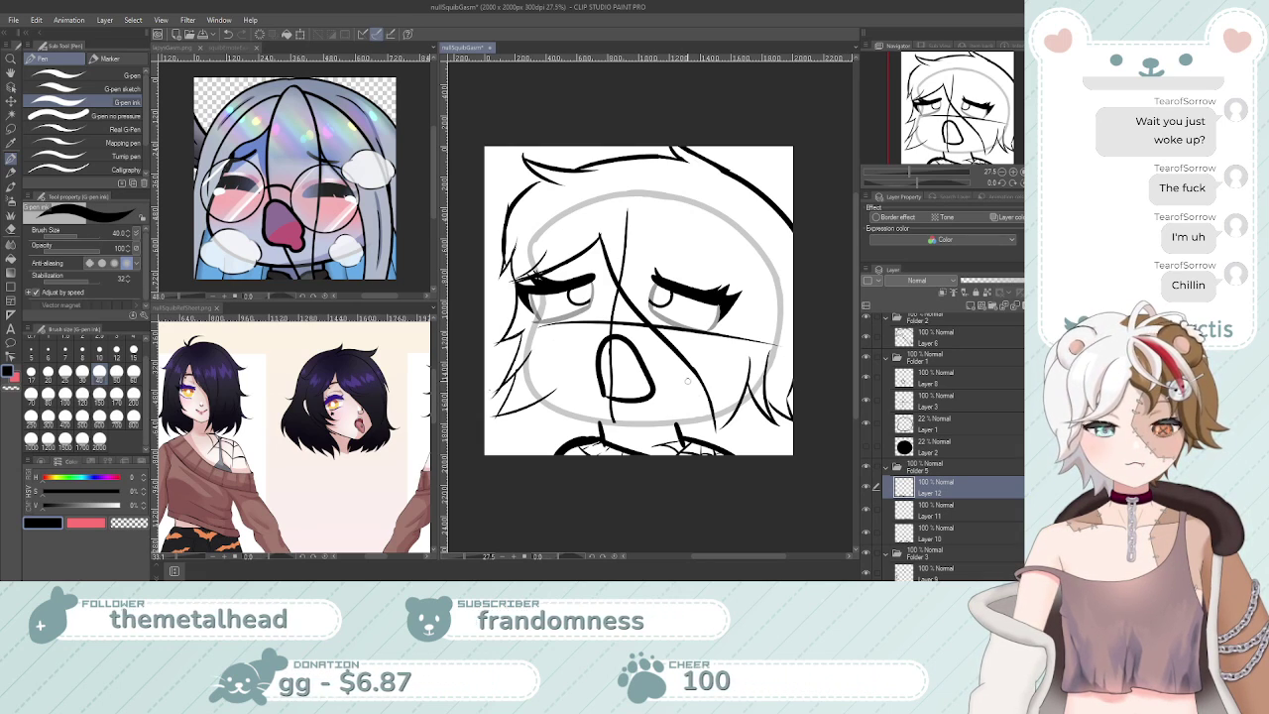
{"action": "scroll", "coordinate": [684, 385], "scroll_direction": "down", "scroll_amount": 2}
{"action": "scroll", "coordinate": [670, 388], "scroll_direction": "up", "scroll_amount": 3}
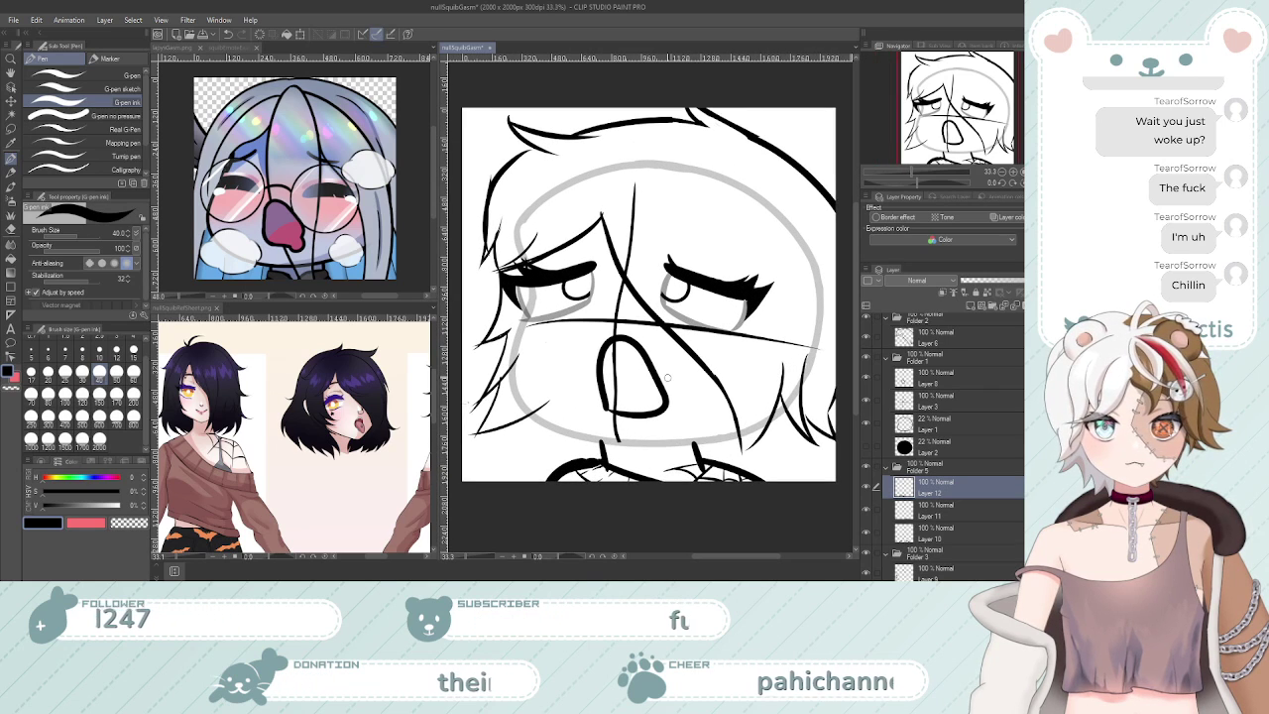
{"action": "scroll", "coordinate": [666, 380], "scroll_direction": "down", "scroll_amount": 2}
{"action": "scroll", "coordinate": [668, 382], "scroll_direction": "up", "scroll_amount": 1}
{"action": "scroll", "coordinate": [670, 383], "scroll_direction": "up", "scroll_amount": 1}
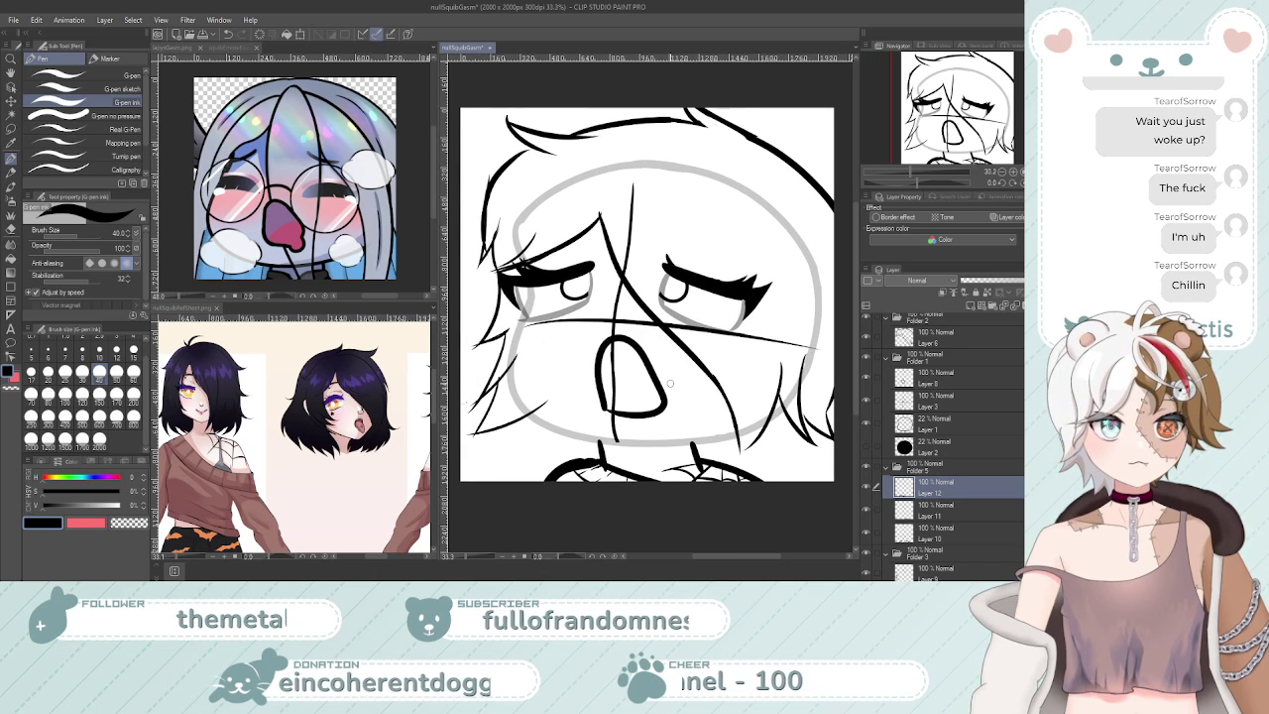
{"action": "scroll", "coordinate": [649, 379], "scroll_direction": "down", "scroll_amount": 1}
{"action": "scroll", "coordinate": [650, 379], "scroll_direction": "up", "scroll_amount": 1}
{"action": "scroll", "coordinate": [648, 376], "scroll_direction": "down", "scroll_amount": 1}
{"action": "scroll", "coordinate": [653, 375], "scroll_direction": "up", "scroll_amount": 1}
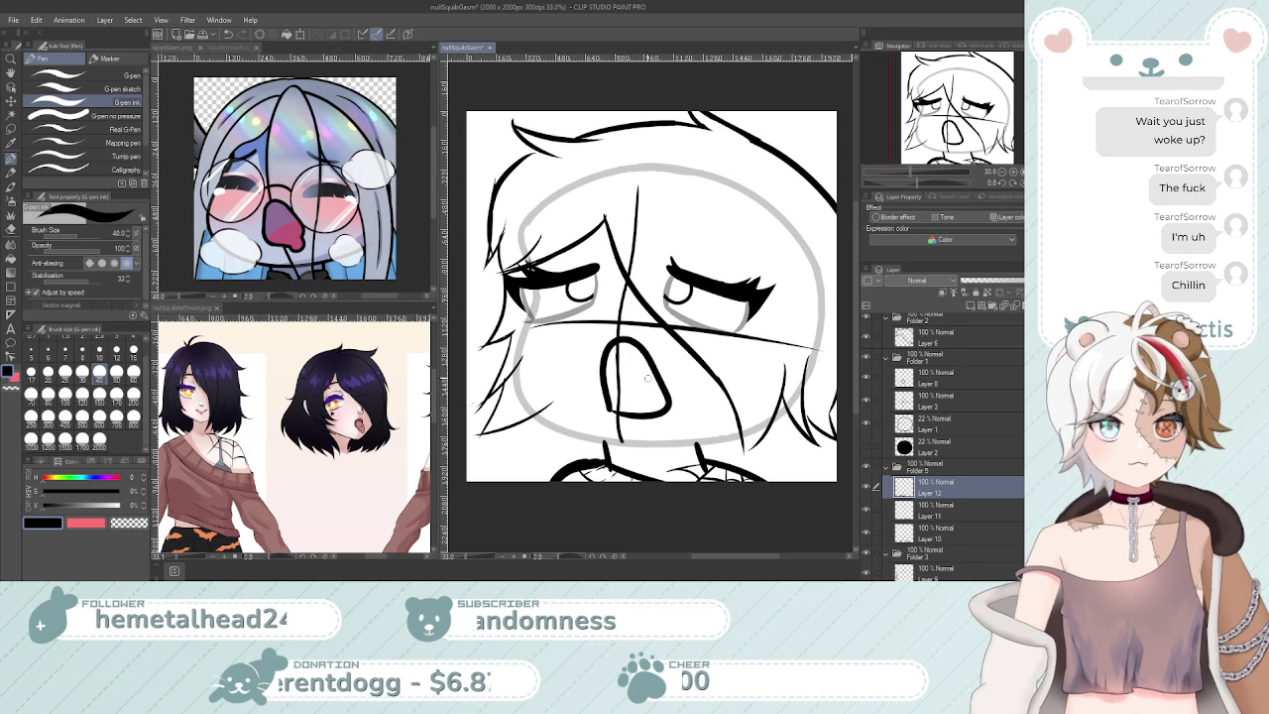
{"action": "scroll", "coordinate": [658, 373], "scroll_direction": "down", "scroll_amount": 1}
{"action": "scroll", "coordinate": [665, 370], "scroll_direction": "up", "scroll_amount": 1}
{"action": "scroll", "coordinate": [665, 371], "scroll_direction": "down", "scroll_amount": 1}
{"action": "scroll", "coordinate": [672, 369], "scroll_direction": "up", "scroll_amount": 1}
{"action": "scroll", "coordinate": [674, 369], "scroll_direction": "down", "scroll_amount": 1}
{"action": "scroll", "coordinate": [672, 370], "scroll_direction": "up", "scroll_amount": 1}
{"action": "scroll", "coordinate": [631, 362], "scroll_direction": "down", "scroll_amount": 1}
{"action": "scroll", "coordinate": [632, 363], "scroll_direction": "up", "scroll_amount": 1}
{"action": "scroll", "coordinate": [631, 365], "scroll_direction": "down", "scroll_amount": 1}
{"action": "scroll", "coordinate": [631, 366], "scroll_direction": "up", "scroll_amount": 1}
{"action": "scroll", "coordinate": [631, 362], "scroll_direction": "down", "scroll_amount": 2}
{"action": "scroll", "coordinate": [629, 351], "scroll_direction": "up", "scroll_amount": 3}
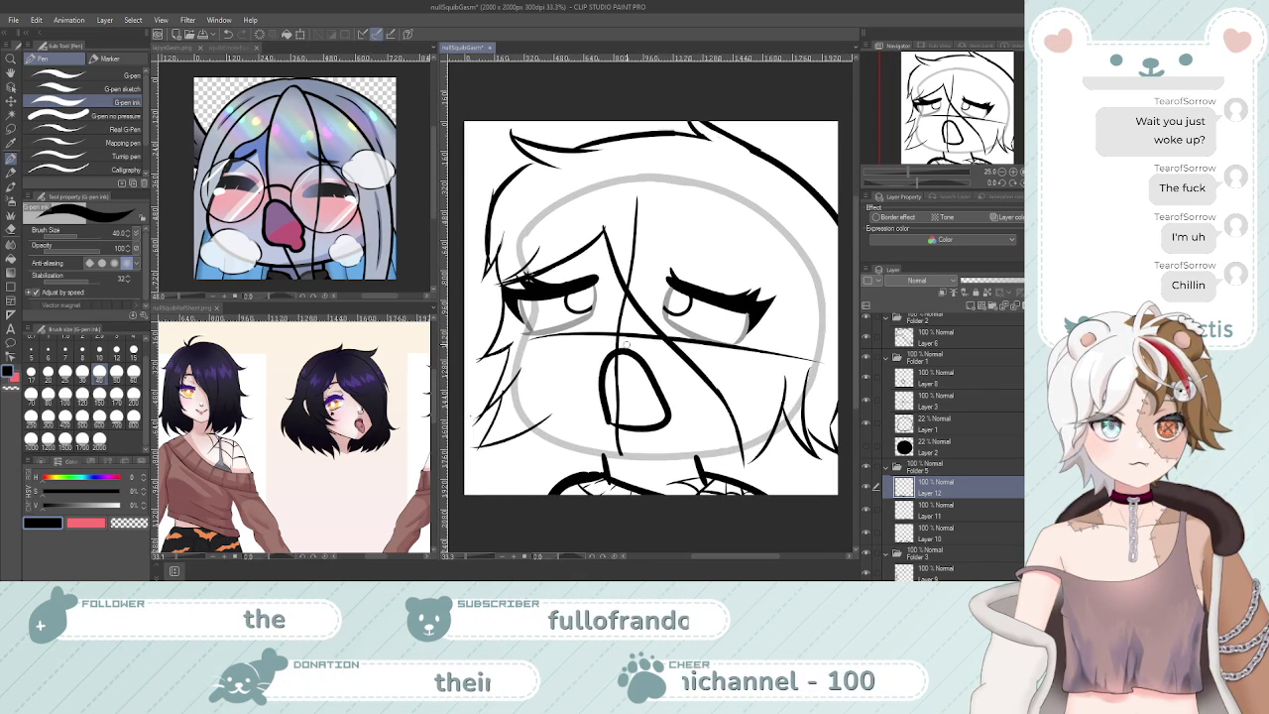
{"action": "scroll", "coordinate": [625, 344], "scroll_direction": "down", "scroll_amount": 1}
{"action": "scroll", "coordinate": [620, 347], "scroll_direction": "up", "scroll_amount": 1}
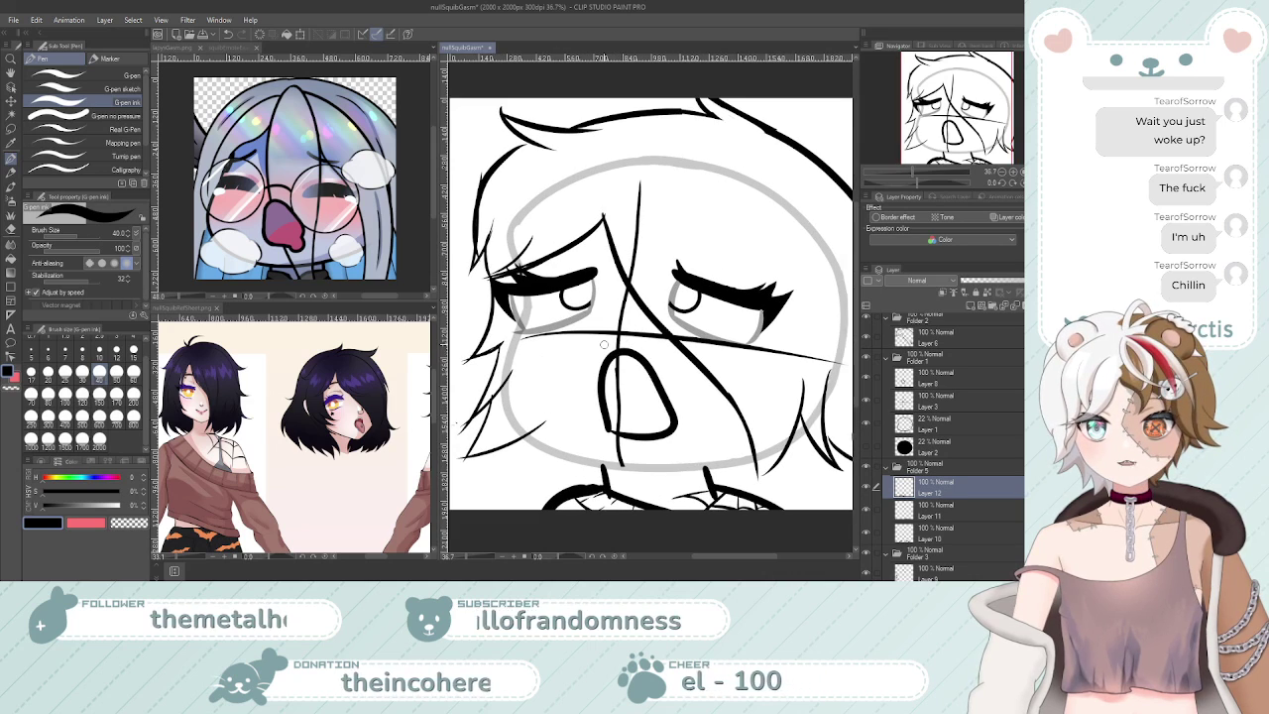
{"action": "scroll", "coordinate": [611, 350], "scroll_direction": "down", "scroll_amount": 1}
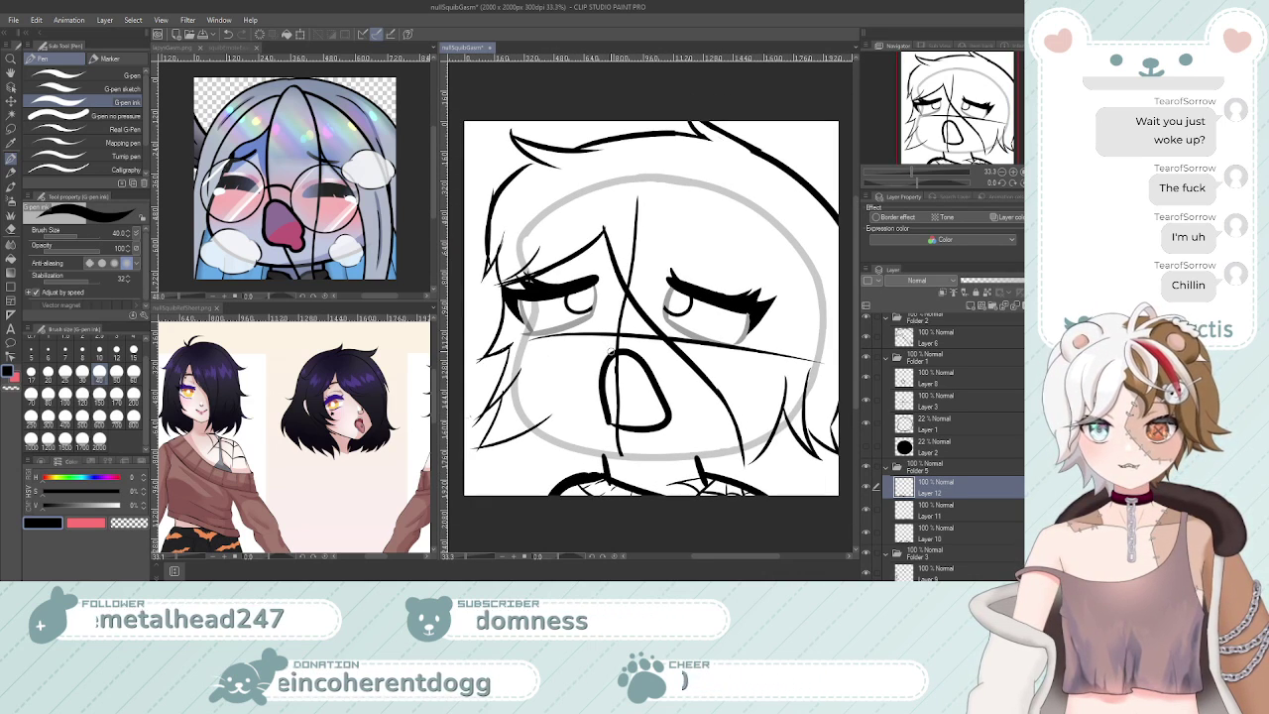
{"action": "scroll", "coordinate": [611, 350], "scroll_direction": "up", "scroll_amount": 1}
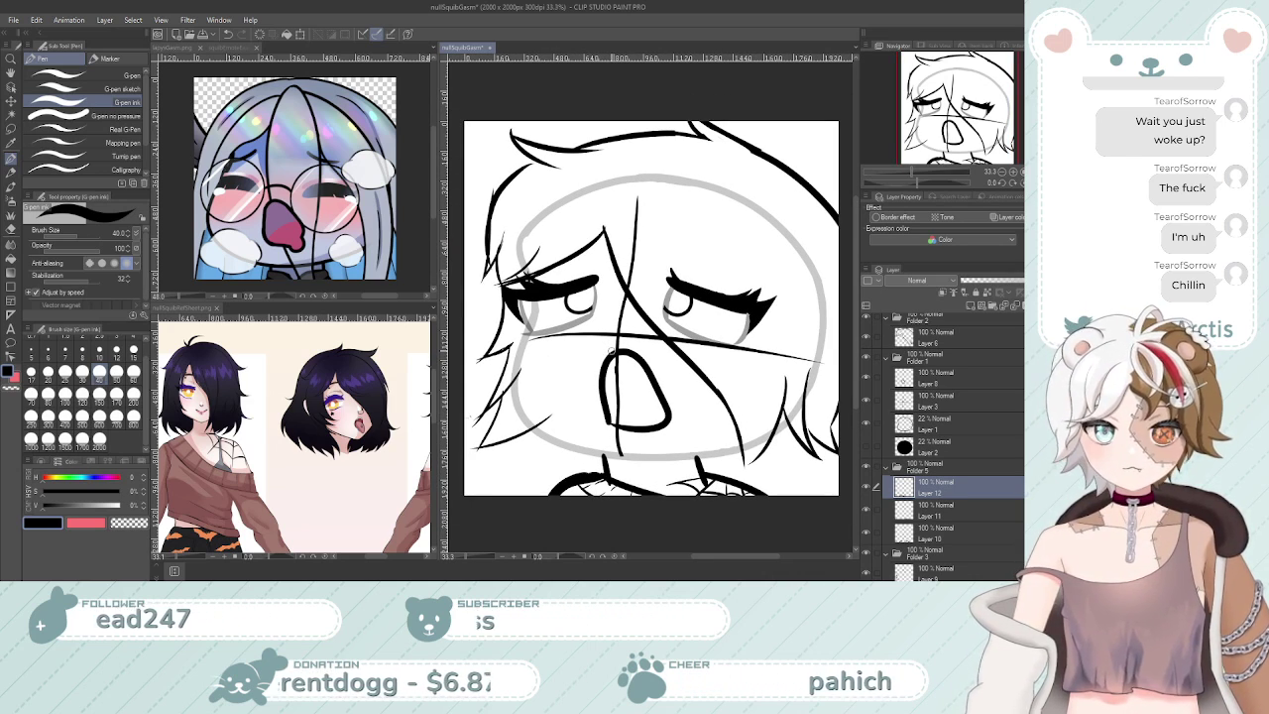
{"action": "scroll", "coordinate": [610, 350], "scroll_direction": "down", "scroll_amount": 1}
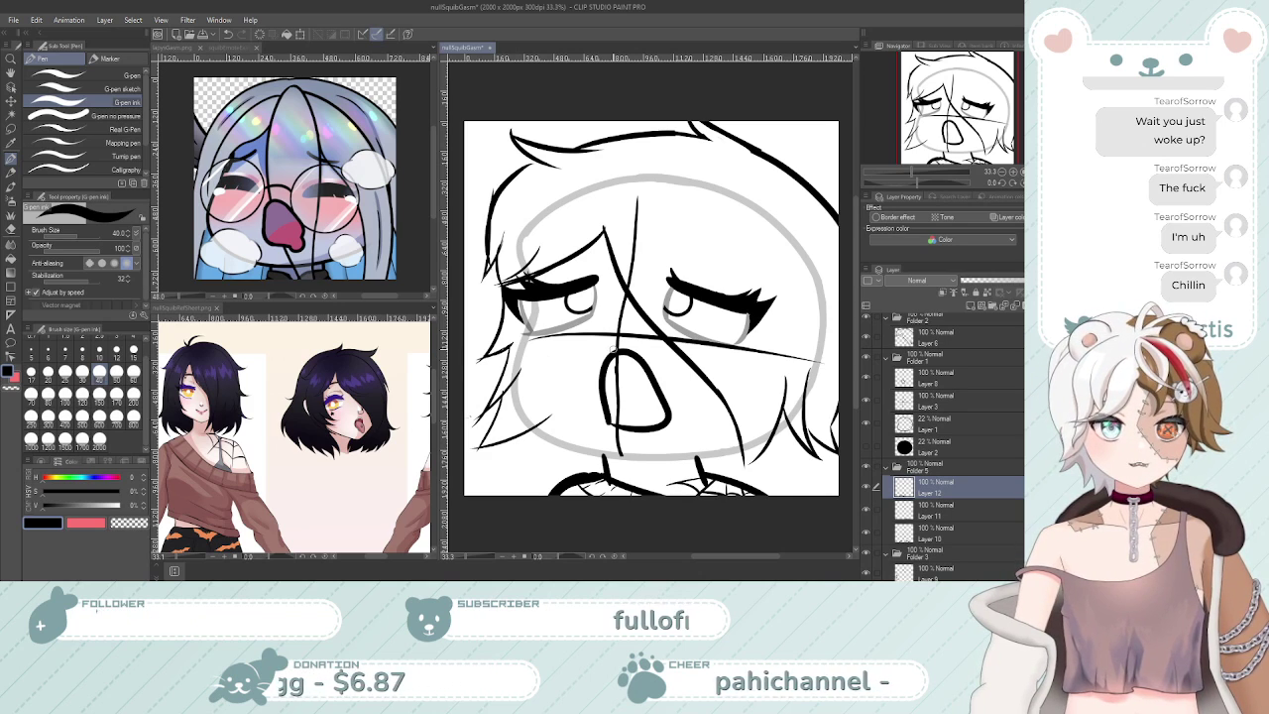
{"action": "scroll", "coordinate": [614, 359], "scroll_direction": "up", "scroll_amount": 1}
{"action": "scroll", "coordinate": [595, 366], "scroll_direction": "down", "scroll_amount": 1}
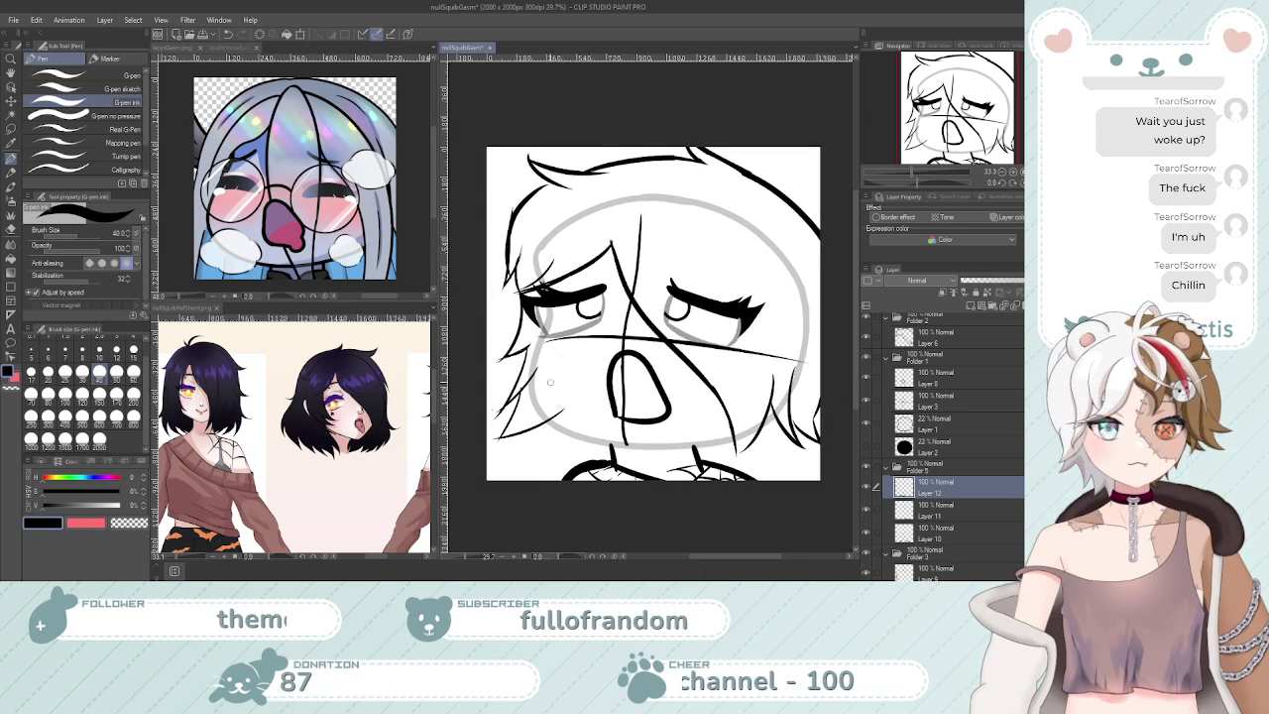
{"action": "scroll", "coordinate": [570, 375], "scroll_direction": "up", "scroll_amount": 1}
{"action": "scroll", "coordinate": [548, 381], "scroll_direction": "down", "scroll_amount": 1}
Find the main hair line layer in Folder 2 and toggle its visibility to check which strokes it holds
{"action": "key", "text": "e"}
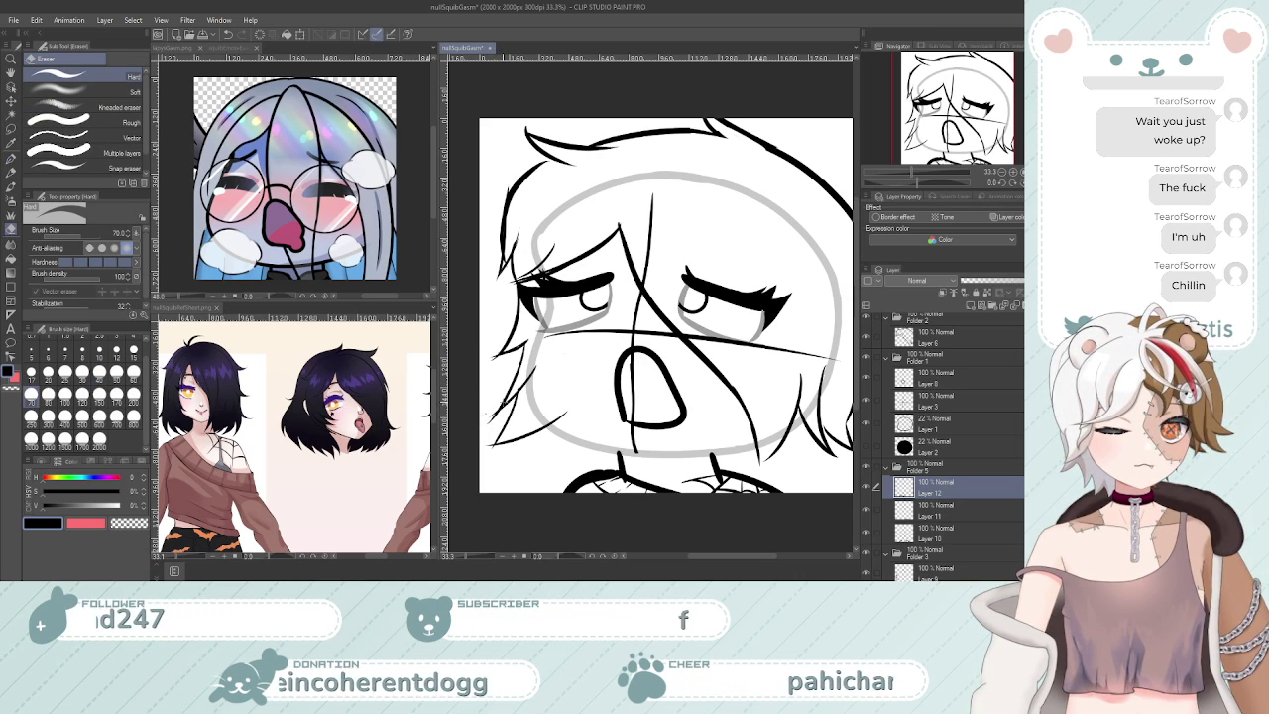
{"action": "left_click", "coordinate": [501, 405], "text": "ctrl+shift"}
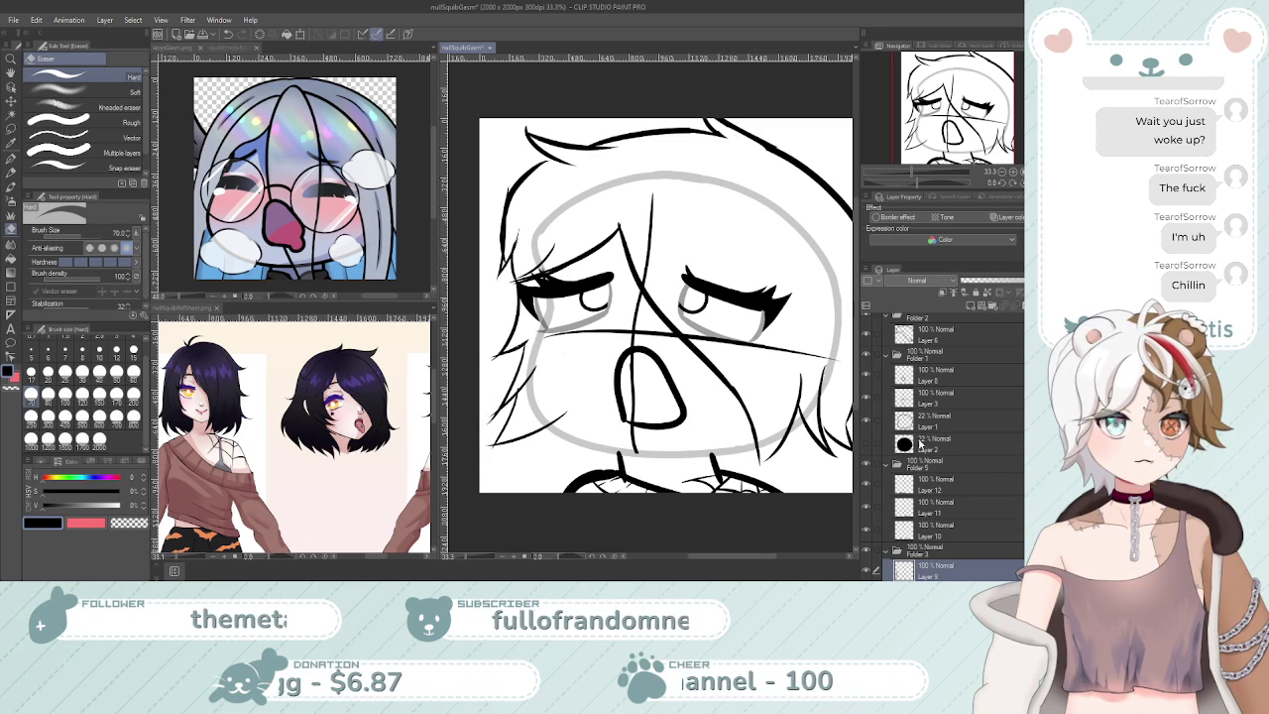
{"action": "scroll", "coordinate": [875, 536], "scroll_direction": "down", "scroll_amount": 1}
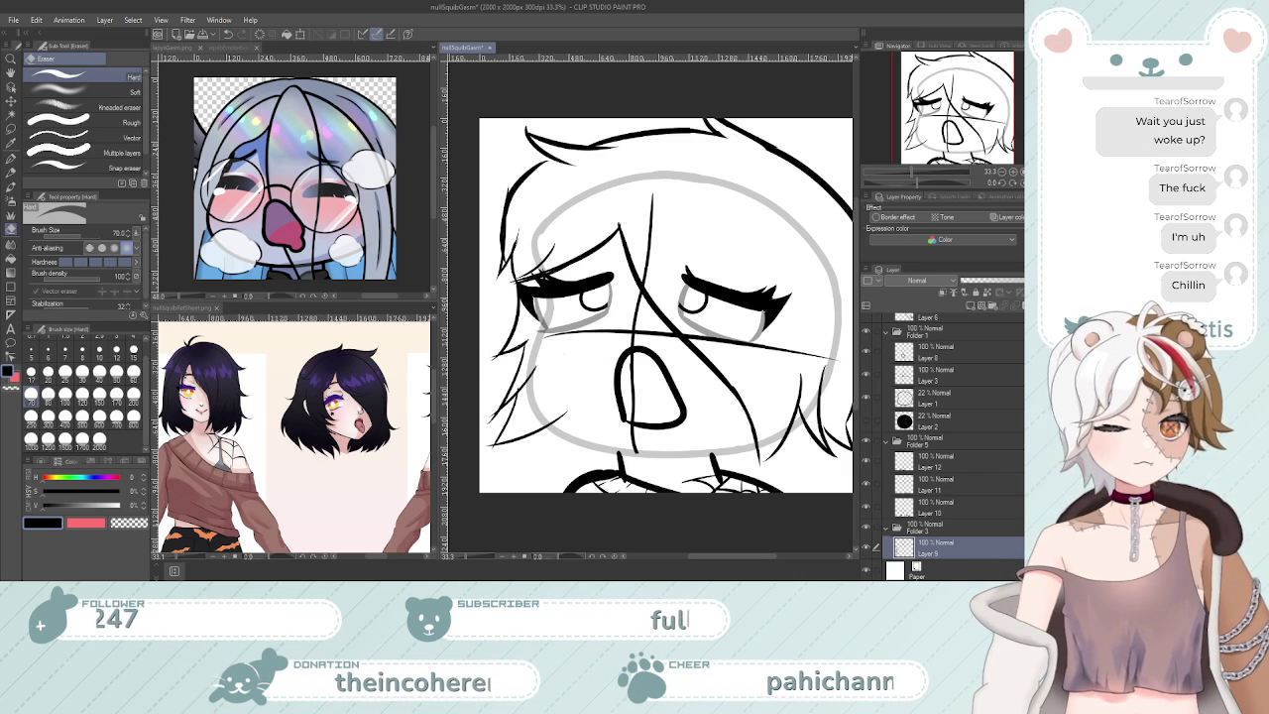
{"action": "scroll", "coordinate": [977, 538], "scroll_direction": "up", "scroll_amount": 4}
{"action": "scroll", "coordinate": [978, 537], "scroll_direction": "up", "scroll_amount": 1}
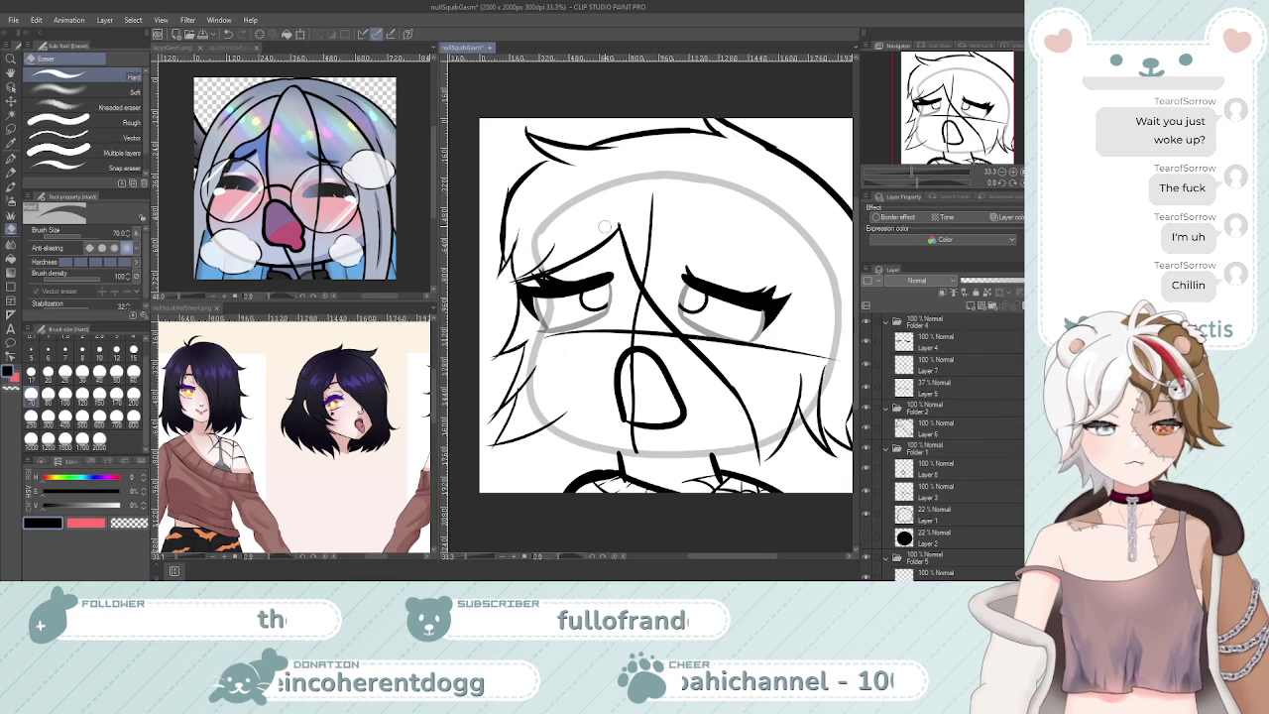
{"action": "left_click", "coordinate": [886, 431]}
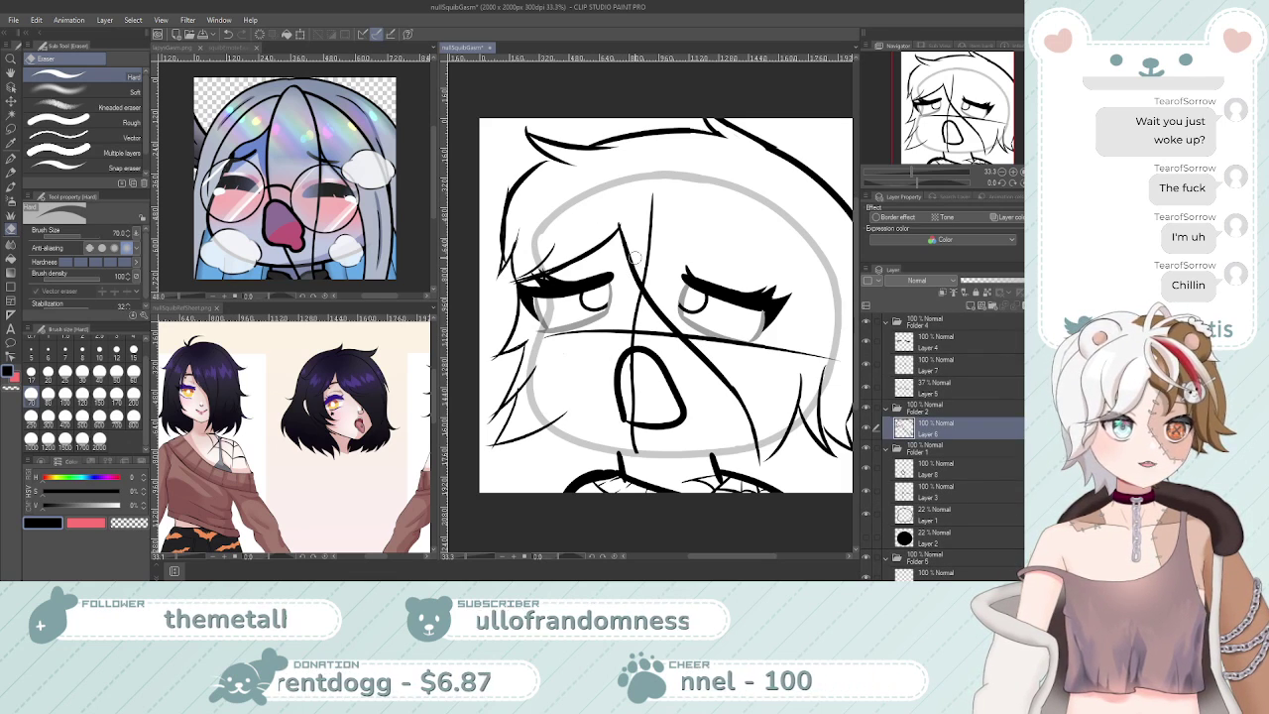
{"action": "left_click", "coordinate": [865, 431]}
{"action": "left_click", "coordinate": [865, 431]}
{"action": "left_click", "coordinate": [865, 431]}
{"action": "left_click", "coordinate": [866, 431]}
{"action": "left_click", "coordinate": [865, 431]}
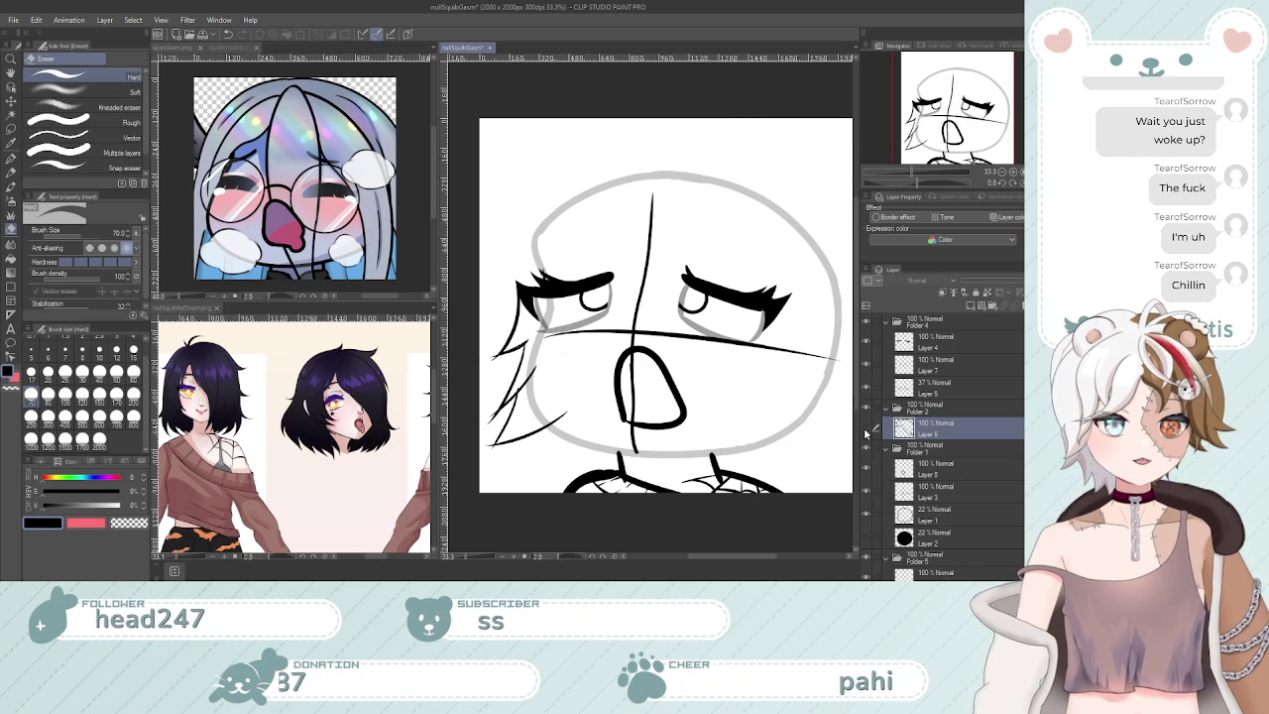
{"action": "left_click", "coordinate": [865, 431]}
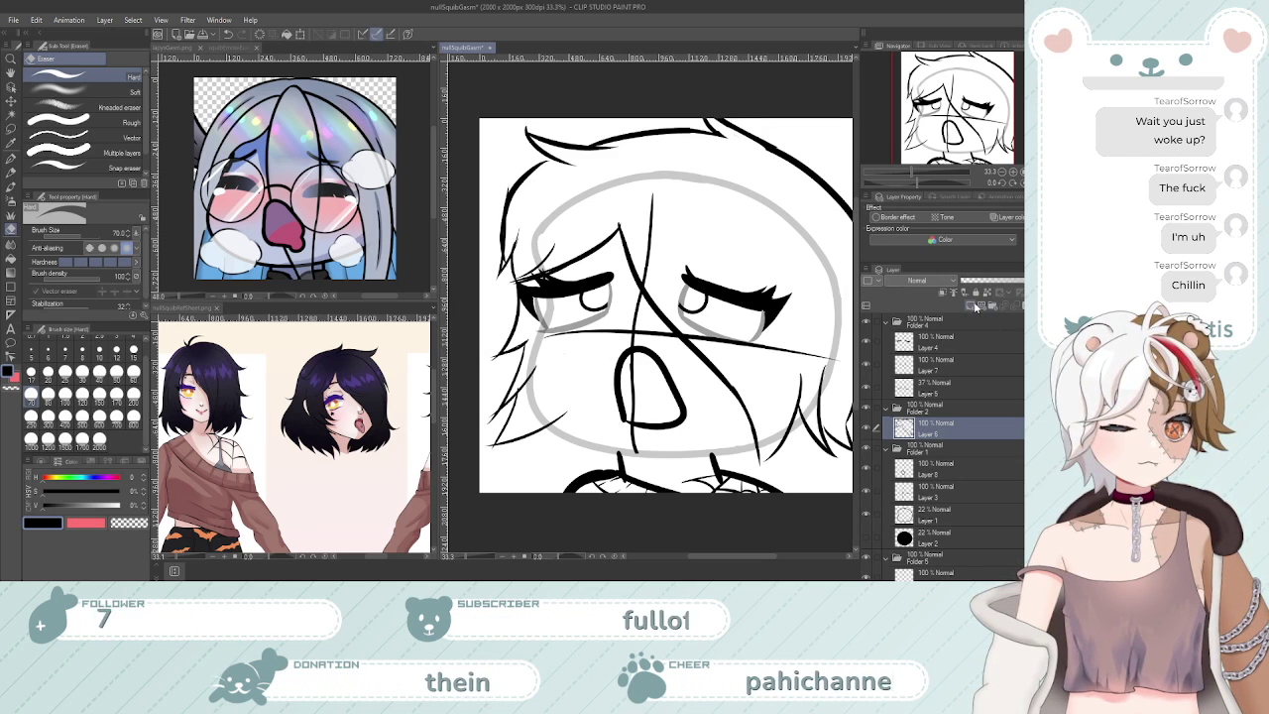
Add a new layer above the main hair line layer in Folder 2
{"action": "left_click", "coordinate": [969, 306]}
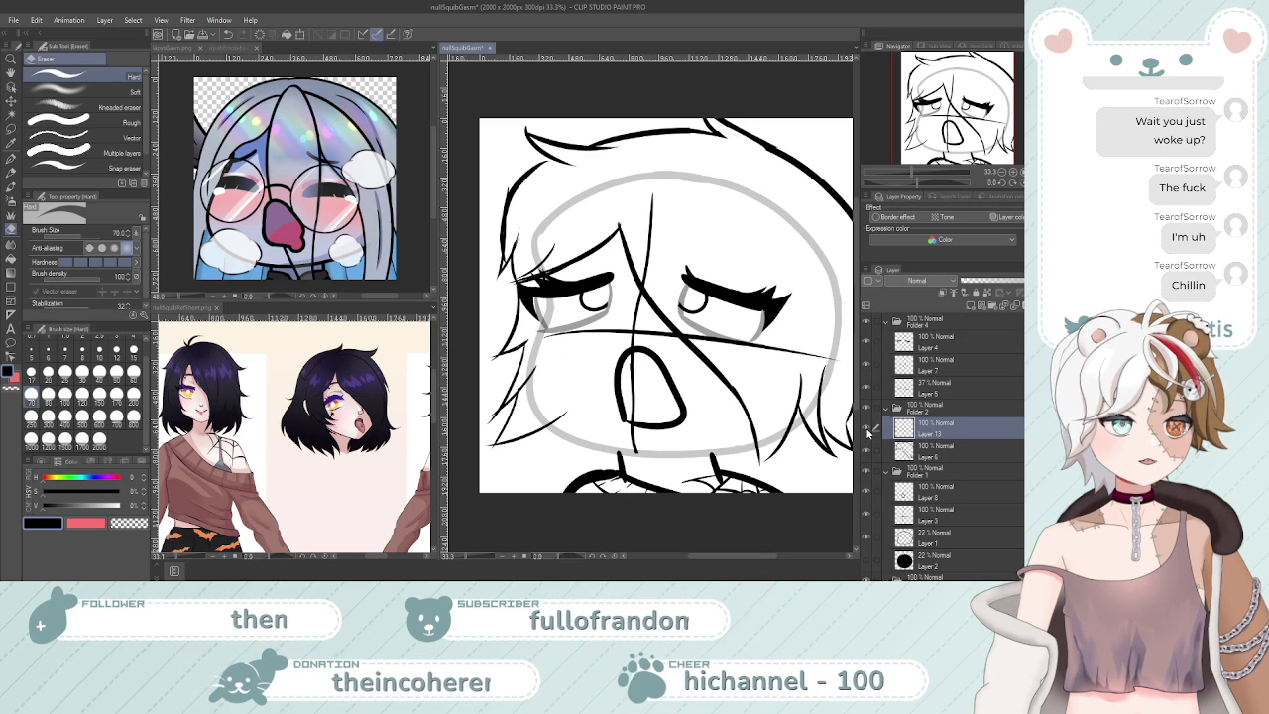
{"action": "scroll", "coordinate": [649, 343], "scroll_direction": "down", "scroll_amount": 15}
{"action": "scroll", "coordinate": [658, 315], "scroll_direction": "up", "scroll_amount": 13}
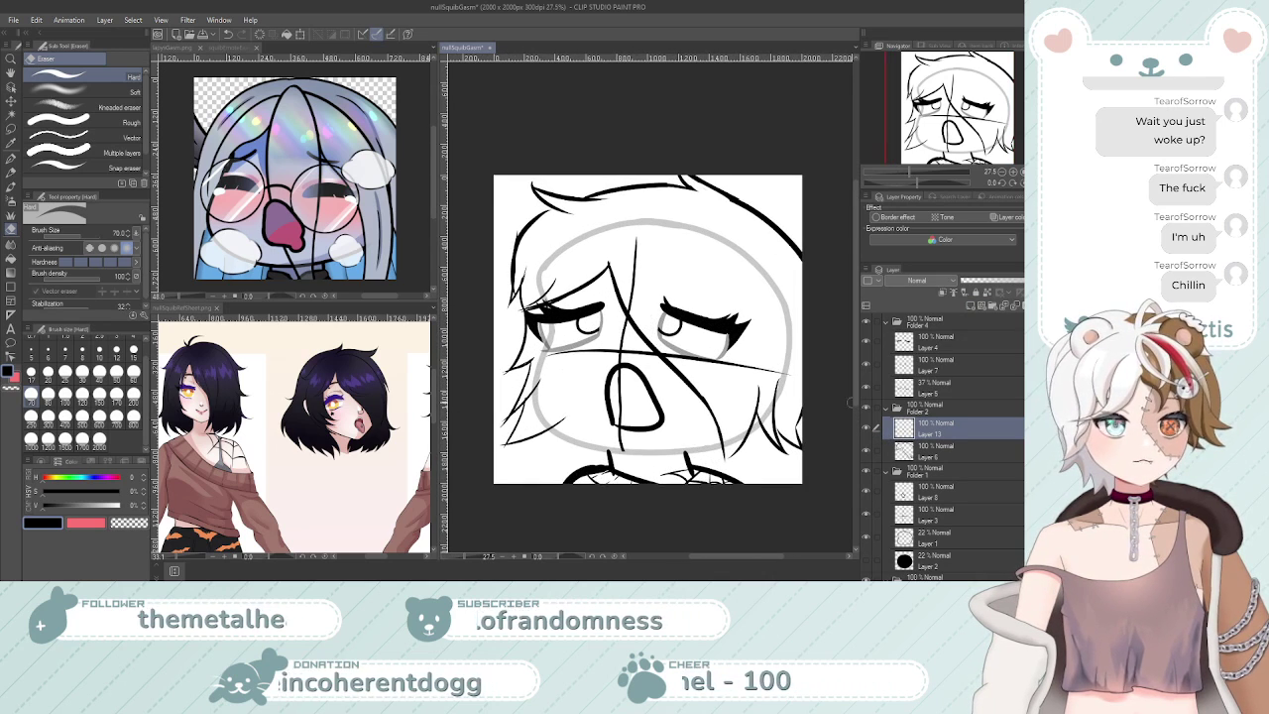
{"action": "scroll", "coordinate": [713, 368], "scroll_direction": "up", "scroll_amount": 1}
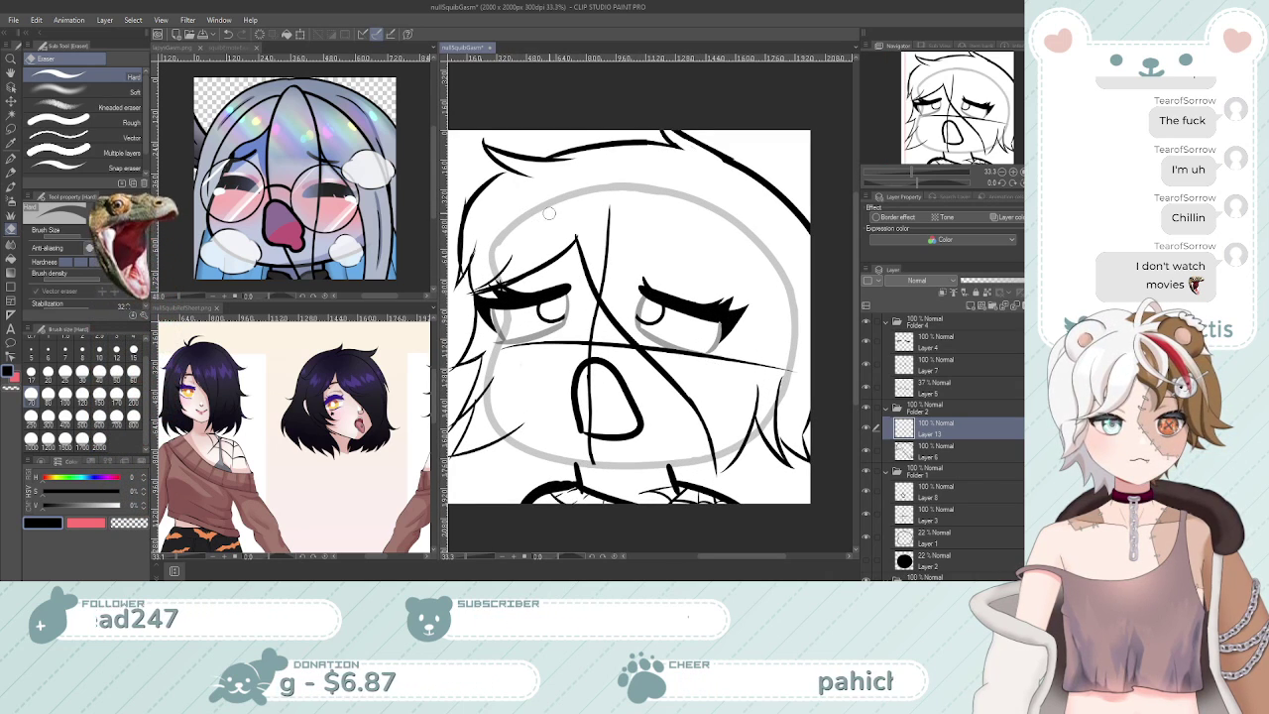
{"action": "scroll", "coordinate": [542, 225], "scroll_direction": "down", "scroll_amount": 3}
{"action": "scroll", "coordinate": [542, 225], "scroll_direction": "up", "scroll_amount": 2}
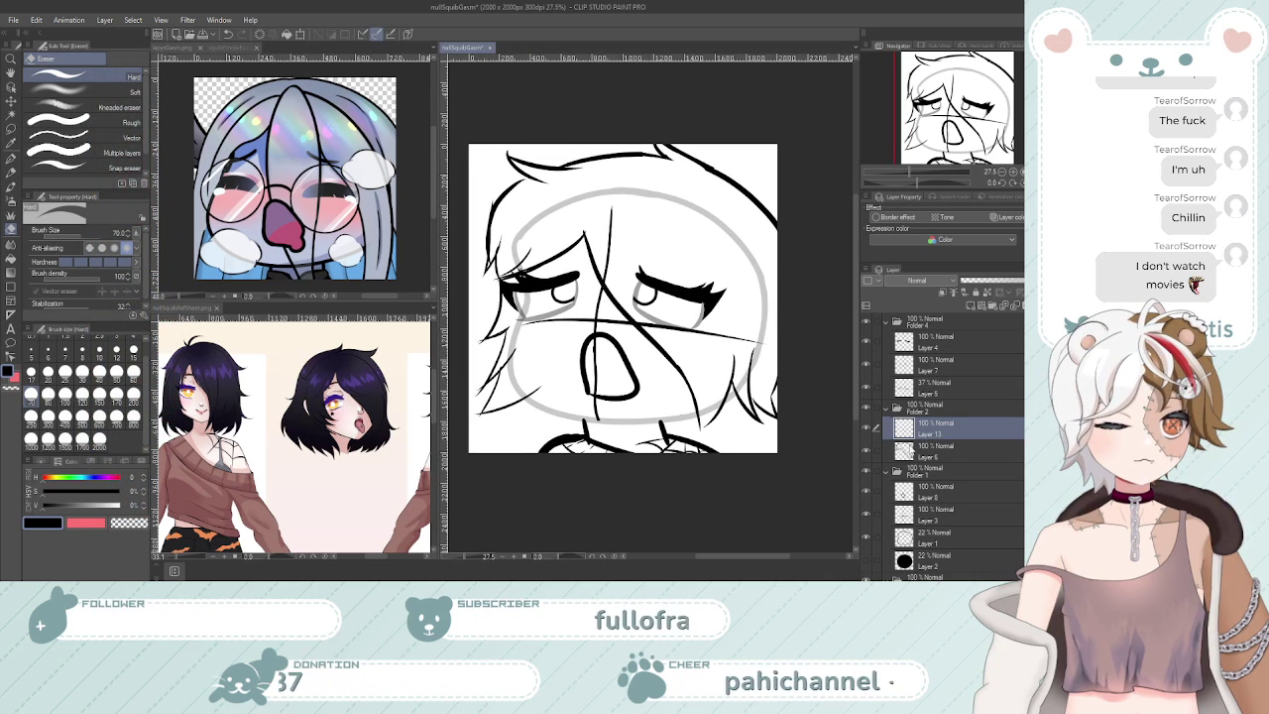
Draw thin strand strokes inside the hair outline beside the right eye on the main hair layer, undoing the extra stroke
{"action": "left_click", "coordinate": [911, 450]}
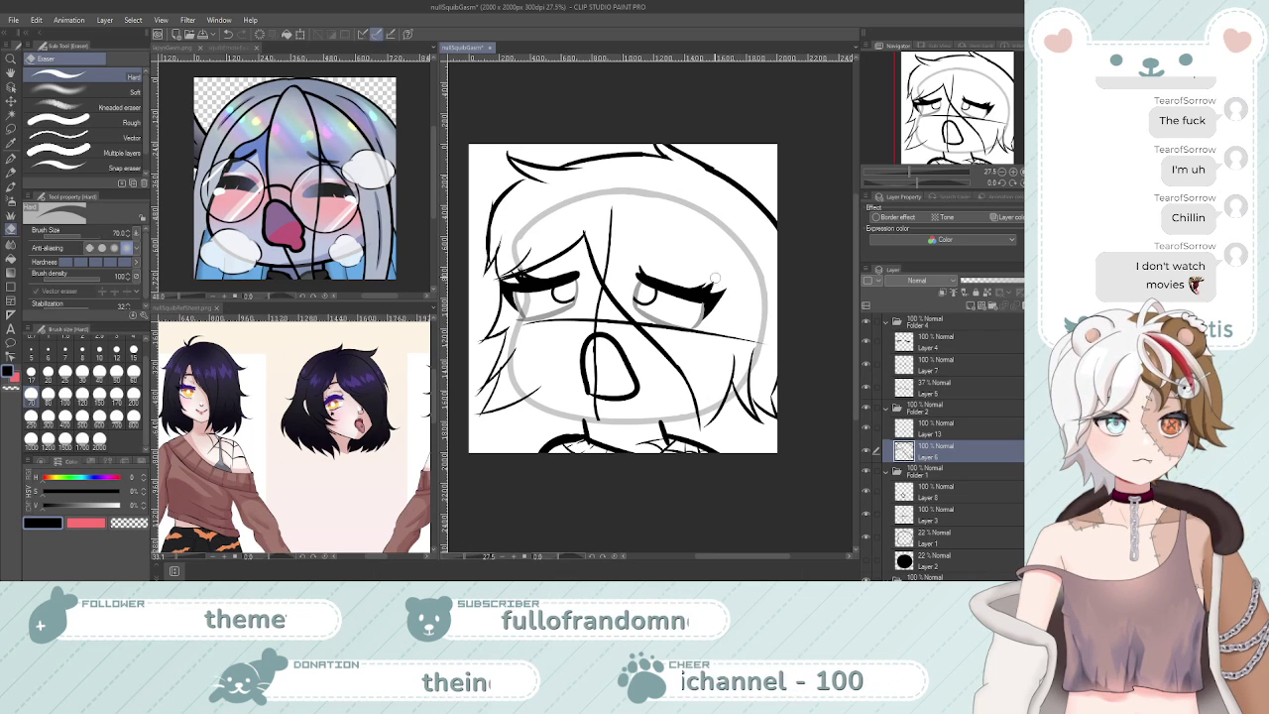
{"action": "key", "text": "p"}
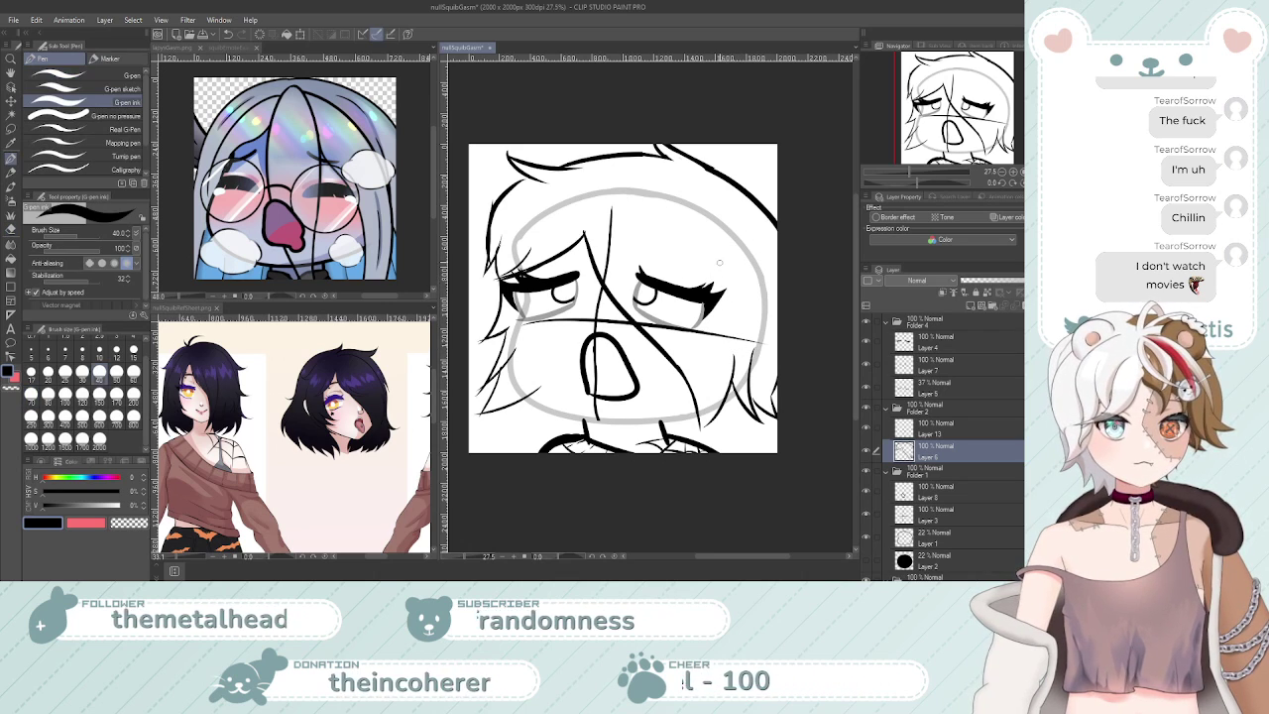
{"action": "left_click_drag", "start_coordinate": [713, 245], "coordinate": [735, 319]}
{"action": "left_click_drag", "start_coordinate": [756, 243], "coordinate": [757, 316]}
{"action": "key", "text": "ctrl+z"}
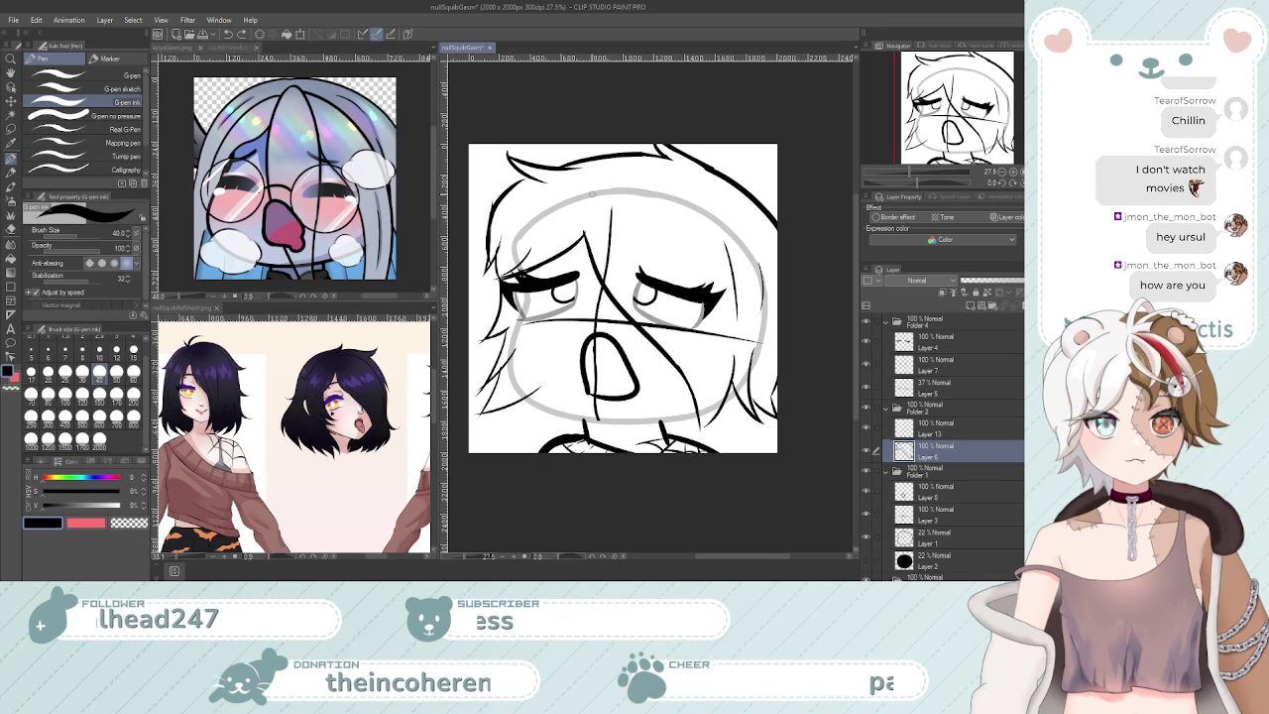
Try a short strand above the centre bang and an erased, redrawn peak, undoing these attempts
{"action": "left_click_drag", "start_coordinate": [602, 189], "coordinate": [592, 224]}
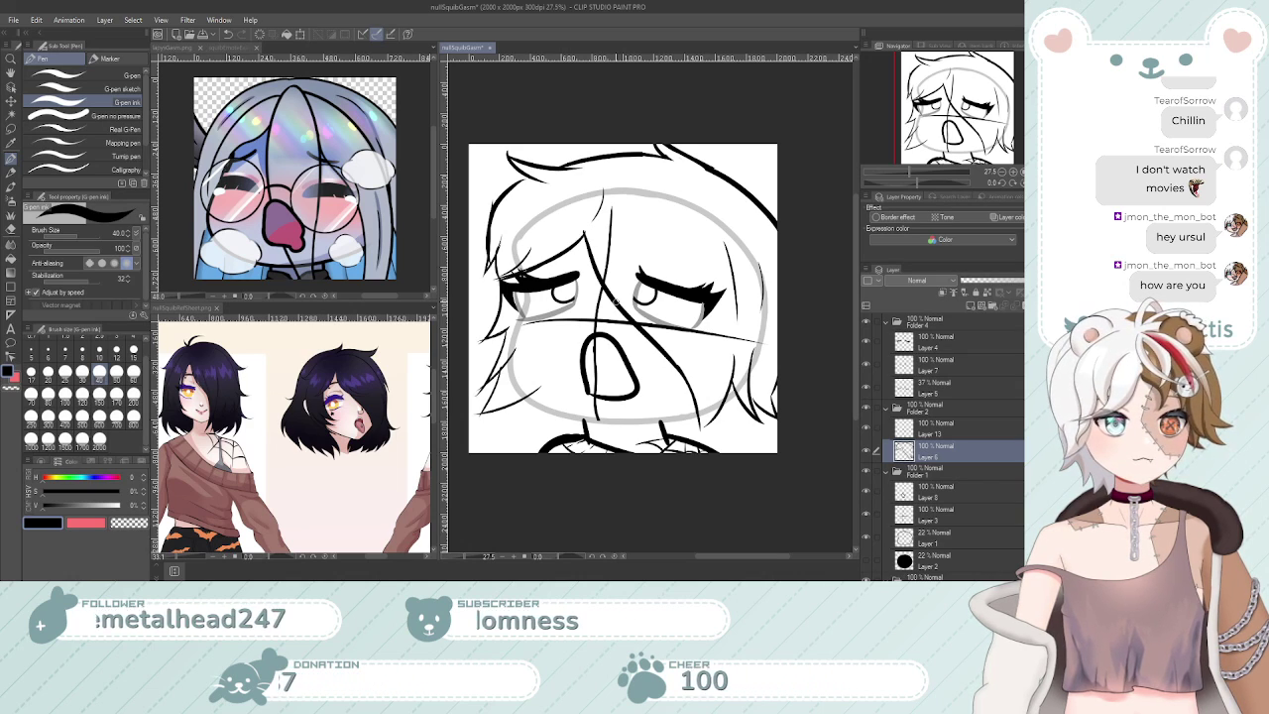
{"action": "key", "text": "ctrl+z"}
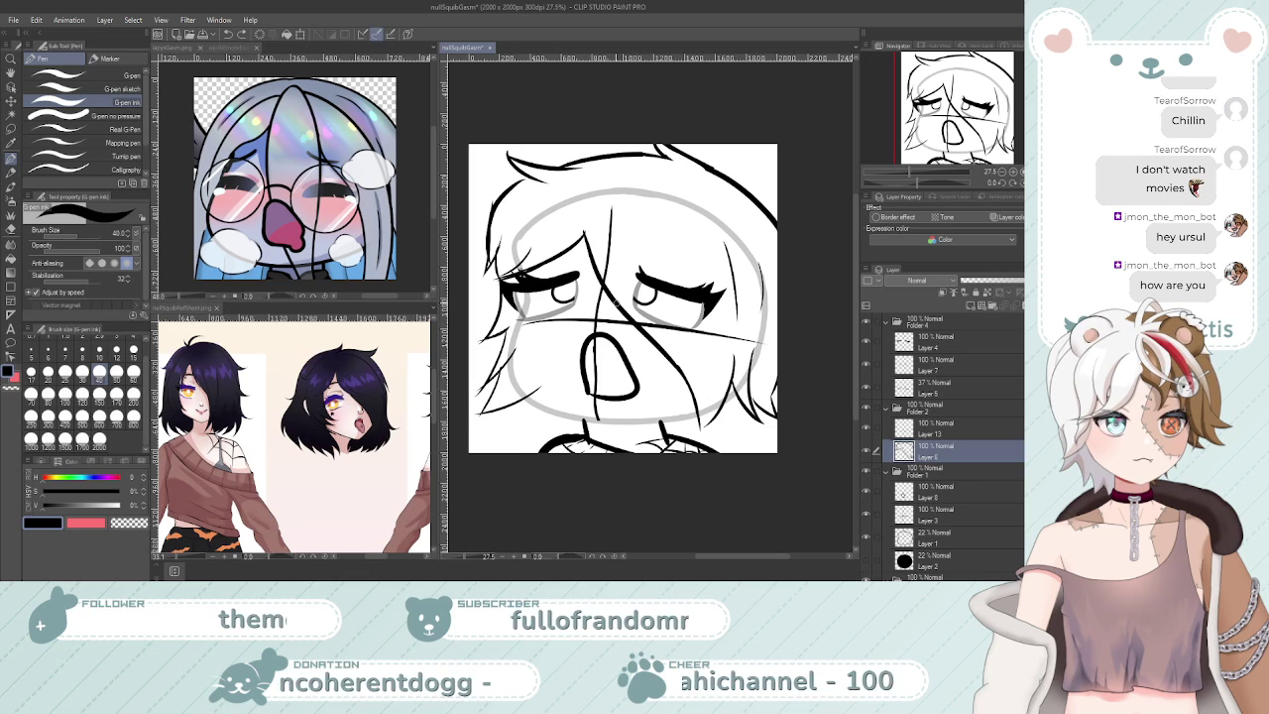
{"action": "scroll", "coordinate": [565, 219], "scroll_direction": "down", "scroll_amount": 1}
{"action": "key", "text": "p"}
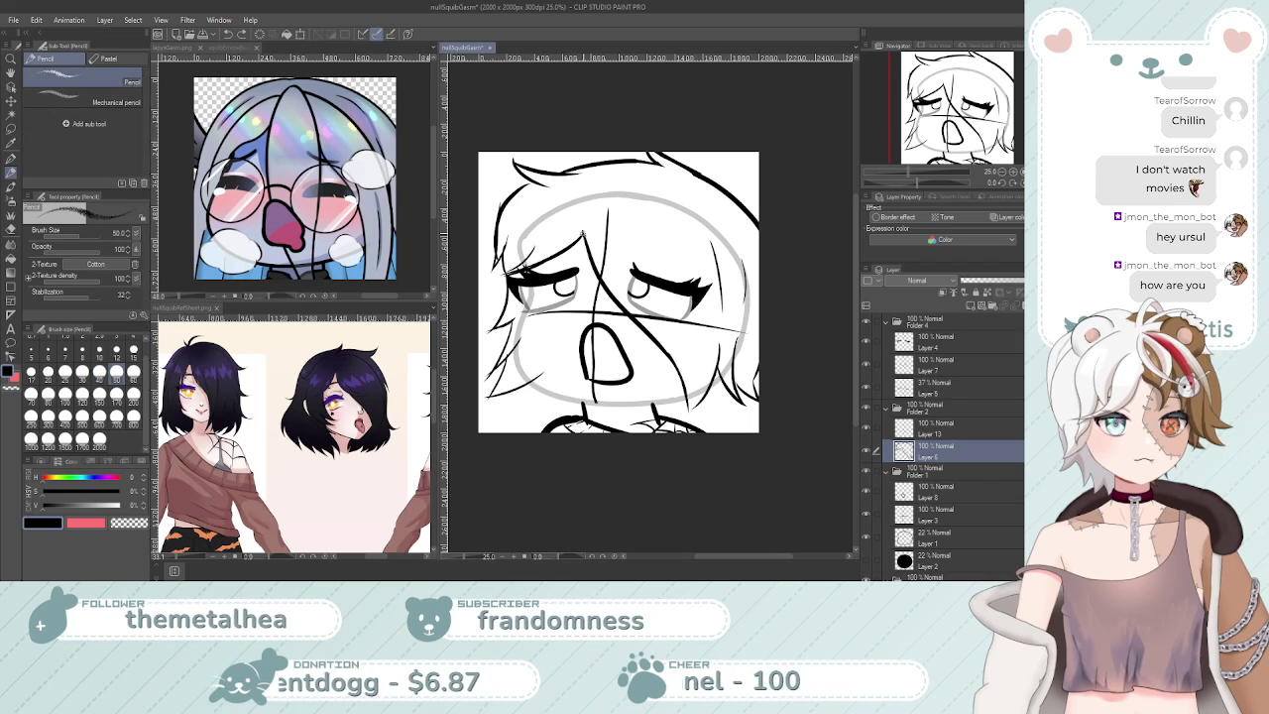
{"action": "key", "text": "e"}
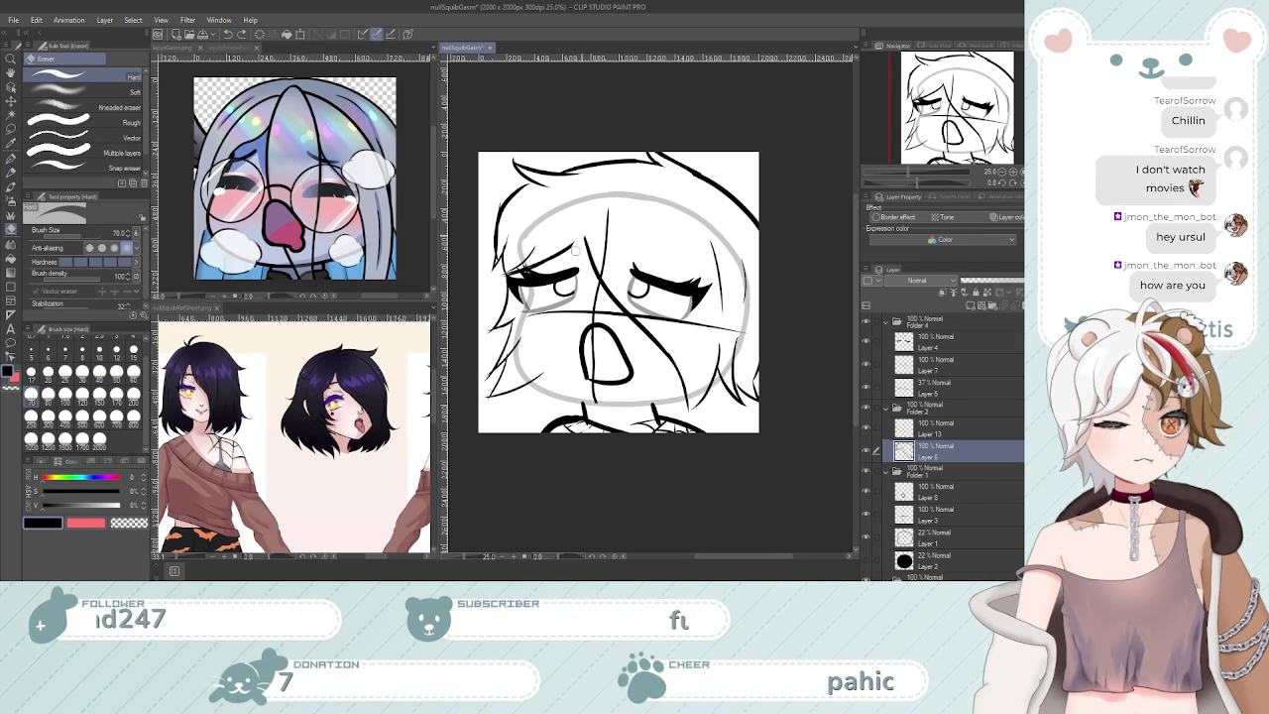
{"action": "key", "text": "p"}
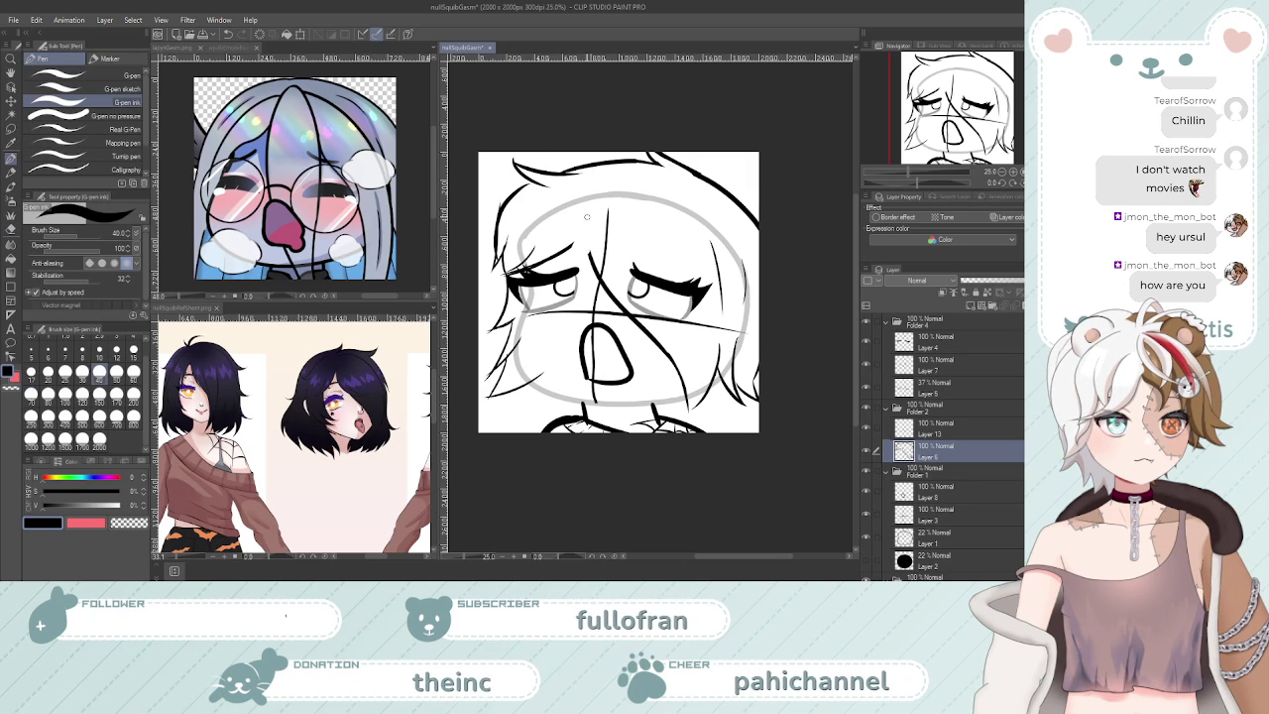
{"action": "mouse_move", "coordinate": [589, 209]}
{"action": "left_mouse_down"}
{"action": "mouse_move", "coordinate": [591, 270]}
{"action": "mouse_move", "coordinate": [637, 268]}
{"action": "mouse_move", "coordinate": [572, 307]}
{"action": "left_mouse_up"}
{"action": "key", "text": "ctrl+z"}
{"action": "key", "text": "ctrl+z"}
Redraw the pointed peak of the centre bang with tapered strokes joining its left and right strands, undoing misplaced strokes
{"action": "key", "text": "ctrl+space"}
{"action": "scroll", "coordinate": [629, 271], "scroll_direction": "up", "scroll_amount": 5}
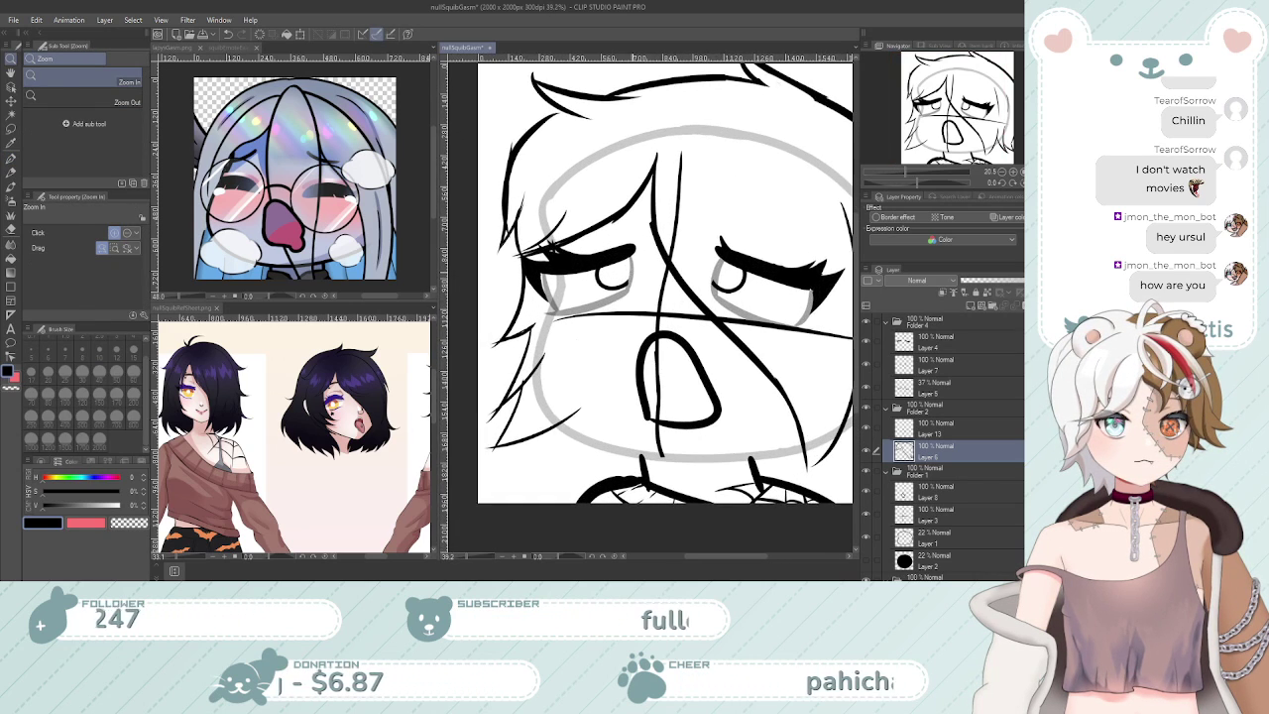
{"action": "key", "text": "ctrl+z"}
{"action": "key", "text": "ctrl+z"}
{"action": "key", "text": "ctrl+z"}
{"action": "key", "text": "ctrl+y"}
{"action": "key", "text": "ctrl+y"}
{"action": "left_click_drag", "start_coordinate": [640, 161], "coordinate": [621, 214]}
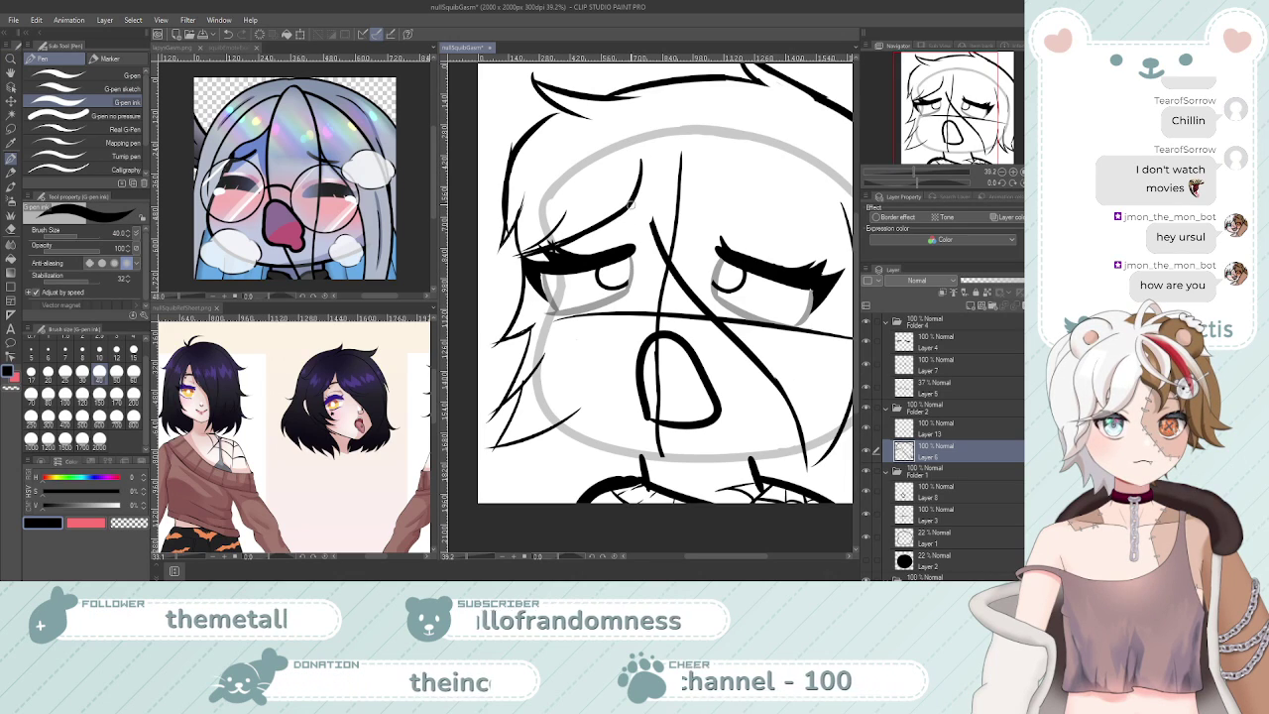
{"action": "left_click_drag", "start_coordinate": [642, 170], "coordinate": [656, 228]}
{"action": "key", "text": "ctrl+z"}
{"action": "key", "text": "ctrl+z"}
{"action": "left_click_drag", "start_coordinate": [642, 165], "coordinate": [662, 252]}
{"action": "key", "text": "ctrl+z"}
{"action": "left_click_drag", "start_coordinate": [642, 190], "coordinate": [654, 224]}
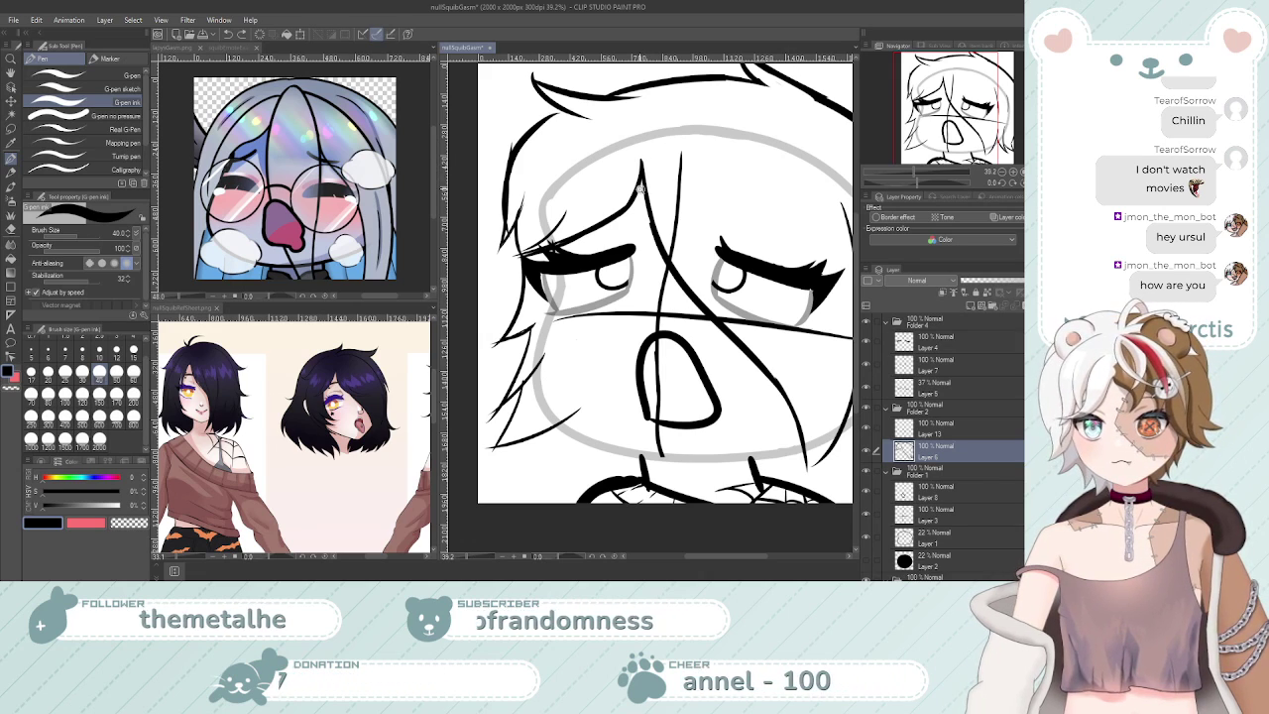
Remove the redrawn peak of the centre bang, leaving a gap between its left and right strands
{"action": "key", "text": "ctrl+space"}
{"action": "left_click_drag", "start_coordinate": [640, 188], "coordinate": [603, 188]}
{"action": "left_click_drag", "start_coordinate": [666, 161], "coordinate": [676, 161]}
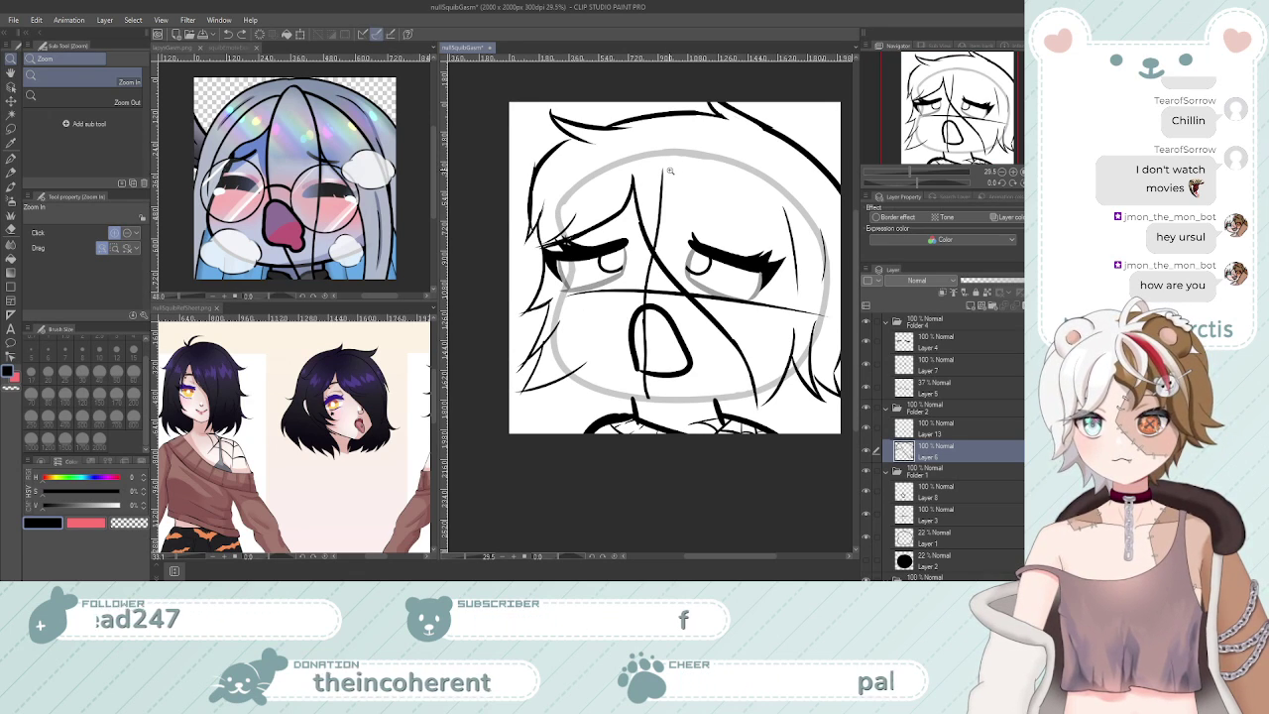
{"action": "mouse_move", "coordinate": [697, 164]}
{"action": "left_mouse_down"}
{"action": "mouse_move", "coordinate": [671, 213]}
{"action": "mouse_move", "coordinate": [637, 160]}
{"action": "mouse_move", "coordinate": [662, 163]}
{"action": "mouse_move", "coordinate": [676, 184]}
{"action": "mouse_move", "coordinate": [618, 198]}
{"action": "mouse_move", "coordinate": [605, 251]}
{"action": "mouse_move", "coordinate": [641, 184]}
{"action": "mouse_move", "coordinate": [633, 219]}
{"action": "mouse_move", "coordinate": [625, 203]}
{"action": "mouse_move", "coordinate": [635, 272]}
{"action": "left_mouse_up"}
{"action": "key", "text": "e"}
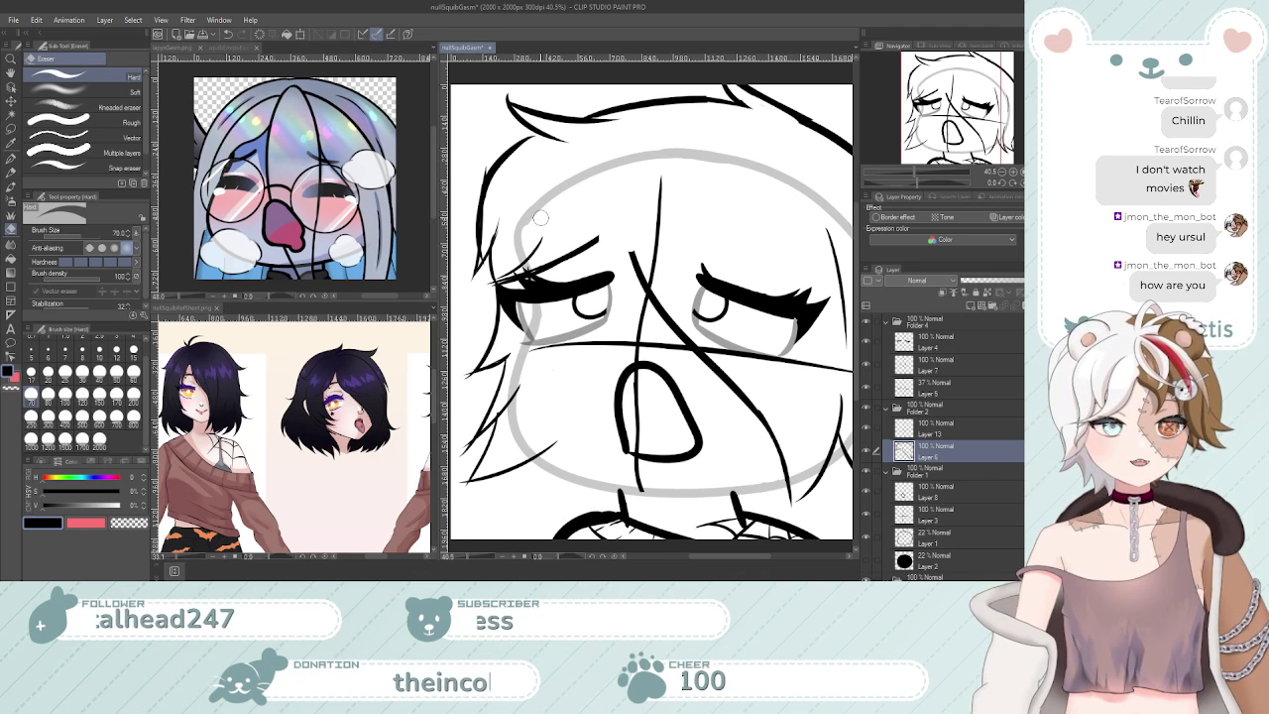
Erase the left strand of the centre bang above the left eye, undoing a trial curved stroke
{"action": "scroll", "coordinate": [571, 281], "scroll_direction": "down", "scroll_amount": 5}
{"action": "scroll", "coordinate": [576, 263], "scroll_direction": "up", "scroll_amount": 3}
{"action": "scroll", "coordinate": [576, 256], "scroll_direction": "down", "scroll_amount": 4}
{"action": "scroll", "coordinate": [605, 232], "scroll_direction": "up", "scroll_amount": 4}
{"action": "scroll", "coordinate": [595, 248], "scroll_direction": "up", "scroll_amount": 1}
{"action": "scroll", "coordinate": [617, 260], "scroll_direction": "down", "scroll_amount": 1}
{"action": "scroll", "coordinate": [612, 270], "scroll_direction": "up", "scroll_amount": 1}
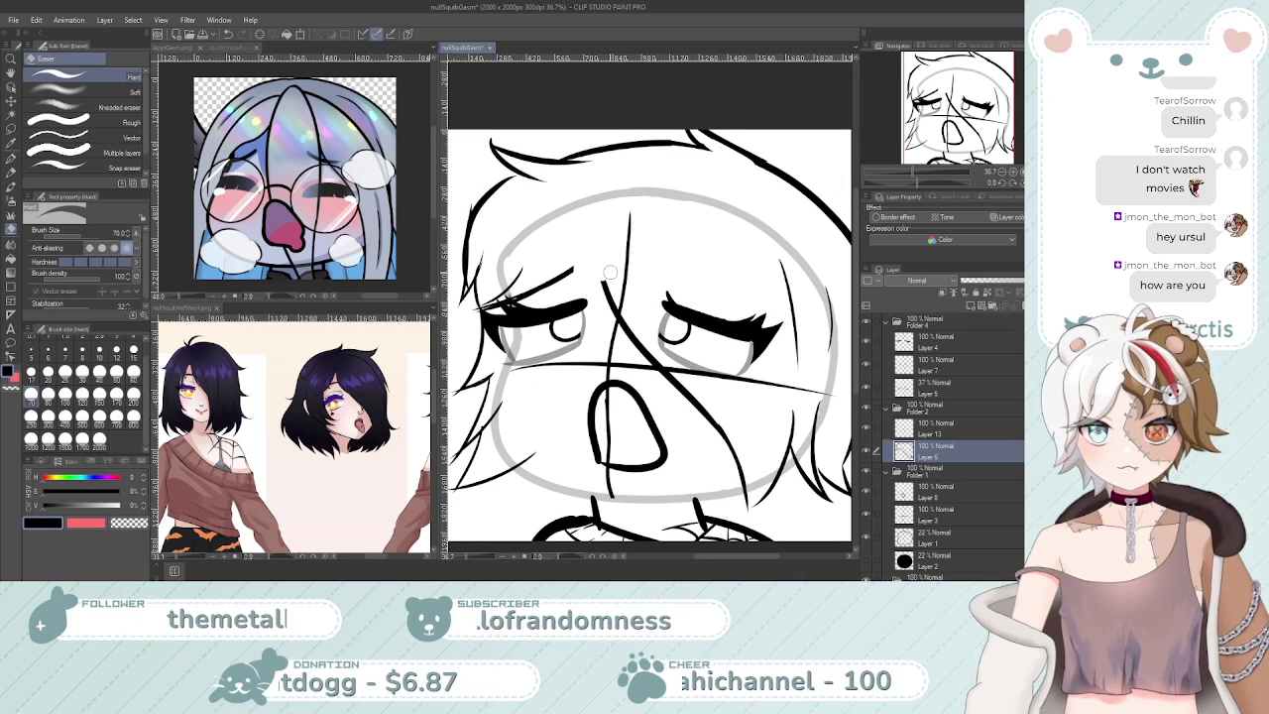
{"action": "key", "text": "p"}
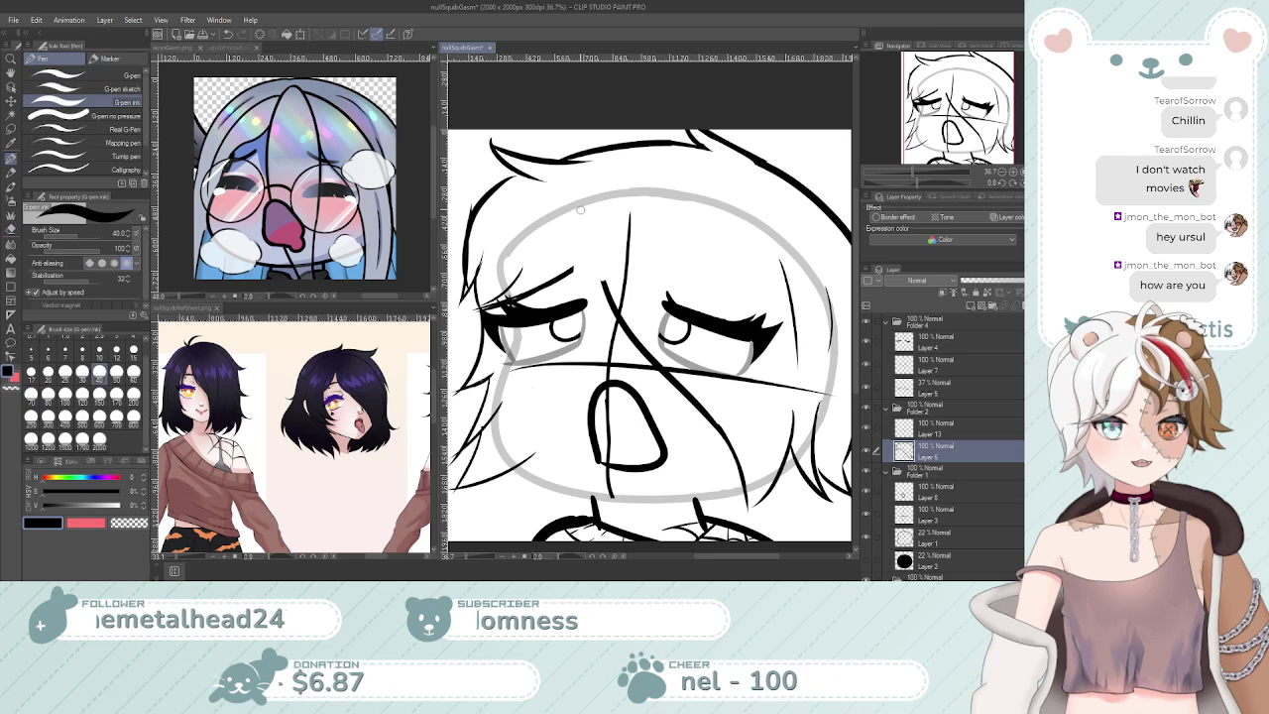
{"action": "left_click_drag", "start_coordinate": [585, 219], "coordinate": [561, 280]}
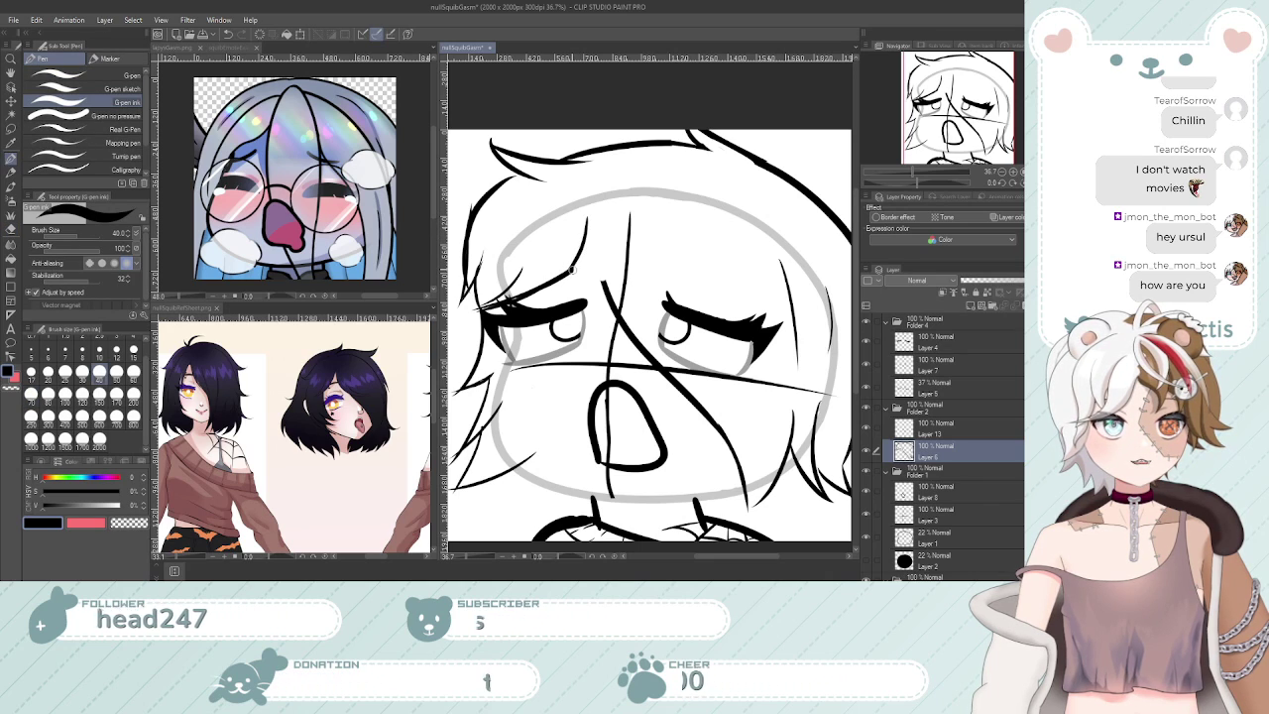
{"action": "key", "text": "ctrl+z"}
{"action": "key", "text": "e"}
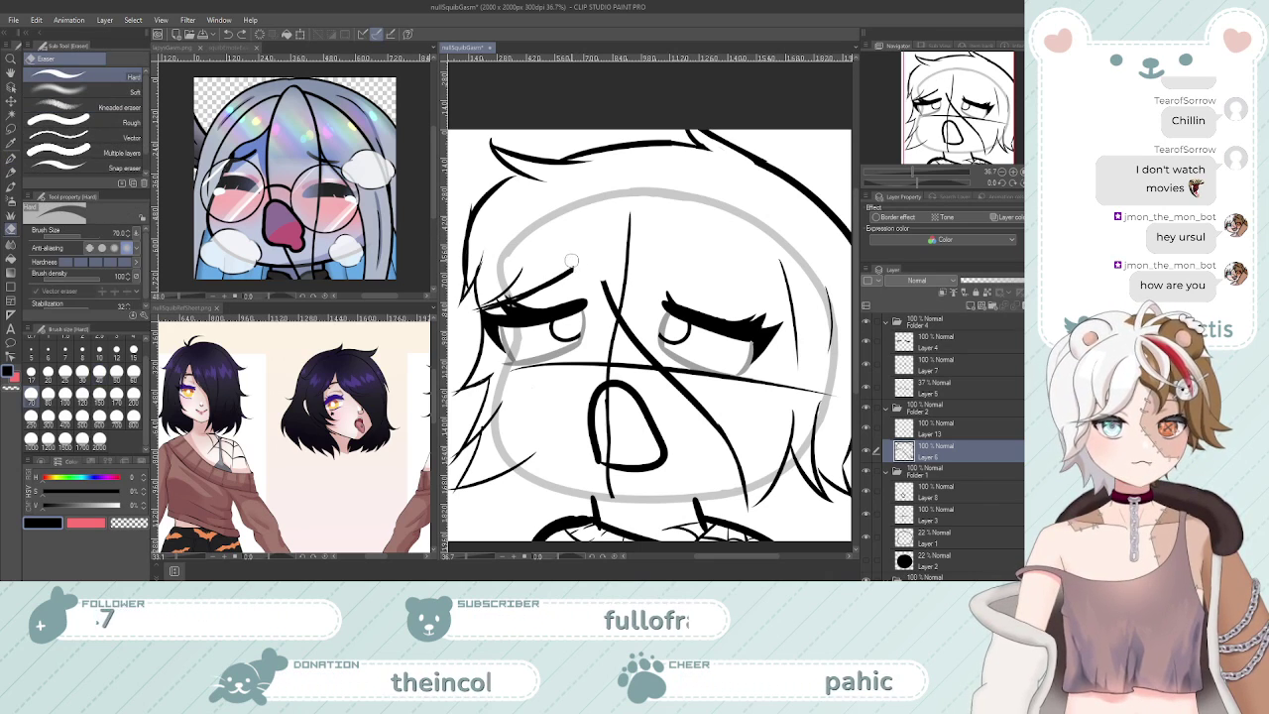
{"action": "left_click_drag", "start_coordinate": [573, 264], "coordinate": [523, 307]}
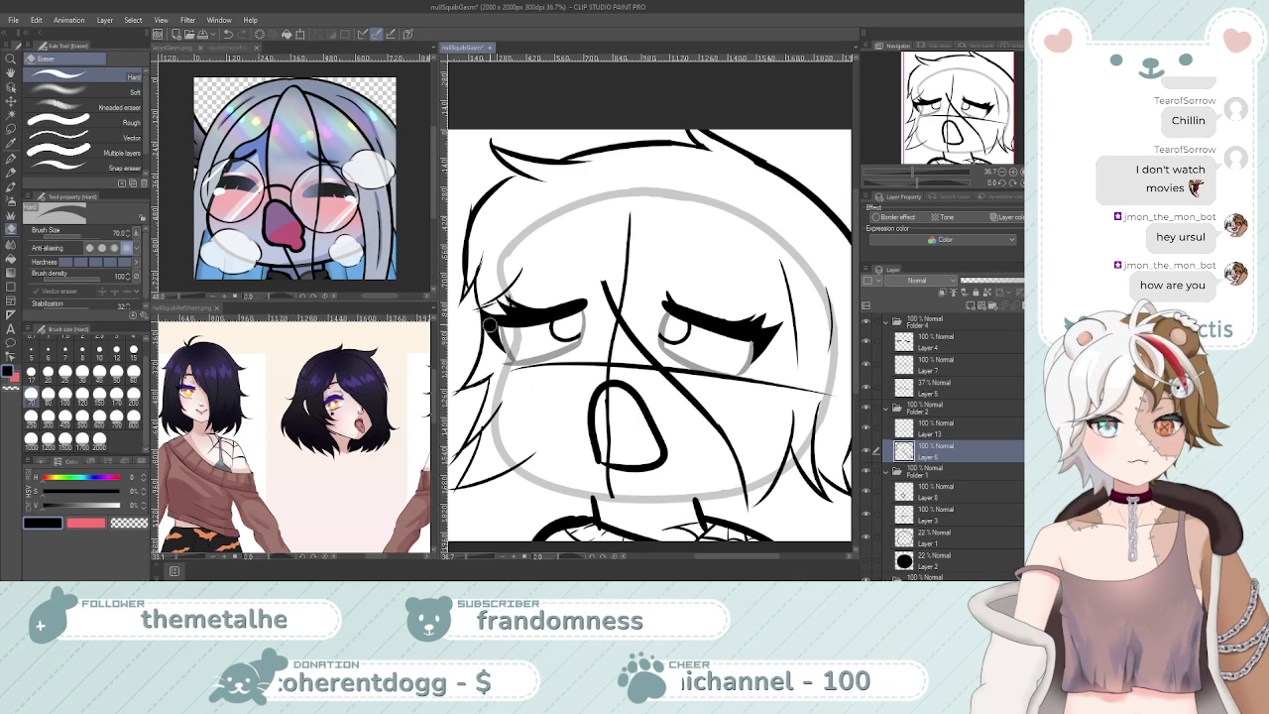
Try new strokes for a pointed bang peak above the left eye, undoing every attempt
{"action": "key", "text": "p"}
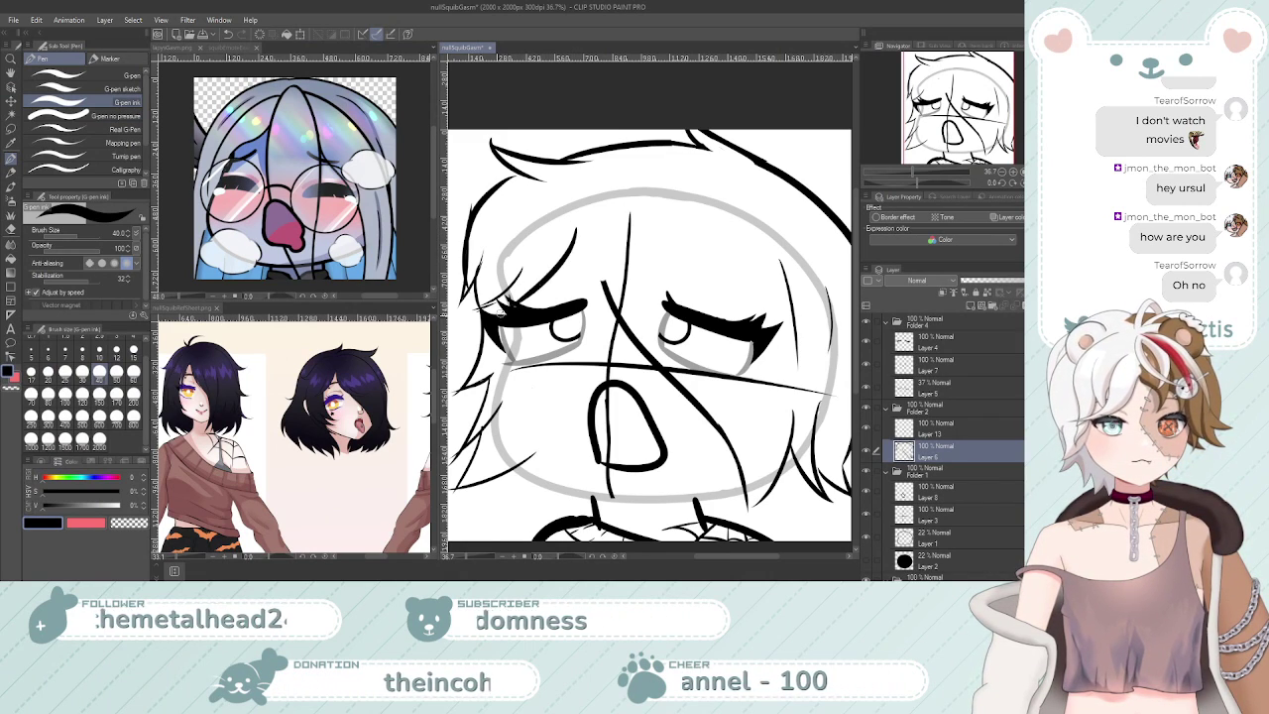
{"action": "left_click_drag", "start_coordinate": [574, 221], "coordinate": [496, 305]}
{"action": "mouse_move", "coordinate": [573, 220]}
{"action": "left_mouse_down"}
{"action": "mouse_move", "coordinate": [596, 270]}
{"action": "mouse_move", "coordinate": [620, 281]}
{"action": "mouse_move", "coordinate": [580, 288]}
{"action": "left_mouse_up"}
{"action": "key", "text": "ctrl+space"}
{"action": "mouse_move", "coordinate": [663, 338]}
{"action": "left_mouse_down"}
{"action": "mouse_move", "coordinate": [679, 337]}
{"action": "mouse_move", "coordinate": [639, 328]}
{"action": "mouse_move", "coordinate": [680, 298]}
{"action": "left_mouse_up"}
{"action": "key", "text": "ctrl+z"}
{"action": "key", "text": "ctrl+z"}
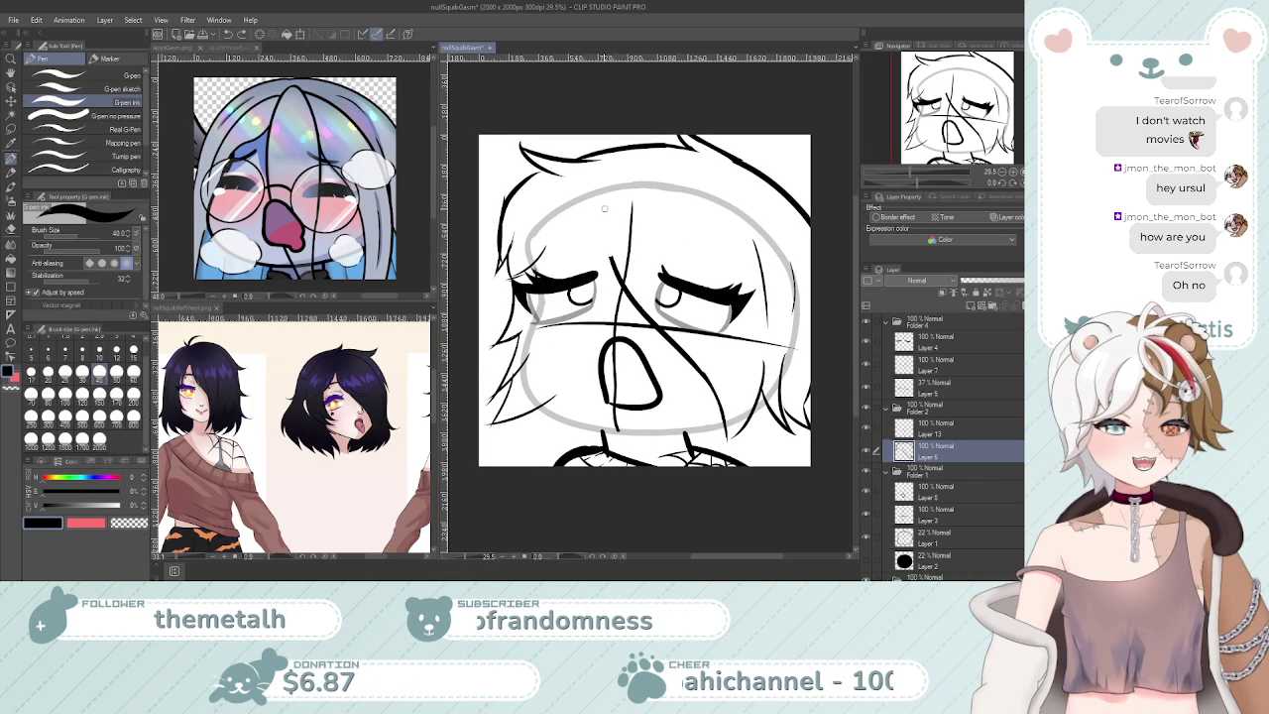
{"action": "left_click_drag", "start_coordinate": [531, 260], "coordinate": [615, 198]}
{"action": "key", "text": "ctrl+z"}
{"action": "key", "text": "ctrl+z"}
{"action": "mouse_move", "coordinate": [530, 267]}
{"action": "left_mouse_down"}
{"action": "mouse_move", "coordinate": [614, 195]}
{"action": "mouse_move", "coordinate": [502, 295]}
{"action": "mouse_move", "coordinate": [531, 269]}
{"action": "left_mouse_up"}
{"action": "key", "text": "ctrl+z"}
Try a pointed peak at the forehead centre, with a left strand sweeping past the left eye and a right strand meeting the diagonal bang
{"action": "mouse_move", "coordinate": [622, 188]}
{"action": "left_mouse_down"}
{"action": "mouse_move", "coordinate": [589, 234]}
{"action": "mouse_move", "coordinate": [511, 281]}
{"action": "left_mouse_up"}
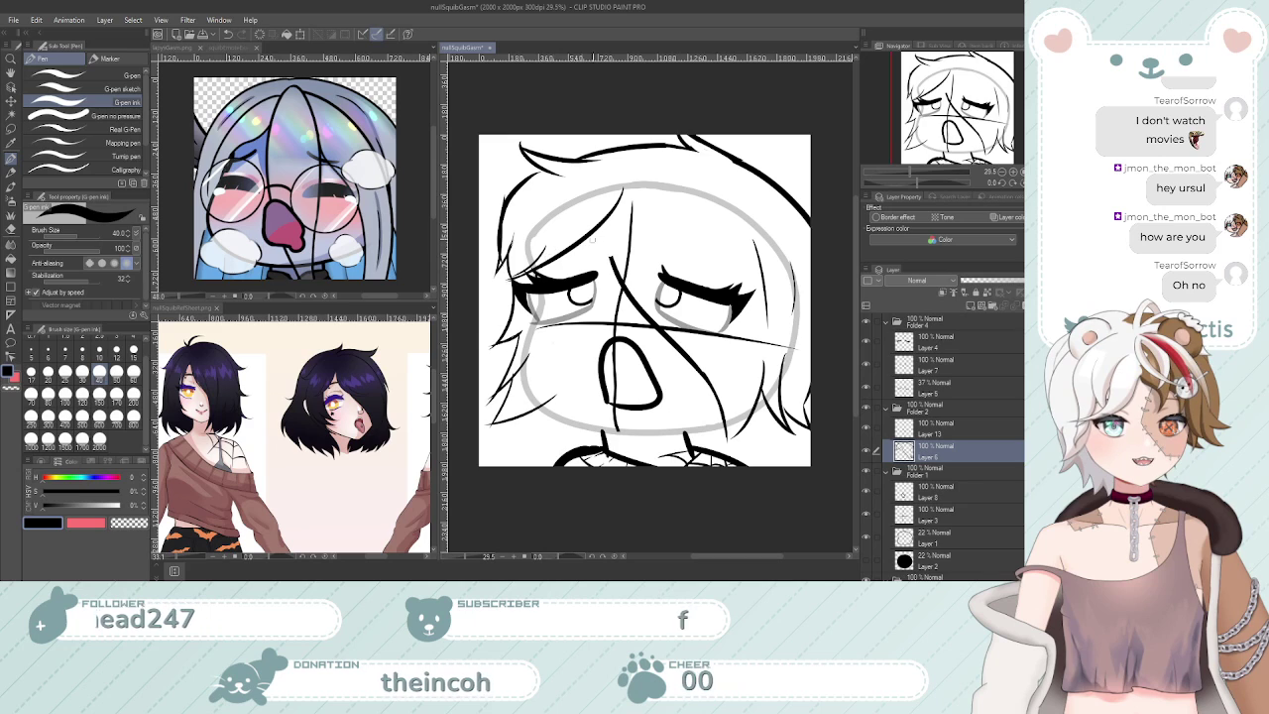
{"action": "mouse_move", "coordinate": [614, 206]}
{"action": "left_mouse_down"}
{"action": "mouse_move", "coordinate": [627, 287]}
{"action": "mouse_move", "coordinate": [645, 307]}
{"action": "left_mouse_up"}
{"action": "key", "text": "ctrl+z"}
{"action": "key", "text": "ctrl+z"}
{"action": "key", "text": "ctrl+z"}
{"action": "left_click_drag", "start_coordinate": [616, 194], "coordinate": [640, 304]}
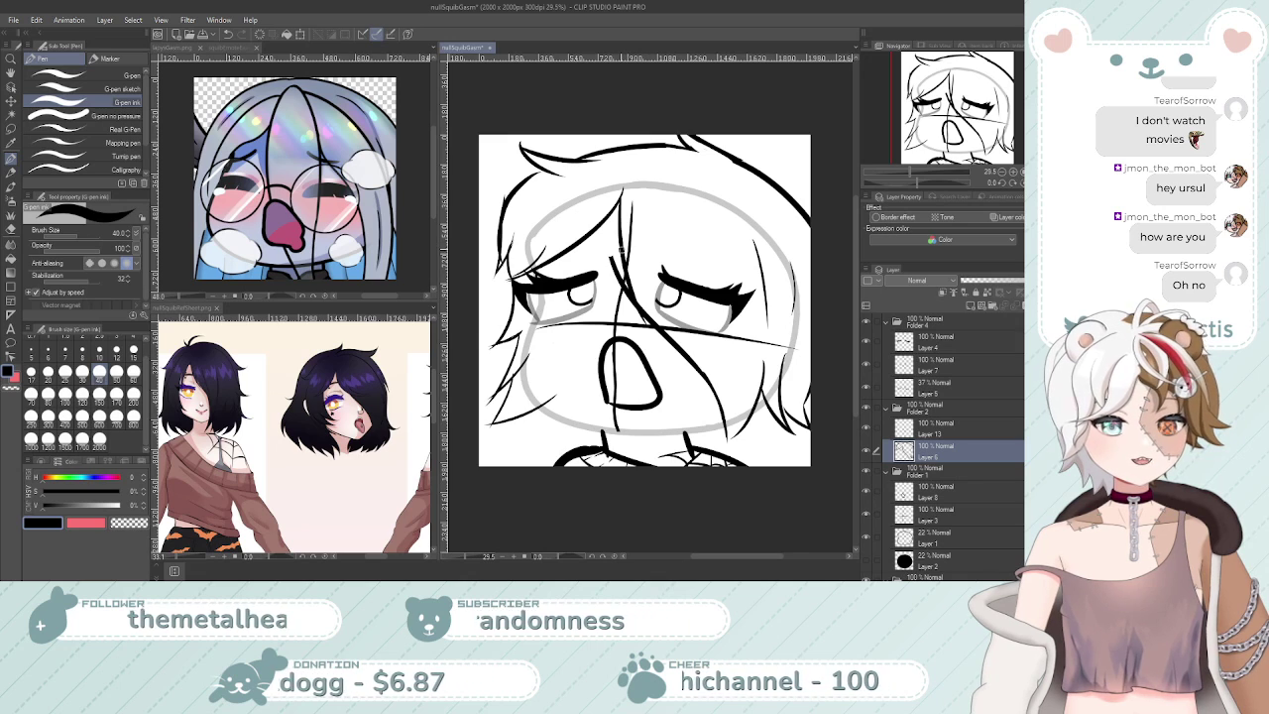
{"action": "key", "text": "ctrl+z"}
{"action": "left_click_drag", "start_coordinate": [619, 198], "coordinate": [642, 303]}
{"action": "key", "text": "ctrl+z"}
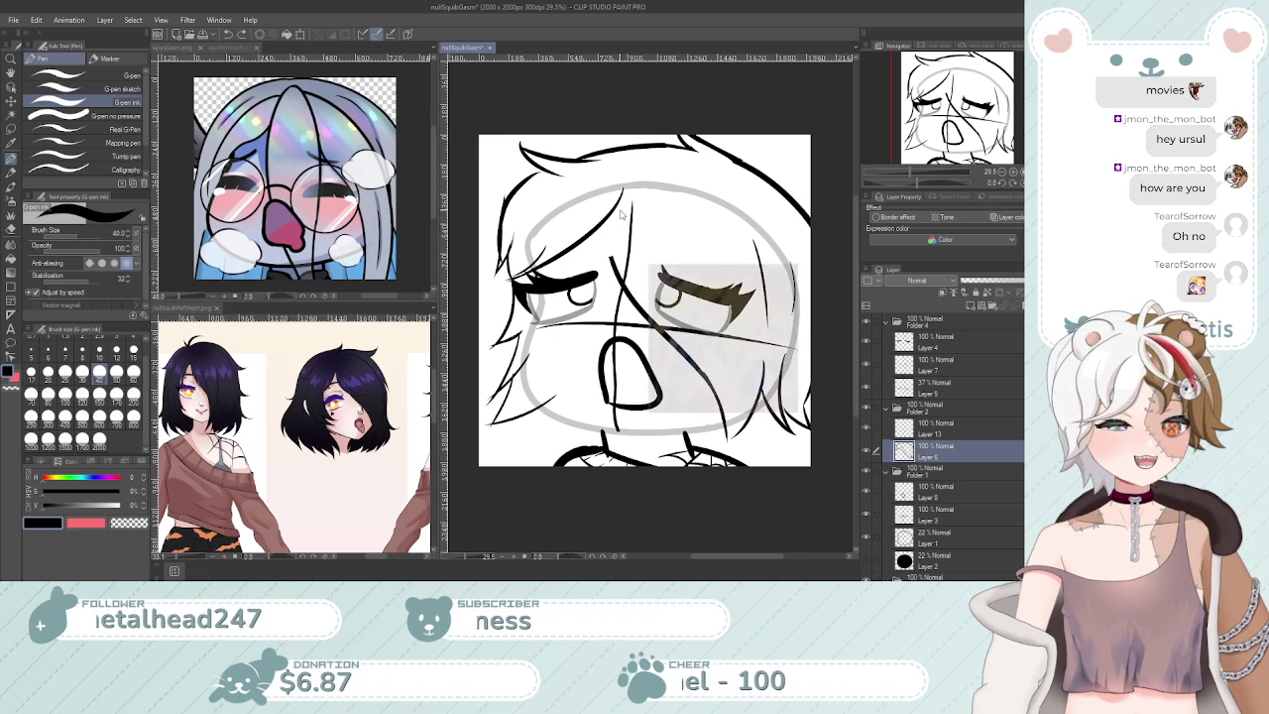
{"action": "left_click_drag", "start_coordinate": [618, 205], "coordinate": [640, 301]}
Save the emote sketch document
{"action": "key", "text": "ctrl+space"}
{"action": "left_click_drag", "start_coordinate": [658, 254], "coordinate": [691, 255]}
{"action": "key", "text": "e"}
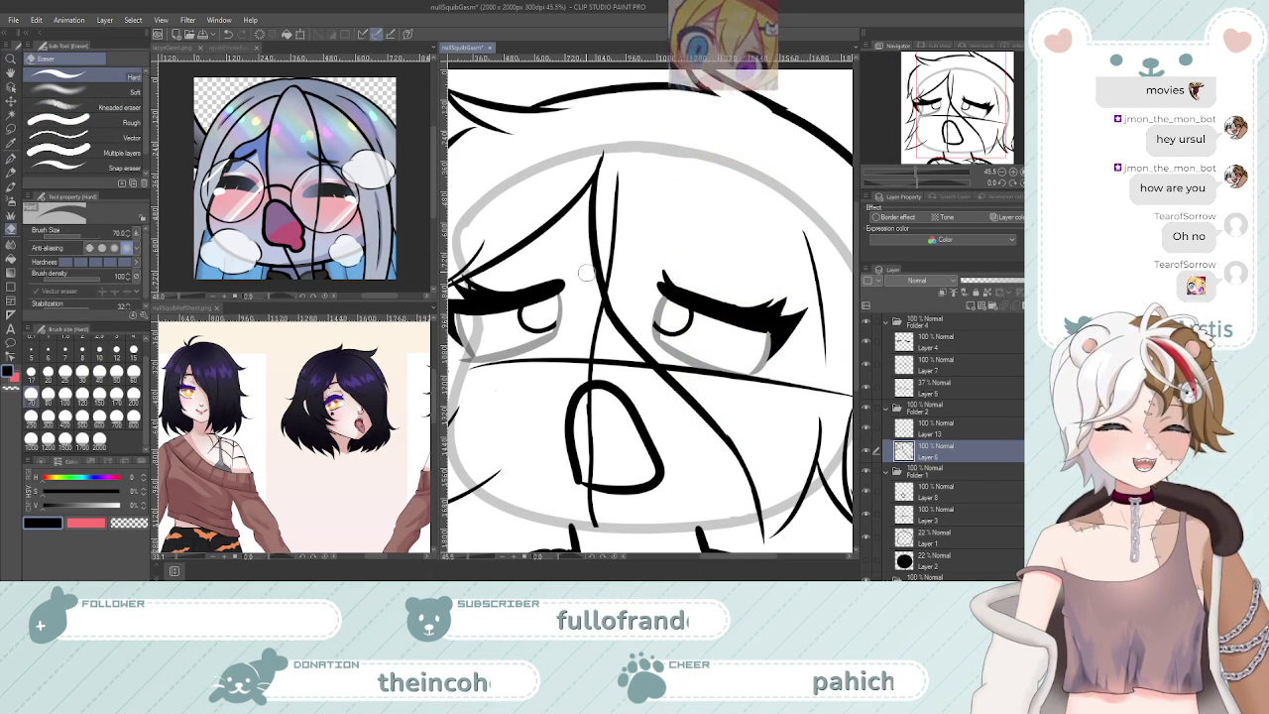
{"action": "key", "text": "p"}
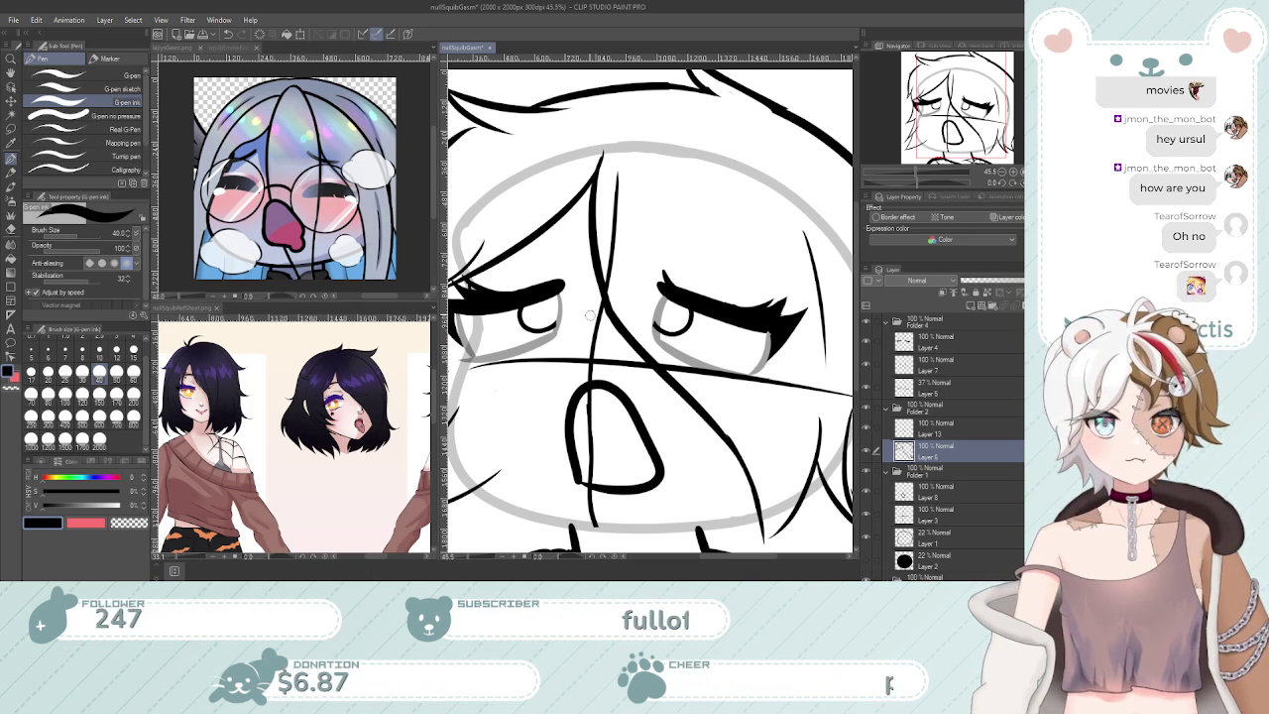
{"action": "key", "text": "ctrl+space"}
{"action": "left_click_drag", "start_coordinate": [624, 342], "coordinate": [625, 368]}
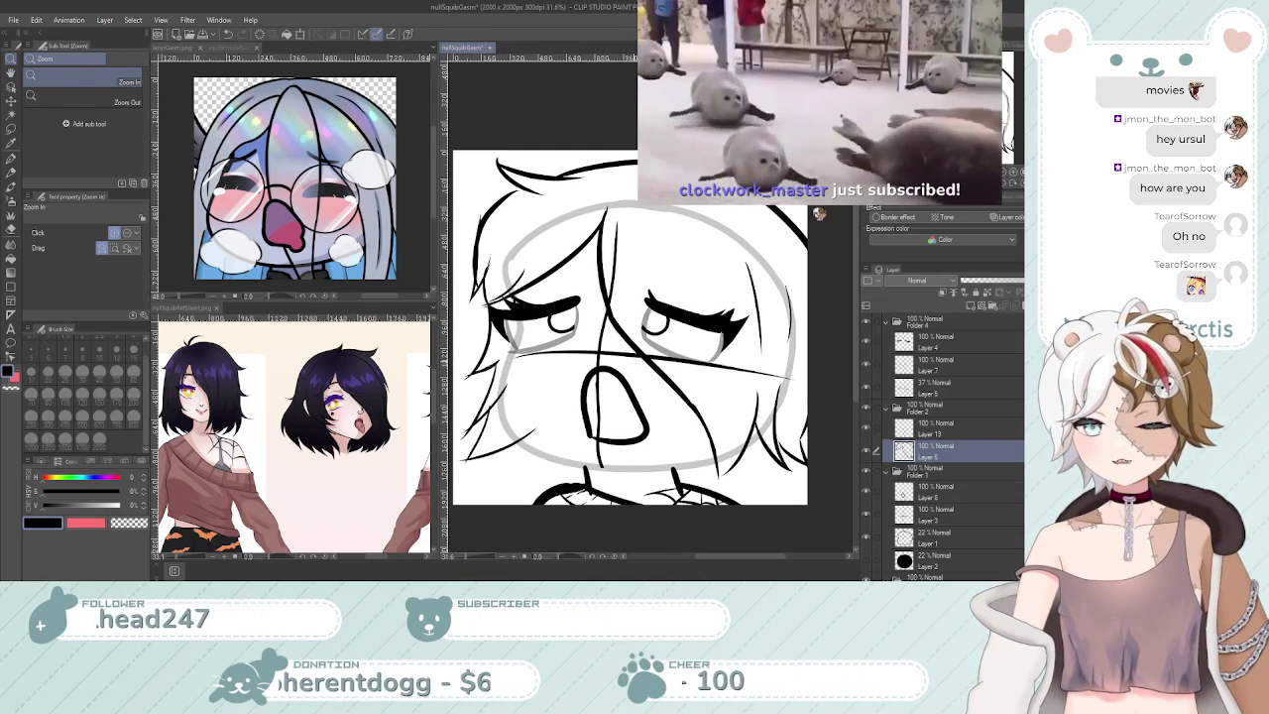
{"action": "key", "text": "p"}
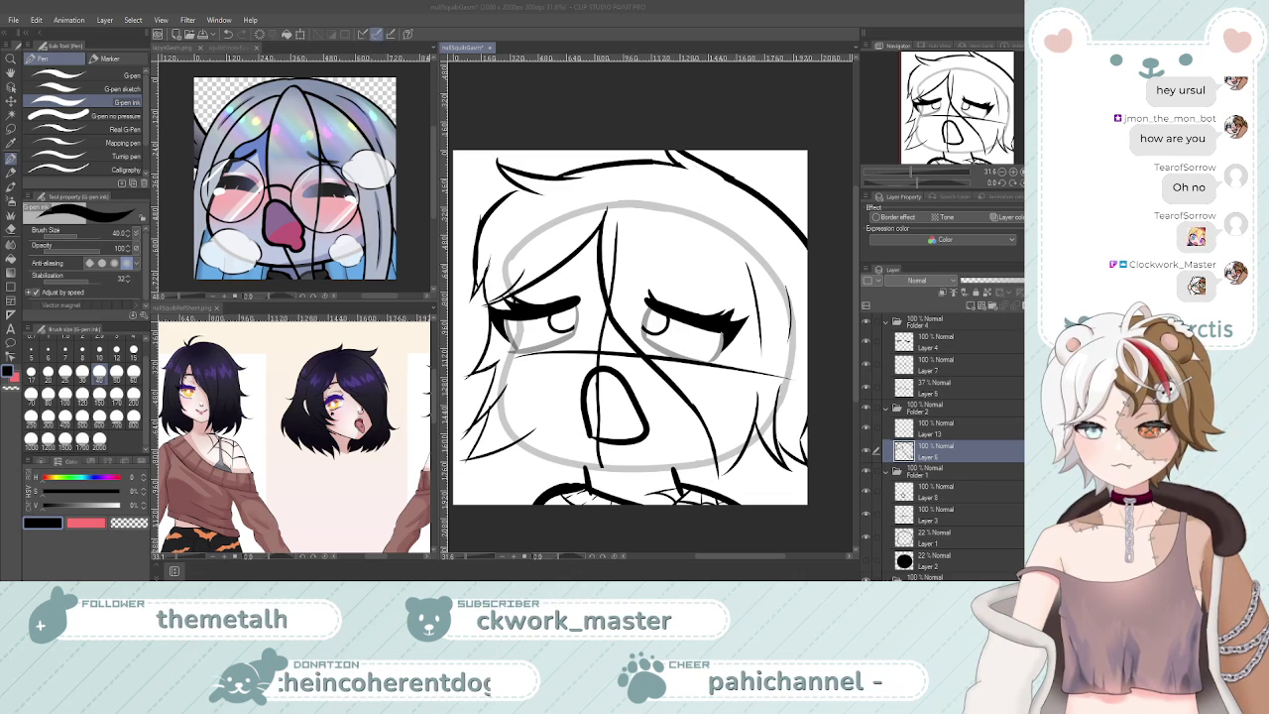
{"action": "left_click", "coordinate": [537, 6]}
{"action": "key", "text": "ctrl+s"}
Examine the shape and placement of the centre bang's peak at several zoom levels
{"action": "scroll", "coordinate": [584, 259], "scroll_direction": "up", "scroll_amount": 3}
{"action": "scroll", "coordinate": [599, 273], "scroll_direction": "down", "scroll_amount": 3}
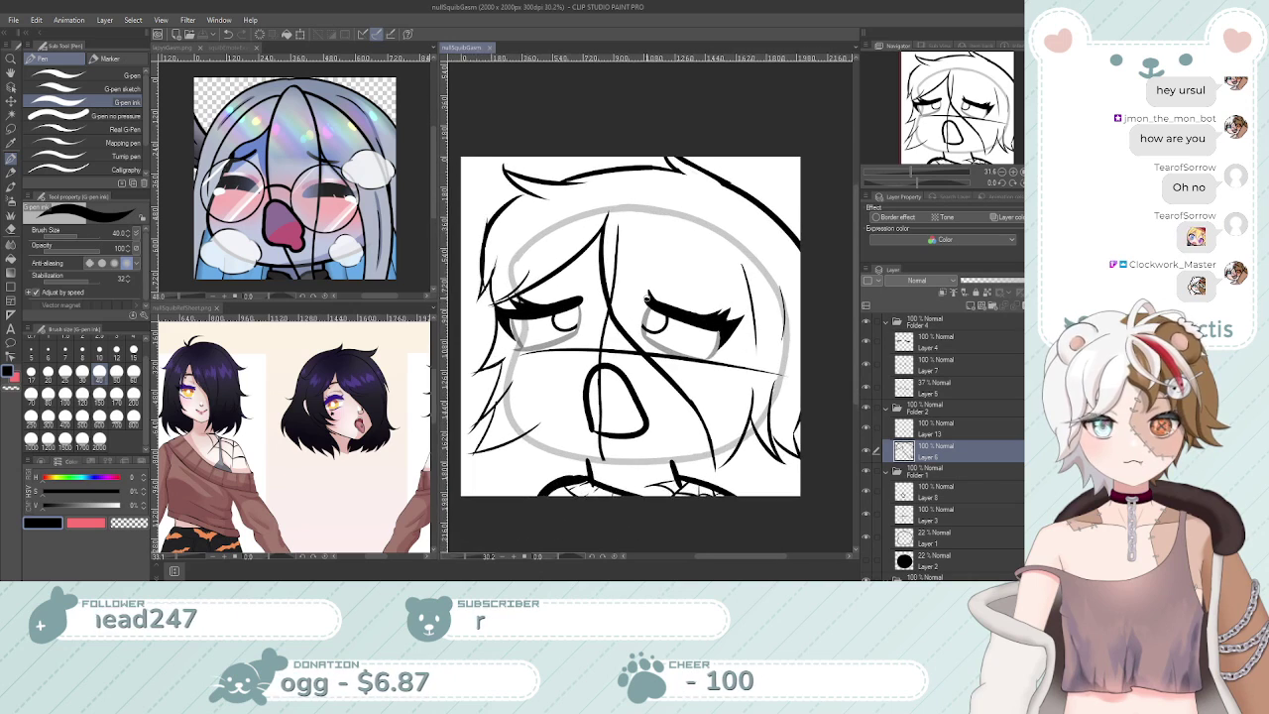
{"action": "scroll", "coordinate": [636, 288], "scroll_direction": "down", "scroll_amount": 2}
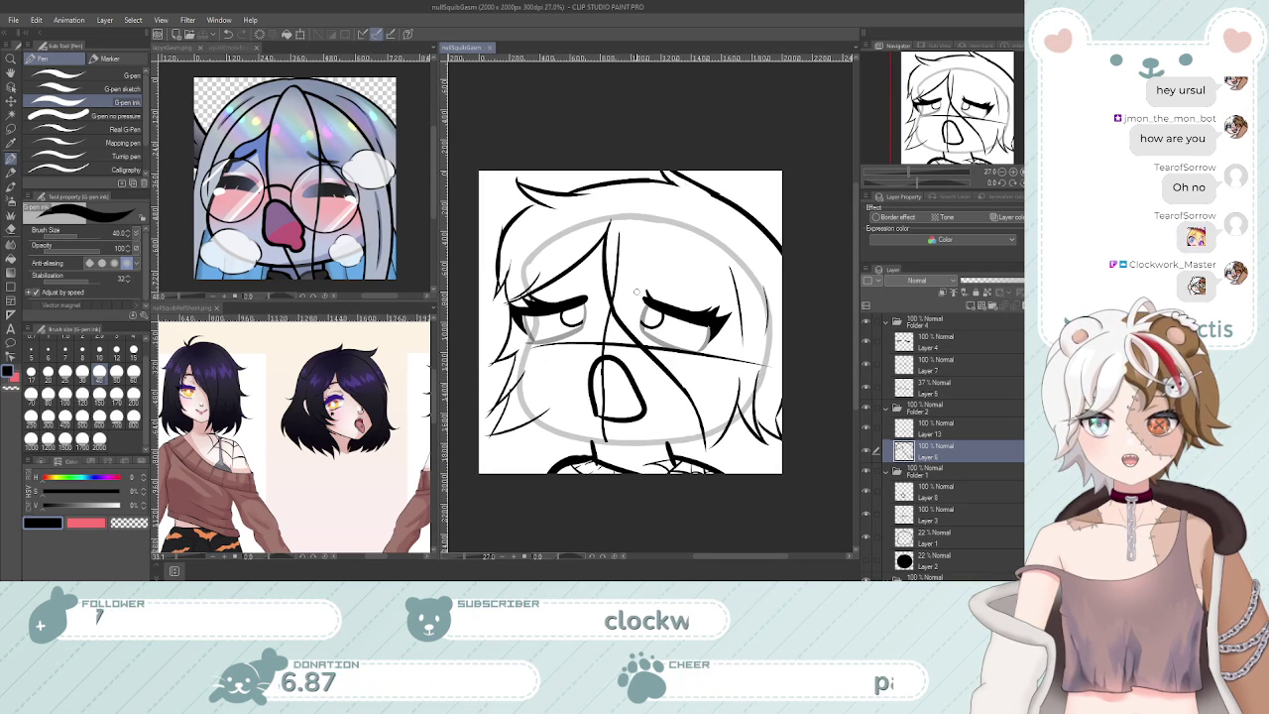
{"action": "scroll", "coordinate": [636, 290], "scroll_direction": "up", "scroll_amount": 4}
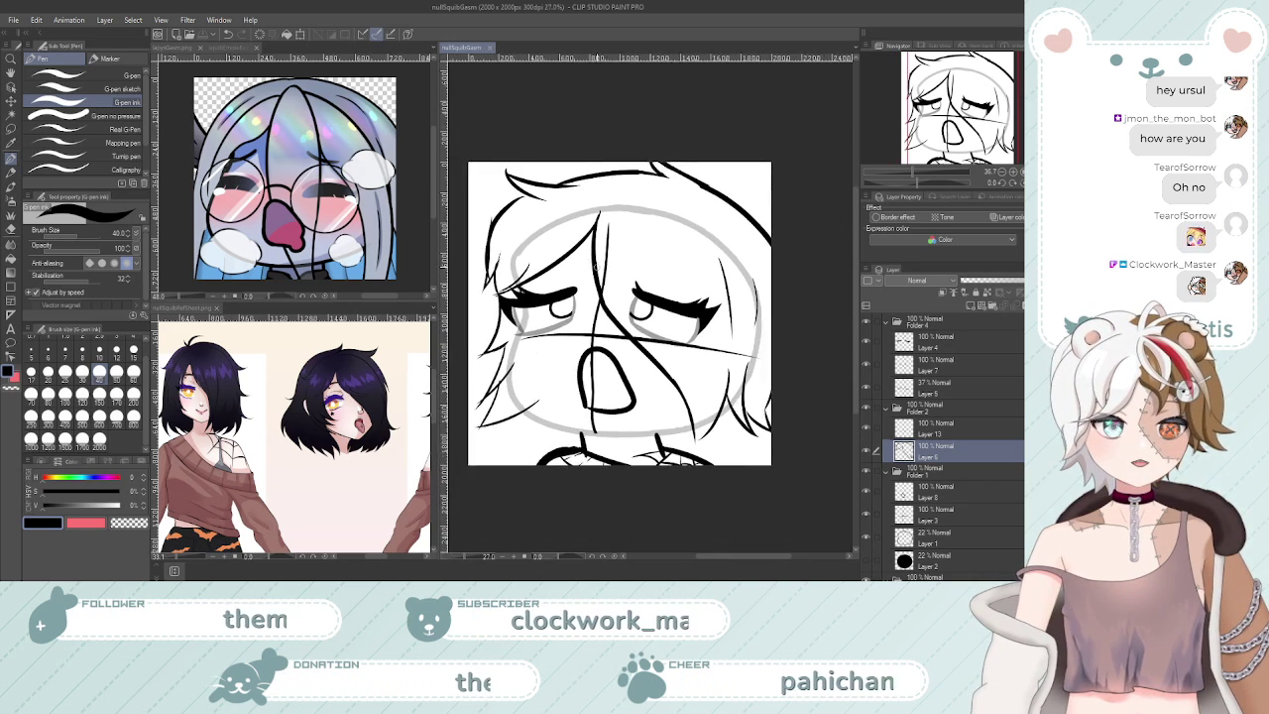
{"action": "scroll", "coordinate": [615, 288], "scroll_direction": "down", "scroll_amount": 2}
{"action": "scroll", "coordinate": [619, 290], "scroll_direction": "up", "scroll_amount": 3}
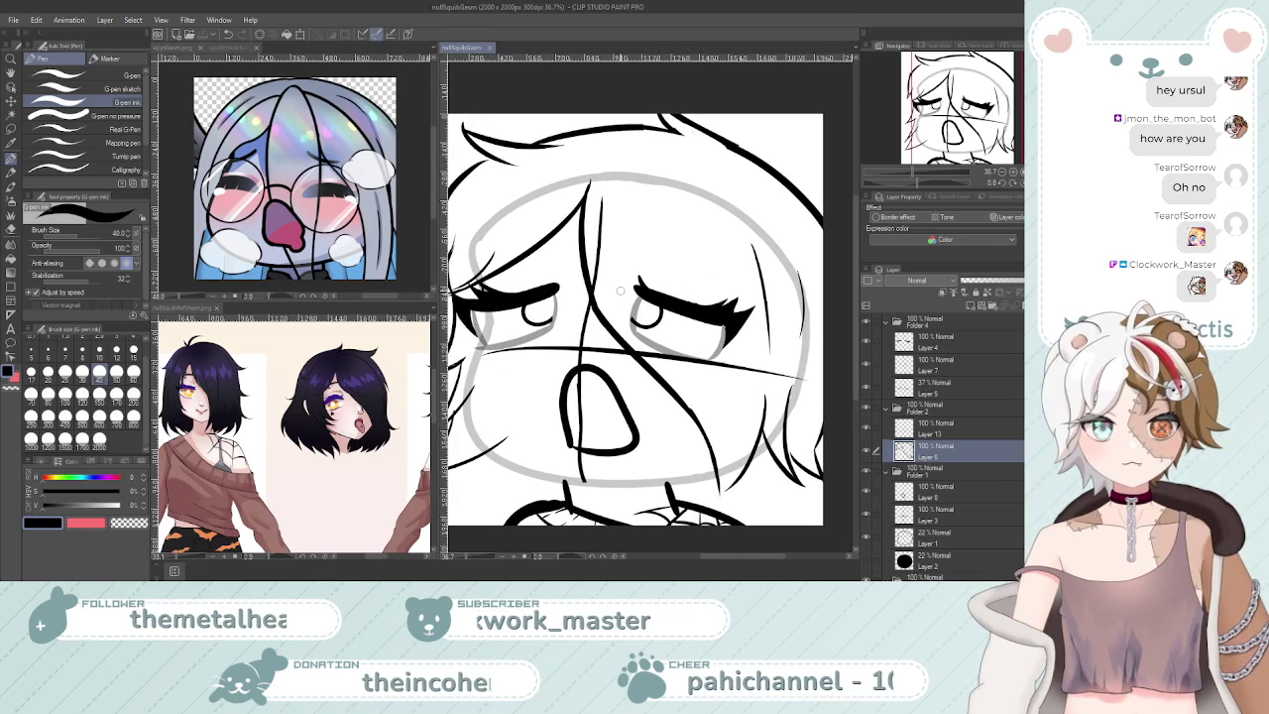
{"action": "scroll", "coordinate": [633, 301], "scroll_direction": "down", "scroll_amount": 3}
{"action": "scroll", "coordinate": [634, 301], "scroll_direction": "up", "scroll_amount": 2}
{"action": "scroll", "coordinate": [624, 297], "scroll_direction": "down", "scroll_amount": 3}
{"action": "scroll", "coordinate": [620, 294], "scroll_direction": "up", "scroll_amount": 3}
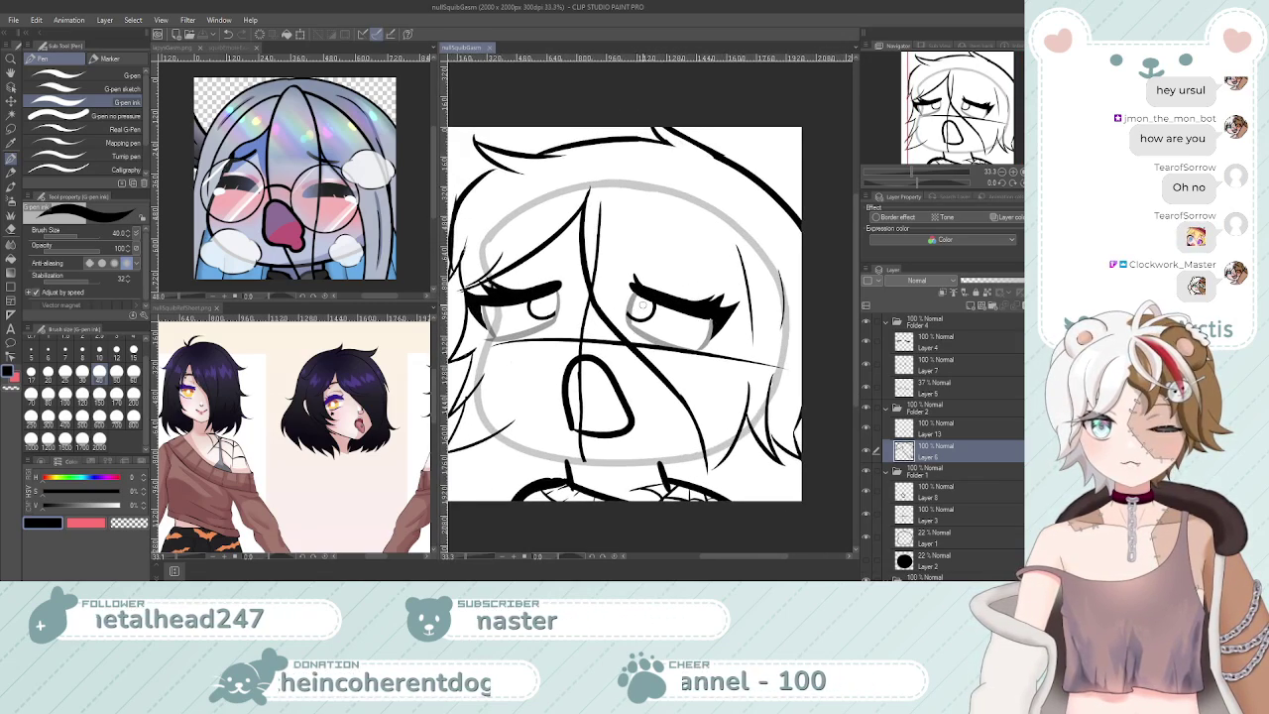
{"action": "scroll", "coordinate": [612, 290], "scroll_direction": "down", "scroll_amount": 3}
{"action": "scroll", "coordinate": [613, 290], "scroll_direction": "up", "scroll_amount": 2}
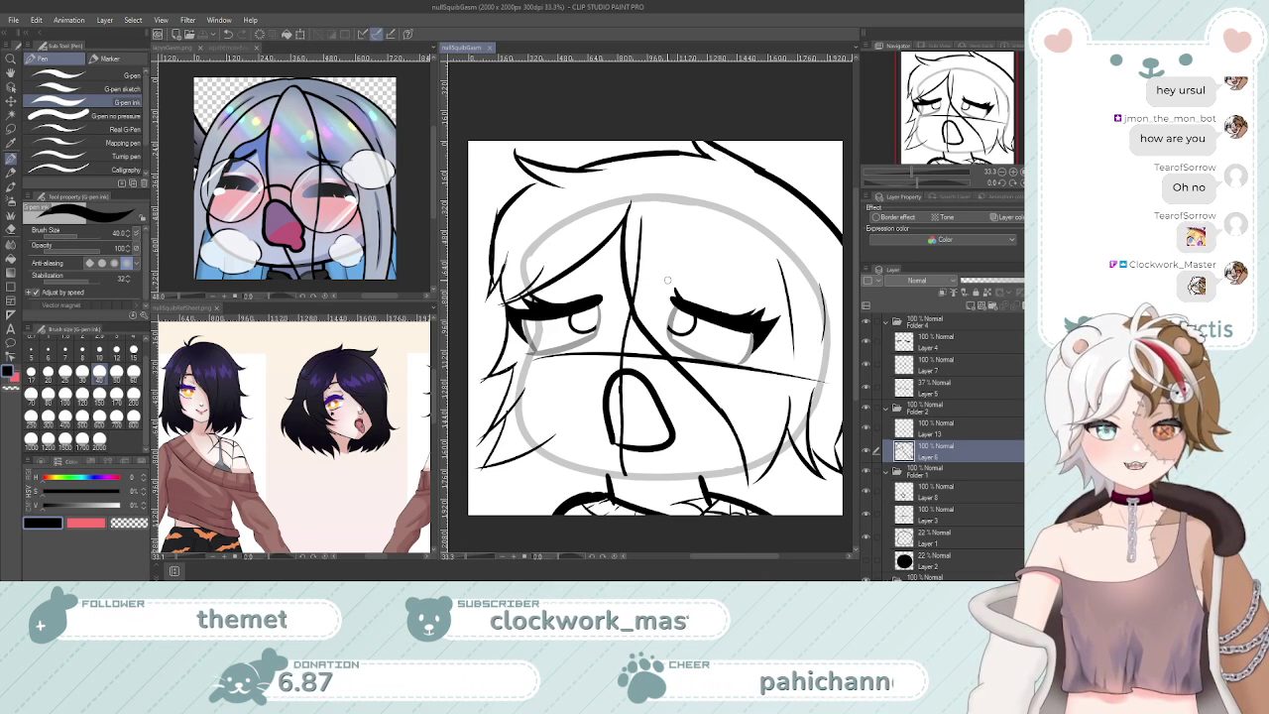
{"action": "scroll", "coordinate": [667, 280], "scroll_direction": "down", "scroll_amount": 4}
{"action": "scroll", "coordinate": [697, 331], "scroll_direction": "up", "scroll_amount": 3}
{"action": "scroll", "coordinate": [694, 329], "scroll_direction": "down", "scroll_amount": 1}
{"action": "scroll", "coordinate": [628, 261], "scroll_direction": "up", "scroll_amount": 2}
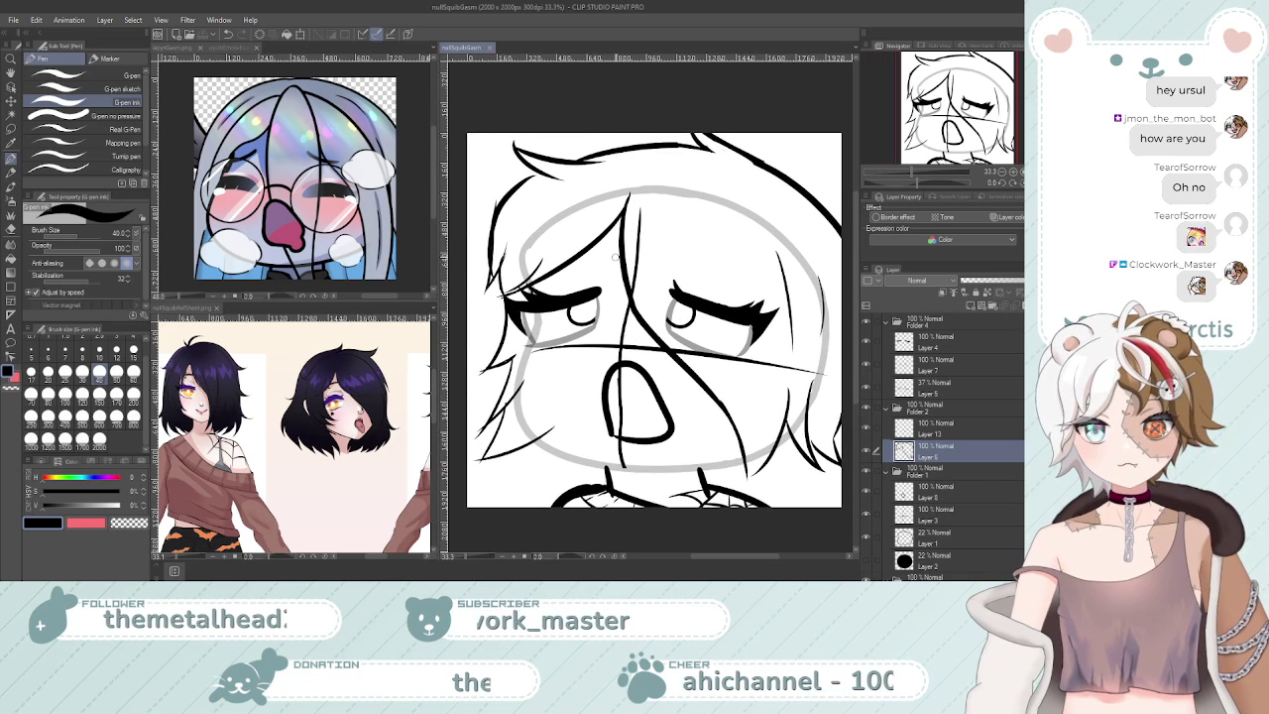
{"action": "scroll", "coordinate": [614, 257], "scroll_direction": "up", "scroll_amount": 1}
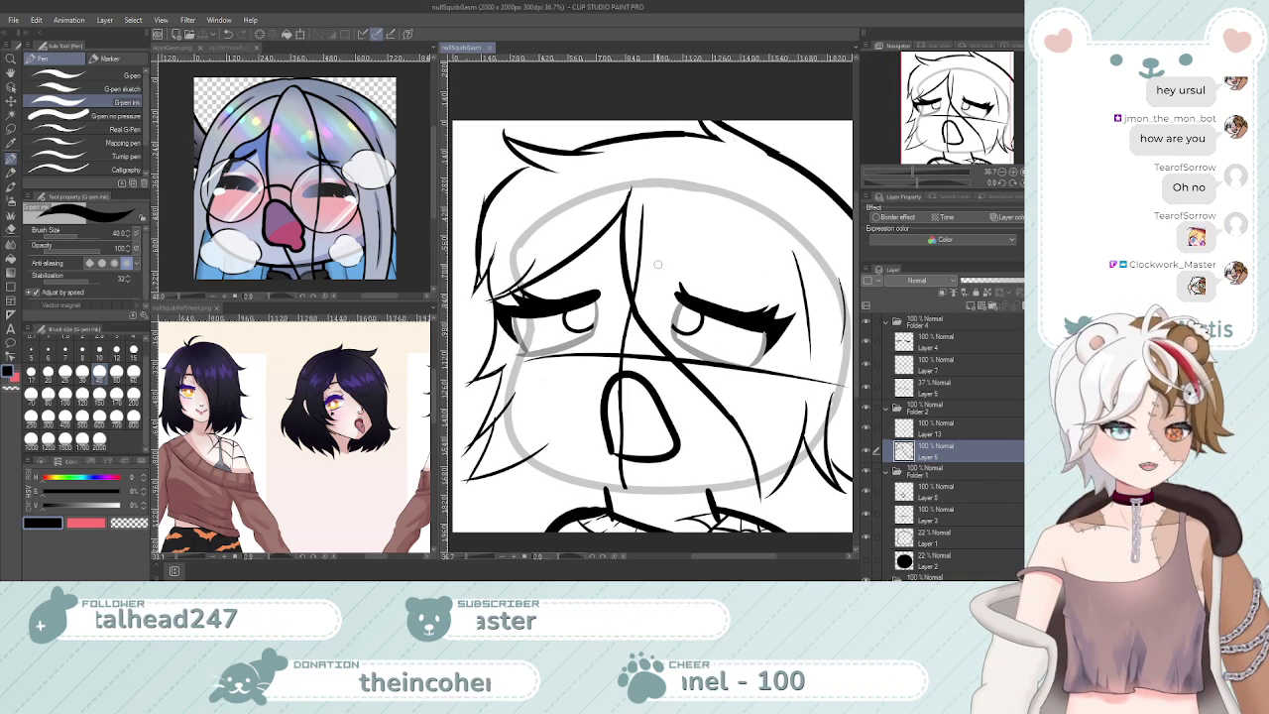
{"action": "scroll", "coordinate": [657, 263], "scroll_direction": "down", "scroll_amount": 2}
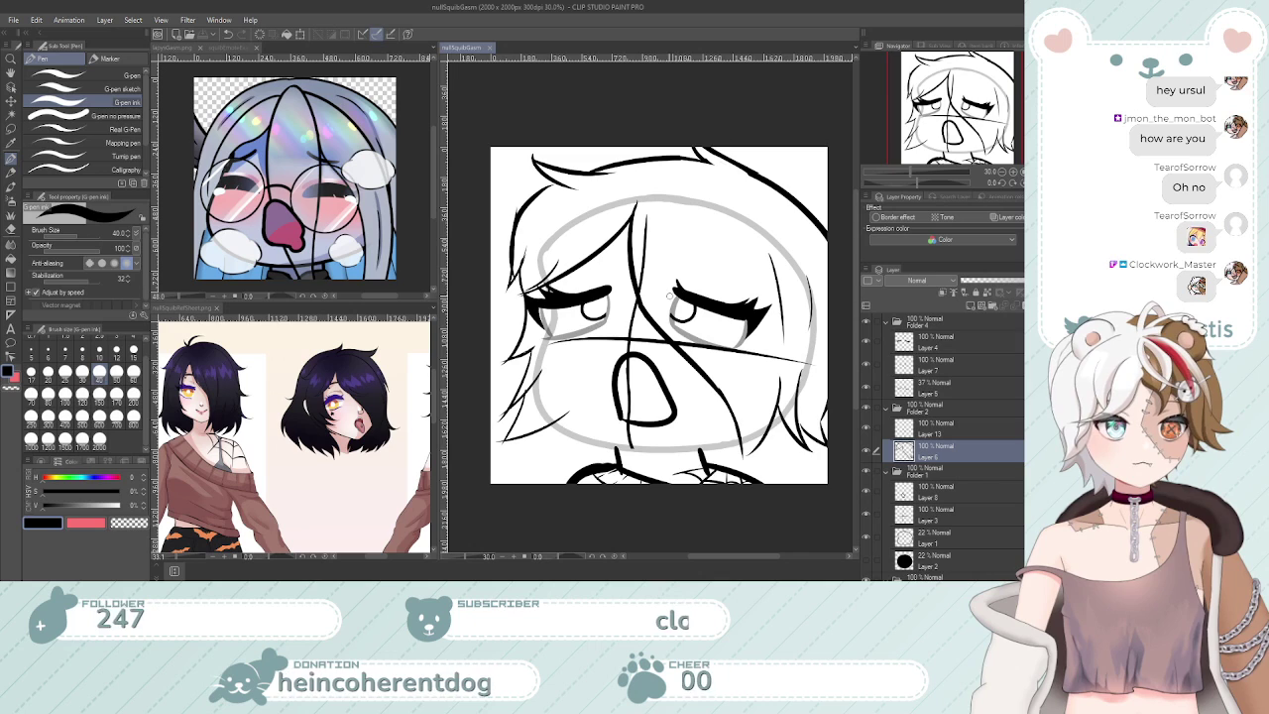
{"action": "scroll", "coordinate": [634, 268], "scroll_direction": "down", "scroll_amount": 1}
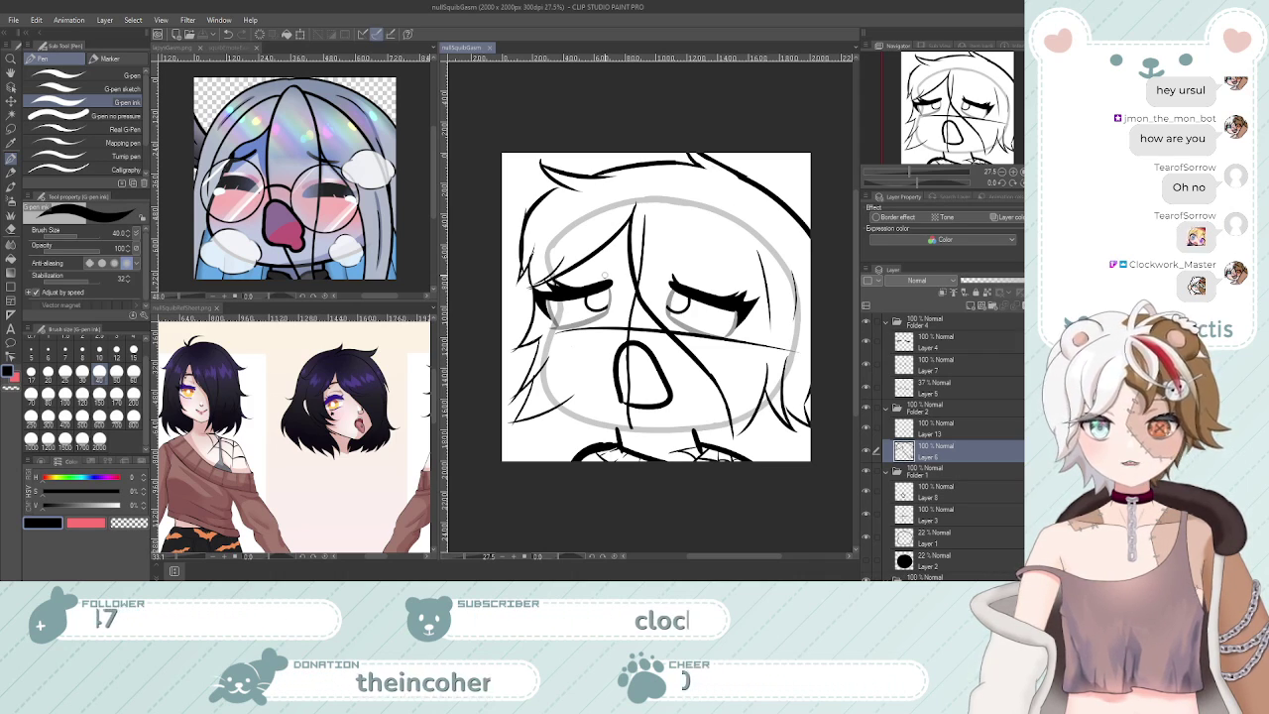
Undo the central bang peak and try one further left above the left eye, undoing that too
{"action": "key", "text": "ctrl+z"}
{"action": "key", "text": "ctrl+z"}
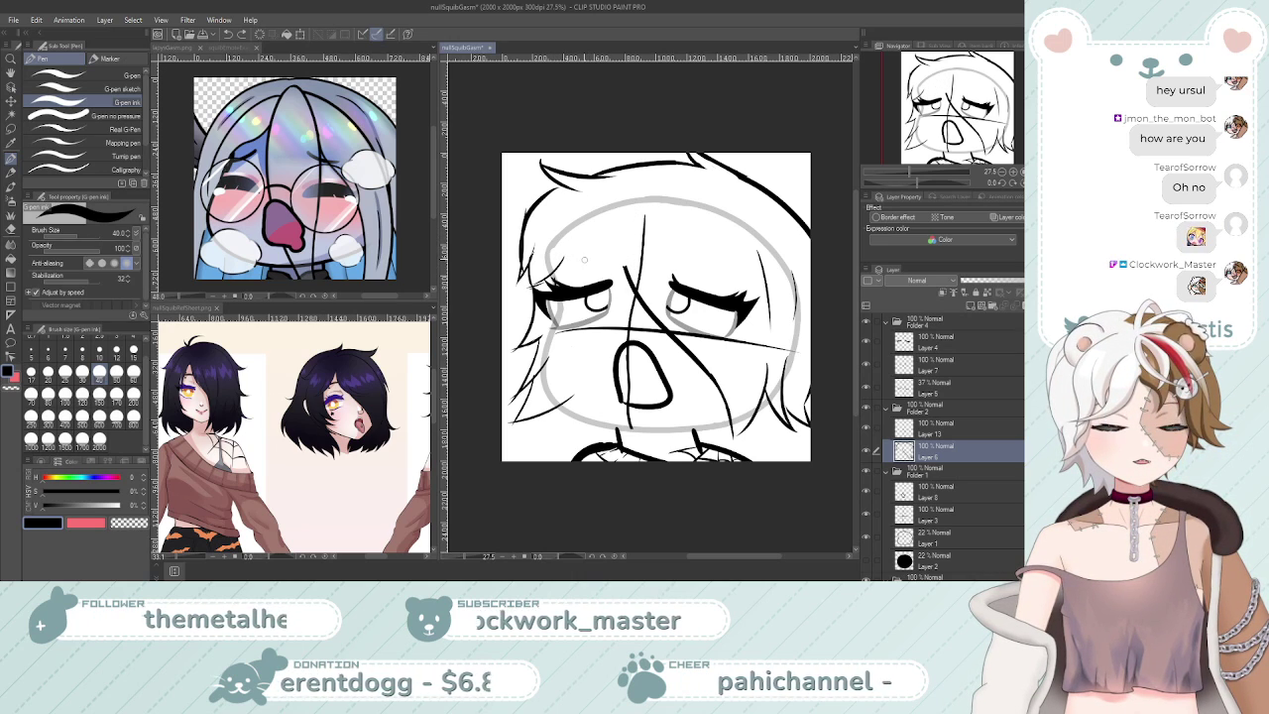
{"action": "left_click_drag", "start_coordinate": [590, 228], "coordinate": [631, 283]}
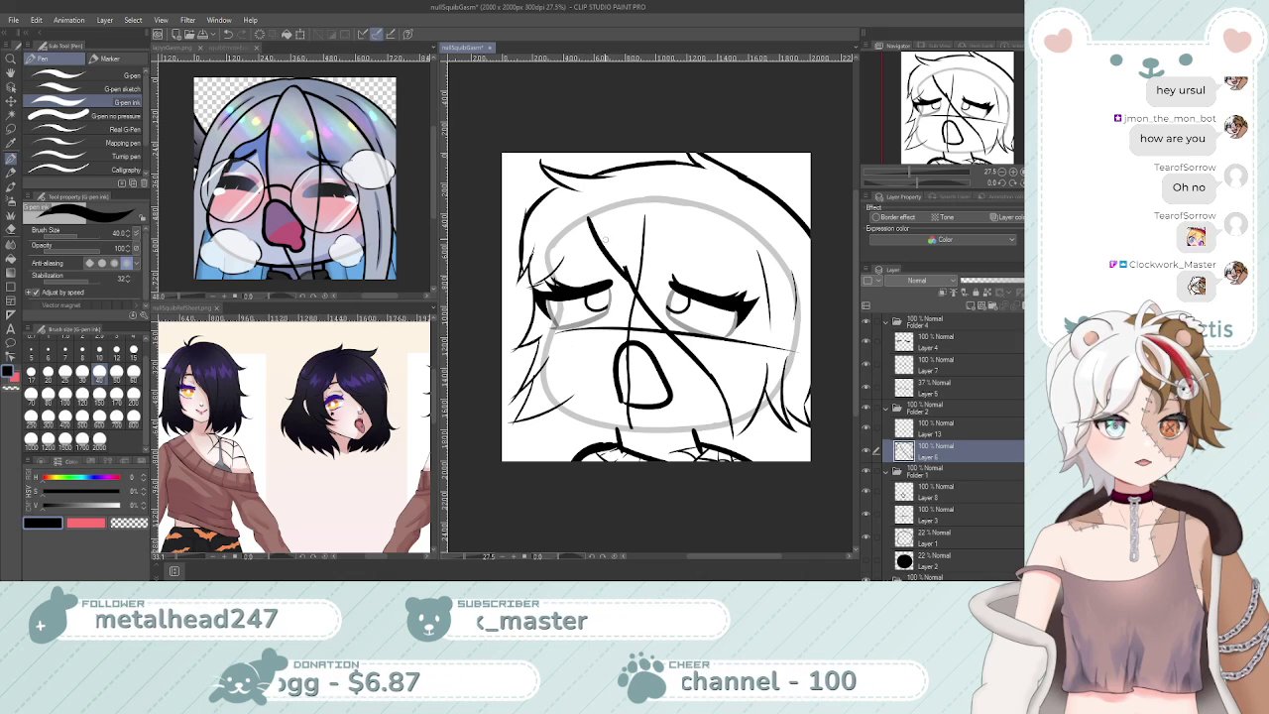
{"action": "left_click_drag", "start_coordinate": [591, 218], "coordinate": [540, 284]}
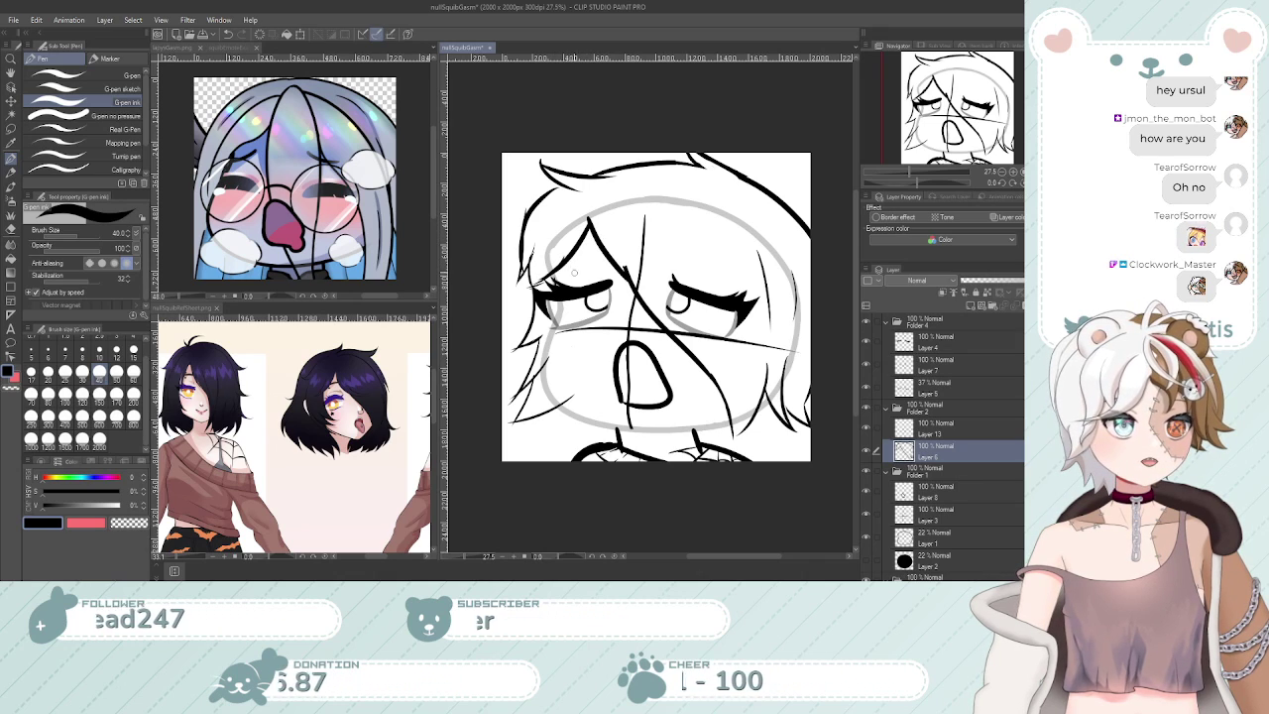
{"action": "key", "text": "ctrl+z"}
{"action": "key", "text": "ctrl+z"}
Draw the bang's peak above the left eye, with one strand curving to its outer corner and another joining the diagonal bang, undoing misplaced strokes
{"action": "left_click_drag", "start_coordinate": [602, 216], "coordinate": [545, 283]}
{"action": "left_click_drag", "start_coordinate": [607, 231], "coordinate": [641, 283]}
{"action": "key", "text": "ctrl+z"}
{"action": "left_click_drag", "start_coordinate": [601, 223], "coordinate": [643, 281]}
{"action": "key", "text": "ctrl+z"}
{"action": "key", "text": "ctrl+z"}
{"action": "left_click_drag", "start_coordinate": [600, 213], "coordinate": [642, 289]}
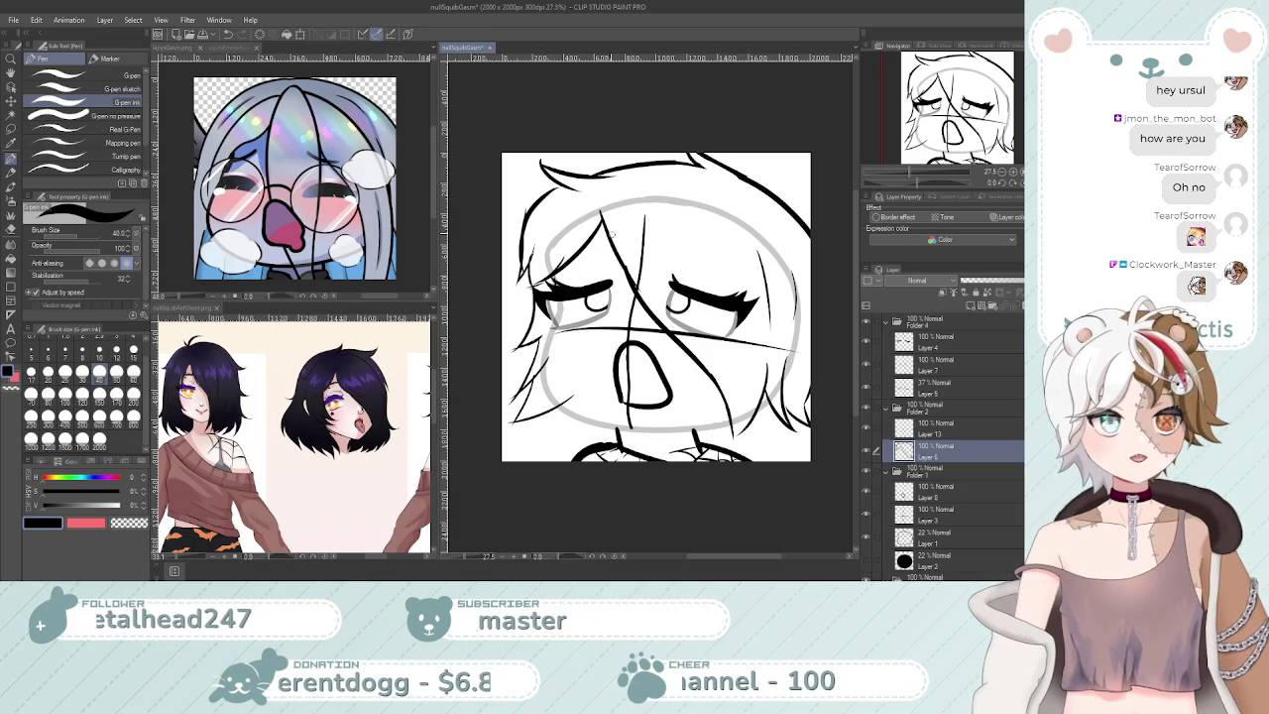
Compare the sketched bangs with the finished nullSquibConfuse emote, alternating between the two documents
{"action": "scroll", "coordinate": [611, 234], "scroll_direction": "up", "scroll_amount": 2}
{"action": "scroll", "coordinate": [612, 236], "scroll_direction": "down", "scroll_amount": 4}
{"action": "scroll", "coordinate": [612, 236], "scroll_direction": "up", "scroll_amount": 3}
{"action": "scroll", "coordinate": [611, 234], "scroll_direction": "up", "scroll_amount": 2}
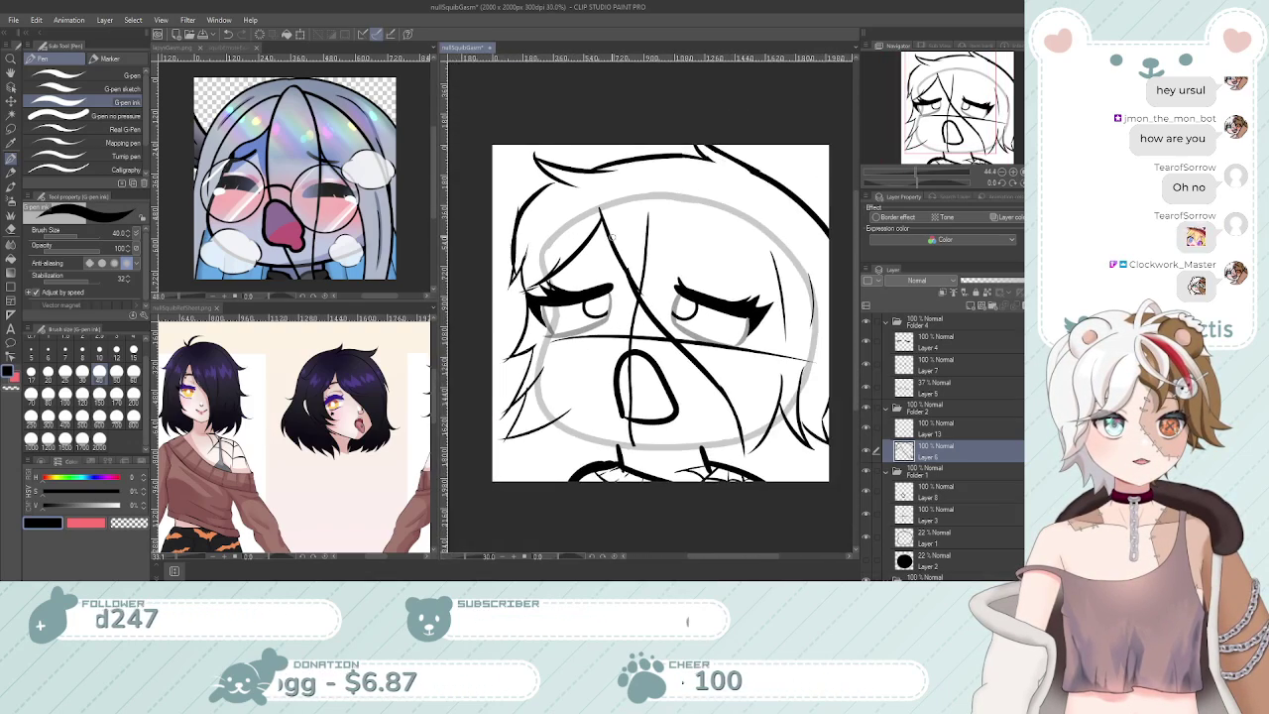
{"action": "scroll", "coordinate": [610, 236], "scroll_direction": "down", "scroll_amount": 2}
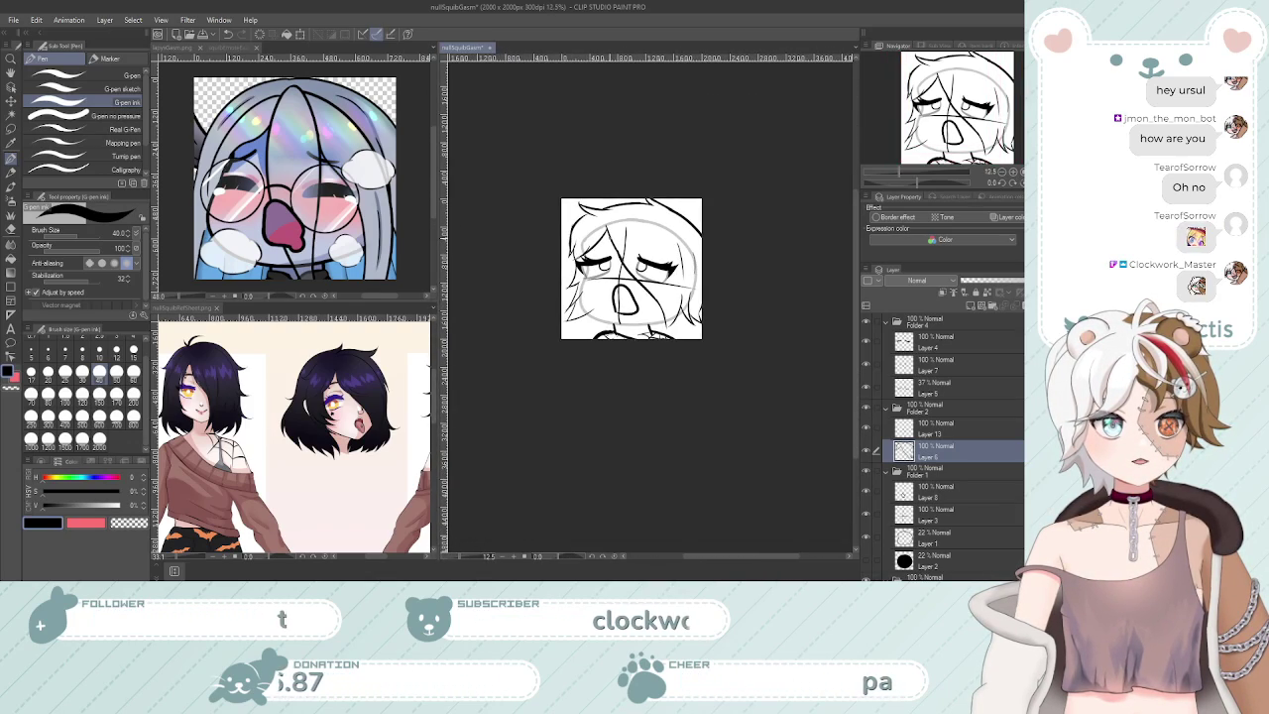
{"action": "scroll", "coordinate": [608, 235], "scroll_direction": "down", "scroll_amount": 1}
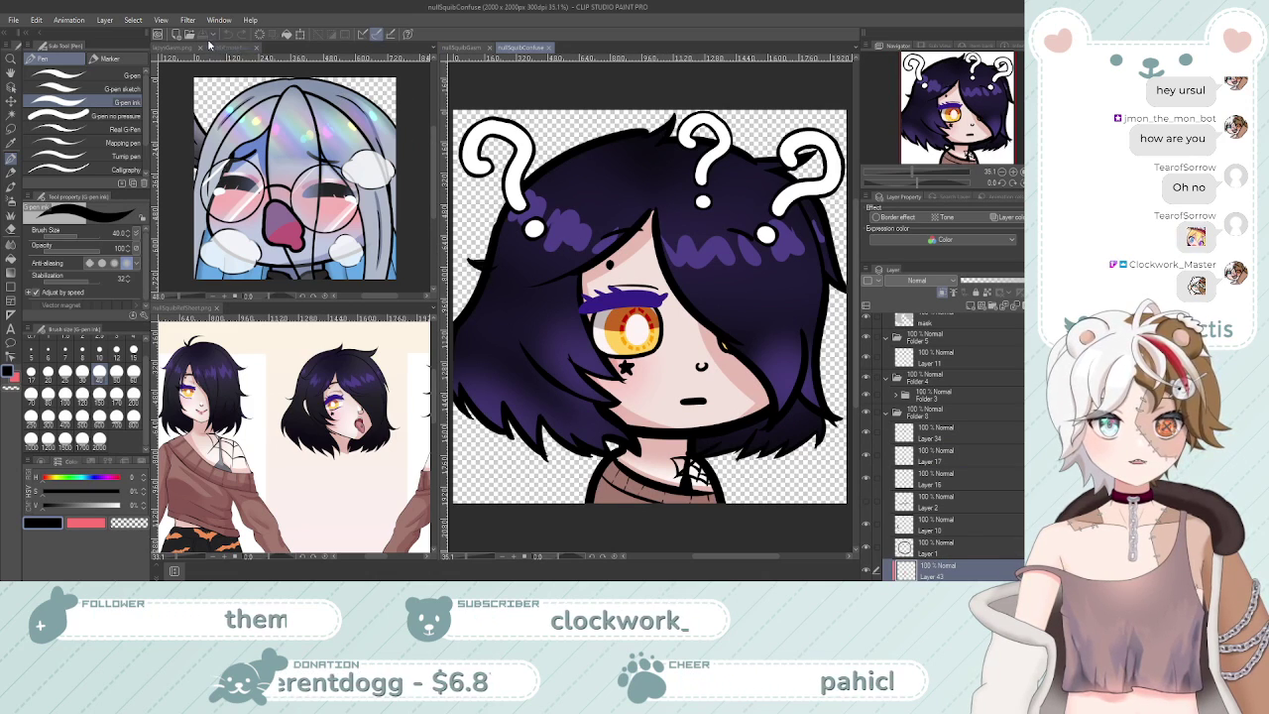
{"action": "left_click", "coordinate": [451, 48]}
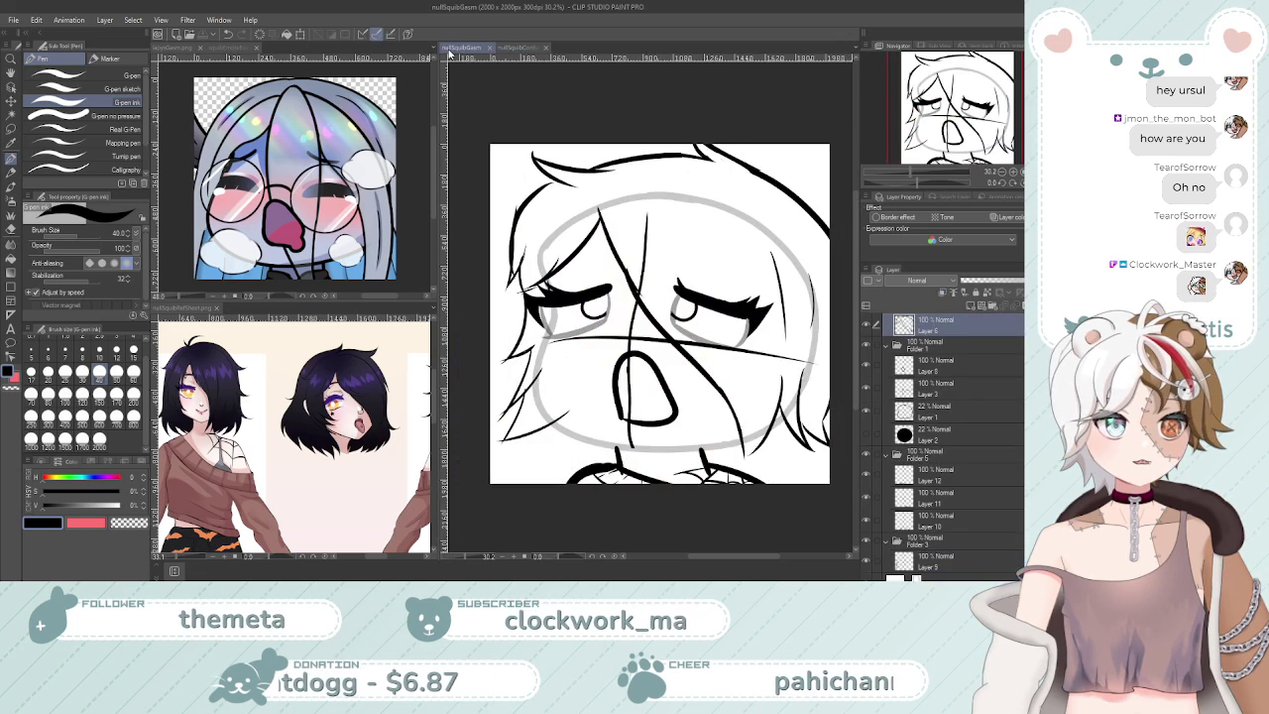
{"action": "left_click", "coordinate": [521, 47]}
{"action": "left_click", "coordinate": [463, 47]}
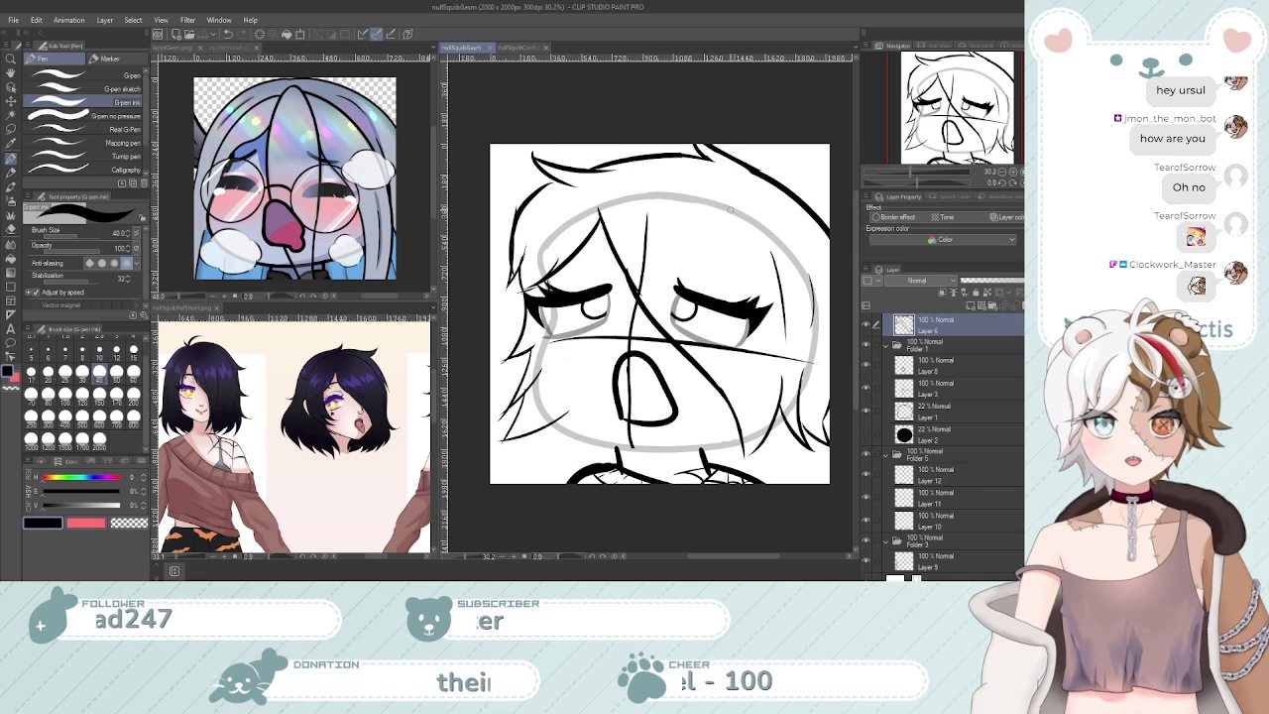
{"action": "scroll", "coordinate": [733, 243], "scroll_direction": "down", "scroll_amount": 2}
{"action": "scroll", "coordinate": [709, 278], "scroll_direction": "up", "scroll_amount": 2}
{"action": "scroll", "coordinate": [700, 279], "scroll_direction": "up", "scroll_amount": 2}
{"action": "scroll", "coordinate": [654, 218], "scroll_direction": "down", "scroll_amount": 3}
{"action": "scroll", "coordinate": [614, 159], "scroll_direction": "up", "scroll_amount": 2}
{"action": "scroll", "coordinate": [566, 94], "scroll_direction": "down", "scroll_amount": 2}
{"action": "left_click", "coordinate": [518, 47]}
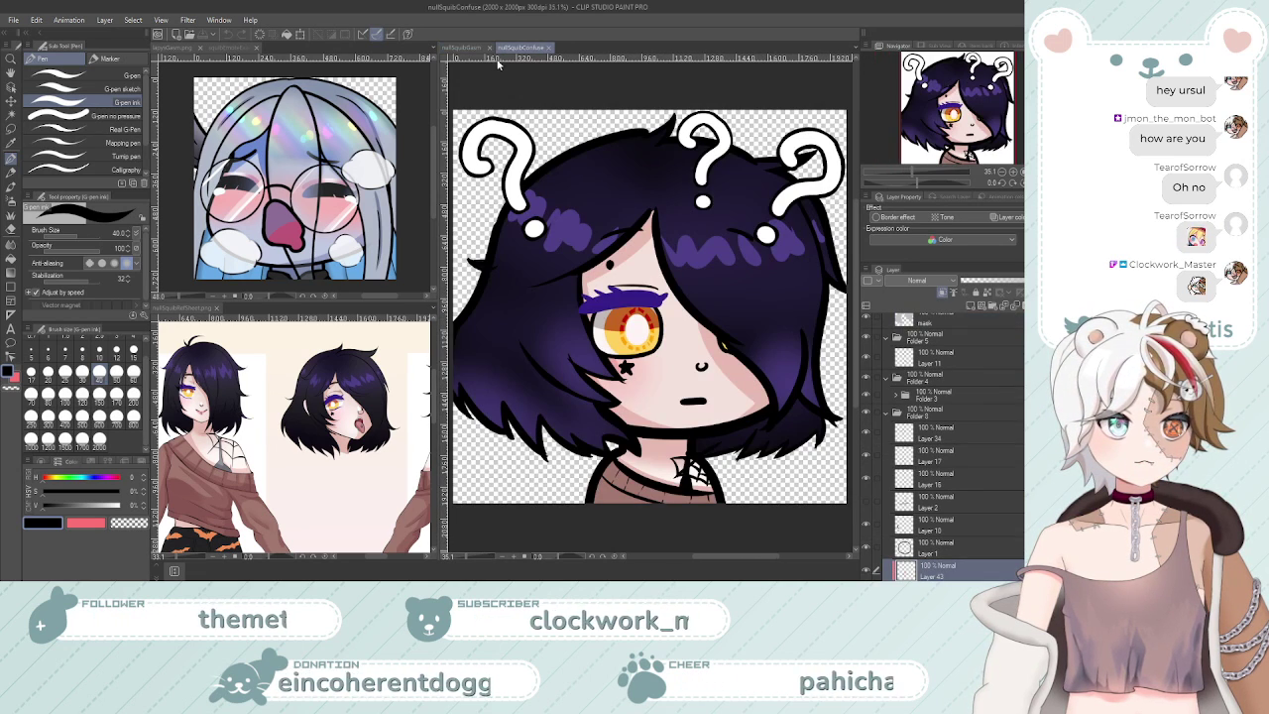
{"action": "left_click", "coordinate": [463, 48]}
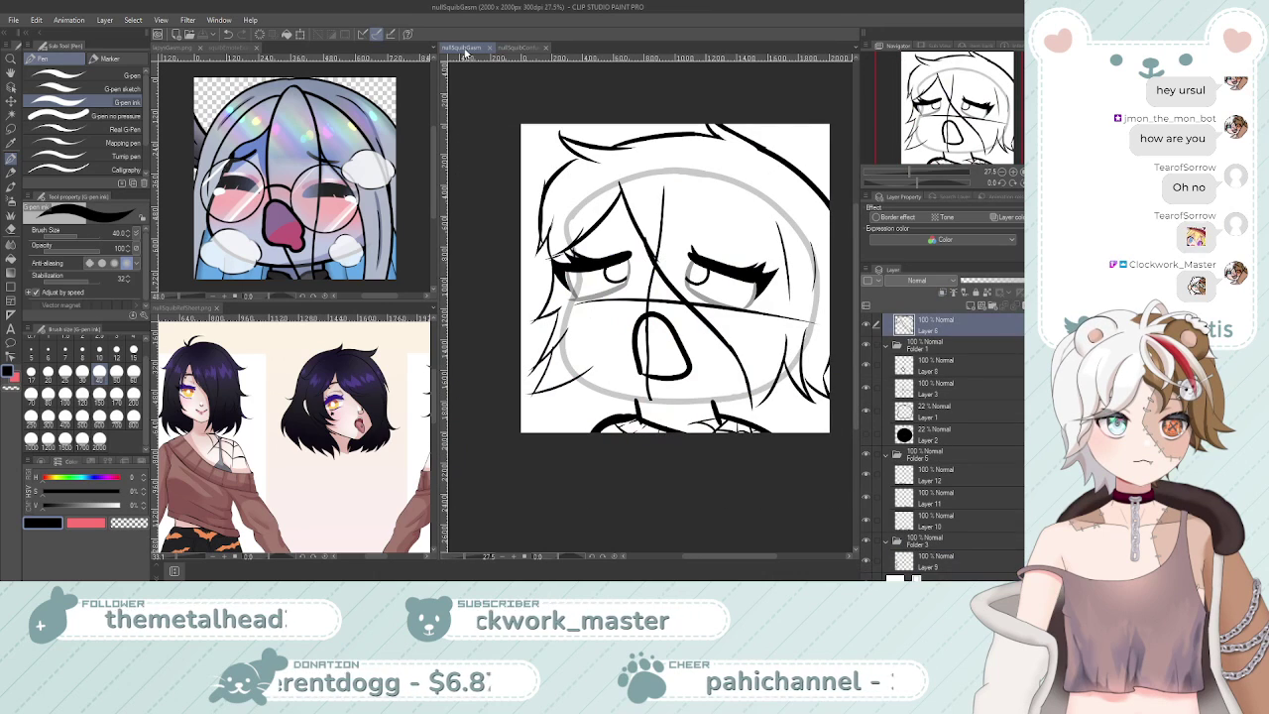
Compare the sketch with the finished emote again, and repeatedly hide and show Layer 9 in Folder 3 to identify its contents
{"action": "left_click", "coordinate": [517, 48]}
{"action": "left_click", "coordinate": [463, 48]}
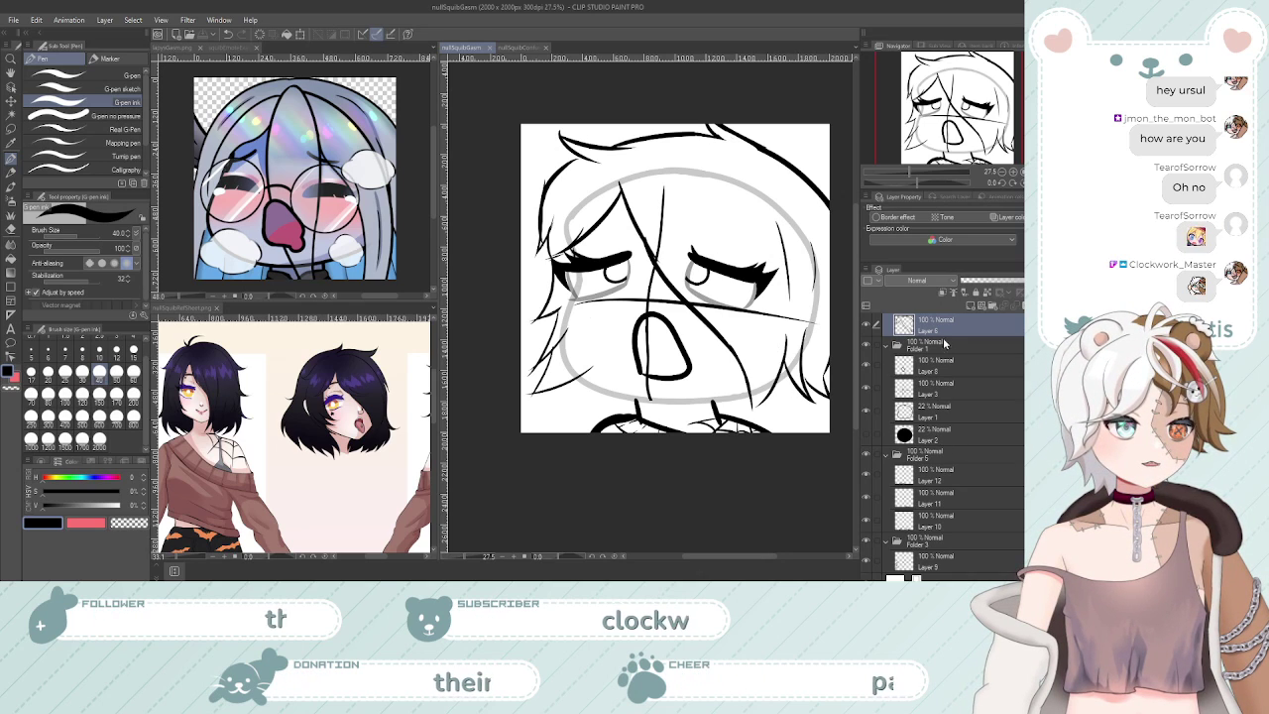
{"action": "scroll", "coordinate": [942, 502], "scroll_direction": "down", "scroll_amount": 1}
{"action": "left_click", "coordinate": [920, 550]}
{"action": "left_click", "coordinate": [870, 547]}
{"action": "left_click", "coordinate": [870, 547]}
{"action": "left_click", "coordinate": [870, 547]}
{"action": "left_click", "coordinate": [870, 547]}
{"action": "left_click", "coordinate": [870, 547]}
{"action": "left_click", "coordinate": [870, 547]}
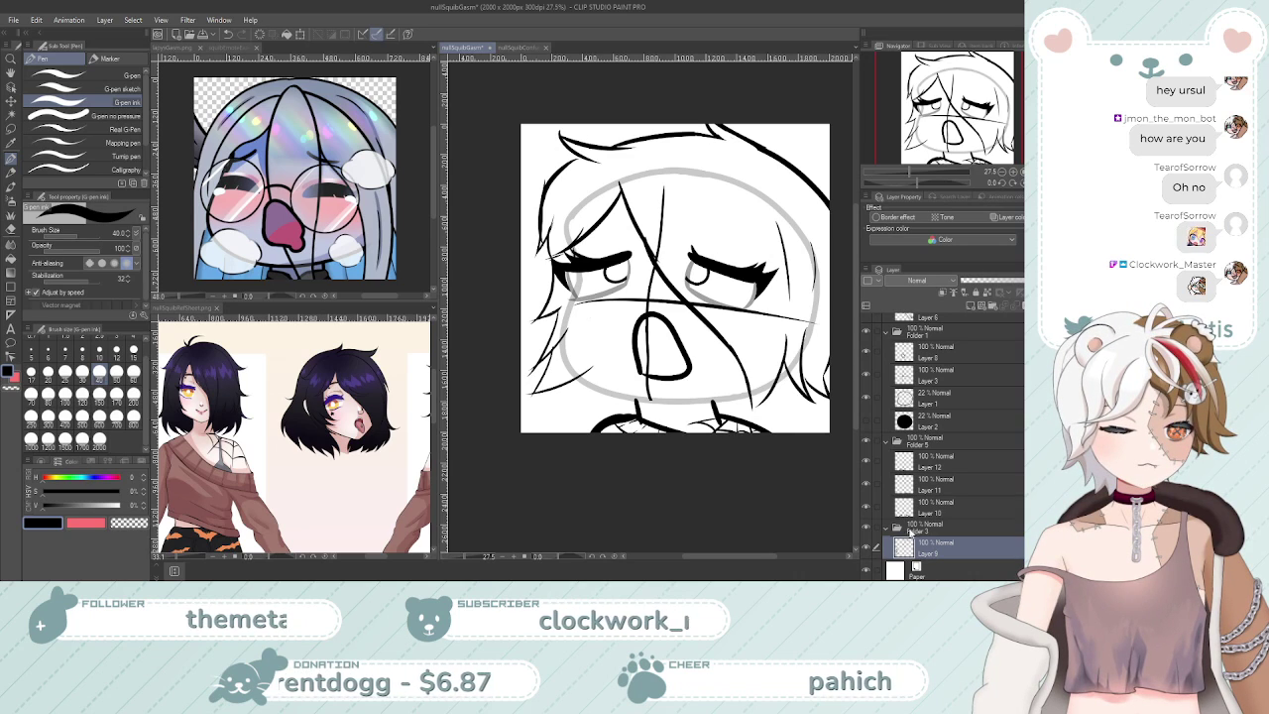
Select Folder 1, Folder 2 and Folder 3 together, leaving Folder 4 out of the selection
{"action": "left_click", "coordinate": [931, 532]}
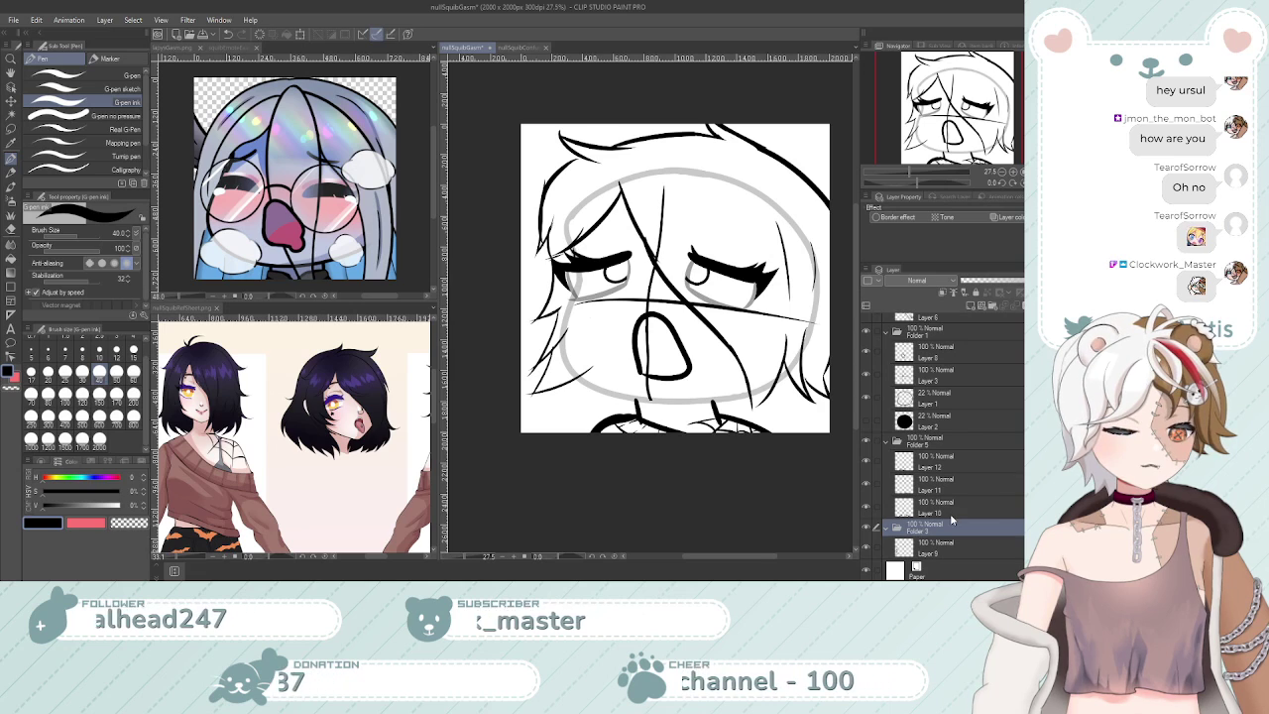
{"action": "scroll", "coordinate": [923, 438], "scroll_direction": "up", "scroll_amount": 2}
{"action": "left_click", "coordinate": [920, 424]}
{"action": "scroll", "coordinate": [920, 430], "scroll_direction": "up", "scroll_amount": 2}
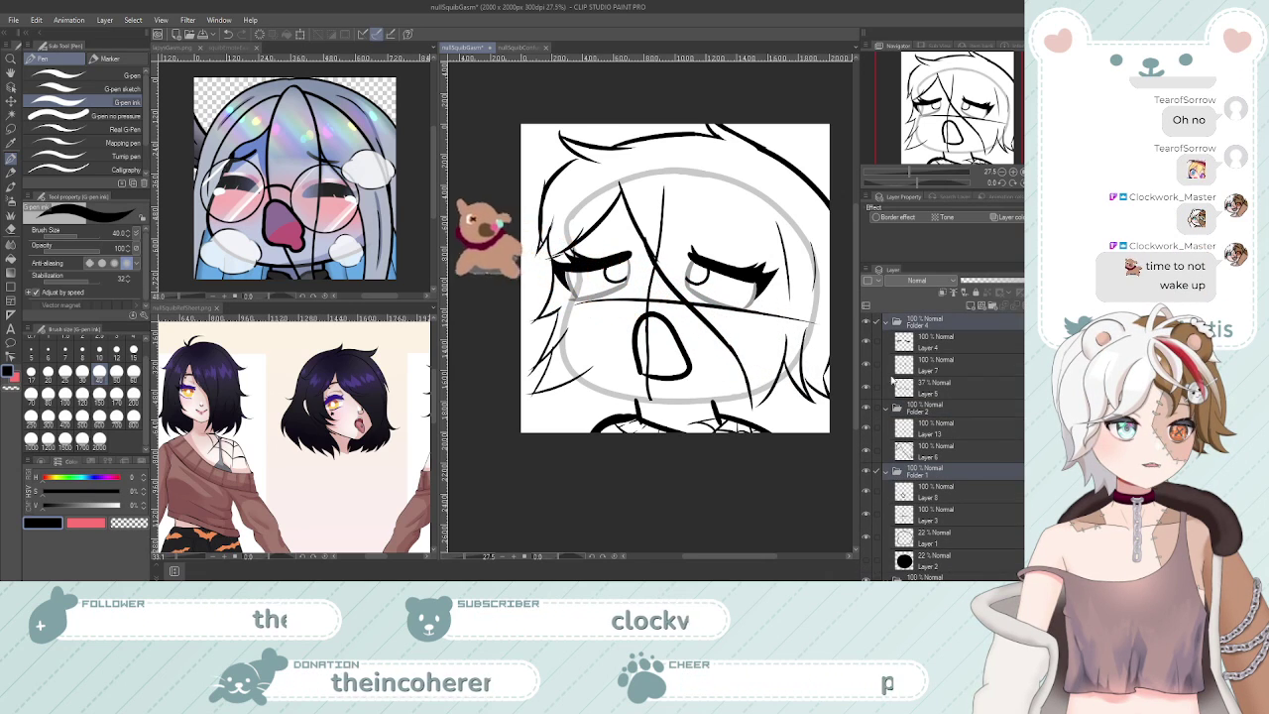
{"action": "left_click", "coordinate": [933, 327], "text": "ctrl"}
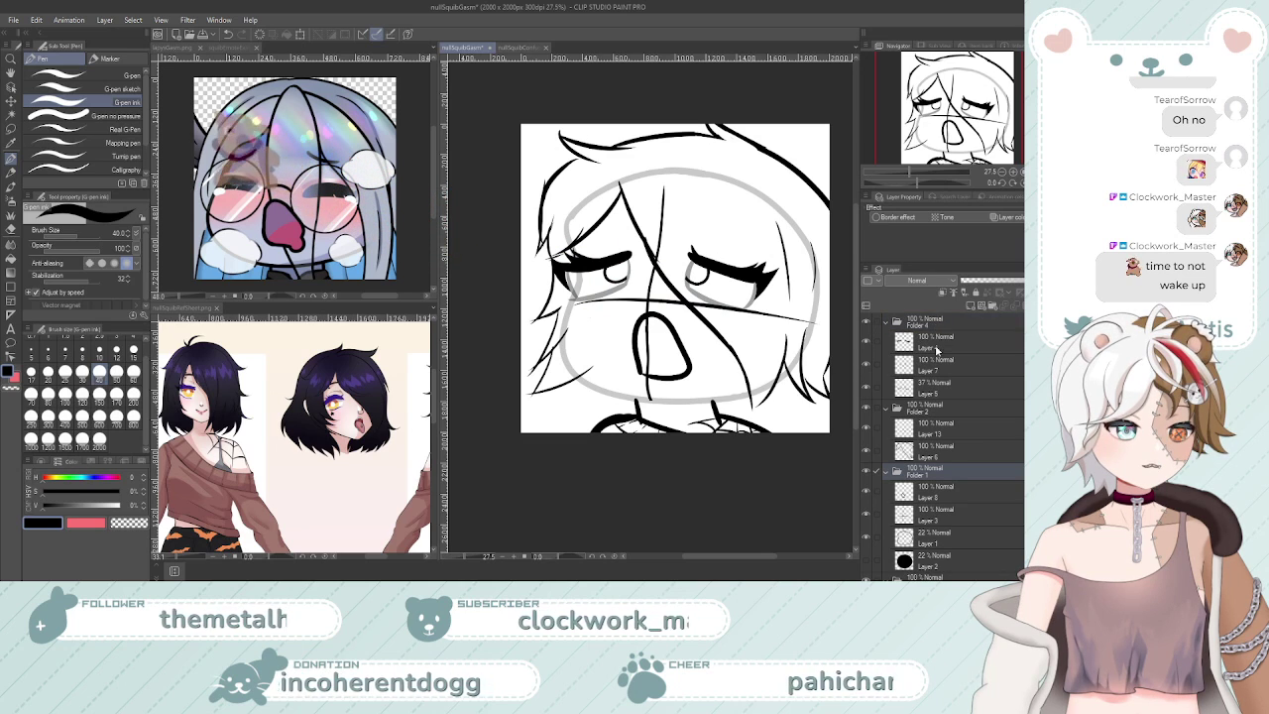
{"action": "left_click", "coordinate": [930, 408], "text": "ctrl"}
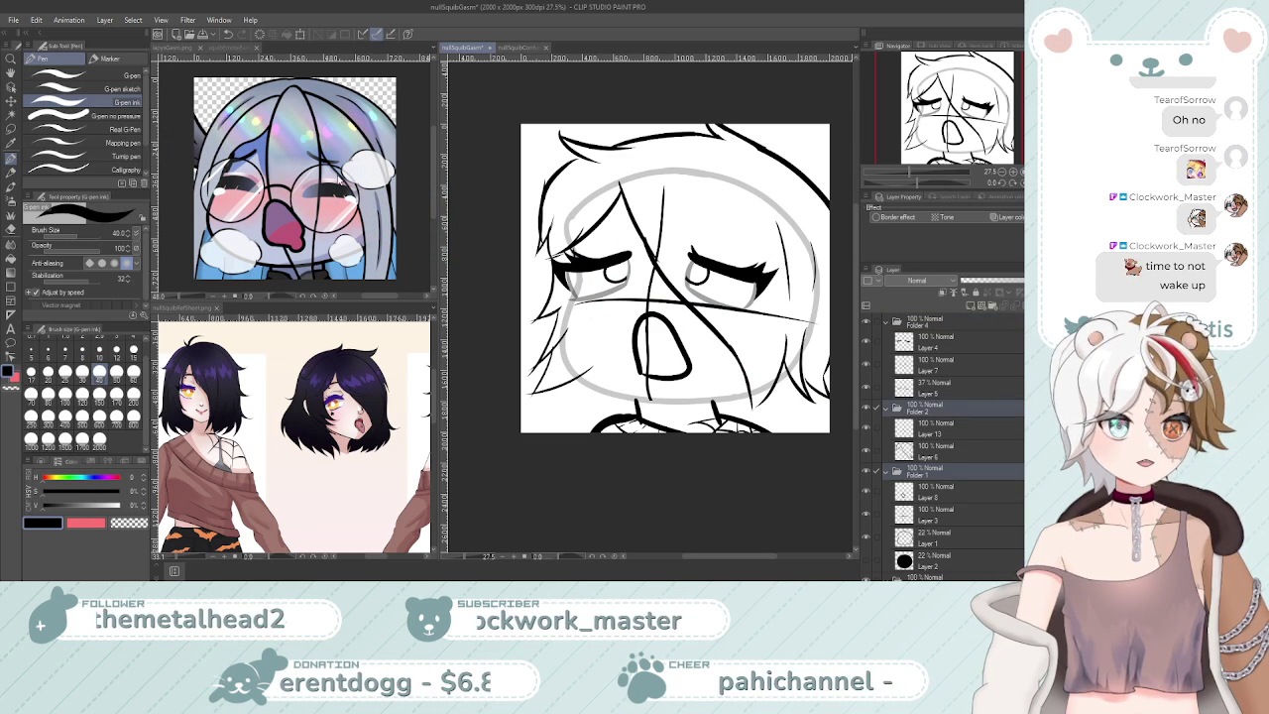
Try squashing the selected head folders vertically, and check the proportions against the finished emote
{"action": "left_click", "coordinate": [300, 34]}
{"action": "scroll", "coordinate": [660, 296], "scroll_direction": "up", "scroll_amount": 2}
{"action": "scroll", "coordinate": [620, 351], "scroll_direction": "down", "scroll_amount": 4}
{"action": "scroll", "coordinate": [666, 347], "scroll_direction": "up", "scroll_amount": 3}
{"action": "mouse_move", "coordinate": [650, 434]}
{"action": "left_mouse_down"}
{"action": "mouse_move", "coordinate": [651, 408]}
{"action": "mouse_move", "coordinate": [650, 422]}
{"action": "left_mouse_up"}
{"action": "key", "text": "ctrl+z"}
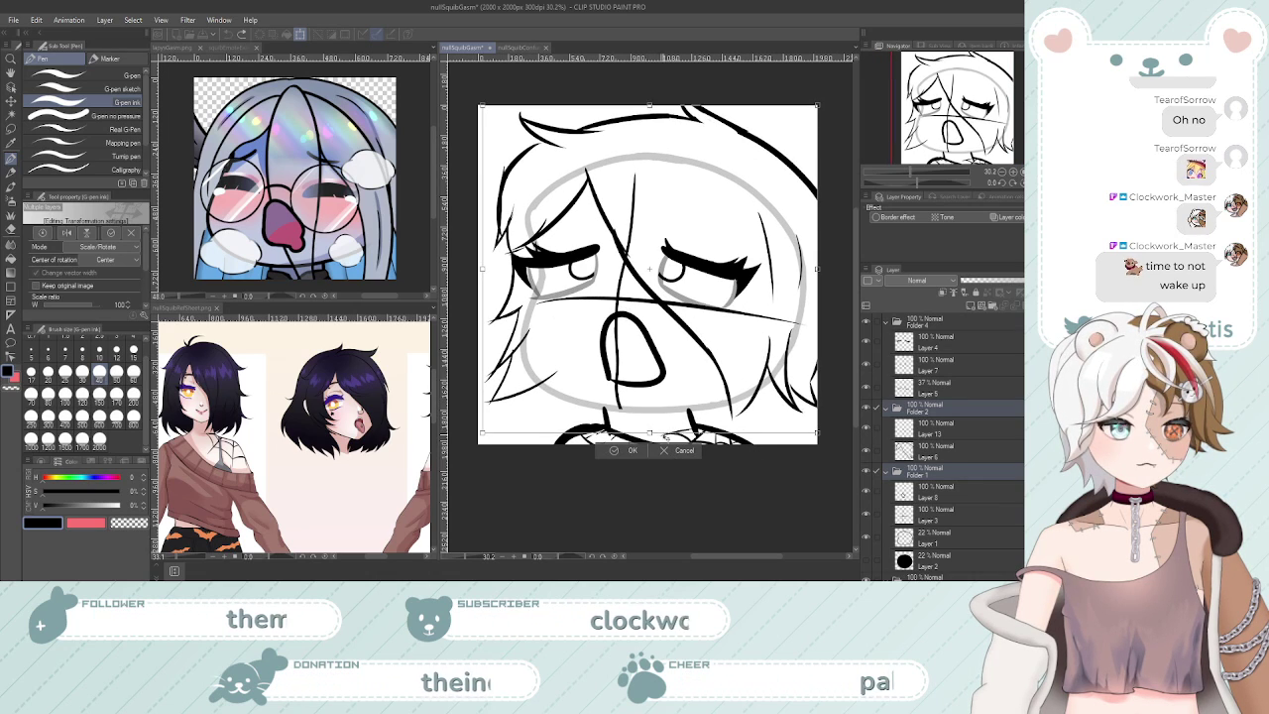
{"action": "left_click_drag", "start_coordinate": [651, 433], "coordinate": [651, 421]}
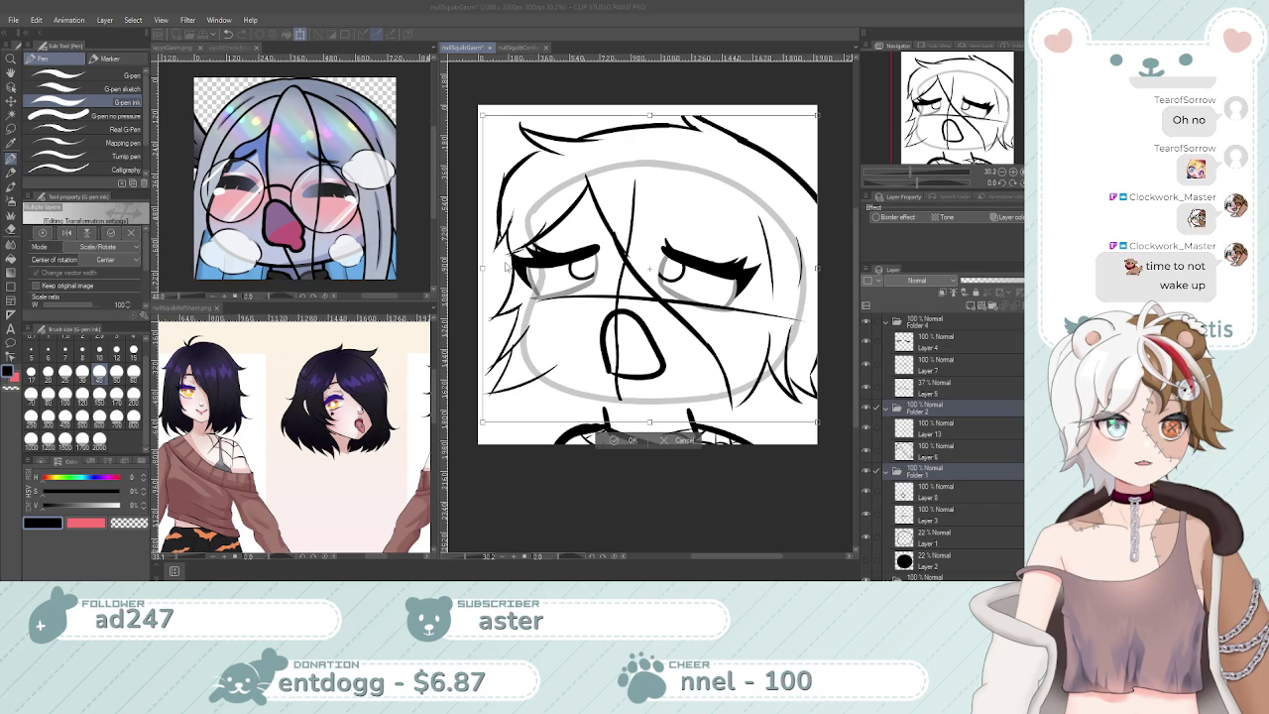
{"action": "left_click", "coordinate": [516, 47]}
{"action": "left_click", "coordinate": [462, 48]}
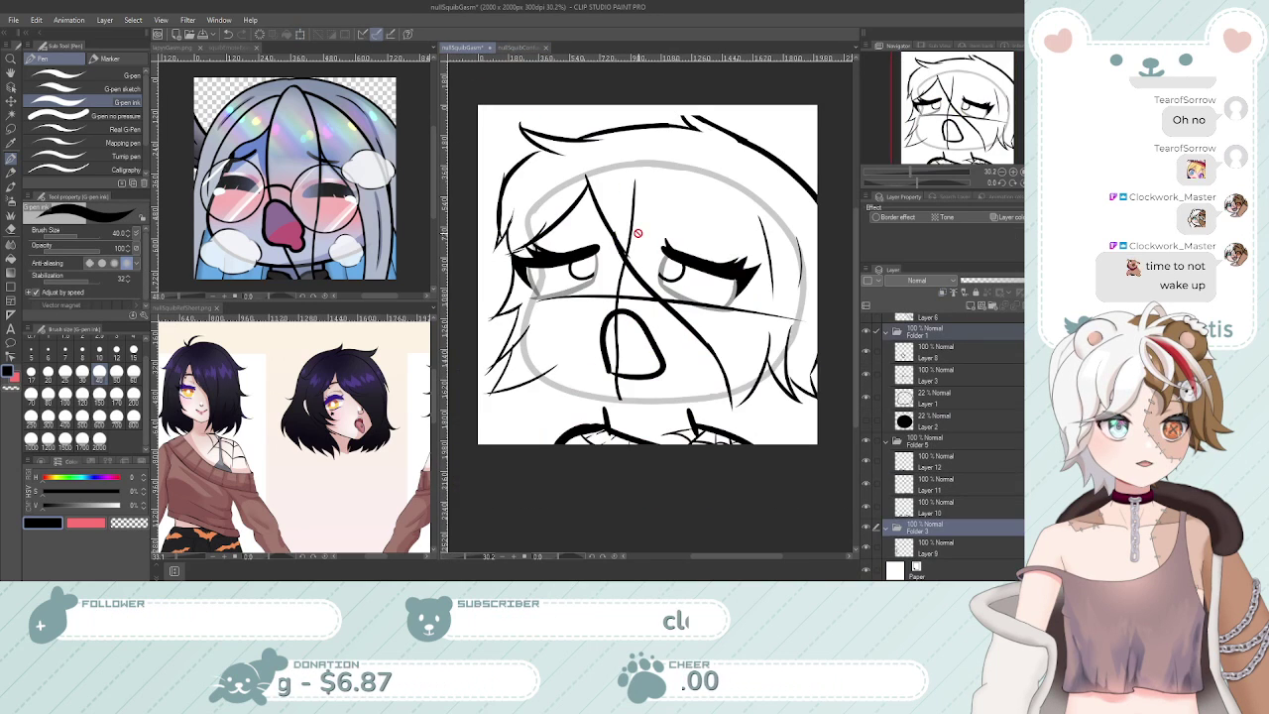
Squash Folders 1, 2 and 3 slightly in height about their centre, keeping the full width
{"action": "key", "text": "ctrl+t"}
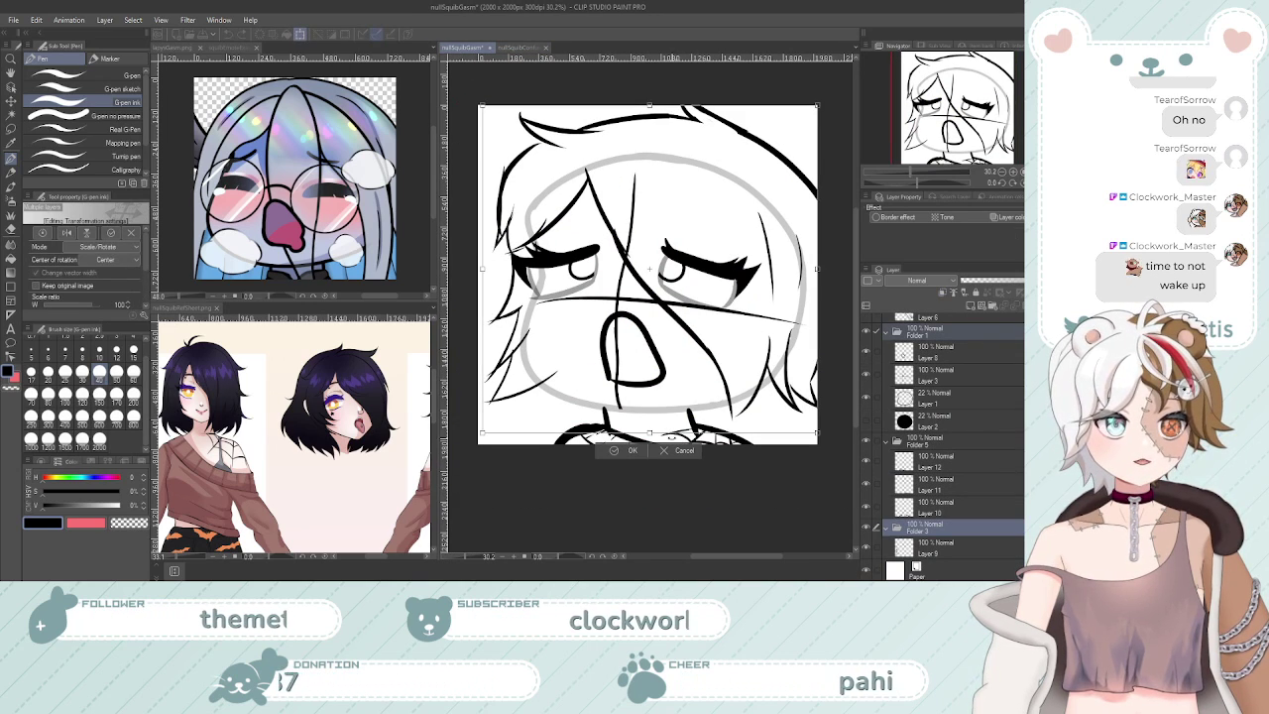
{"action": "left_click_drag", "start_coordinate": [649, 433], "coordinate": [650, 426]}
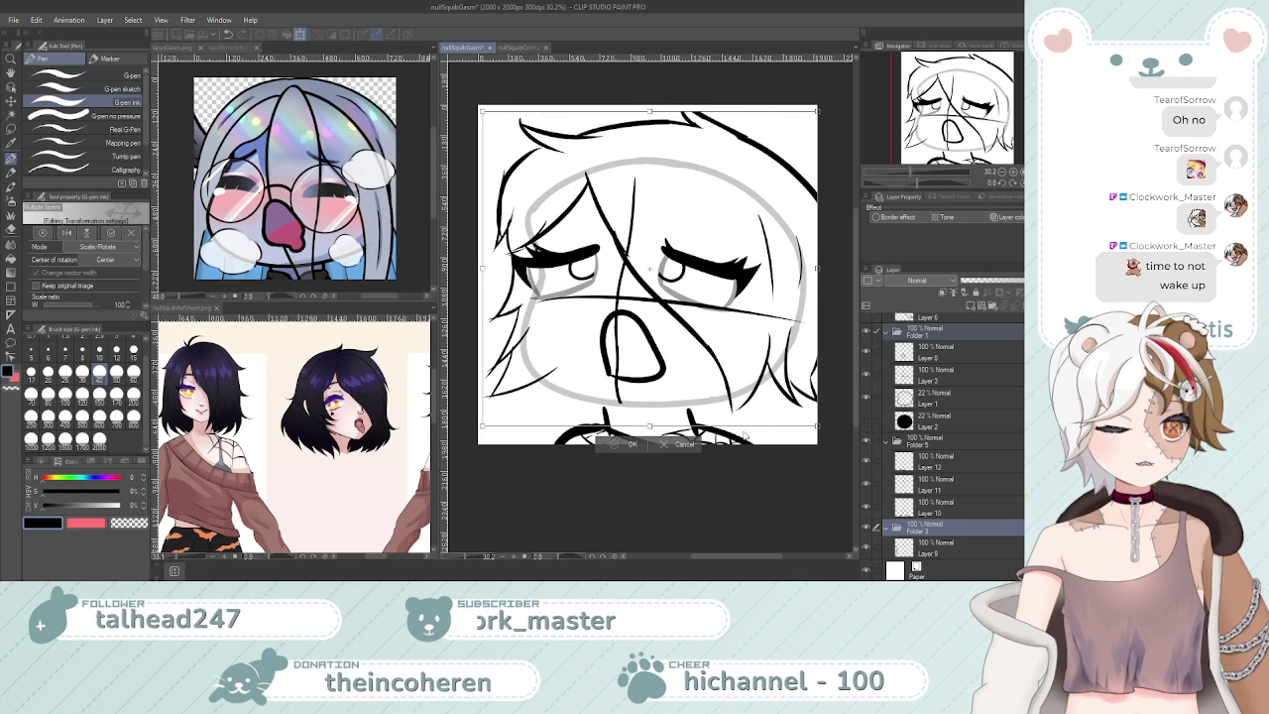
{"action": "key", "text": "Return"}
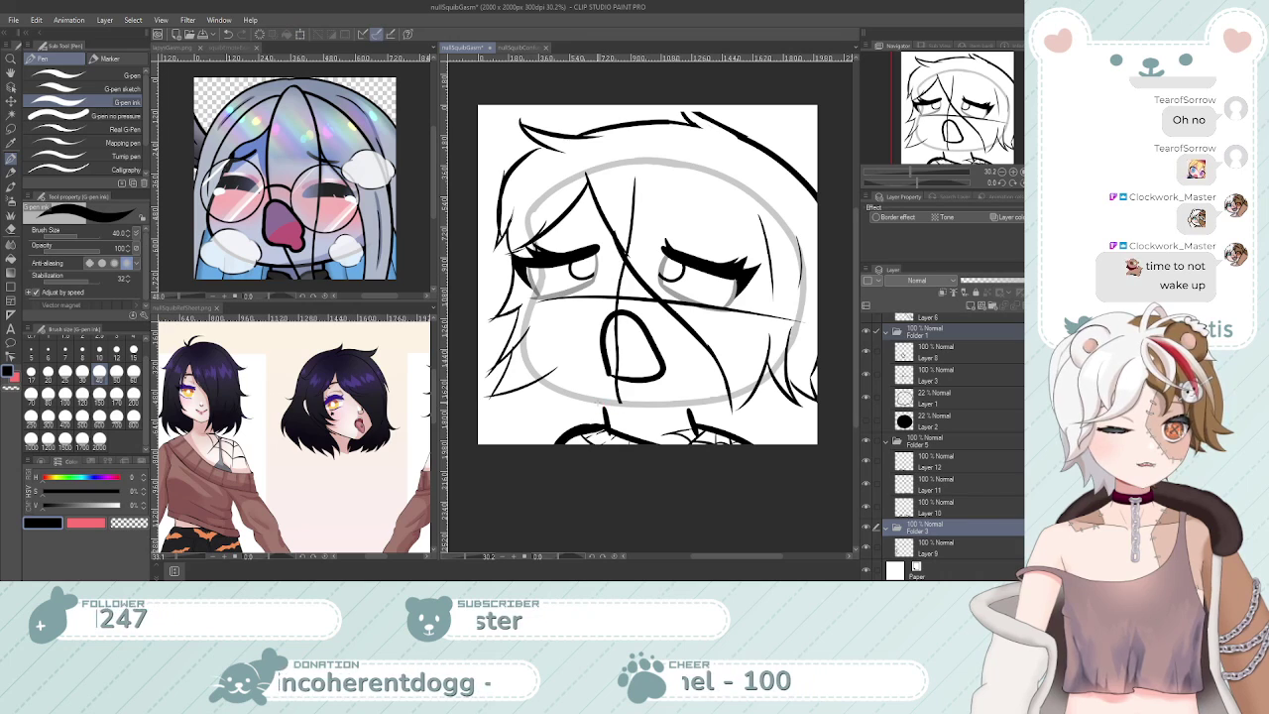
Move Folder 1, with the face oval, guidelines and mouth, slightly upward
{"action": "left_click", "coordinate": [597, 401], "text": "ctrl+shift"}
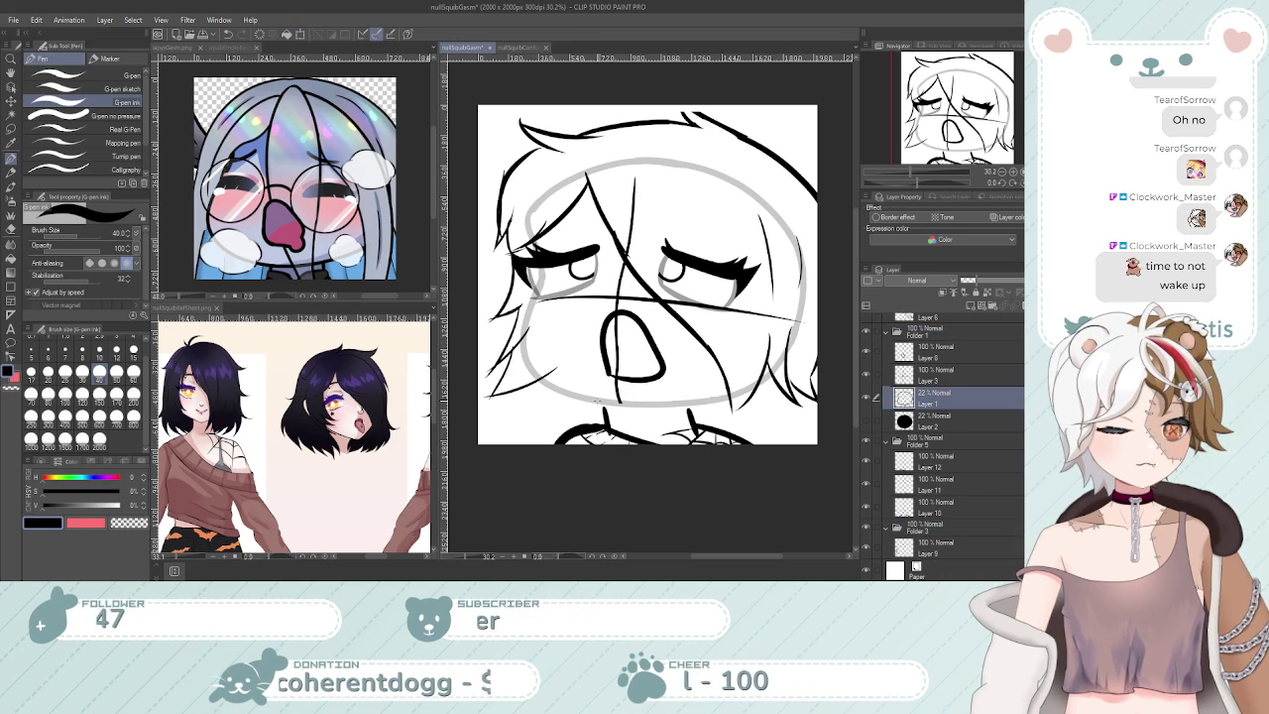
{"action": "left_click", "coordinate": [931, 331]}
{"action": "key", "text": "ctrl+t"}
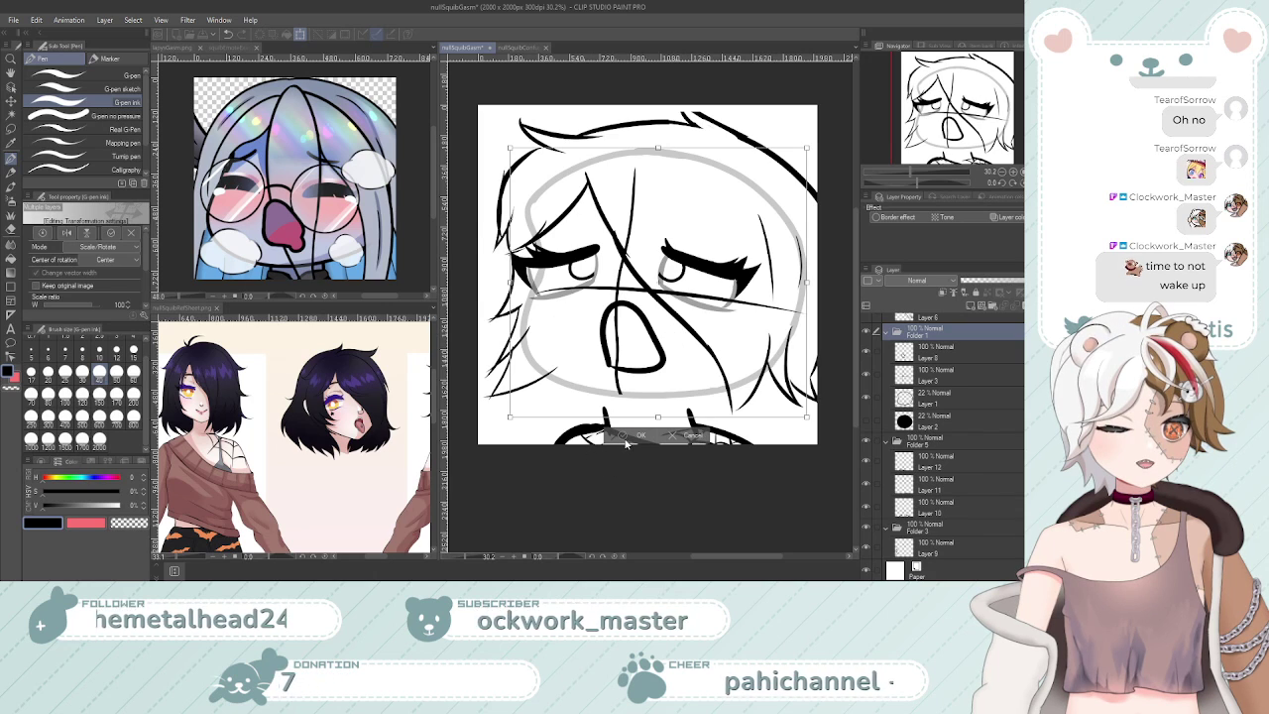
{"action": "key", "text": "Return"}
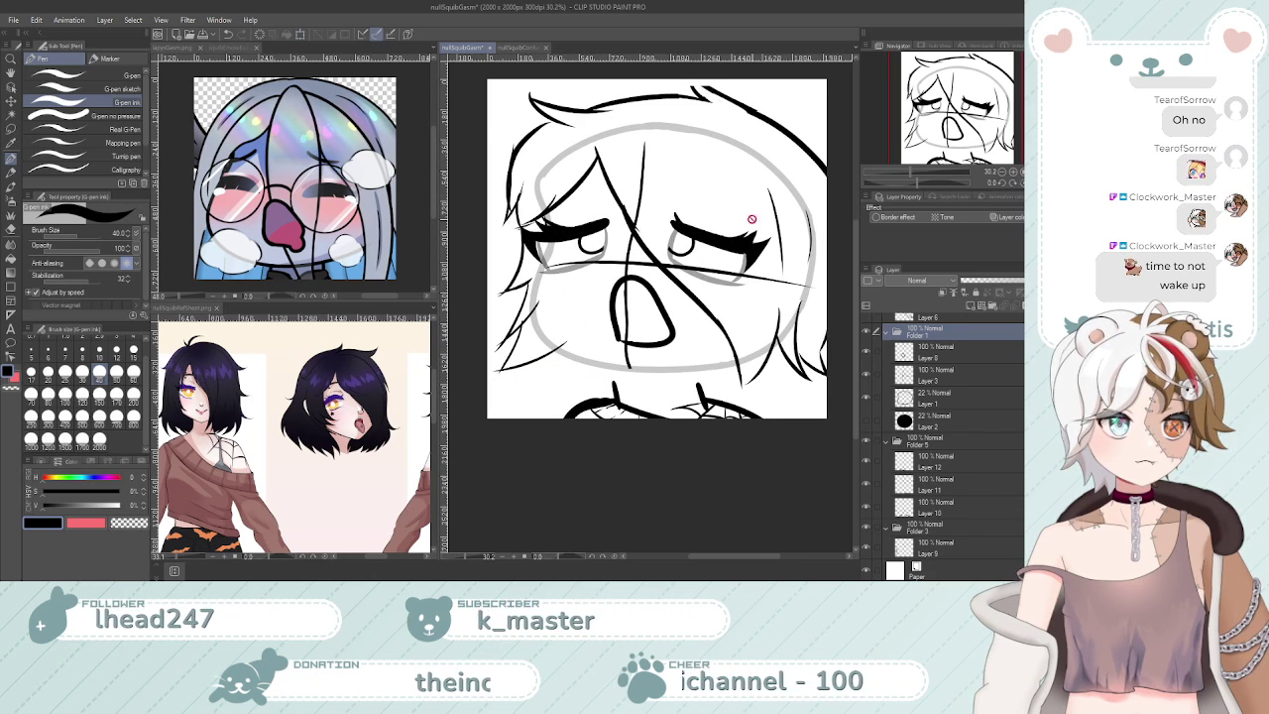
Add Folder 2 and Folder 3 to the Folder 1 selection
{"action": "scroll", "coordinate": [956, 369], "scroll_direction": "up", "scroll_amount": 4}
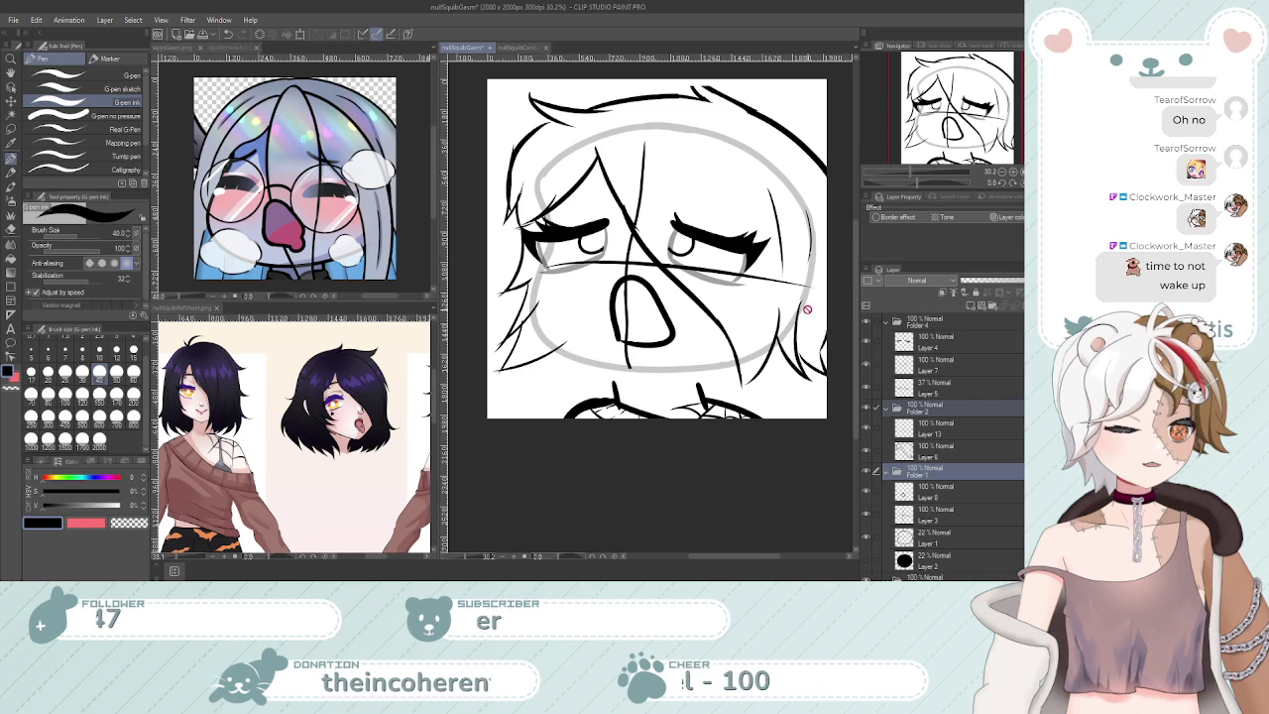
{"action": "scroll", "coordinate": [814, 302], "scroll_direction": "down", "scroll_amount": 5}
{"action": "scroll", "coordinate": [970, 417], "scroll_direction": "down", "scroll_amount": 4}
{"action": "left_click", "coordinate": [946, 532], "text": "ctrl"}
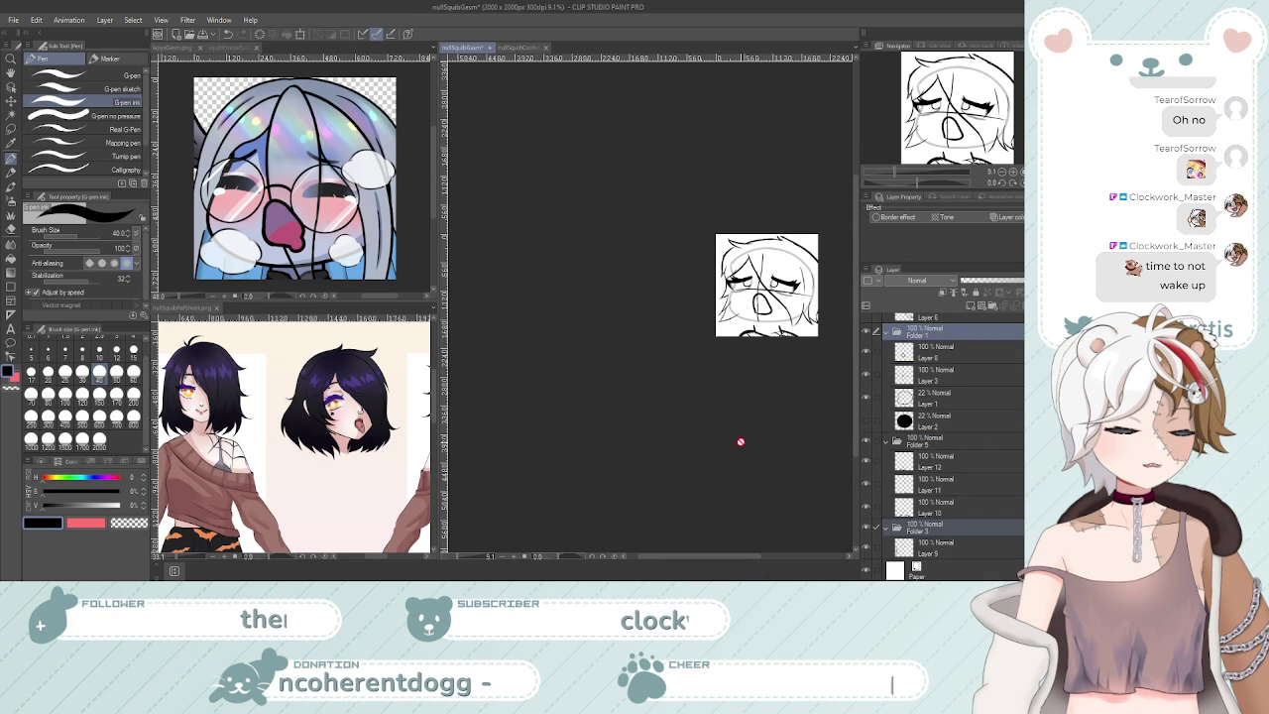
{"action": "scroll", "coordinate": [812, 267], "scroll_direction": "up", "scroll_amount": 2}
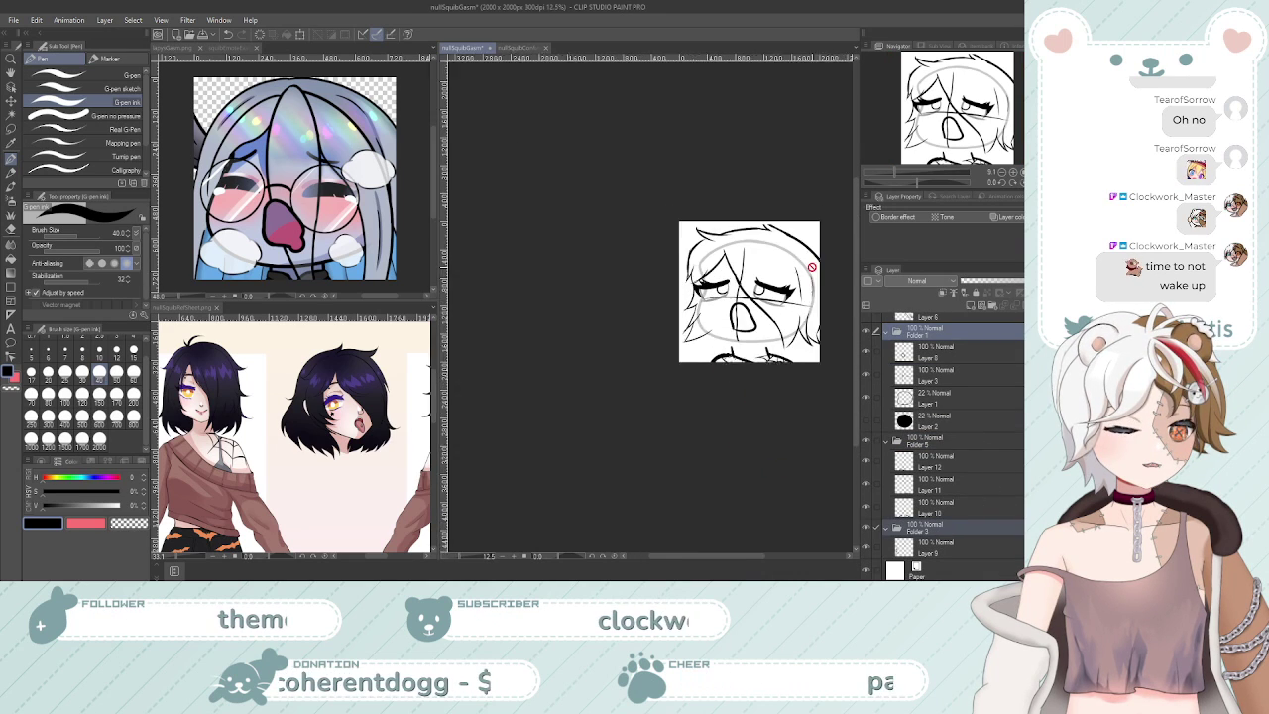
Try moving Folders 1, 2 and 3 downward together toward the shoulders
{"action": "left_click", "coordinate": [301, 34]}
{"action": "scroll", "coordinate": [678, 275], "scroll_direction": "down", "scroll_amount": 1}
{"action": "scroll", "coordinate": [749, 284], "scroll_direction": "up", "scroll_amount": 2}
{"action": "left_click_drag", "start_coordinate": [678, 295], "coordinate": [734, 351]}
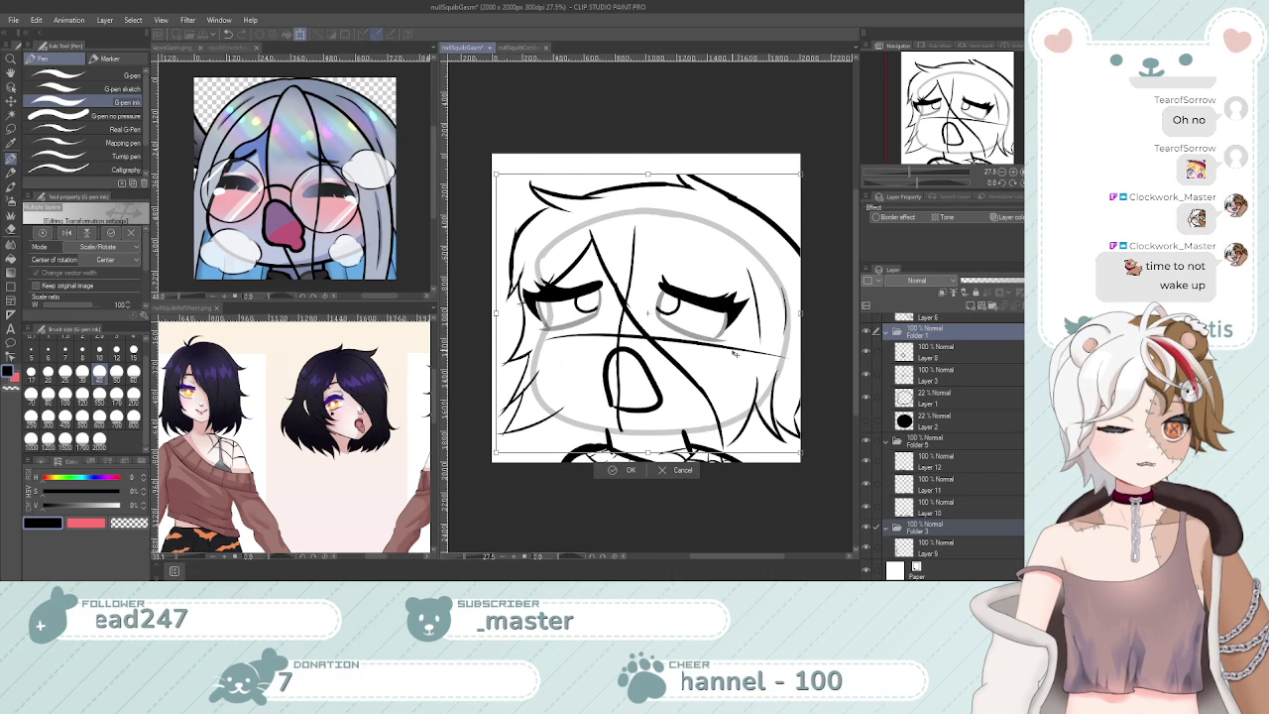
{"action": "key", "text": "Return"}
Include Folder 4 in the selection and move all four head folders down together, closer to the shoulders
{"action": "scroll", "coordinate": [960, 429], "scroll_direction": "up", "scroll_amount": 3}
{"action": "scroll", "coordinate": [960, 429], "scroll_direction": "up", "scroll_amount": 2}
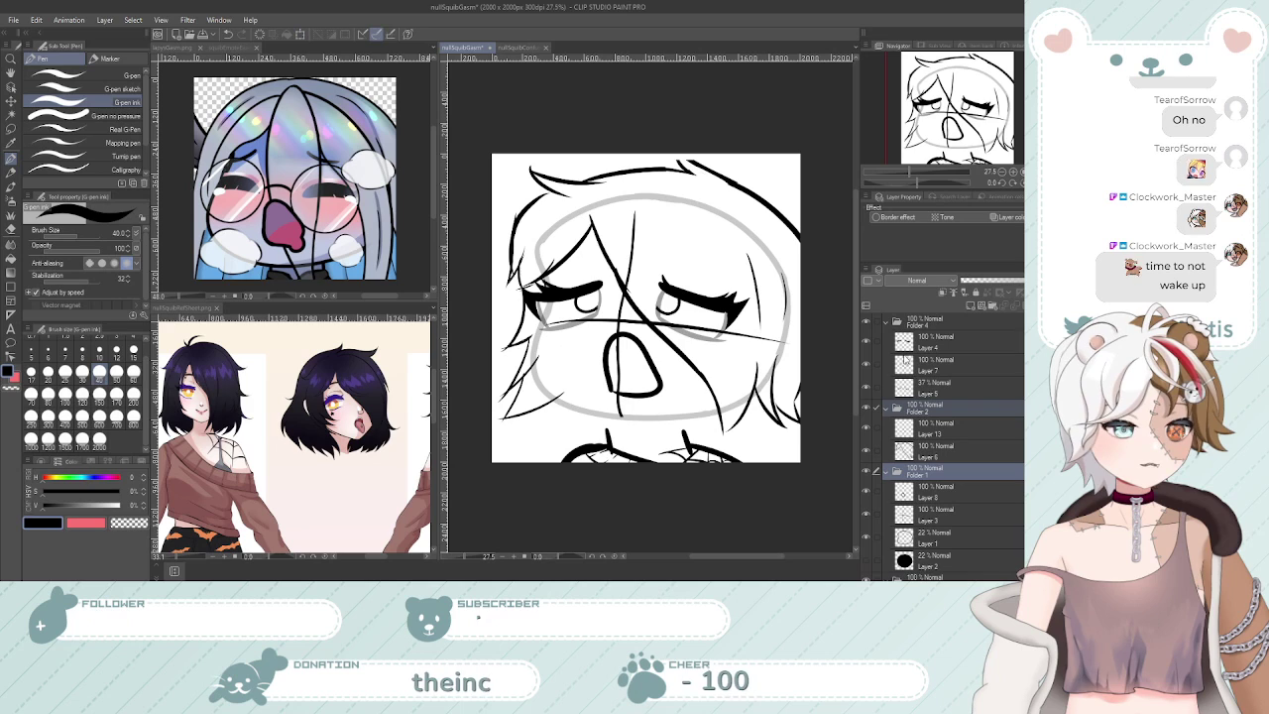
{"action": "key", "text": "ctrl+t"}
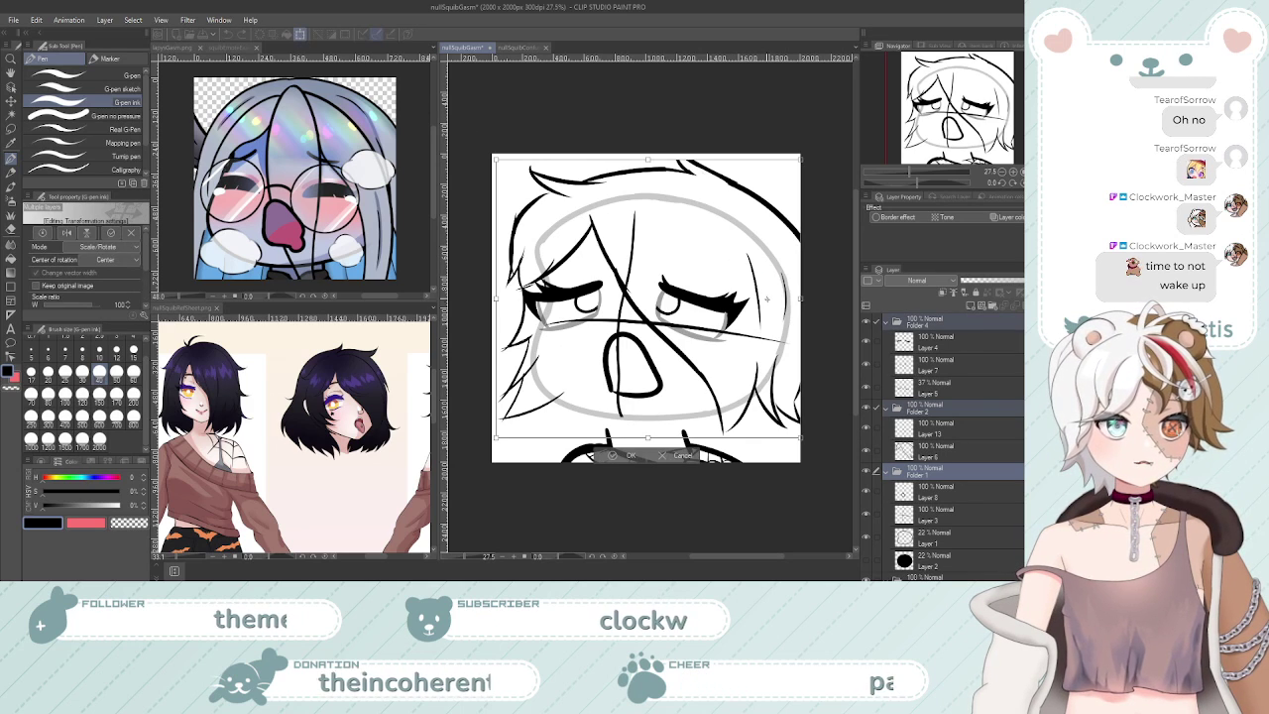
{"action": "mouse_move", "coordinate": [745, 307]}
{"action": "left_mouse_down"}
{"action": "mouse_move", "coordinate": [739, 379]}
{"action": "mouse_move", "coordinate": [752, 371]}
{"action": "left_mouse_up"}
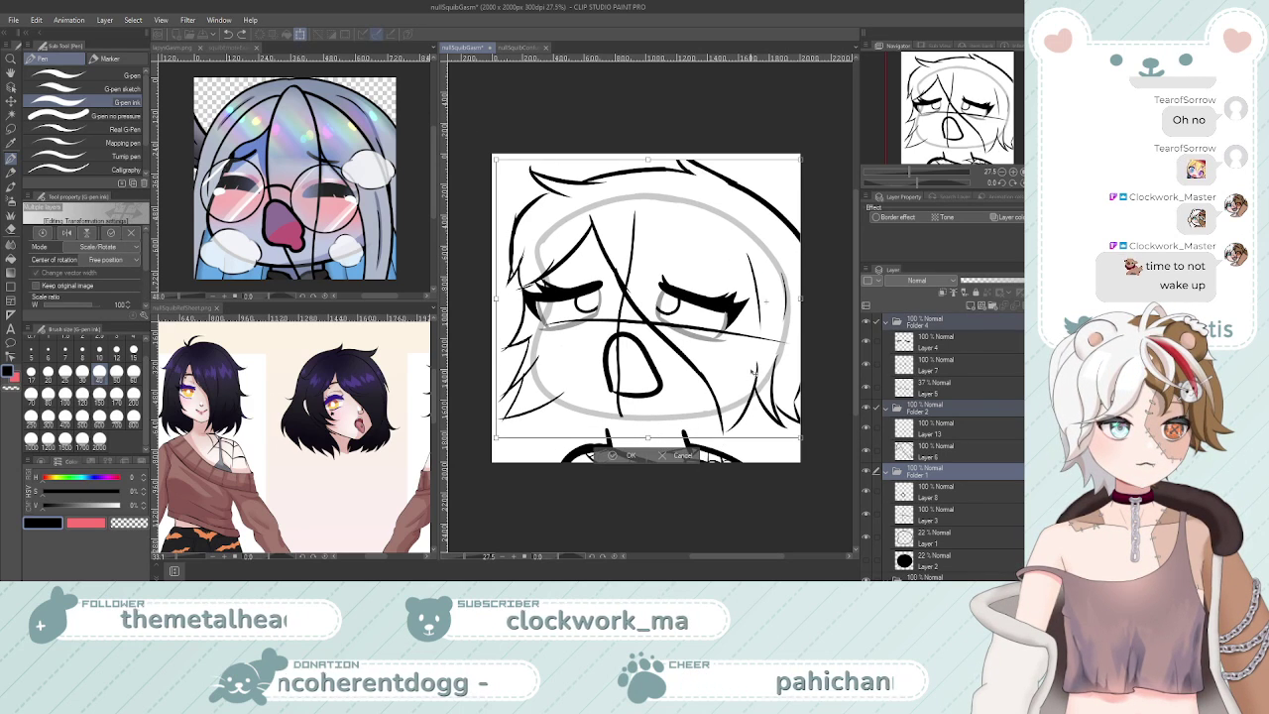
{"action": "left_click_drag", "start_coordinate": [737, 286], "coordinate": [741, 299]}
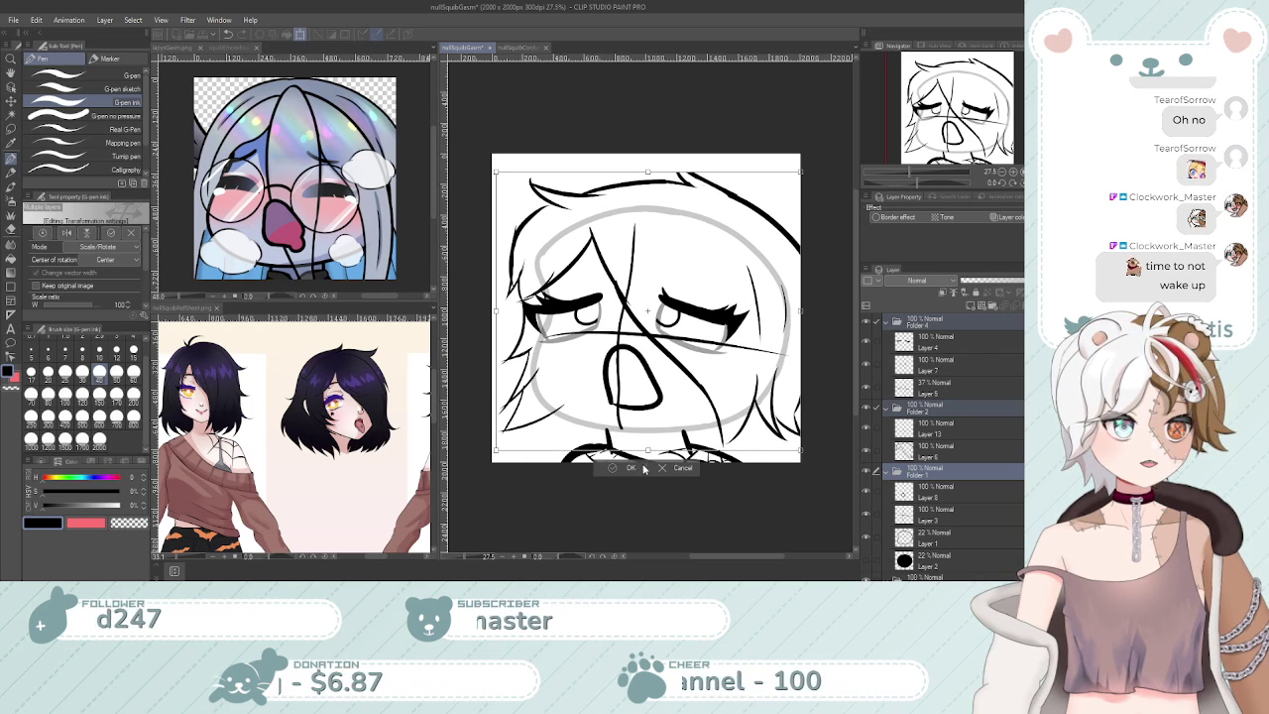
{"action": "left_click", "coordinate": [611, 474]}
{"action": "scroll", "coordinate": [589, 360], "scroll_direction": "down", "scroll_amount": 1}
{"action": "scroll", "coordinate": [589, 360], "scroll_direction": "up", "scroll_amount": 3}
{"action": "scroll", "coordinate": [633, 408], "scroll_direction": "down", "scroll_amount": 4}
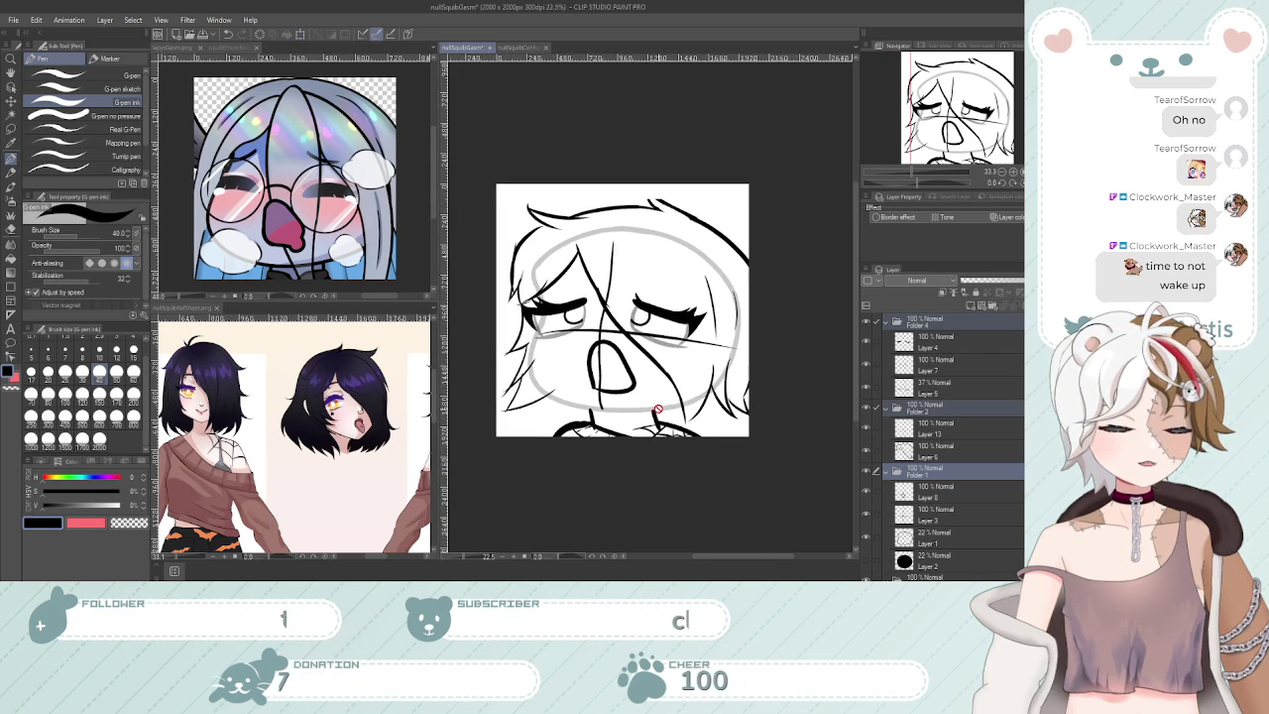
{"action": "scroll", "coordinate": [630, 408], "scroll_direction": "up", "scroll_amount": 3}
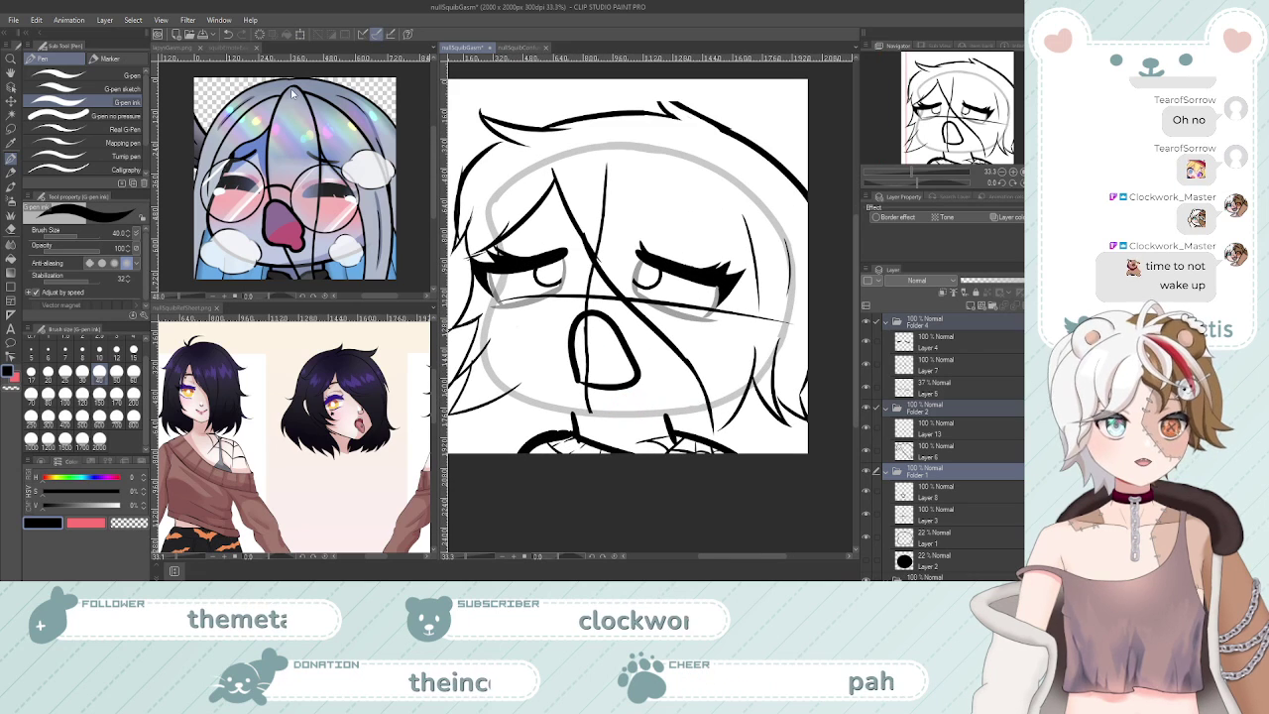
{"action": "key", "text": "ctrl+t"}
{"action": "scroll", "coordinate": [651, 275], "scroll_direction": "down", "scroll_amount": 2}
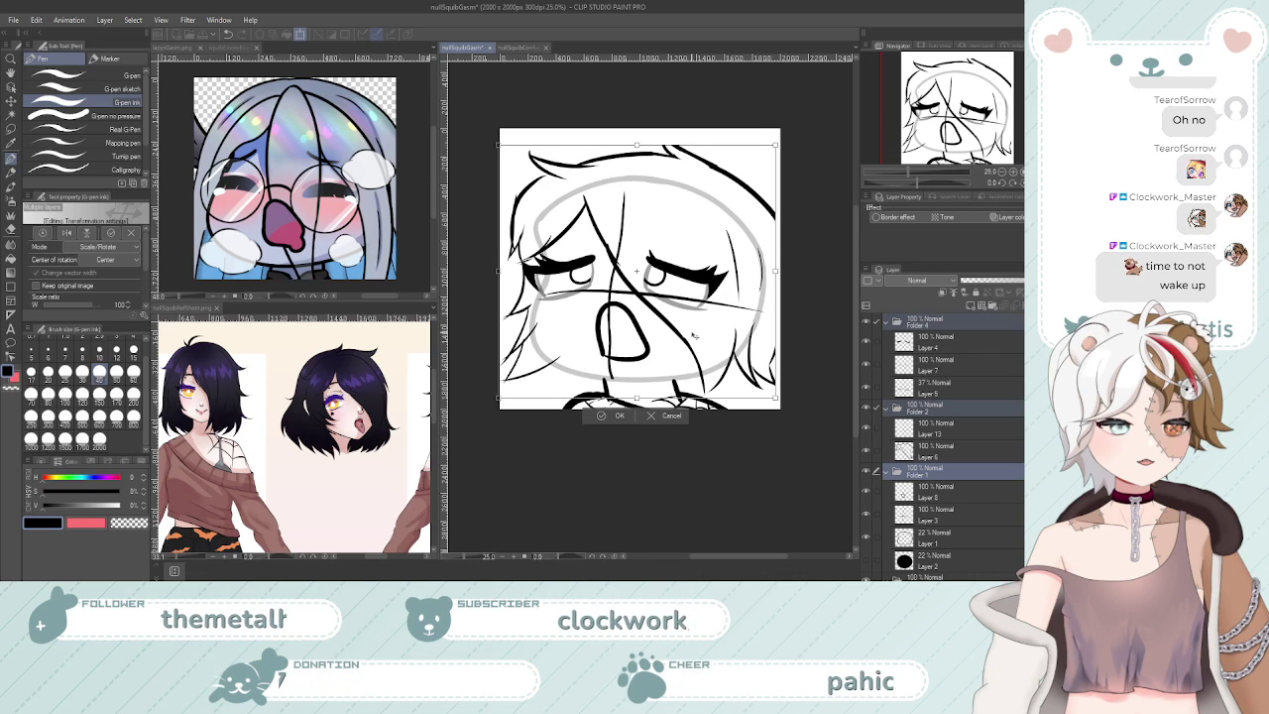
{"action": "left_click", "coordinate": [666, 417]}
Add Folder 5 with the neck and shoulders to the selection and shift the whole character slightly left
{"action": "scroll", "coordinate": [947, 438], "scroll_direction": "down", "scroll_amount": 2}
{"action": "scroll", "coordinate": [947, 439], "scroll_direction": "up", "scroll_amount": 2}
{"action": "scroll", "coordinate": [947, 438], "scroll_direction": "down", "scroll_amount": 3}
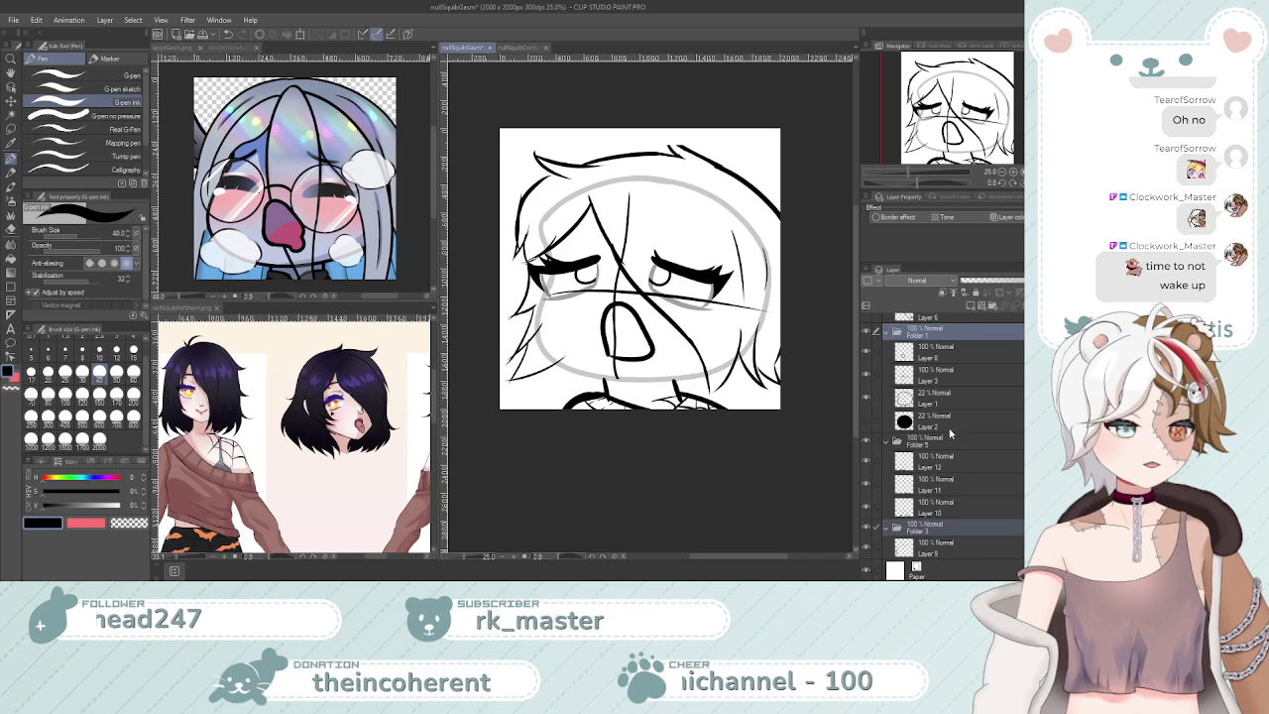
{"action": "key", "text": "ctrl+t"}
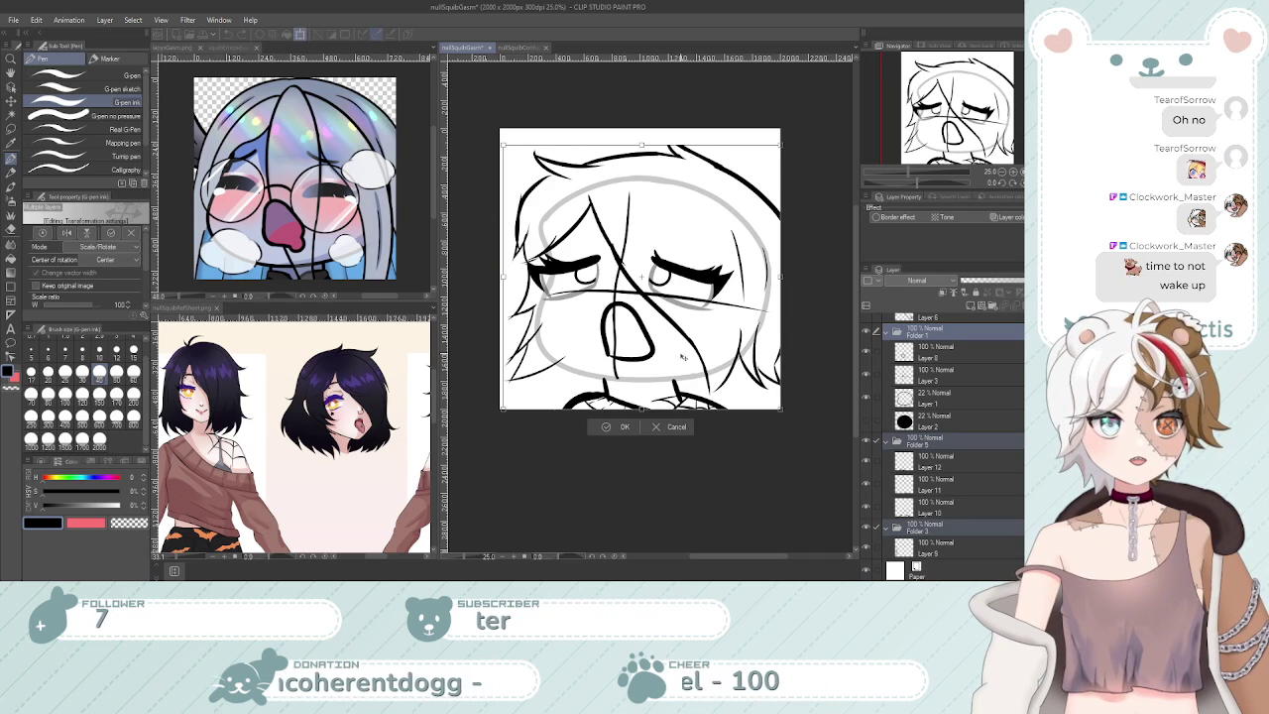
{"action": "left_click_drag", "start_coordinate": [689, 360], "coordinate": [684, 356]}
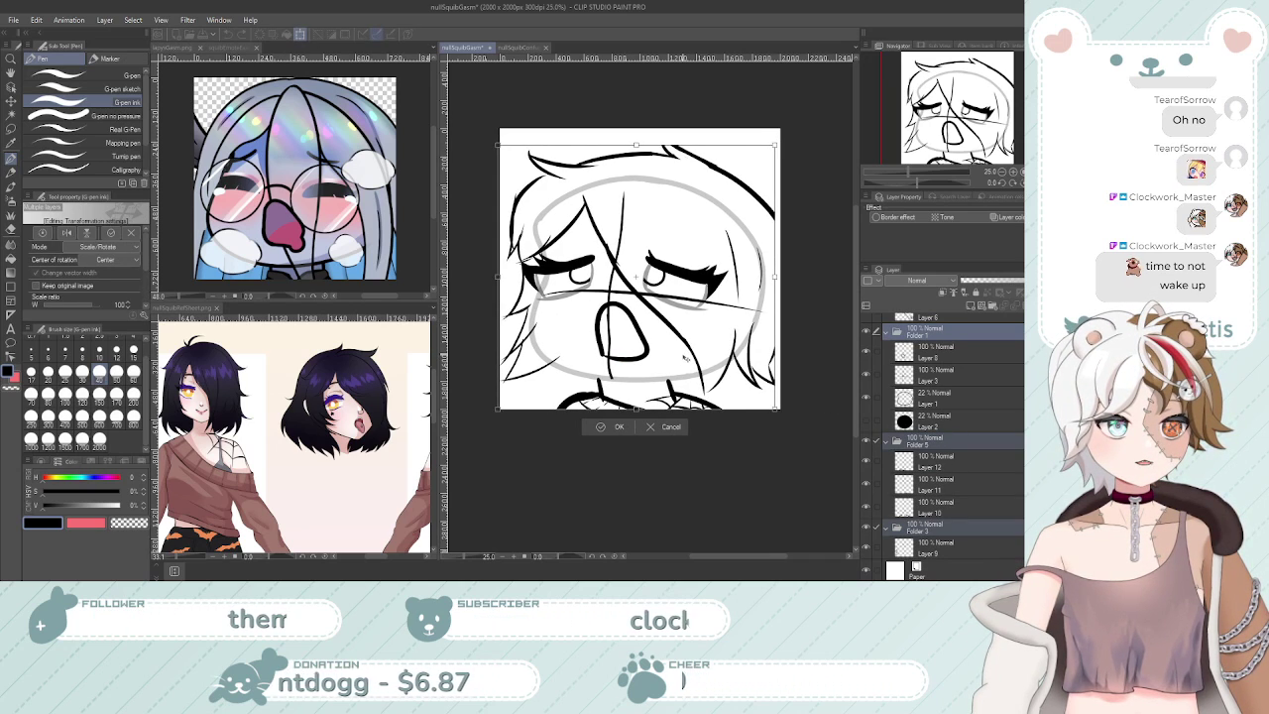
{"action": "left_click", "coordinate": [620, 426]}
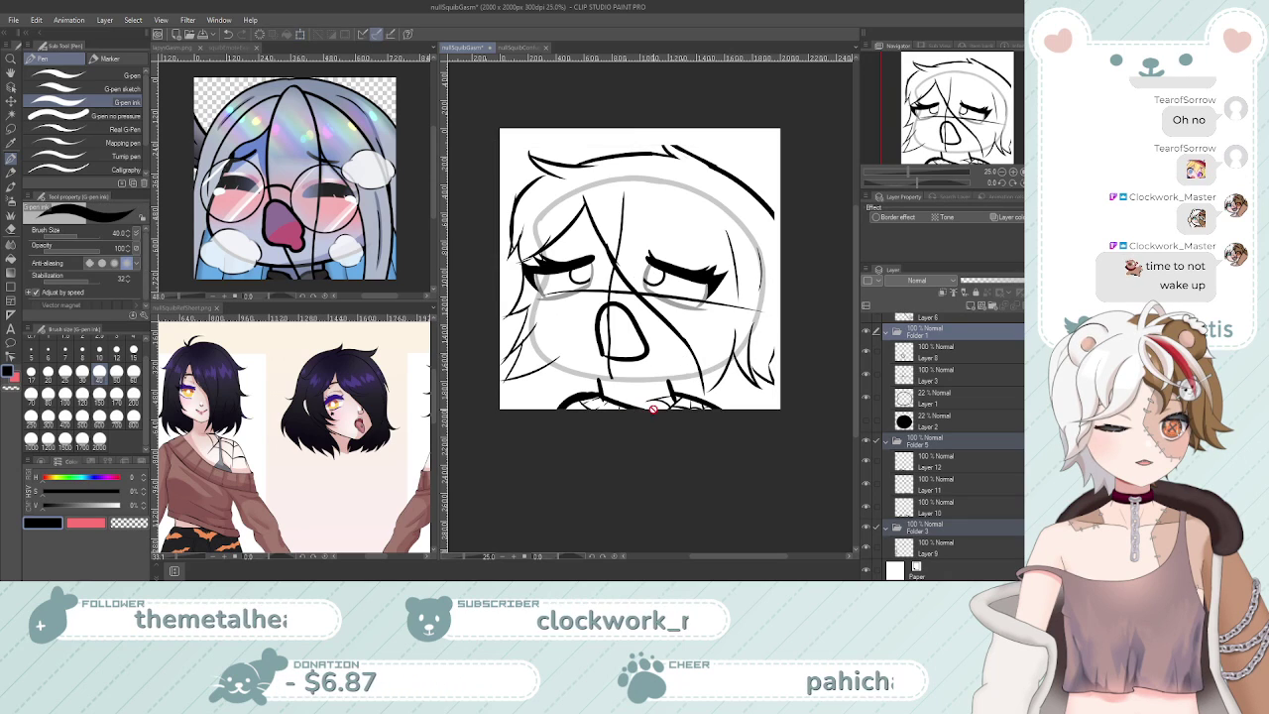
Move only Folder 5, with the neck and shoulders, slightly right beneath the head
{"action": "scroll", "coordinate": [691, 394], "scroll_direction": "down", "scroll_amount": 4}
{"action": "scroll", "coordinate": [619, 313], "scroll_direction": "up", "scroll_amount": 5}
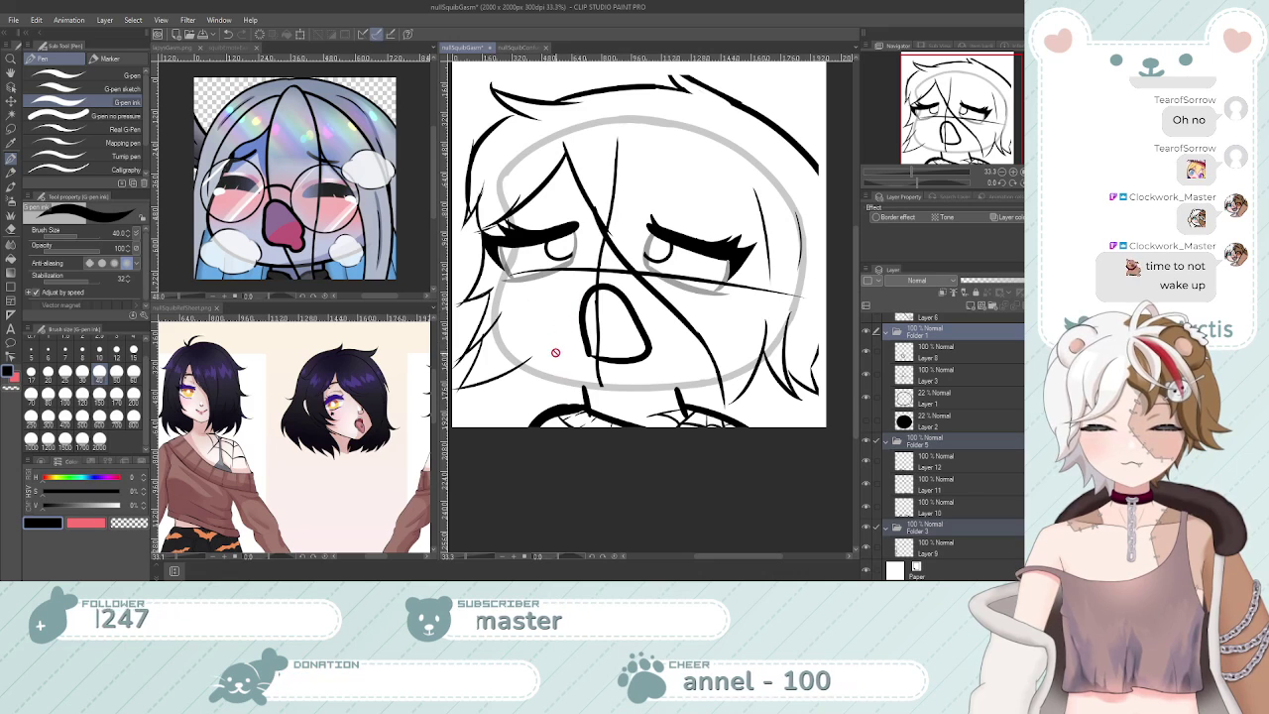
{"action": "left_click", "coordinate": [935, 507]}
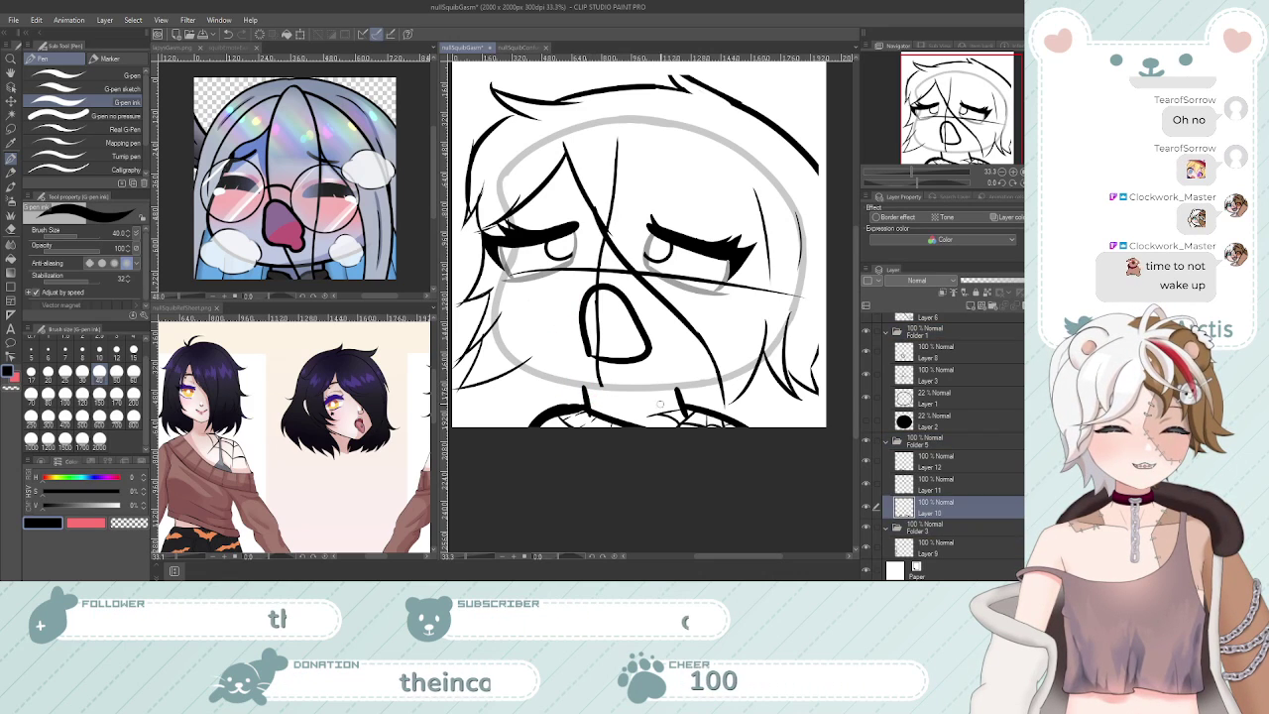
{"action": "left_click", "coordinate": [921, 440]}
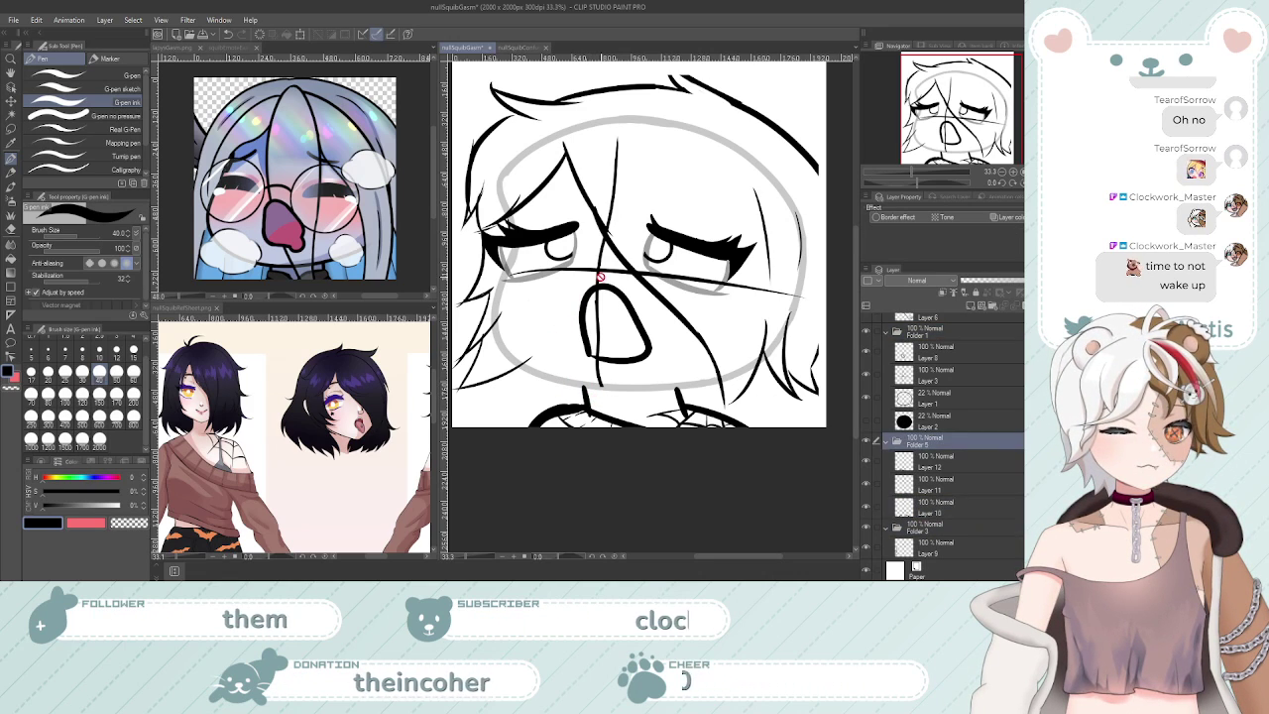
{"action": "left_click", "coordinate": [300, 35]}
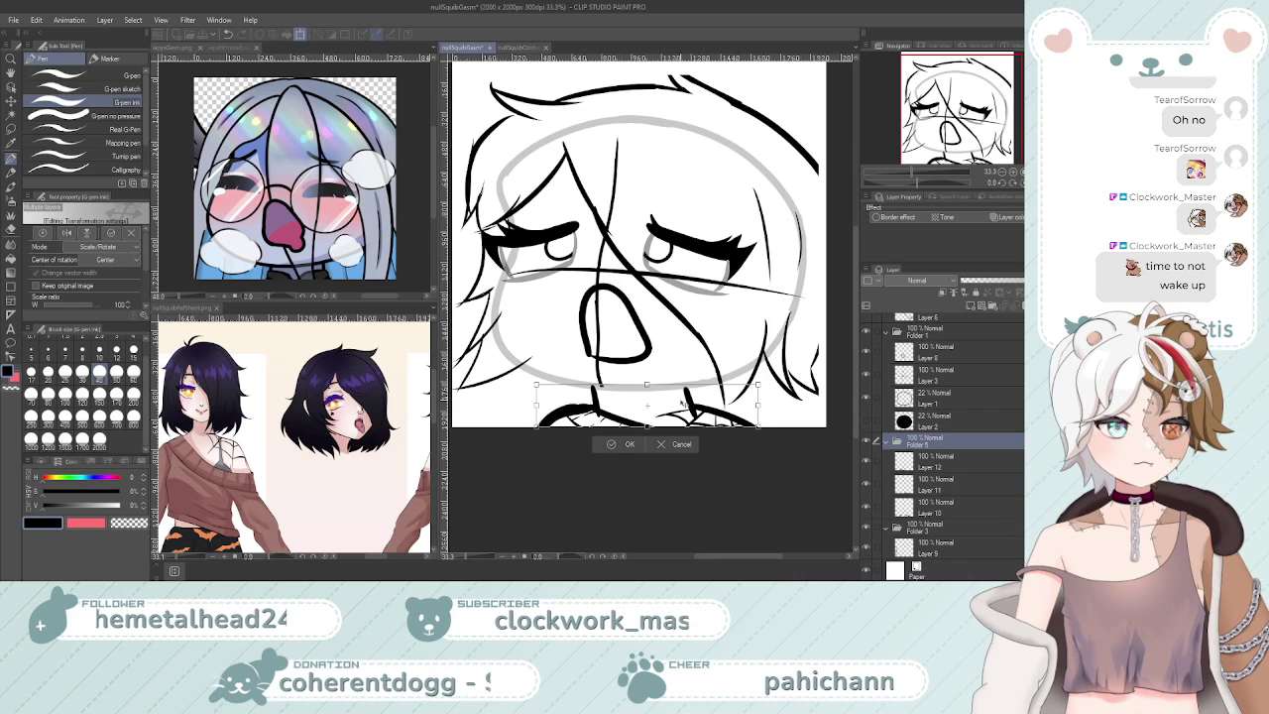
{"action": "left_click", "coordinate": [607, 444]}
{"action": "scroll", "coordinate": [555, 297], "scroll_direction": "down", "scroll_amount": 1}
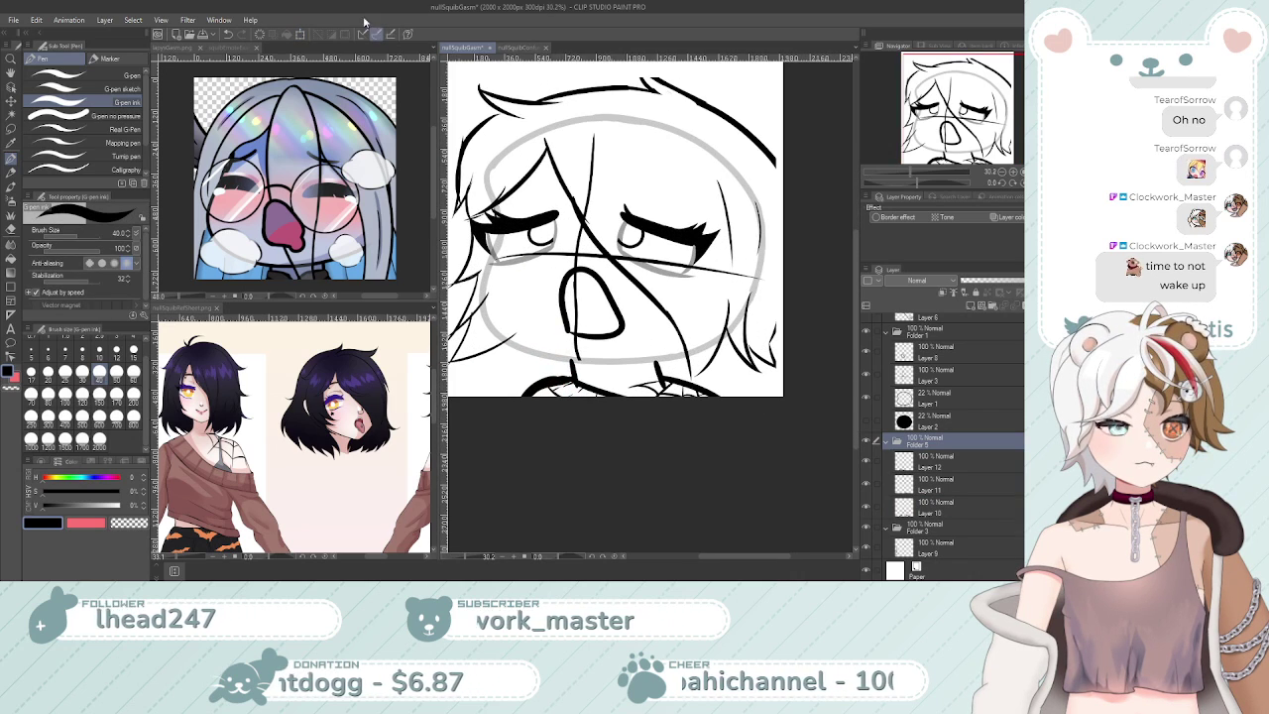
Narrow Folder 5 with the neck and shoulders slightly by pulling its outer side inward toward the neck
{"action": "left_click", "coordinate": [302, 35]}
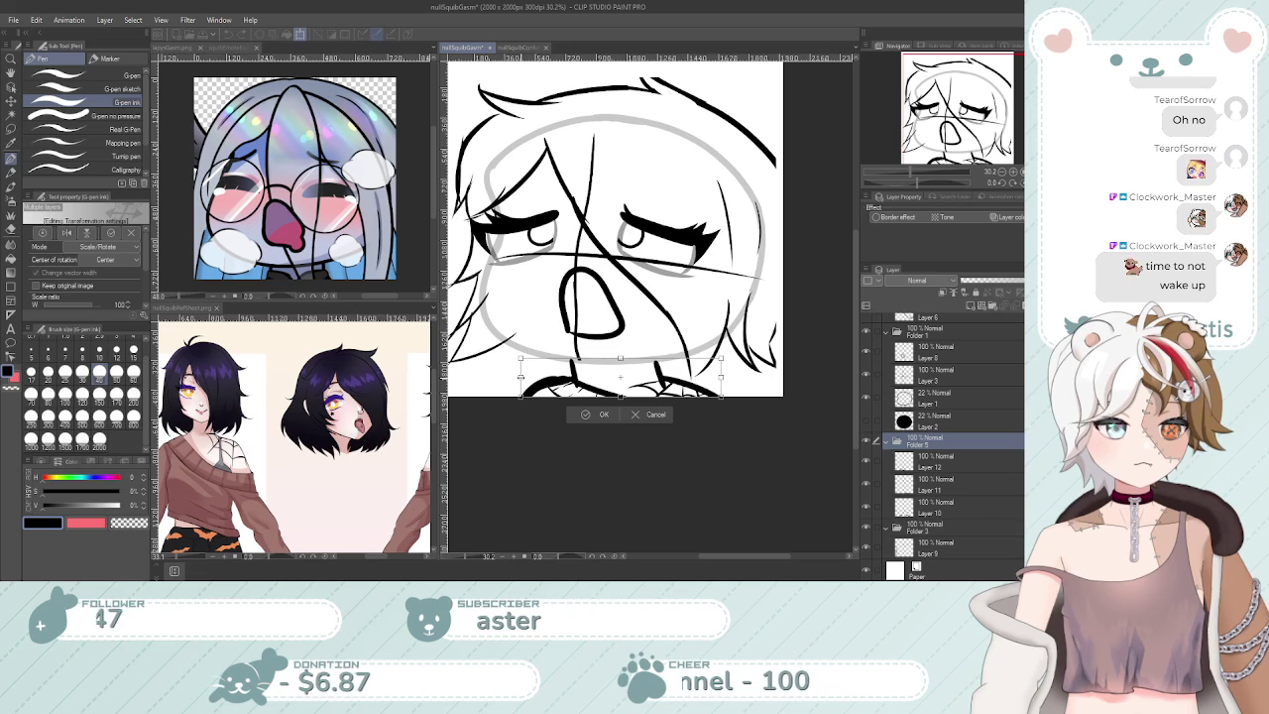
{"action": "left_click_drag", "start_coordinate": [519, 376], "coordinate": [527, 378]}
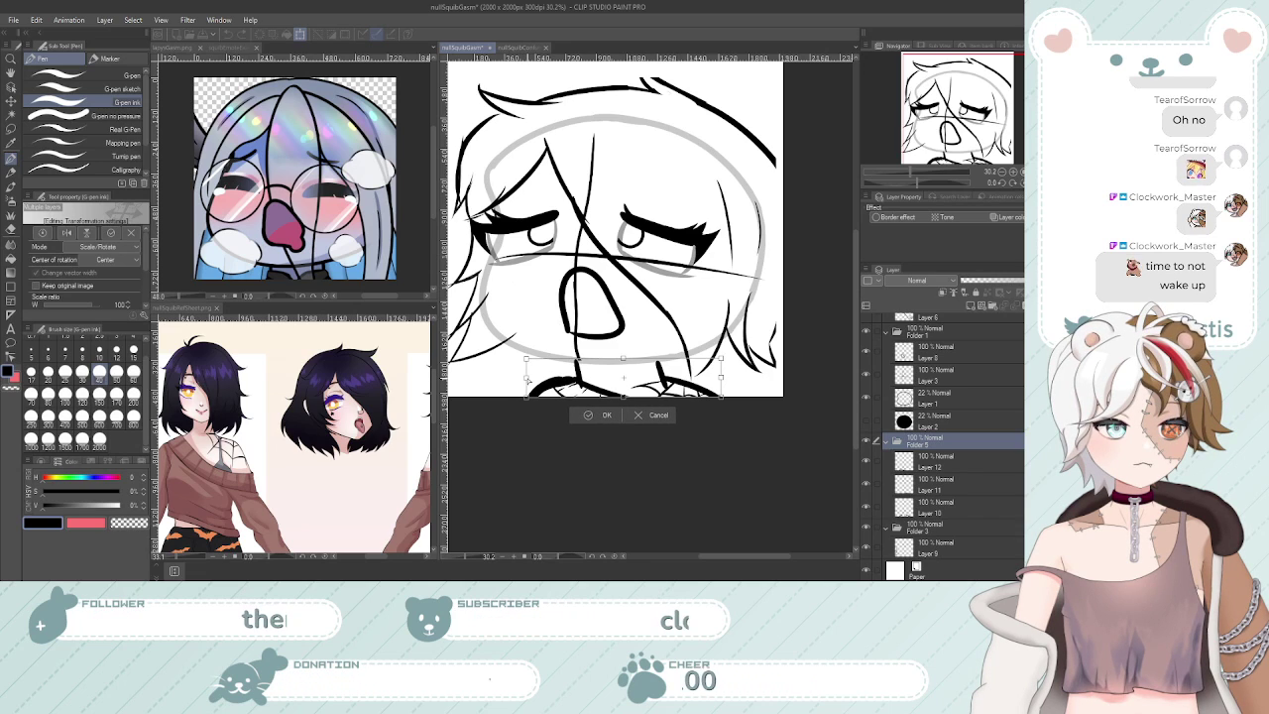
{"action": "left_click", "coordinate": [597, 415]}
Check the head's placement over the shoulders in the sketch at several zoom levels
{"action": "scroll", "coordinate": [603, 432], "scroll_direction": "down", "scroll_amount": 4}
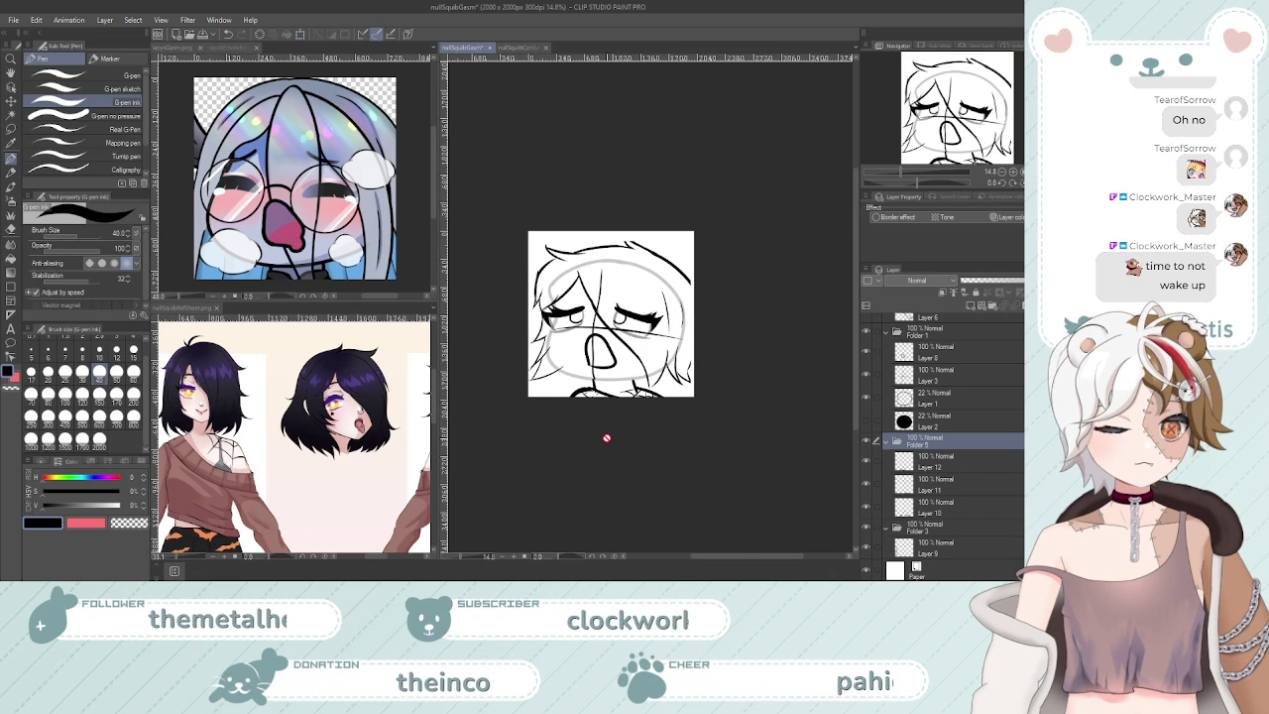
{"action": "scroll", "coordinate": [604, 438], "scroll_direction": "up", "scroll_amount": 5}
{"action": "scroll", "coordinate": [611, 436], "scroll_direction": "down", "scroll_amount": 4}
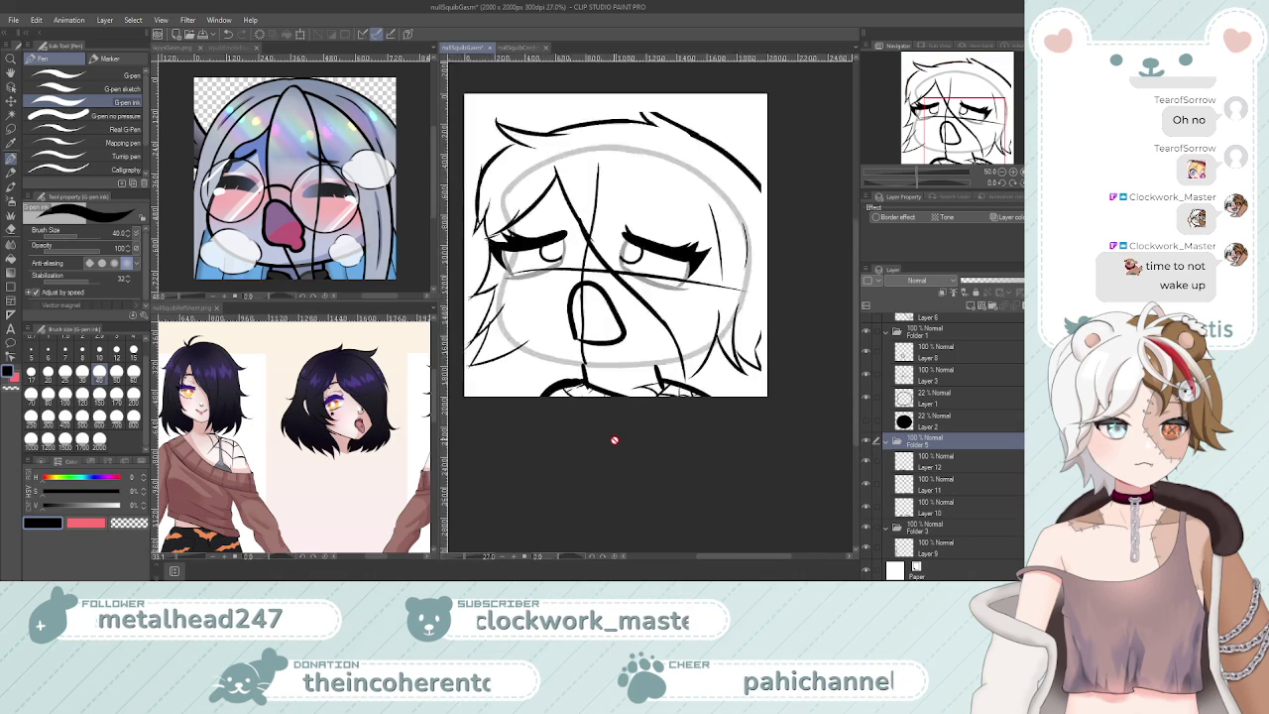
{"action": "scroll", "coordinate": [590, 327], "scroll_direction": "up", "scroll_amount": 2}
{"action": "scroll", "coordinate": [587, 317], "scroll_direction": "down", "scroll_amount": 1}
{"action": "scroll", "coordinate": [588, 317], "scroll_direction": "up", "scroll_amount": 2}
{"action": "scroll", "coordinate": [506, 317], "scroll_direction": "down", "scroll_amount": 3}
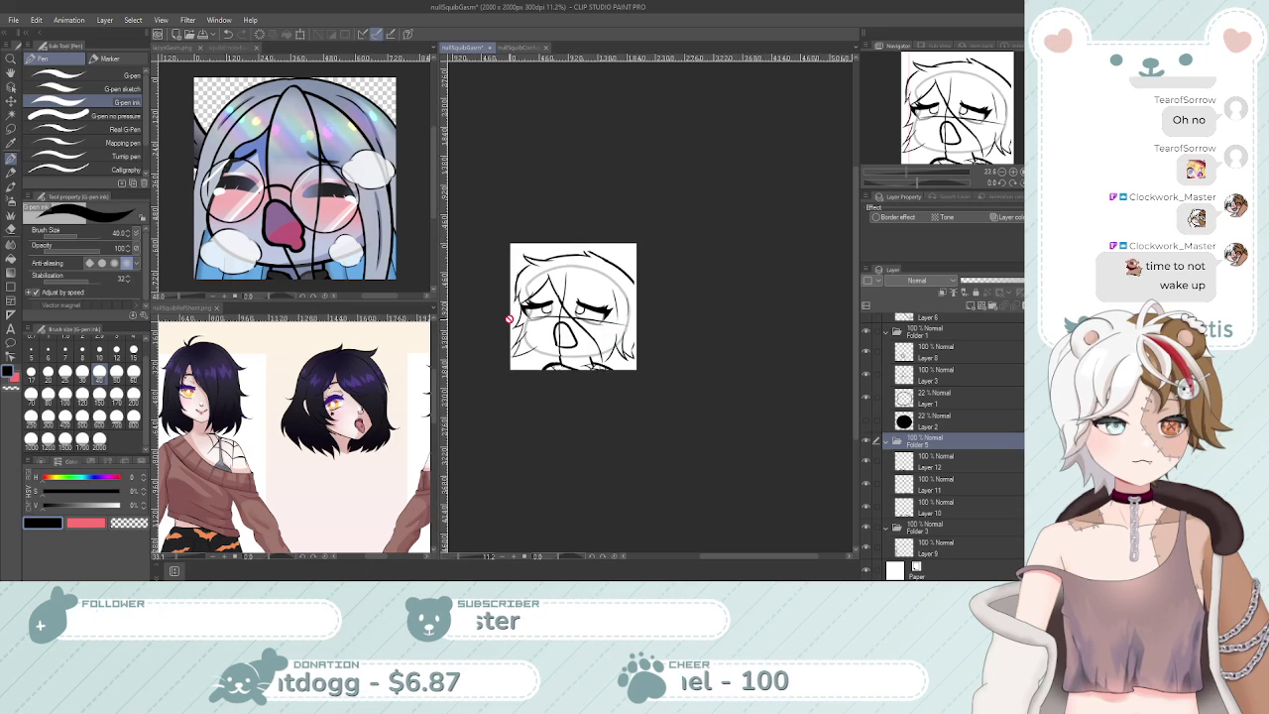
{"action": "scroll", "coordinate": [518, 318], "scroll_direction": "up", "scroll_amount": 3}
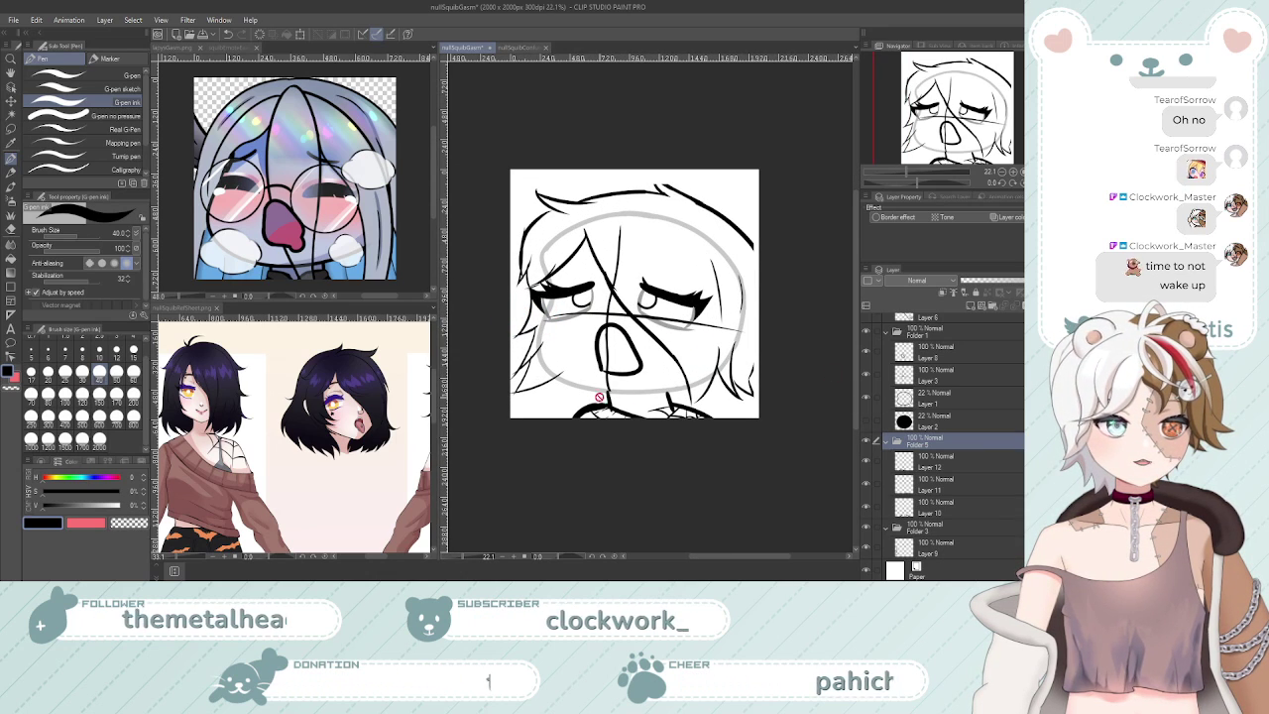
{"action": "left_click", "coordinate": [936, 399]}
{"action": "scroll", "coordinate": [942, 414], "scroll_direction": "up", "scroll_amount": 3}
{"action": "left_click", "coordinate": [932, 417]}
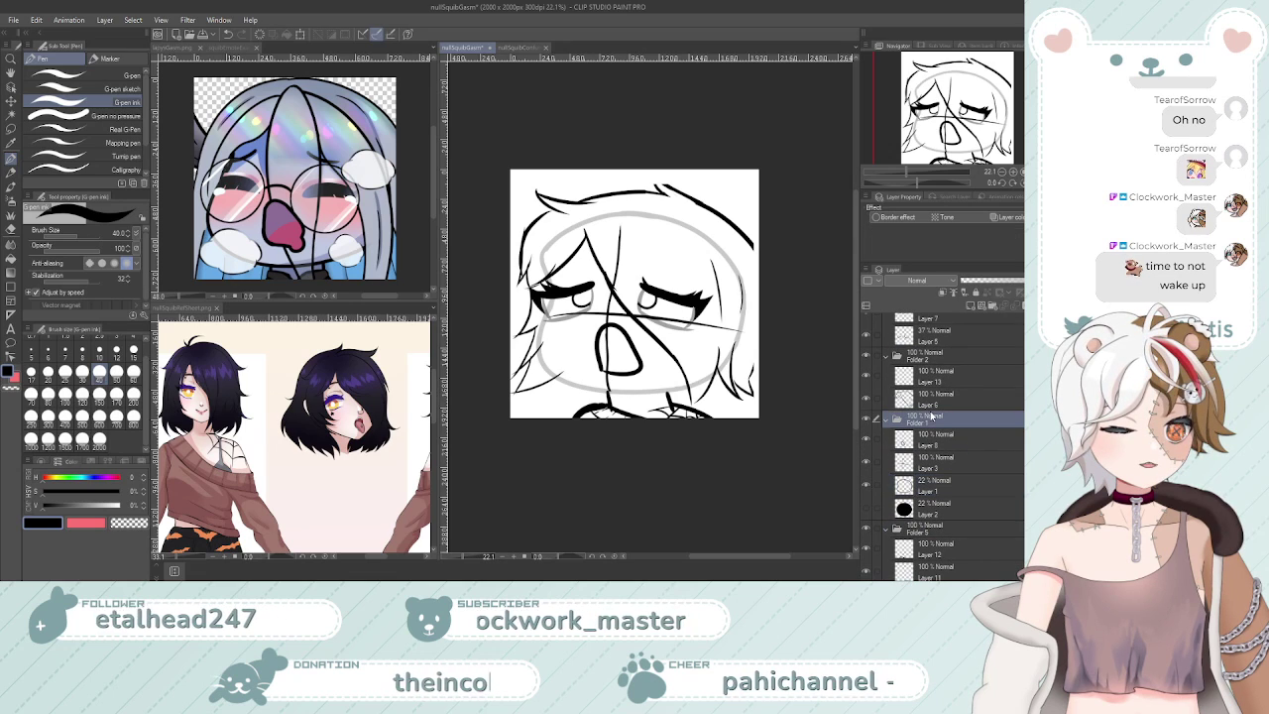
{"action": "key", "text": "ctrl+t"}
{"action": "left_click_drag", "start_coordinate": [646, 319], "coordinate": [645, 317]}
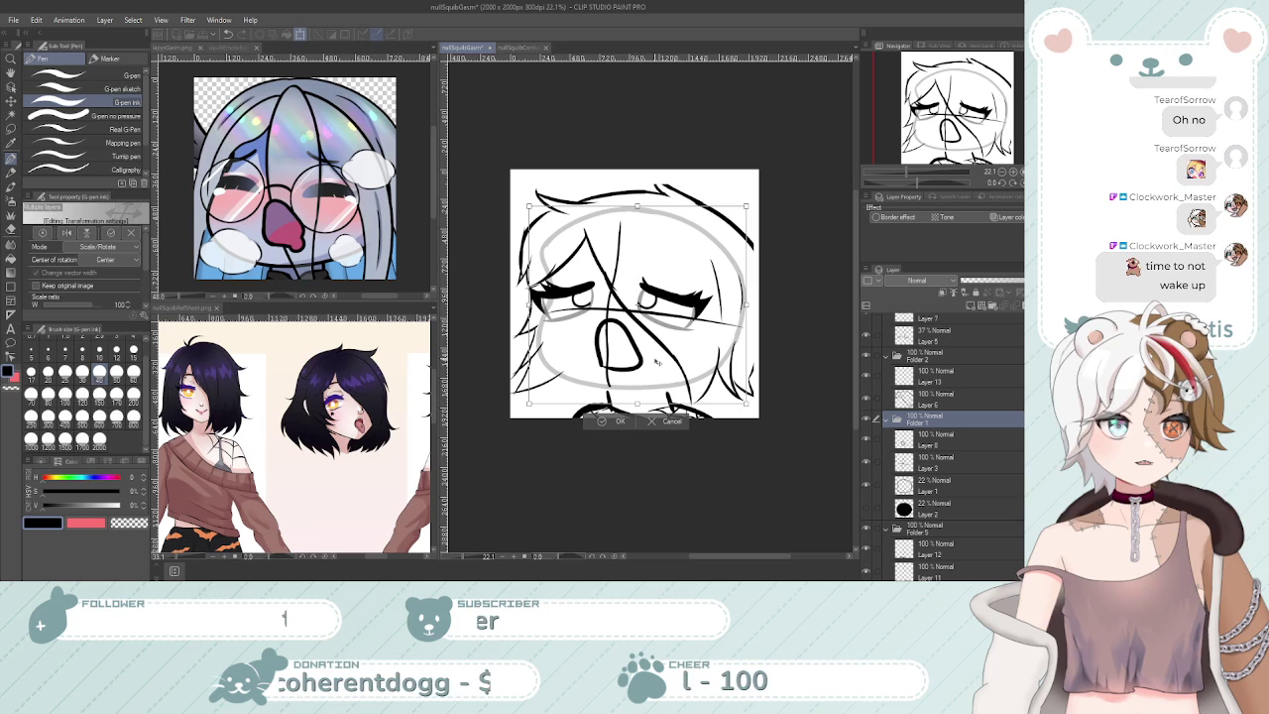
{"action": "key", "text": "Down"}
{"action": "key", "text": "Down"}
{"action": "key", "text": "Down"}
{"action": "key", "text": "Down"}
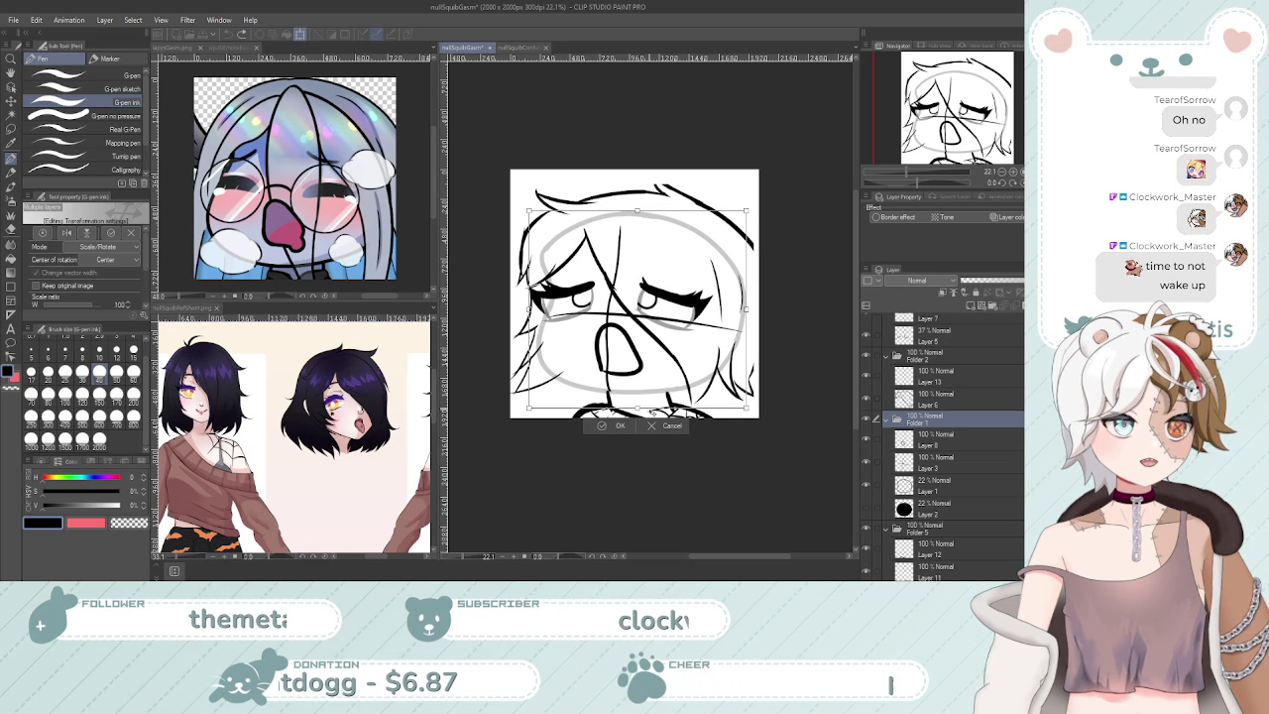
{"action": "left_click", "coordinate": [657, 426]}
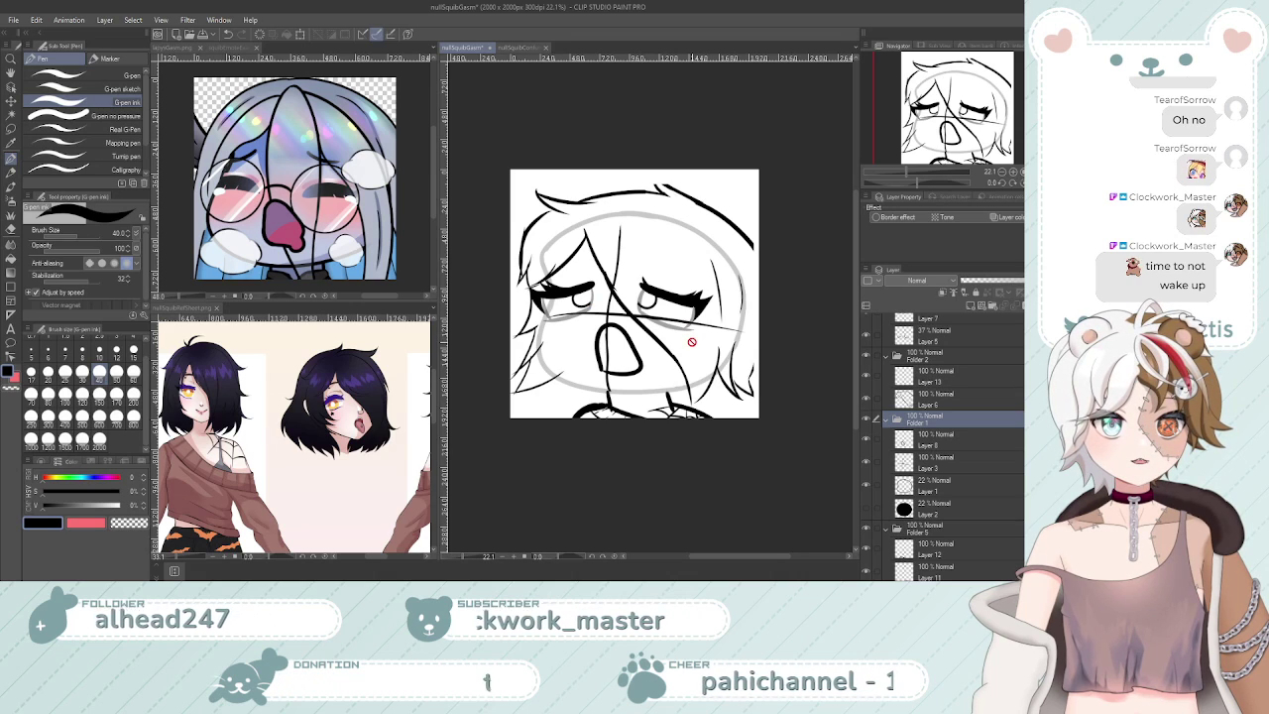
Compare the sketch's head and shoulder placement with the finished nullSquibConfuse emote
{"action": "scroll", "coordinate": [651, 335], "scroll_direction": "up", "scroll_amount": 2}
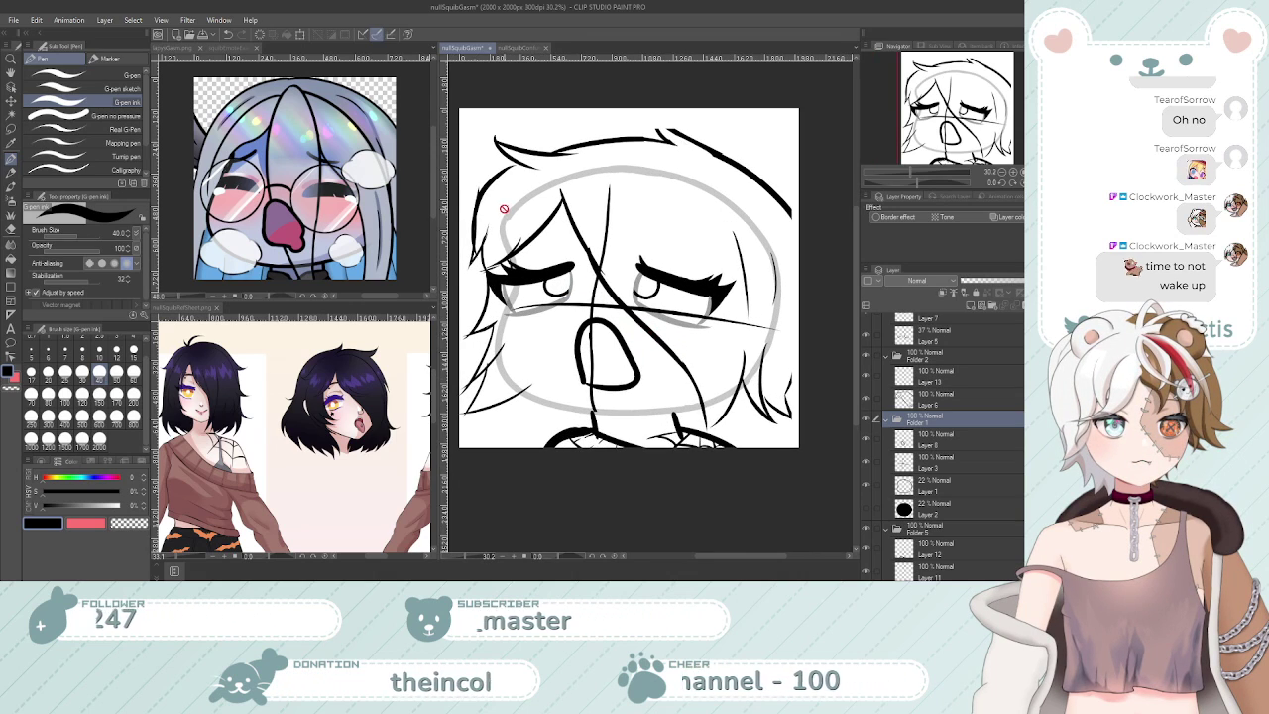
{"action": "left_click", "coordinate": [518, 48]}
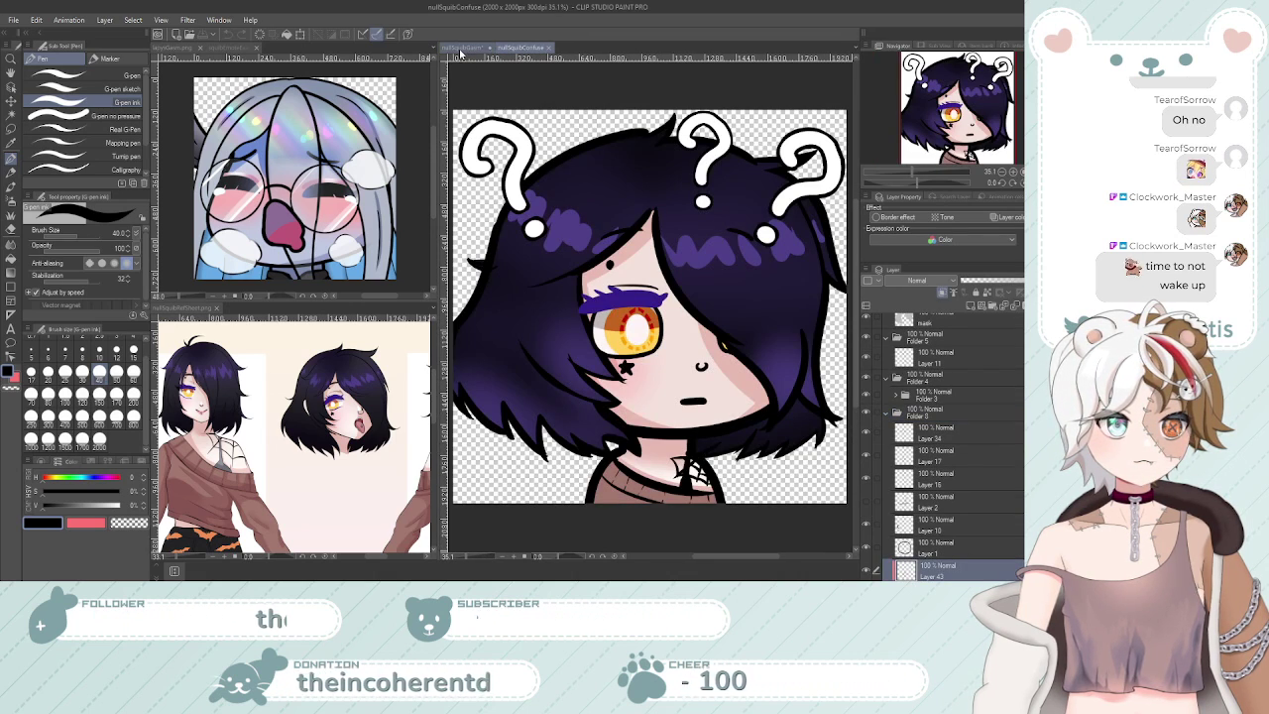
{"action": "left_click", "coordinate": [460, 49]}
{"action": "left_click", "coordinate": [510, 49]}
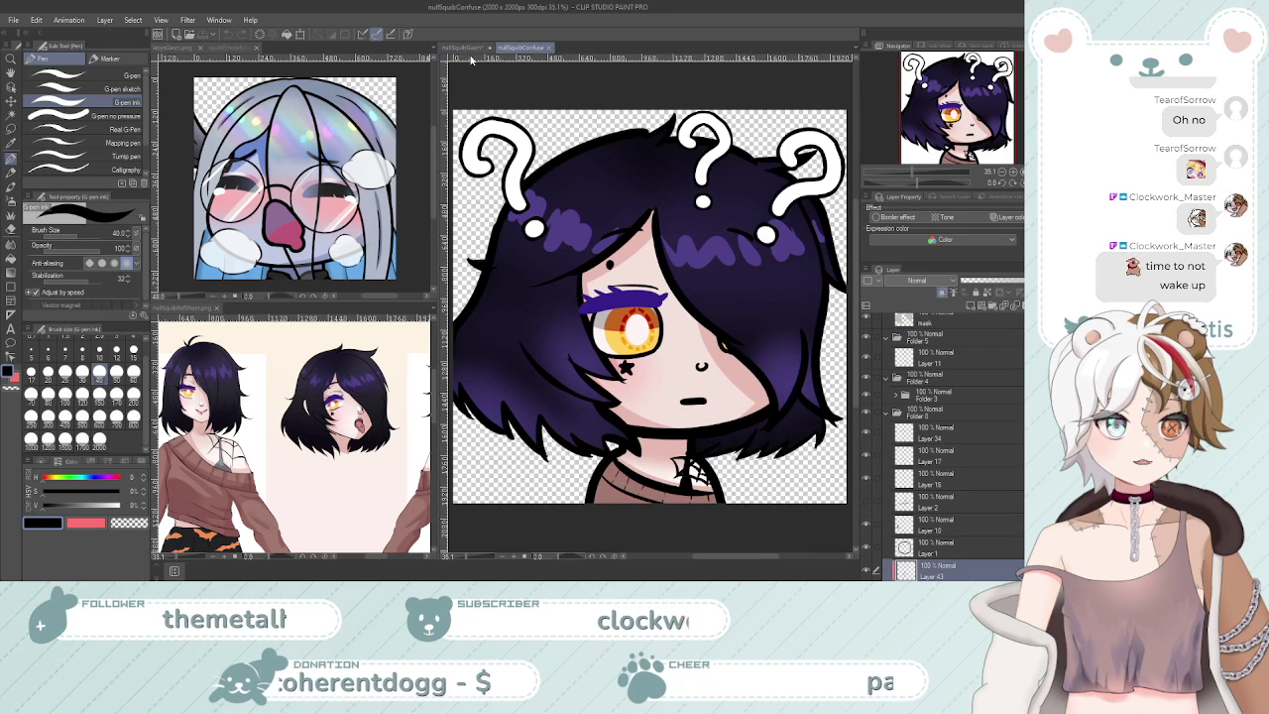
{"action": "left_click", "coordinate": [461, 48]}
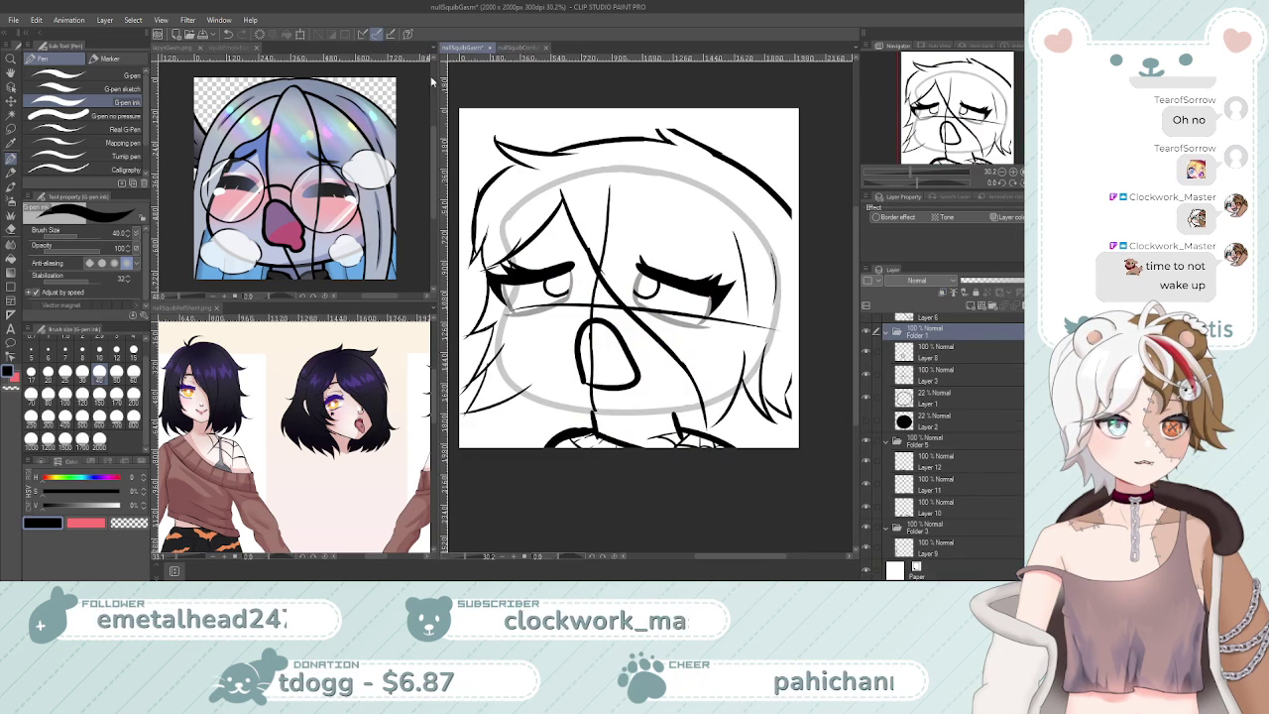
{"action": "key", "text": "ctrl+t"}
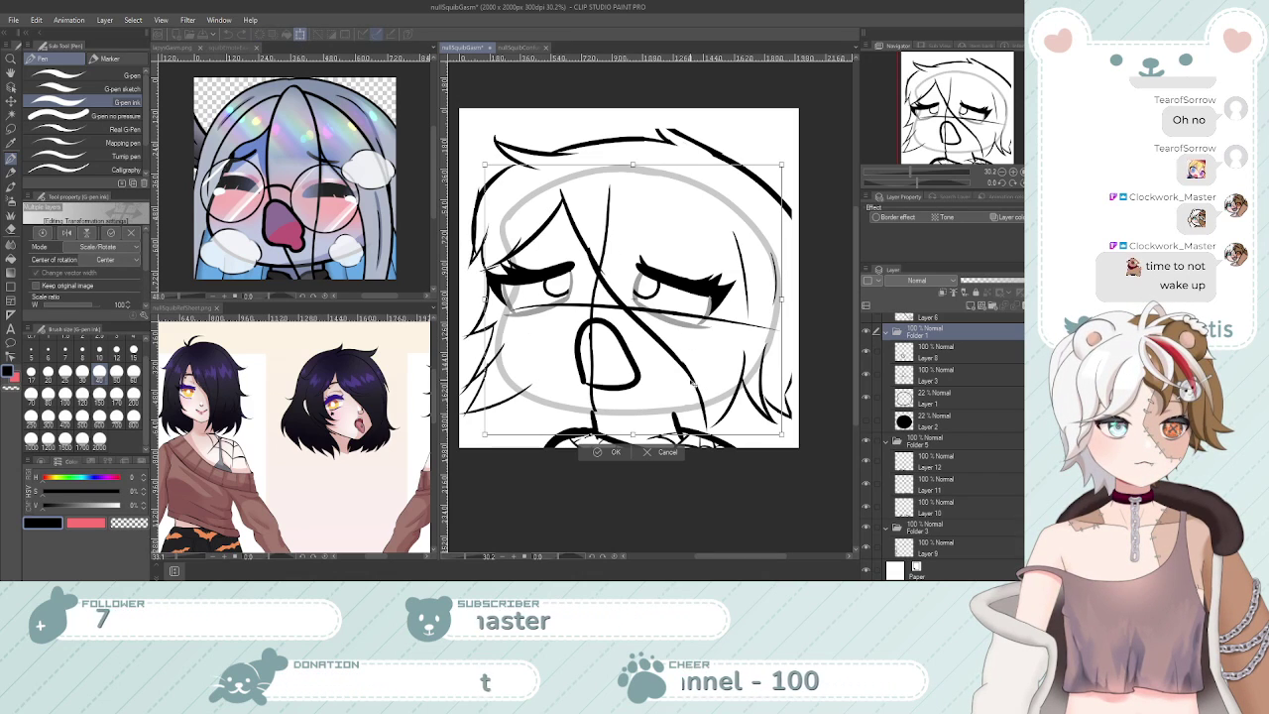
{"action": "left_click", "coordinate": [666, 453]}
Select Folders 4, 2, 5 and 3 together and bring them up for transforming as one group
{"action": "scroll", "coordinate": [926, 397], "scroll_direction": "up", "scroll_amount": 3}
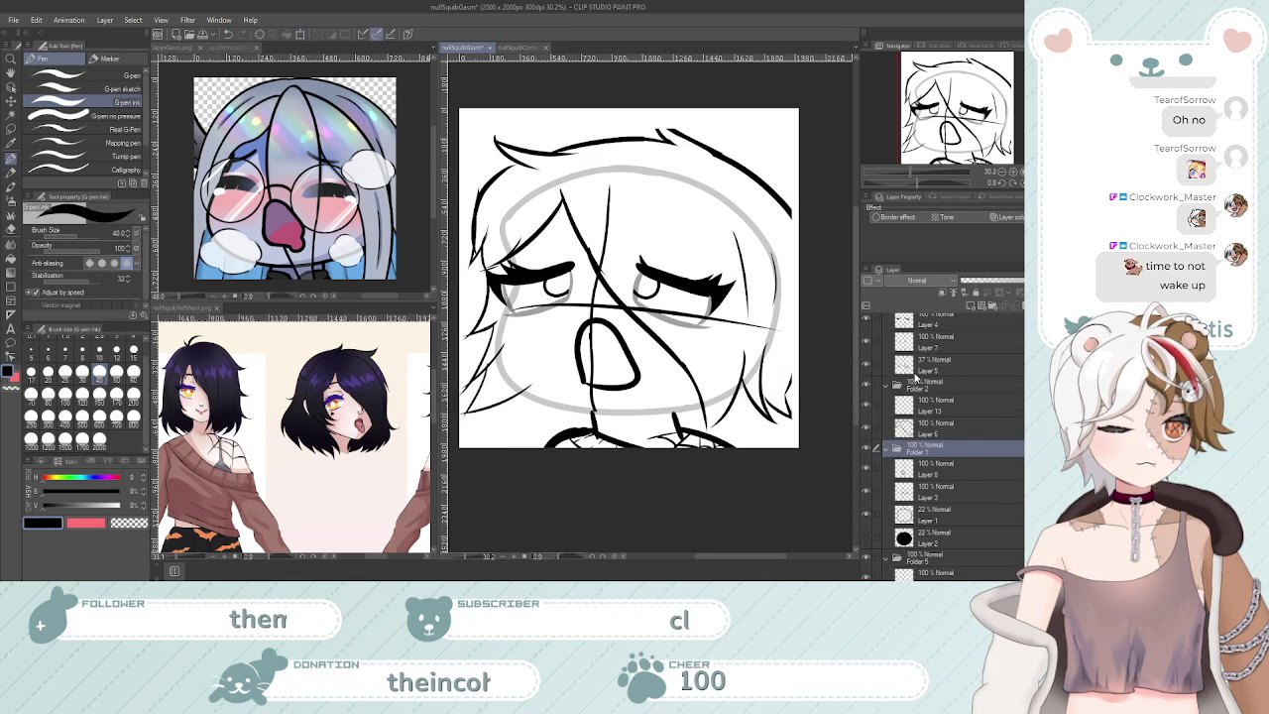
{"action": "left_click", "coordinate": [932, 342]}
{"action": "left_click", "coordinate": [932, 322]}
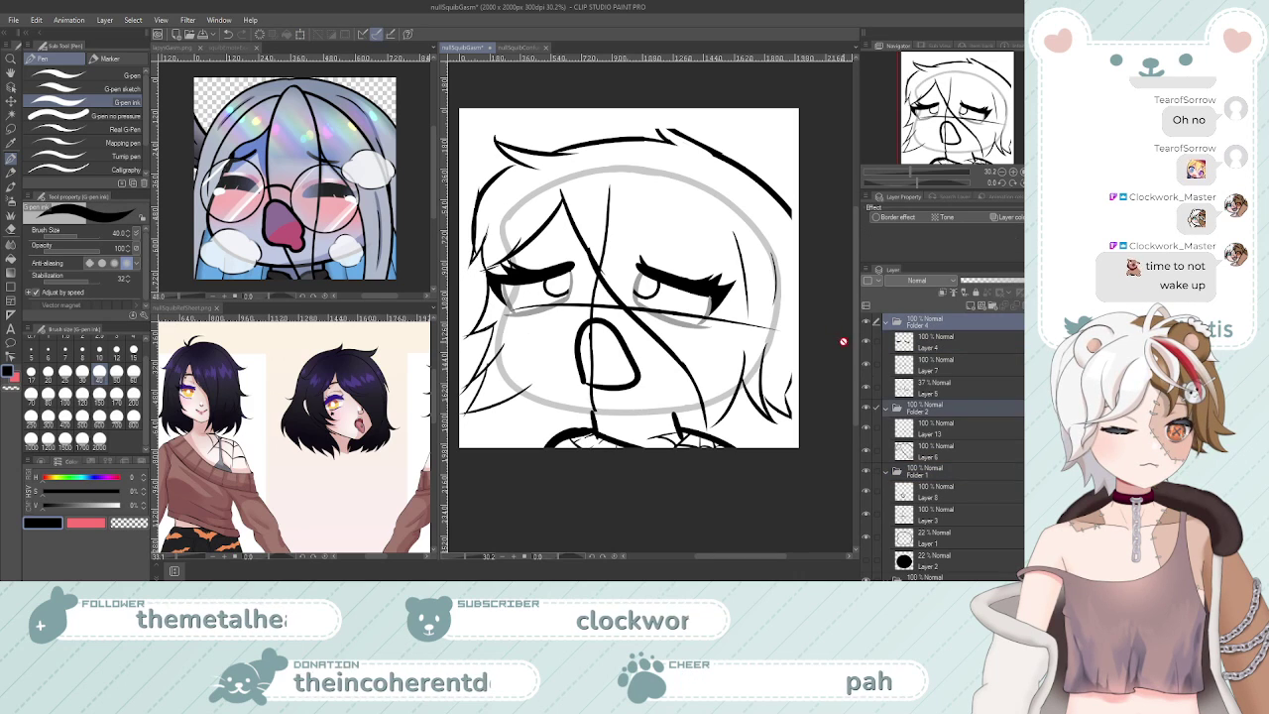
{"action": "scroll", "coordinate": [802, 319], "scroll_direction": "down", "scroll_amount": 1}
{"action": "scroll", "coordinate": [947, 441], "scroll_direction": "down", "scroll_amount": 4}
{"action": "left_click", "coordinate": [946, 447]}
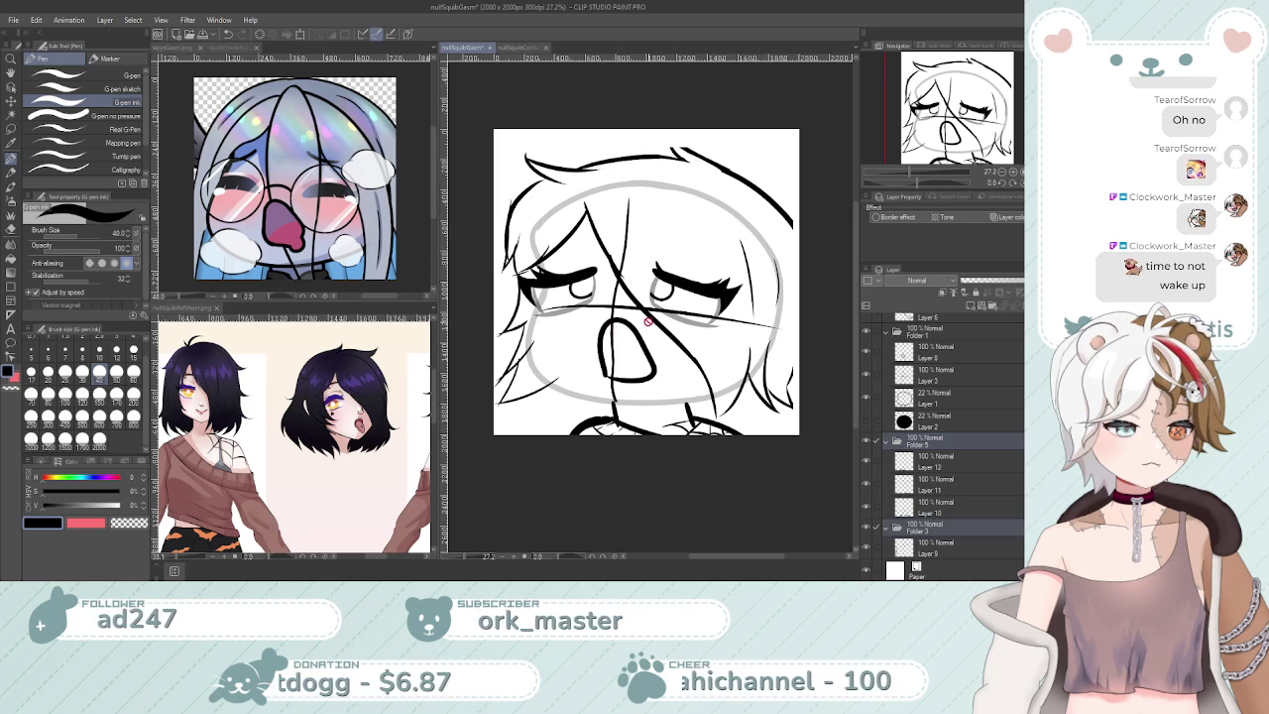
{"action": "scroll", "coordinate": [652, 323], "scroll_direction": "up", "scroll_amount": 1}
{"action": "key", "text": "ctrl+t"}
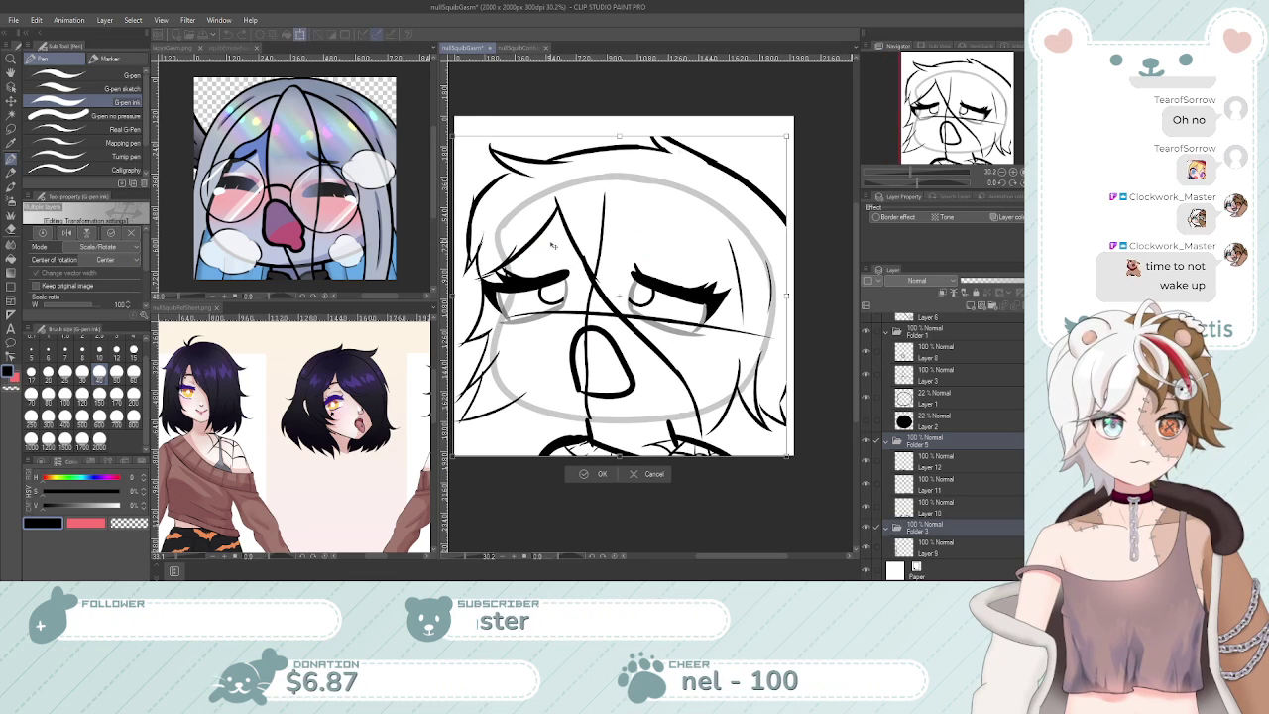
{"action": "key", "text": "Return"}
Add Folder 1 to the selected folders, leave out Folder 5, and check the combined transform area
{"action": "left_click", "coordinate": [938, 337]}
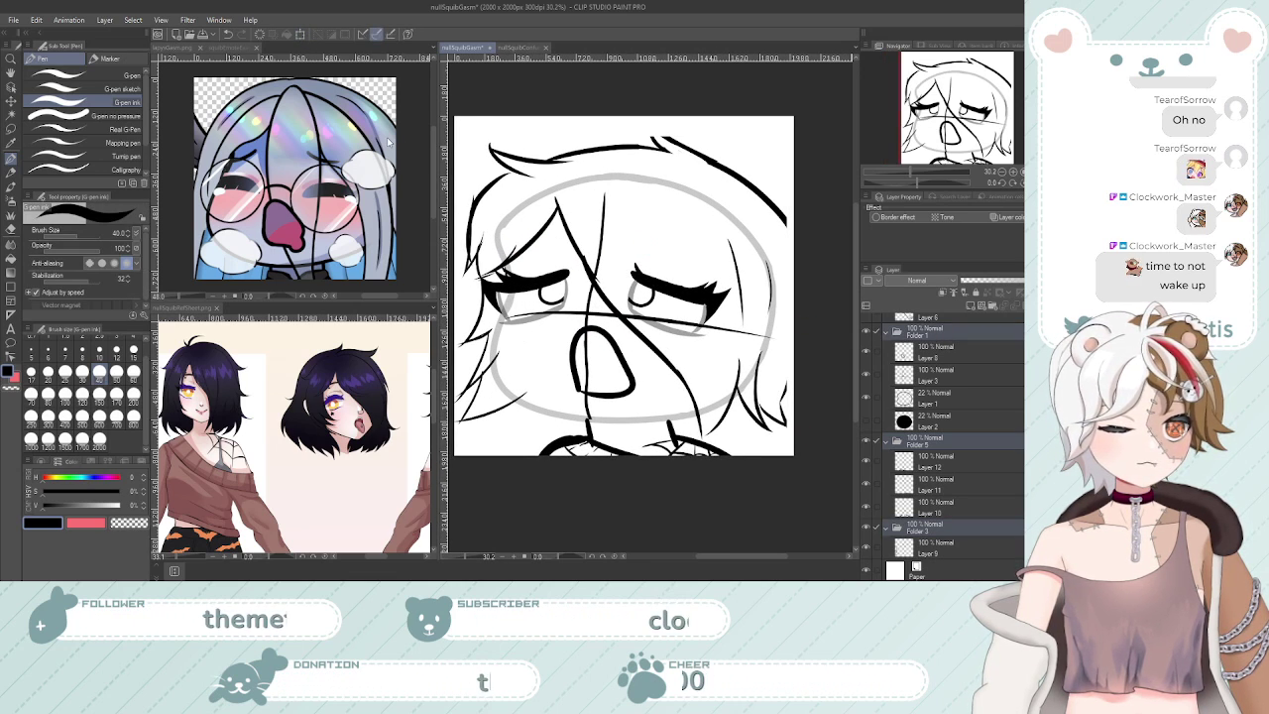
{"action": "left_click", "coordinate": [304, 35]}
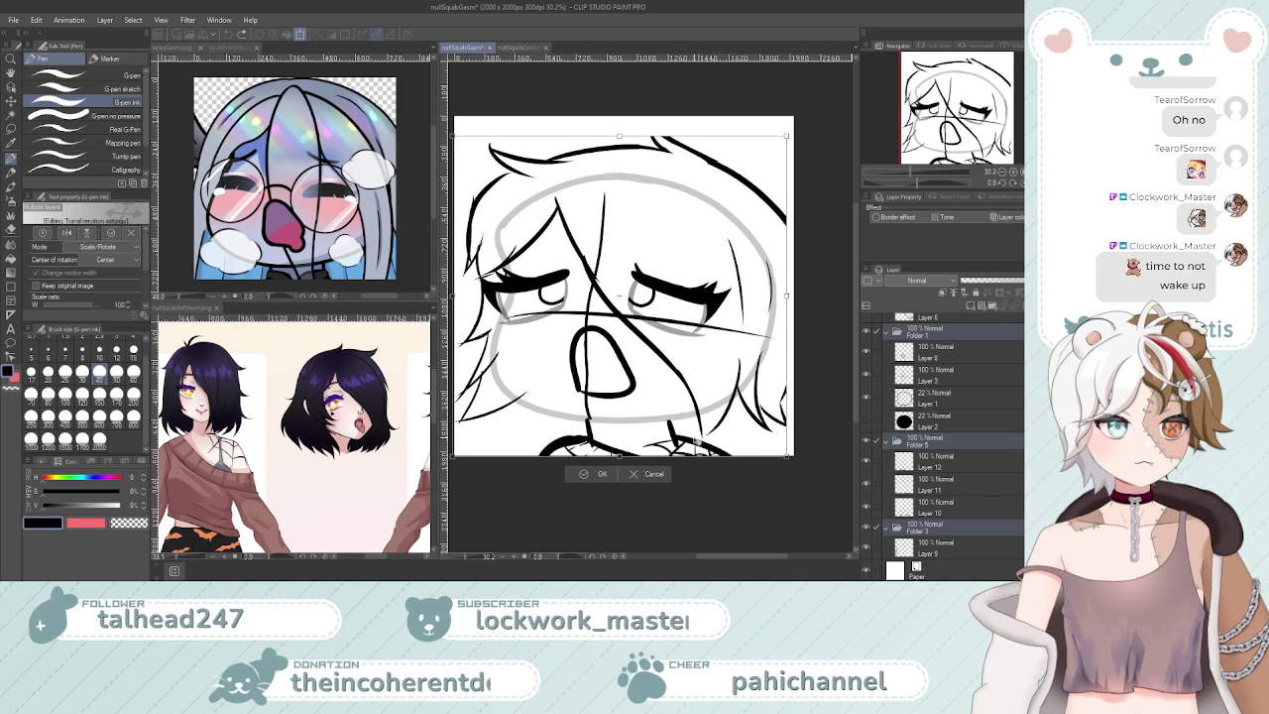
{"action": "key", "text": "Return"}
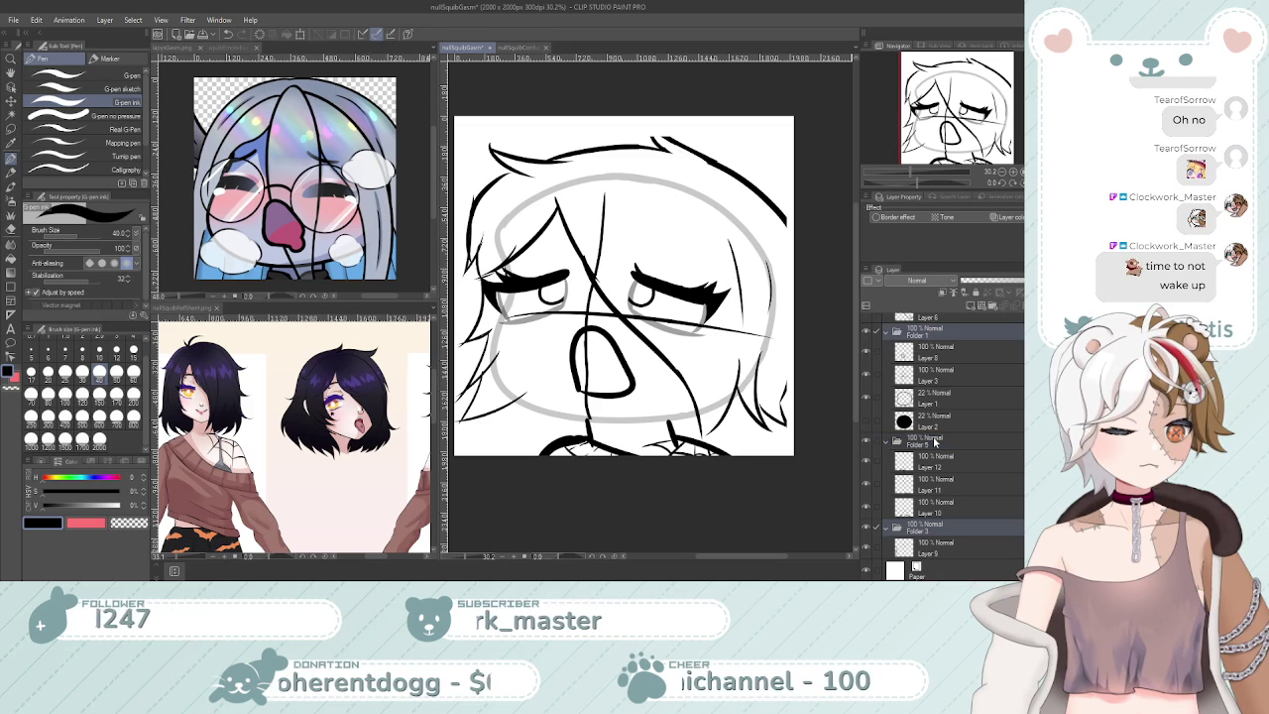
{"action": "key", "text": "ctrl+t"}
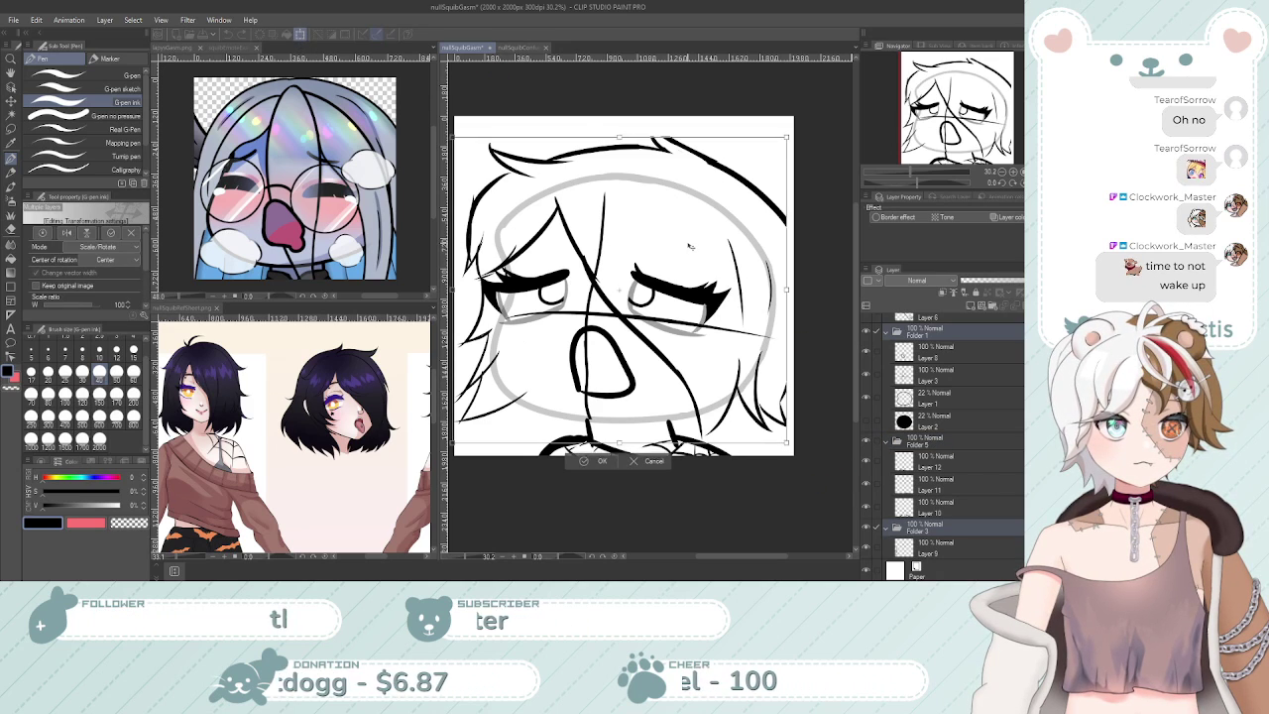
{"action": "key", "text": "Escape"}
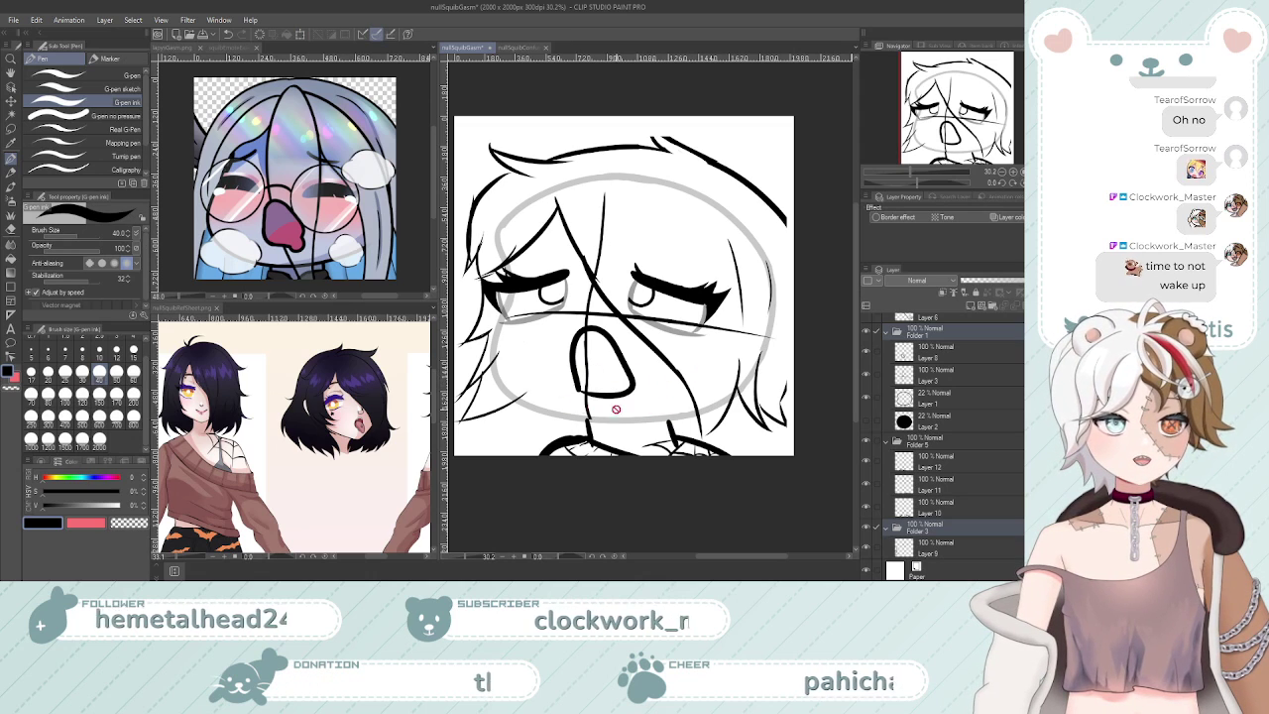
Remove Folder 1 from the selection and try moving the remaining head folders slightly down
{"action": "scroll", "coordinate": [900, 393], "scroll_direction": "up", "scroll_amount": 1}
{"action": "left_click", "coordinate": [940, 390], "text": "ctrl"}
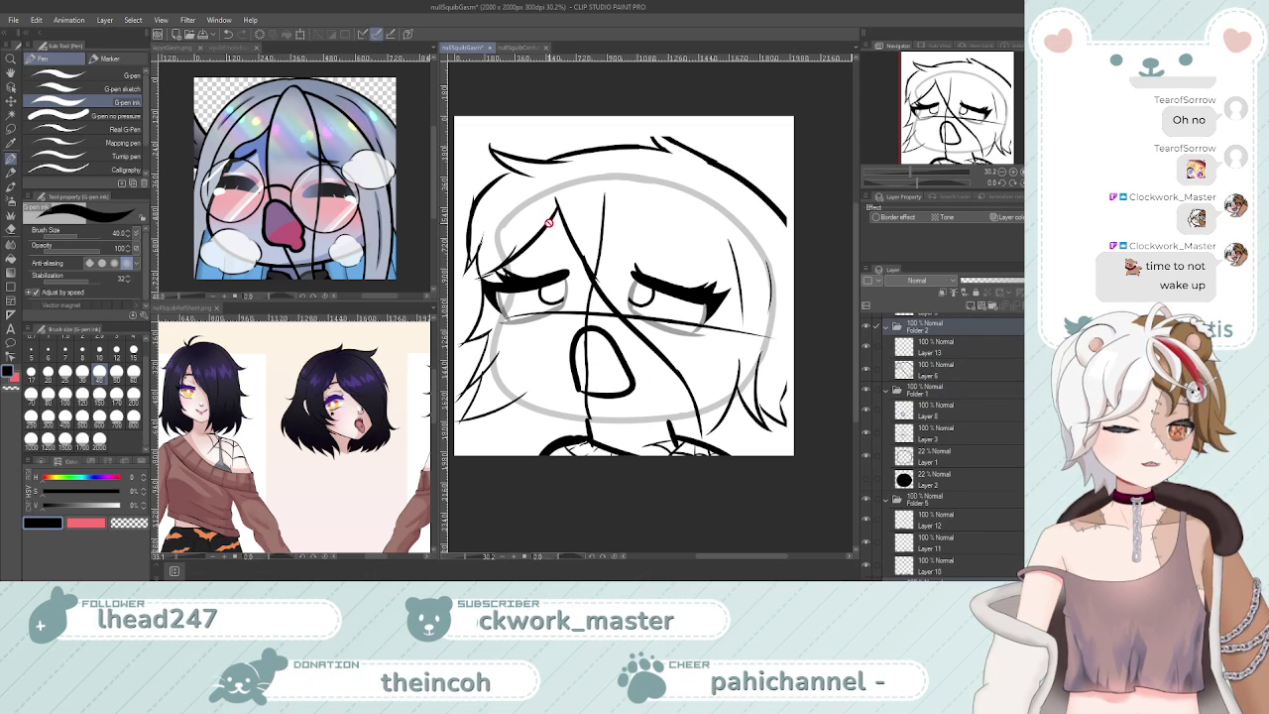
{"action": "key", "text": "ctrl+t"}
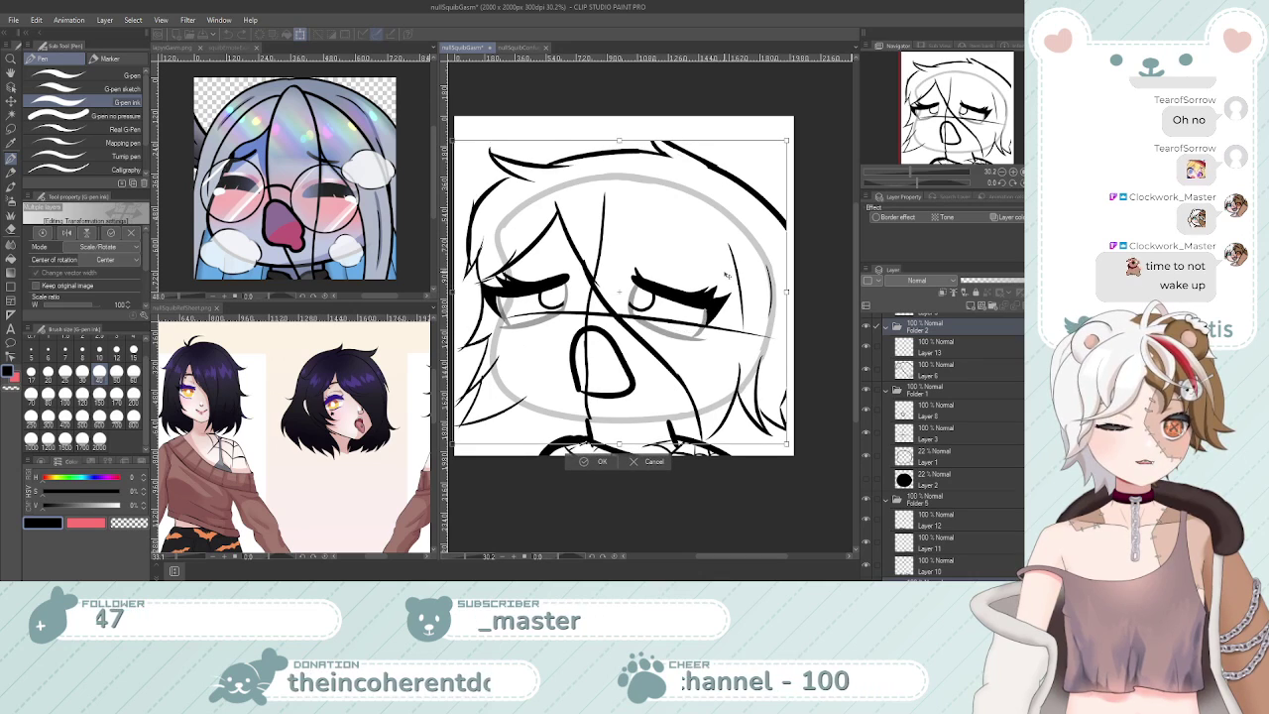
{"action": "left_click_drag", "start_coordinate": [726, 274], "coordinate": [726, 276]}
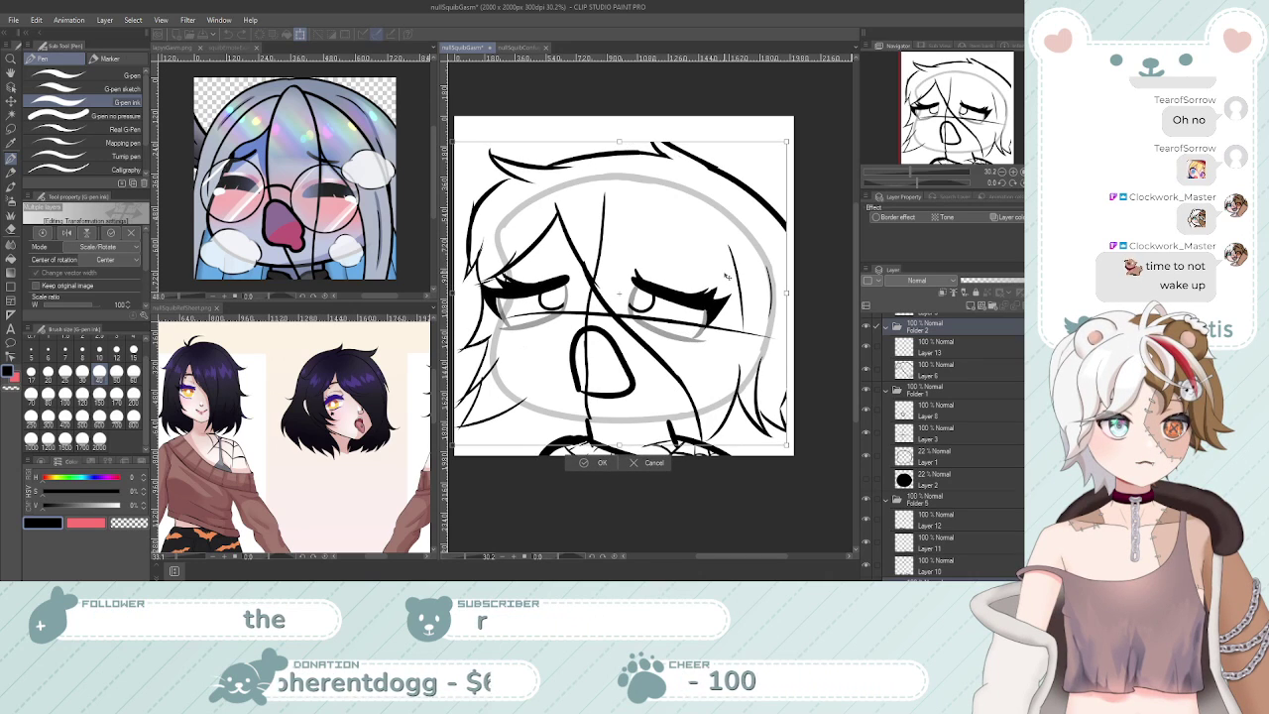
{"action": "scroll", "coordinate": [705, 382], "scroll_direction": "down", "scroll_amount": 1}
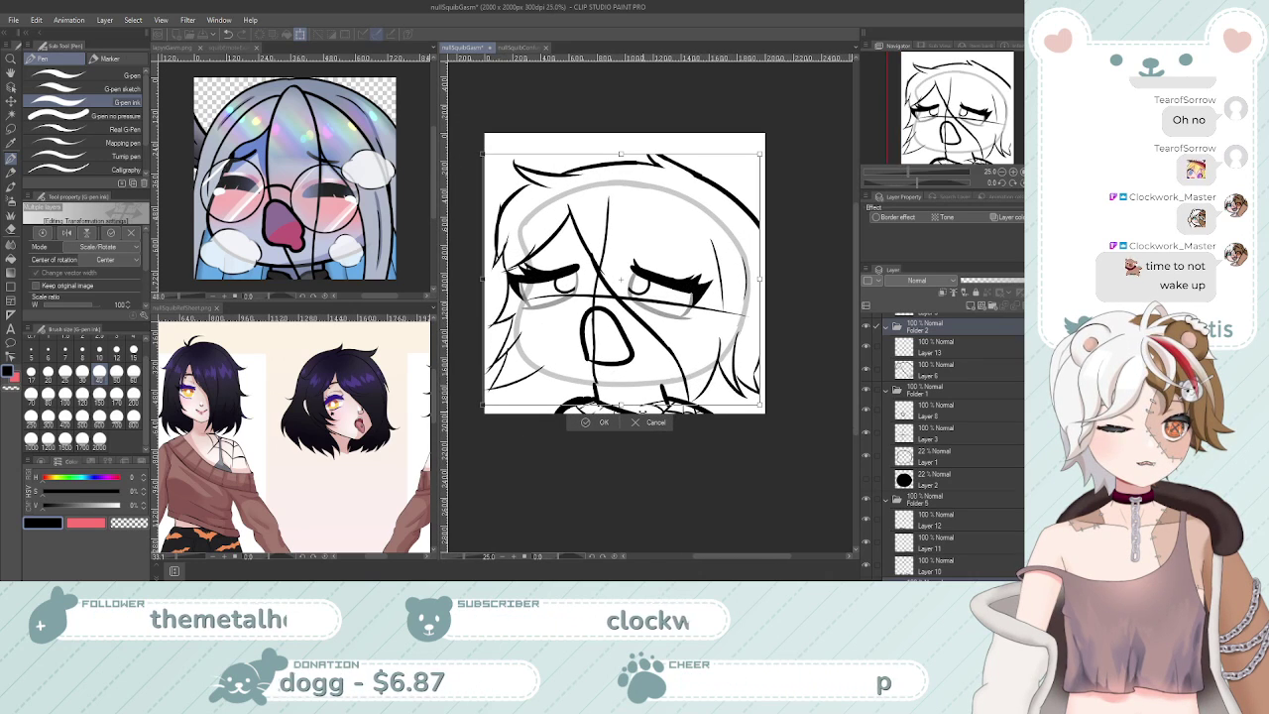
{"action": "left_click", "coordinate": [650, 425]}
Add Layer 3 from Folder 1 to the selection and try shifting it together with the head folders
{"action": "scroll", "coordinate": [998, 429], "scroll_direction": "down", "scroll_amount": 2}
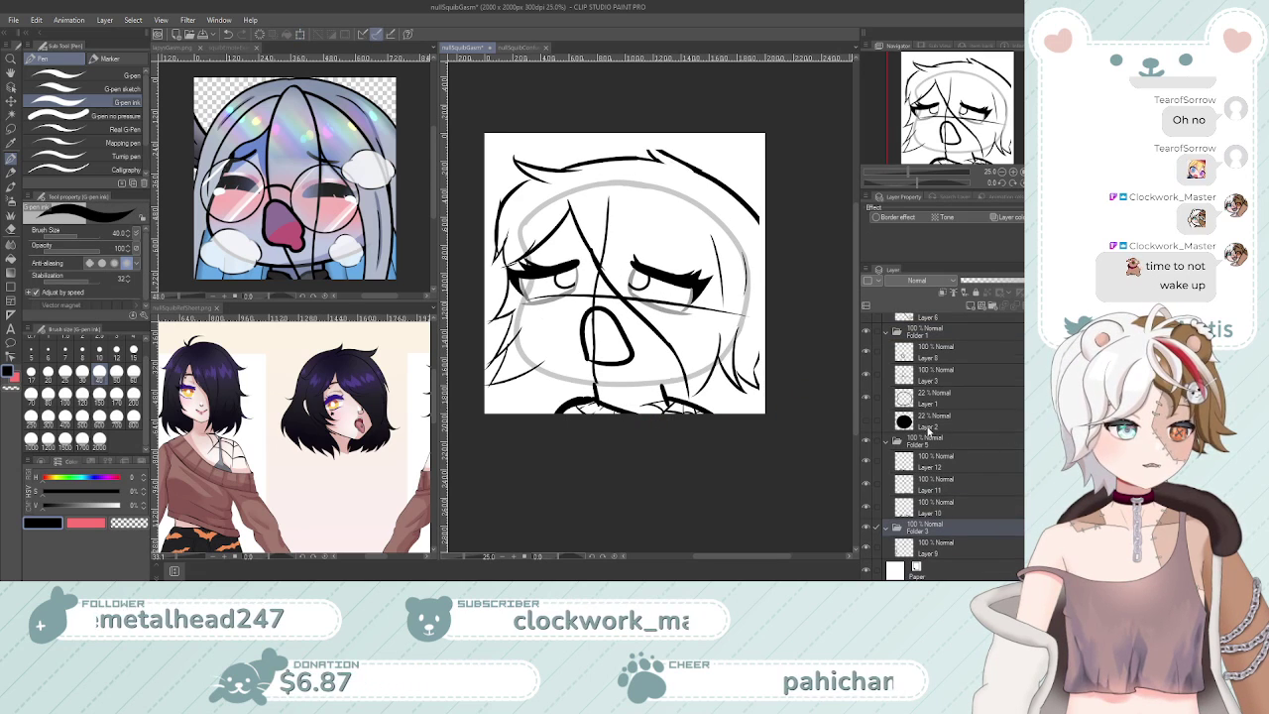
{"action": "left_click", "coordinate": [927, 378]}
{"action": "key", "text": "ctrl+t"}
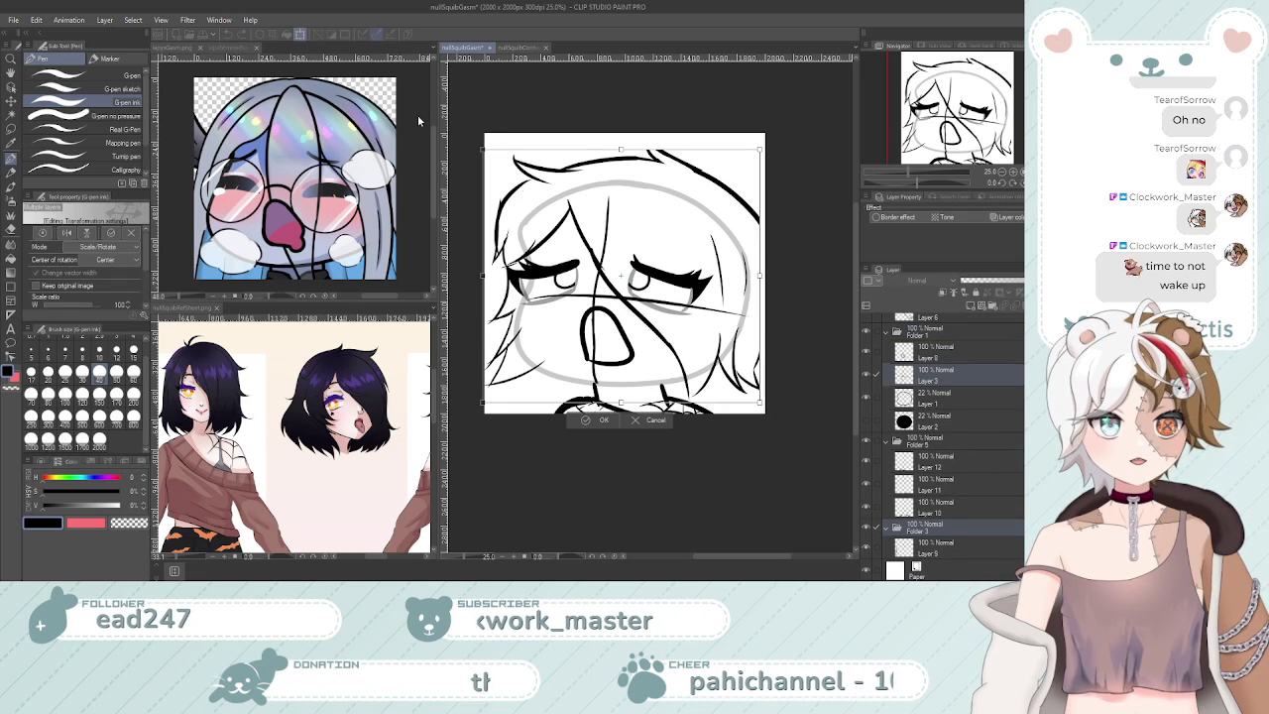
{"action": "left_click_drag", "start_coordinate": [730, 285], "coordinate": [723, 291]}
{"action": "left_click_drag", "start_coordinate": [719, 300], "coordinate": [719, 291]}
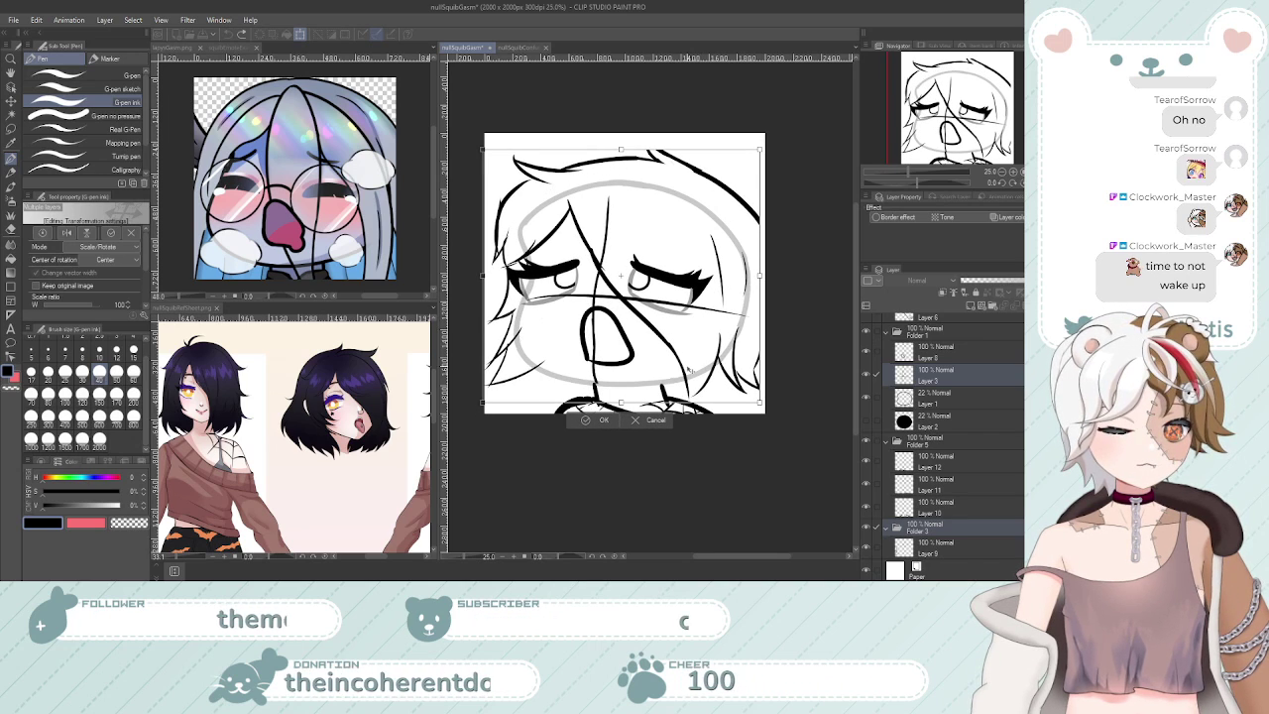
{"action": "key", "text": "Return"}
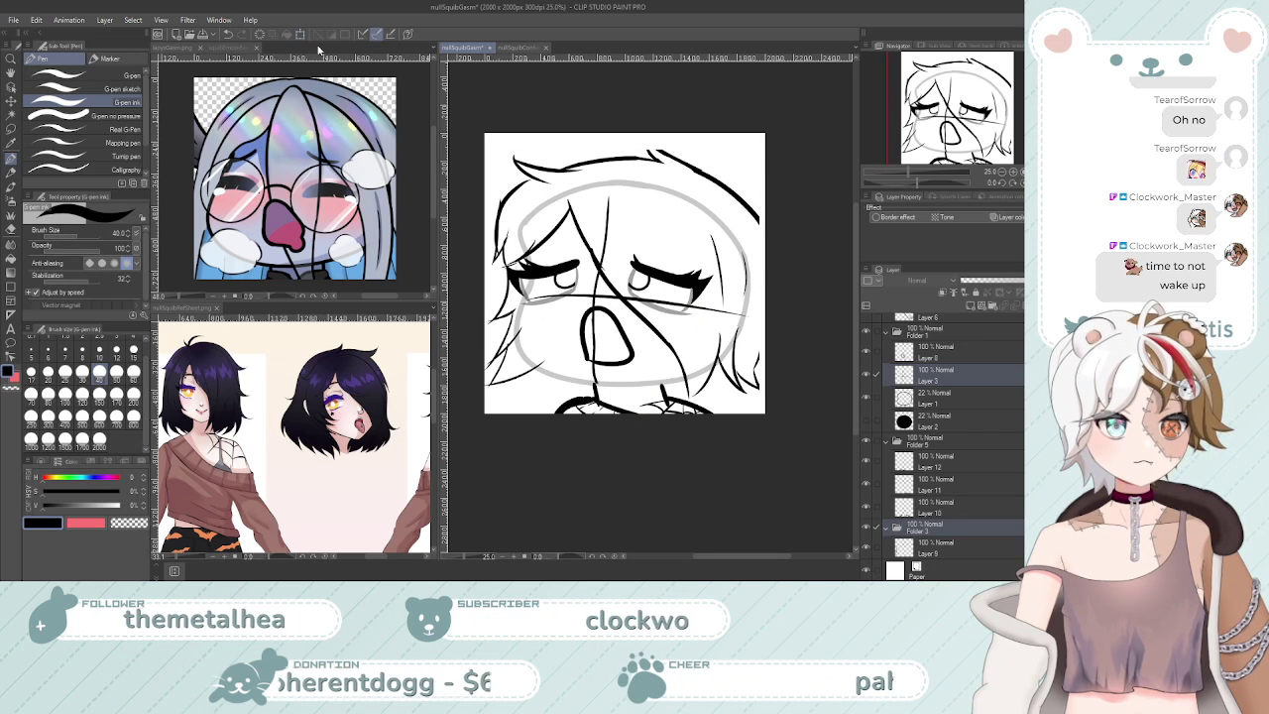
Add Layer 8 from Folder 1 to the selected layers and try moving the head lines slightly down
{"action": "left_click", "coordinate": [928, 357], "text": "ctrl"}
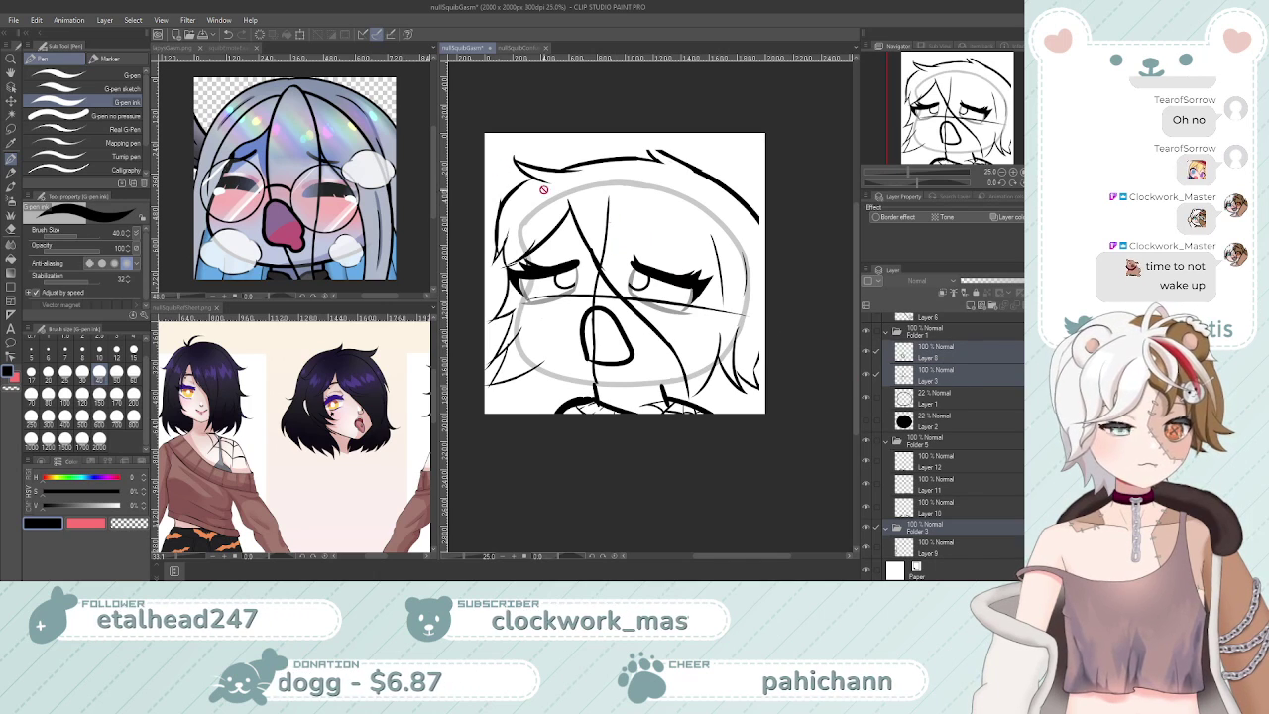
{"action": "left_click", "coordinate": [299, 34]}
{"action": "left_click_drag", "start_coordinate": [674, 287], "coordinate": [675, 296]}
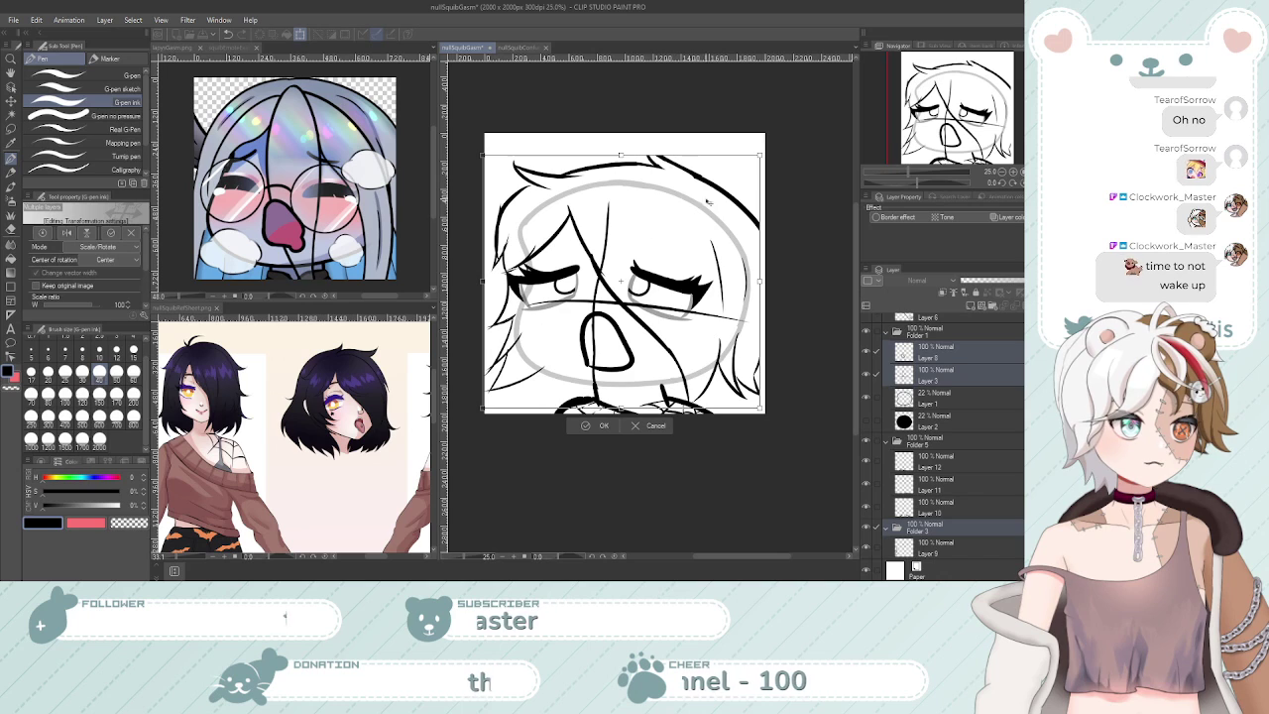
{"action": "scroll", "coordinate": [623, 338], "scroll_direction": "up", "scroll_amount": 2}
{"action": "scroll", "coordinate": [624, 338], "scroll_direction": "down", "scroll_amount": 3}
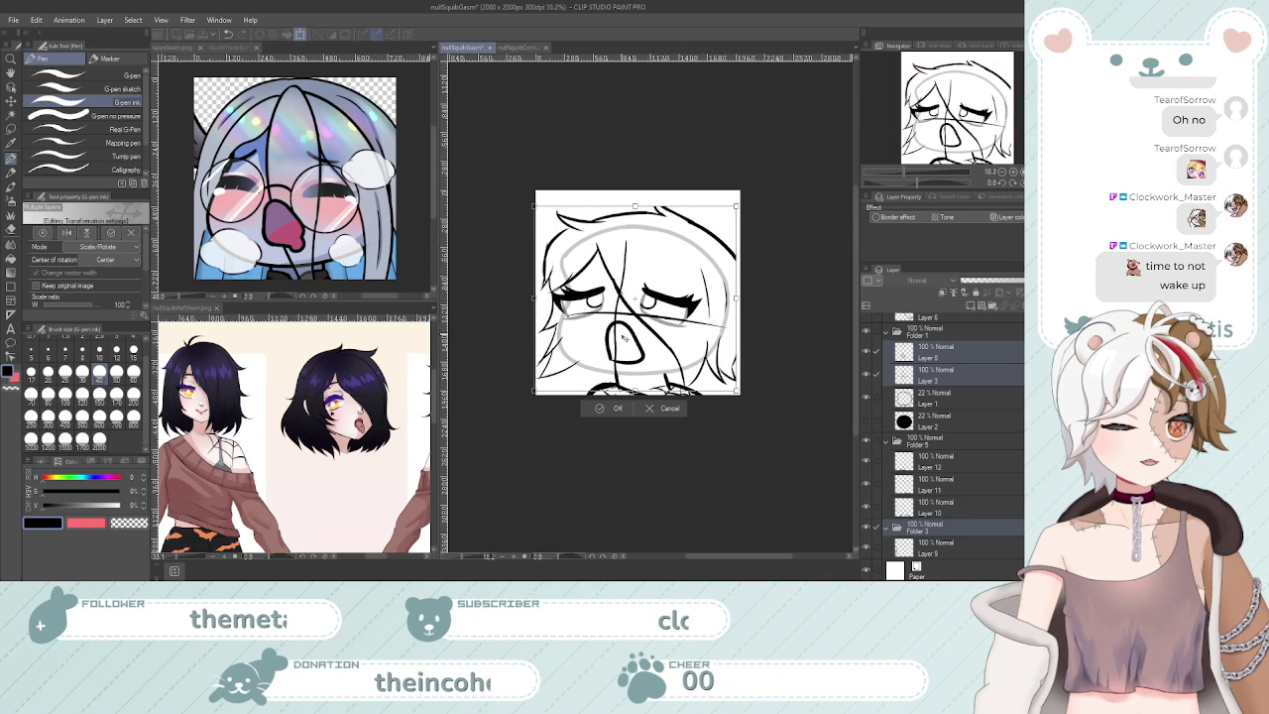
{"action": "scroll", "coordinate": [623, 338], "scroll_direction": "up", "scroll_amount": 2}
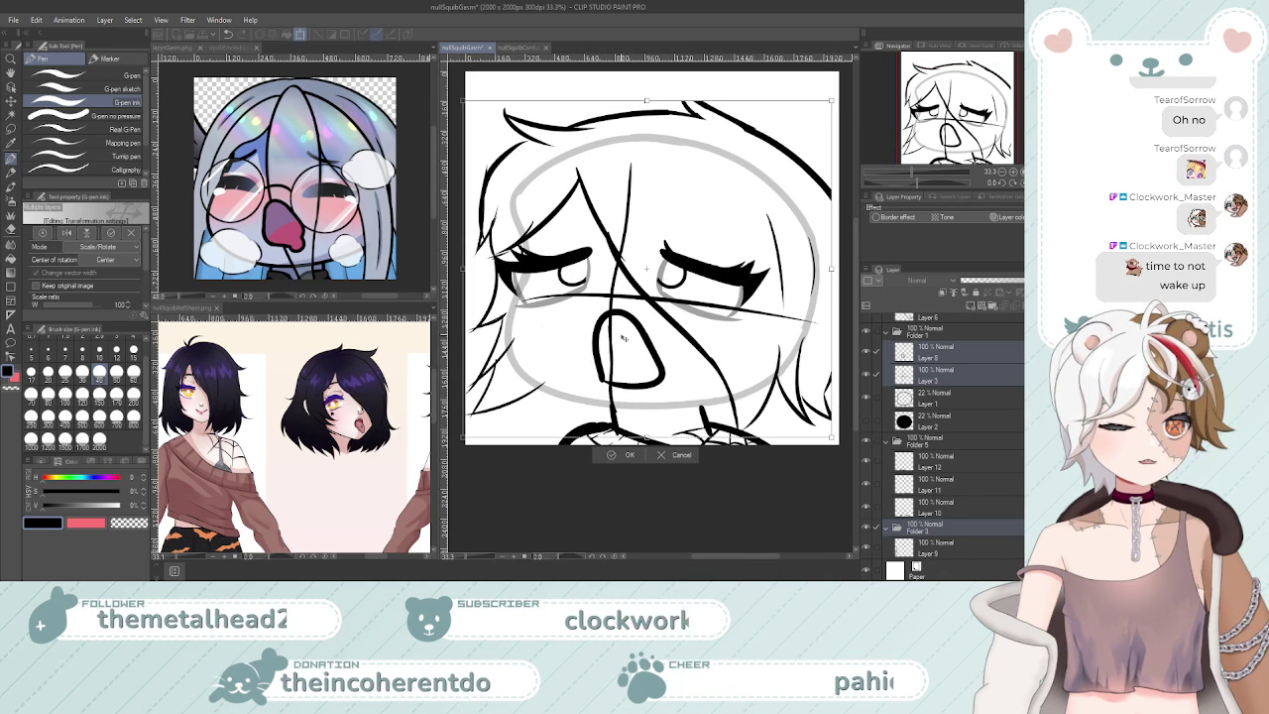
Try nudging the selected head lines down and back up, and cancel the transform
{"action": "scroll", "coordinate": [623, 338], "scroll_direction": "down", "scroll_amount": 1}
{"action": "key", "text": "Down"}
{"action": "key", "text": "Down"}
{"action": "key", "text": "Down"}
{"action": "key", "text": "Down"}
{"action": "key", "text": "Down"}
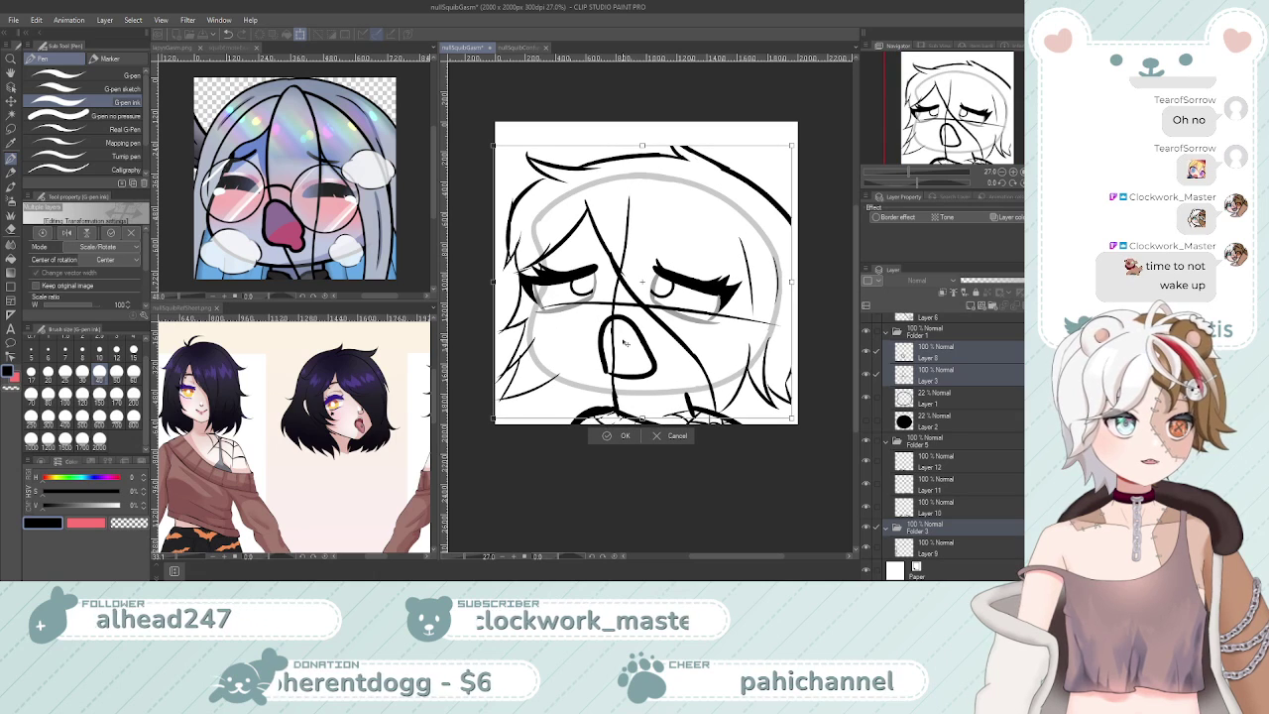
{"action": "key", "text": "Up"}
{"action": "key", "text": "Up"}
{"action": "key", "text": "Up"}
{"action": "key", "text": "Up"}
{"action": "key", "text": "Up"}
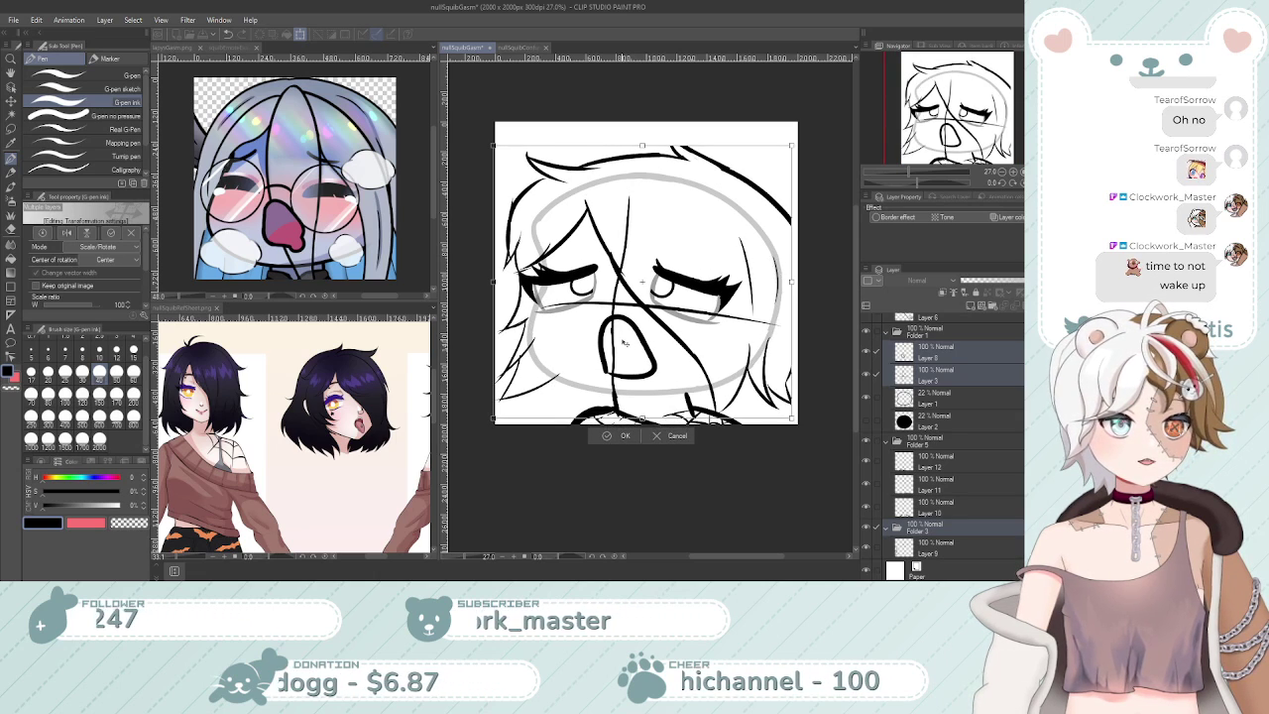
{"action": "left_click", "coordinate": [666, 431]}
{"action": "scroll", "coordinate": [626, 261], "scroll_direction": "down", "scroll_amount": 1}
{"action": "scroll", "coordinate": [625, 317], "scroll_direction": "up", "scroll_amount": 4}
{"action": "scroll", "coordinate": [648, 331], "scroll_direction": "down", "scroll_amount": 3}
{"action": "scroll", "coordinate": [647, 332], "scroll_direction": "down", "scroll_amount": 1}
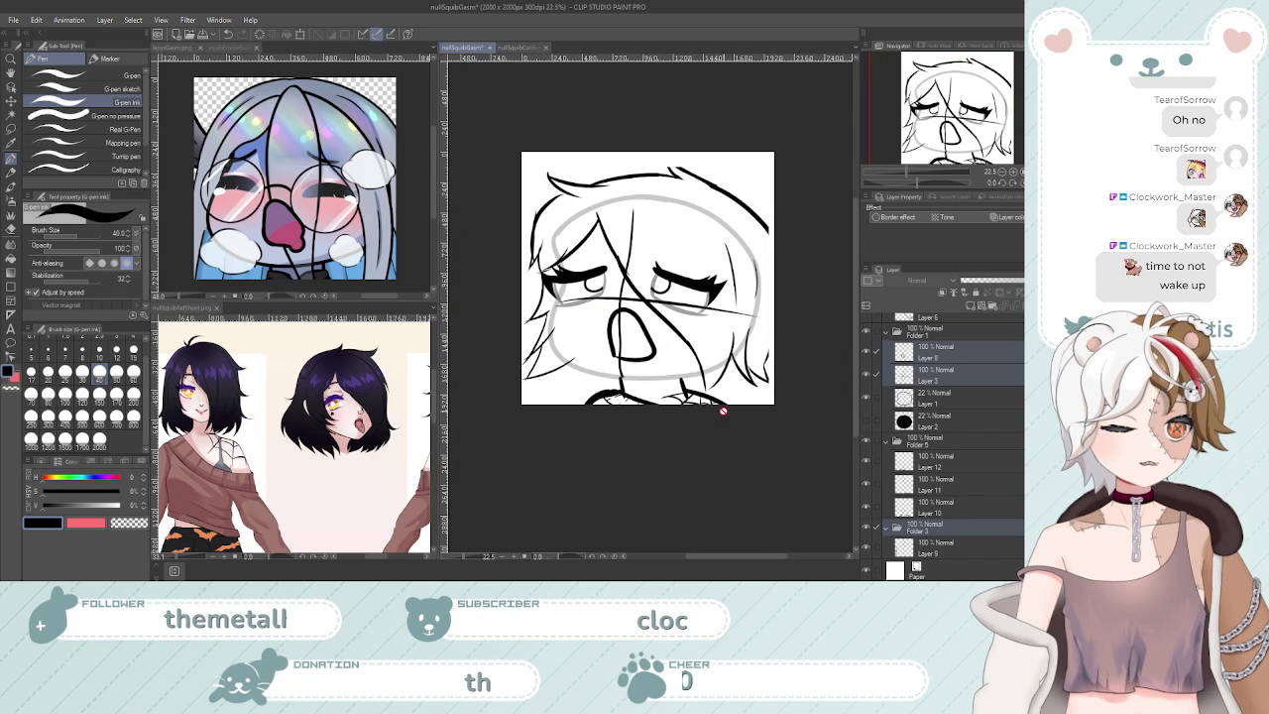
Select the head outline on Layer 1 in Folder 1 and raise its opacity to 100%
{"action": "left_click", "coordinate": [932, 398]}
{"action": "scroll", "coordinate": [912, 429], "scroll_direction": "up", "scroll_amount": 2}
{"action": "left_click", "coordinate": [864, 470]}
{"action": "left_click", "coordinate": [865, 471]}
{"action": "scroll", "coordinate": [634, 387], "scroll_direction": "up", "scroll_amount": 3}
{"action": "scroll", "coordinate": [694, 426], "scroll_direction": "down", "scroll_amount": 3}
{"action": "scroll", "coordinate": [694, 426], "scroll_direction": "up", "scroll_amount": 2}
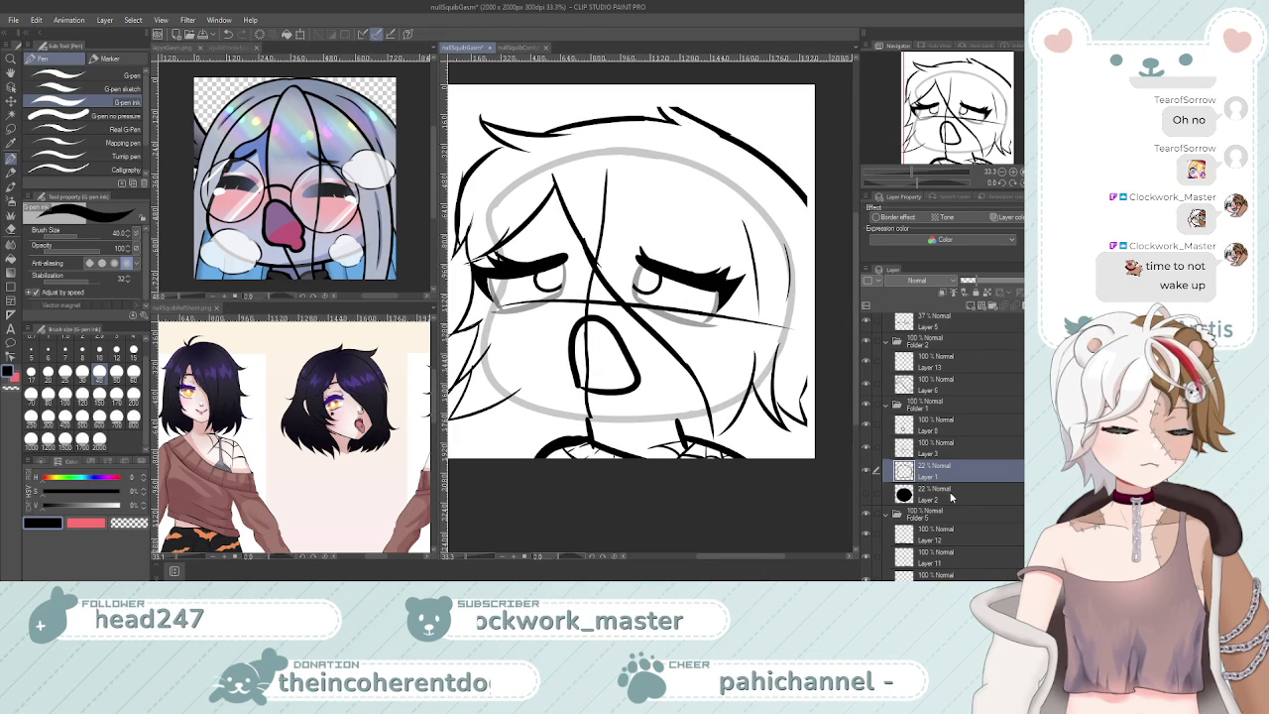
{"action": "left_click", "coordinate": [1022, 280]}
{"action": "scroll", "coordinate": [627, 398], "scroll_direction": "down", "scroll_amount": 4}
{"action": "scroll", "coordinate": [629, 399], "scroll_direction": "up", "scroll_amount": 3}
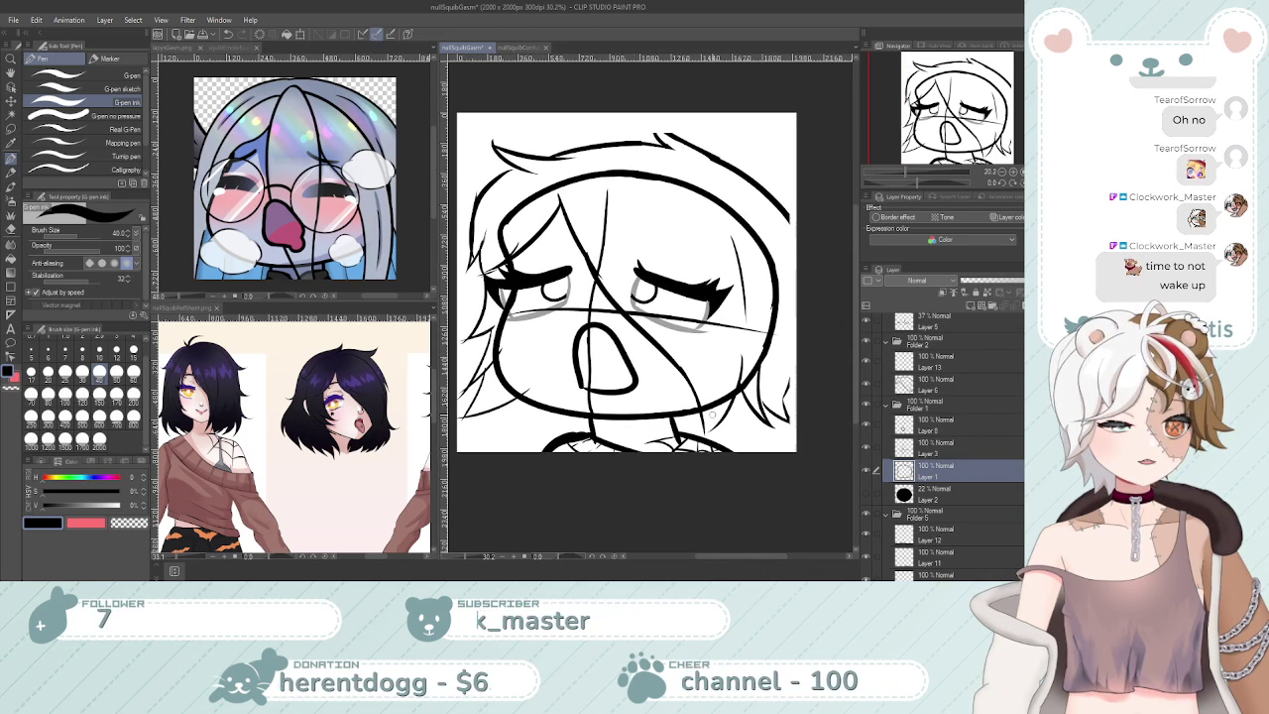
Erase the lower-right jaw section of the head outline on Layer 1
{"action": "key", "text": "ctrl+plus"}
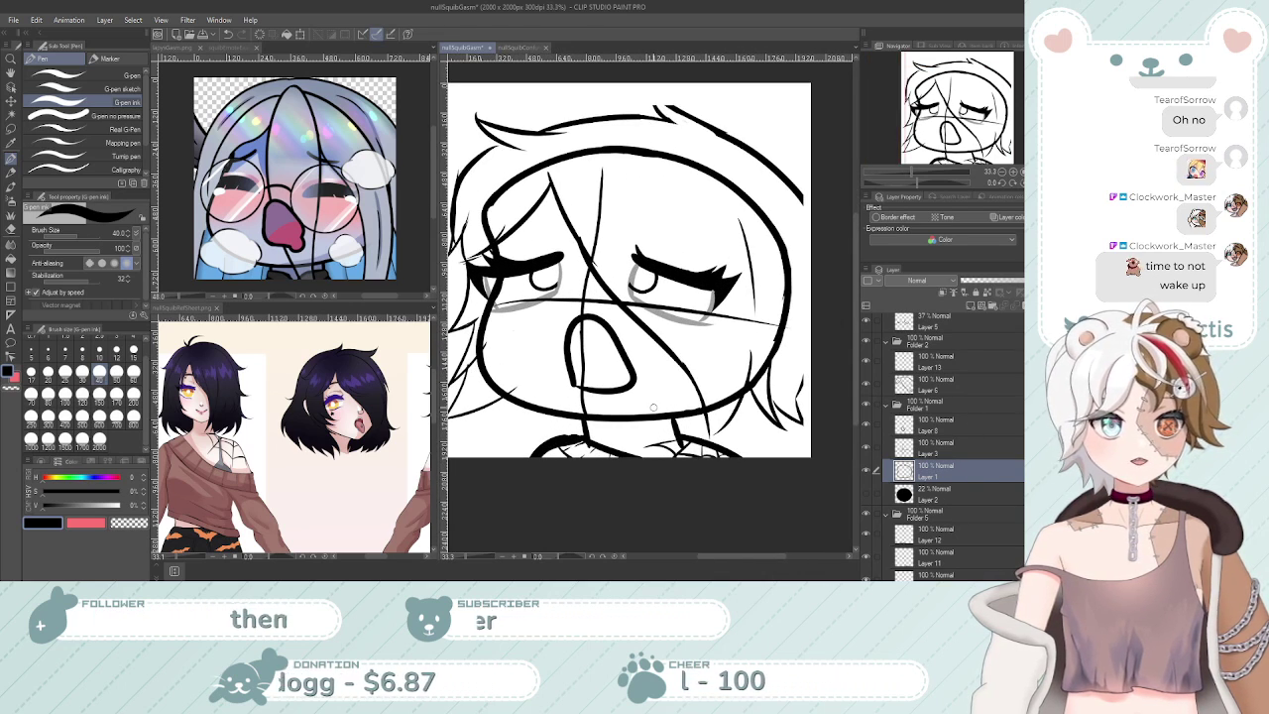
{"action": "key", "text": "e"}
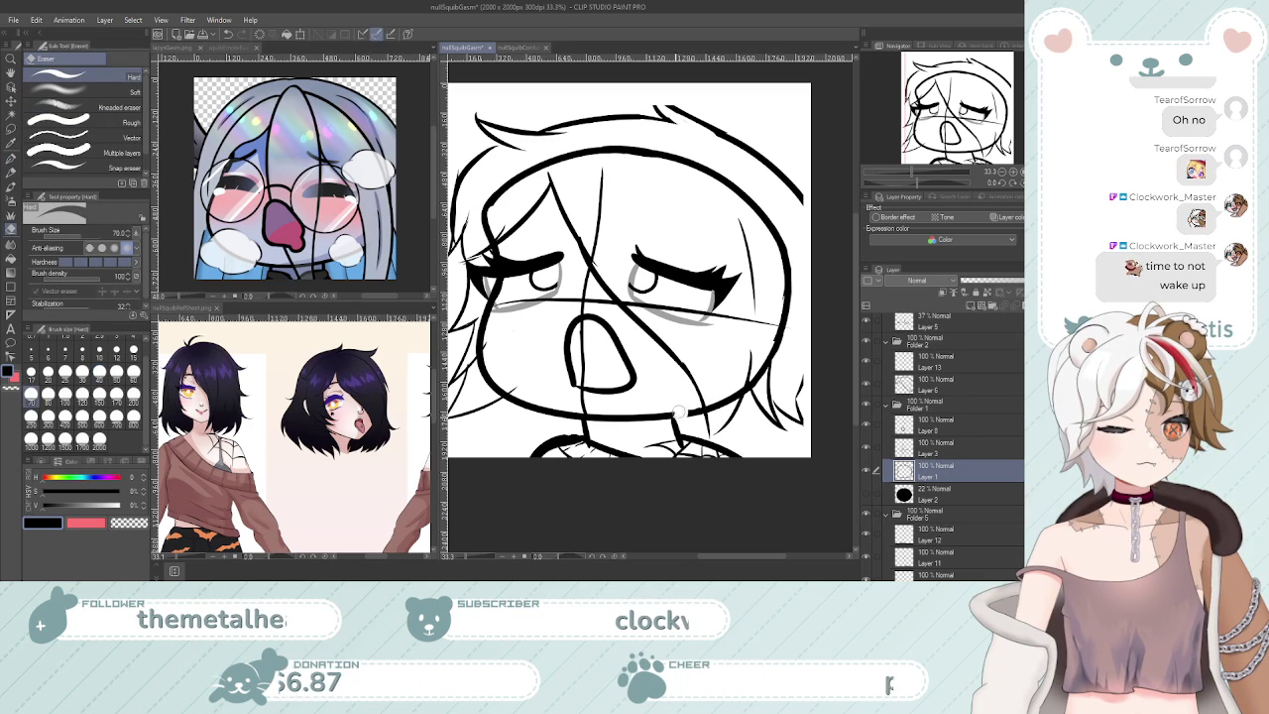
{"action": "mouse_move", "coordinate": [703, 412]}
{"action": "left_mouse_down"}
{"action": "mouse_move", "coordinate": [766, 369]}
{"action": "mouse_move", "coordinate": [793, 298]}
{"action": "mouse_move", "coordinate": [767, 353]}
{"action": "left_mouse_up"}
Redraw the erased jaw curve from the right cheek to the chin with the G-pen ink, retrying until it is smooth
{"action": "key", "text": "p"}
{"action": "left_click_drag", "start_coordinate": [788, 301], "coordinate": [650, 394]}
{"action": "key", "text": "ctrl+z"}
{"action": "left_click_drag", "start_coordinate": [788, 301], "coordinate": [640, 407]}
{"action": "key", "text": "ctrl+z"}
{"action": "left_click_drag", "start_coordinate": [788, 301], "coordinate": [645, 417]}
{"action": "key", "text": "ctrl+z"}
{"action": "left_click_drag", "start_coordinate": [788, 301], "coordinate": [659, 414]}
{"action": "key", "text": "ctrl+z"}
{"action": "left_click_drag", "start_coordinate": [788, 301], "coordinate": [644, 414]}
{"action": "key", "text": "ctrl+z"}
{"action": "left_click_drag", "start_coordinate": [788, 302], "coordinate": [646, 416]}
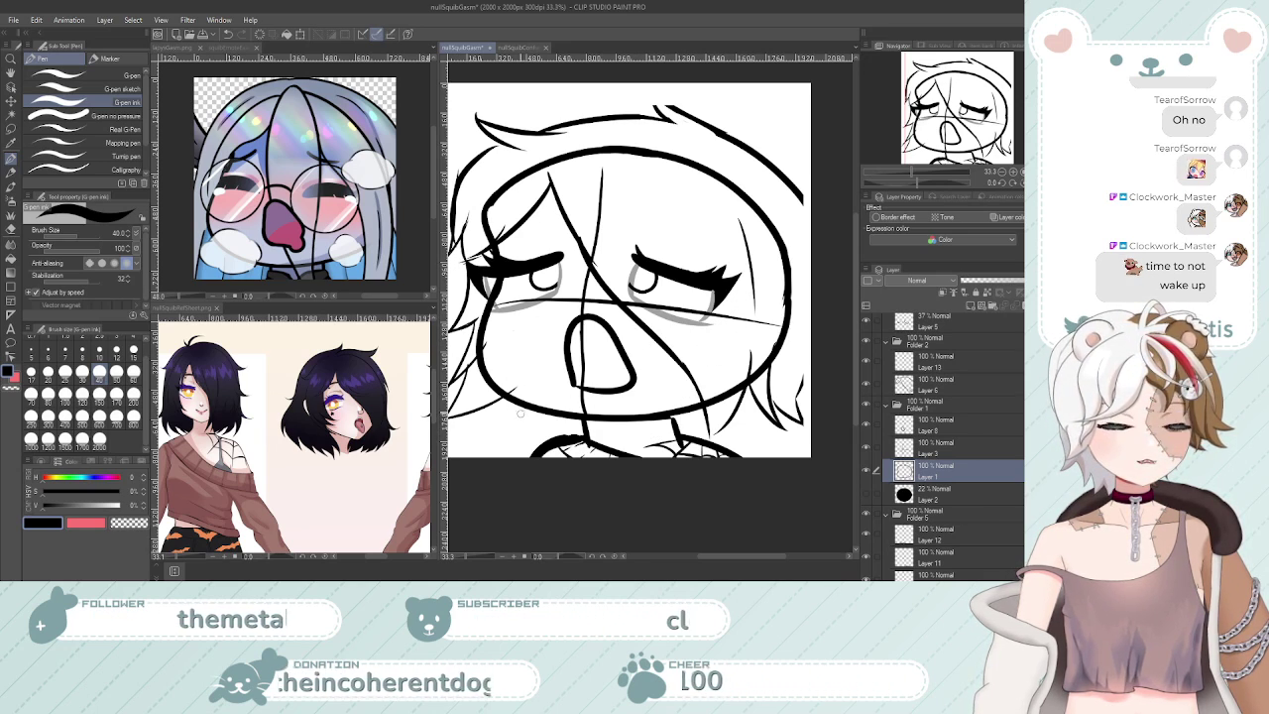
Try narrowing the Layer 1 head outline from its sides, and undo the scaling
{"action": "mouse_move", "coordinate": [623, 385]}
{"action": "left_mouse_down"}
{"action": "mouse_move", "coordinate": [555, 384]}
{"action": "mouse_move", "coordinate": [607, 384]}
{"action": "left_mouse_up"}
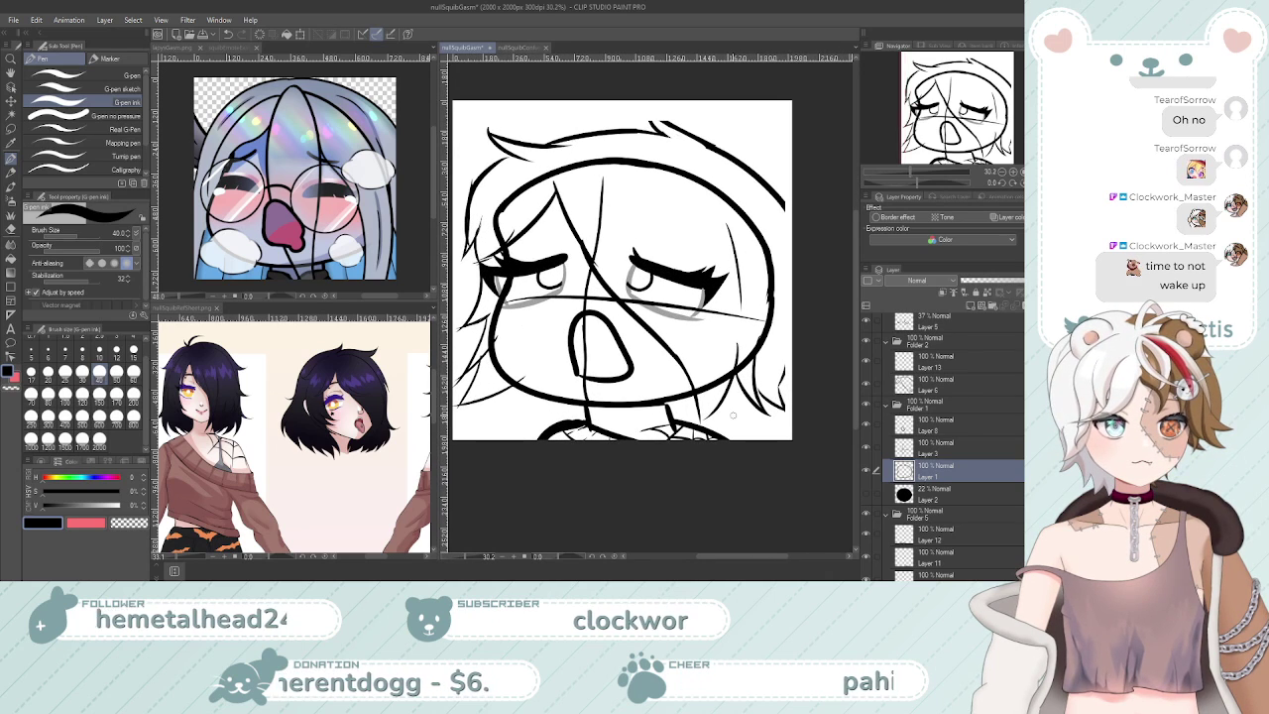
{"action": "left_click", "coordinate": [302, 34]}
{"action": "scroll", "coordinate": [510, 282], "scroll_direction": "down", "scroll_amount": 1}
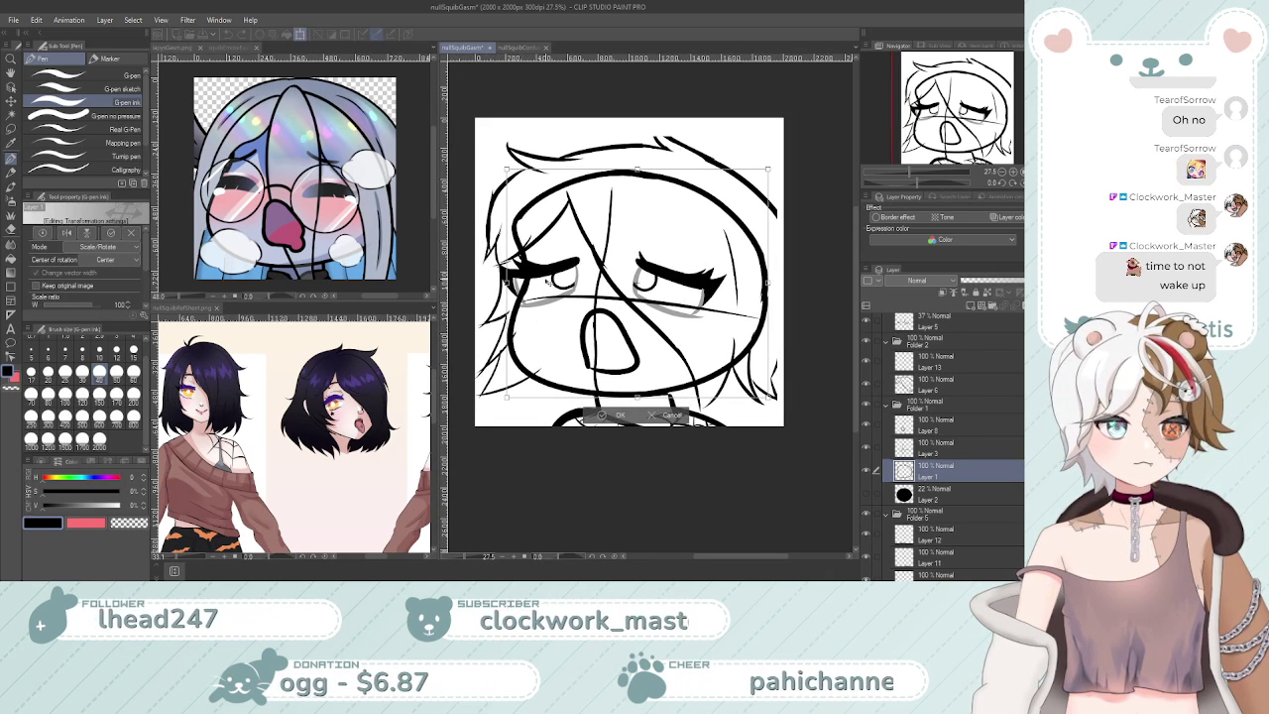
{"action": "left_click_drag", "start_coordinate": [509, 283], "coordinate": [518, 283]}
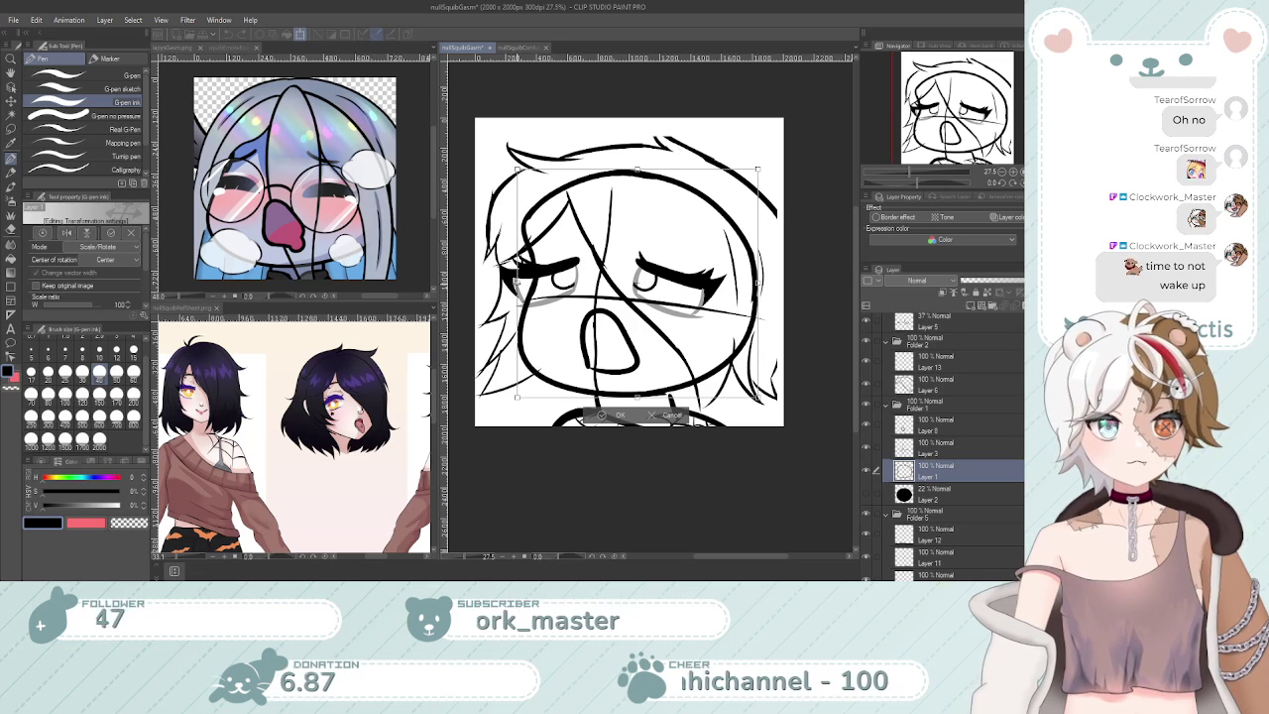
{"action": "scroll", "coordinate": [596, 351], "scroll_direction": "up", "scroll_amount": 2}
{"action": "scroll", "coordinate": [595, 351], "scroll_direction": "down", "scroll_amount": 3}
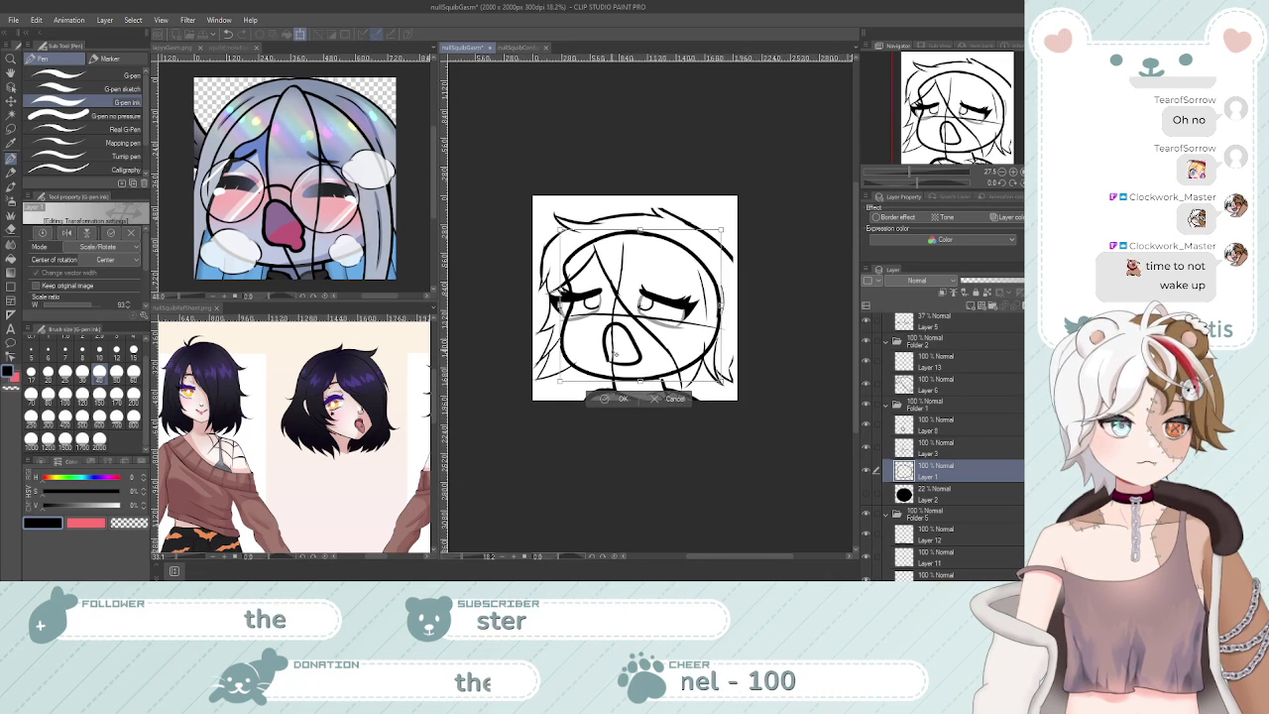
{"action": "scroll", "coordinate": [596, 350], "scroll_direction": "up", "scroll_amount": 2}
{"action": "key", "text": "ctrl+z"}
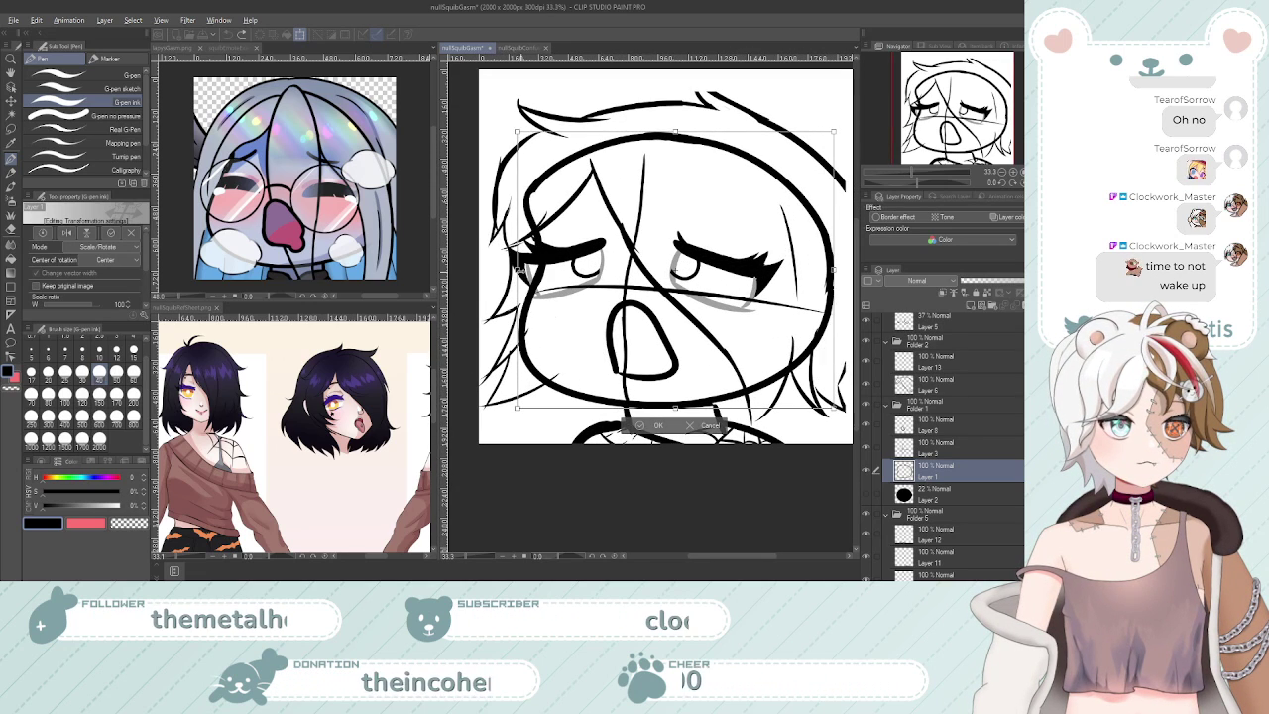
Narrow the Layer 1 head outline to about 96%, shift it slightly down and apply the transform
{"action": "left_click_drag", "start_coordinate": [520, 269], "coordinate": [528, 272]}
{"action": "left_click_drag", "start_coordinate": [680, 364], "coordinate": [681, 367]}
{"action": "scroll", "coordinate": [721, 391], "scroll_direction": "down", "scroll_amount": 1}
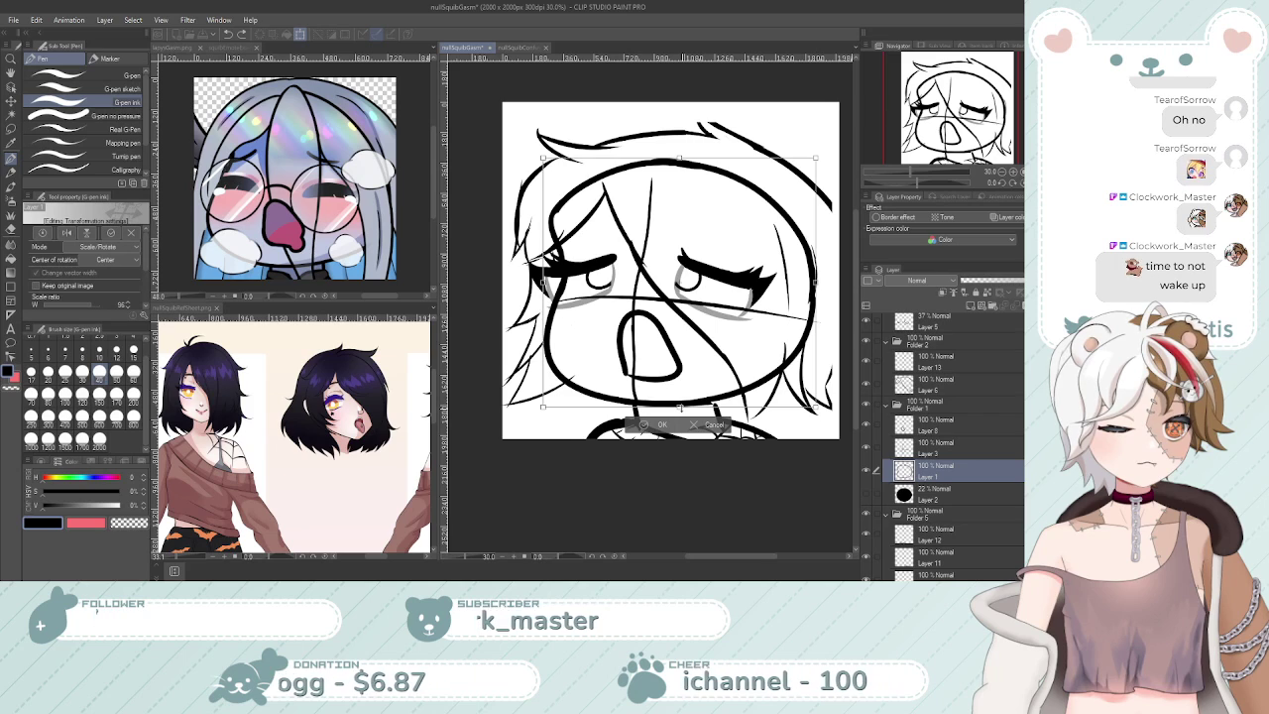
{"action": "left_click_drag", "start_coordinate": [681, 407], "coordinate": [681, 403]}
{"action": "key", "text": "ctrl+z"}
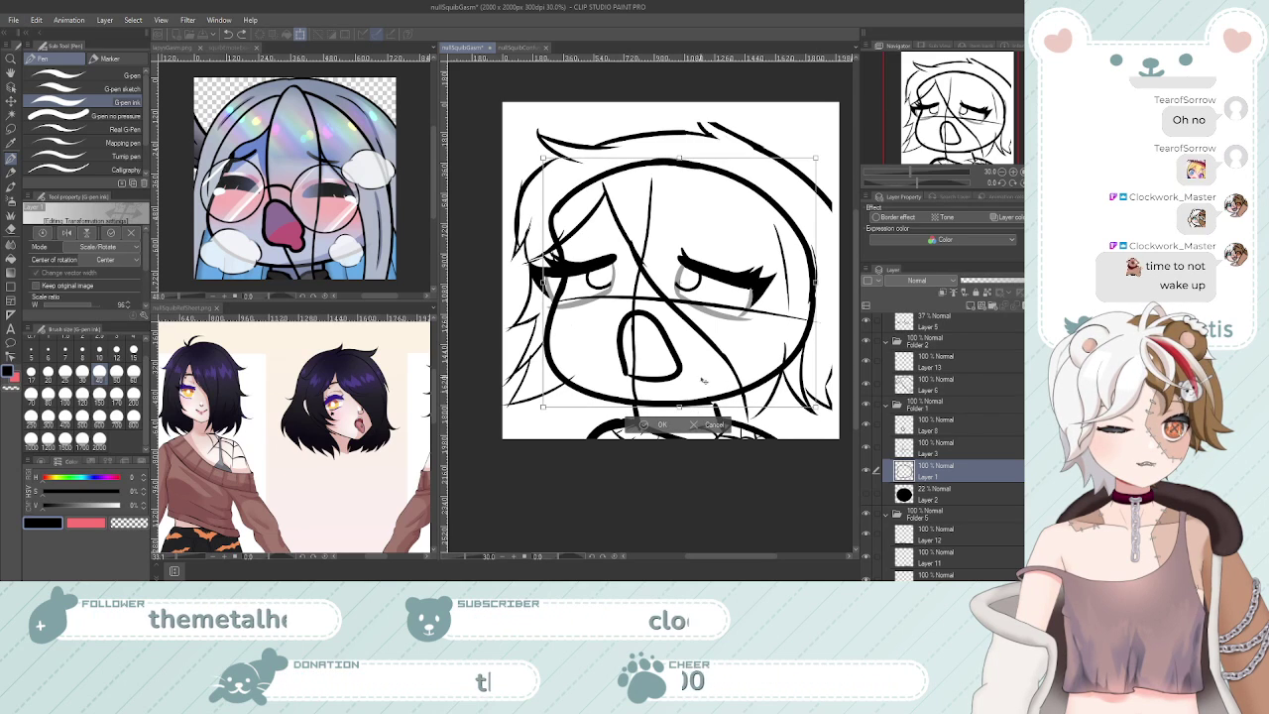
{"action": "left_click", "coordinate": [658, 425]}
Examine where the chin line of the head outline meets the neck lines
{"action": "scroll", "coordinate": [653, 341], "scroll_direction": "up", "scroll_amount": 3}
{"action": "scroll", "coordinate": [652, 341], "scroll_direction": "down", "scroll_amount": 4}
{"action": "scroll", "coordinate": [705, 348], "scroll_direction": "up", "scroll_amount": 3}
{"action": "scroll", "coordinate": [706, 348], "scroll_direction": "down", "scroll_amount": 6}
{"action": "scroll", "coordinate": [701, 366], "scroll_direction": "up", "scroll_amount": 8}
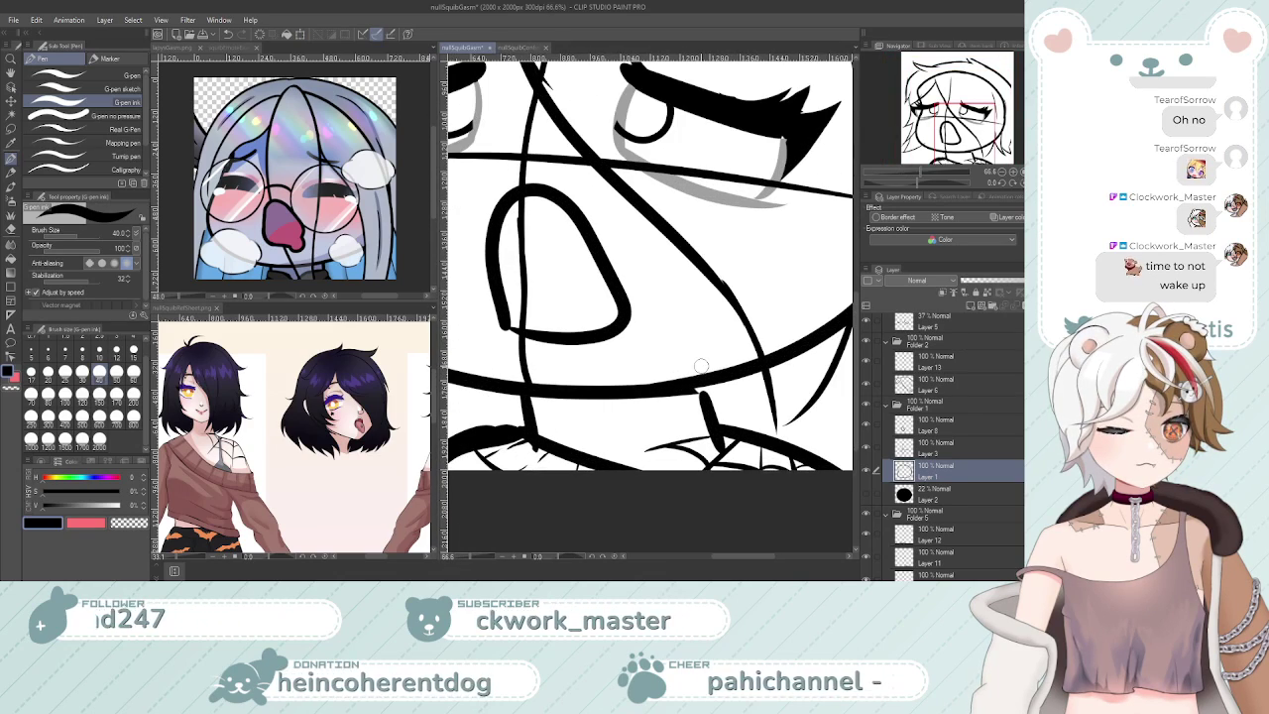
{"action": "scroll", "coordinate": [701, 366], "scroll_direction": "down", "scroll_amount": 5}
{"action": "scroll", "coordinate": [703, 381], "scroll_direction": "up", "scroll_amount": 7}
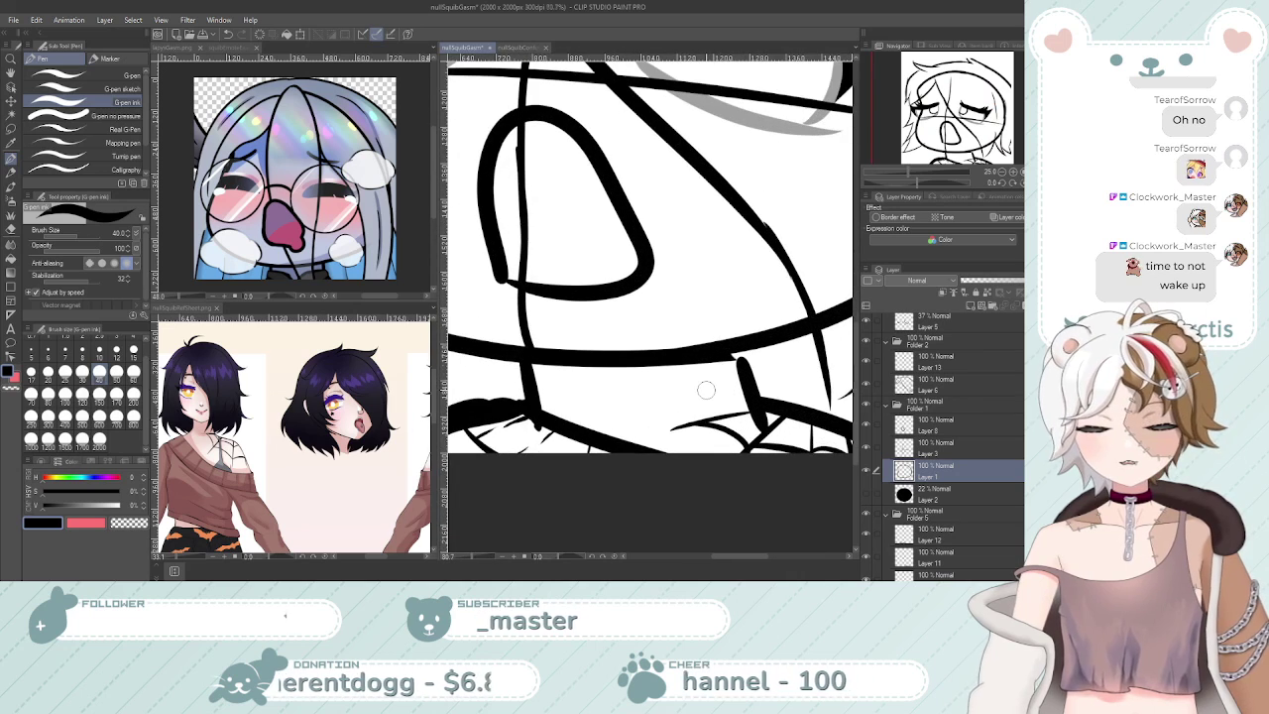
{"action": "key", "text": "e"}
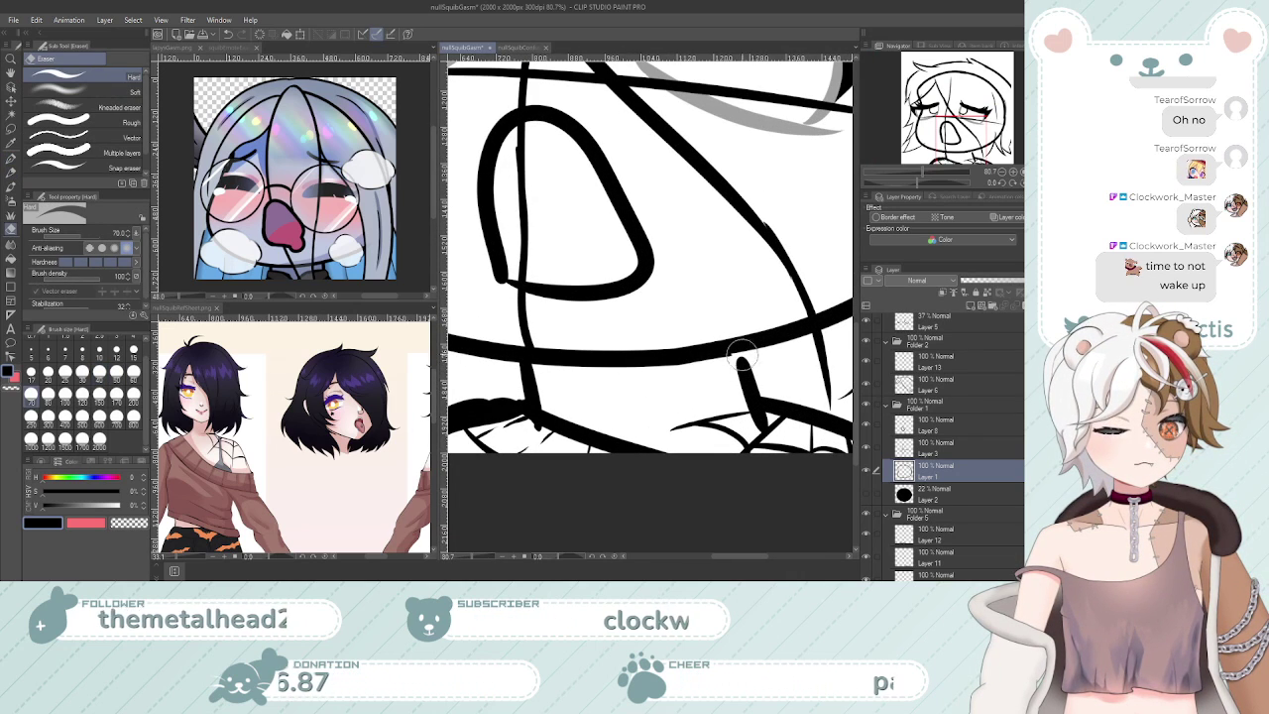
{"action": "scroll", "coordinate": [617, 362], "scroll_direction": "down", "scroll_amount": 5}
{"action": "scroll", "coordinate": [617, 358], "scroll_direction": "up", "scroll_amount": 2}
{"action": "scroll", "coordinate": [634, 367], "scroll_direction": "down", "scroll_amount": 1}
{"action": "scroll", "coordinate": [684, 379], "scroll_direction": "up", "scroll_amount": 2}
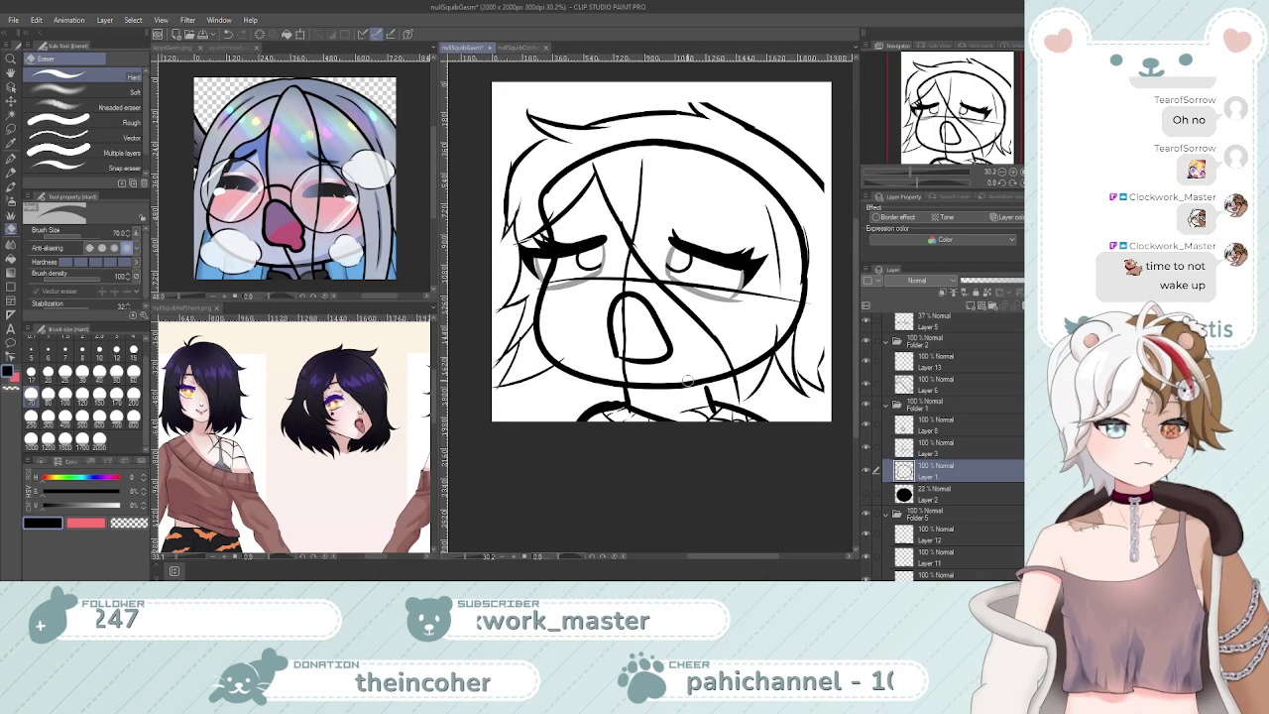
Select Layer 10 in Folder 5 and extend the right neck line up to the chin
{"action": "scroll", "coordinate": [941, 446], "scroll_direction": "down", "scroll_amount": 2}
{"action": "left_click", "coordinate": [889, 506]}
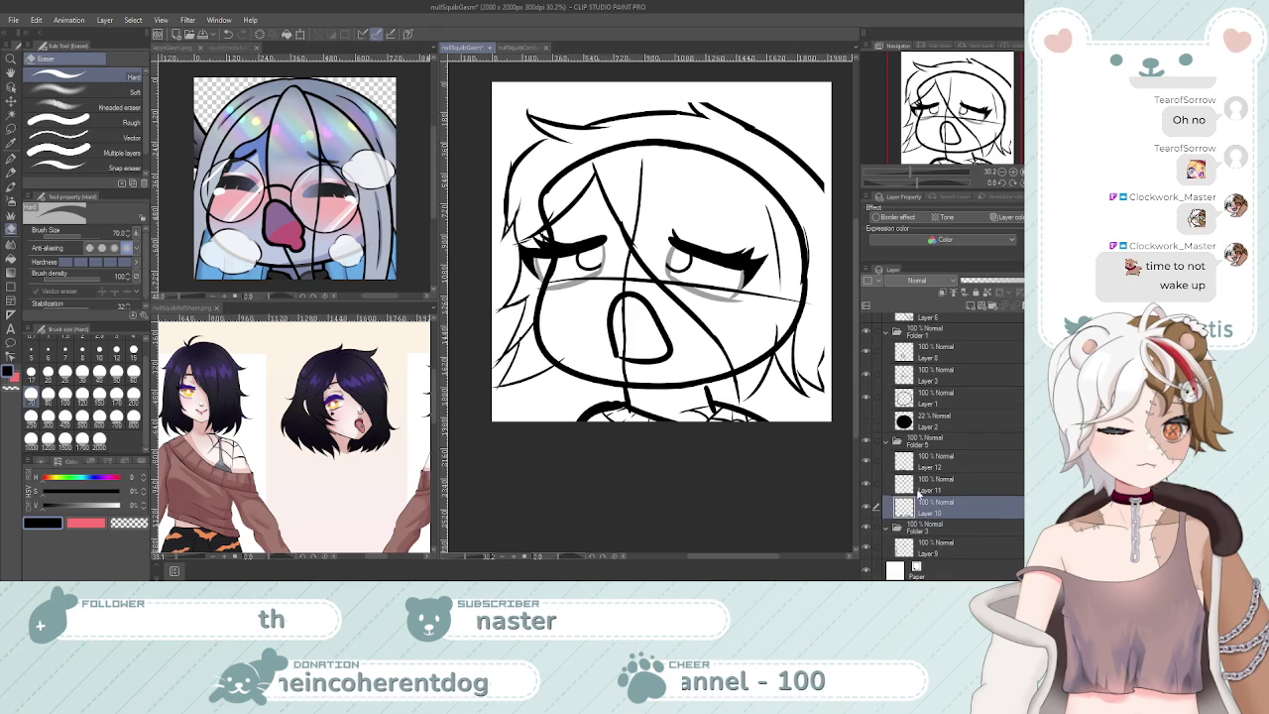
{"action": "scroll", "coordinate": [738, 436], "scroll_direction": "up", "scroll_amount": 3}
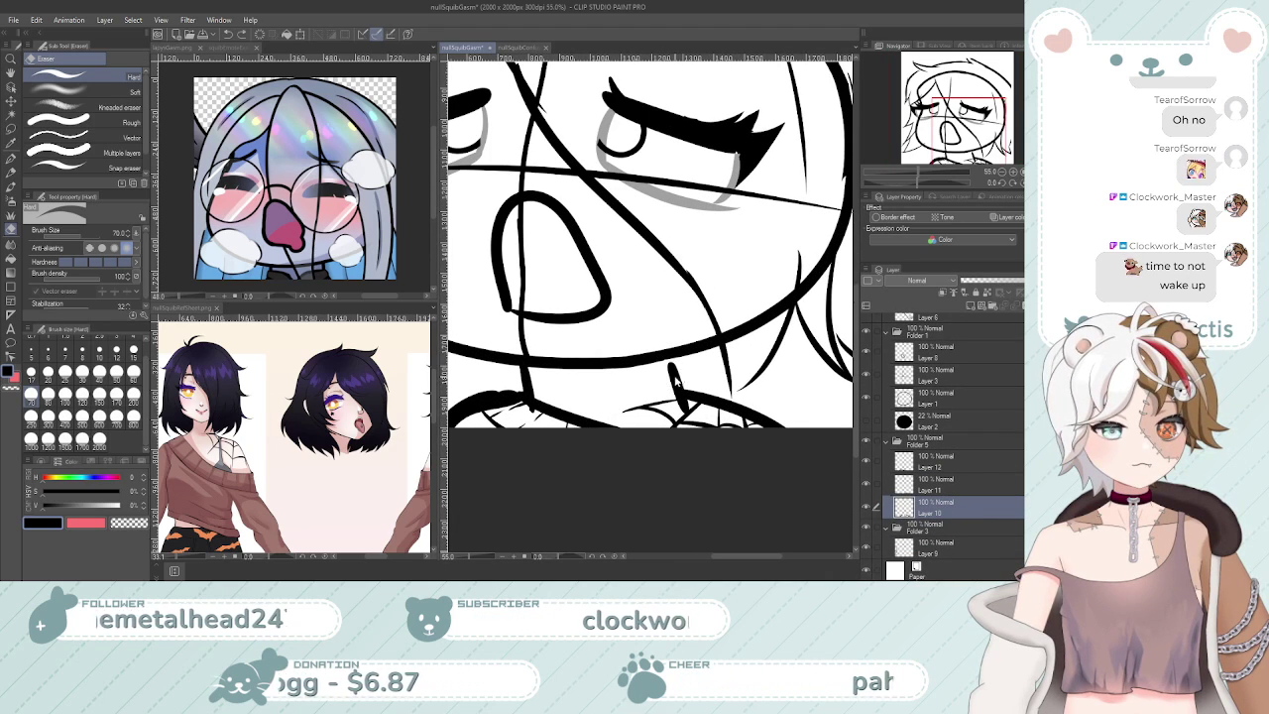
{"action": "key", "text": "p"}
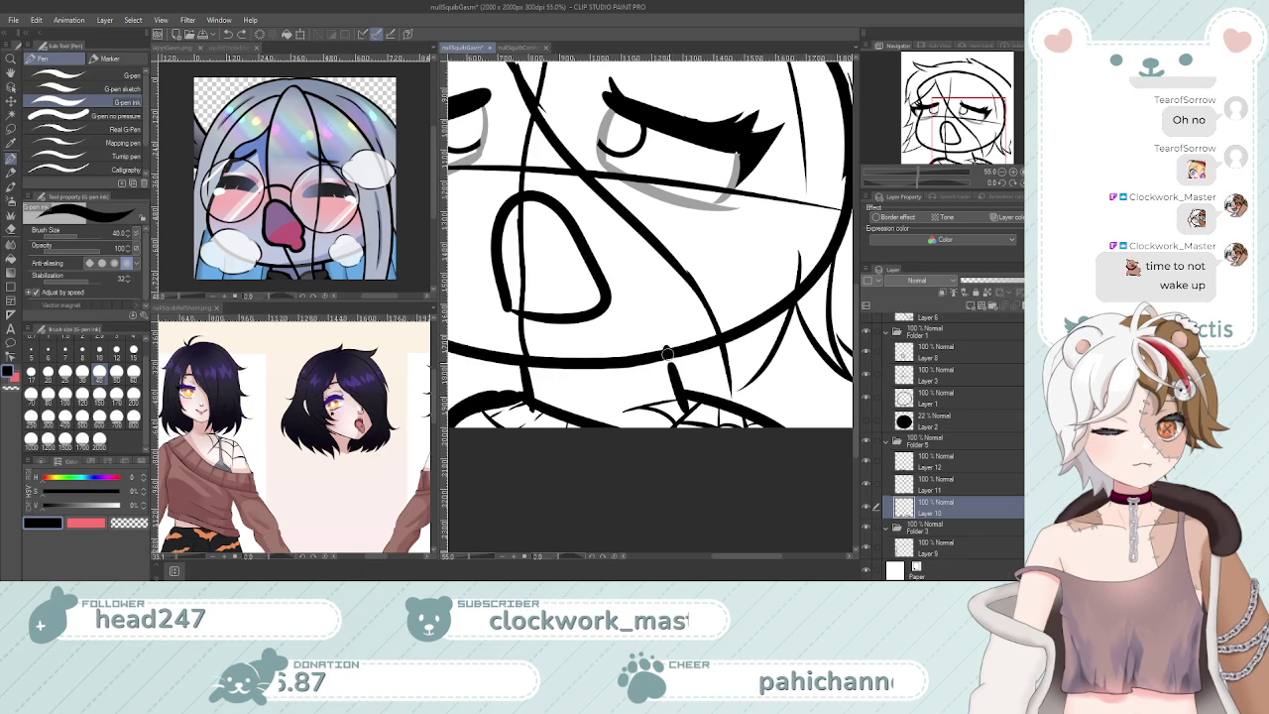
{"action": "left_click_drag", "start_coordinate": [666, 351], "coordinate": [677, 379]}
{"action": "key", "text": "e"}
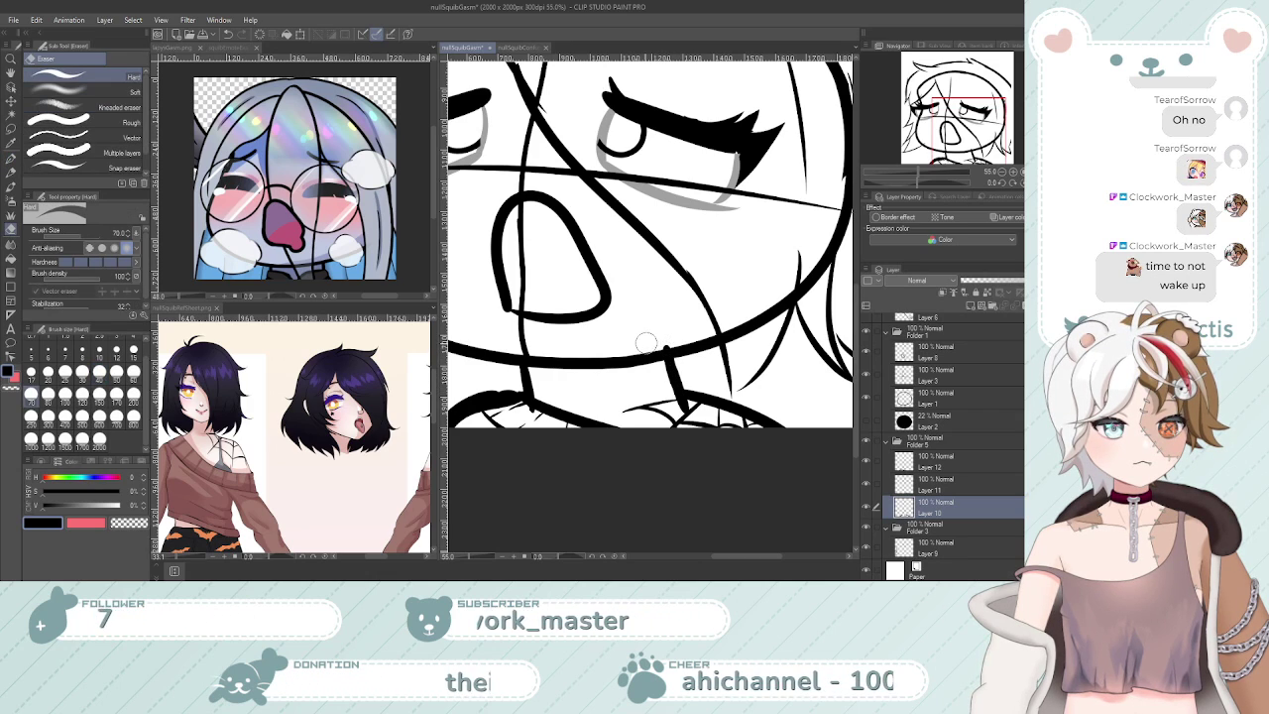
{"action": "left_click_drag", "start_coordinate": [666, 293], "coordinate": [594, 294]}
{"action": "scroll", "coordinate": [615, 287], "scroll_direction": "up", "scroll_amount": 2}
{"action": "scroll", "coordinate": [615, 288], "scroll_direction": "down", "scroll_amount": 1}
{"action": "scroll", "coordinate": [595, 283], "scroll_direction": "up", "scroll_amount": 2}
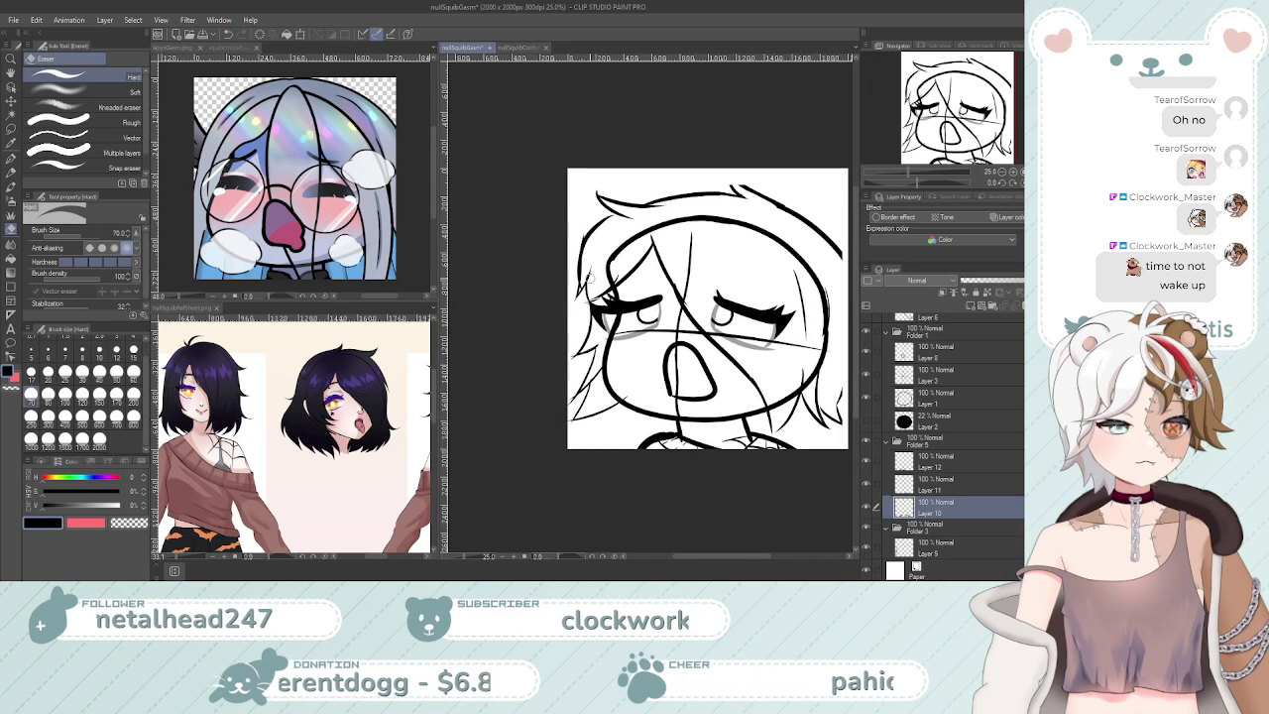
{"action": "scroll", "coordinate": [684, 292], "scroll_direction": "down", "scroll_amount": 2}
{"action": "scroll", "coordinate": [707, 300], "scroll_direction": "up", "scroll_amount": 2}
{"action": "scroll", "coordinate": [706, 300], "scroll_direction": "down", "scroll_amount": 3}
{"action": "scroll", "coordinate": [758, 301], "scroll_direction": "up", "scroll_amount": 3}
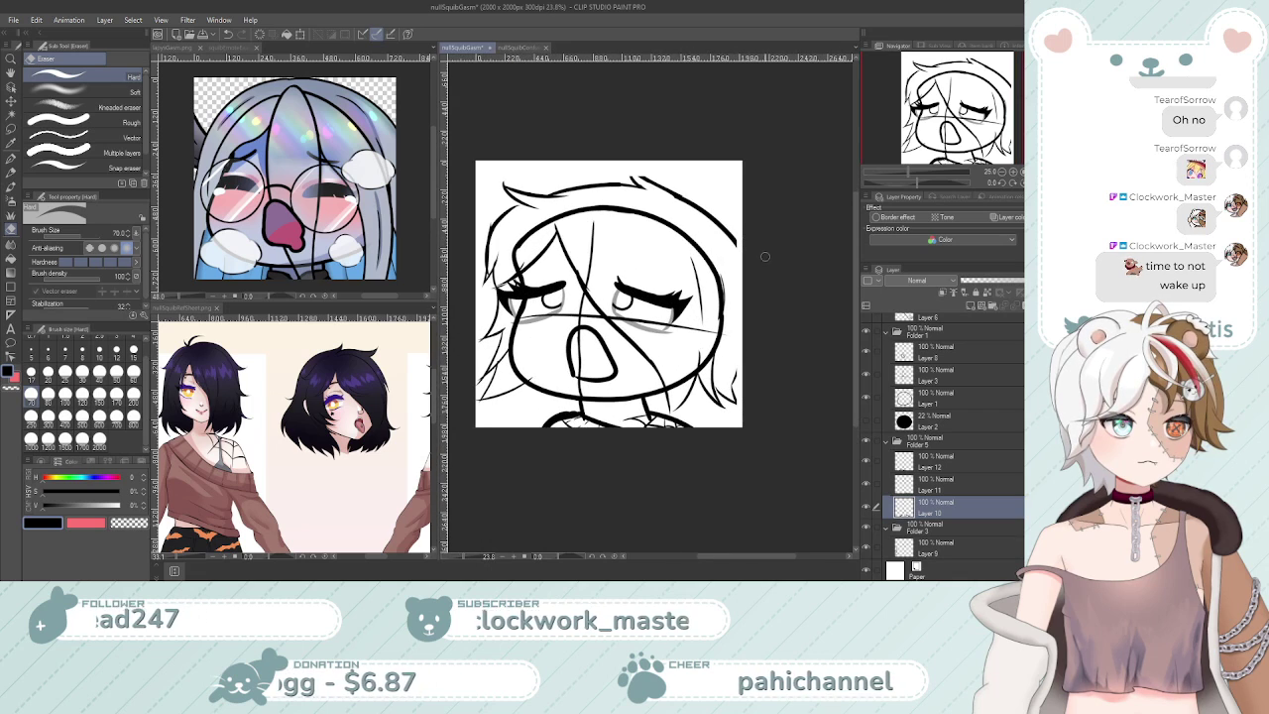
Select Layer 6 in Folder 2 and draw a pointed hair tuft at the top of the head, undoing unsatisfactory strokes
{"action": "left_click", "coordinate": [722, 227], "text": "ctrl+shift"}
{"action": "scroll", "coordinate": [921, 351], "scroll_direction": "up", "scroll_amount": 2}
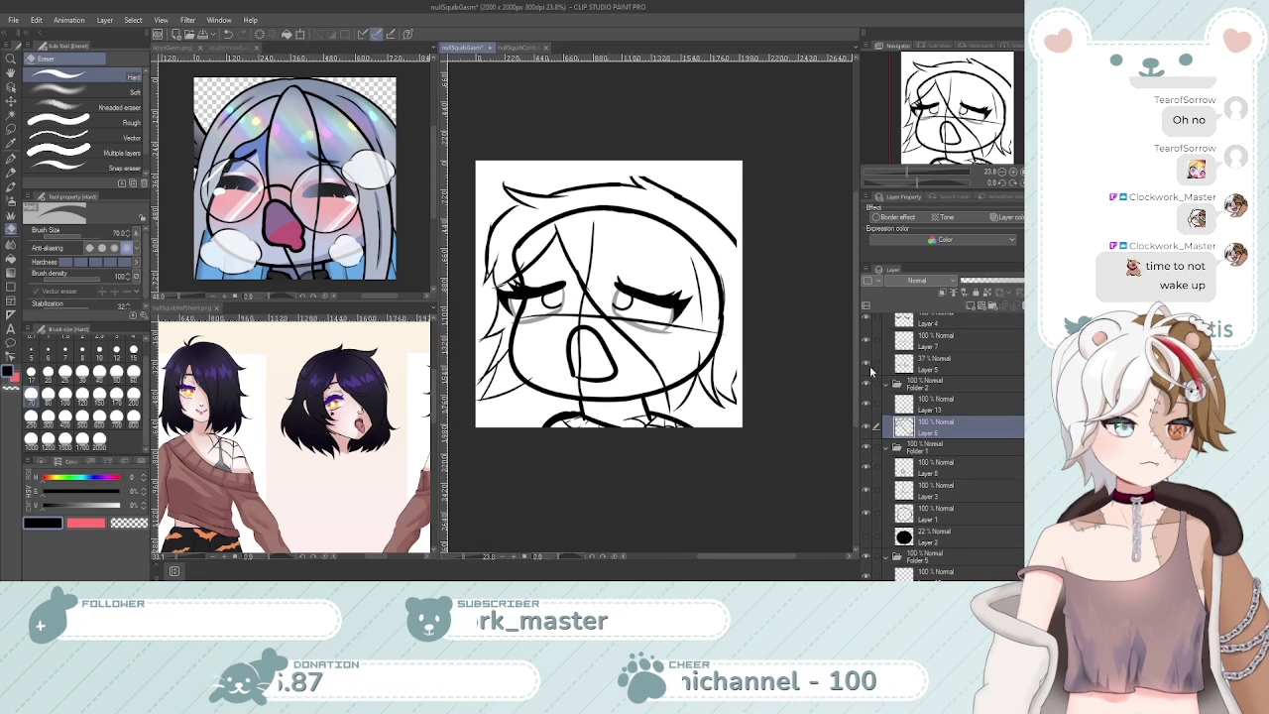
{"action": "scroll", "coordinate": [638, 240], "scroll_direction": "up", "scroll_amount": 2}
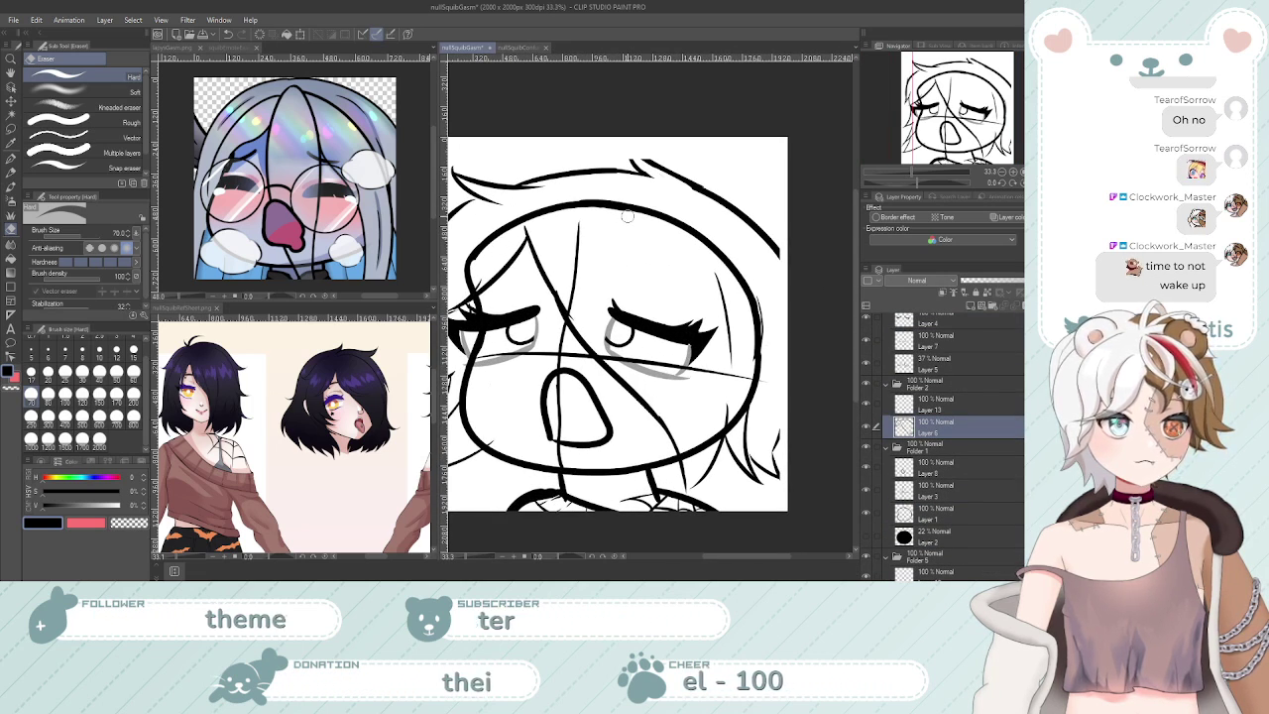
{"action": "key", "text": "p"}
{"action": "mouse_move", "coordinate": [641, 149]}
{"action": "left_mouse_down"}
{"action": "mouse_move", "coordinate": [657, 172]}
{"action": "mouse_move", "coordinate": [640, 170]}
{"action": "mouse_move", "coordinate": [648, 181]}
{"action": "left_mouse_up"}
{"action": "key", "text": "ctrl+z"}
{"action": "key", "text": "ctrl+z"}
{"action": "key", "text": "ctrl+z"}
{"action": "key", "text": "ctrl+z"}
{"action": "key", "text": "ctrl+z"}
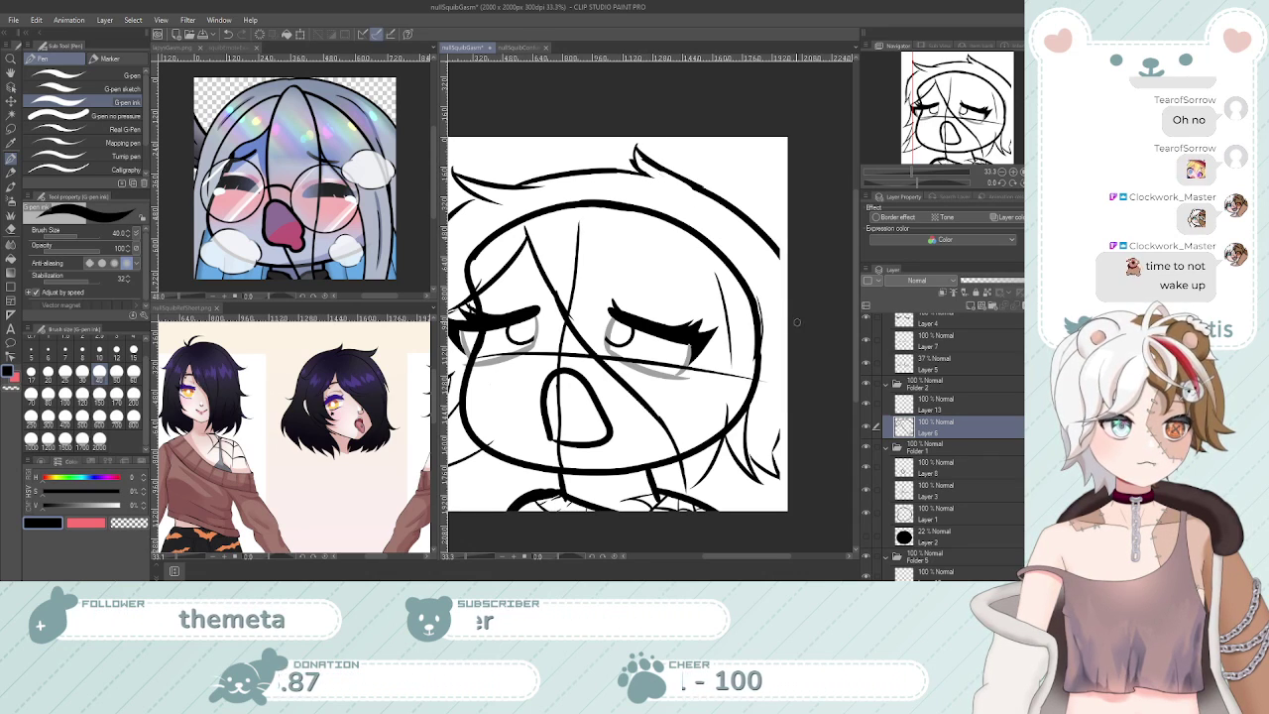
Extend the right outer hair line to the canvas edge and tidy the end of the lower right hair lock
{"action": "left_click_drag", "start_coordinate": [779, 260], "coordinate": [788, 282]}
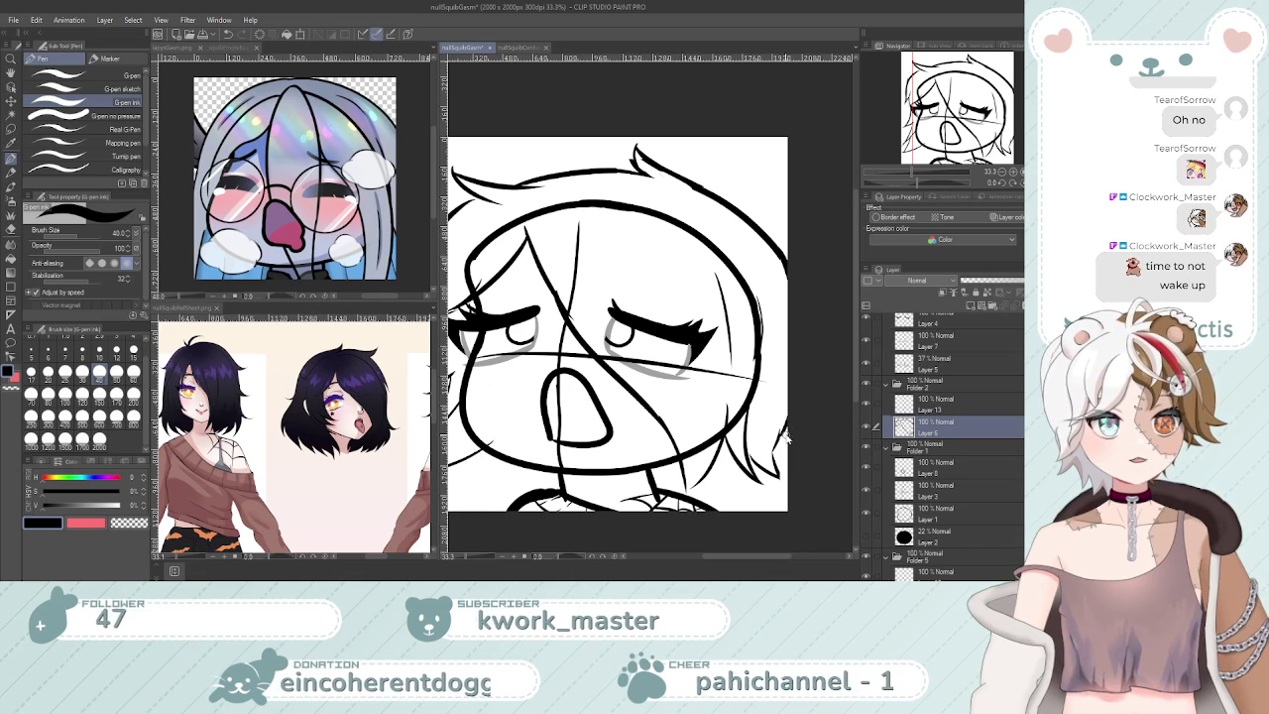
{"action": "key", "text": "e"}
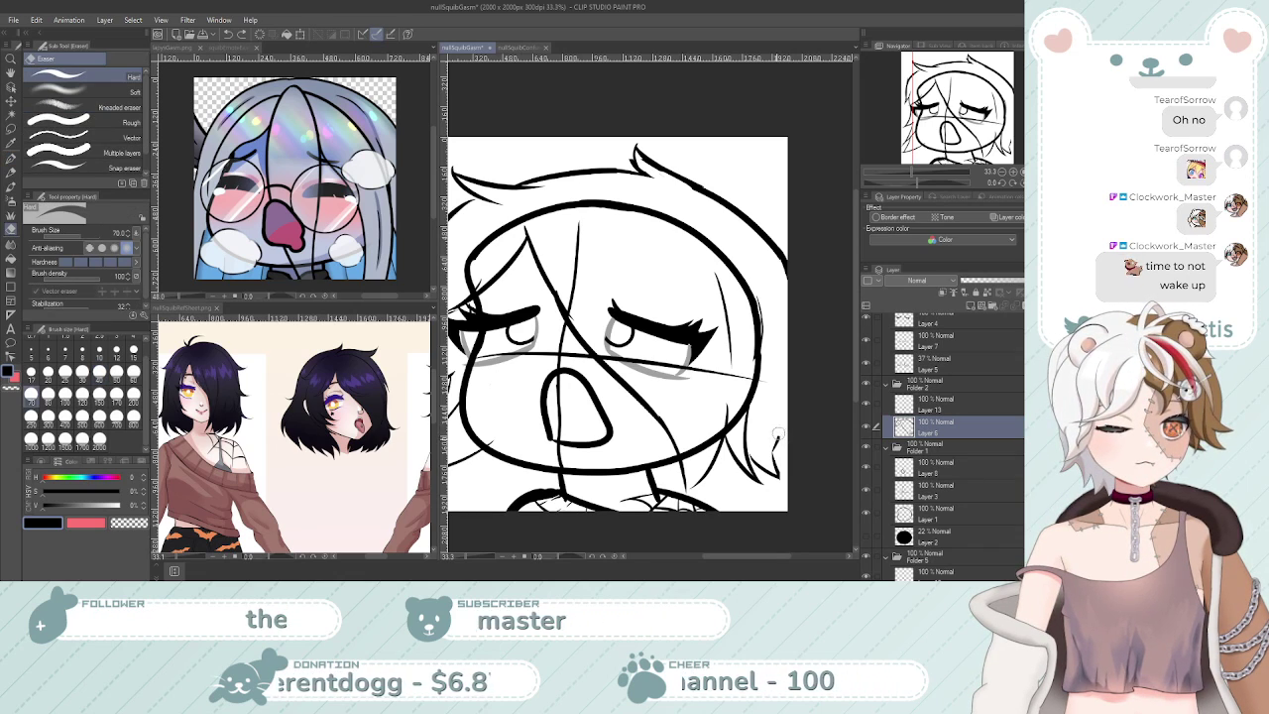
{"action": "key", "text": "p"}
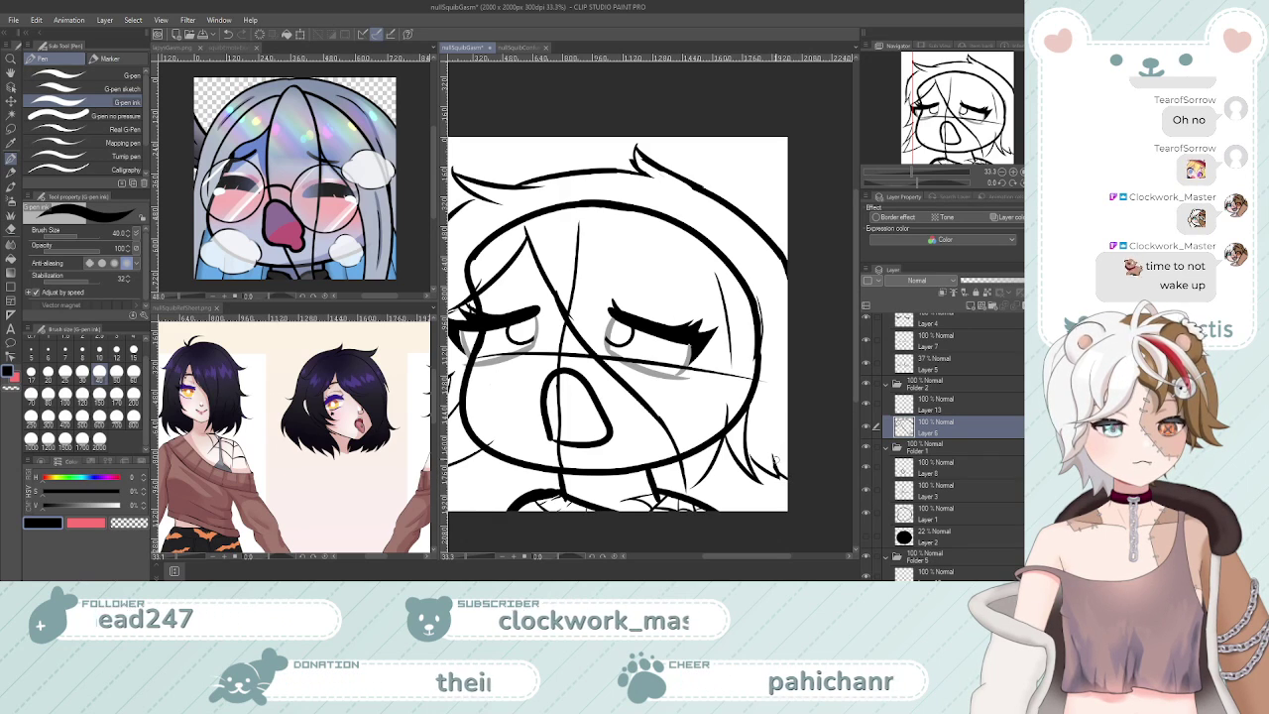
Compare the hair silhouette of the sketch with the finished nullSquibConfuse emote
{"action": "scroll", "coordinate": [788, 403], "scroll_direction": "down", "scroll_amount": 2}
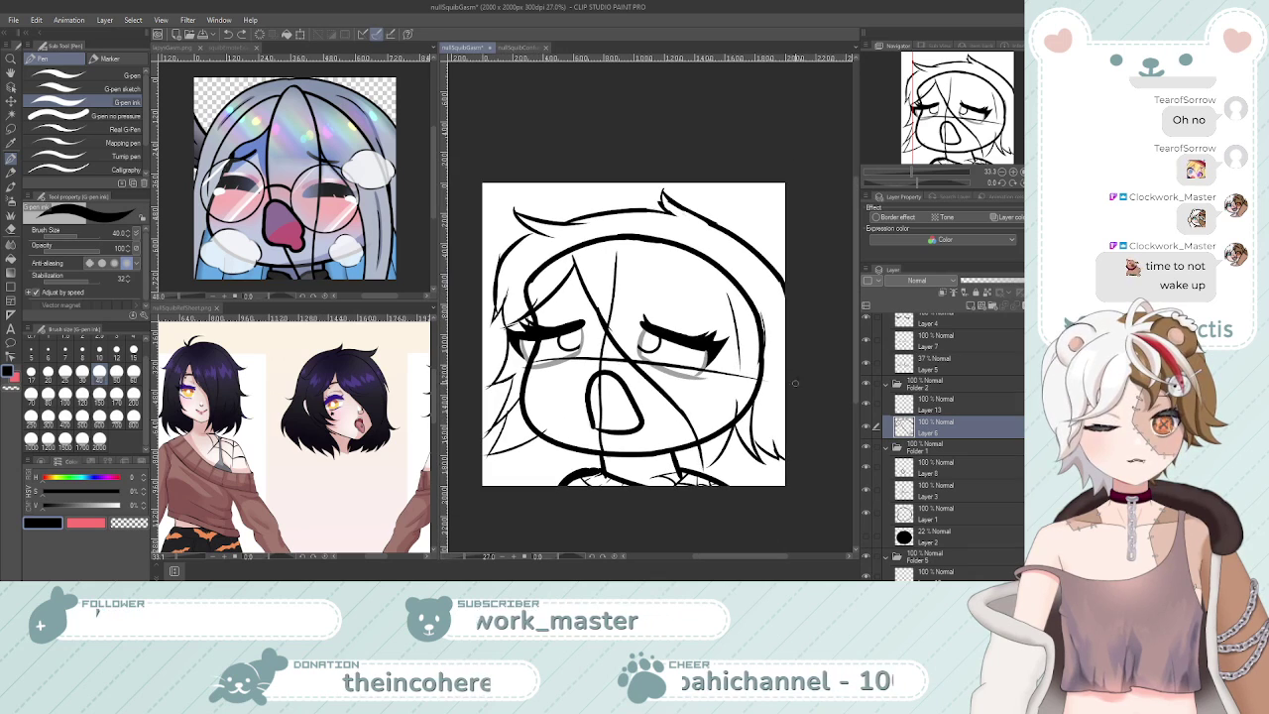
{"action": "left_click", "coordinate": [520, 48]}
{"action": "scroll", "coordinate": [655, 187], "scroll_direction": "down", "scroll_amount": 1}
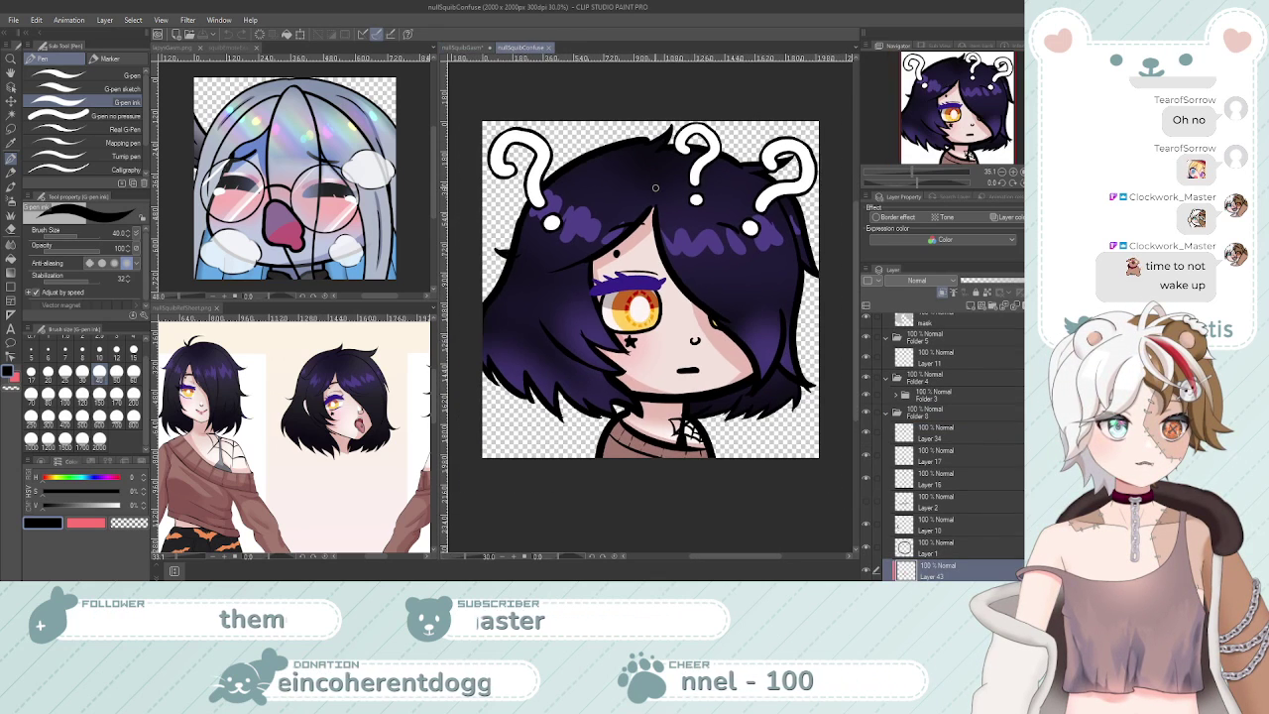
{"action": "left_click", "coordinate": [464, 48]}
{"action": "scroll", "coordinate": [561, 190], "scroll_direction": "down", "scroll_amount": 2}
{"action": "scroll", "coordinate": [555, 188], "scroll_direction": "up", "scroll_amount": 1}
{"action": "left_click", "coordinate": [520, 47]}
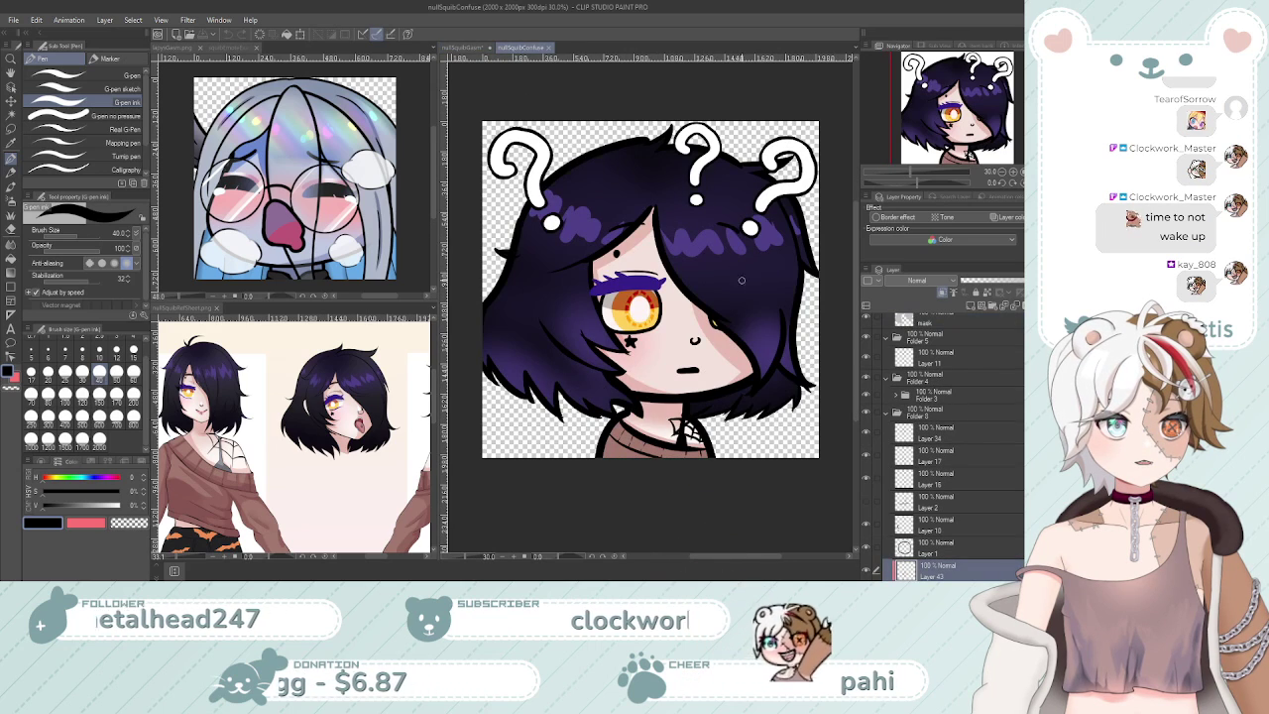
{"action": "left_click", "coordinate": [461, 48]}
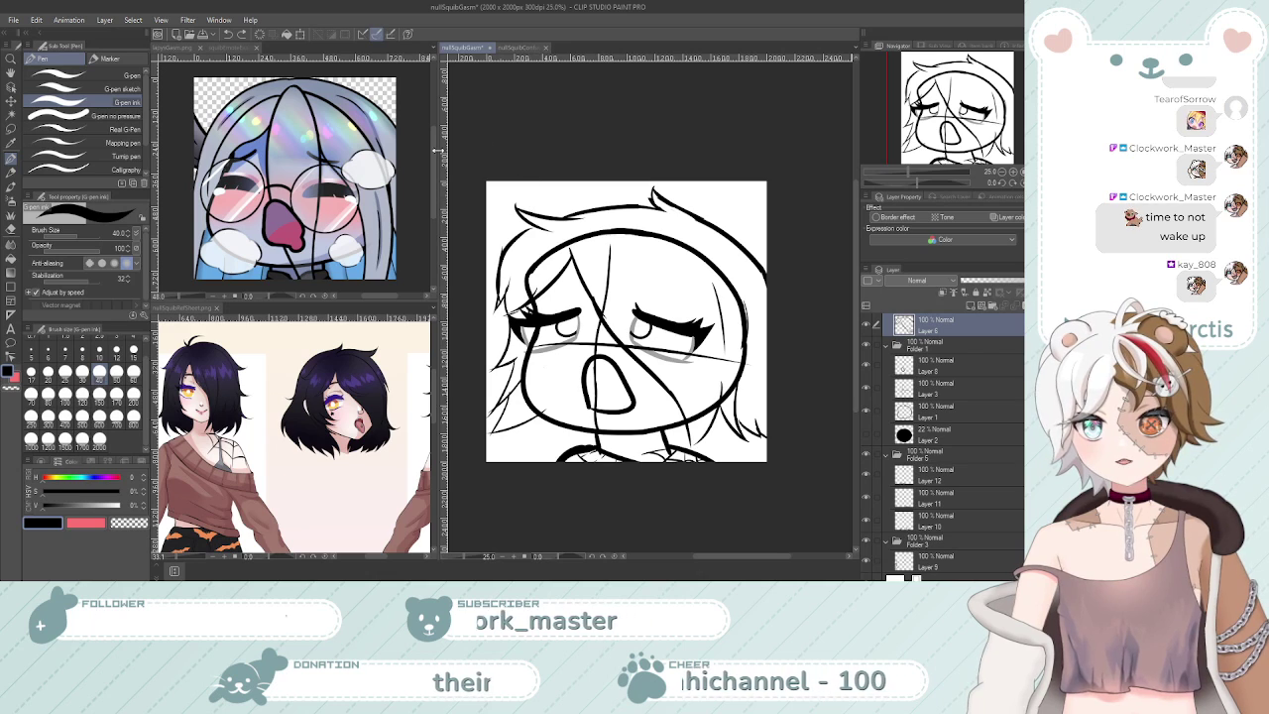
Move the nullSquibConfuse document in with the other reference images, fit it in view and flip it horizontally
{"action": "left_click", "coordinate": [282, 50]}
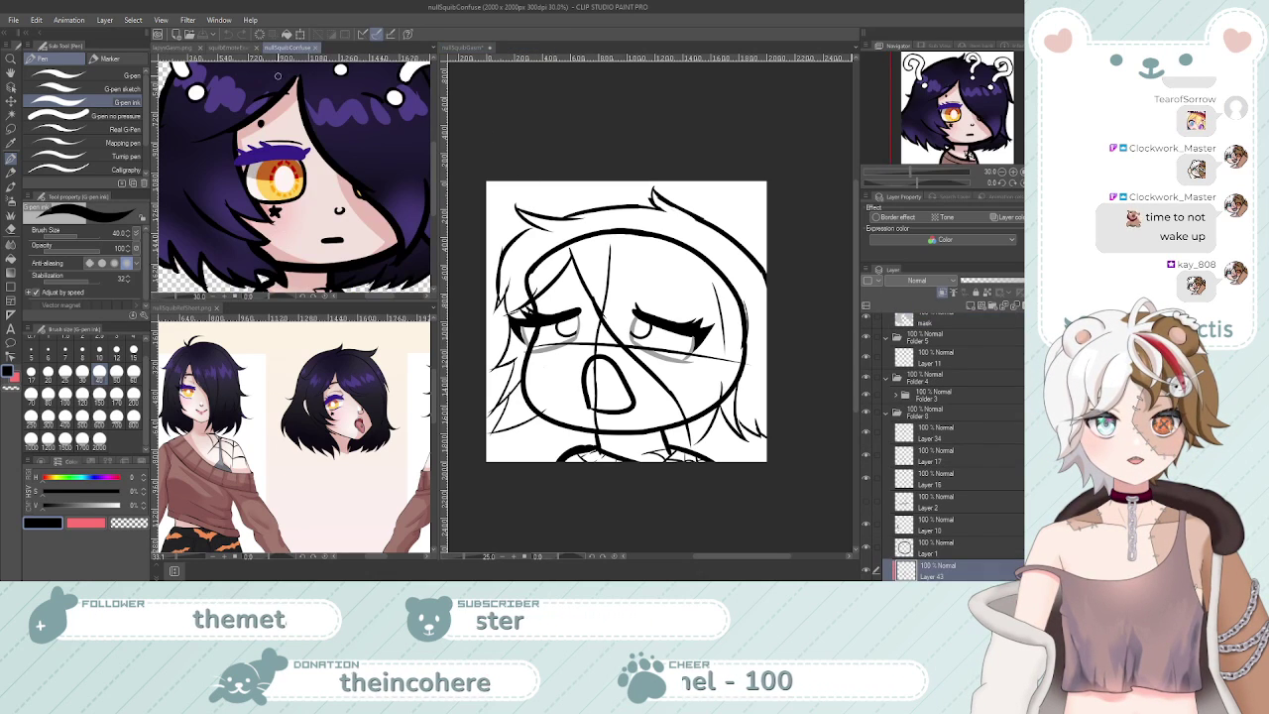
{"action": "scroll", "coordinate": [363, 168], "scroll_direction": "down", "scroll_amount": 1}
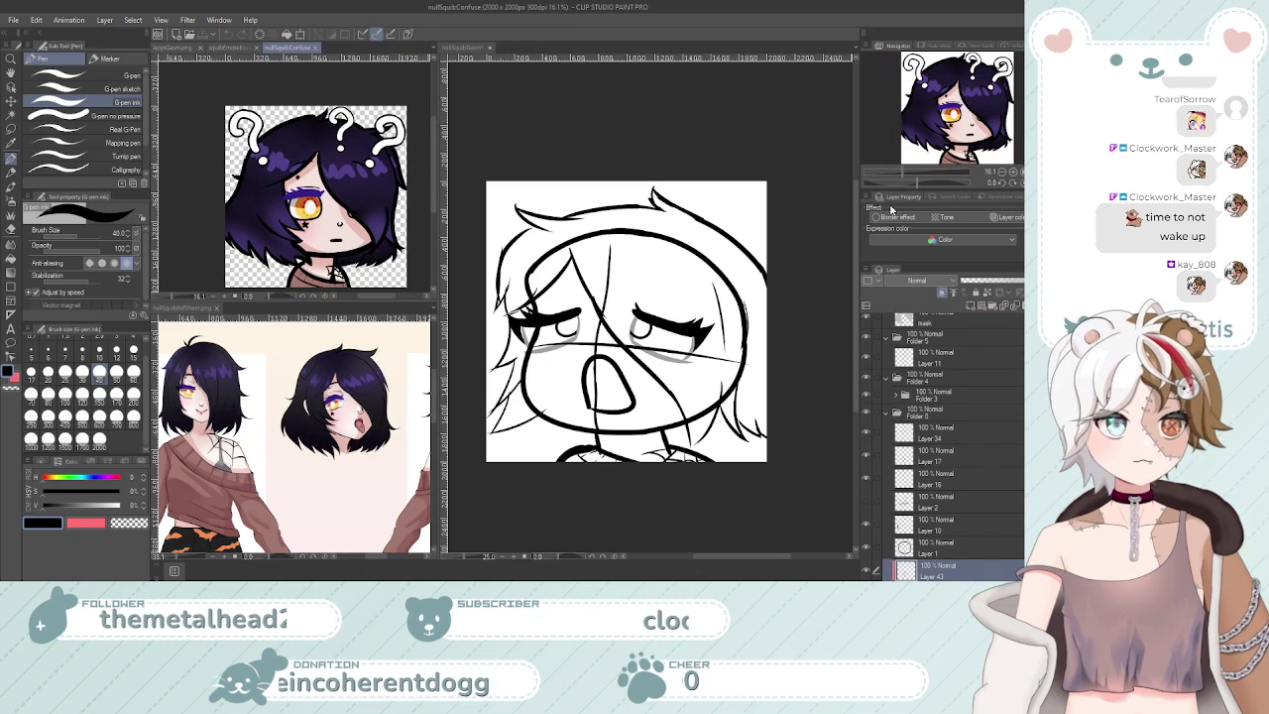
{"action": "key", "text": "h"}
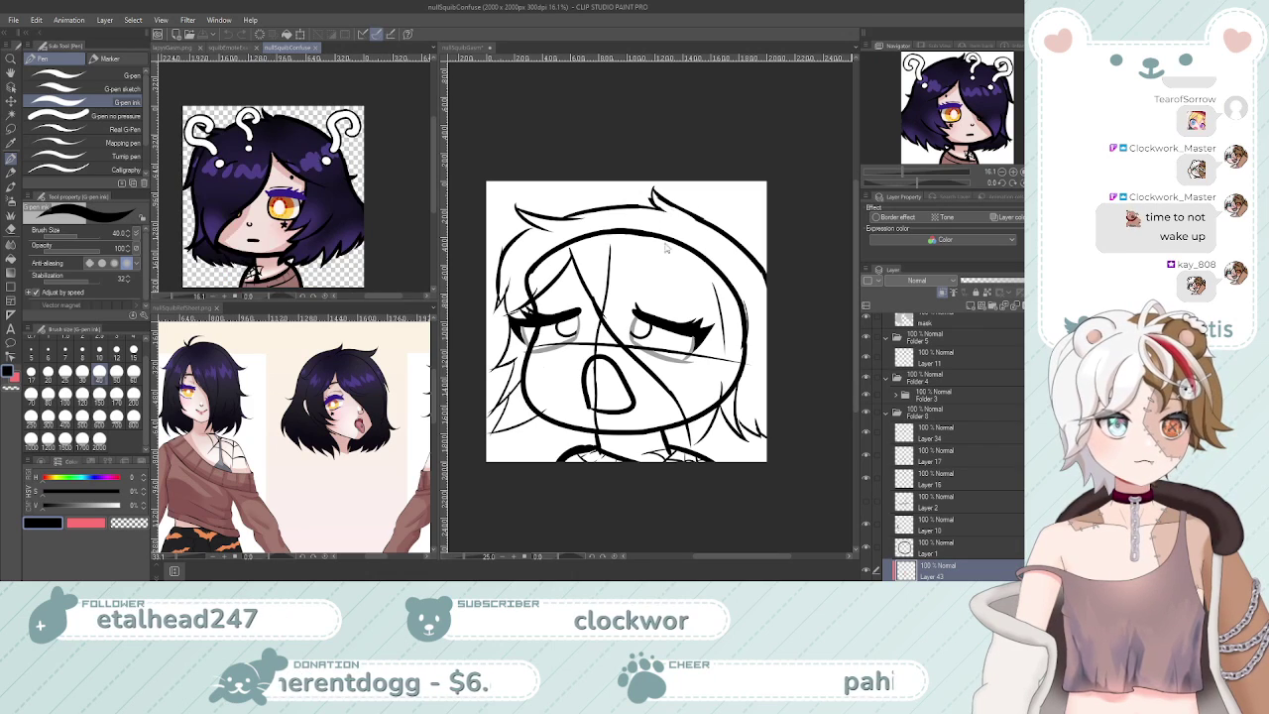
Return to the nullSquibGasm sketch and erase the pointed hair tuft at the top of the head
{"action": "left_click", "coordinate": [464, 48]}
{"action": "left_click_drag", "start_coordinate": [716, 363], "coordinate": [714, 362]}
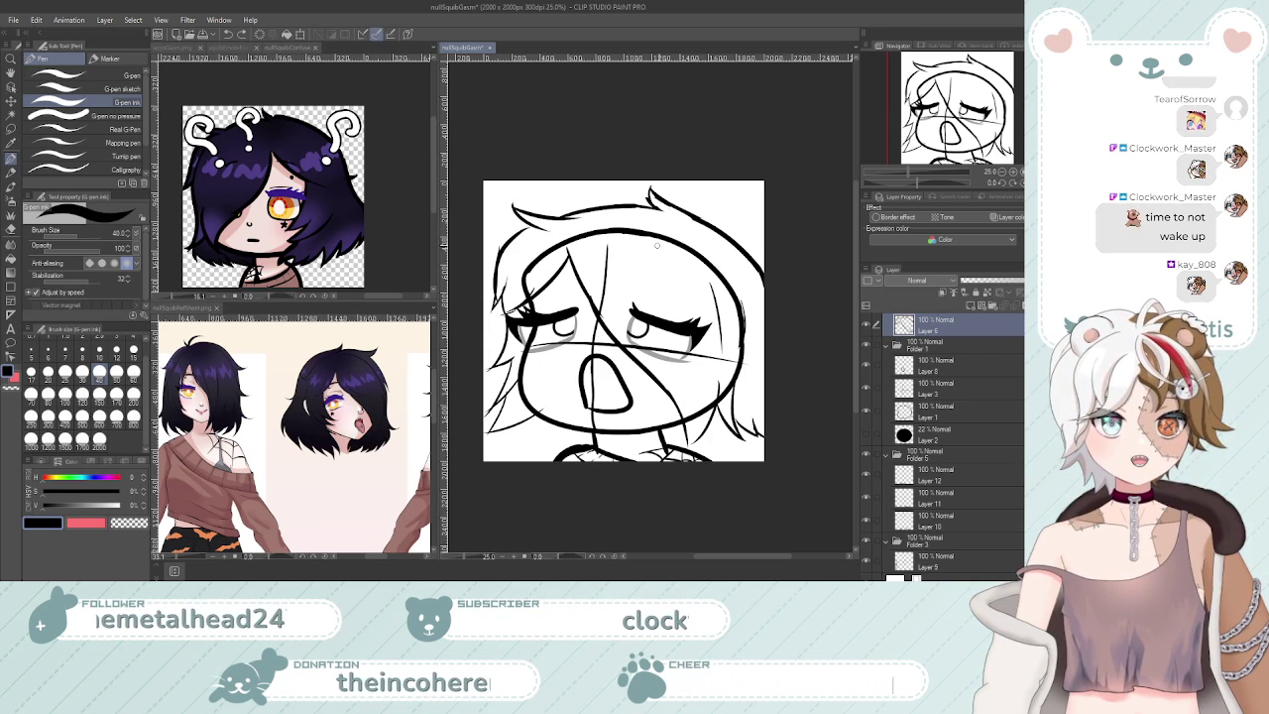
{"action": "key", "text": "e"}
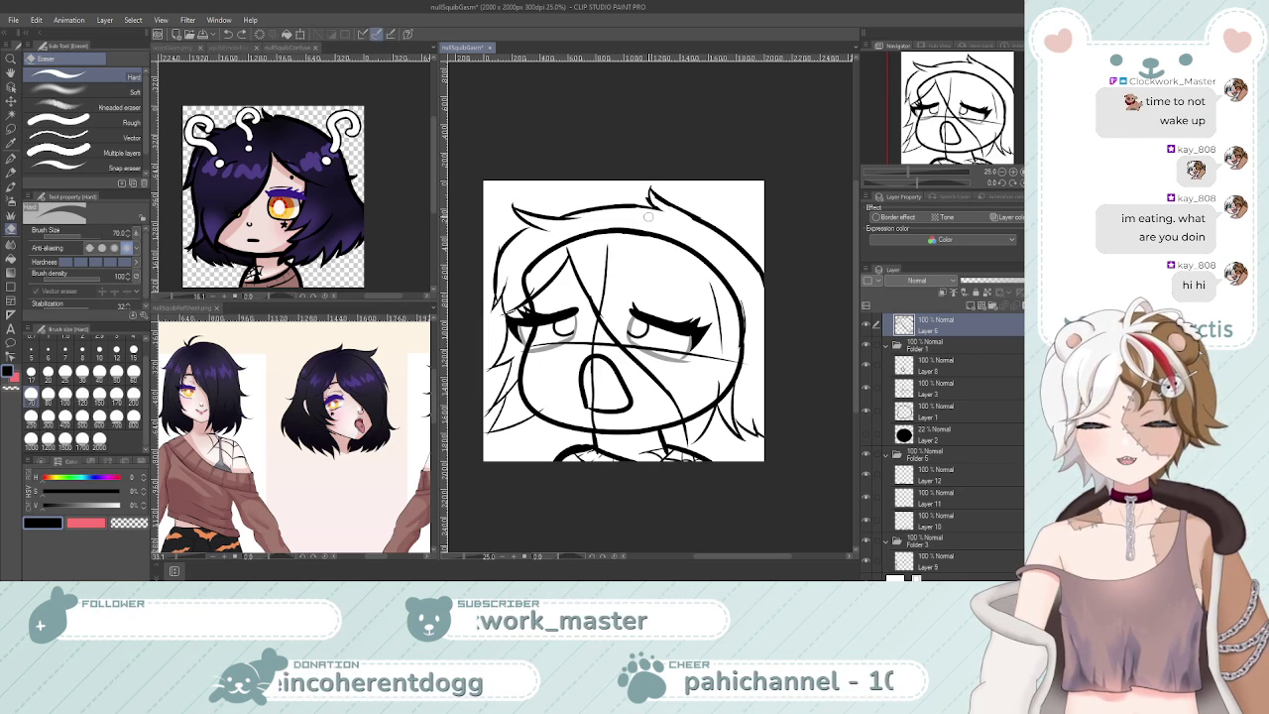
{"action": "mouse_move", "coordinate": [645, 172]}
{"action": "left_mouse_down"}
{"action": "mouse_move", "coordinate": [651, 204]}
{"action": "mouse_move", "coordinate": [664, 198]}
{"action": "mouse_move", "coordinate": [637, 208]}
{"action": "left_mouse_up"}
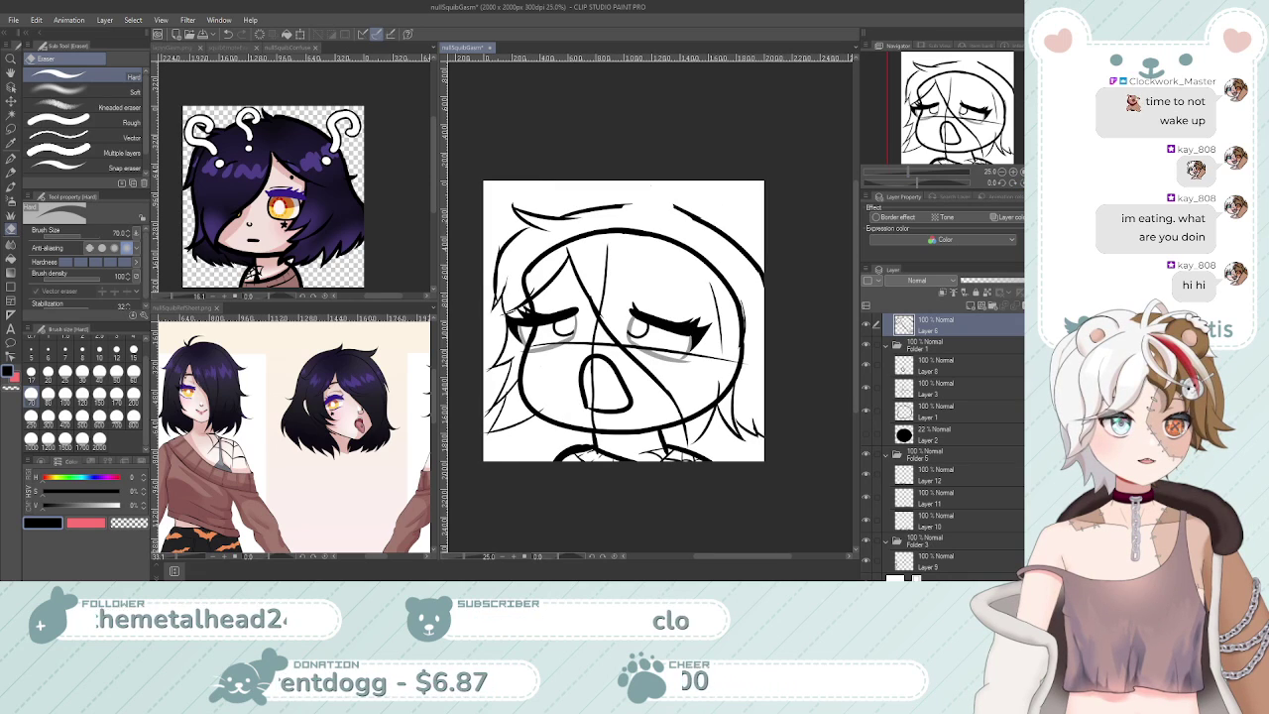
Compare the sketch with the unflipped nullSquibConfuse reference and restore the reference's mirrored view
{"action": "left_click", "coordinate": [289, 51]}
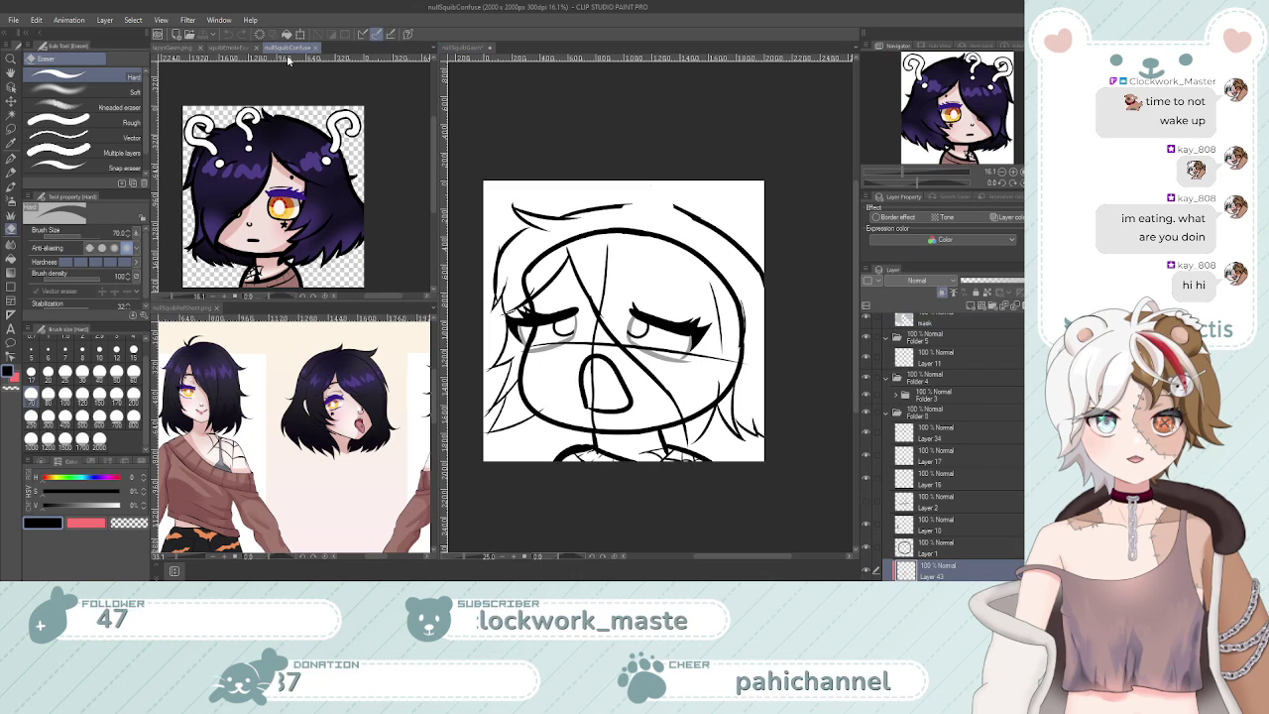
{"action": "left_click", "coordinate": [1034, 183]}
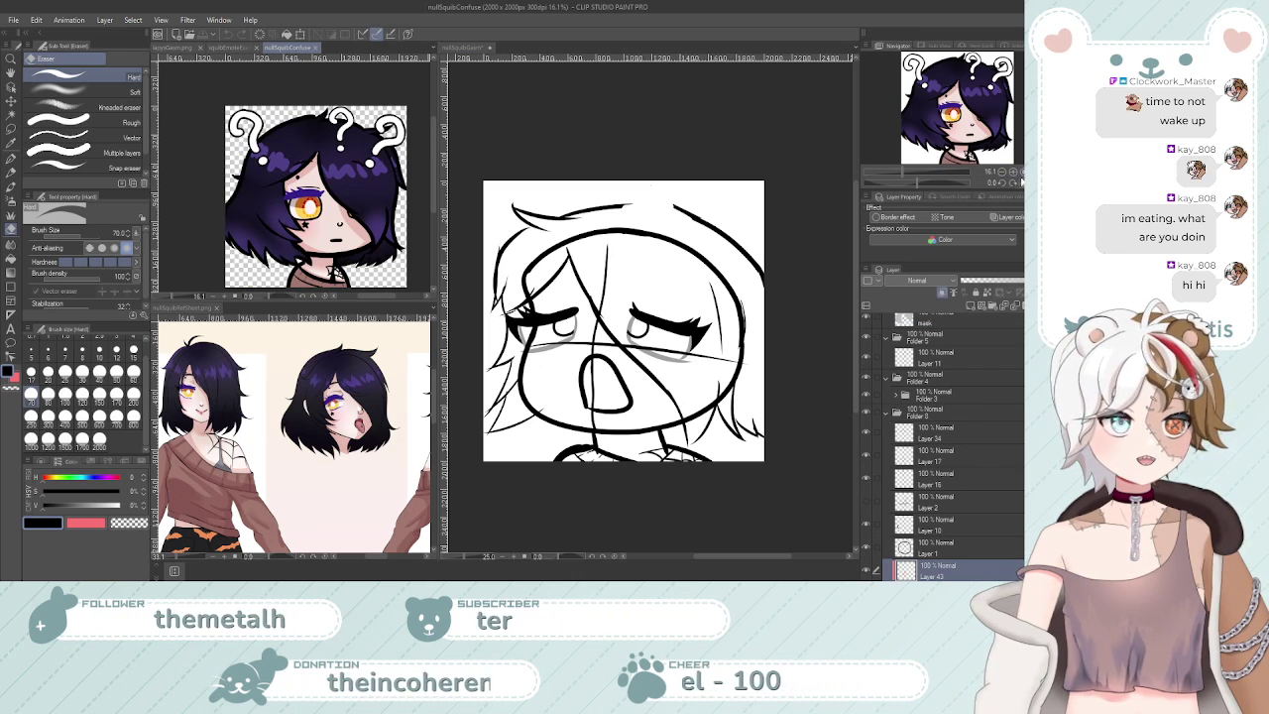
{"action": "left_click", "coordinate": [1034, 182]}
{"action": "left_click", "coordinate": [1035, 182]}
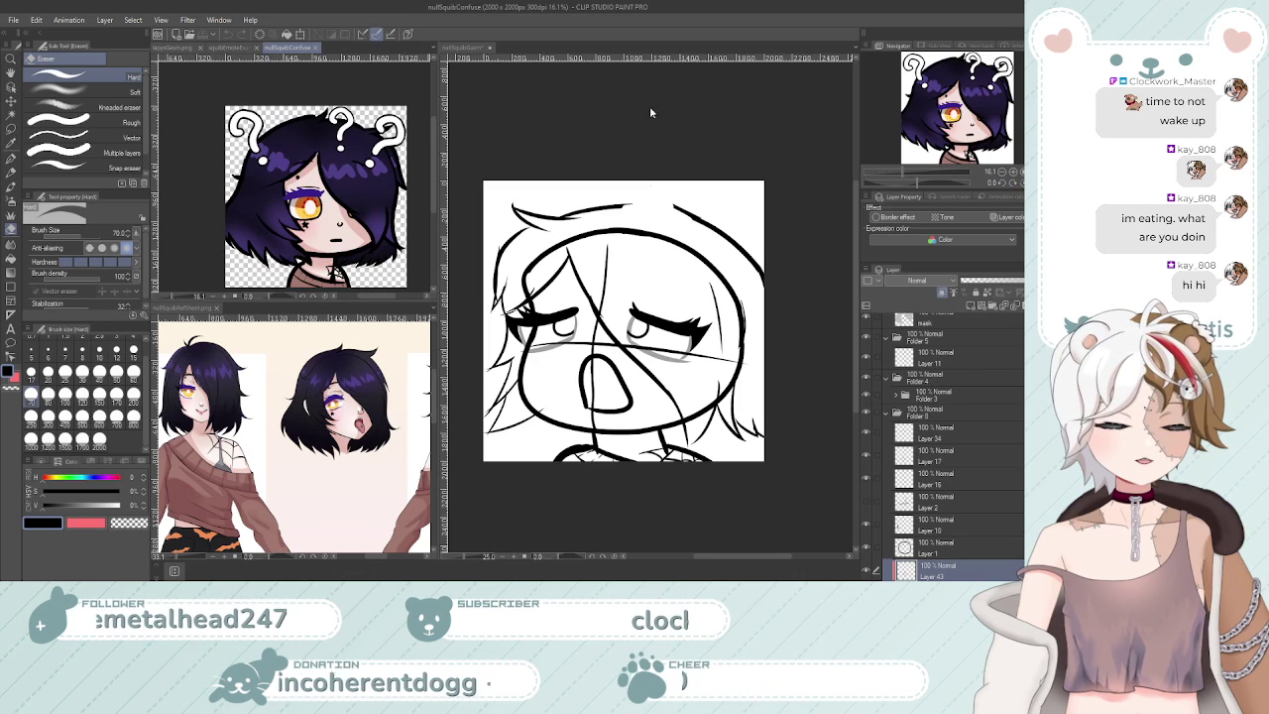
{"action": "left_click", "coordinate": [462, 50]}
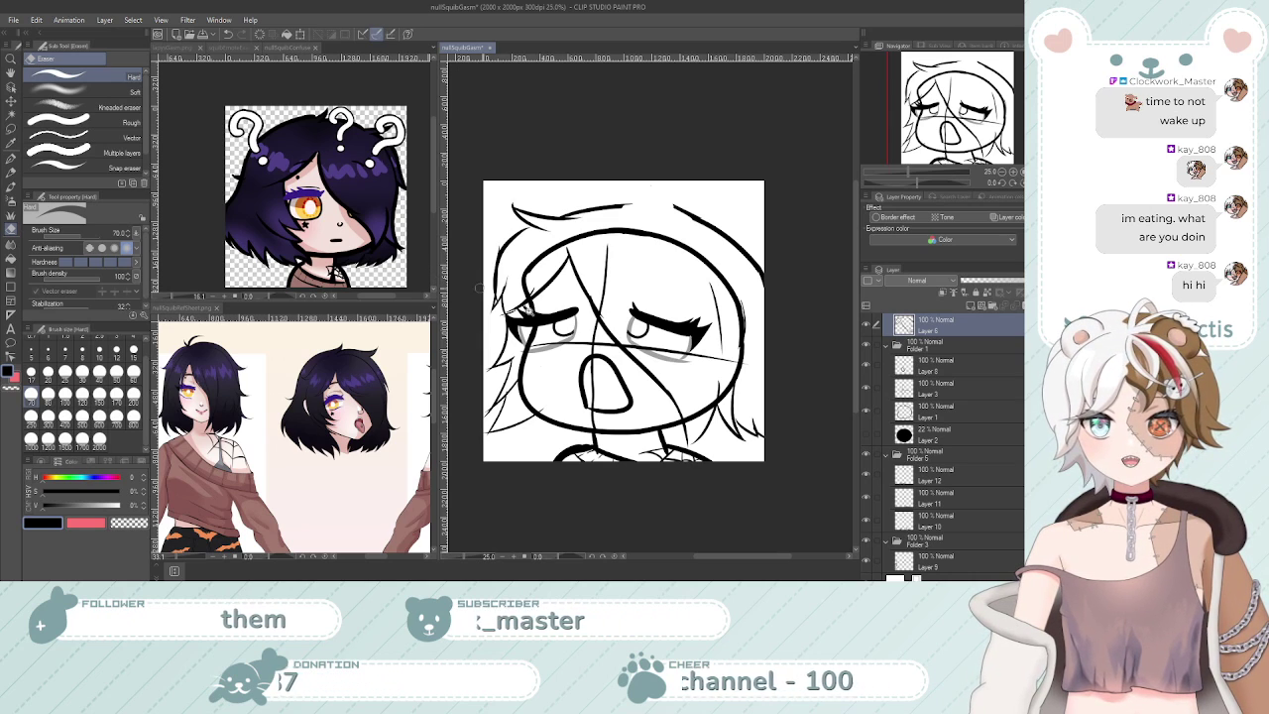
{"action": "key", "text": "ctrl+space"}
{"action": "left_click_drag", "start_coordinate": [648, 287], "coordinate": [650, 296]}
{"action": "left_click_drag", "start_coordinate": [611, 313], "coordinate": [638, 308]}
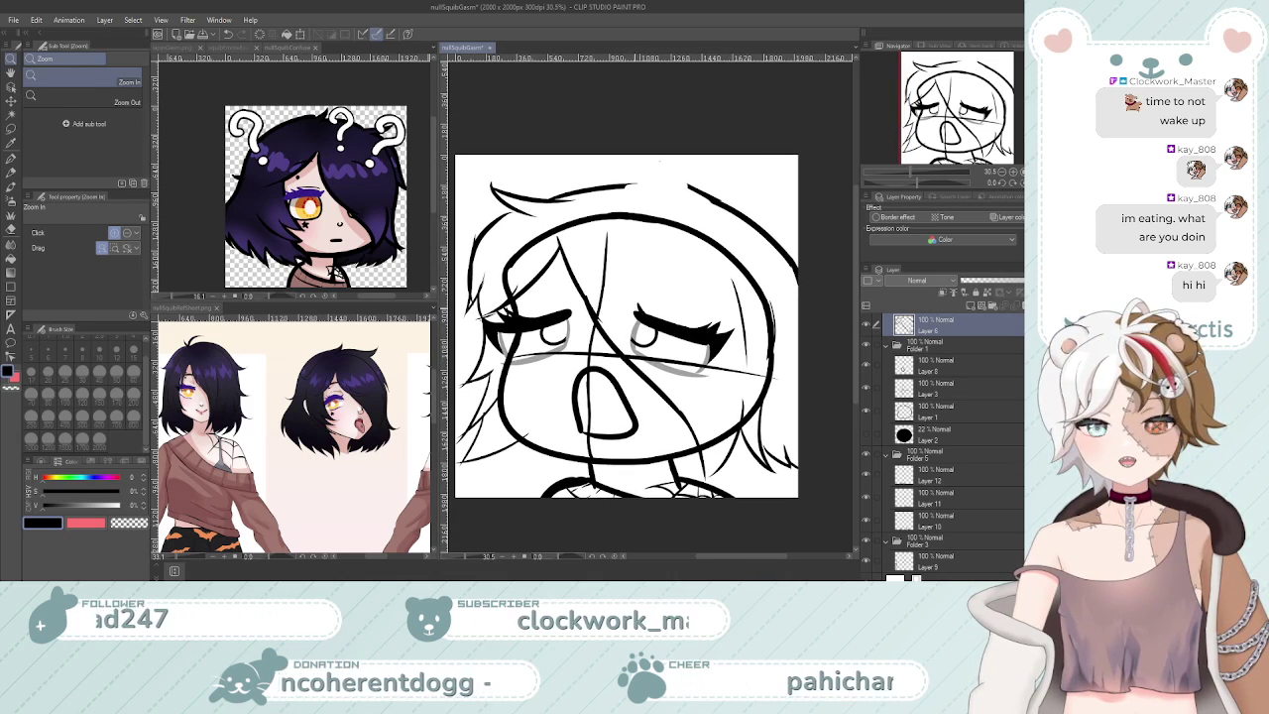
{"action": "key", "text": "e"}
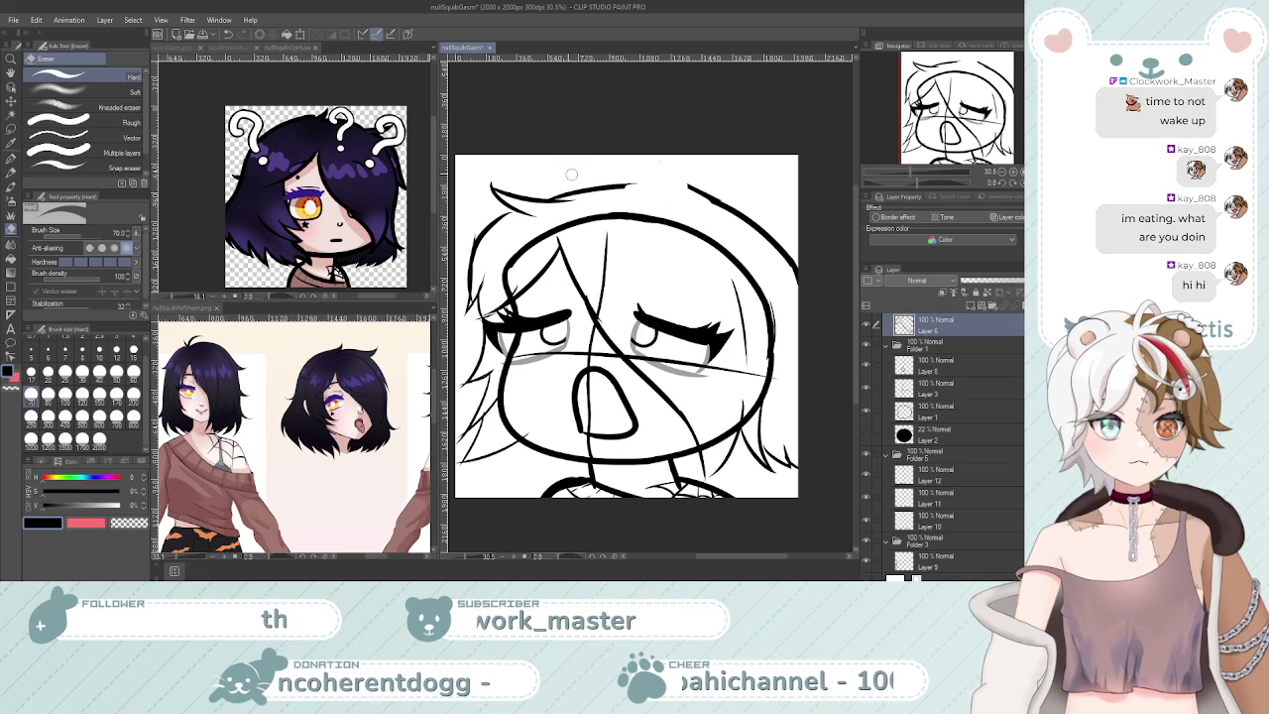
{"action": "left_click", "coordinate": [279, 51]}
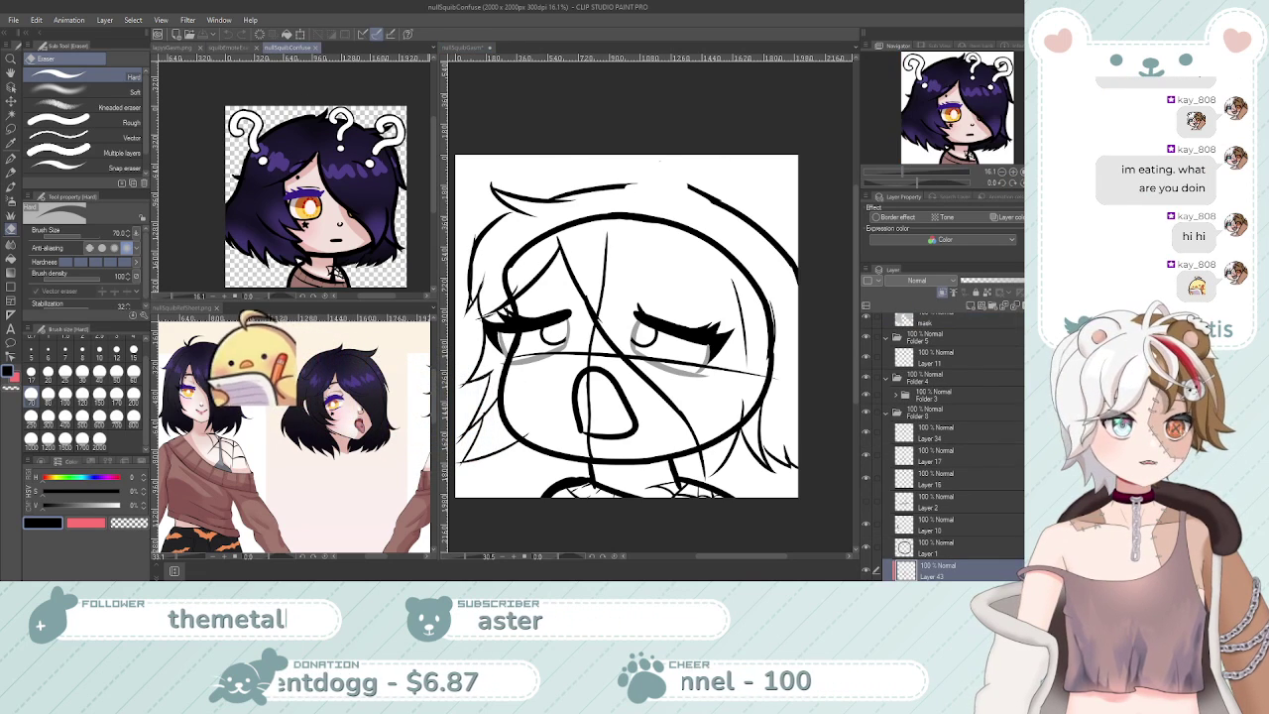
{"action": "left_click", "coordinate": [466, 48]}
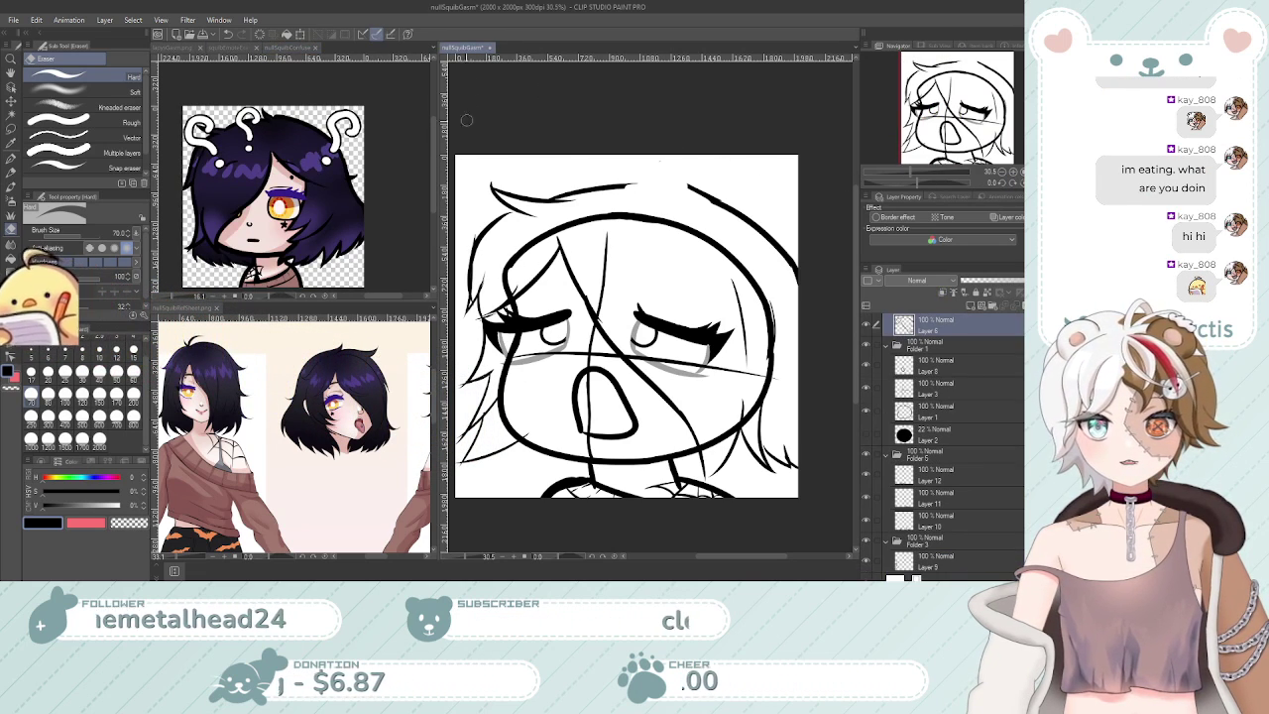
Erase the peak of the front bangs and the upper part of the strand descending from it
{"action": "key", "text": "ctrl+space"}
{"action": "left_click_drag", "start_coordinate": [672, 264], "coordinate": [674, 279]}
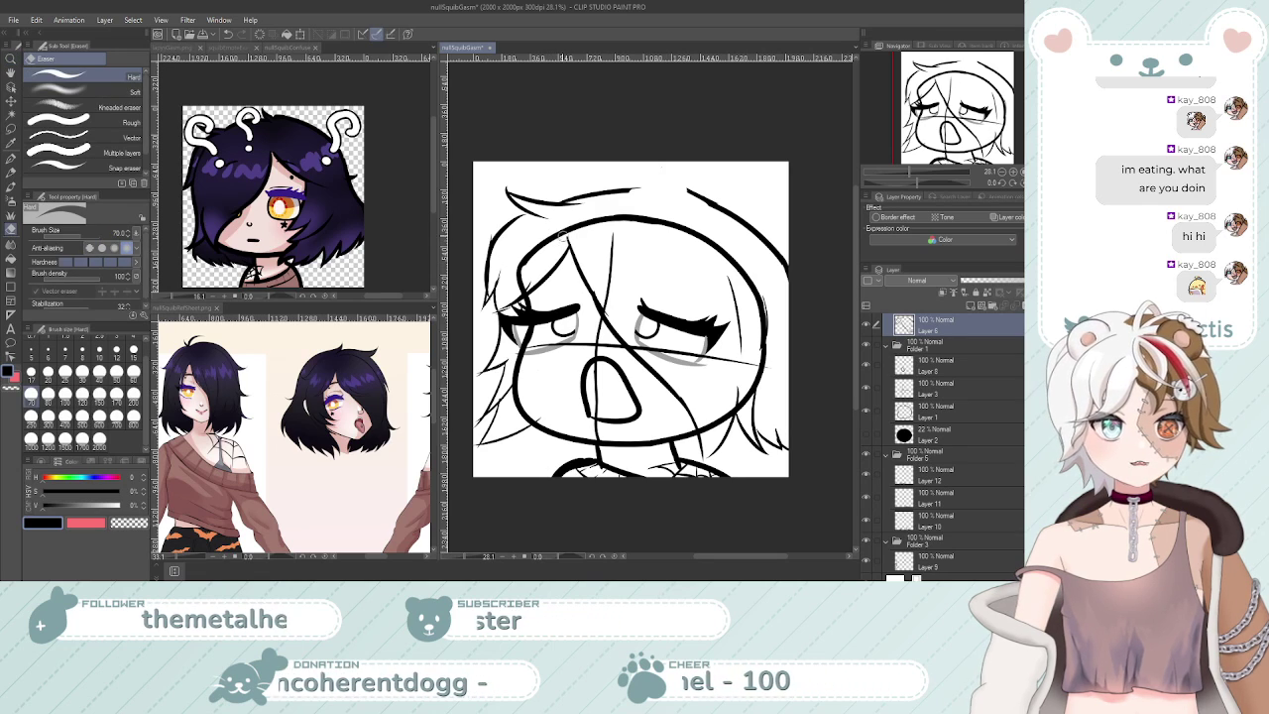
{"action": "left_click_drag", "start_coordinate": [567, 241], "coordinate": [565, 257]}
{"action": "key", "text": "p"}
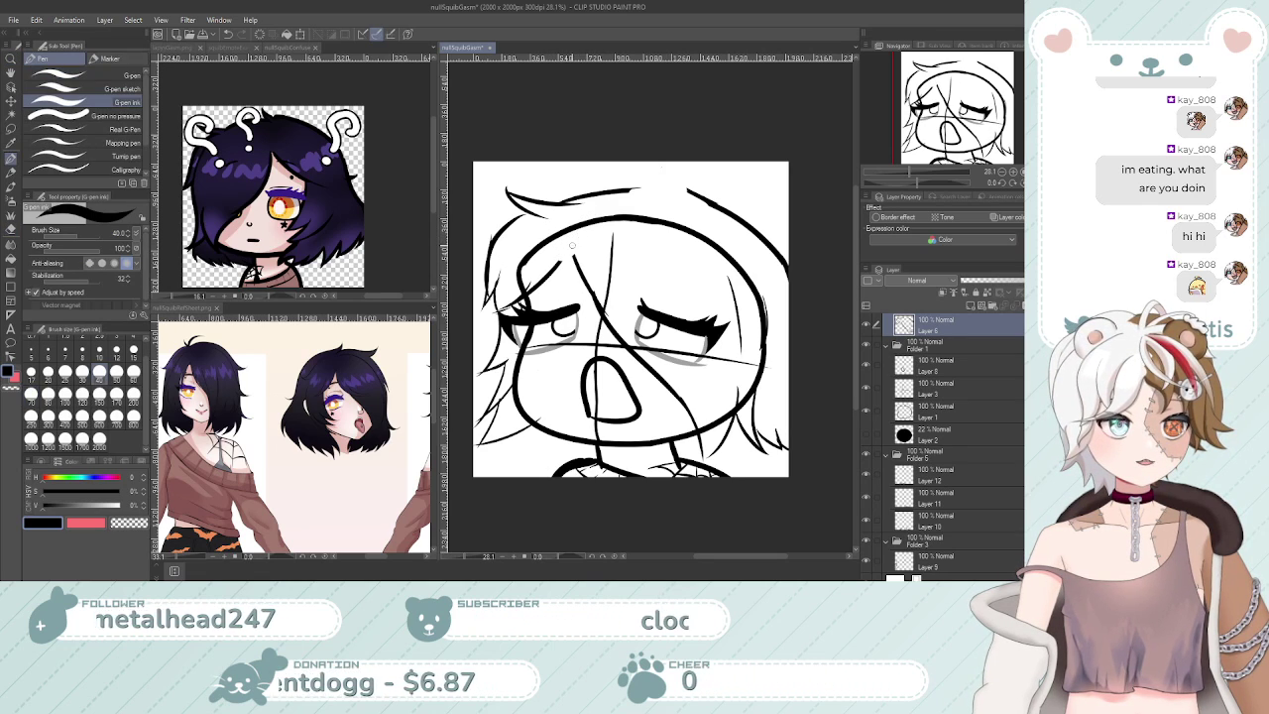
{"action": "key", "text": "e"}
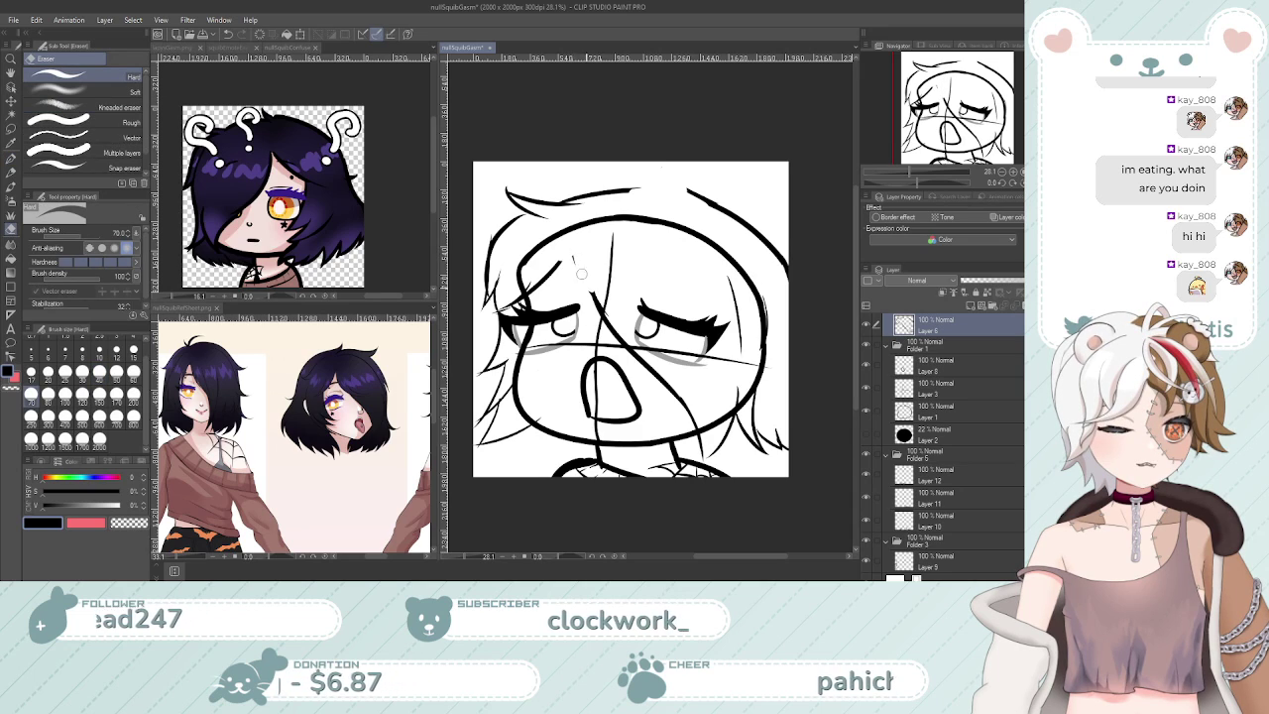
Redraw the bangs' peak slightly further right and reconnect its strand with the G-pen ink, undoing unsatisfactory strokes
{"action": "key", "text": "p"}
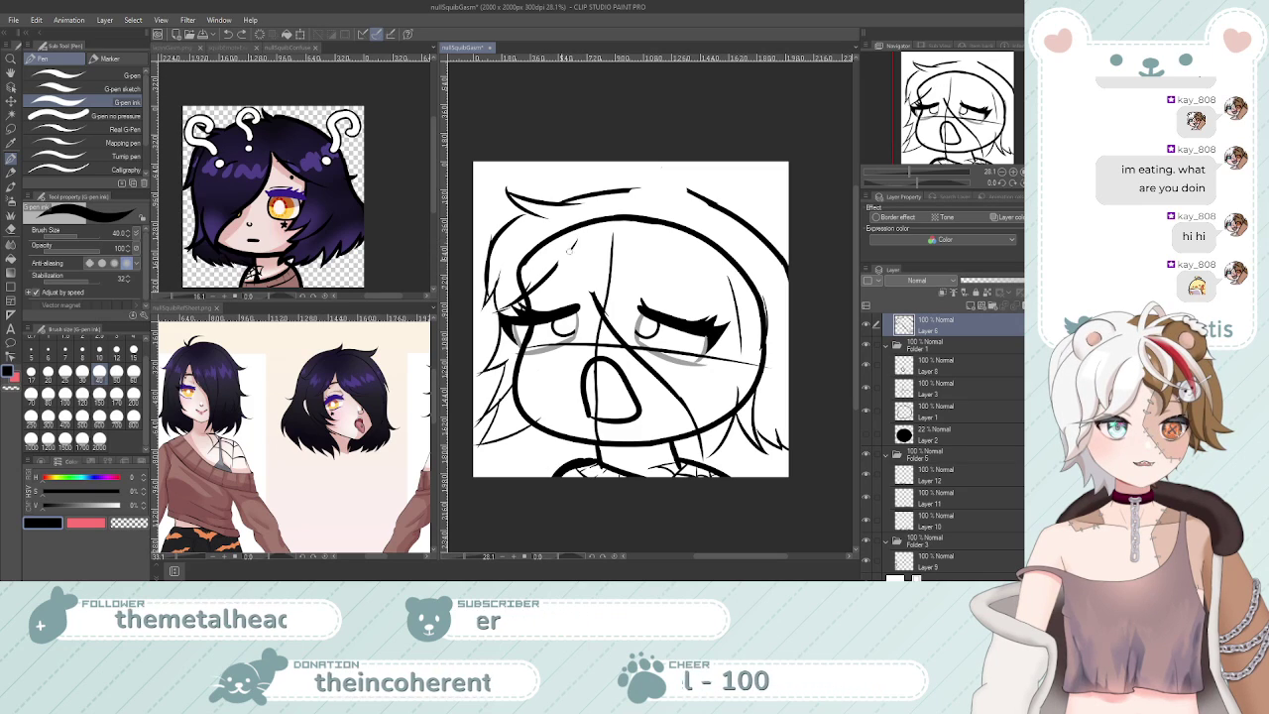
{"action": "left_click_drag", "start_coordinate": [579, 241], "coordinate": [592, 293]}
{"action": "key", "text": "ctrl+z"}
{"action": "key", "text": "ctrl+z"}
{"action": "left_click_drag", "start_coordinate": [578, 240], "coordinate": [593, 293]}
{"action": "key", "text": "ctrl+z"}
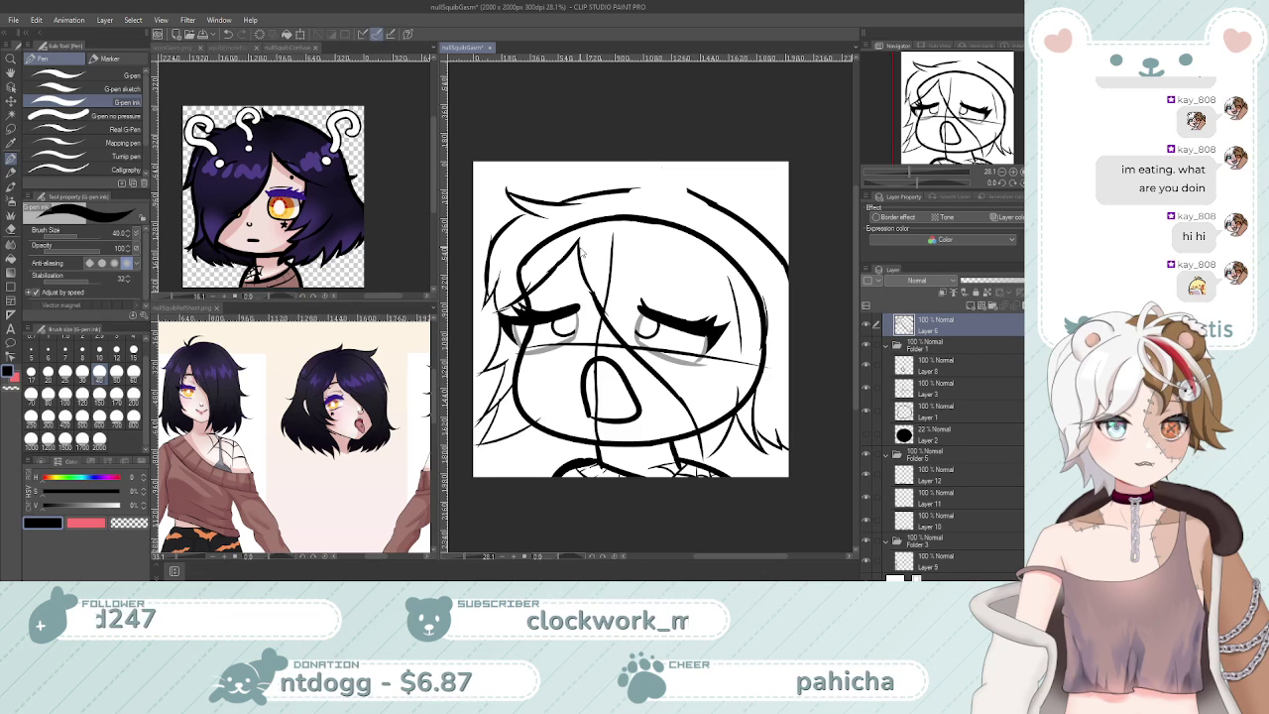
{"action": "key", "text": "ctrl+z"}
{"action": "left_click_drag", "start_coordinate": [579, 241], "coordinate": [587, 289]}
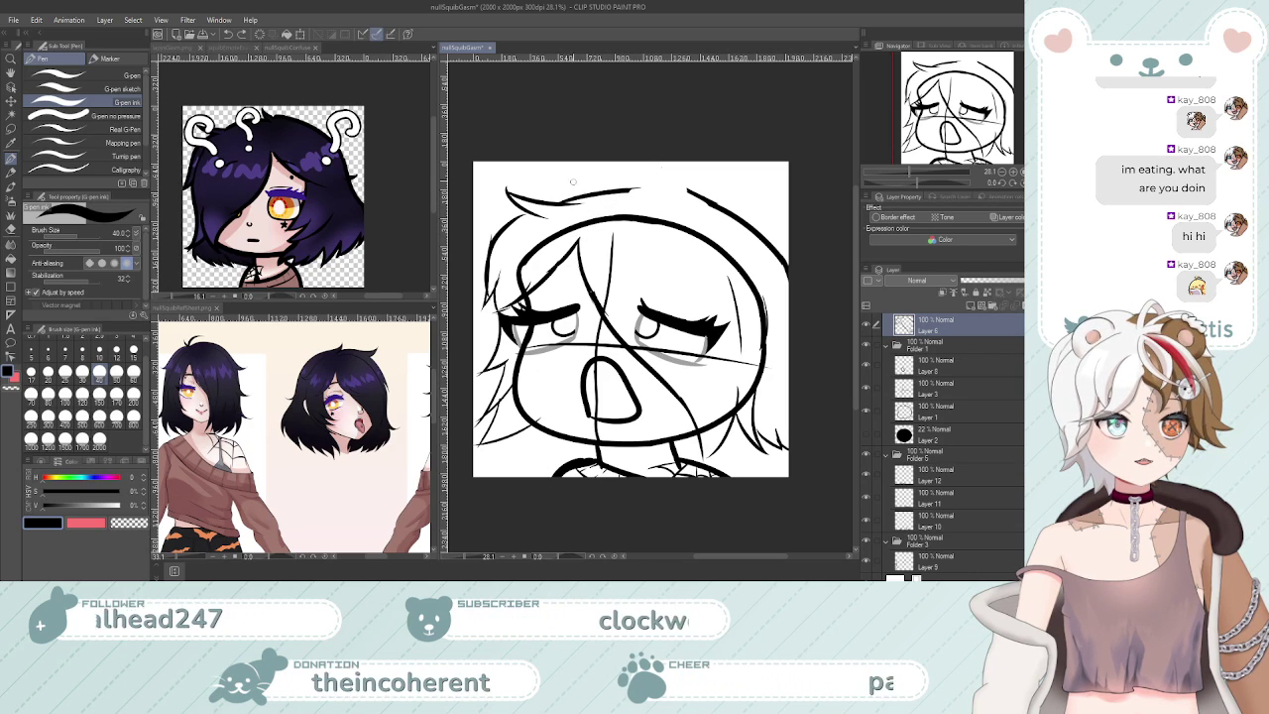
Erase part of the top hair line and draw a smaller pointed tuft above the forehead, undoing unsatisfactory strokes
{"action": "key", "text": "e"}
{"action": "mouse_move", "coordinate": [639, 192]}
{"action": "left_mouse_down"}
{"action": "mouse_move", "coordinate": [581, 198]}
{"action": "mouse_move", "coordinate": [646, 185]}
{"action": "left_mouse_up"}
{"action": "key", "text": "p"}
{"action": "key", "text": "ctrl+z"}
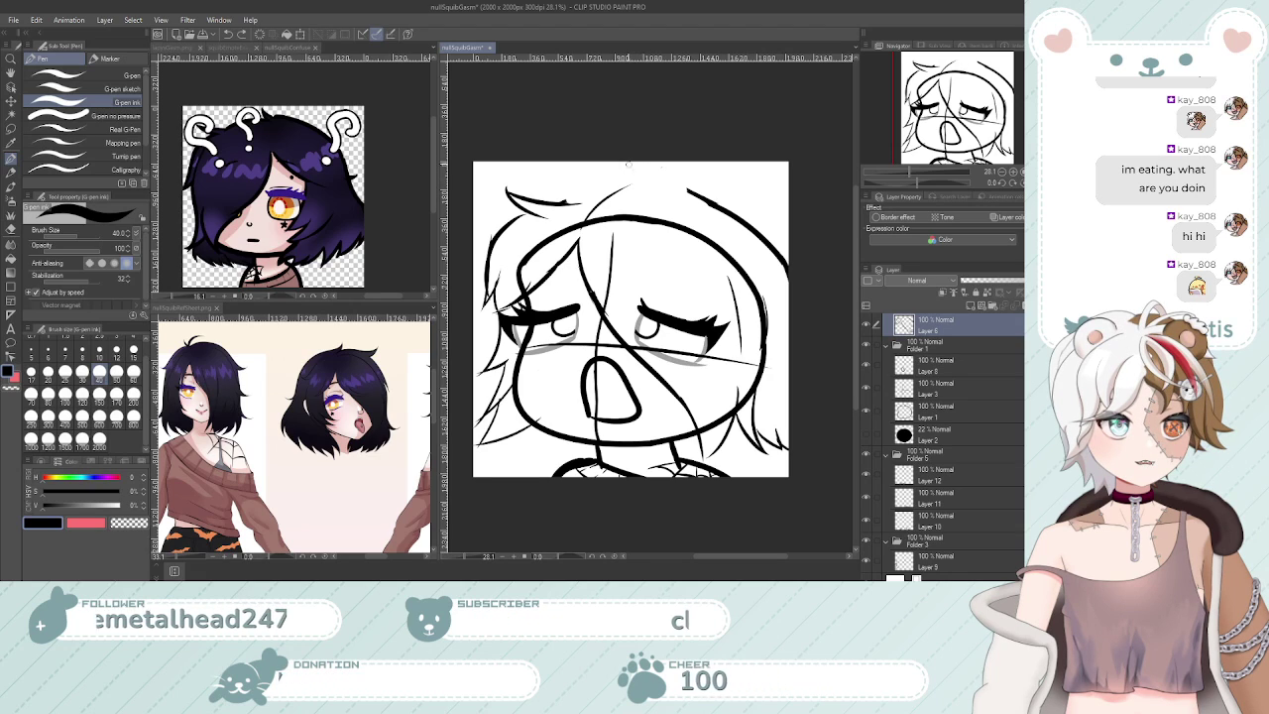
{"action": "left_click_drag", "start_coordinate": [633, 164], "coordinate": [649, 183]}
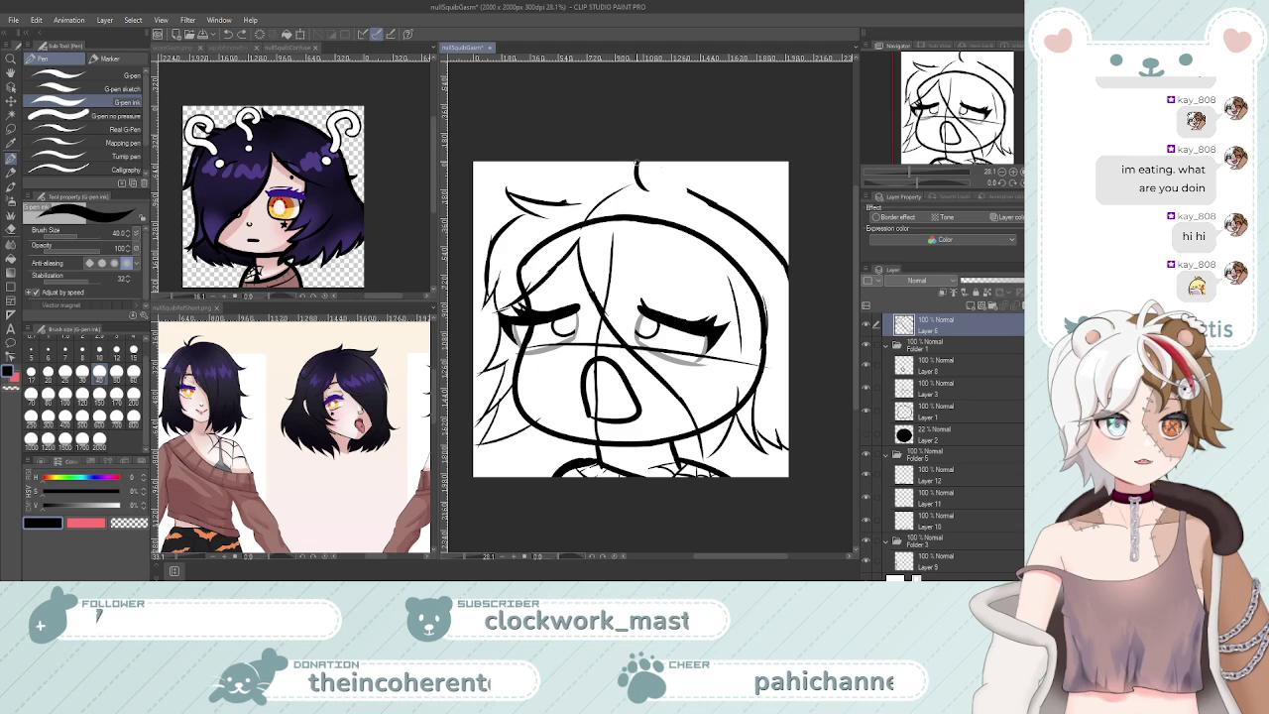
{"action": "key", "text": "ctrl+z"}
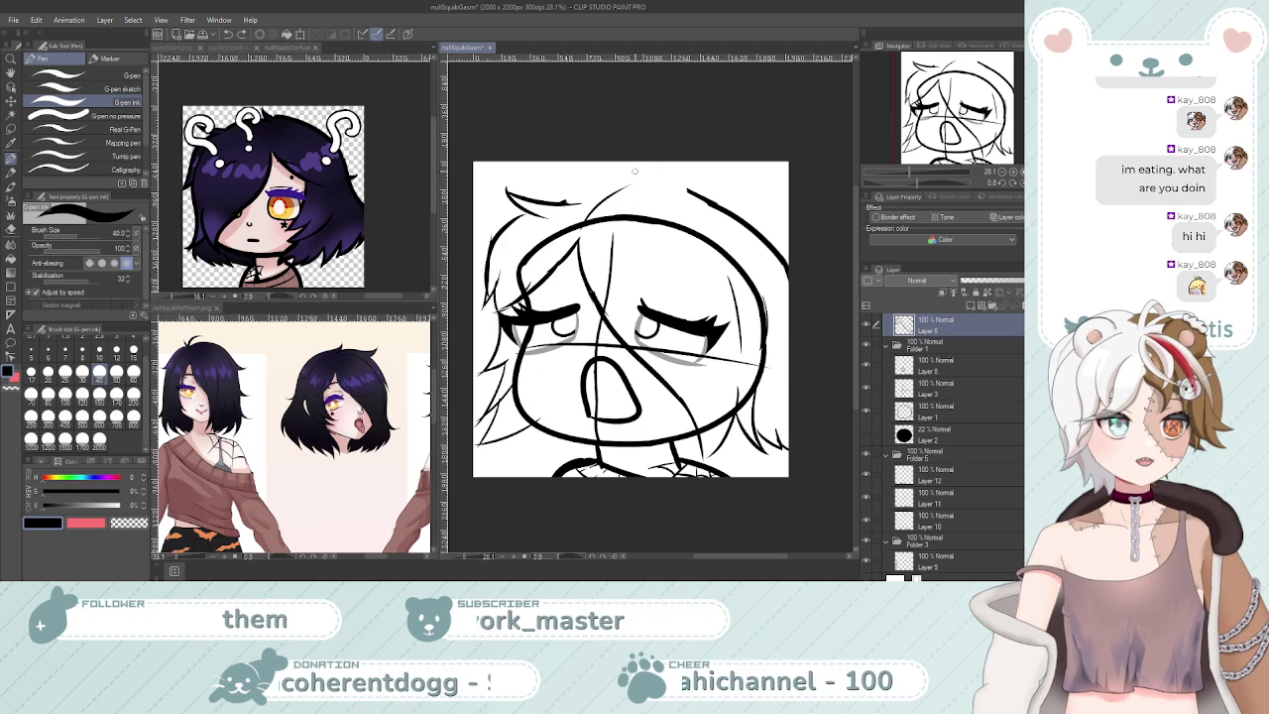
{"action": "key", "text": "ctrl+z"}
{"action": "key", "text": "ctrl+z"}
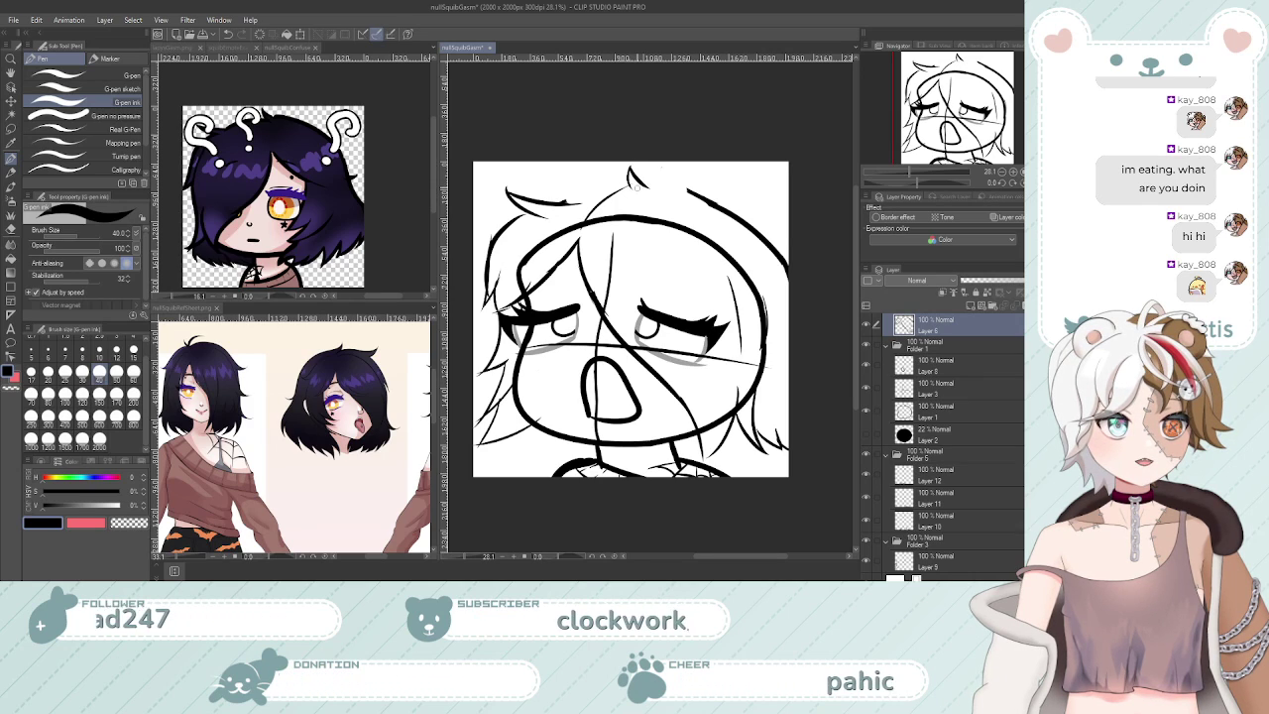
Draw a short hair line running right from the tuft and erase the old right outer hair line
{"action": "left_click_drag", "start_coordinate": [643, 185], "coordinate": [698, 193]}
{"action": "key", "text": "ctrl+z"}
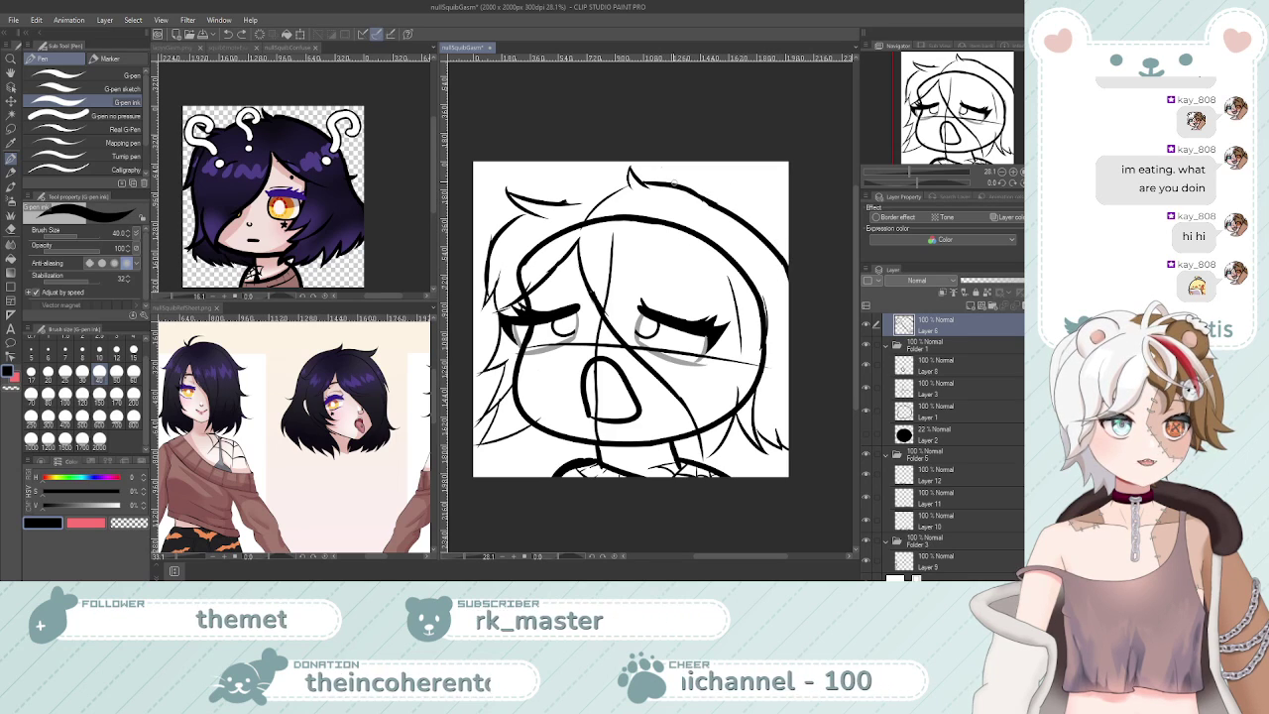
{"action": "key", "text": "e"}
{"action": "mouse_move", "coordinate": [703, 196]}
{"action": "left_mouse_down"}
{"action": "mouse_move", "coordinate": [773, 252]}
{"action": "mouse_move", "coordinate": [781, 291]}
{"action": "left_mouse_up"}
Try several G-pen ink strokes for the right outer hair outline curving down from the top tuft, undoing each one
{"action": "key", "text": "p"}
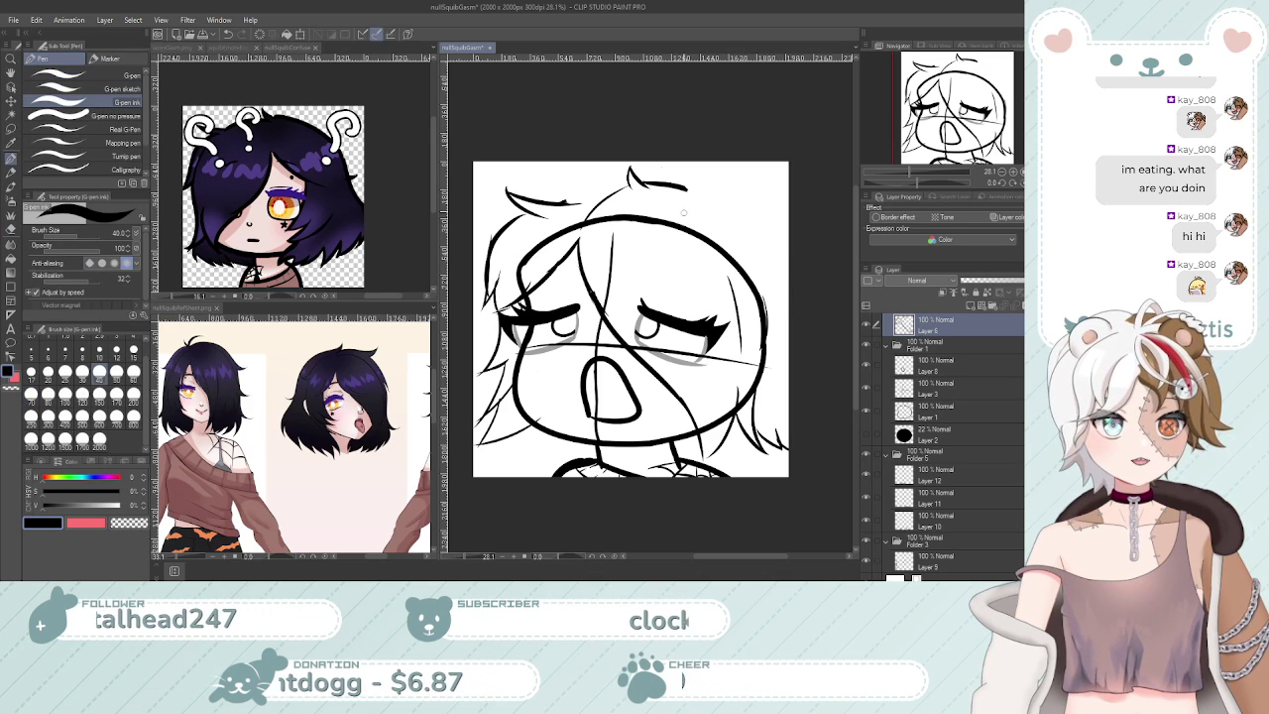
{"action": "left_click_drag", "start_coordinate": [682, 186], "coordinate": [758, 268]}
{"action": "key", "text": "ctrl+z"}
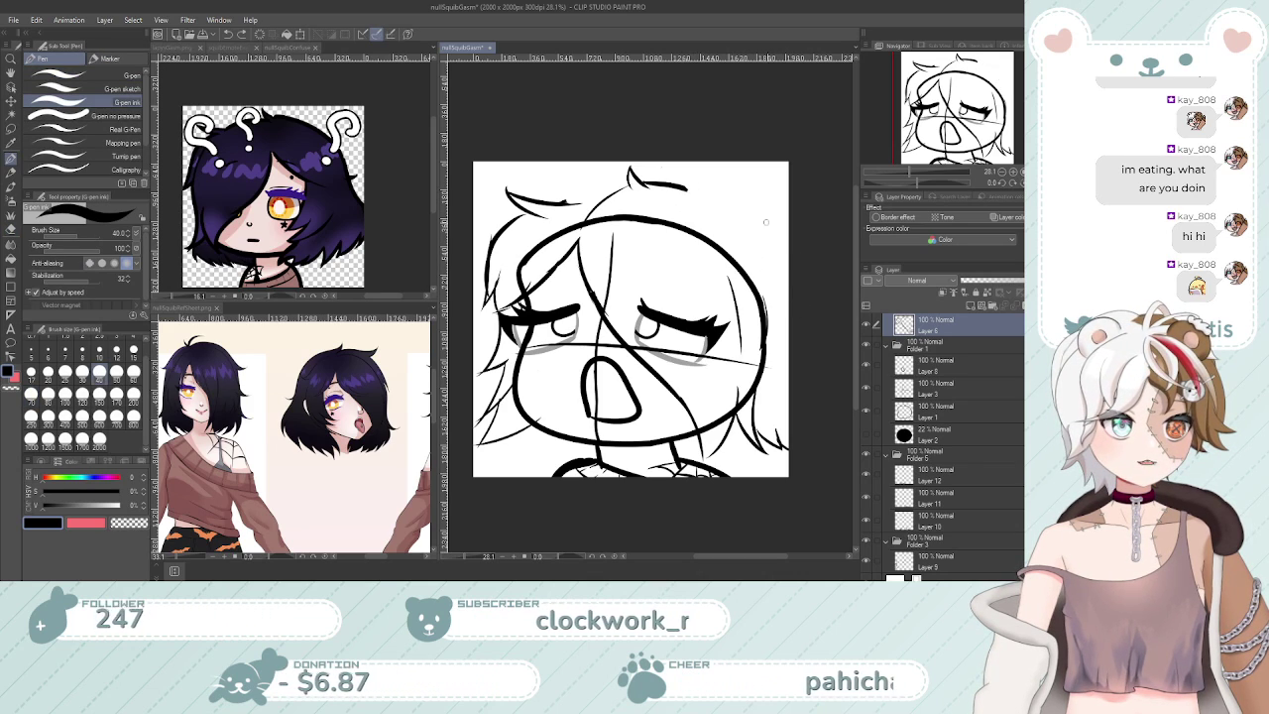
{"action": "left_click_drag", "start_coordinate": [750, 223], "coordinate": [812, 333]}
{"action": "key", "text": "ctrl+z"}
{"action": "mouse_move", "coordinate": [763, 231]}
{"action": "left_mouse_down"}
{"action": "mouse_move", "coordinate": [787, 290]}
{"action": "mouse_move", "coordinate": [819, 312]}
{"action": "left_mouse_up"}
{"action": "key", "text": "ctrl+z"}
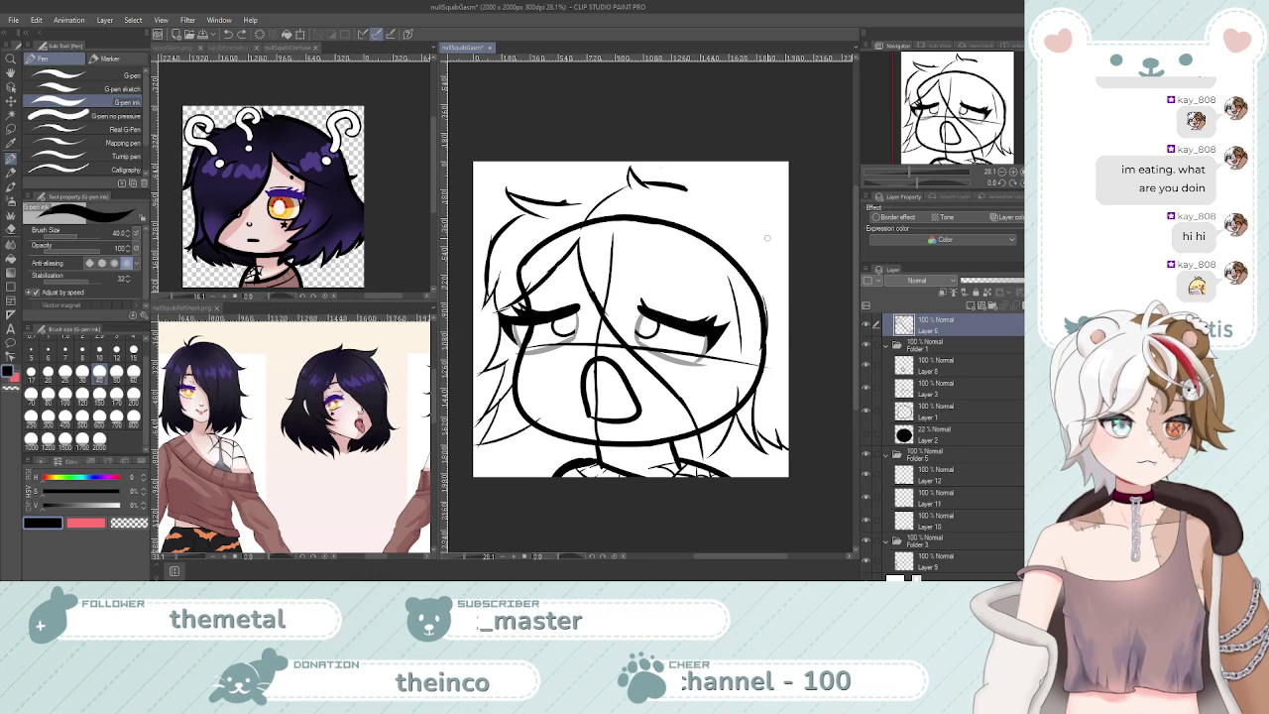
{"action": "left_click_drag", "start_coordinate": [768, 235], "coordinate": [808, 322]}
{"action": "key", "text": "ctrl+z"}
{"action": "left_click_drag", "start_coordinate": [763, 213], "coordinate": [816, 322]}
{"action": "key", "text": "ctrl+z"}
{"action": "left_click_drag", "start_coordinate": [751, 218], "coordinate": [804, 319]}
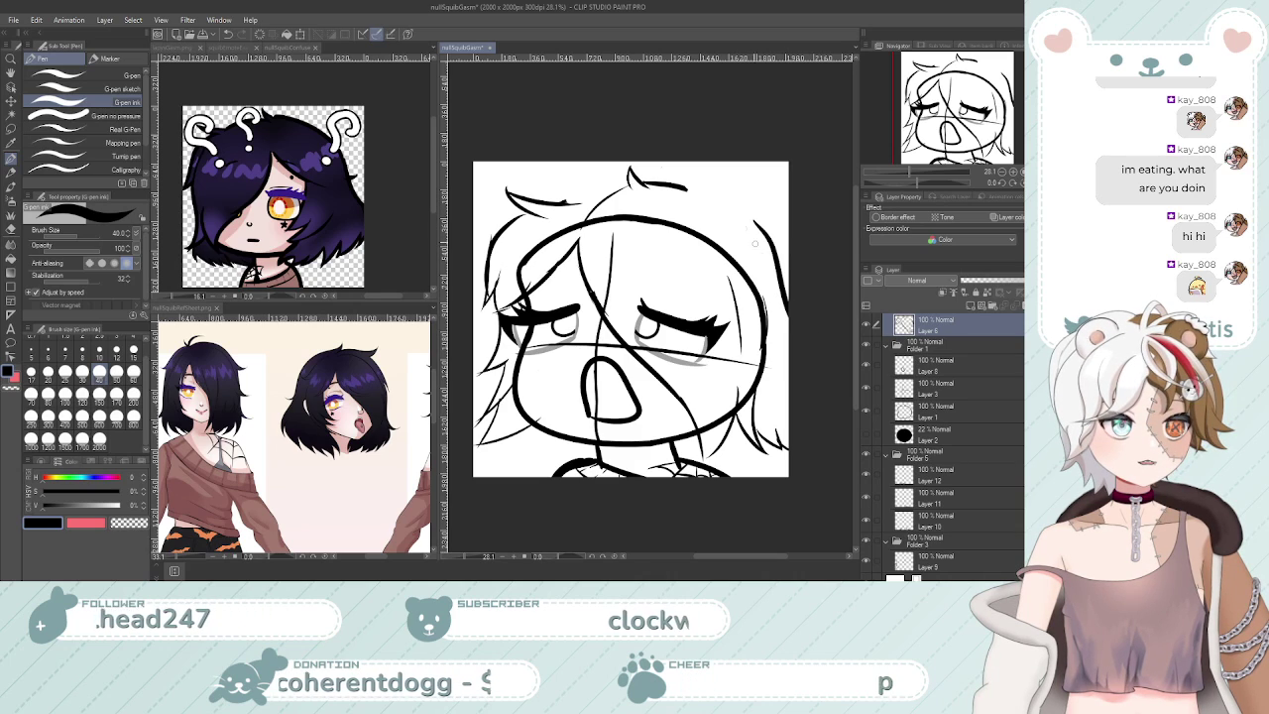
{"action": "mouse_move", "coordinate": [753, 223]}
{"action": "left_mouse_down"}
{"action": "mouse_move", "coordinate": [676, 190]}
{"action": "mouse_move", "coordinate": [761, 234]}
{"action": "left_mouse_up"}
{"action": "key", "text": "ctrl+z"}
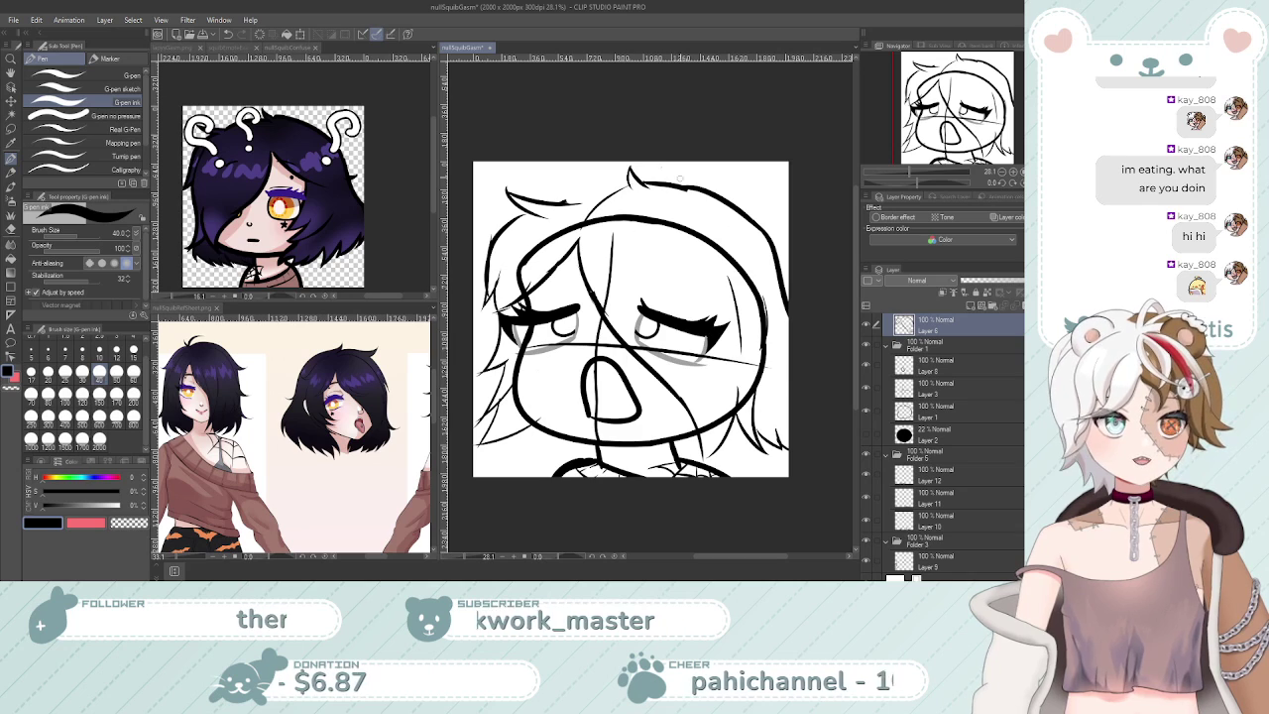
{"action": "key", "text": "ctrl+z"}
{"action": "key", "text": "ctrl+z"}
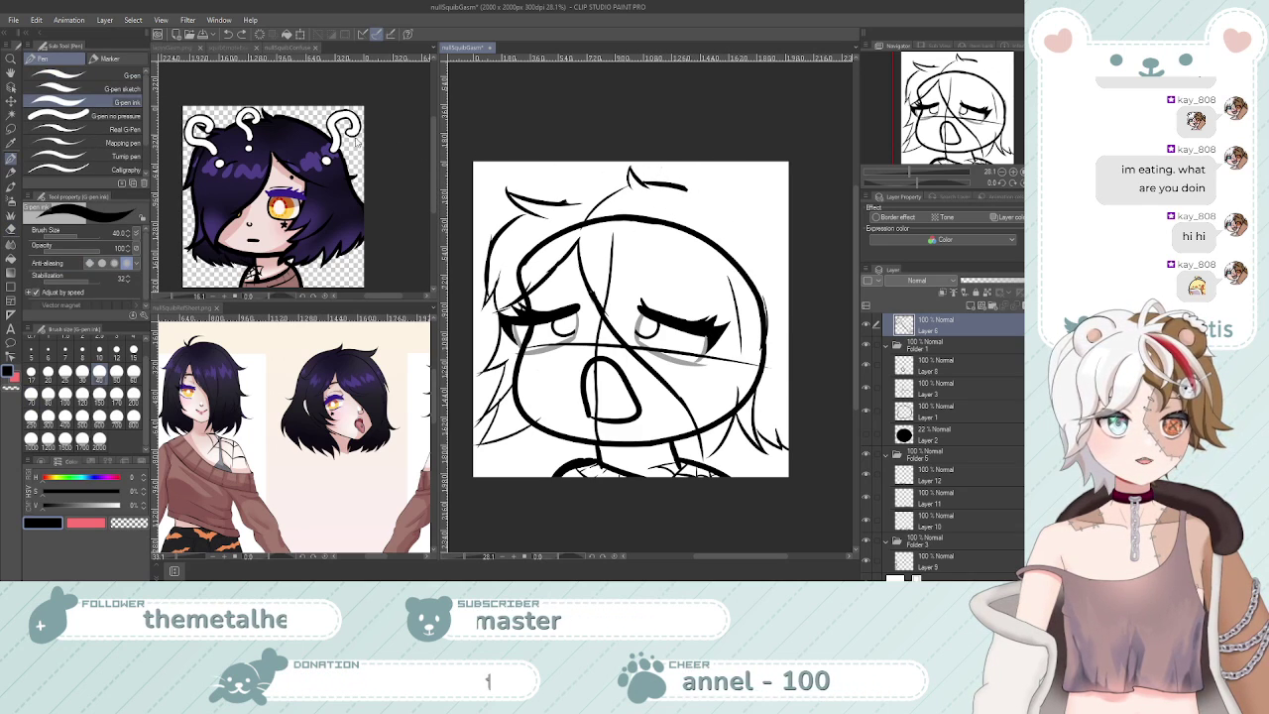
Erase the thin hair line descending from the base of the top tuft toward the head outline
{"action": "key", "text": "e"}
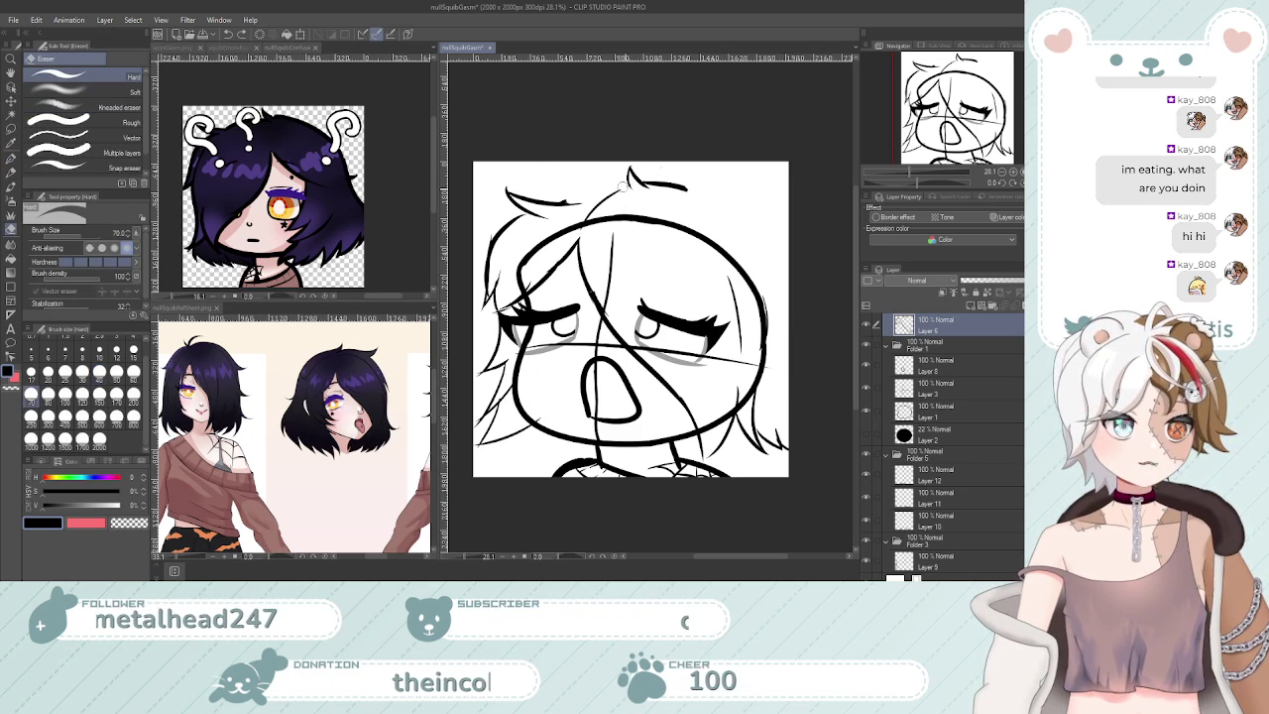
{"action": "left_click_drag", "start_coordinate": [618, 195], "coordinate": [587, 224]}
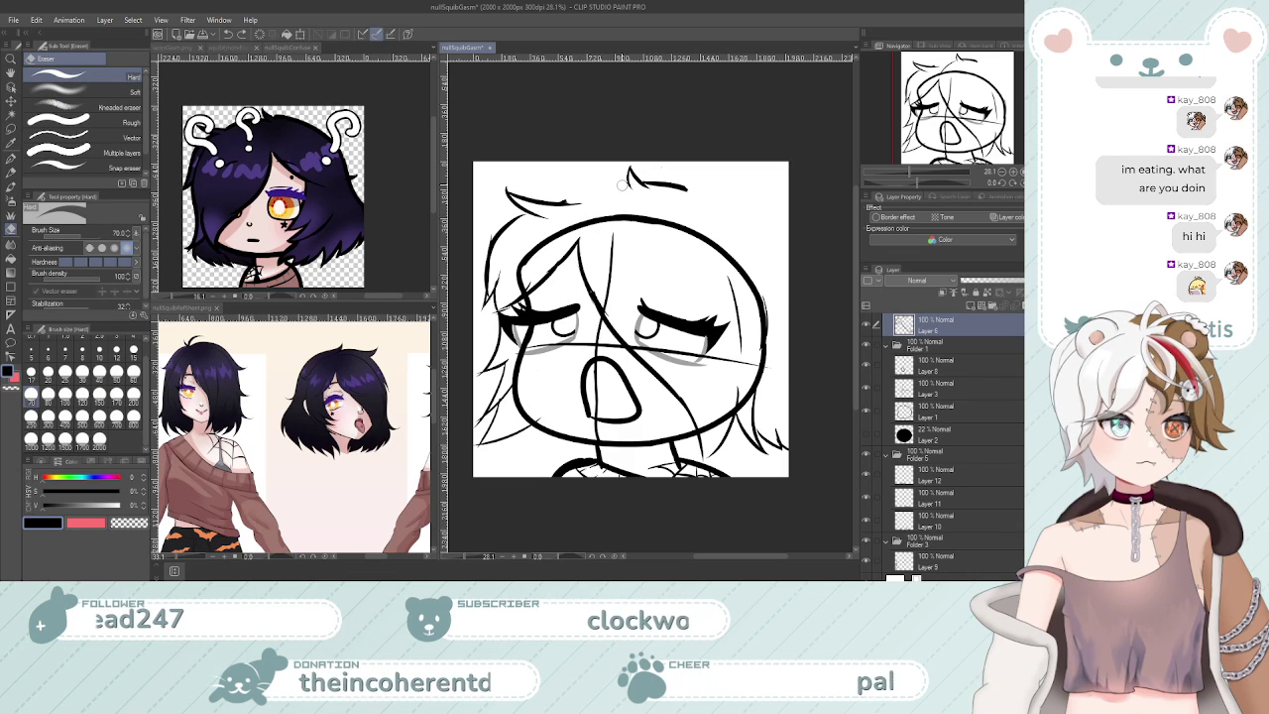
{"action": "key", "text": "p"}
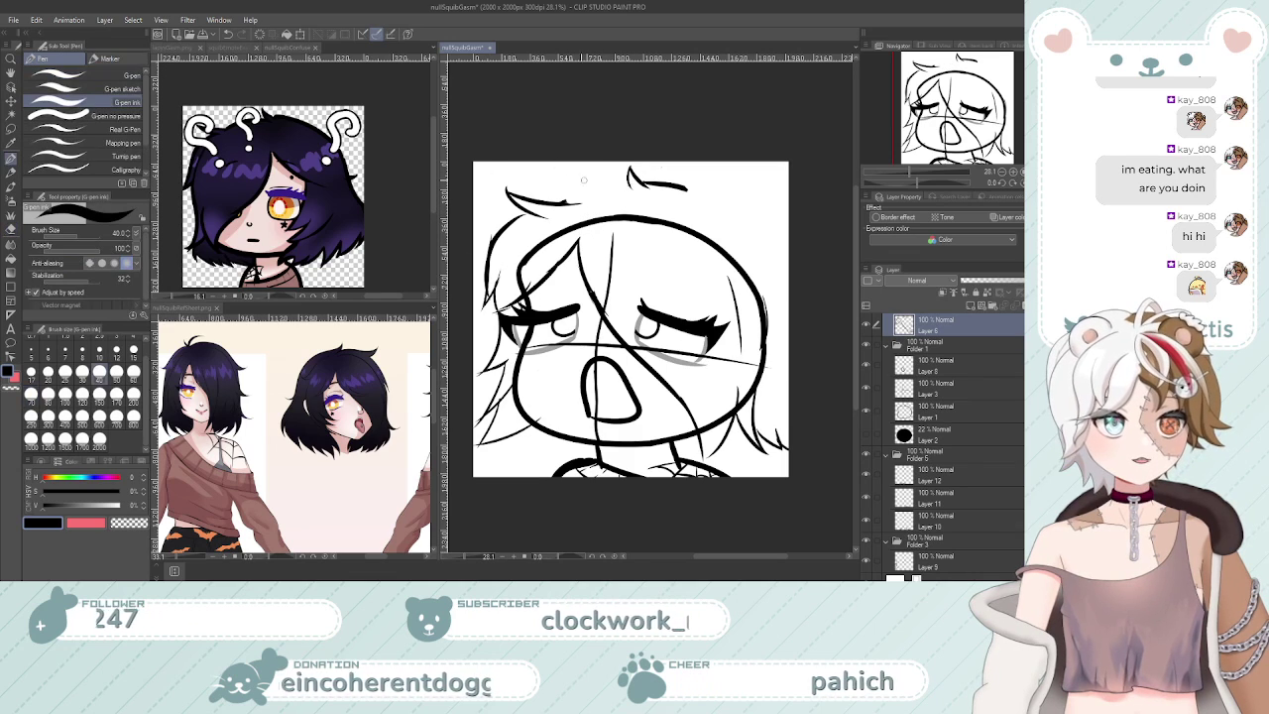
Lasso the top tuft with its short hair line, rotate it slightly clockwise and deselect it
{"action": "left_click", "coordinate": [11, 130]}
{"action": "mouse_move", "coordinate": [625, 142]}
{"action": "left_mouse_down"}
{"action": "mouse_move", "coordinate": [657, 138]}
{"action": "mouse_move", "coordinate": [586, 150]}
{"action": "left_mouse_up"}
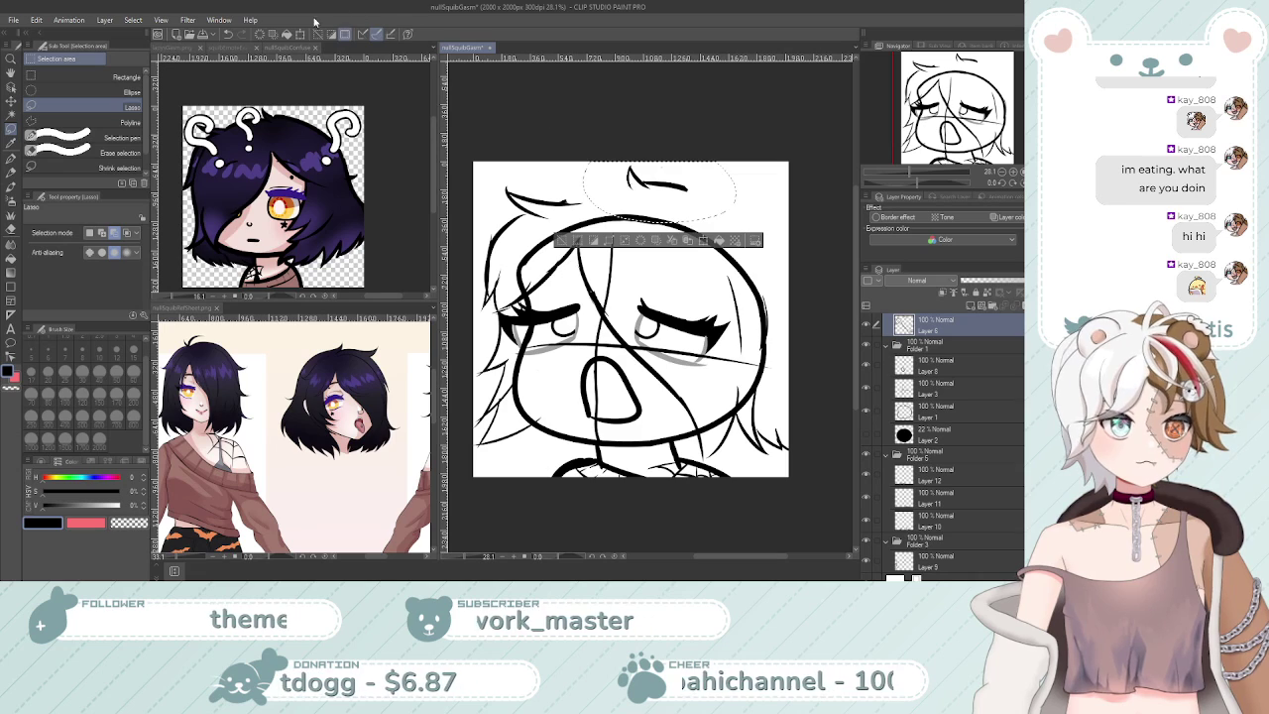
{"action": "key", "text": "ctrl+t"}
{"action": "left_click_drag", "start_coordinate": [764, 191], "coordinate": [768, 204]}
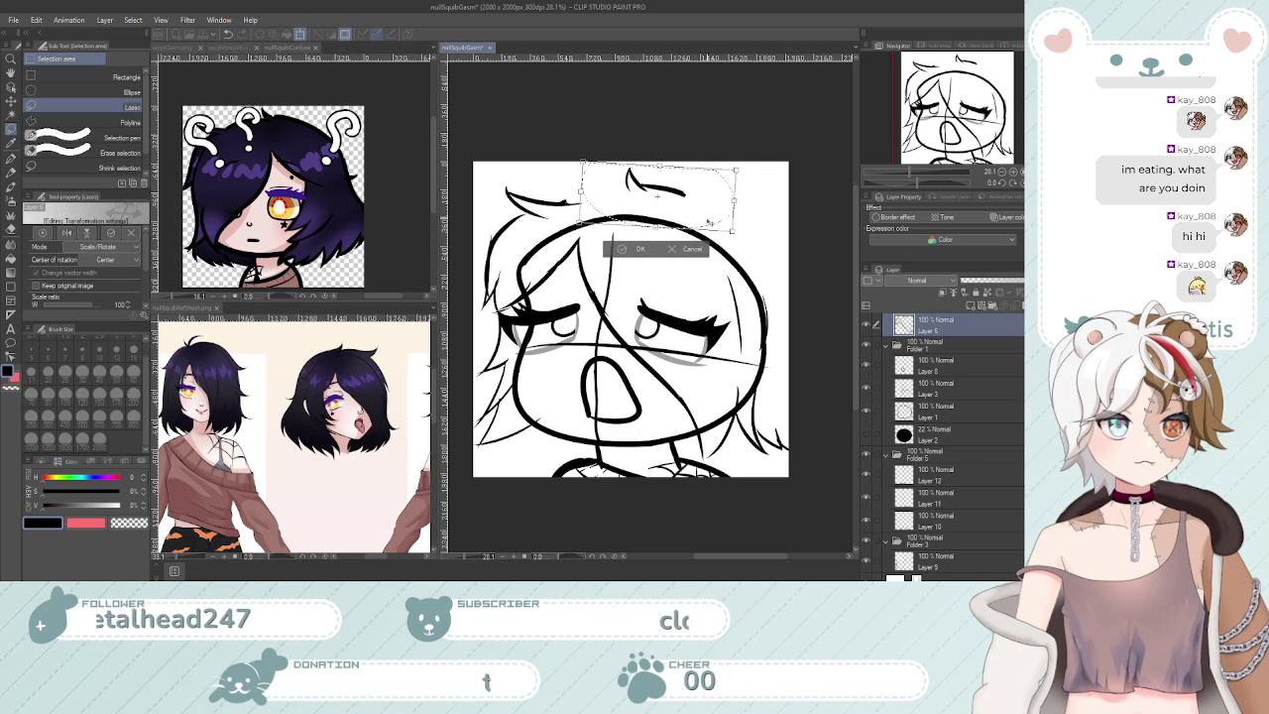
{"action": "left_click", "coordinate": [634, 251]}
{"action": "key", "text": "ctrl+d"}
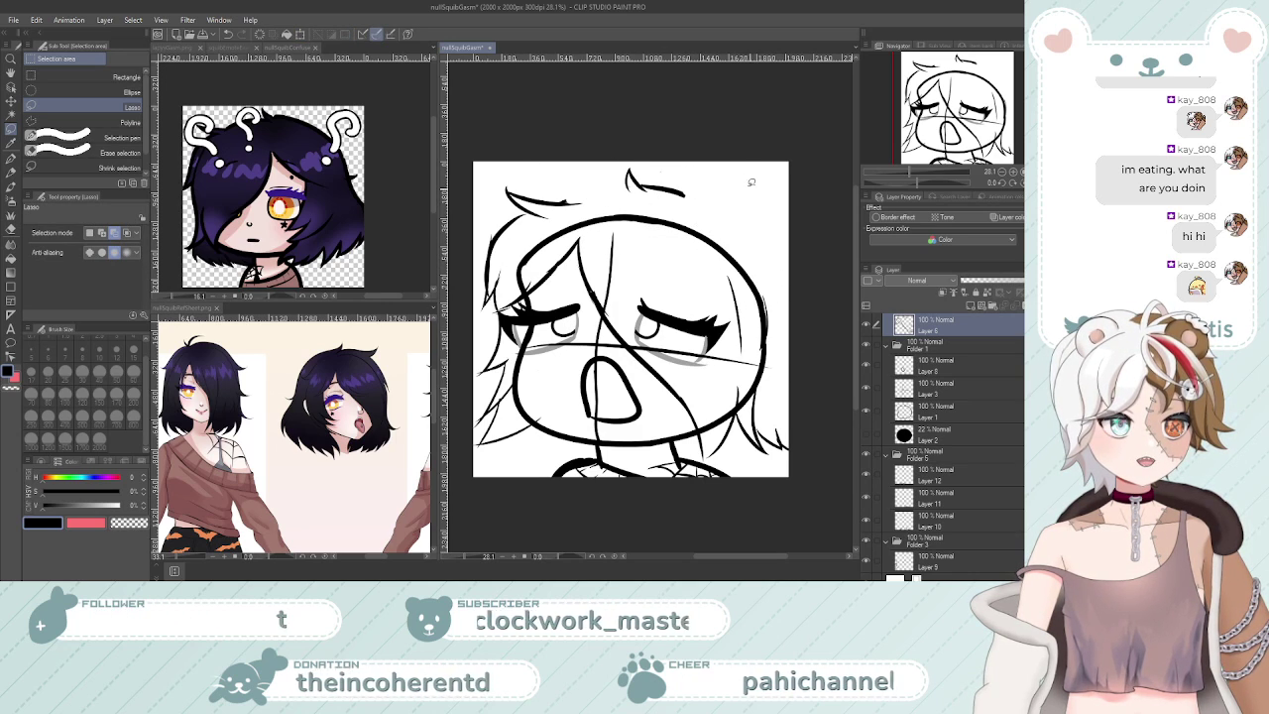
{"action": "key", "text": "e"}
{"action": "key", "text": "ctrl+z"}
Lasso the left pointed tuft, rotate it slightly counterclockwise and deselect it
{"action": "left_click", "coordinate": [10, 130]}
{"action": "mouse_move", "coordinate": [525, 175]}
{"action": "left_mouse_down"}
{"action": "mouse_move", "coordinate": [491, 194]}
{"action": "mouse_move", "coordinate": [503, 174]}
{"action": "left_mouse_up"}
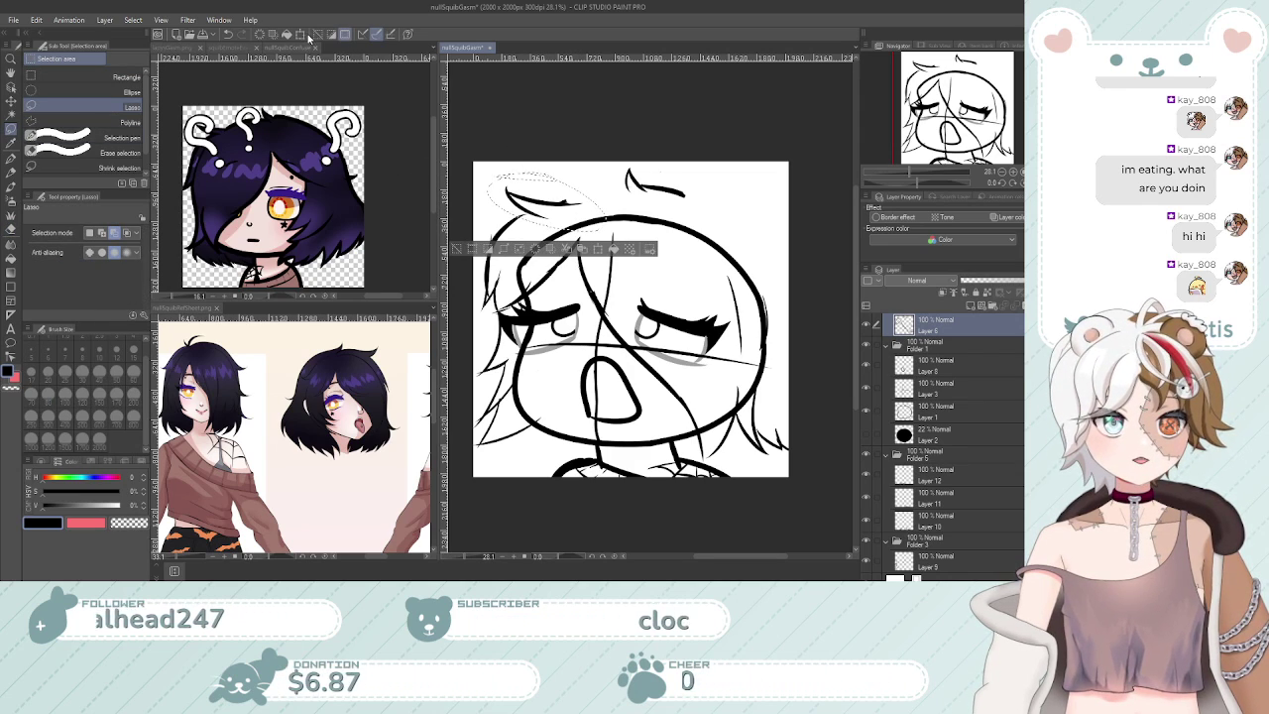
{"action": "key", "text": "ctrl+t"}
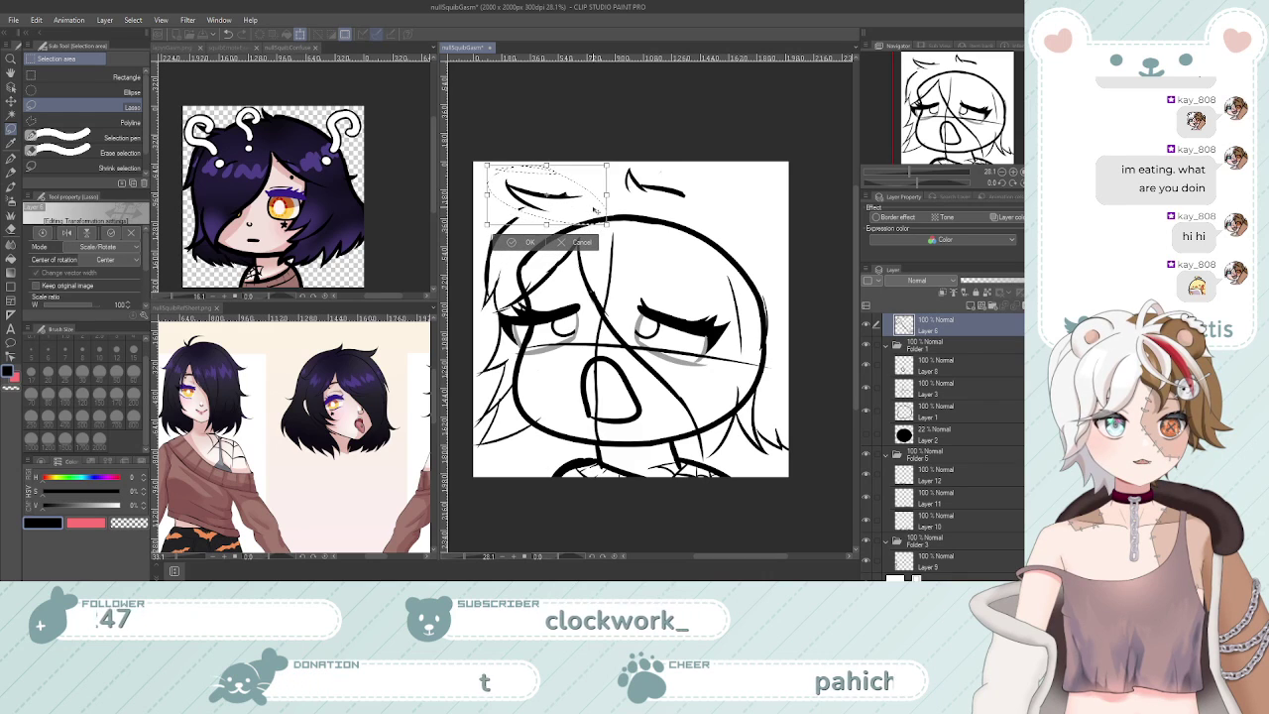
{"action": "left_click_drag", "start_coordinate": [592, 208], "coordinate": [596, 205]}
{"action": "left_click", "coordinate": [528, 242]}
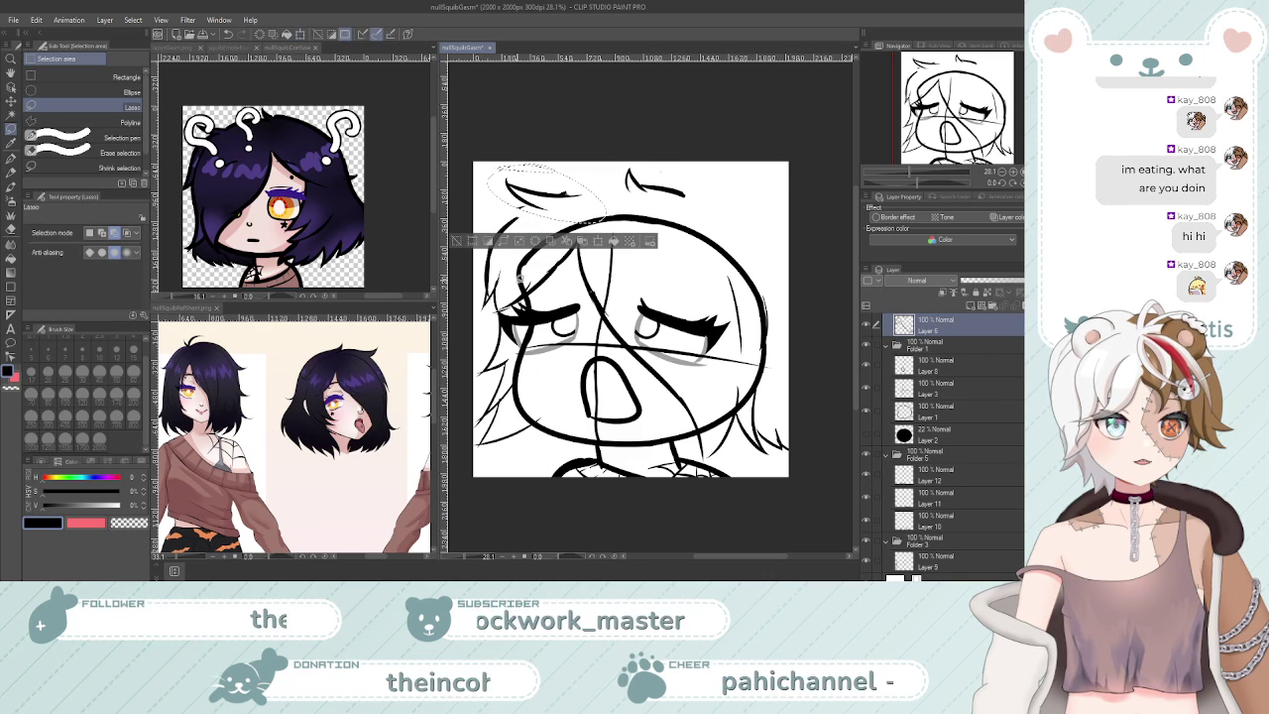
{"action": "key", "text": "ctrl+d"}
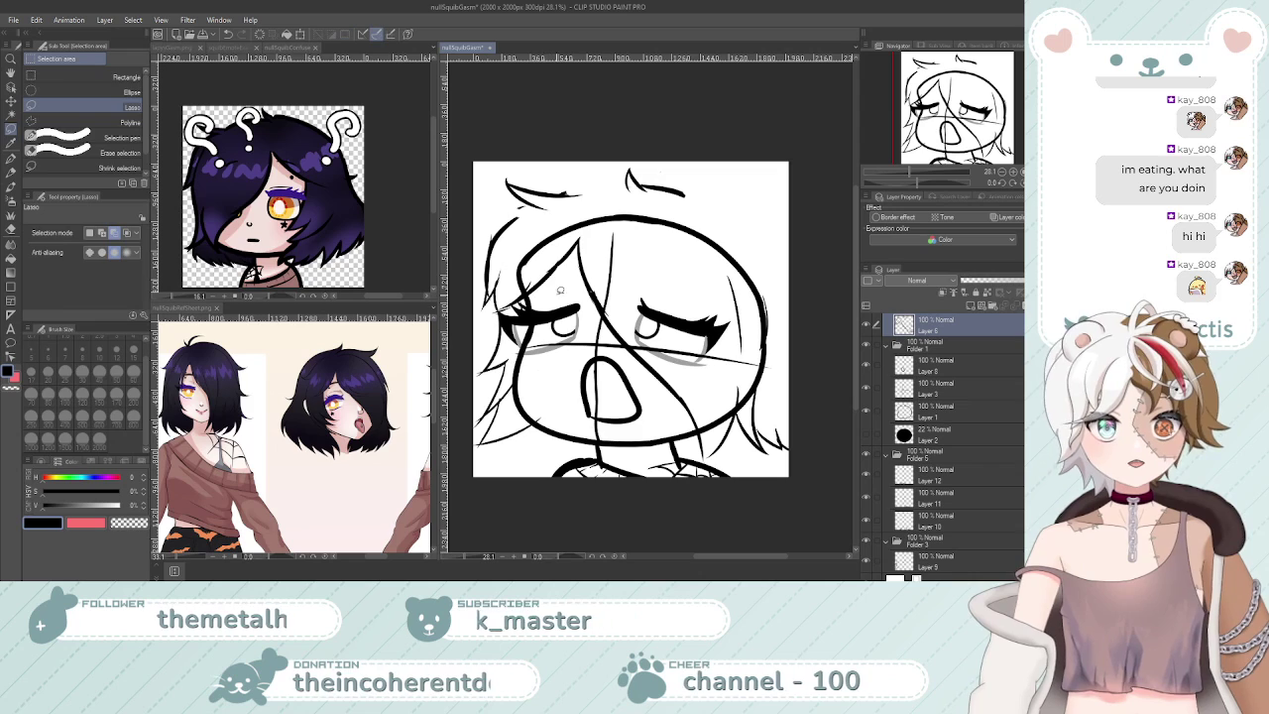
Lasso the upper part of the left outer hair line, tilt it slightly clockwise toward the head and deselect it
{"action": "key", "text": "e"}
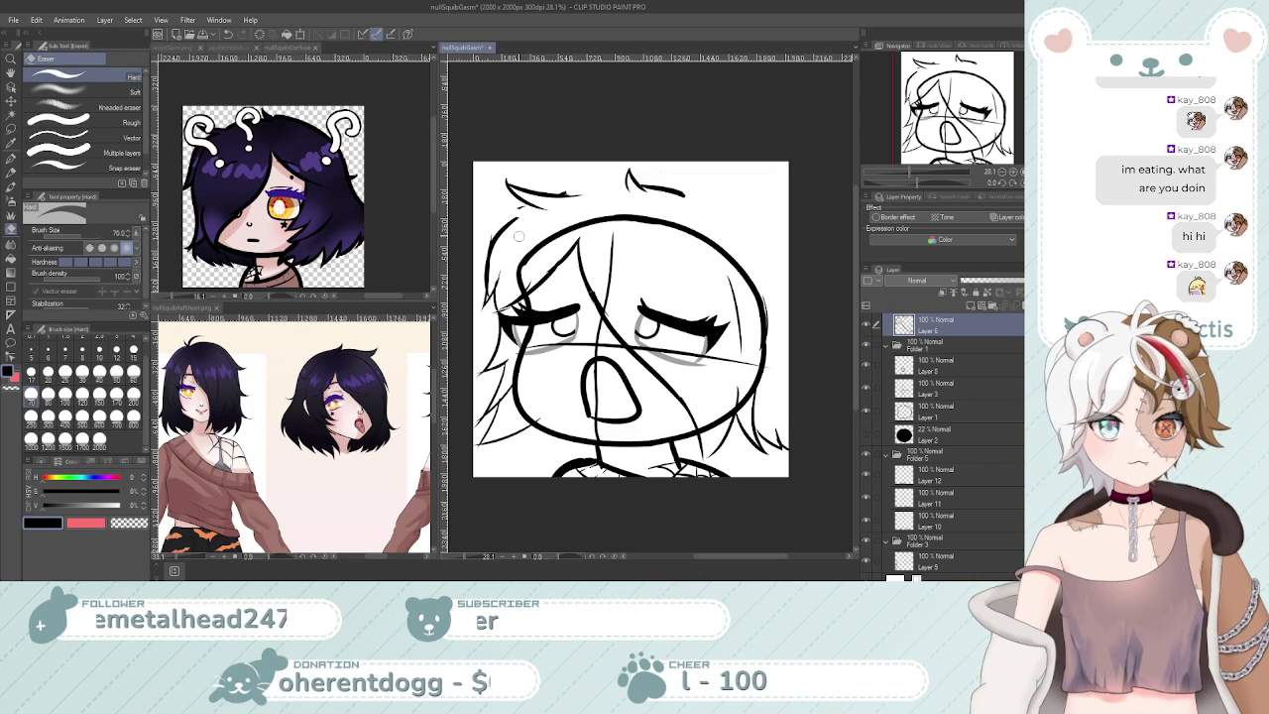
{"action": "key", "text": "p"}
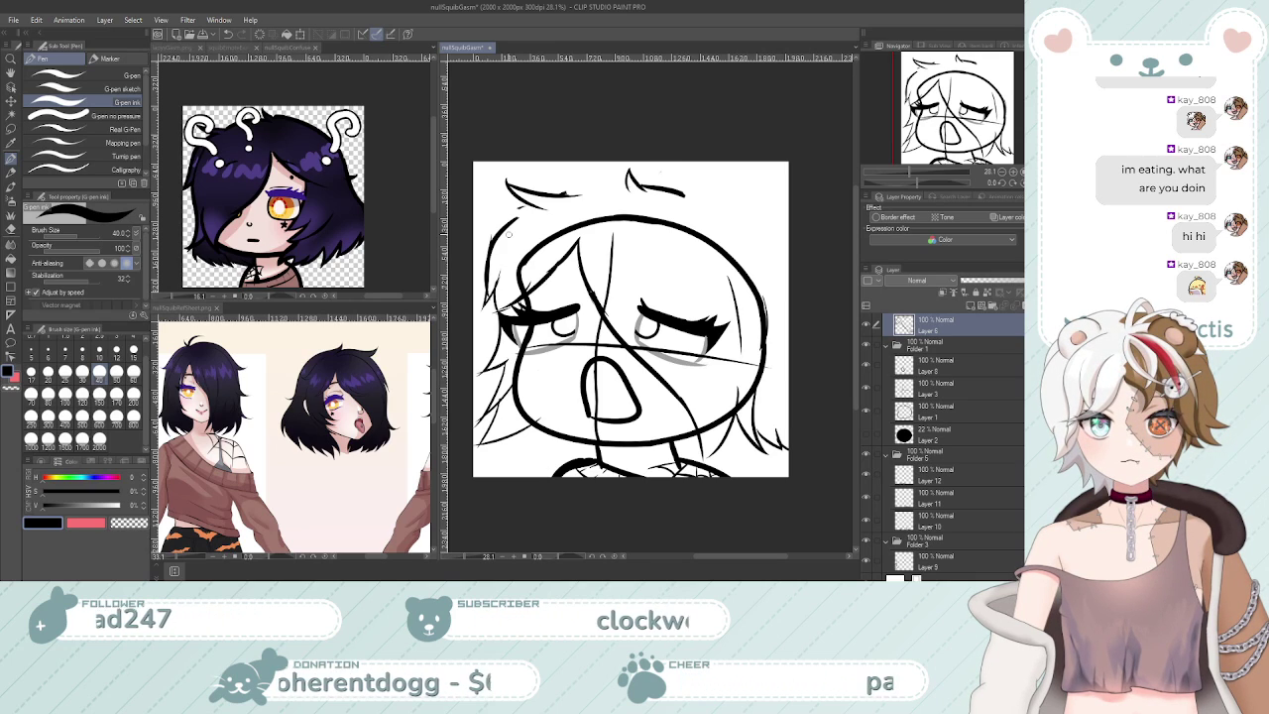
{"action": "left_click", "coordinate": [11, 129]}
{"action": "mouse_move", "coordinate": [498, 206]}
{"action": "left_mouse_down"}
{"action": "mouse_move", "coordinate": [471, 264]}
{"action": "mouse_move", "coordinate": [483, 308]}
{"action": "left_mouse_up"}
{"action": "key", "text": "ctrl+d"}
{"action": "mouse_move", "coordinate": [501, 209]}
{"action": "left_mouse_down"}
{"action": "mouse_move", "coordinate": [476, 302]}
{"action": "mouse_move", "coordinate": [493, 309]}
{"action": "mouse_move", "coordinate": [525, 204]}
{"action": "left_mouse_up"}
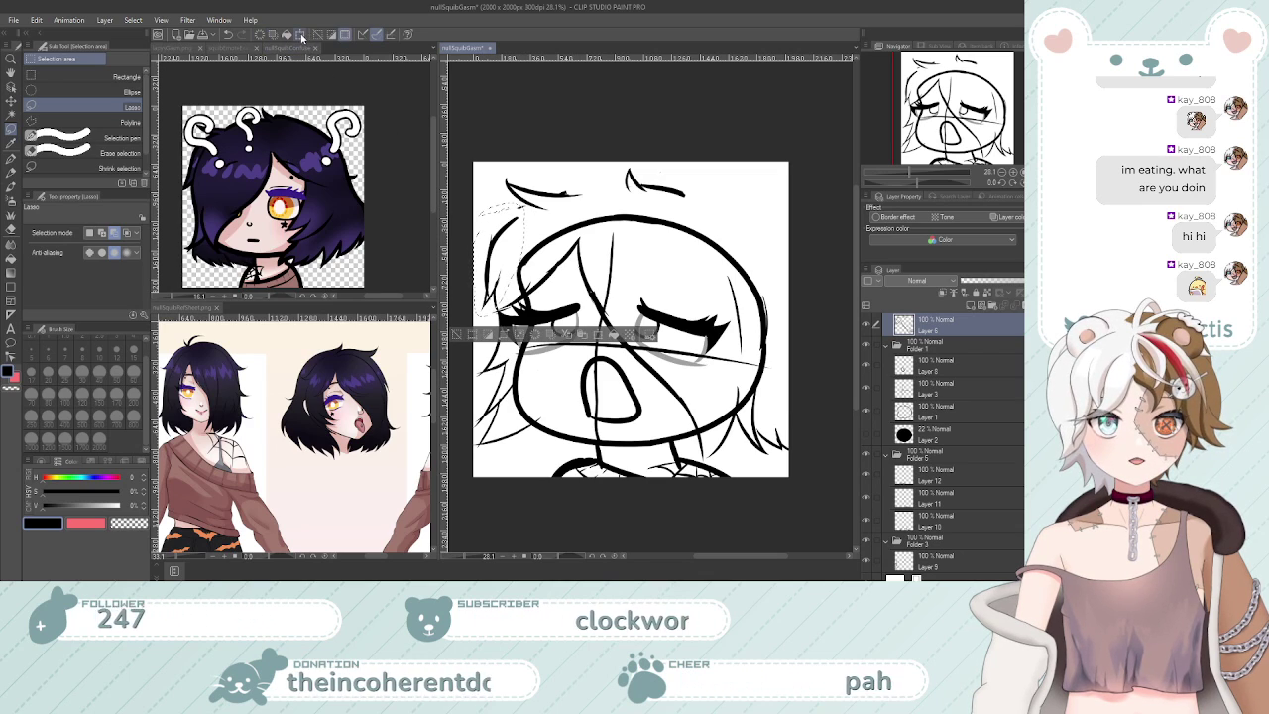
{"action": "key", "text": "ctrl+t"}
{"action": "mouse_move", "coordinate": [549, 268]}
{"action": "left_mouse_down"}
{"action": "mouse_move", "coordinate": [563, 259]}
{"action": "mouse_move", "coordinate": [531, 290]}
{"action": "left_mouse_up"}
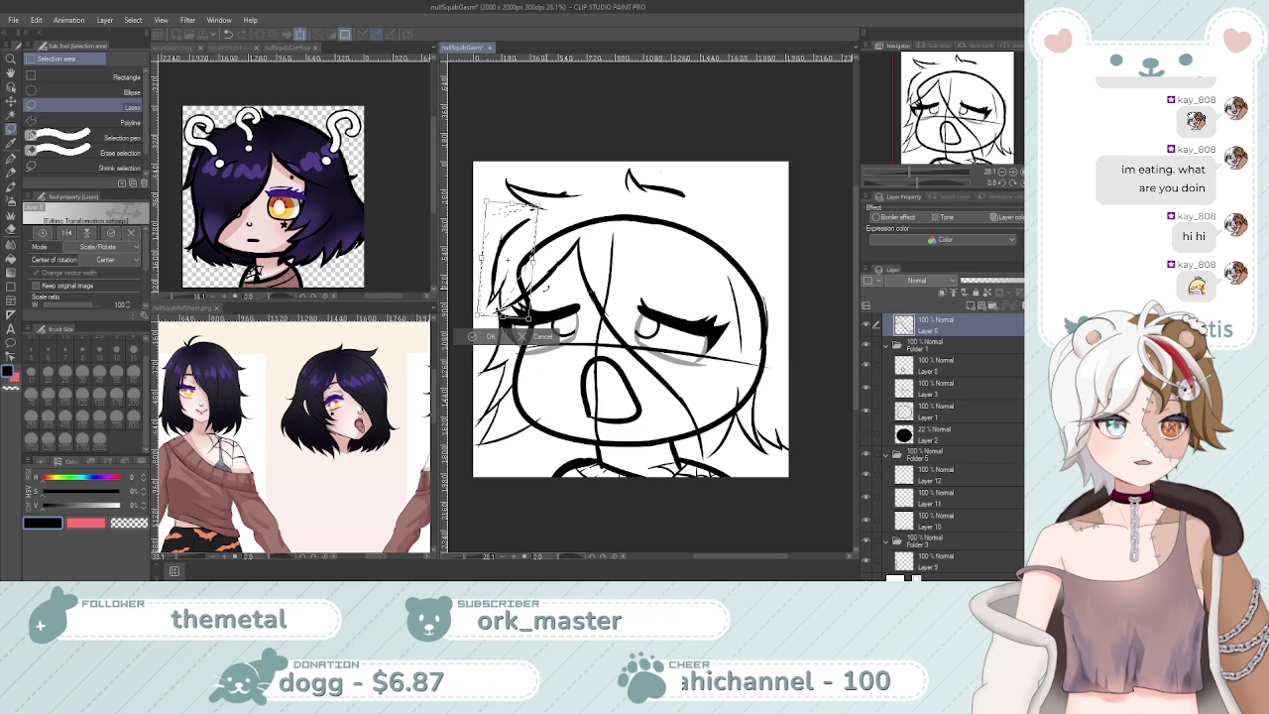
{"action": "left_click", "coordinate": [489, 341]}
{"action": "key", "text": "ctrl+d"}
Examine the hair silhouette and placement of the tufts around the head at several view scales
{"action": "scroll", "coordinate": [556, 298], "scroll_direction": "down", "scroll_amount": 5}
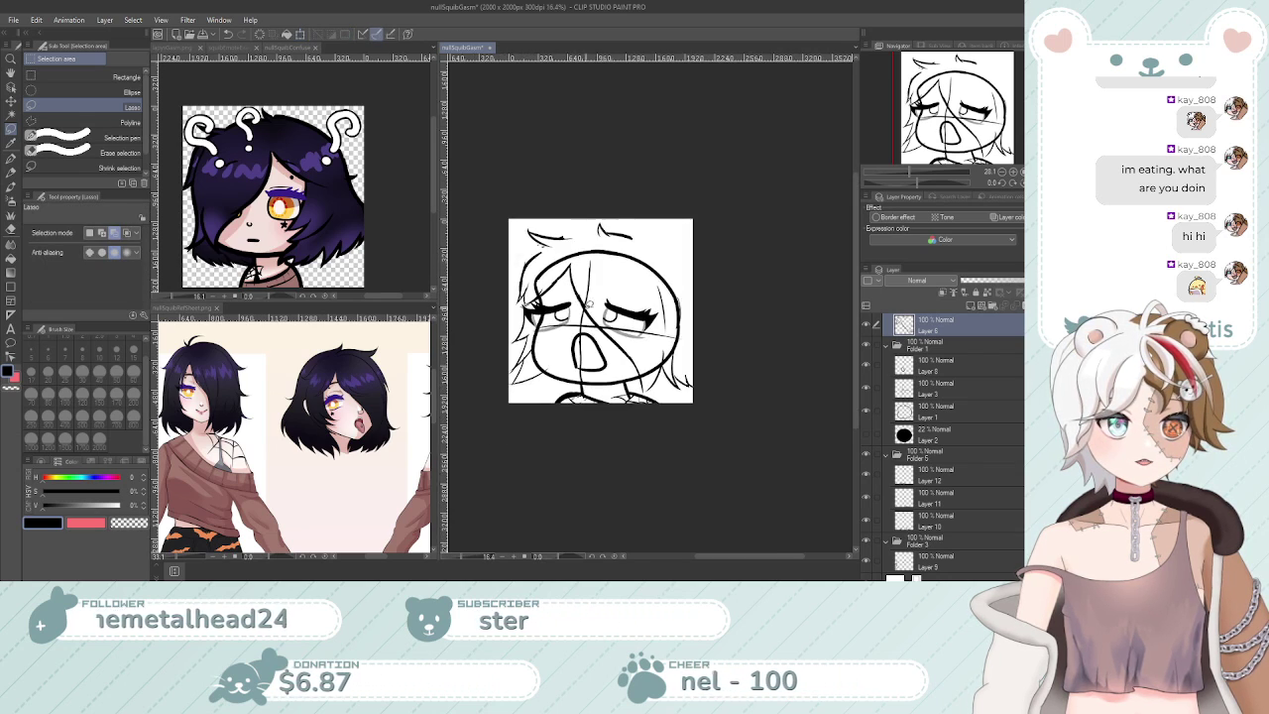
{"action": "scroll", "coordinate": [540, 337], "scroll_direction": "up", "scroll_amount": 4}
{"action": "scroll", "coordinate": [531, 287], "scroll_direction": "down", "scroll_amount": 2}
{"action": "scroll", "coordinate": [529, 271], "scroll_direction": "up", "scroll_amount": 2}
{"action": "scroll", "coordinate": [598, 288], "scroll_direction": "up", "scroll_amount": 2}
{"action": "scroll", "coordinate": [591, 288], "scroll_direction": "down", "scroll_amount": 2}
{"action": "scroll", "coordinate": [579, 287], "scroll_direction": "up", "scroll_amount": 3}
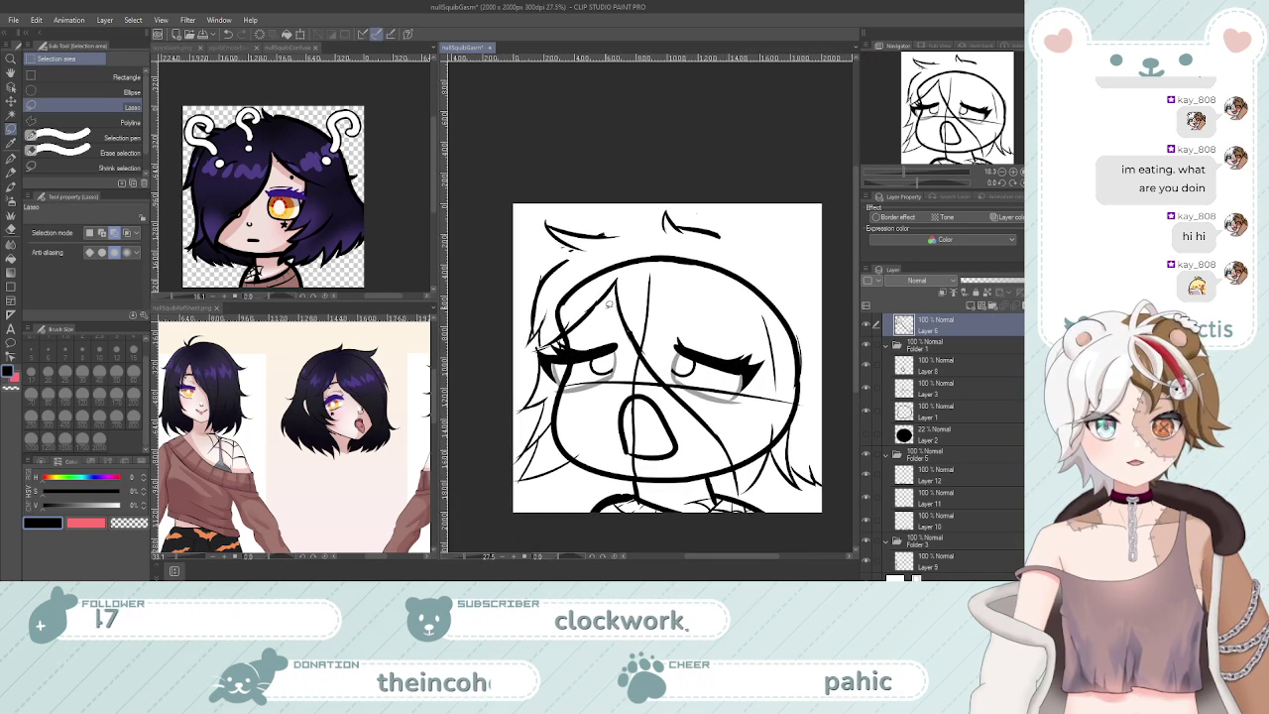
{"action": "scroll", "coordinate": [598, 296], "scroll_direction": "down", "scroll_amount": 3}
{"action": "scroll", "coordinate": [623, 325], "scroll_direction": "up", "scroll_amount": 2}
{"action": "scroll", "coordinate": [620, 324], "scroll_direction": "down", "scroll_amount": 1}
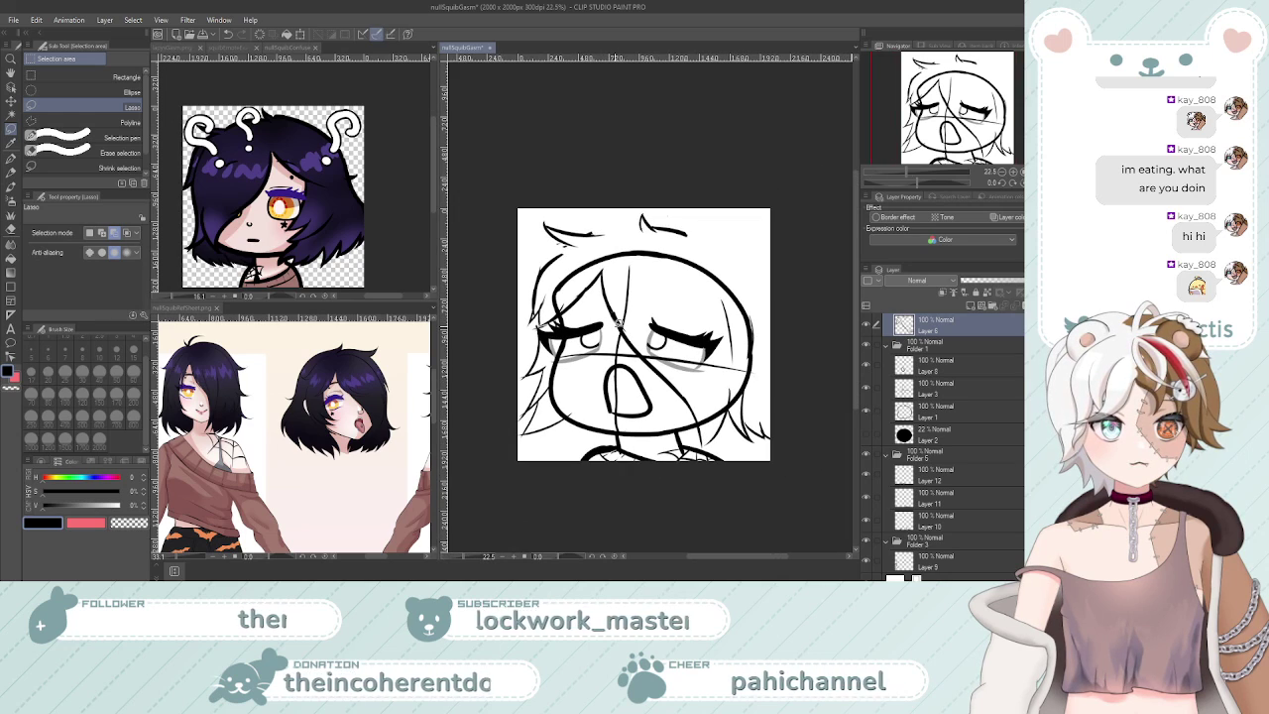
{"action": "scroll", "coordinate": [619, 322], "scroll_direction": "up", "scroll_amount": 1}
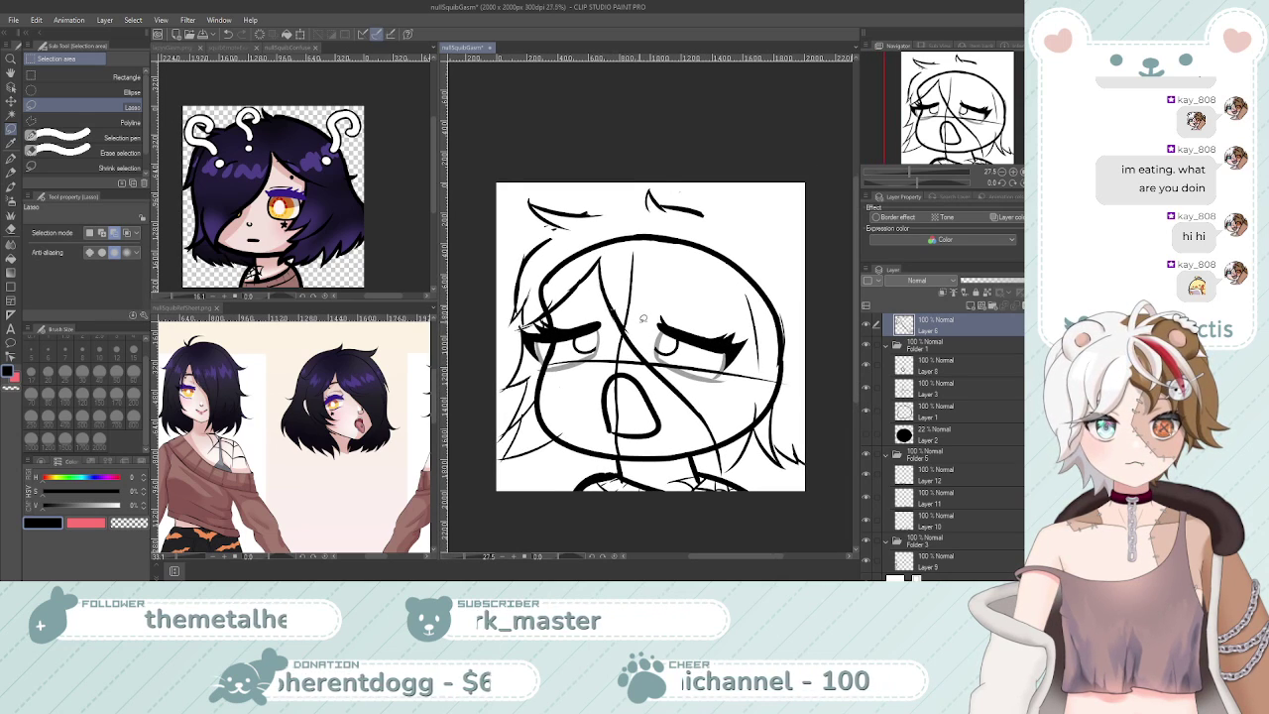
{"action": "scroll", "coordinate": [641, 323], "scroll_direction": "up", "scroll_amount": 1}
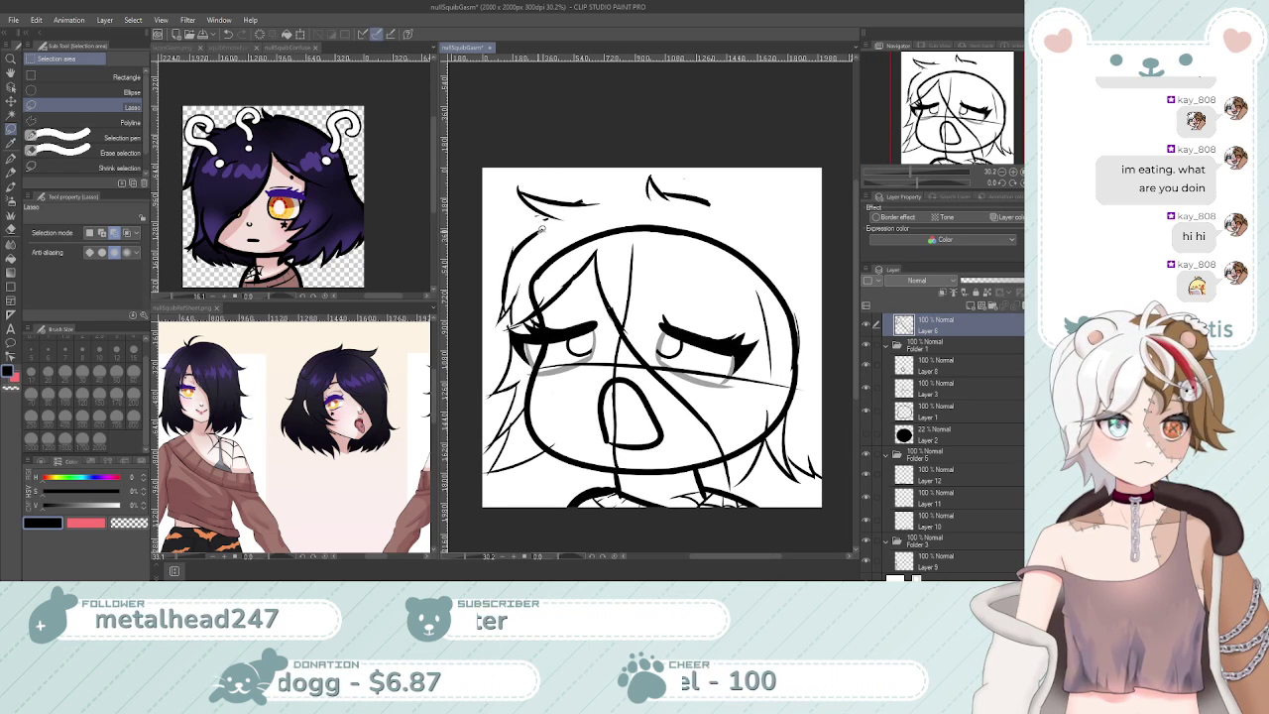
Join the left outer hair line to the left tuft and extend that tuft's line to the top tuft, undoing unsatisfactory strokes
{"action": "key", "text": "p"}
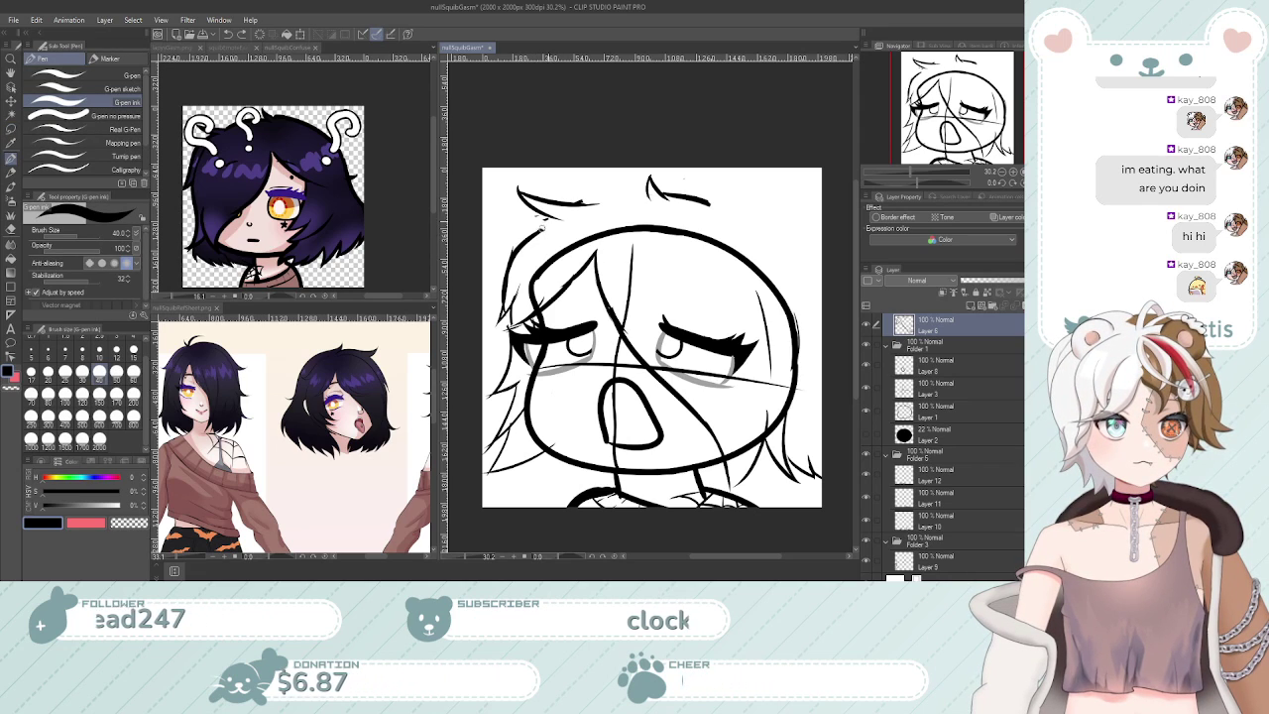
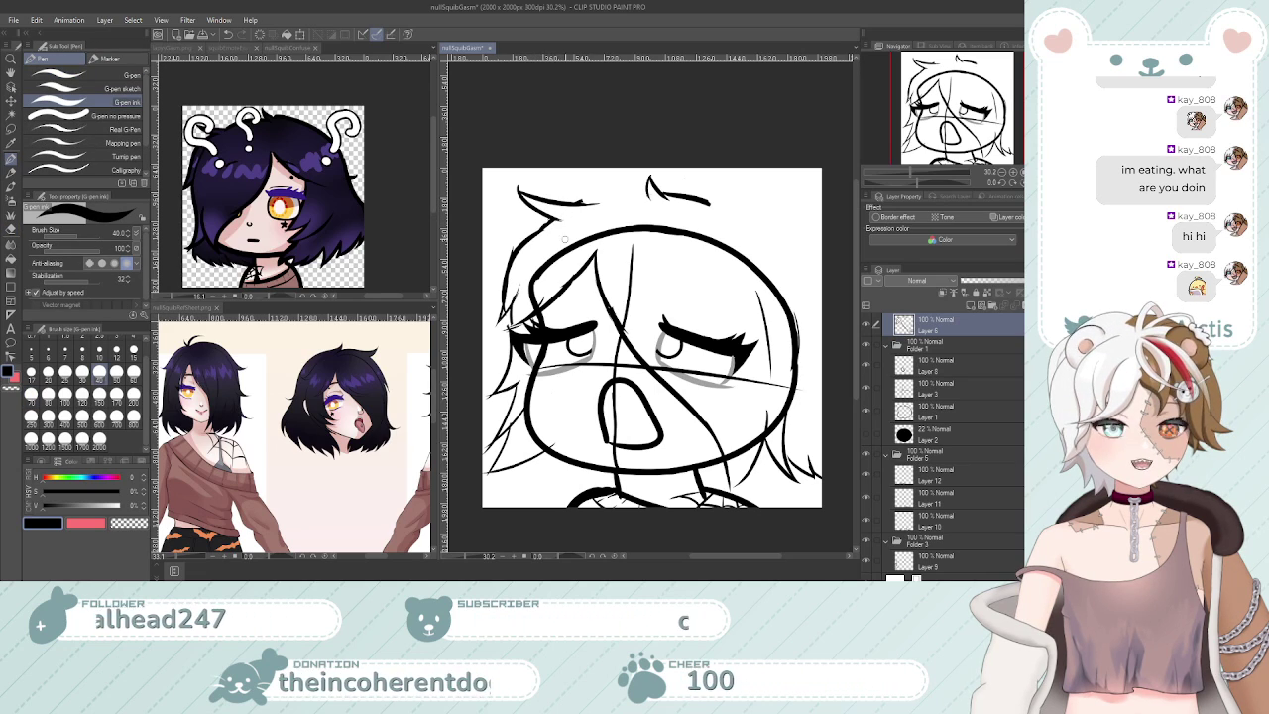
{"action": "key", "text": "e"}
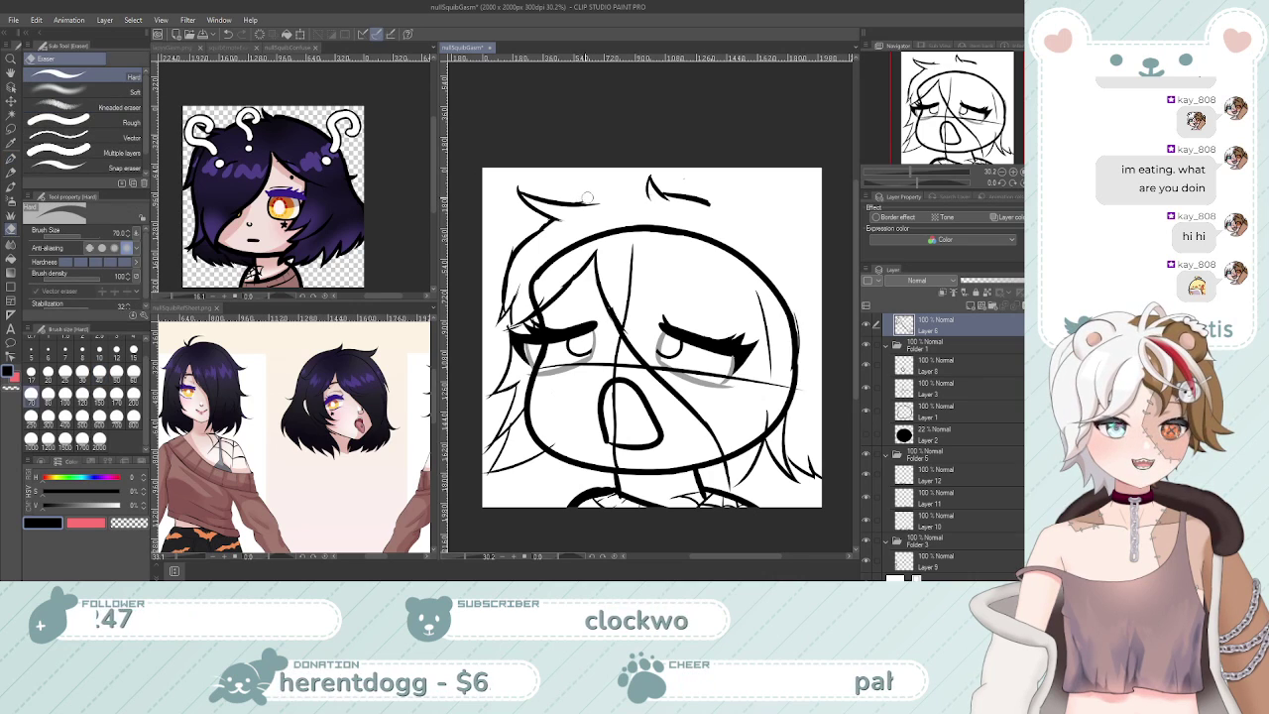
{"action": "key", "text": "p"}
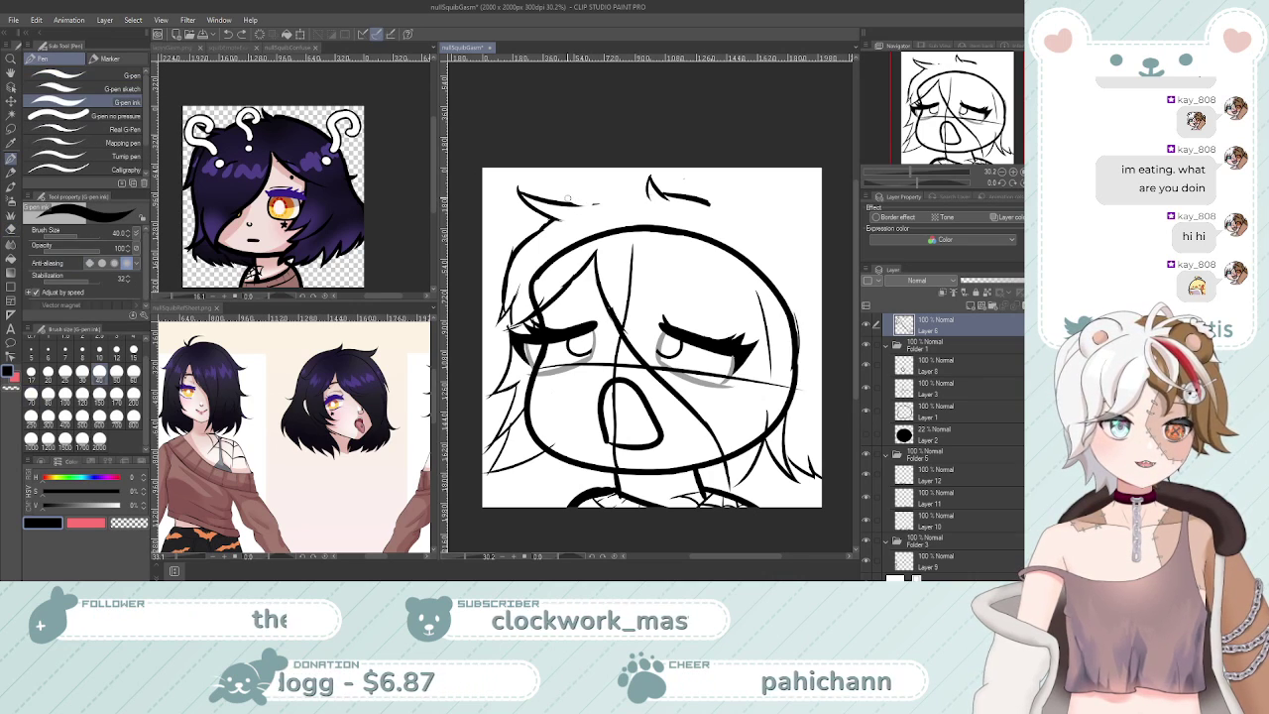
{"action": "left_click_drag", "start_coordinate": [573, 203], "coordinate": [652, 194]}
{"action": "key", "text": "ctrl+z"}
{"action": "key", "text": "ctrl+z"}
{"action": "key", "text": "ctrl+z"}
{"action": "key", "text": "ctrl+z"}
{"action": "key", "text": "ctrl+z"}
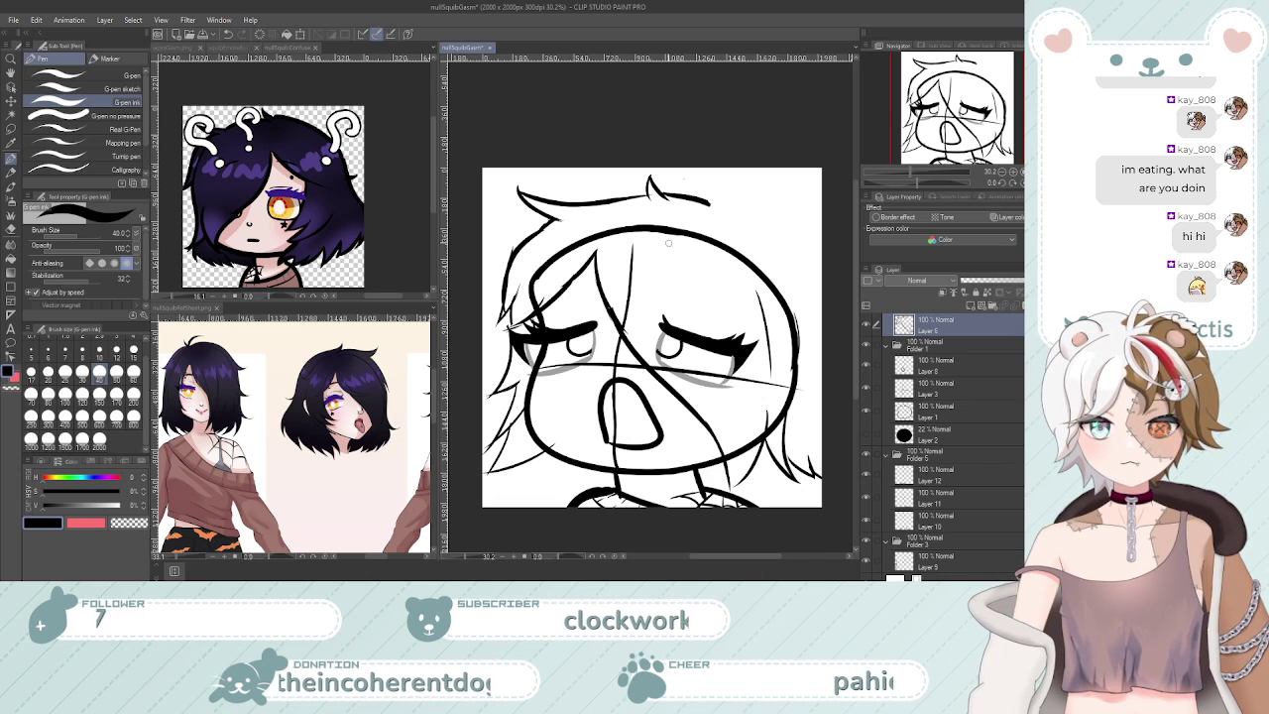
Clean up the joined line and the base of the top tuft with the hard eraser and G-pen ink
{"action": "key", "text": "ctrl+space"}
{"action": "mouse_move", "coordinate": [676, 239]}
{"action": "left_mouse_down"}
{"action": "mouse_move", "coordinate": [649, 244]}
{"action": "mouse_move", "coordinate": [738, 264]}
{"action": "mouse_move", "coordinate": [716, 283]}
{"action": "mouse_move", "coordinate": [720, 252]}
{"action": "left_mouse_up"}
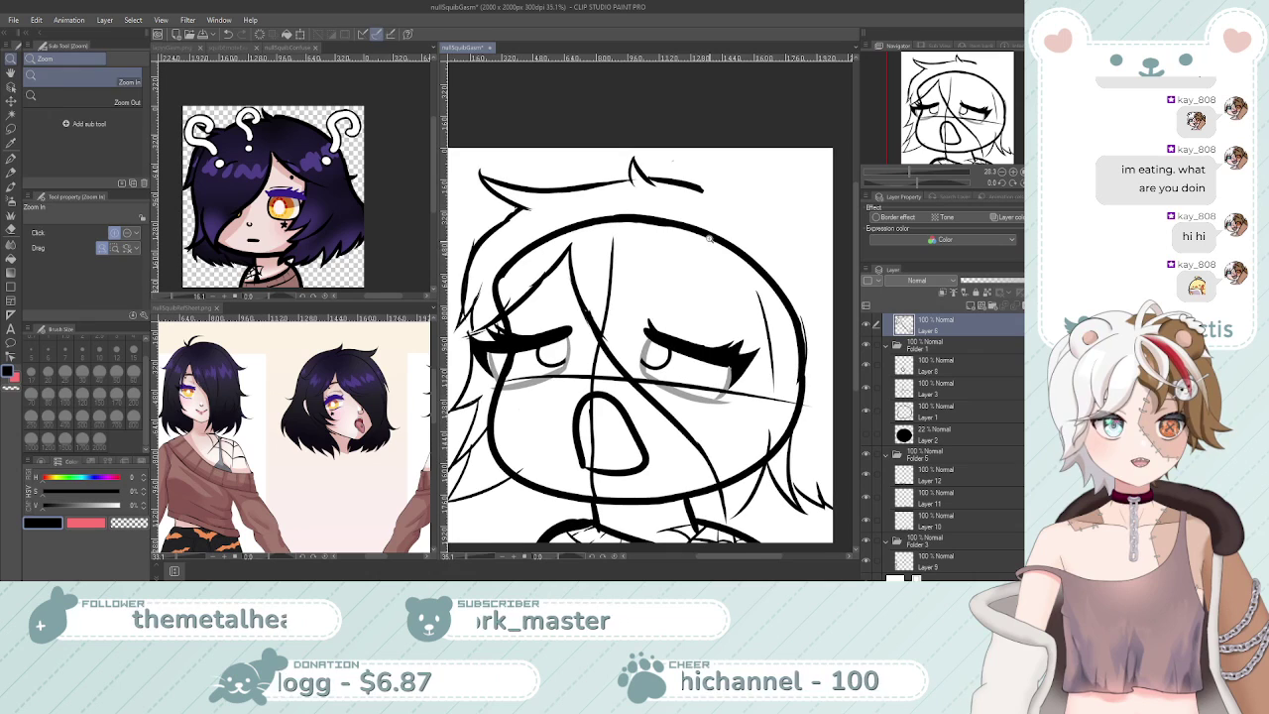
{"action": "key", "text": "e"}
{"action": "key", "text": "ctrl+space"}
{"action": "mouse_move", "coordinate": [679, 260]}
{"action": "left_mouse_down"}
{"action": "mouse_move", "coordinate": [675, 283]}
{"action": "mouse_move", "coordinate": [639, 299]}
{"action": "left_mouse_up"}
{"action": "key", "text": "ctrl+space"}
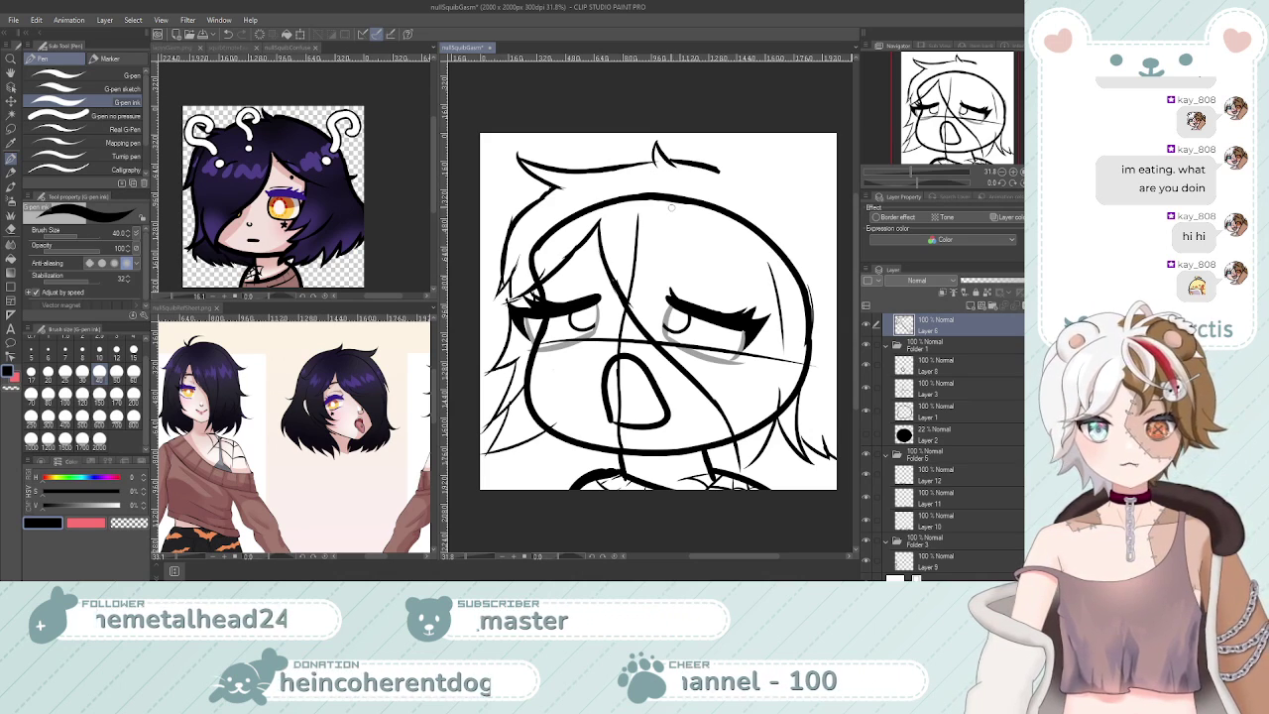
{"action": "key", "text": "e"}
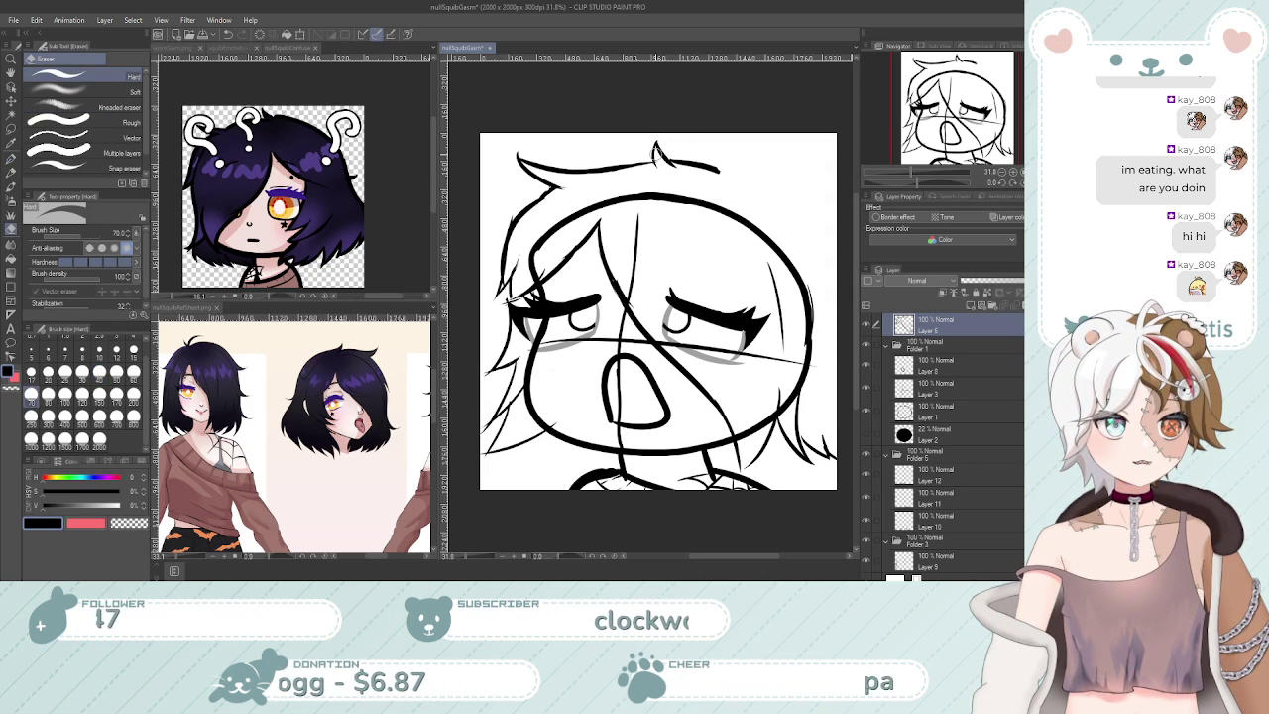
{"action": "key", "text": "p"}
{"action": "key", "text": "ctrl+space"}
{"action": "left_click_drag", "start_coordinate": [680, 241], "coordinate": [682, 274]}
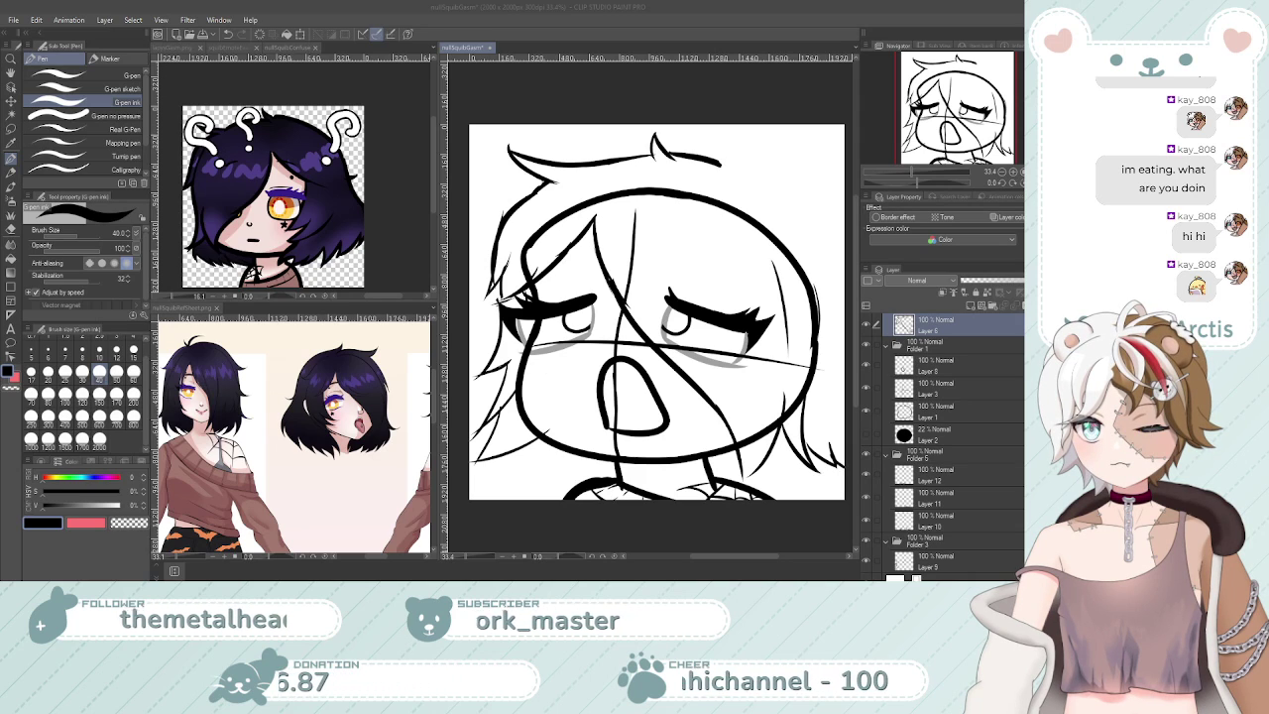
{"action": "left_click", "coordinate": [606, 9]}
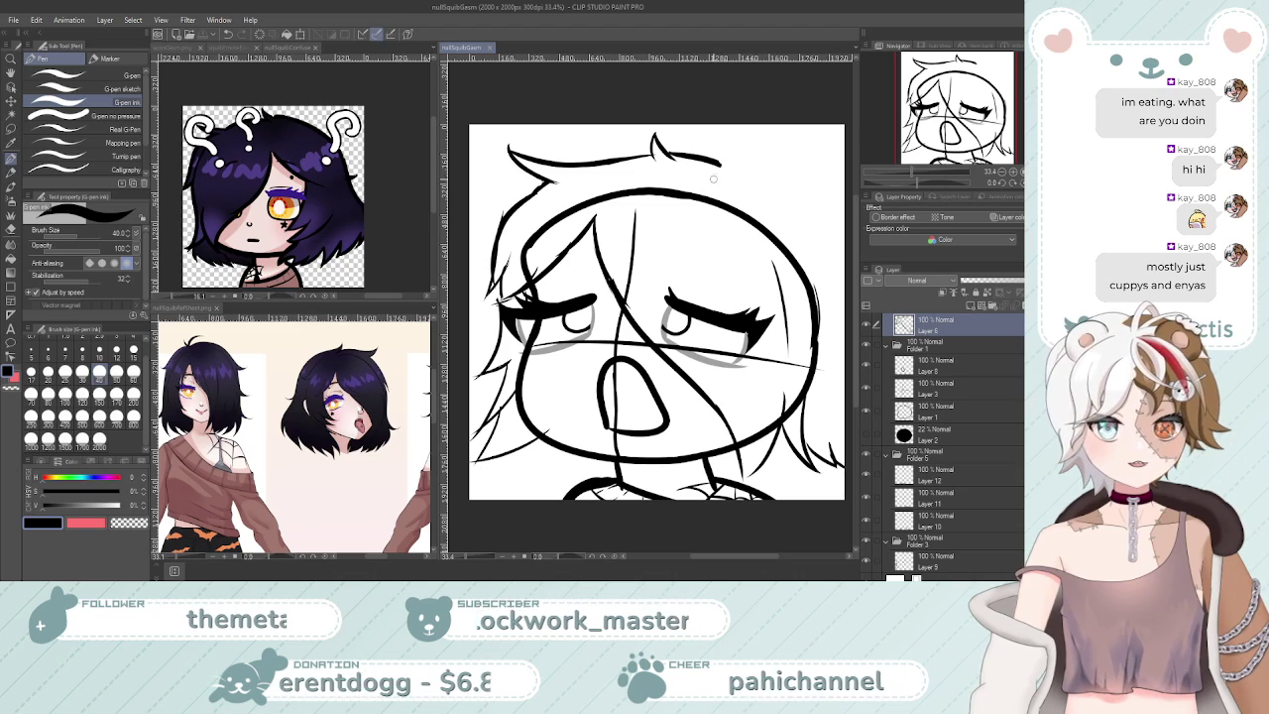
Draw the right outer hair line as a curve running down beside the head with the G-pen ink
{"action": "scroll", "coordinate": [708, 179], "scroll_direction": "down", "scroll_amount": 2}
{"action": "scroll", "coordinate": [697, 191], "scroll_direction": "up", "scroll_amount": 1}
{"action": "scroll", "coordinate": [698, 192], "scroll_direction": "down", "scroll_amount": 1}
{"action": "scroll", "coordinate": [725, 169], "scroll_direction": "up", "scroll_amount": 2}
{"action": "scroll", "coordinate": [739, 173], "scroll_direction": "down", "scroll_amount": 2}
{"action": "scroll", "coordinate": [748, 176], "scroll_direction": "up", "scroll_amount": 1}
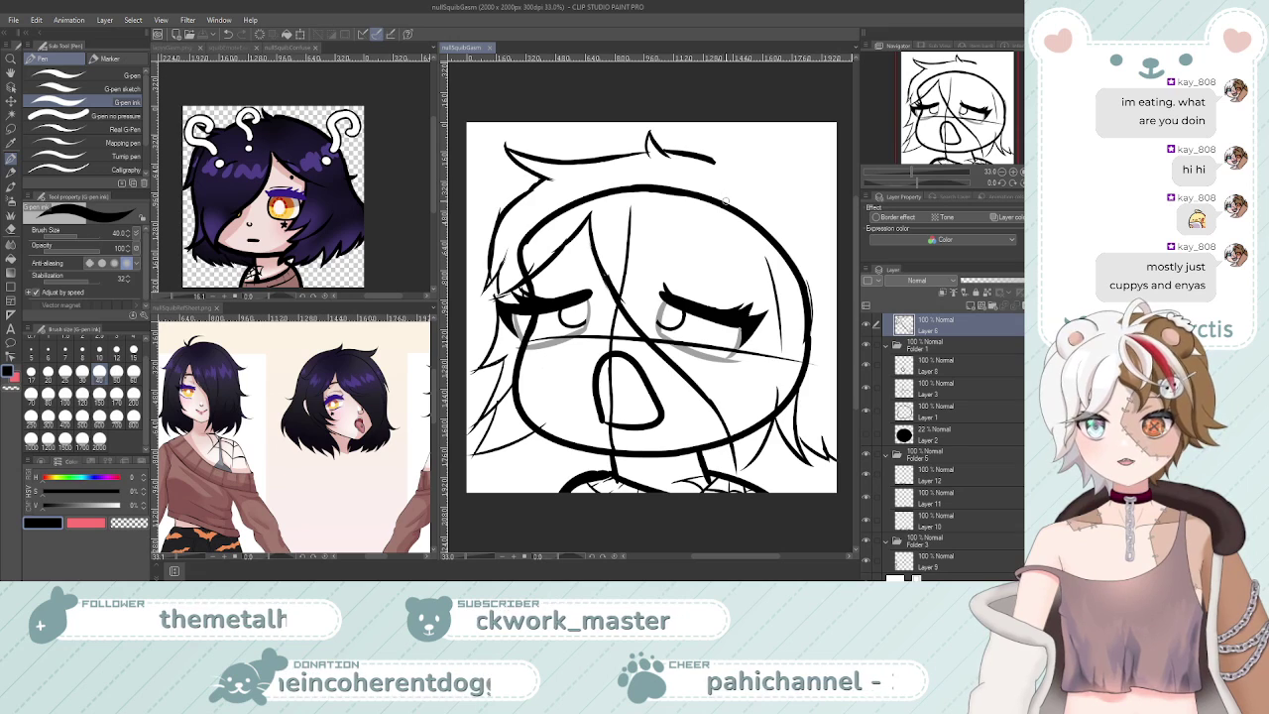
{"action": "scroll", "coordinate": [722, 202], "scroll_direction": "up", "scroll_amount": 1}
{"action": "scroll", "coordinate": [722, 202], "scroll_direction": "down", "scroll_amount": 1}
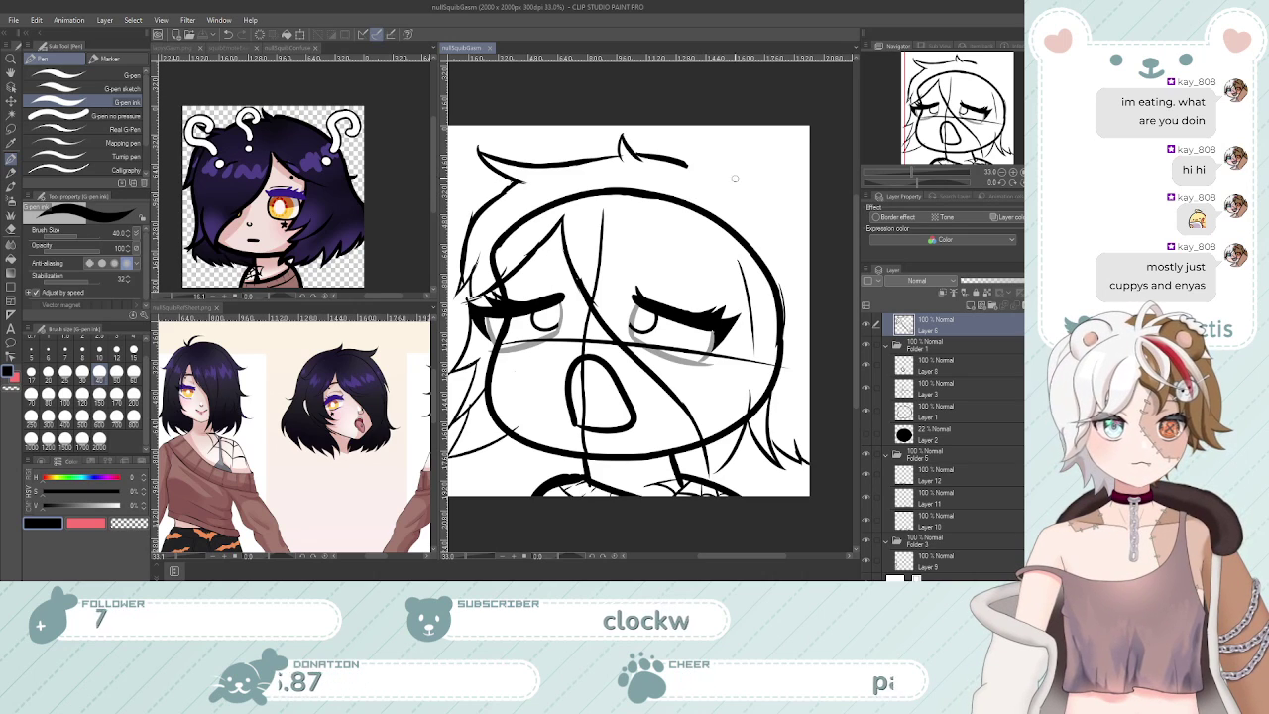
{"action": "mouse_move", "coordinate": [741, 186]}
{"action": "left_mouse_down"}
{"action": "mouse_move", "coordinate": [787, 259]}
{"action": "mouse_move", "coordinate": [783, 278]}
{"action": "mouse_move", "coordinate": [775, 211]}
{"action": "mouse_move", "coordinate": [812, 323]}
{"action": "left_mouse_up"}
{"action": "key", "text": "ctrl+z"}
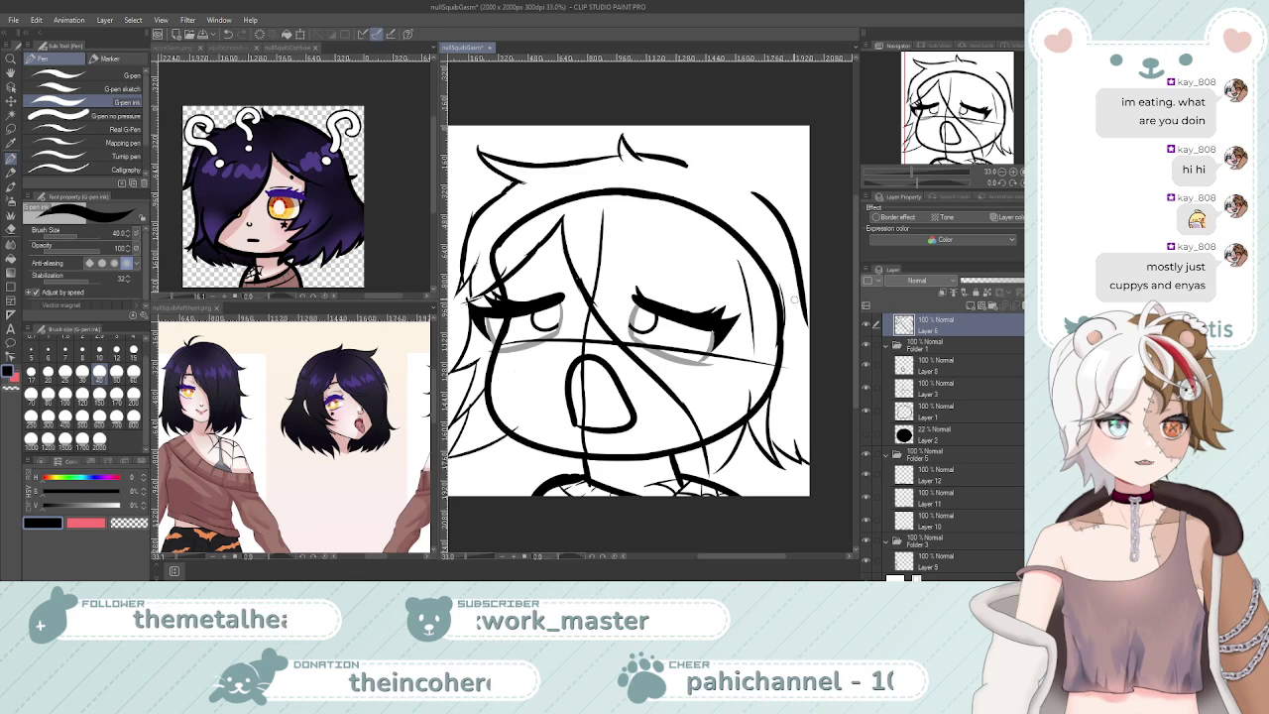
Join the top hair line to the right outer hair line with one smooth curve, redoing strokes until it fits
{"action": "left_click_drag", "start_coordinate": [751, 395], "coordinate": [731, 396]}
{"action": "left_click_drag", "start_coordinate": [686, 186], "coordinate": [758, 226]}
{"action": "key", "text": "ctrl+z"}
{"action": "left_click_drag", "start_coordinate": [692, 186], "coordinate": [761, 223]}
{"action": "key", "text": "ctrl+z"}
{"action": "mouse_move", "coordinate": [691, 186]}
{"action": "left_mouse_down"}
{"action": "mouse_move", "coordinate": [759, 227]}
{"action": "mouse_move", "coordinate": [716, 190]}
{"action": "mouse_move", "coordinate": [764, 216]}
{"action": "mouse_move", "coordinate": [760, 229]}
{"action": "left_mouse_up"}
{"action": "key", "text": "ctrl+z"}
{"action": "key", "text": "ctrl+z"}
{"action": "key", "text": "ctrl+z"}
{"action": "left_click_drag", "start_coordinate": [691, 184], "coordinate": [764, 230]}
{"action": "key", "text": "ctrl+z"}
{"action": "mouse_move", "coordinate": [690, 182]}
{"action": "left_mouse_down"}
{"action": "mouse_move", "coordinate": [756, 222]}
{"action": "mouse_move", "coordinate": [726, 193]}
{"action": "mouse_move", "coordinate": [761, 216]}
{"action": "left_mouse_up"}
{"action": "key", "text": "ctrl+z"}
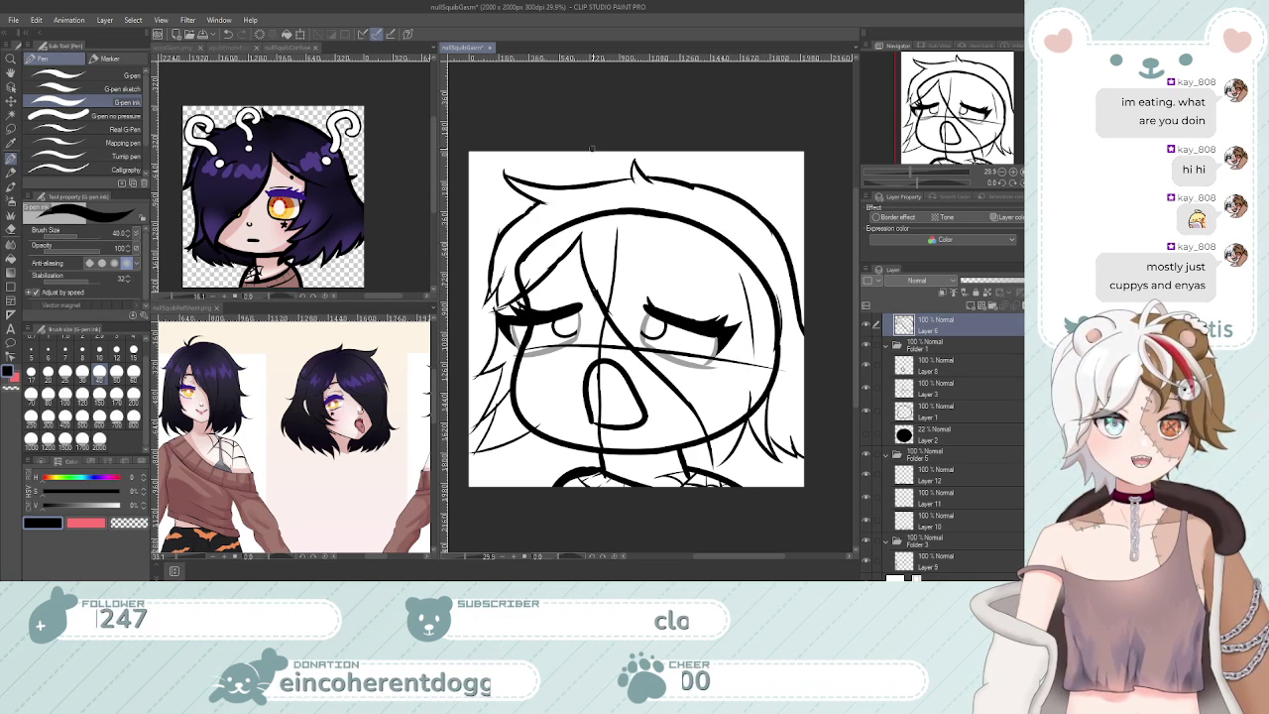
{"action": "key", "text": "ctrl+z"}
{"action": "key", "text": "ctrl+y"}
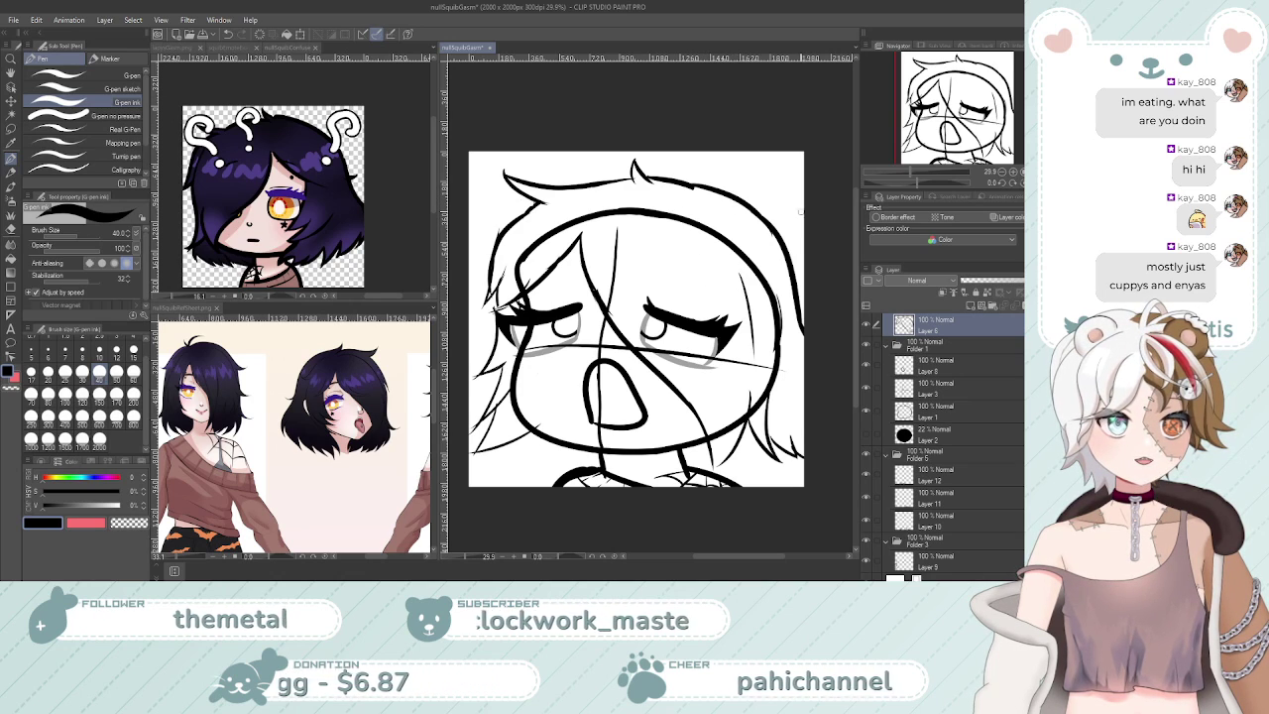
Lower the opacity of the head outline on Layer 1 to 19%
{"action": "scroll", "coordinate": [951, 387], "scroll_direction": "down", "scroll_amount": 1}
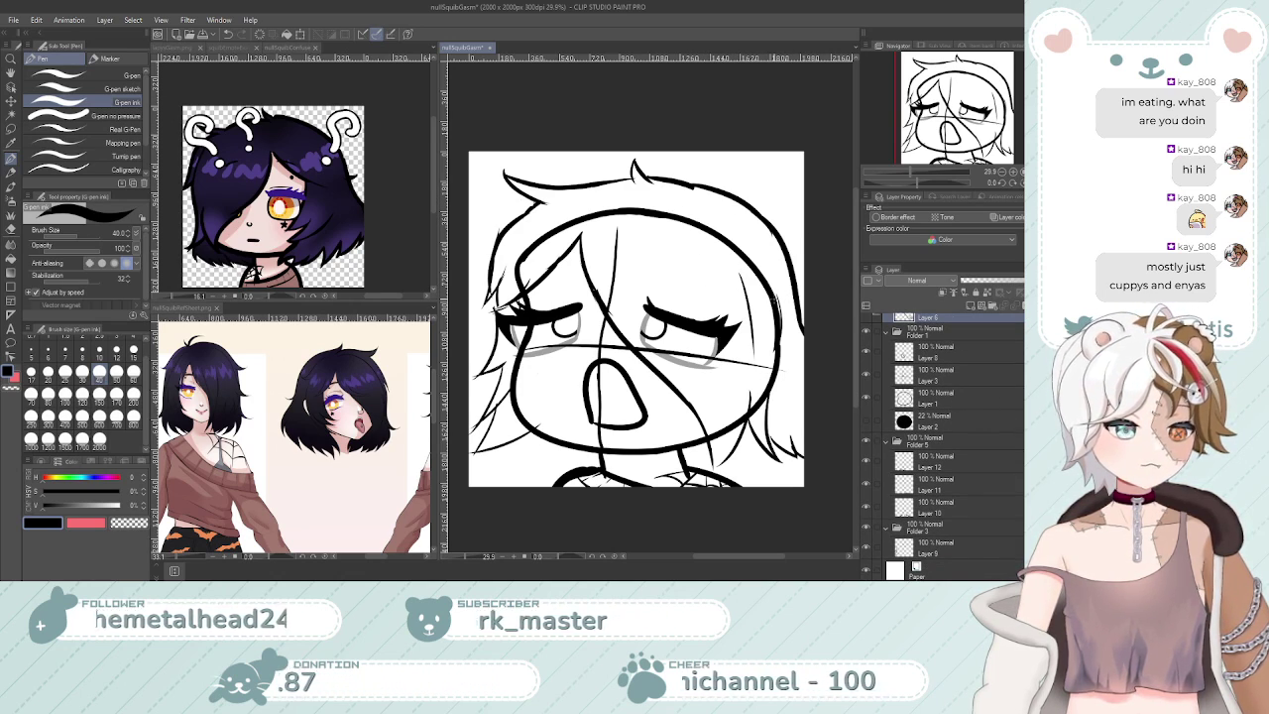
{"action": "left_click", "coordinate": [966, 399]}
{"action": "scroll", "coordinate": [979, 427], "scroll_direction": "up", "scroll_amount": 4}
{"action": "mouse_move", "coordinate": [983, 280]}
{"action": "left_mouse_down"}
{"action": "mouse_move", "coordinate": [962, 281]}
{"action": "mouse_move", "coordinate": [976, 291]}
{"action": "left_mouse_up"}
Examine the hair silhouette against the faded head outline at several view scales
{"action": "scroll", "coordinate": [734, 286], "scroll_direction": "down", "scroll_amount": 3}
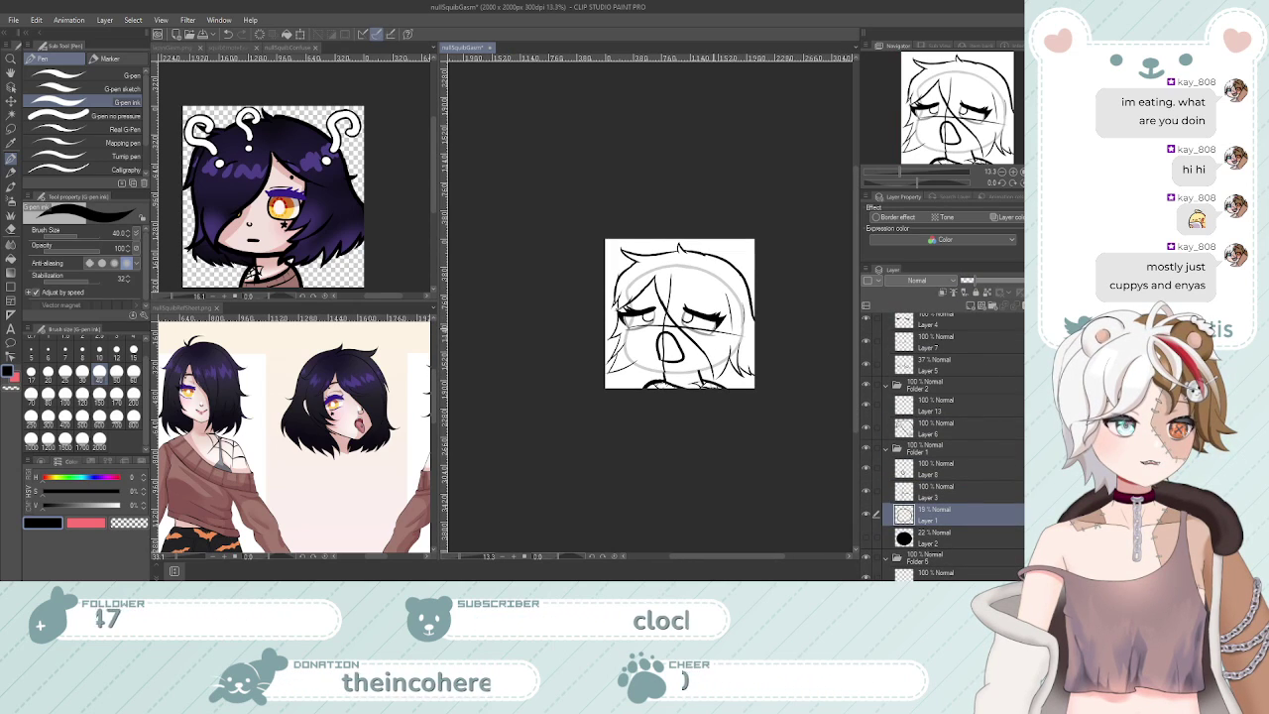
{"action": "scroll", "coordinate": [712, 322], "scroll_direction": "up", "scroll_amount": 4}
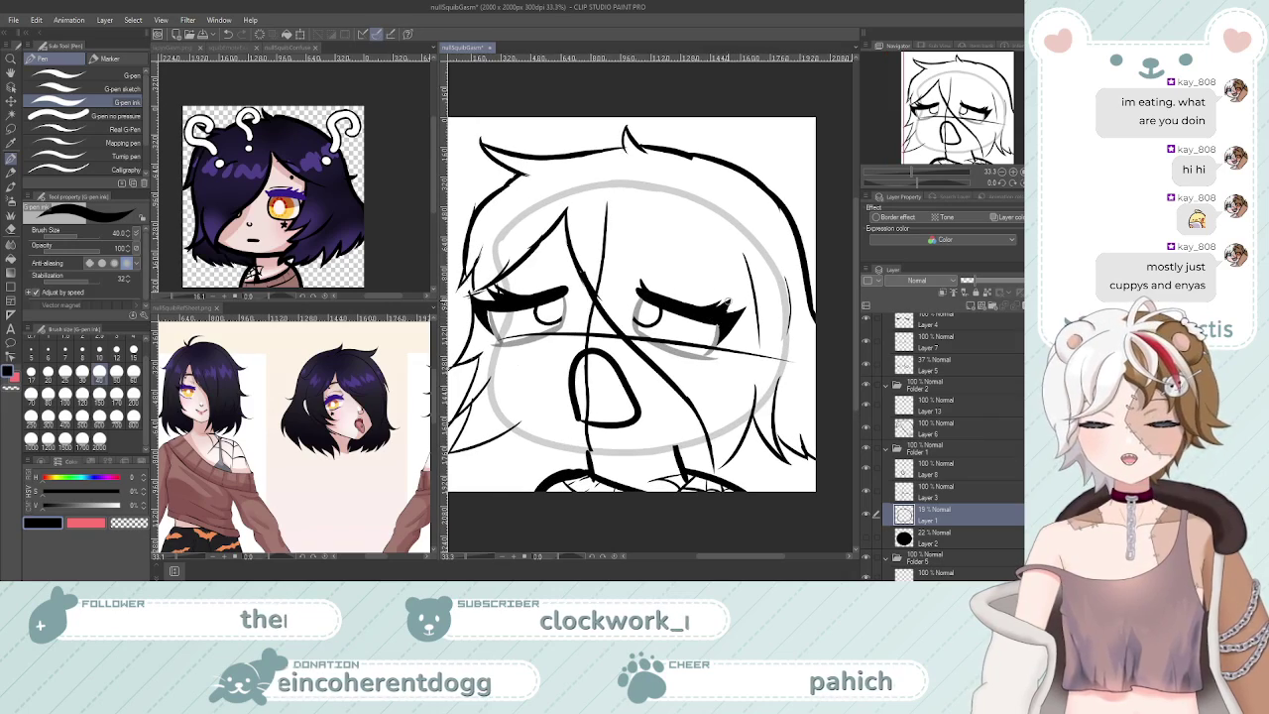
{"action": "scroll", "coordinate": [727, 301], "scroll_direction": "down", "scroll_amount": 1}
{"action": "scroll", "coordinate": [729, 303], "scroll_direction": "up", "scroll_amount": 1}
{"action": "scroll", "coordinate": [732, 315], "scroll_direction": "down", "scroll_amount": 1}
{"action": "scroll", "coordinate": [740, 341], "scroll_direction": "up", "scroll_amount": 1}
{"action": "scroll", "coordinate": [752, 340], "scroll_direction": "down", "scroll_amount": 1}
{"action": "scroll", "coordinate": [762, 368], "scroll_direction": "up", "scroll_amount": 1}
{"action": "scroll", "coordinate": [751, 367], "scroll_direction": "down", "scroll_amount": 1}
{"action": "scroll", "coordinate": [762, 384], "scroll_direction": "up", "scroll_amount": 1}
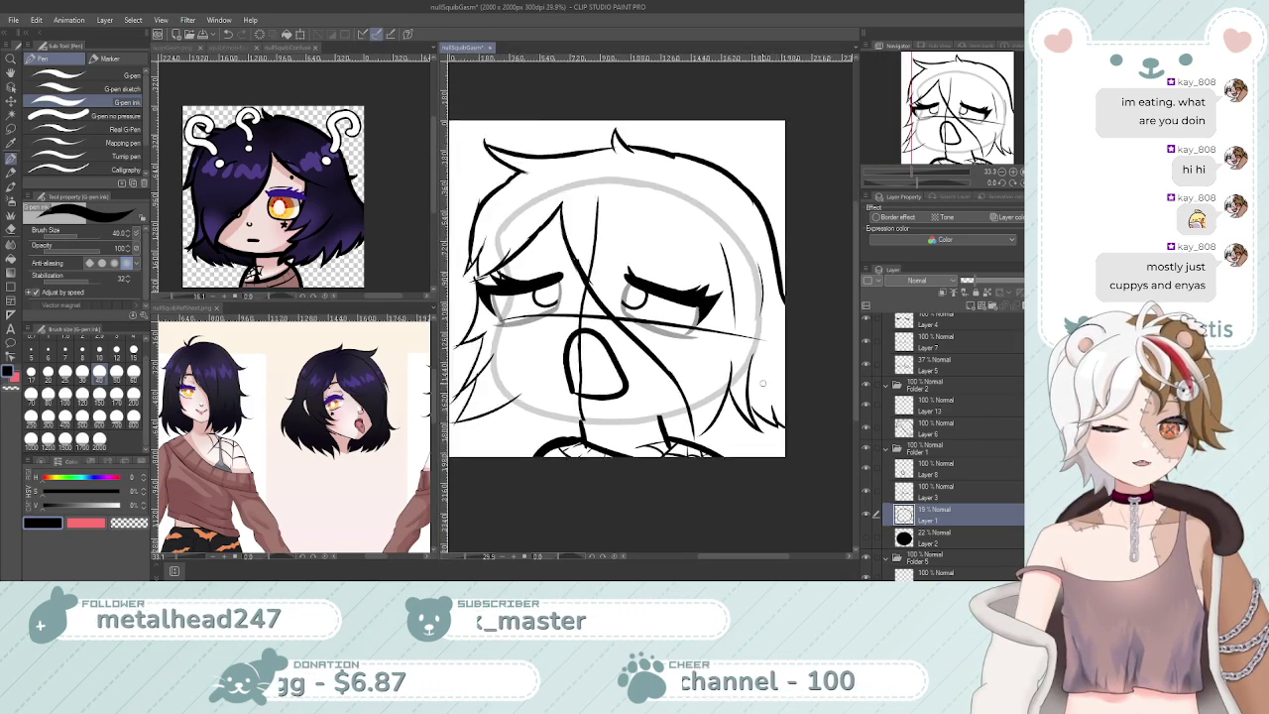
{"action": "scroll", "coordinate": [762, 384], "scroll_direction": "down", "scroll_amount": 1}
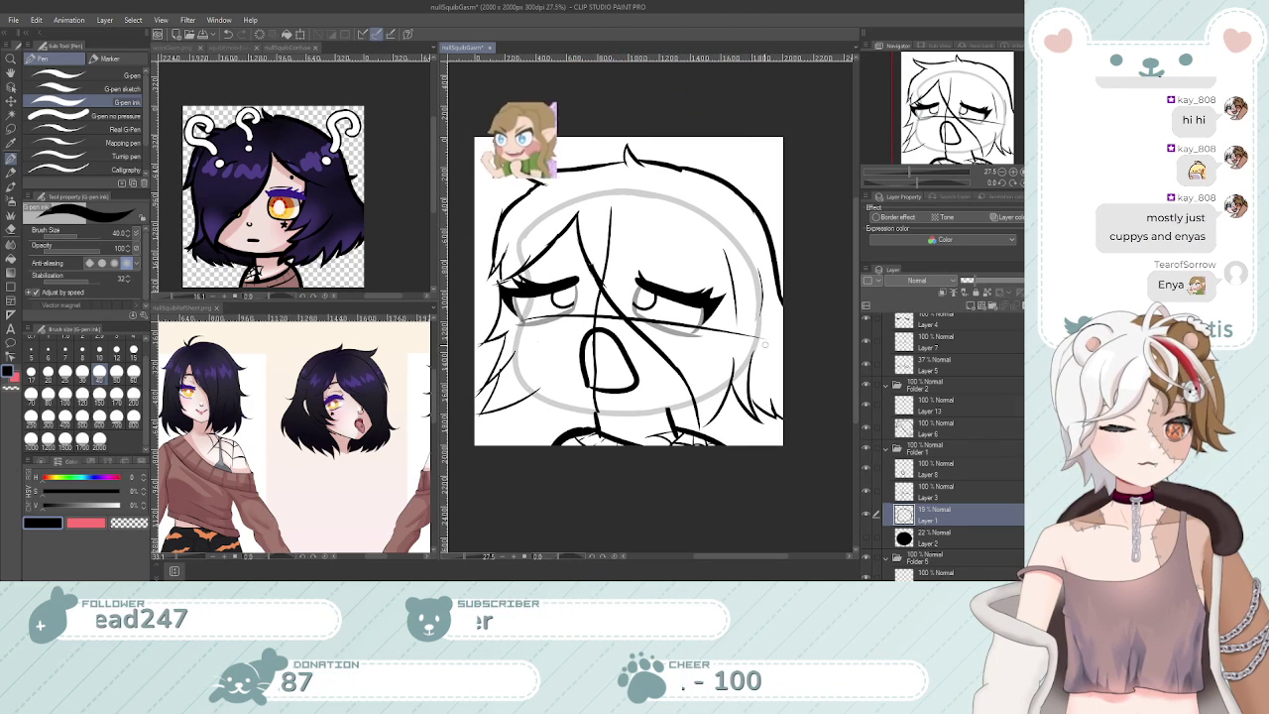
Make the hair sketch's Layer 6 the active layer and save the file
{"action": "left_click", "coordinate": [753, 397], "text": "ctrl+shift"}
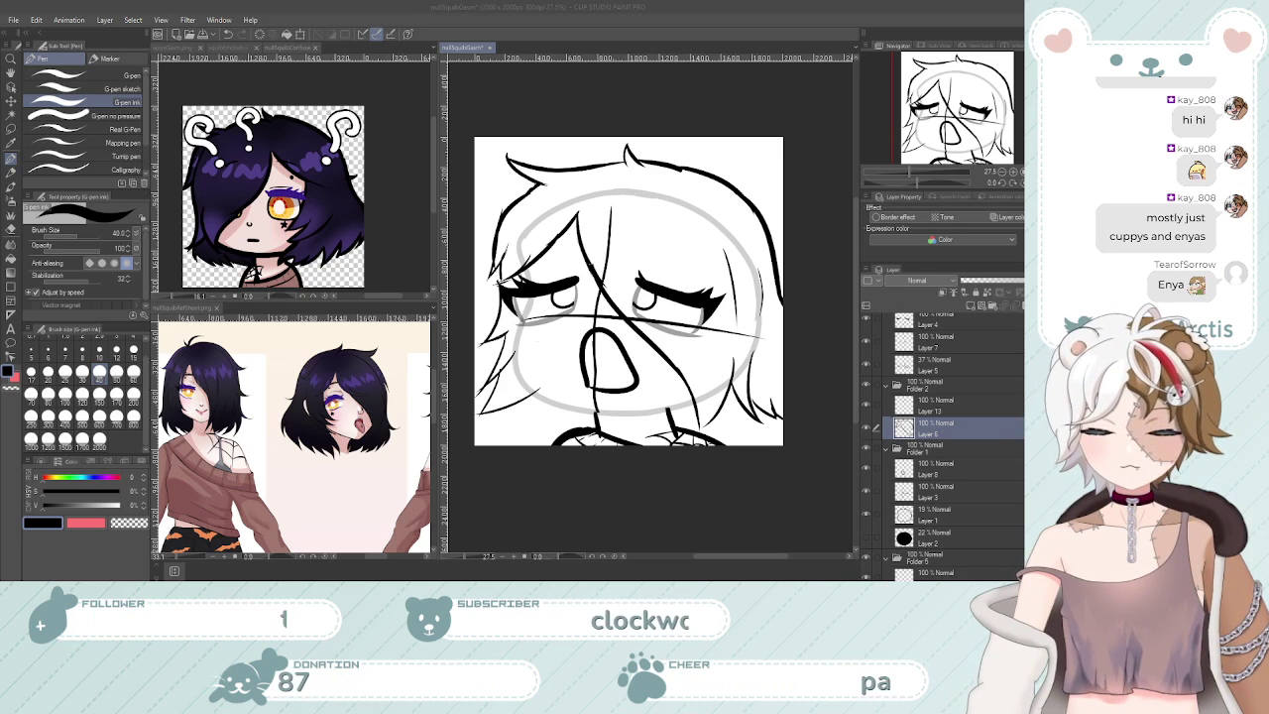
{"action": "left_click", "coordinate": [459, 14]}
{"action": "key", "text": "ctrl+s"}
Erase the outer strands of the lower right hair with the hard eraser, keeping the inner strand
{"action": "scroll", "coordinate": [590, 222], "scroll_direction": "up", "scroll_amount": 3}
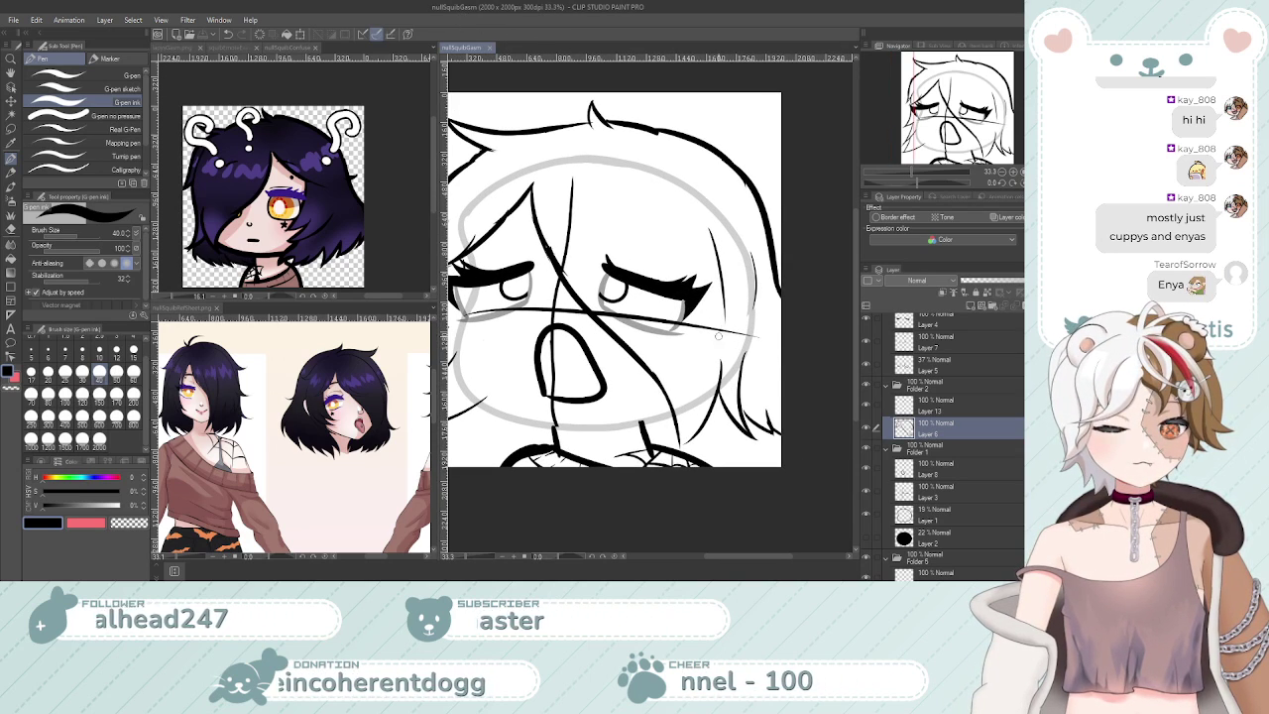
{"action": "key", "text": "e"}
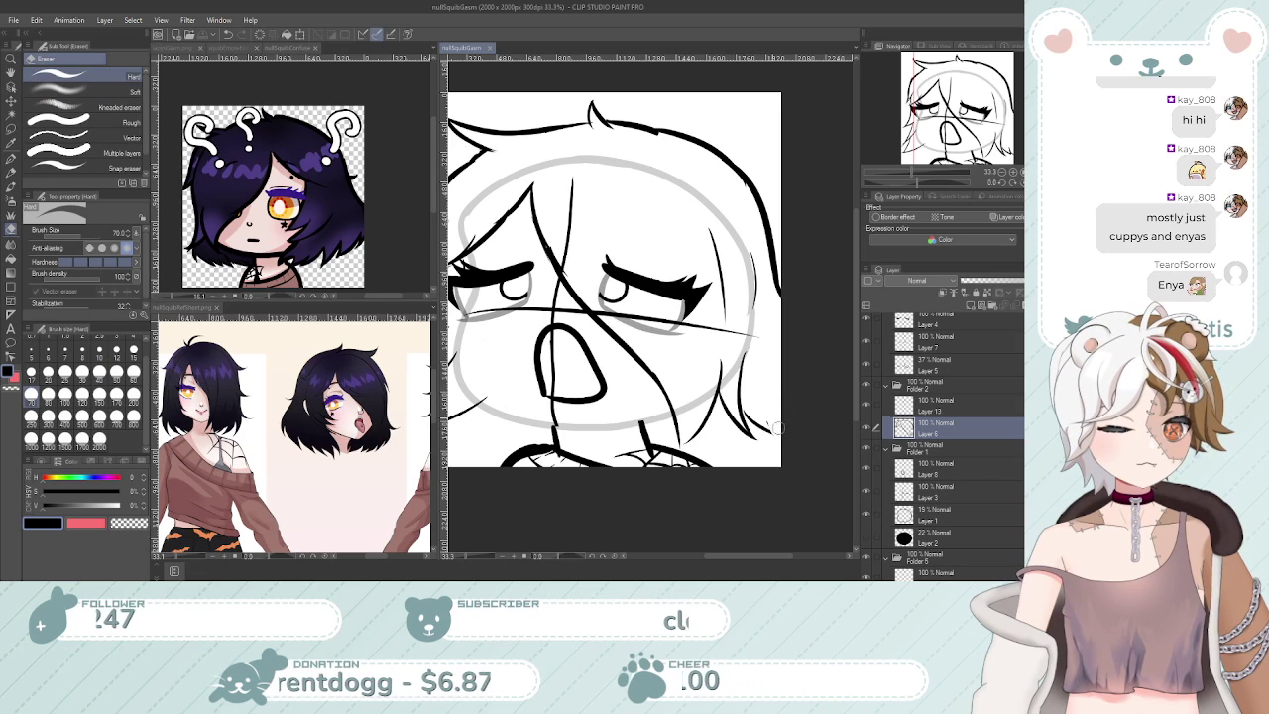
{"action": "mouse_move", "coordinate": [755, 426]}
{"action": "left_mouse_down"}
{"action": "mouse_move", "coordinate": [745, 367]}
{"action": "mouse_move", "coordinate": [755, 442]}
{"action": "mouse_move", "coordinate": [733, 414]}
{"action": "left_mouse_up"}
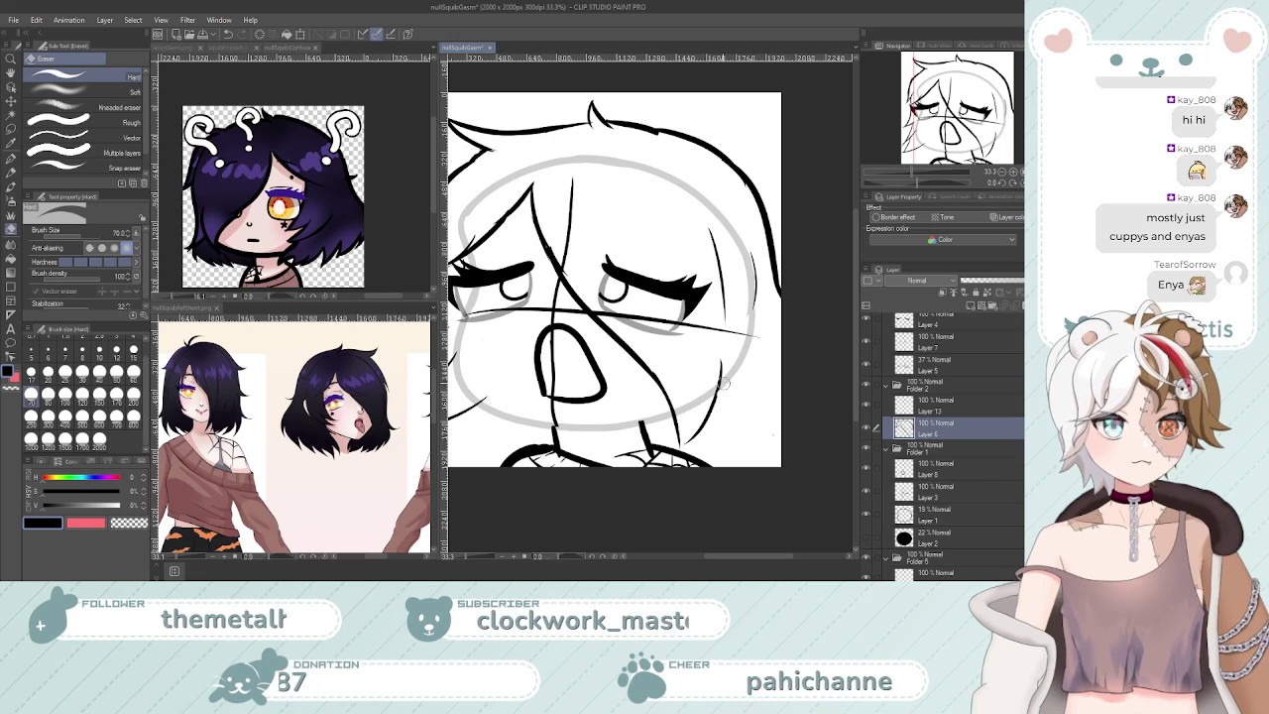
Redraw the lower right hair tip with two converging strands in G-pen ink and erase the stray end
{"action": "key", "text": "p"}
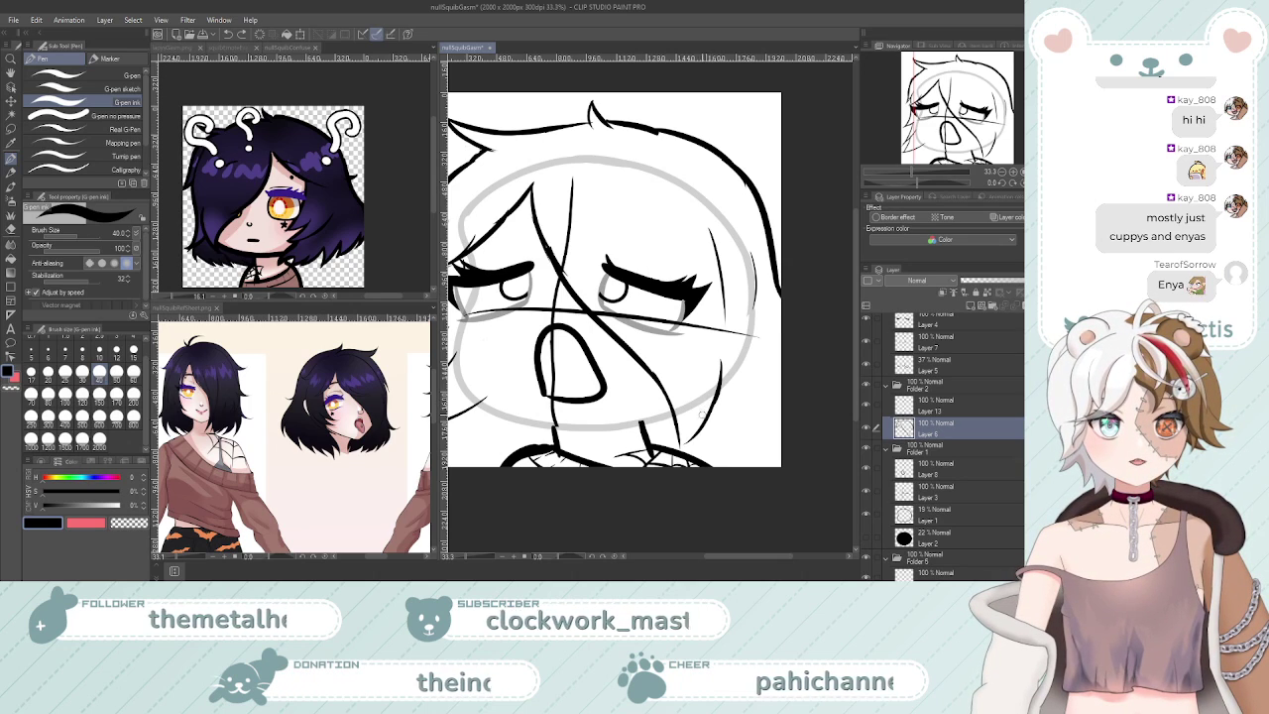
{"action": "left_click_drag", "start_coordinate": [720, 397], "coordinate": [715, 458]}
{"action": "key", "text": "ctrl+z"}
{"action": "mouse_move", "coordinate": [719, 401]}
{"action": "left_mouse_down"}
{"action": "mouse_move", "coordinate": [731, 439]}
{"action": "mouse_move", "coordinate": [714, 439]}
{"action": "mouse_move", "coordinate": [727, 441]}
{"action": "left_mouse_up"}
{"action": "key", "text": "ctrl+z"}
{"action": "key", "text": "ctrl+y"}
{"action": "key", "text": "ctrl+z"}
{"action": "key", "text": "ctrl+z"}
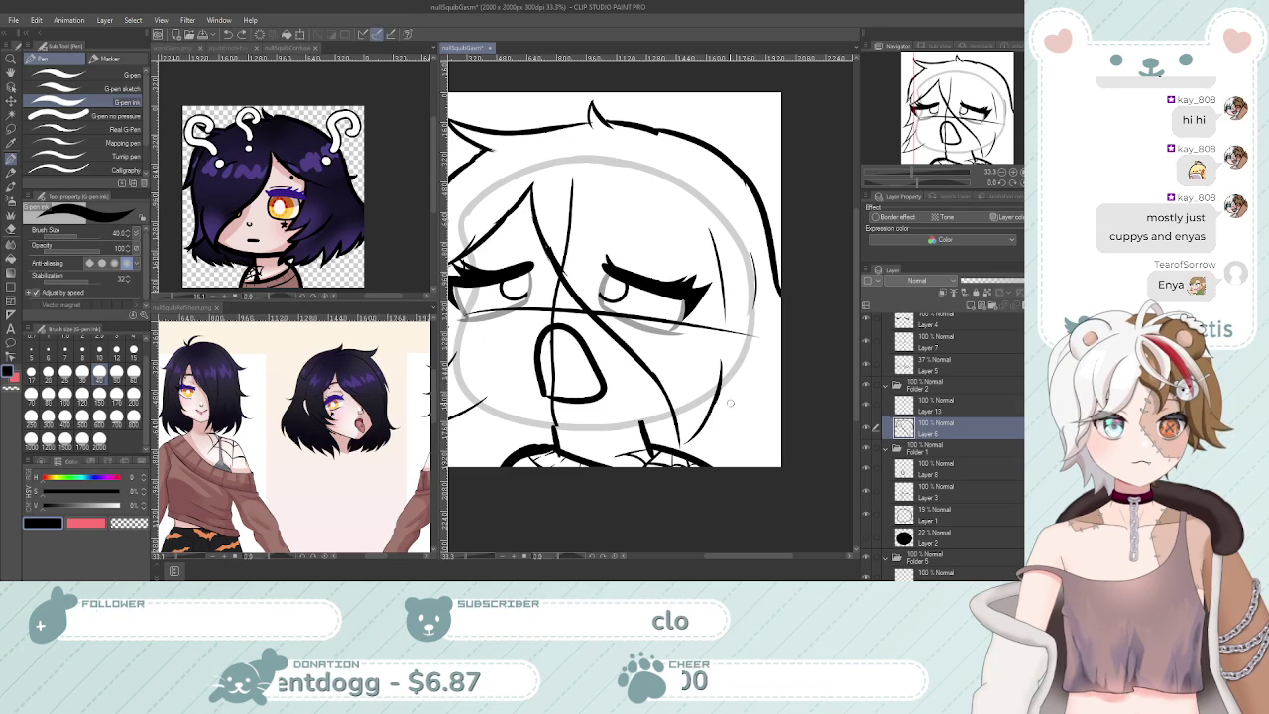
{"action": "left_click_drag", "start_coordinate": [740, 353], "coordinate": [751, 446]}
{"action": "key", "text": "ctrl+z"}
{"action": "left_click_drag", "start_coordinate": [740, 346], "coordinate": [751, 429]}
{"action": "key", "text": "ctrl+z"}
{"action": "mouse_move", "coordinate": [739, 349]}
{"action": "left_mouse_down"}
{"action": "mouse_move", "coordinate": [751, 420]}
{"action": "mouse_move", "coordinate": [711, 414]}
{"action": "mouse_move", "coordinate": [749, 428]}
{"action": "left_mouse_up"}
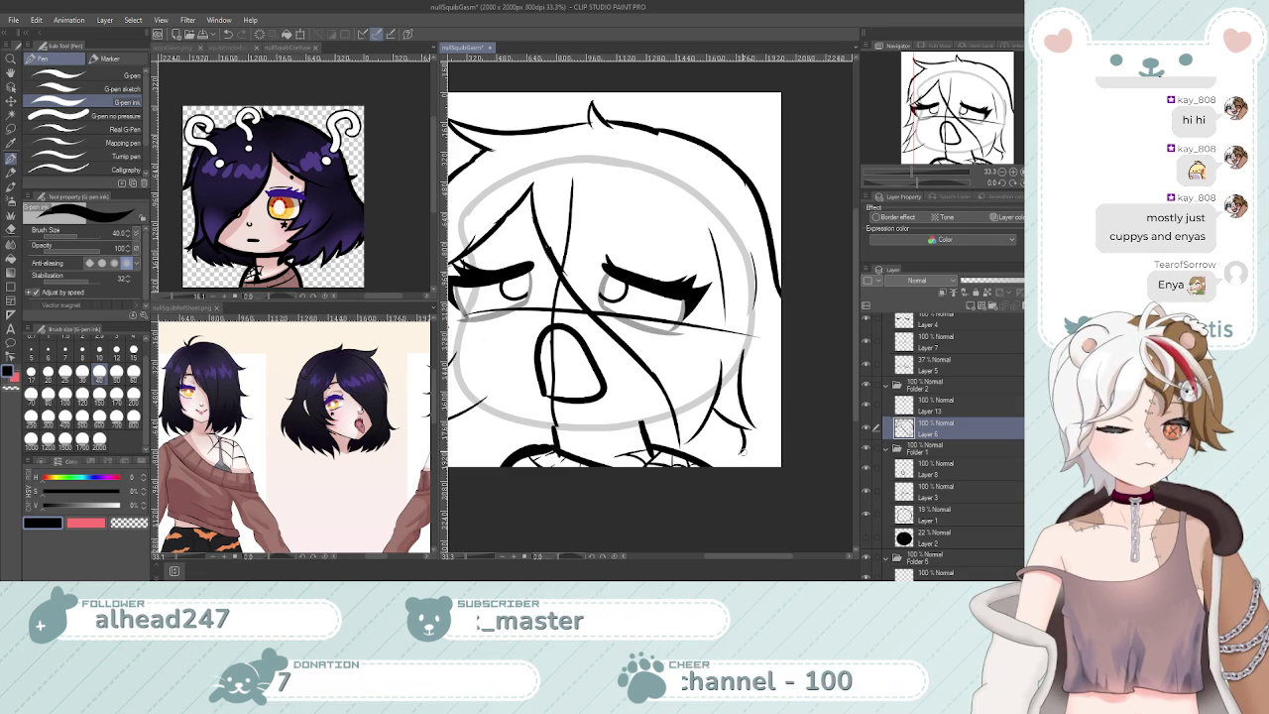
{"action": "left_click_drag", "start_coordinate": [749, 443], "coordinate": [766, 414]}
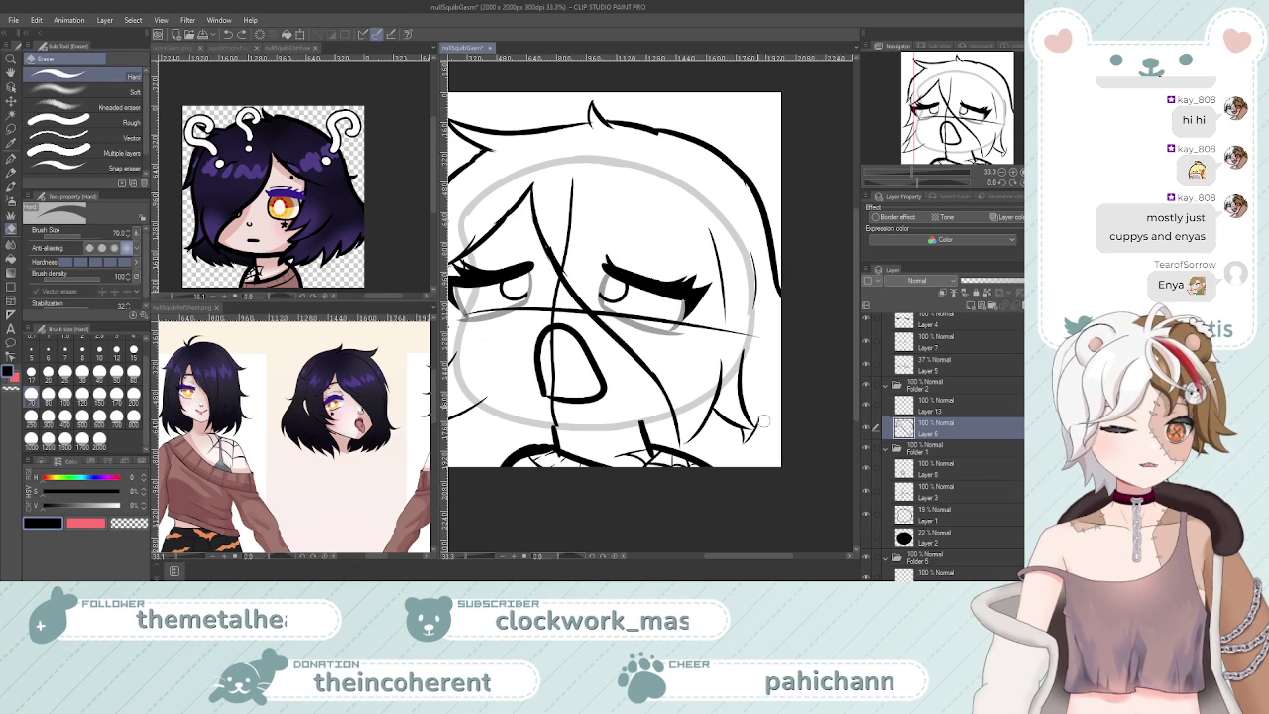
Try to draw short jagged hair ends beside the lower right hair tip and undo them
{"action": "left_click_drag", "start_coordinate": [769, 418], "coordinate": [755, 443]}
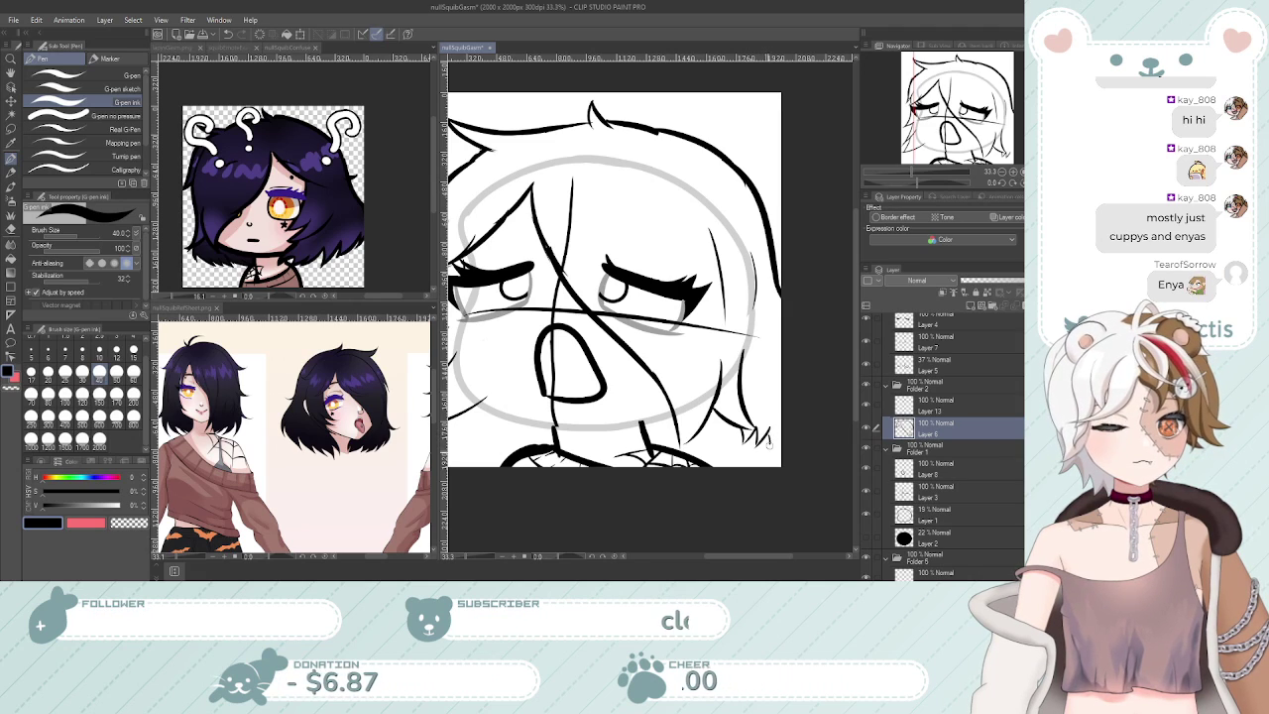
{"action": "key", "text": "ctrl+z"}
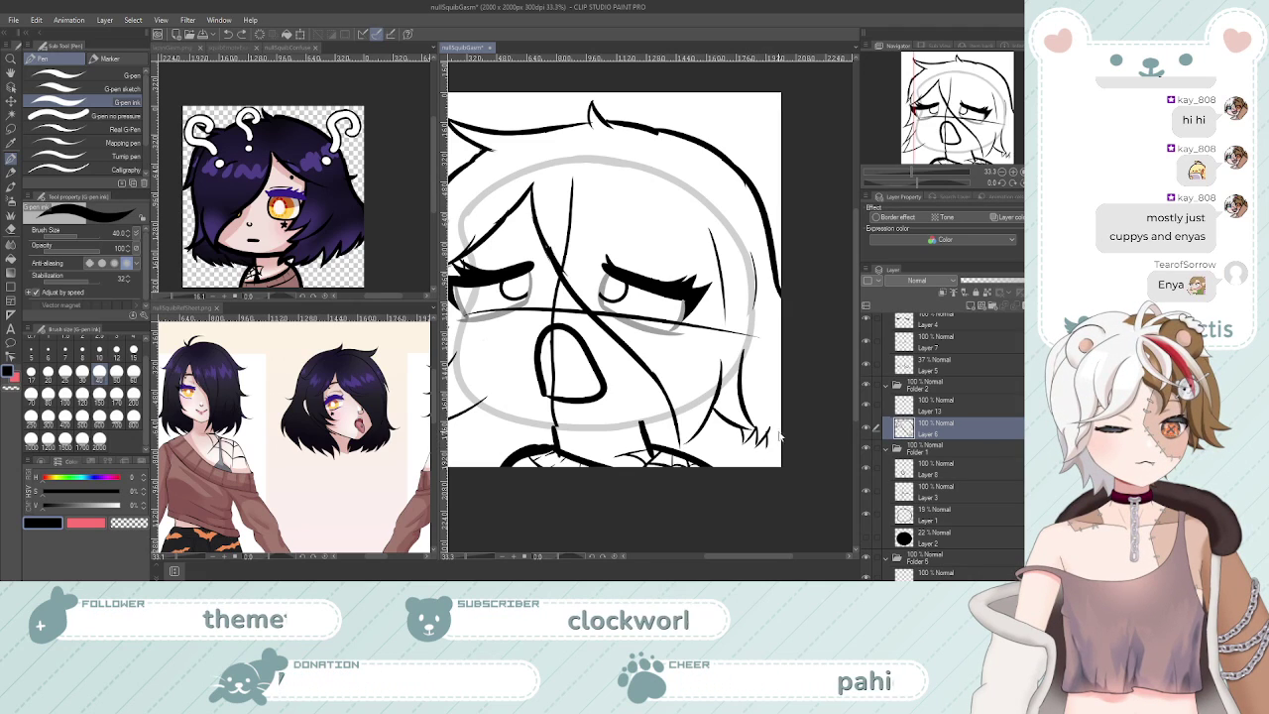
{"action": "left_click_drag", "start_coordinate": [759, 433], "coordinate": [768, 447]}
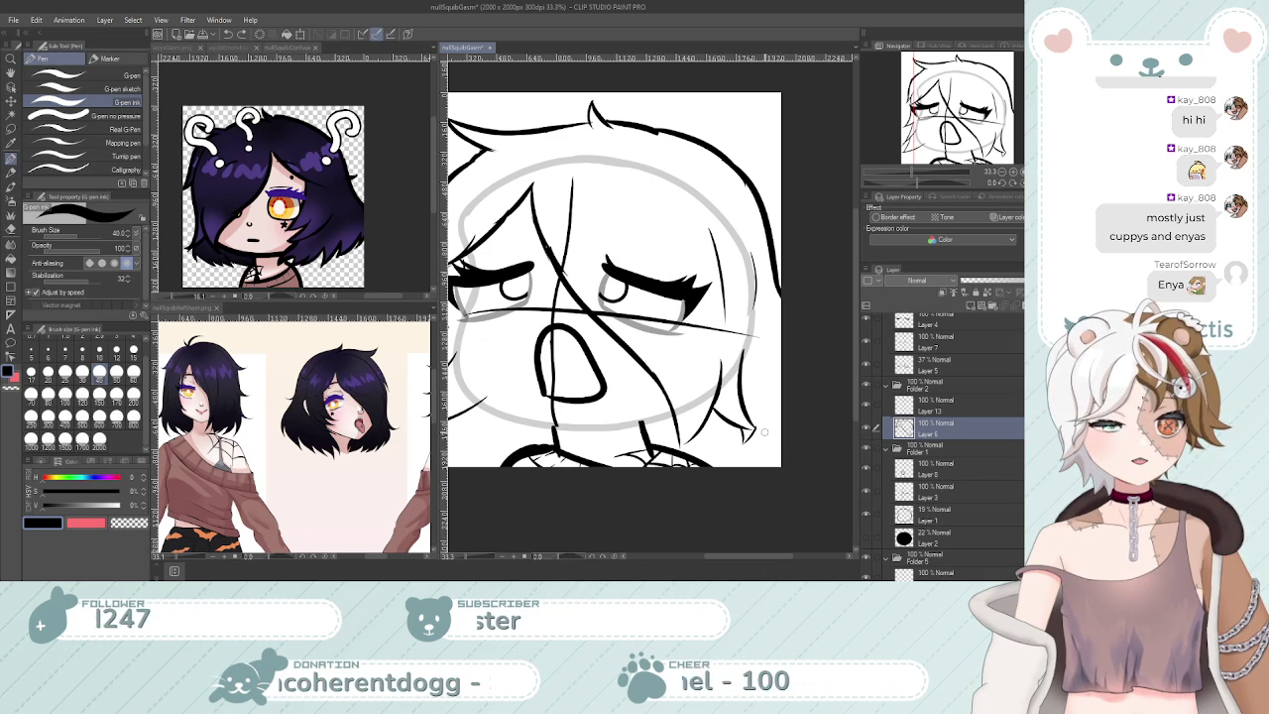
{"action": "key", "text": "e"}
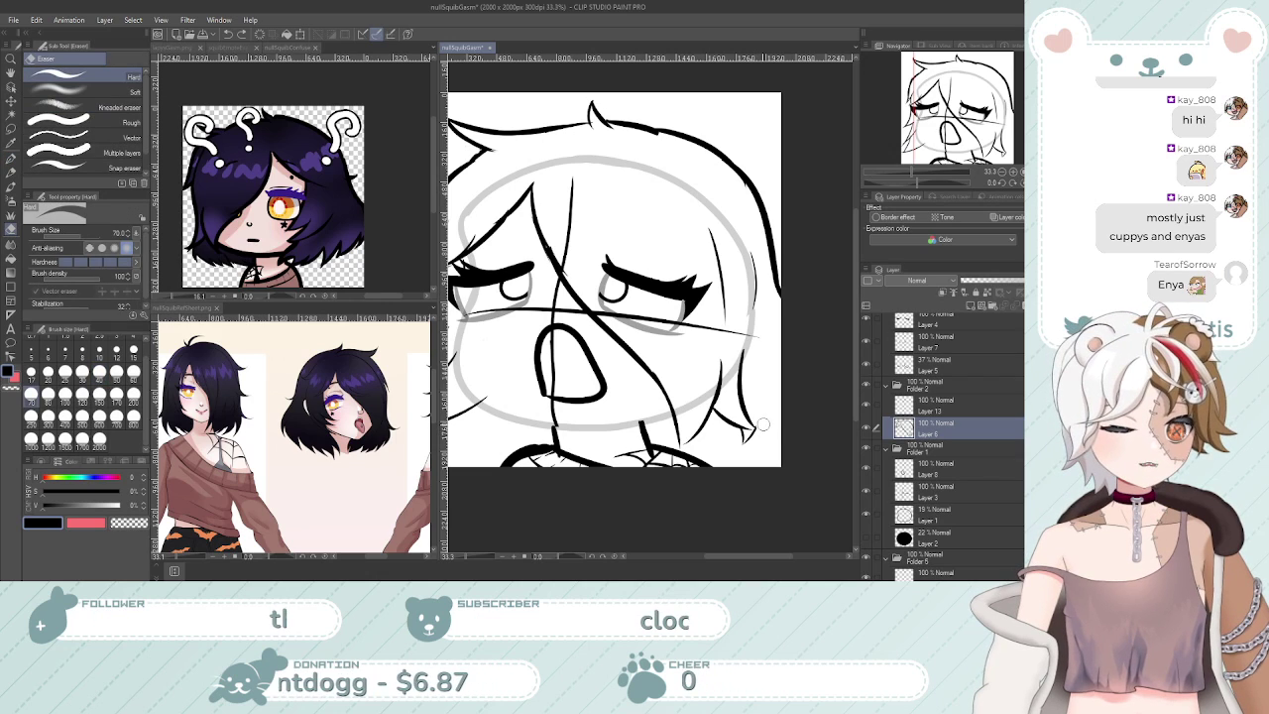
{"action": "key", "text": "p"}
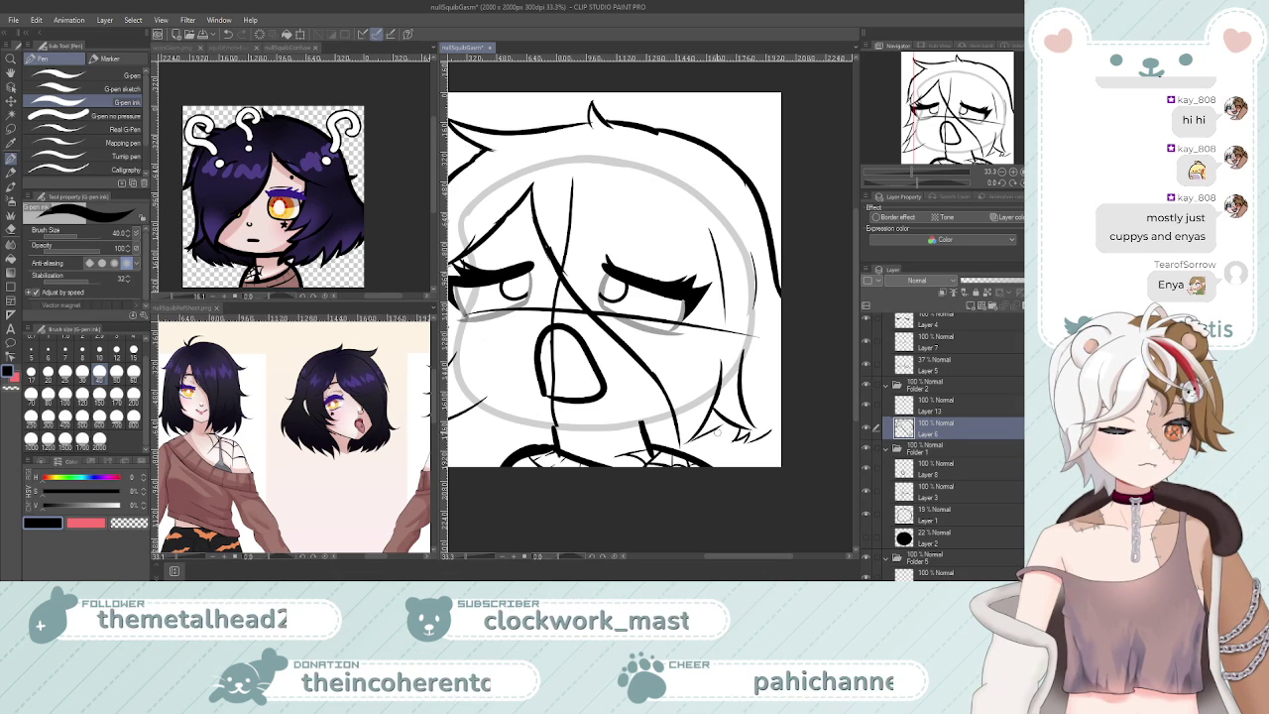
{"action": "mouse_move", "coordinate": [742, 432]}
{"action": "left_mouse_down"}
{"action": "mouse_move", "coordinate": [711, 434]}
{"action": "mouse_move", "coordinate": [719, 425]}
{"action": "mouse_move", "coordinate": [707, 451]}
{"action": "mouse_move", "coordinate": [726, 408]}
{"action": "mouse_move", "coordinate": [718, 444]}
{"action": "mouse_move", "coordinate": [760, 434]}
{"action": "mouse_move", "coordinate": [777, 378]}
{"action": "left_mouse_up"}
{"action": "key", "text": "ctrl+z"}
{"action": "key", "text": "ctrl+z"}
{"action": "key", "text": "ctrl+z"}
Draw a row of jagged hair ends along the canvas bottom below the lower right hair tip, undoing unsatisfactory strokes
{"action": "key", "text": "ctrl+space"}
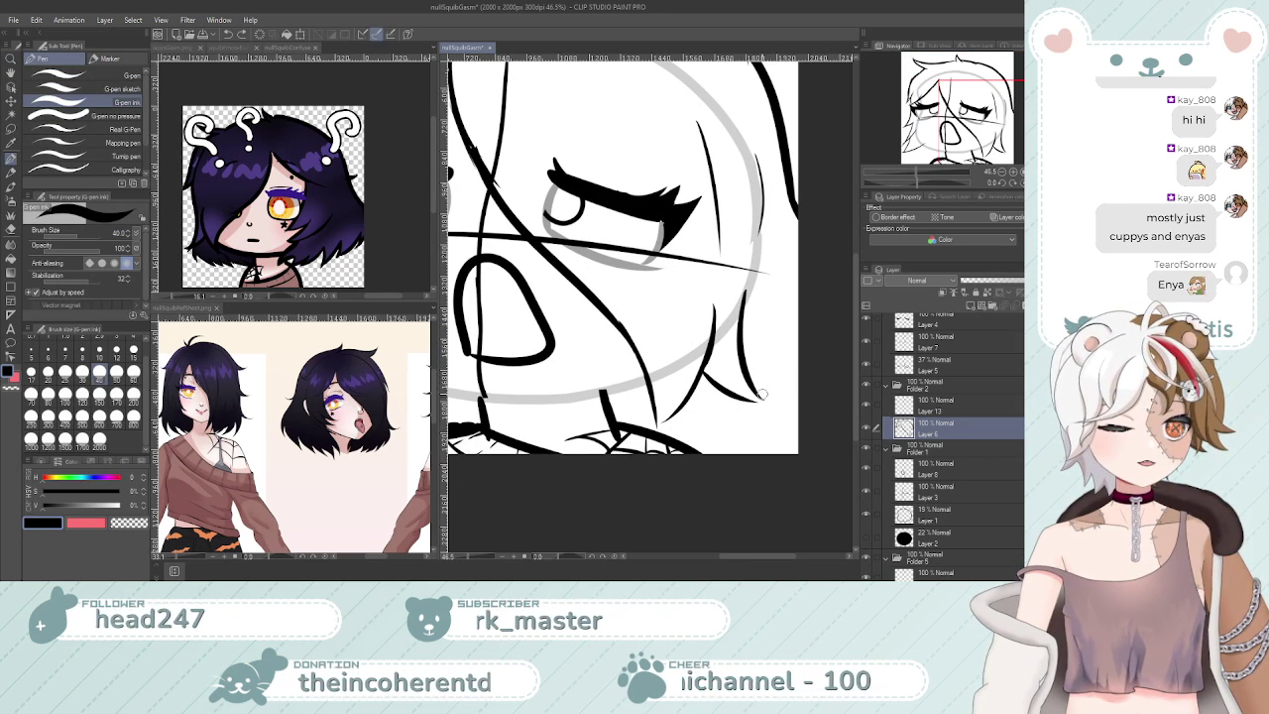
{"action": "key", "text": "ctrl+z"}
{"action": "mouse_move", "coordinate": [766, 369]}
{"action": "left_mouse_down"}
{"action": "mouse_move", "coordinate": [759, 407]}
{"action": "mouse_move", "coordinate": [783, 433]}
{"action": "left_mouse_up"}
{"action": "key", "text": "ctrl+z"}
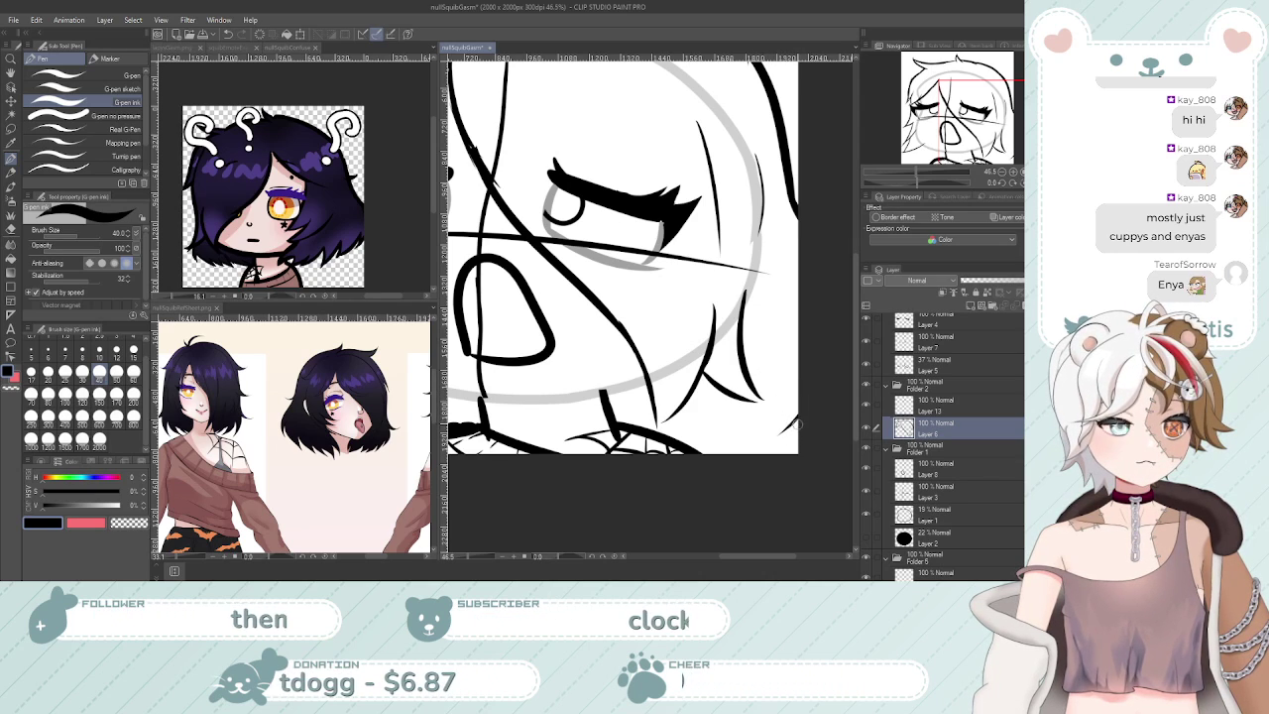
{"action": "mouse_move", "coordinate": [785, 404]}
{"action": "left_mouse_down"}
{"action": "mouse_move", "coordinate": [778, 436]}
{"action": "mouse_move", "coordinate": [708, 444]}
{"action": "left_mouse_up"}
{"action": "key", "text": "ctrl+z"}
{"action": "key", "text": "ctrl+z"}
{"action": "key", "text": "ctrl+z"}
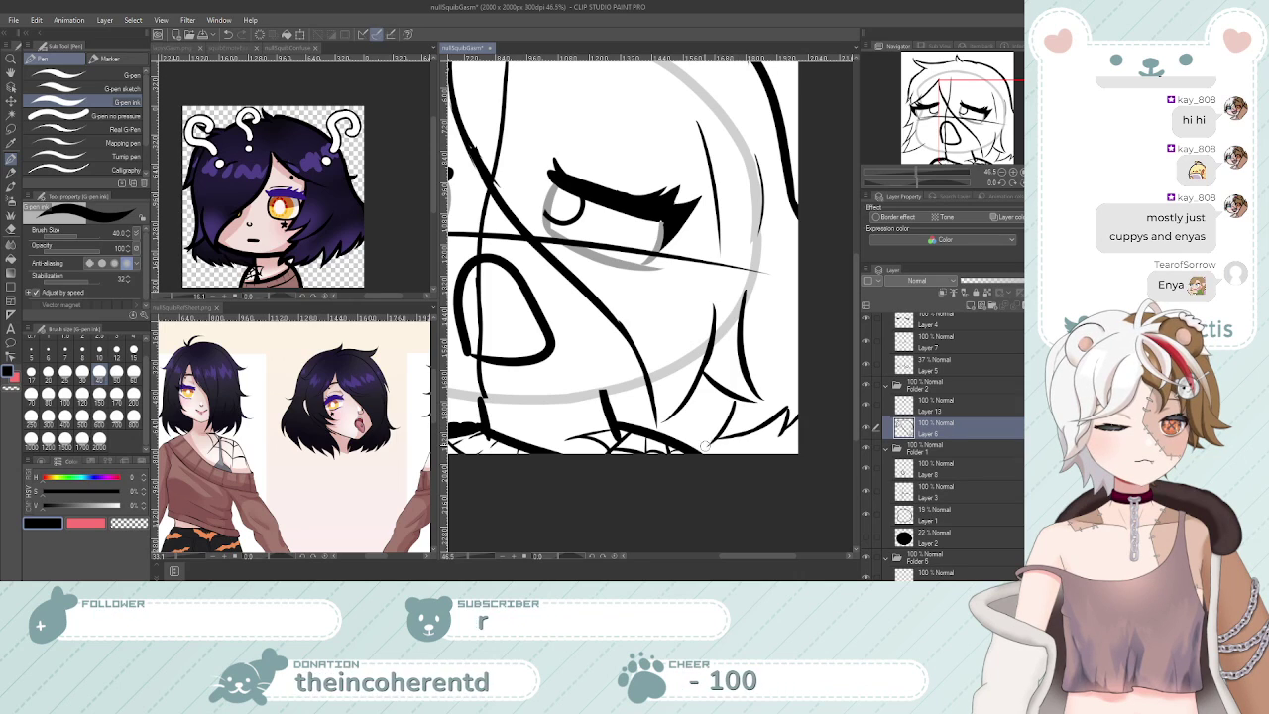
{"action": "key", "text": "ctrl+z"}
{"action": "mouse_move", "coordinate": [734, 403]}
{"action": "left_mouse_down"}
{"action": "mouse_move", "coordinate": [711, 441]}
{"action": "mouse_move", "coordinate": [675, 440]}
{"action": "left_mouse_up"}
{"action": "key", "text": "ctrl+z"}
{"action": "key", "text": "ctrl+z"}
{"action": "mouse_move", "coordinate": [692, 397]}
{"action": "left_mouse_down"}
{"action": "mouse_move", "coordinate": [672, 440]}
{"action": "mouse_move", "coordinate": [691, 445]}
{"action": "mouse_move", "coordinate": [725, 422]}
{"action": "mouse_move", "coordinate": [689, 414]}
{"action": "mouse_move", "coordinate": [763, 394]}
{"action": "mouse_move", "coordinate": [741, 396]}
{"action": "mouse_move", "coordinate": [763, 323]}
{"action": "mouse_move", "coordinate": [791, 426]}
{"action": "left_mouse_up"}
{"action": "key", "text": "ctrl+z"}
{"action": "key", "text": "ctrl+z"}
{"action": "key", "text": "ctrl+z"}
{"action": "key", "text": "ctrl+space"}
{"action": "key", "text": "p"}
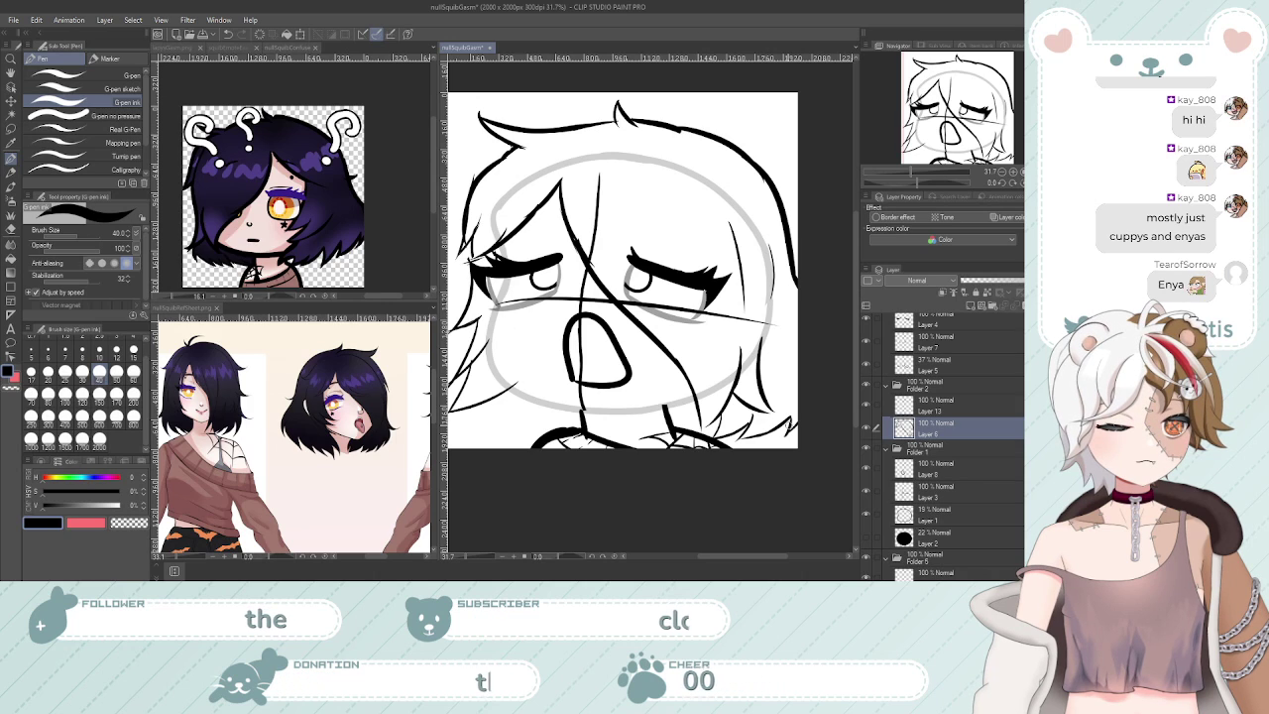
Lasso the jagged hair ends and move them up over the lower right hair tip in a scale/rotate transformation
{"action": "key", "text": "ctrl+space"}
{"action": "left_click", "coordinate": [797, 415]}
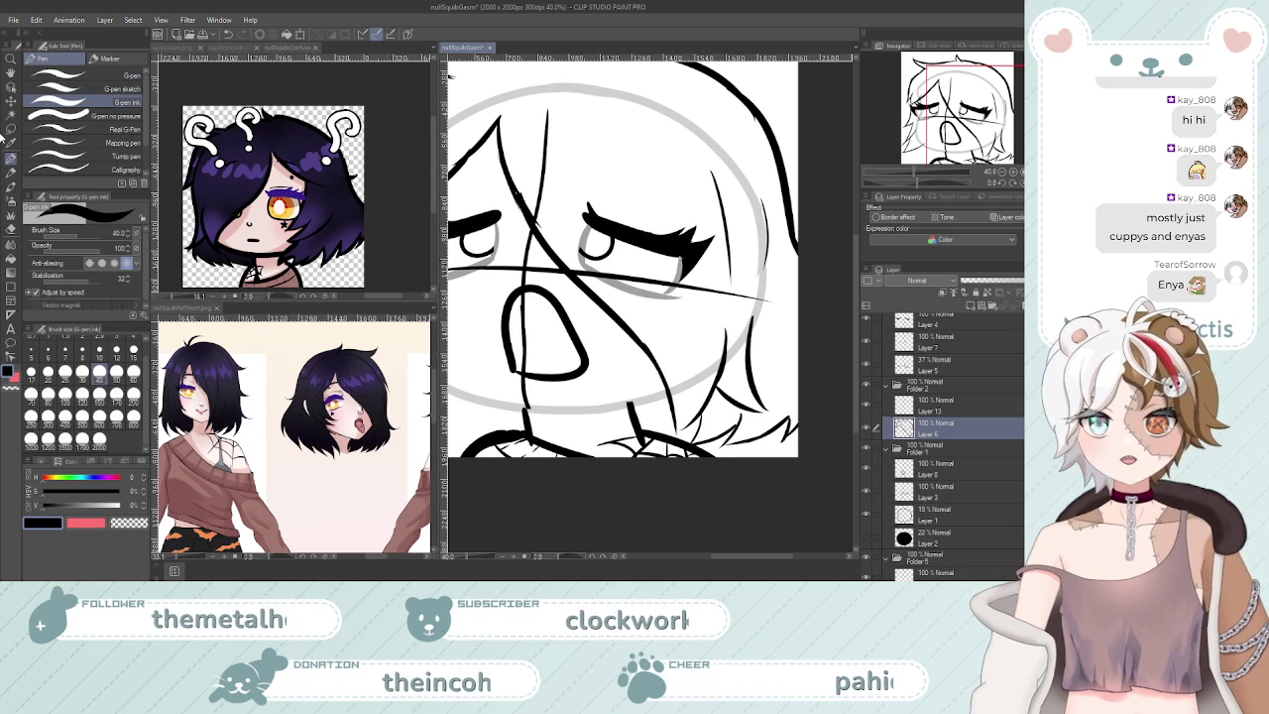
{"action": "key", "text": "m"}
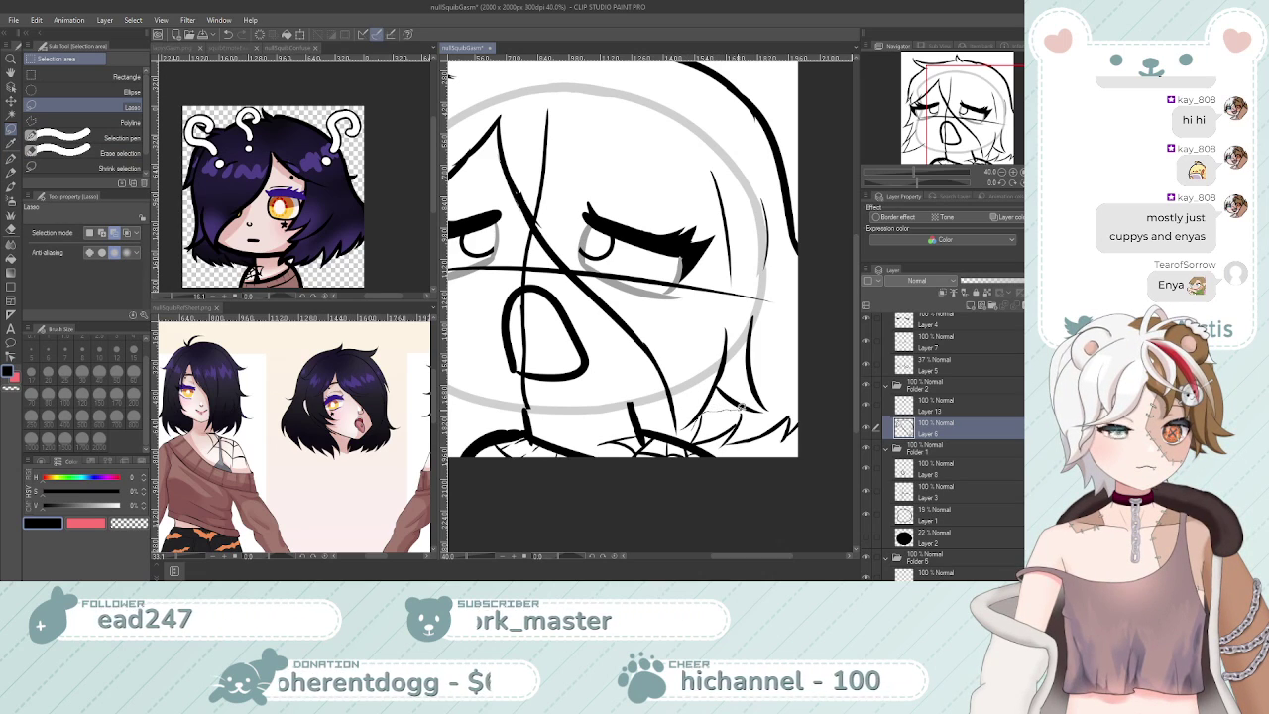
{"action": "mouse_move", "coordinate": [799, 402]}
{"action": "left_mouse_down"}
{"action": "mouse_move", "coordinate": [733, 485]}
{"action": "mouse_move", "coordinate": [691, 456]}
{"action": "mouse_move", "coordinate": [702, 416]}
{"action": "left_mouse_up"}
{"action": "left_click", "coordinate": [302, 36]}
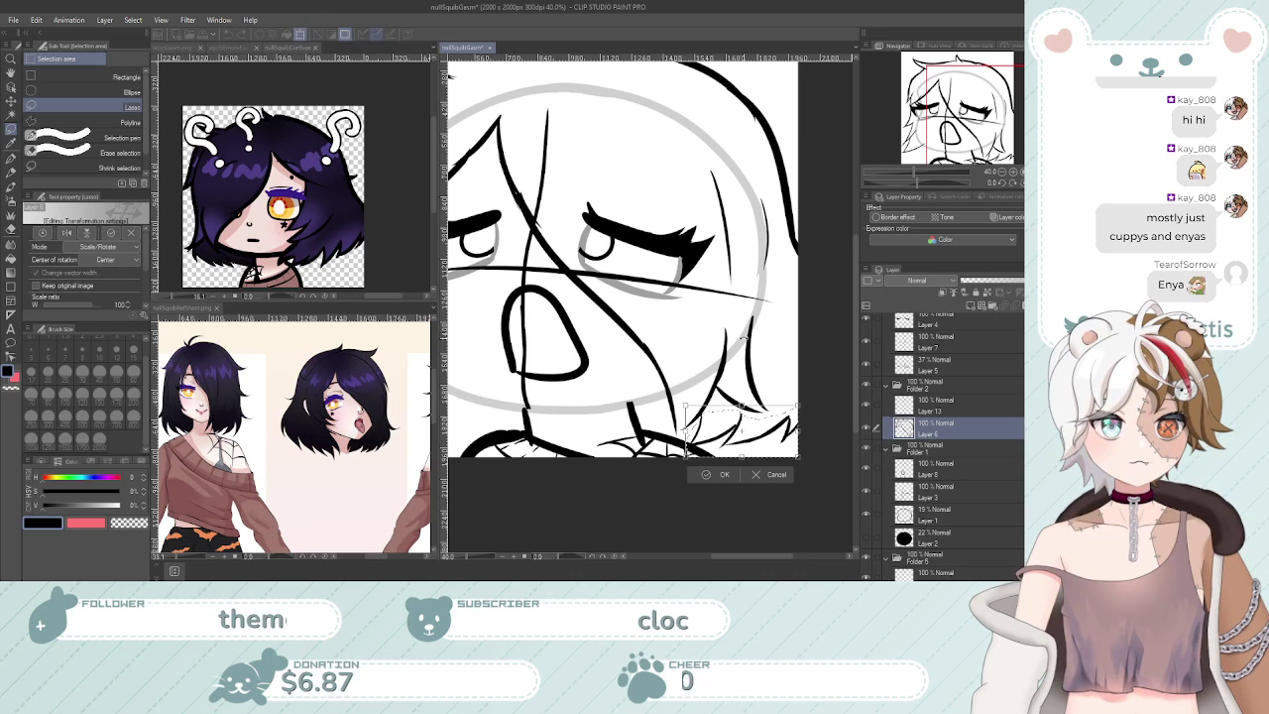
{"action": "mouse_move", "coordinate": [771, 437]}
{"action": "left_mouse_down"}
{"action": "mouse_move", "coordinate": [782, 407]}
{"action": "mouse_move", "coordinate": [760, 400]}
{"action": "left_mouse_up"}
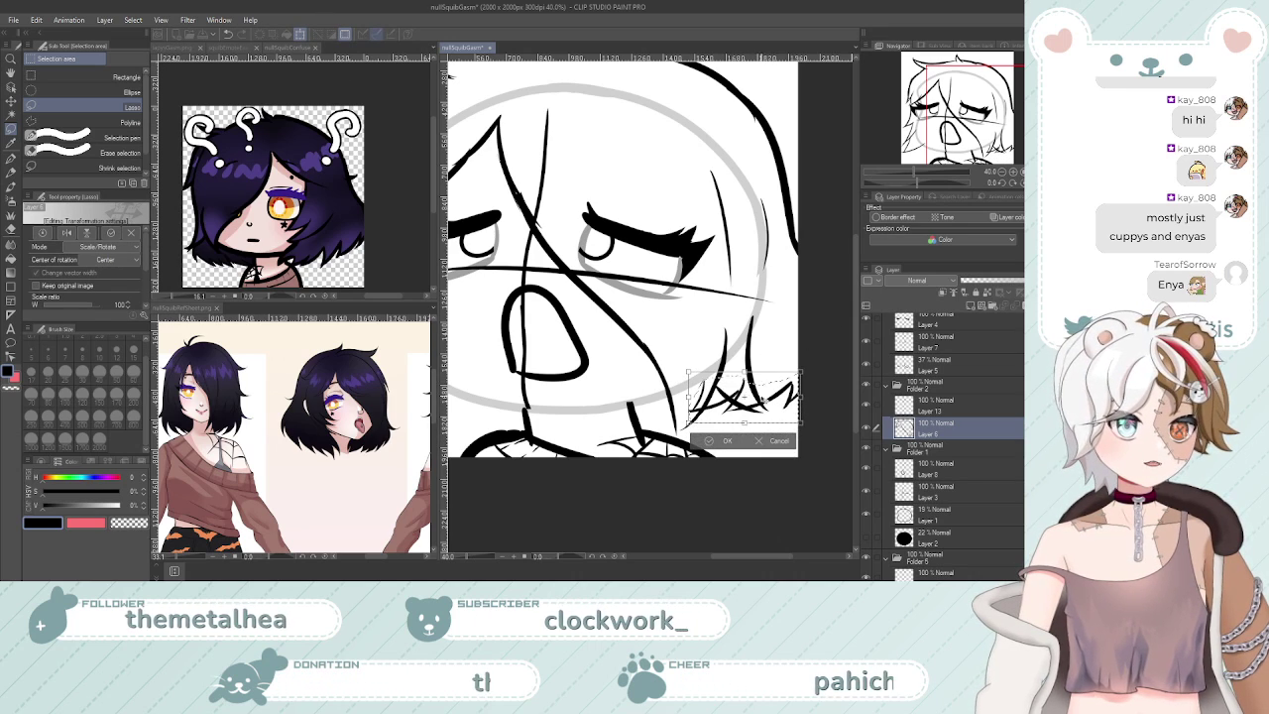
Rotate the jagged hair ends slightly counterclockwise, widen them toward the neck, position them over the lower right hair tip, and apply the transformation
{"action": "left_click_drag", "start_coordinate": [803, 355], "coordinate": [800, 337]}
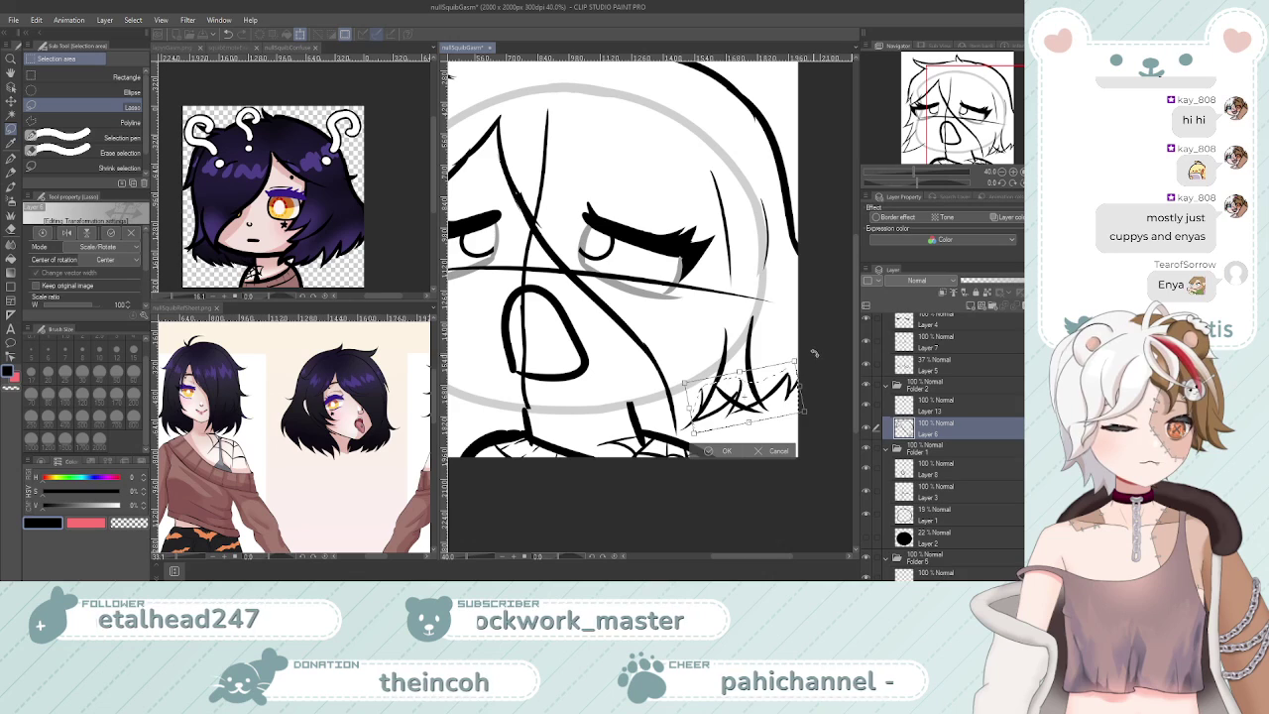
{"action": "left_click_drag", "start_coordinate": [785, 401], "coordinate": [776, 402]}
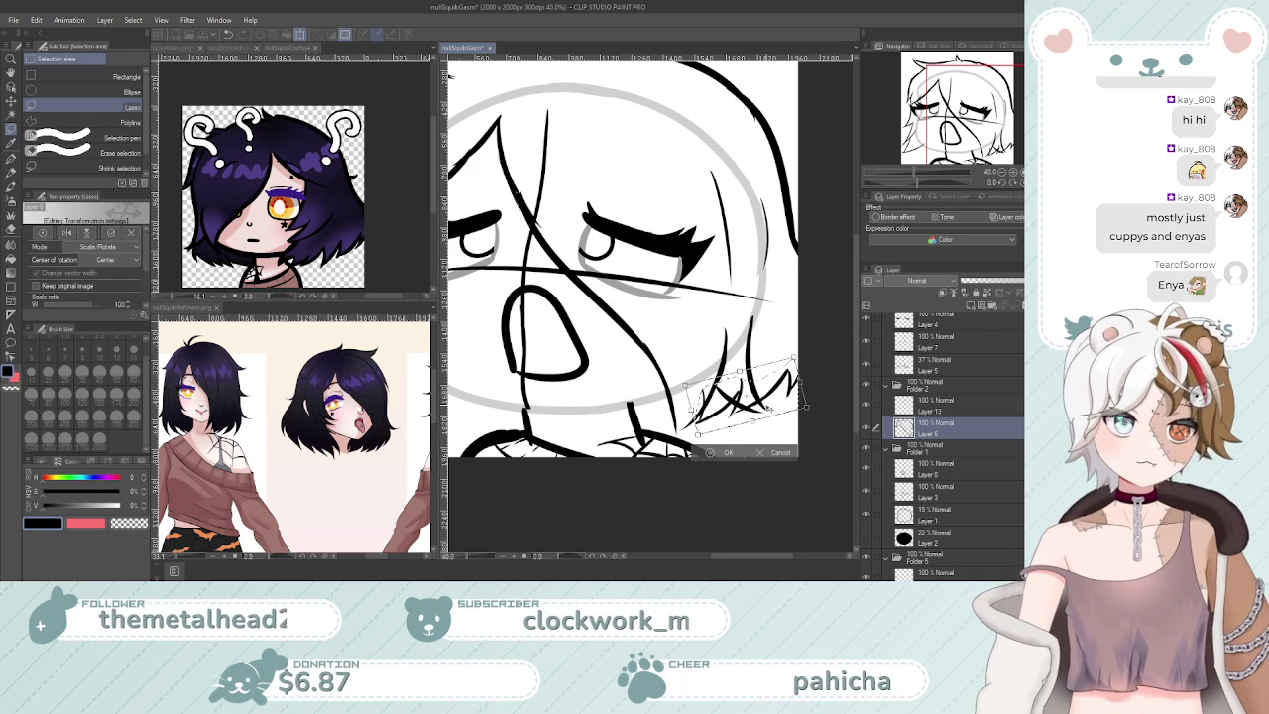
{"action": "left_click_drag", "start_coordinate": [761, 410], "coordinate": [763, 416]}
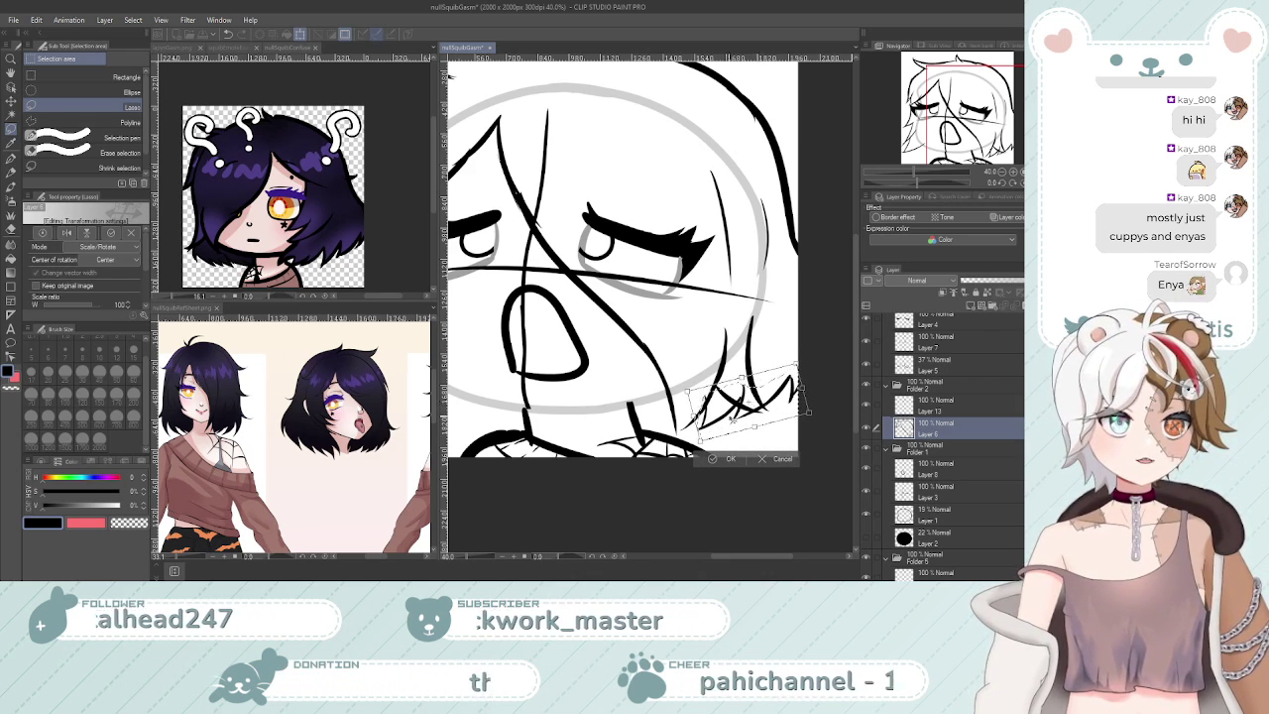
{"action": "left_click_drag", "start_coordinate": [686, 391], "coordinate": [652, 394]}
{"action": "left_click_drag", "start_coordinate": [808, 411], "coordinate": [809, 411]}
{"action": "key", "text": "ctrl+z"}
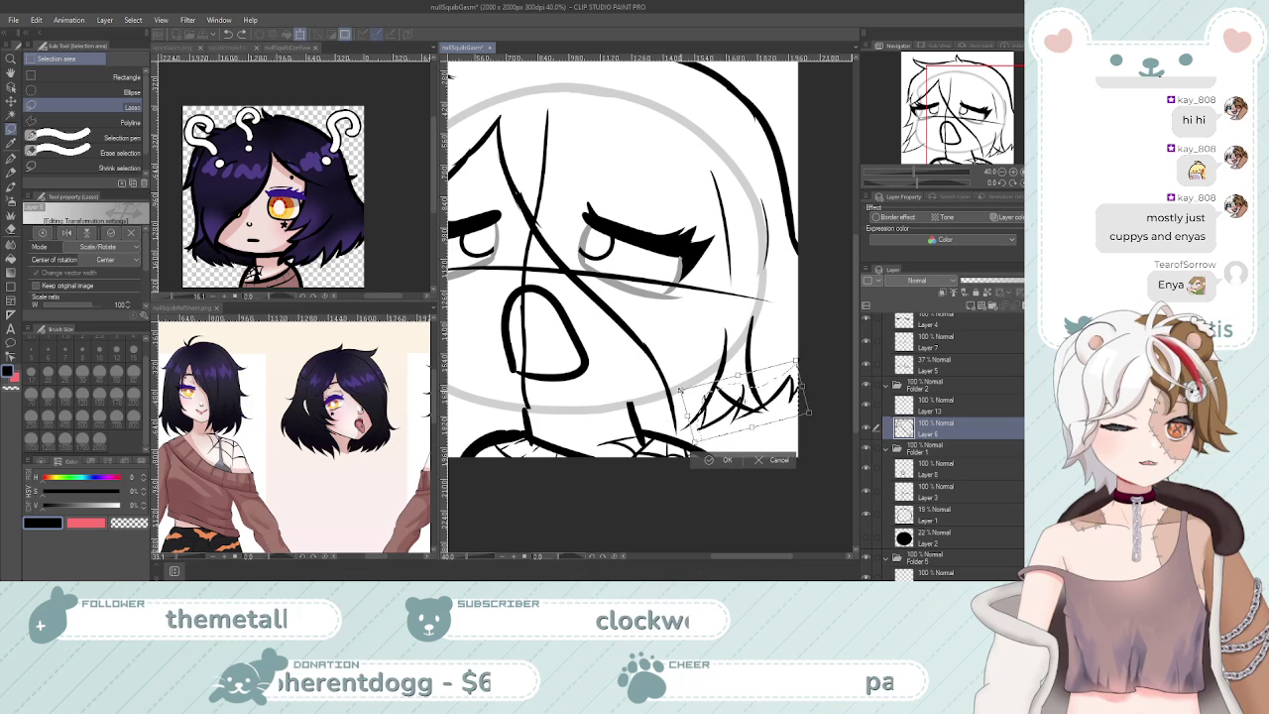
{"action": "left_click_drag", "start_coordinate": [680, 445], "coordinate": [680, 444]}
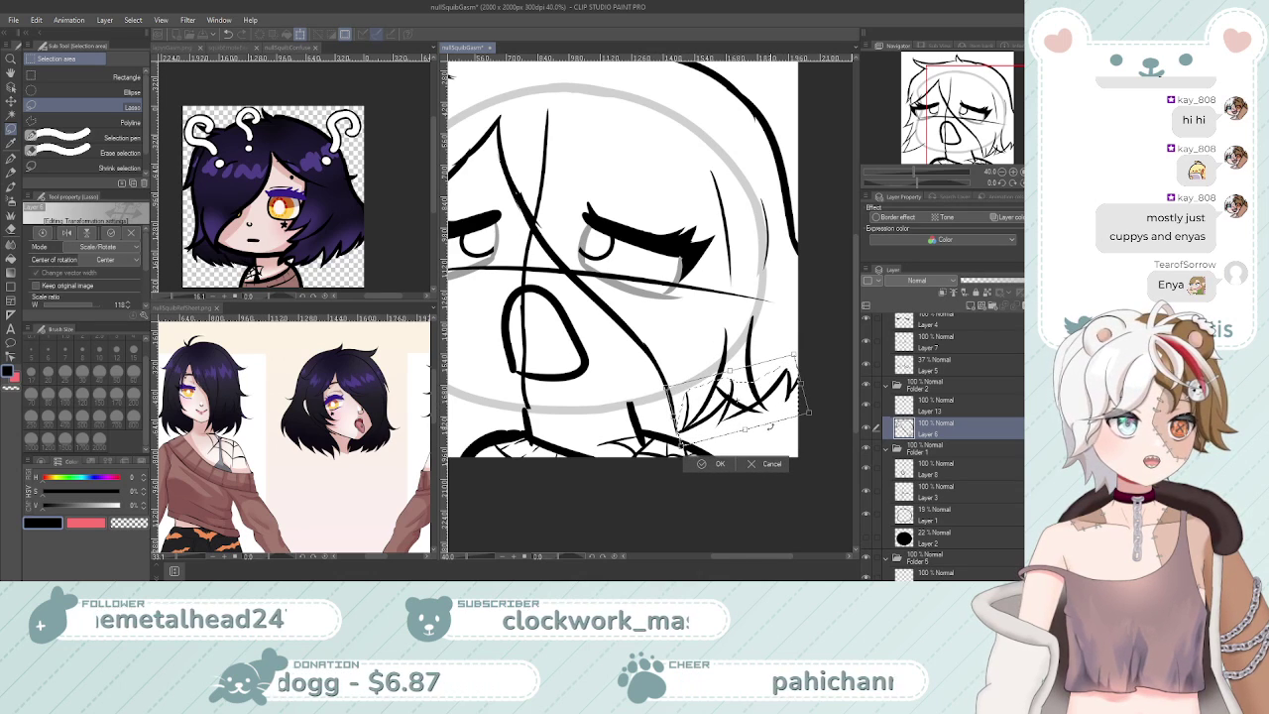
{"action": "left_click", "coordinate": [717, 462]}
Examine the whole head sketch at several zoom levels to judge the hair shape and overall proportions
{"action": "scroll", "coordinate": [699, 463], "scroll_direction": "down", "scroll_amount": 2}
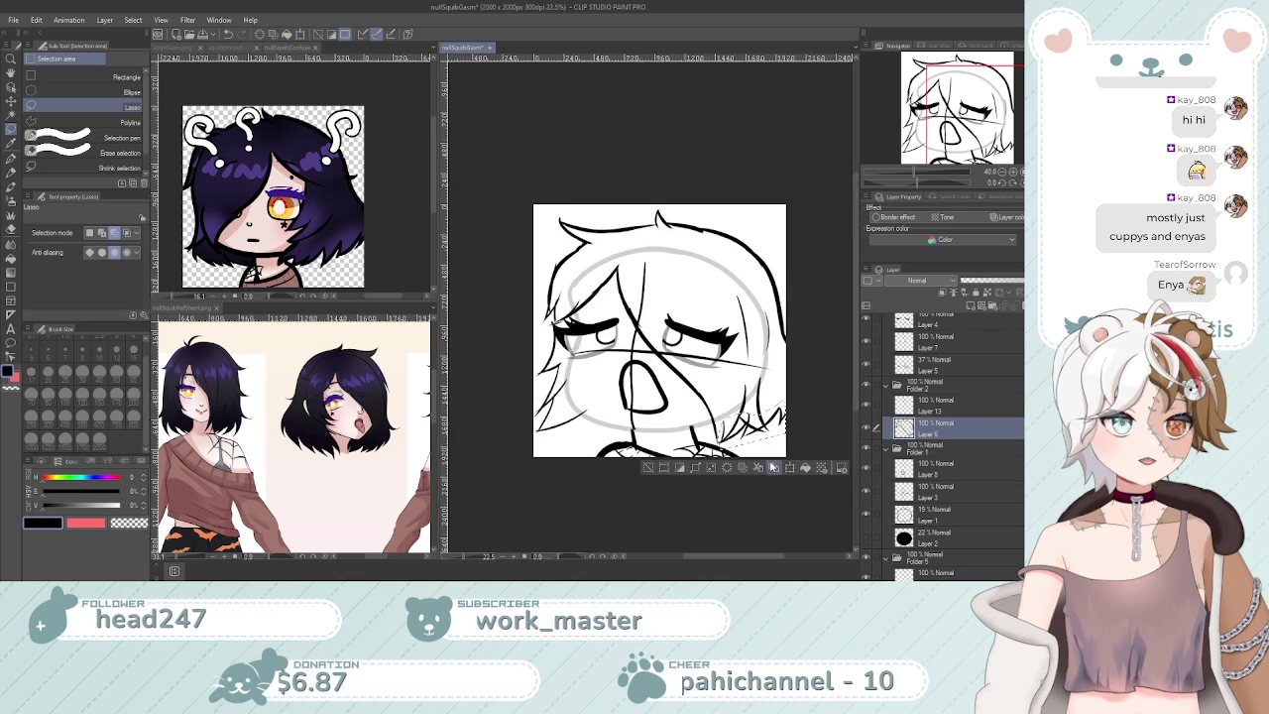
{"action": "scroll", "coordinate": [675, 370], "scroll_direction": "up", "scroll_amount": 1}
{"action": "scroll", "coordinate": [678, 374], "scroll_direction": "down", "scroll_amount": 3}
{"action": "scroll", "coordinate": [697, 376], "scroll_direction": "up", "scroll_amount": 3}
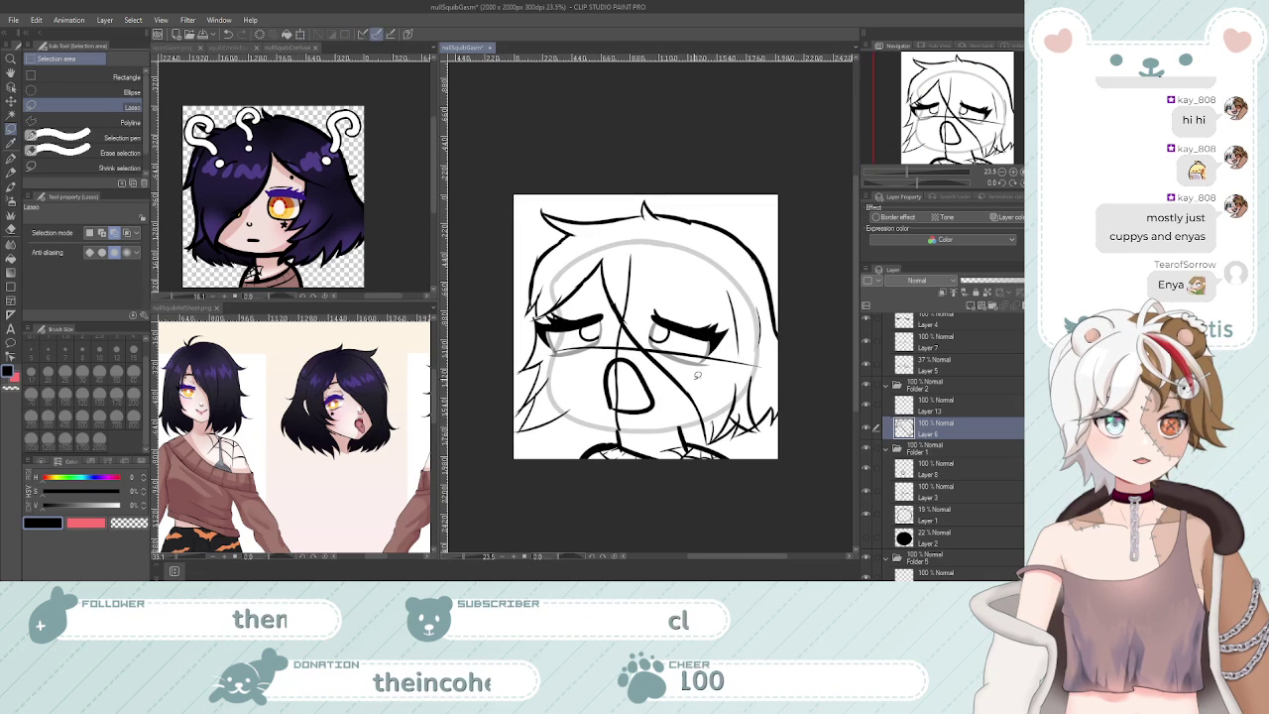
{"action": "scroll", "coordinate": [694, 376], "scroll_direction": "down", "scroll_amount": 2}
{"action": "scroll", "coordinate": [684, 379], "scroll_direction": "up", "scroll_amount": 1}
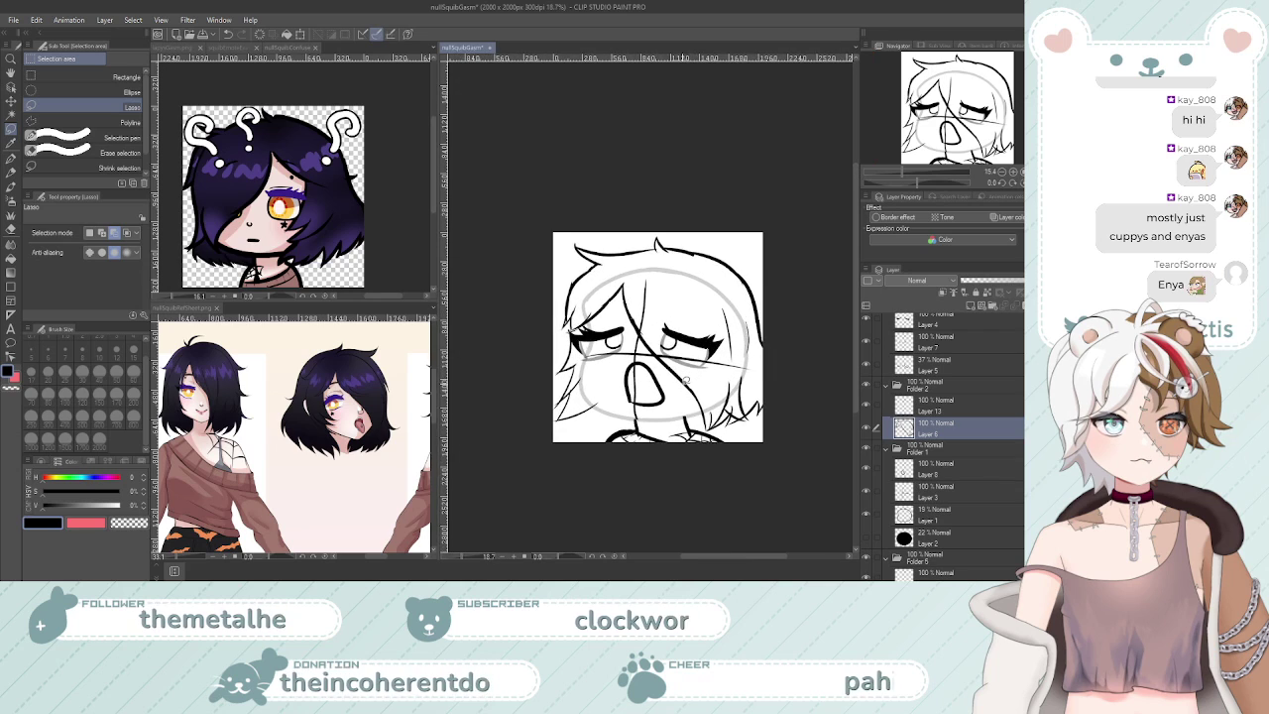
{"action": "scroll", "coordinate": [686, 380], "scroll_direction": "down", "scroll_amount": 1}
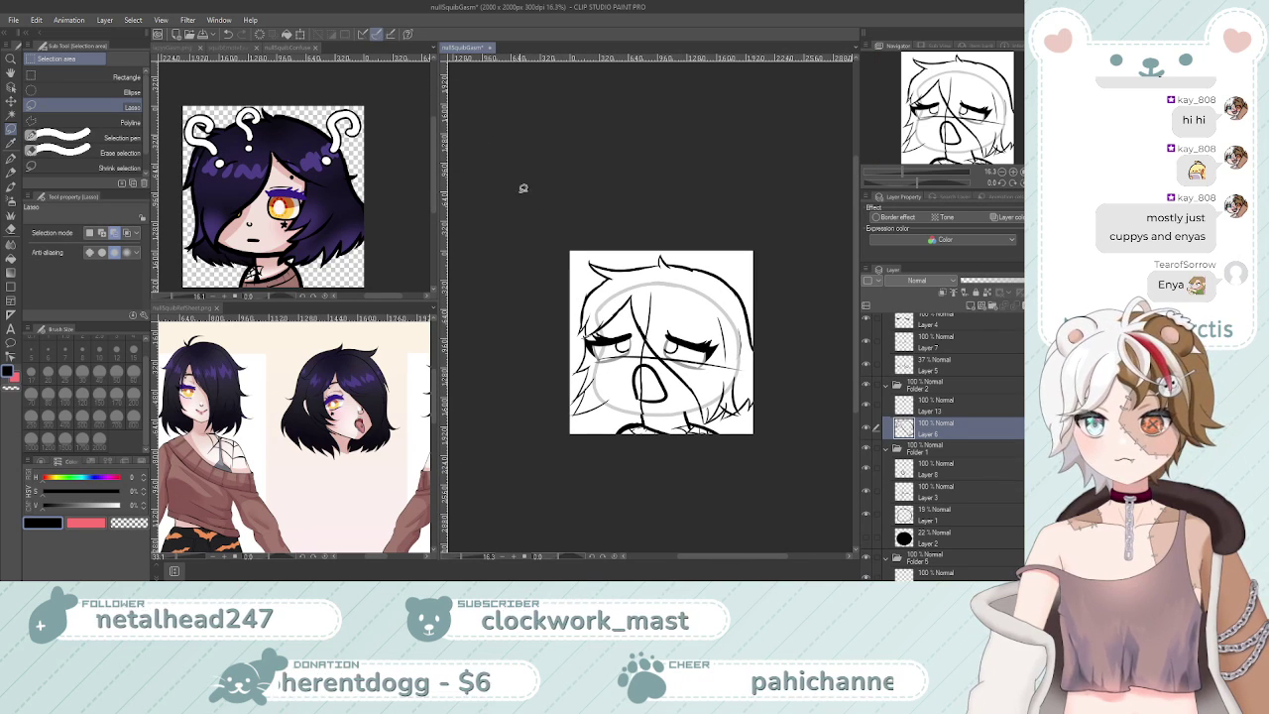
{"action": "scroll", "coordinate": [676, 372], "scroll_direction": "up", "scroll_amount": 2}
{"action": "scroll", "coordinate": [676, 371], "scroll_direction": "down", "scroll_amount": 2}
{"action": "scroll", "coordinate": [676, 372], "scroll_direction": "up", "scroll_amount": 2}
{"action": "scroll", "coordinate": [676, 372], "scroll_direction": "up", "scroll_amount": 4}
{"action": "scroll", "coordinate": [698, 367], "scroll_direction": "down", "scroll_amount": 2}
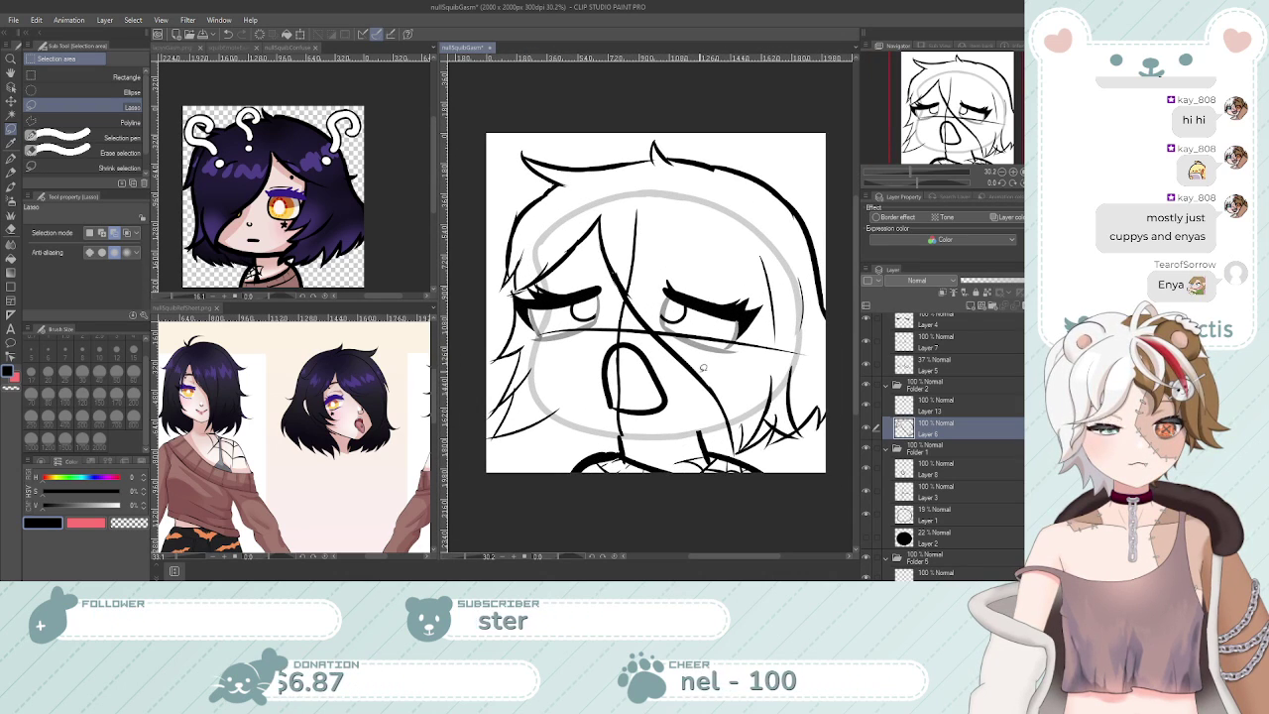
{"action": "scroll", "coordinate": [698, 367], "scroll_direction": "down", "scroll_amount": 1}
{"action": "scroll", "coordinate": [700, 397], "scroll_direction": "up", "scroll_amount": 1}
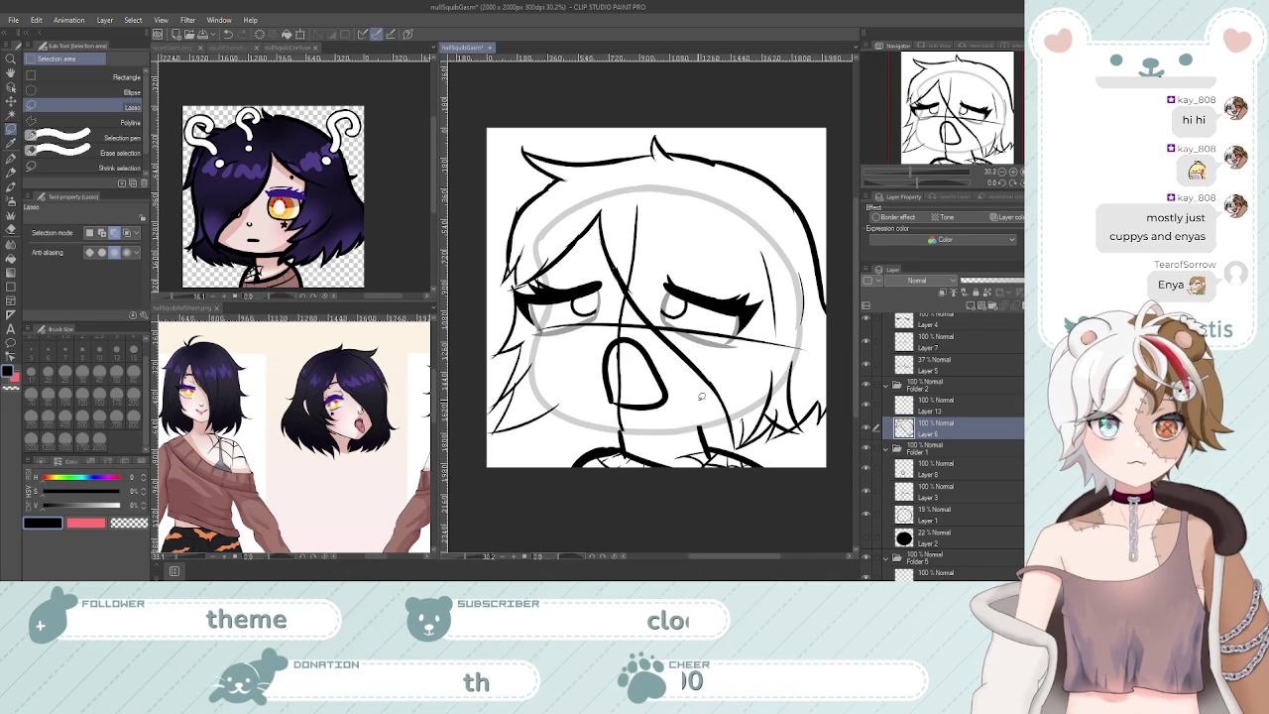
Add a new layer directly above the grey face guide on Layer 1
{"action": "scroll", "coordinate": [974, 477], "scroll_direction": "down", "scroll_amount": 3}
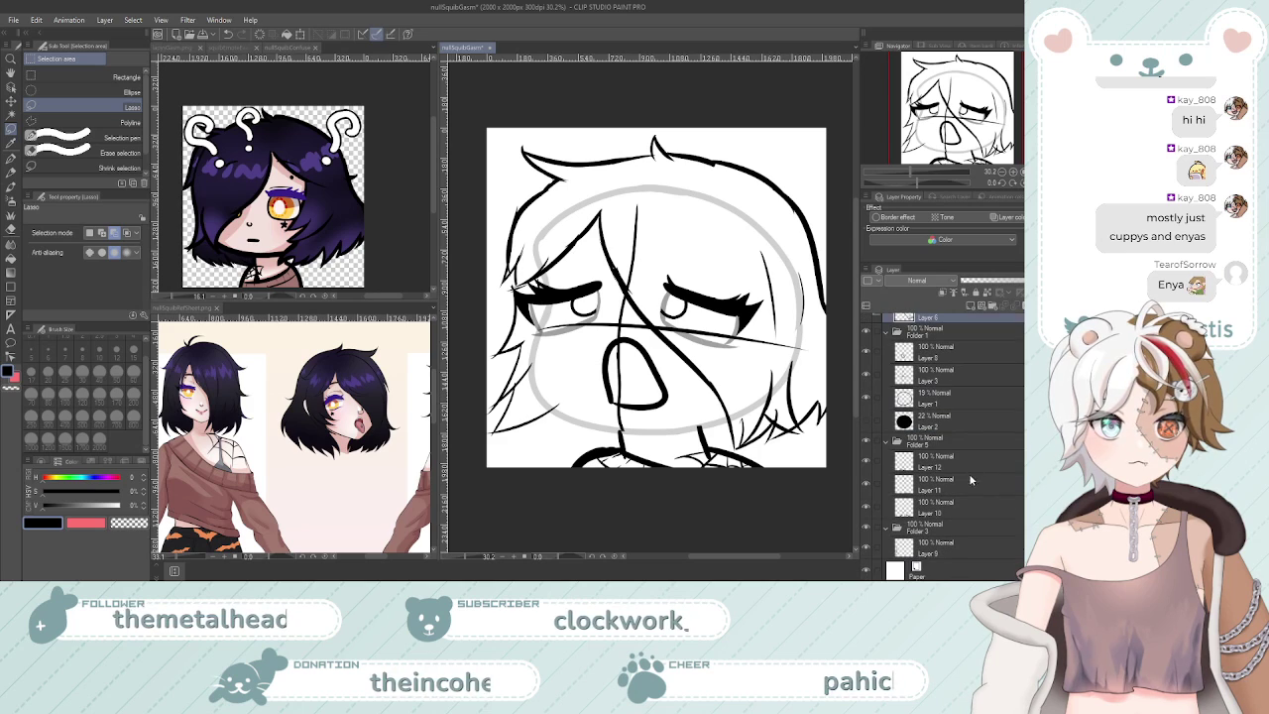
{"action": "left_click", "coordinate": [874, 401]}
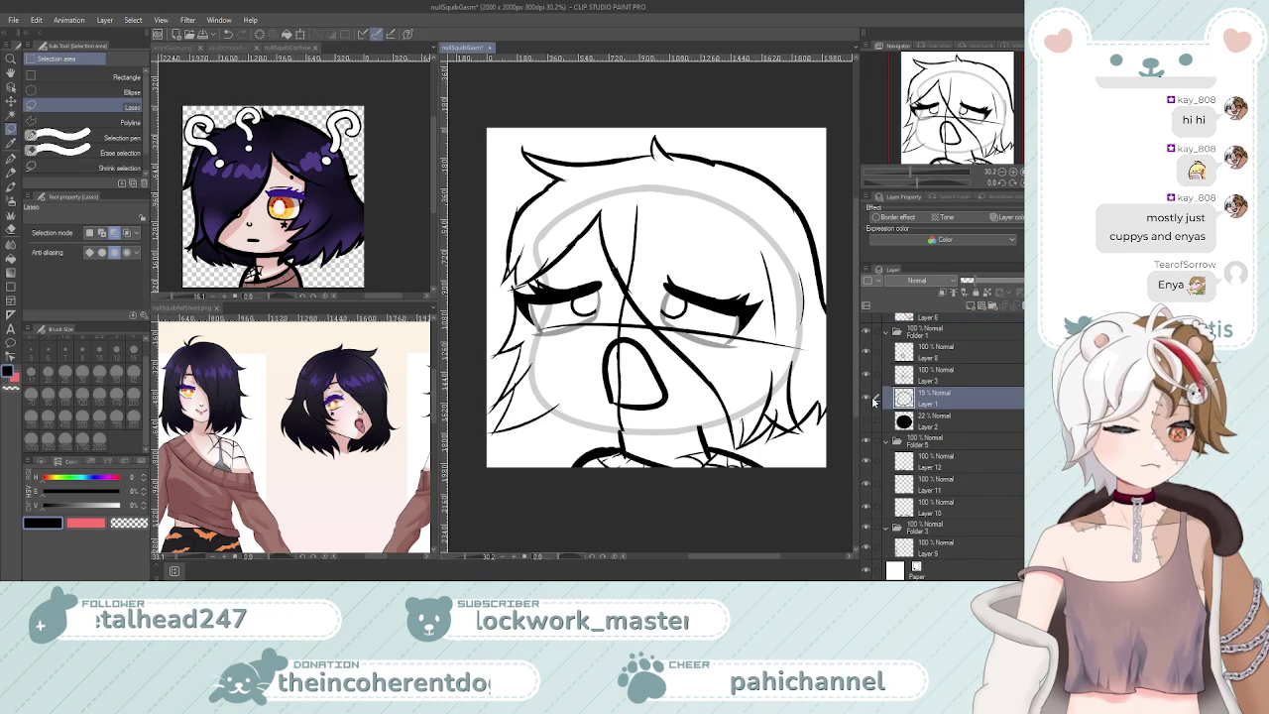
{"action": "left_click", "coordinate": [979, 308]}
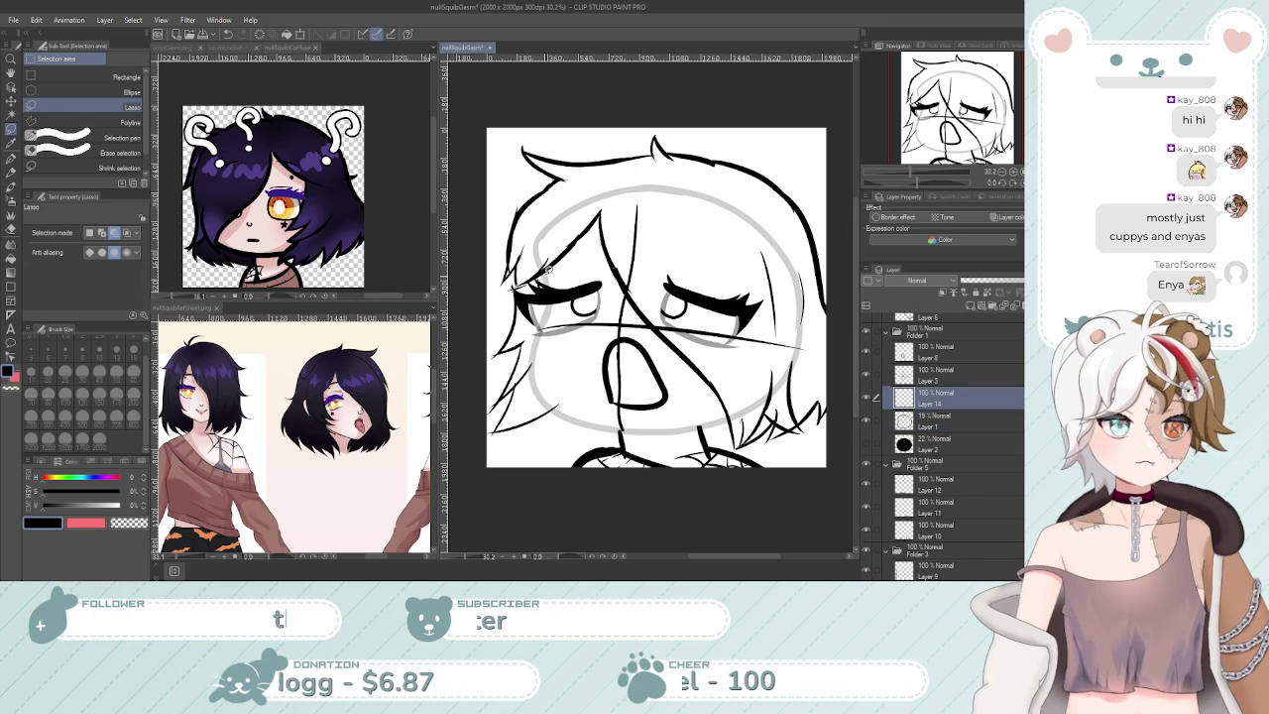
Draw the face outline from the left temple around the chin to the right cheek in size 40 G-pen ink, and hide the grey guide layer
{"action": "key", "text": "p"}
{"action": "mouse_move", "coordinate": [540, 232]}
{"action": "left_mouse_down"}
{"action": "mouse_move", "coordinate": [536, 317]}
{"action": "mouse_move", "coordinate": [574, 414]}
{"action": "mouse_move", "coordinate": [754, 390]}
{"action": "left_mouse_up"}
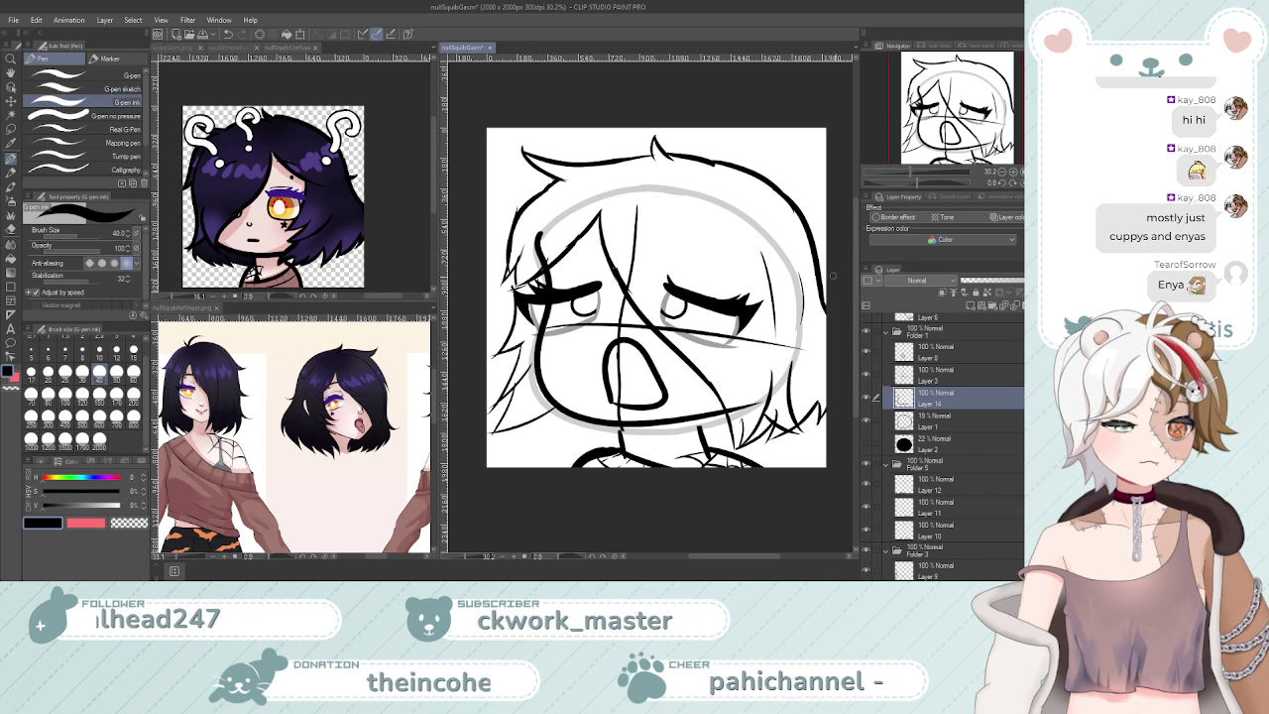
{"action": "left_click", "coordinate": [866, 420]}
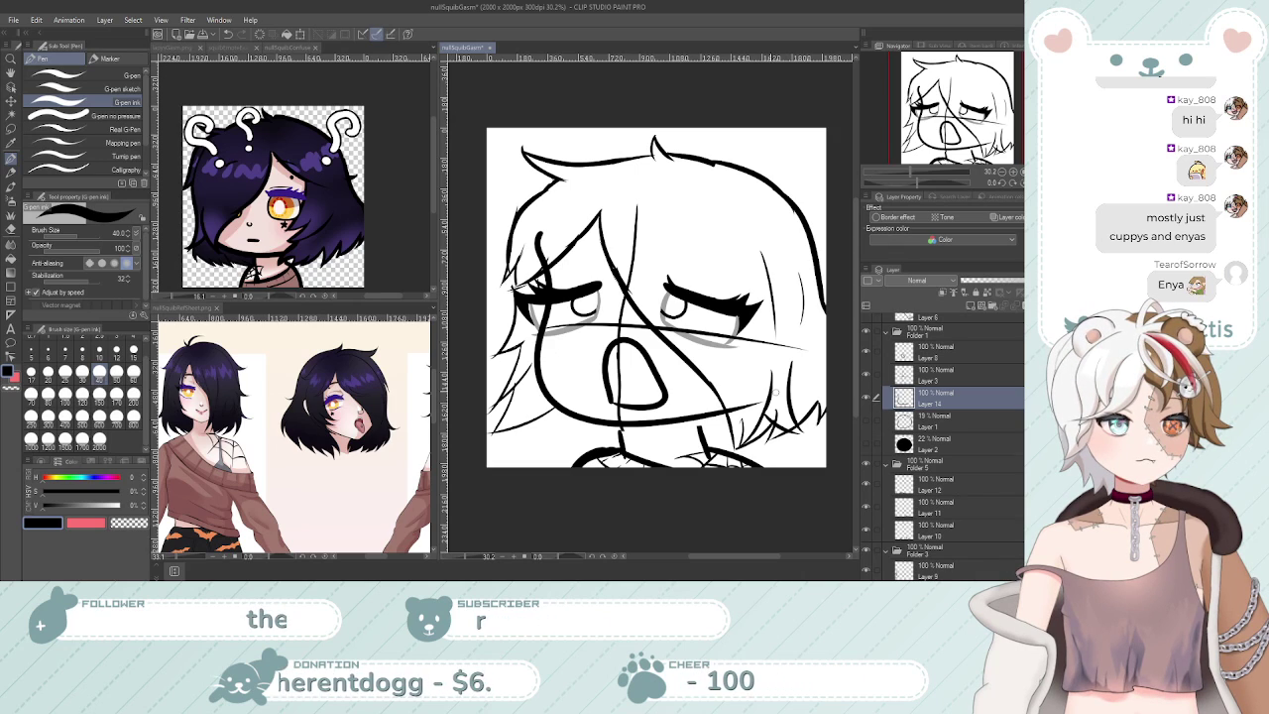
Try to redraw the right end of the jaw line in G-pen ink and undo the strokes
{"action": "left_click", "coordinate": [301, 35]}
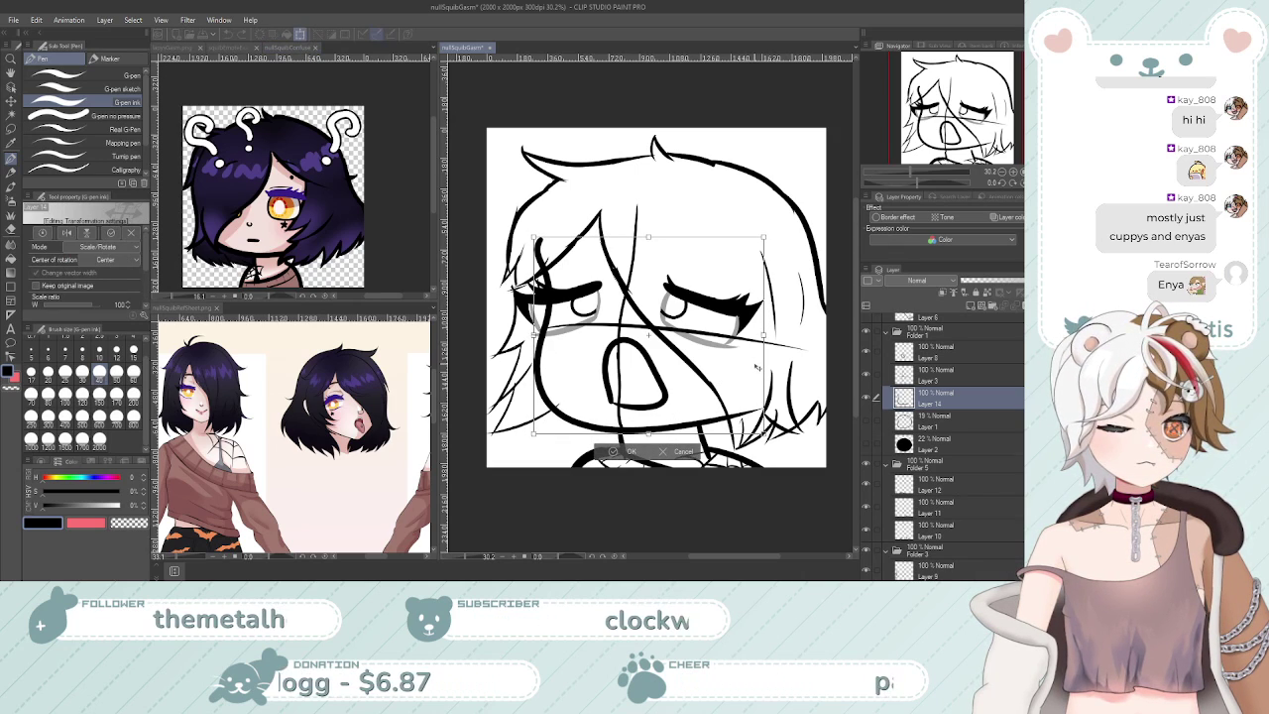
{"action": "left_click", "coordinate": [614, 451]}
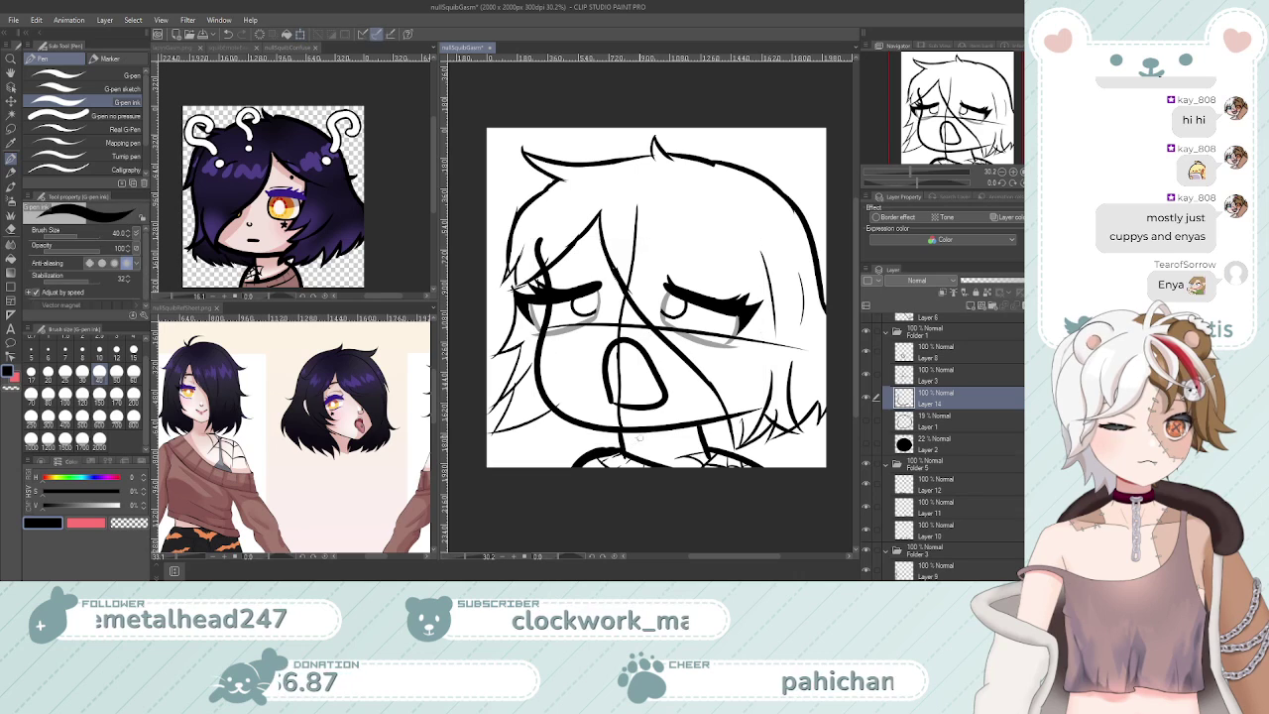
{"action": "key", "text": "e"}
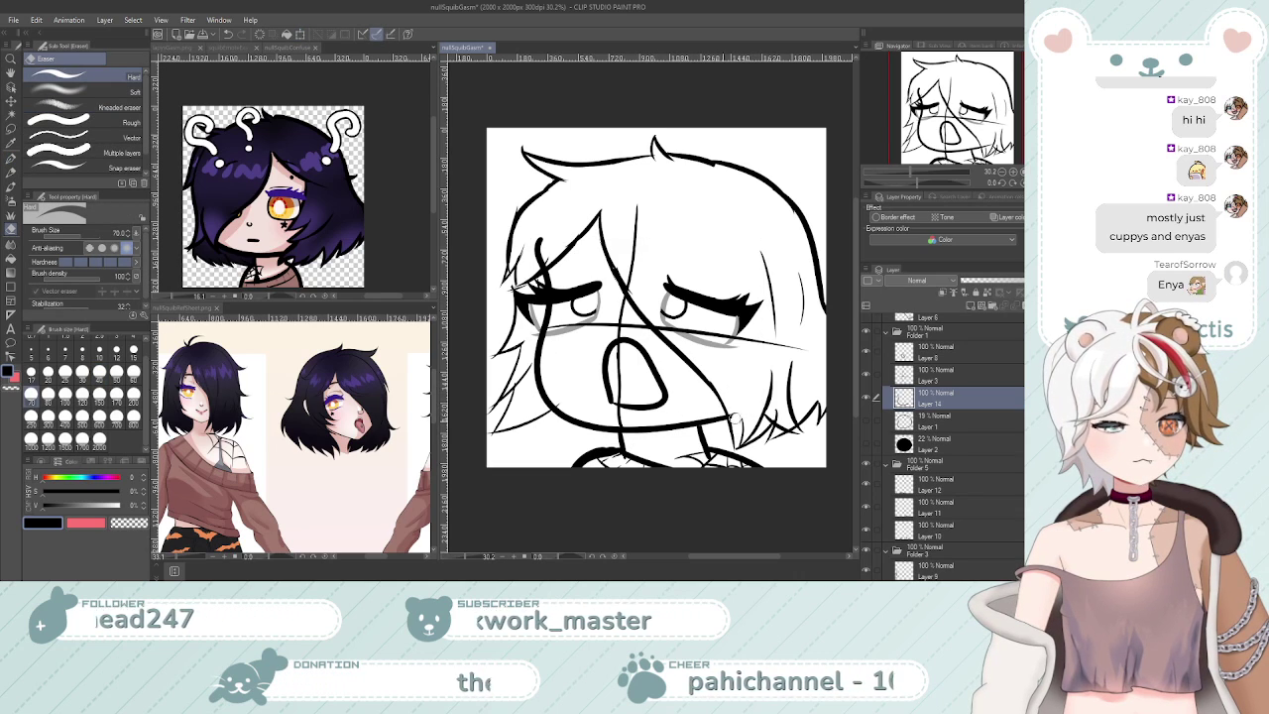
{"action": "key", "text": "p"}
{"action": "left_click_drag", "start_coordinate": [750, 386], "coordinate": [694, 424]}
{"action": "key", "text": "ctrl+z"}
{"action": "mouse_move", "coordinate": [756, 381]}
{"action": "left_mouse_down"}
{"action": "mouse_move", "coordinate": [665, 428]}
{"action": "mouse_move", "coordinate": [711, 420]}
{"action": "mouse_move", "coordinate": [681, 426]}
{"action": "mouse_move", "coordinate": [718, 410]}
{"action": "mouse_move", "coordinate": [666, 429]}
{"action": "left_mouse_up"}
{"action": "key", "text": "ctrl+z"}
{"action": "key", "text": "ctrl+z"}
{"action": "key", "text": "ctrl+z"}
{"action": "key", "text": "ctrl+z"}
{"action": "key", "text": "ctrl+z"}
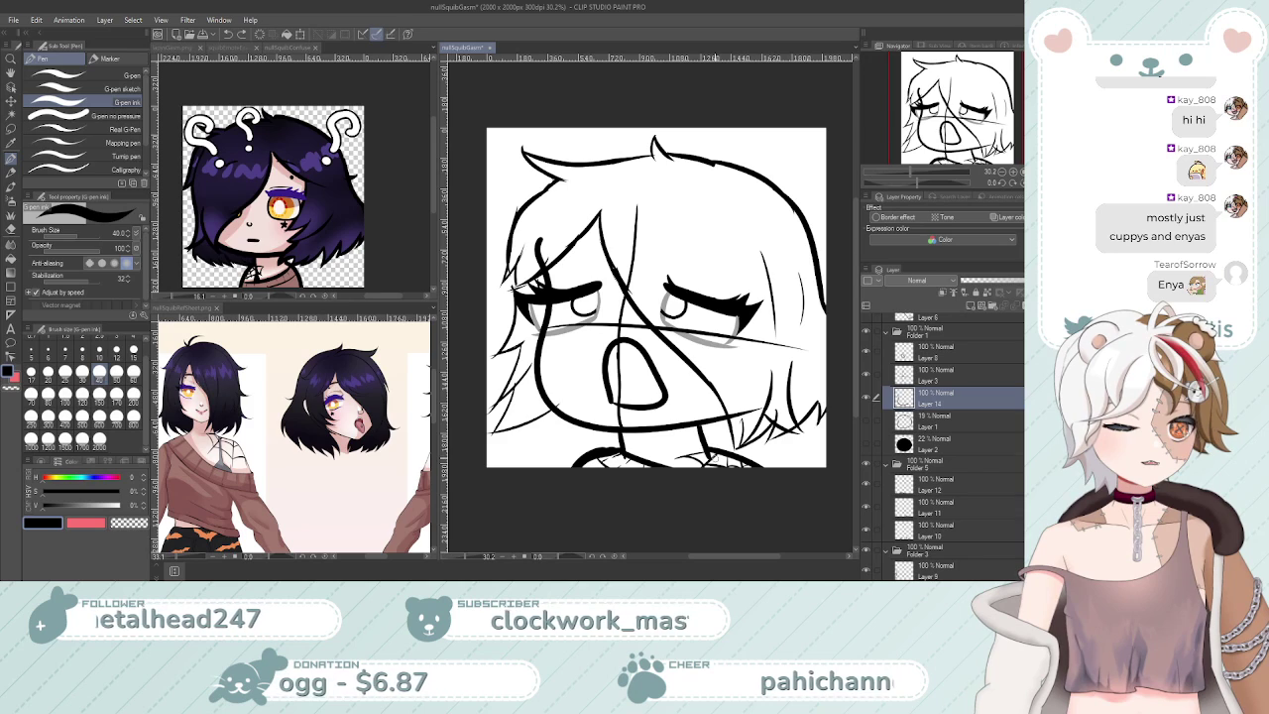
Erase the right end of the jaw line and redraw it in G-pen ink curving up toward the right cheek
{"action": "key", "text": "e"}
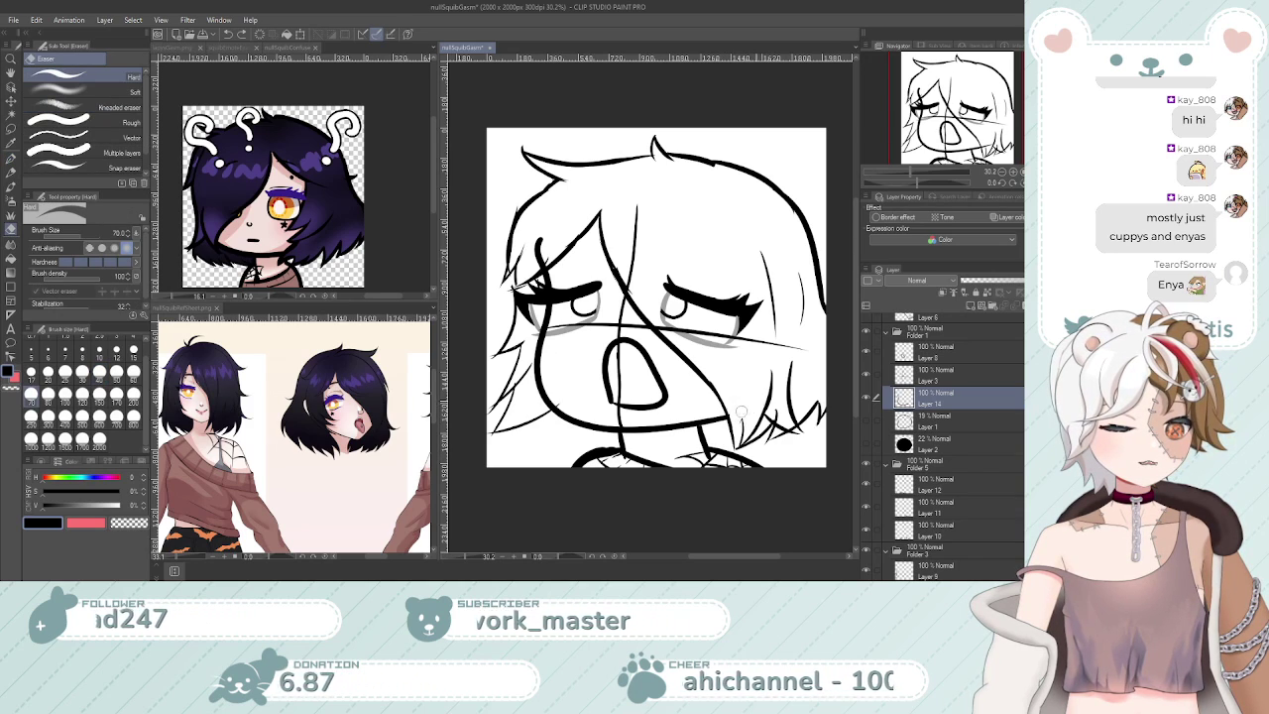
{"action": "key", "text": "p"}
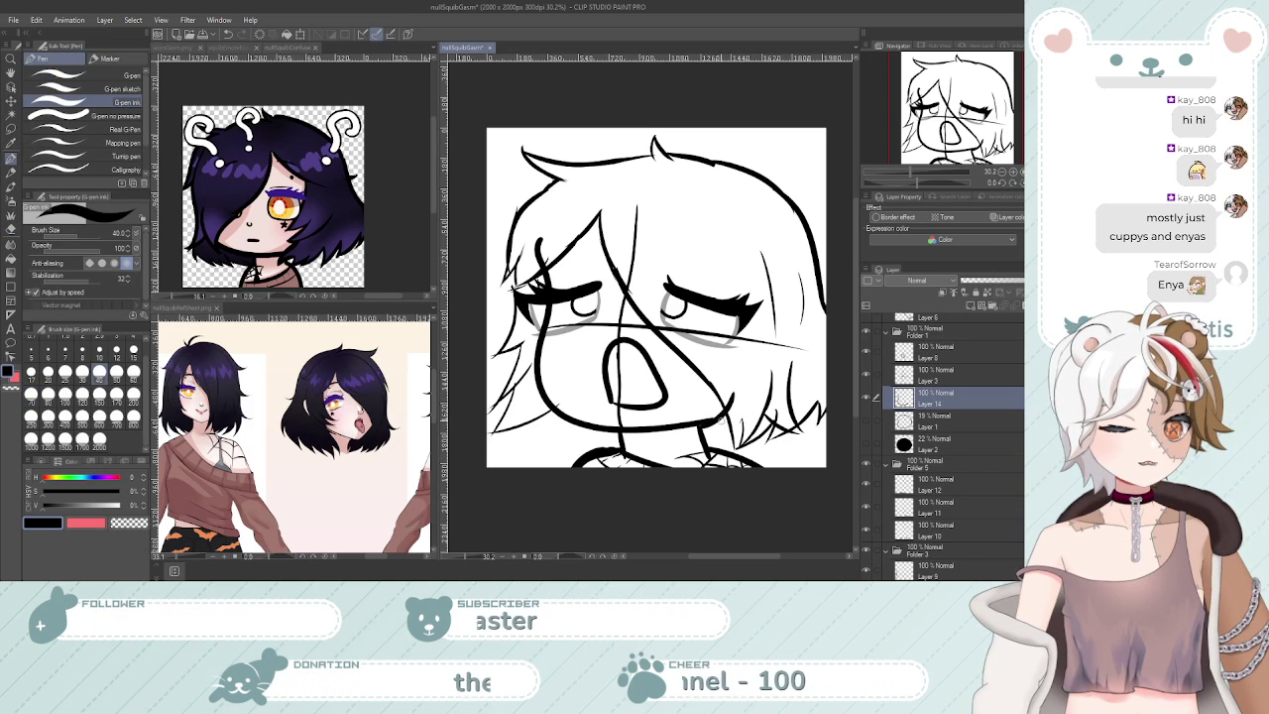
{"action": "key", "text": "e"}
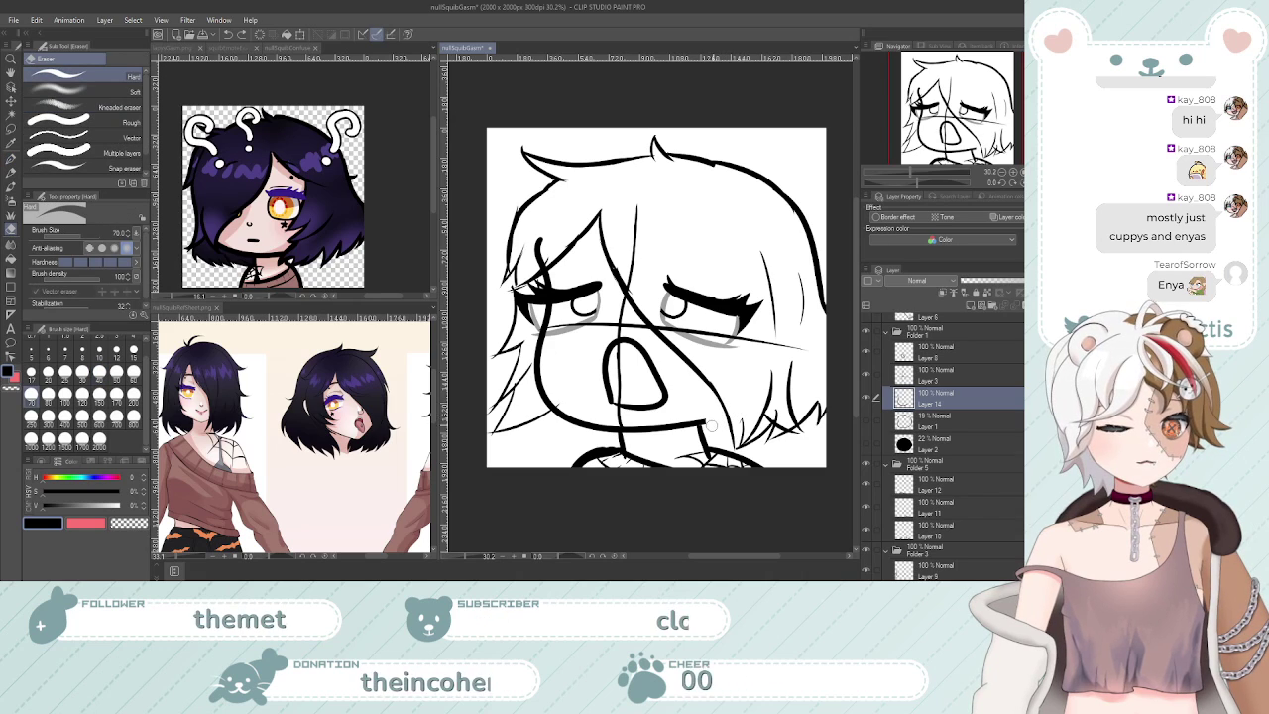
{"action": "key", "text": "p"}
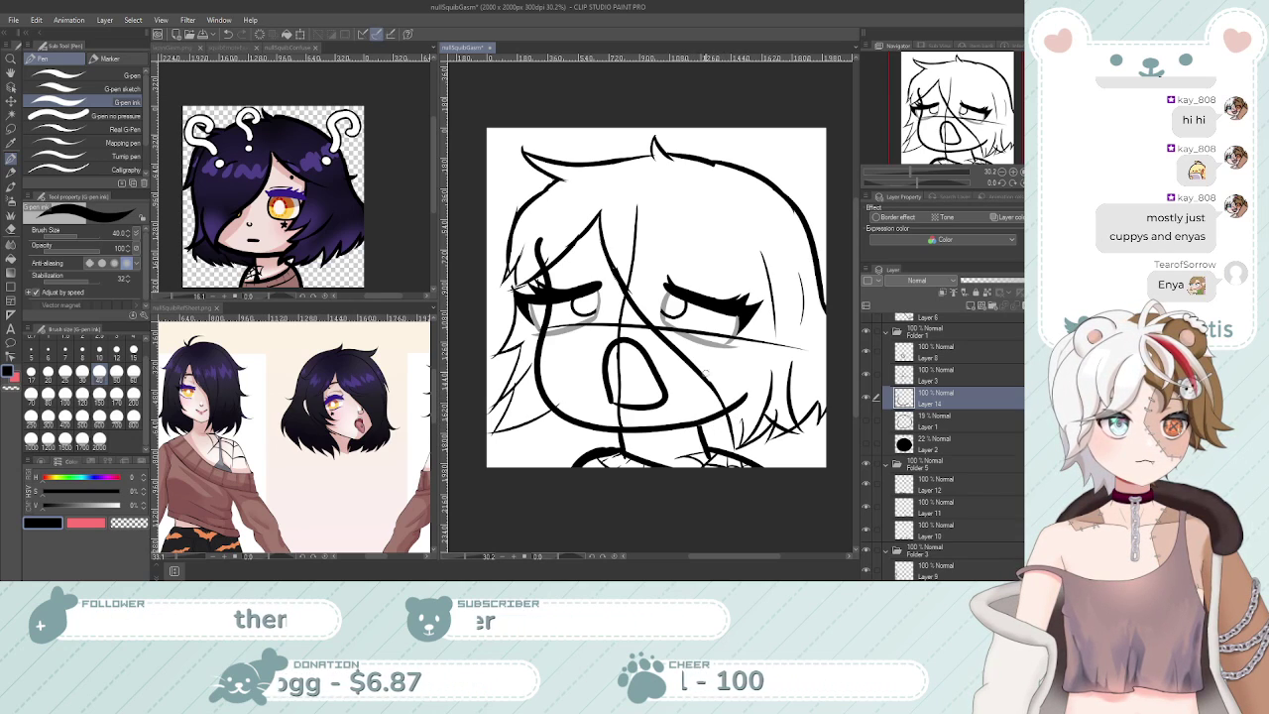
Start a scale/rotate transformation of the face outline
{"action": "key", "text": "ctrl+t"}
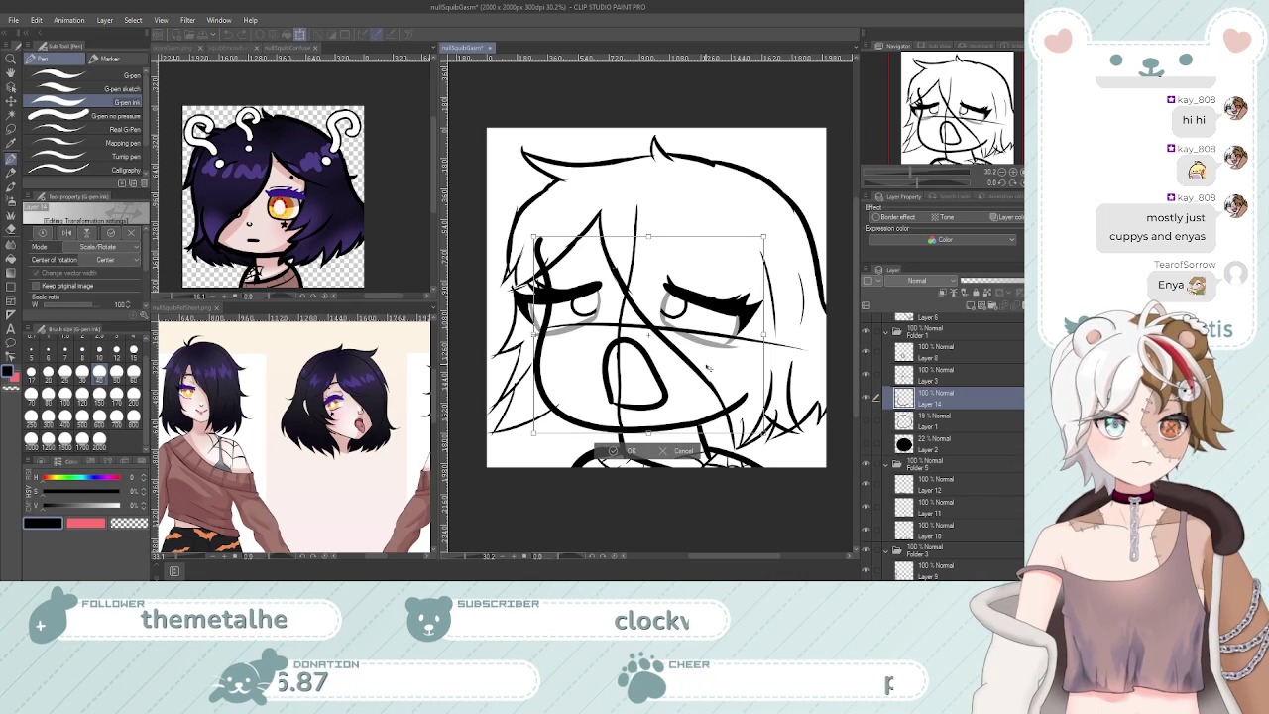
Nudge the thick face outline on Layer 14 into position over the head sketch and apply the transformation
{"action": "key", "text": "Left"}
{"action": "key", "text": "Left"}
{"action": "key", "text": "Left"}
{"action": "key", "text": "Left"}
{"action": "key", "text": "Left"}
{"action": "key", "text": "Left"}
{"action": "key", "text": "Left"}
{"action": "key", "text": "Left"}
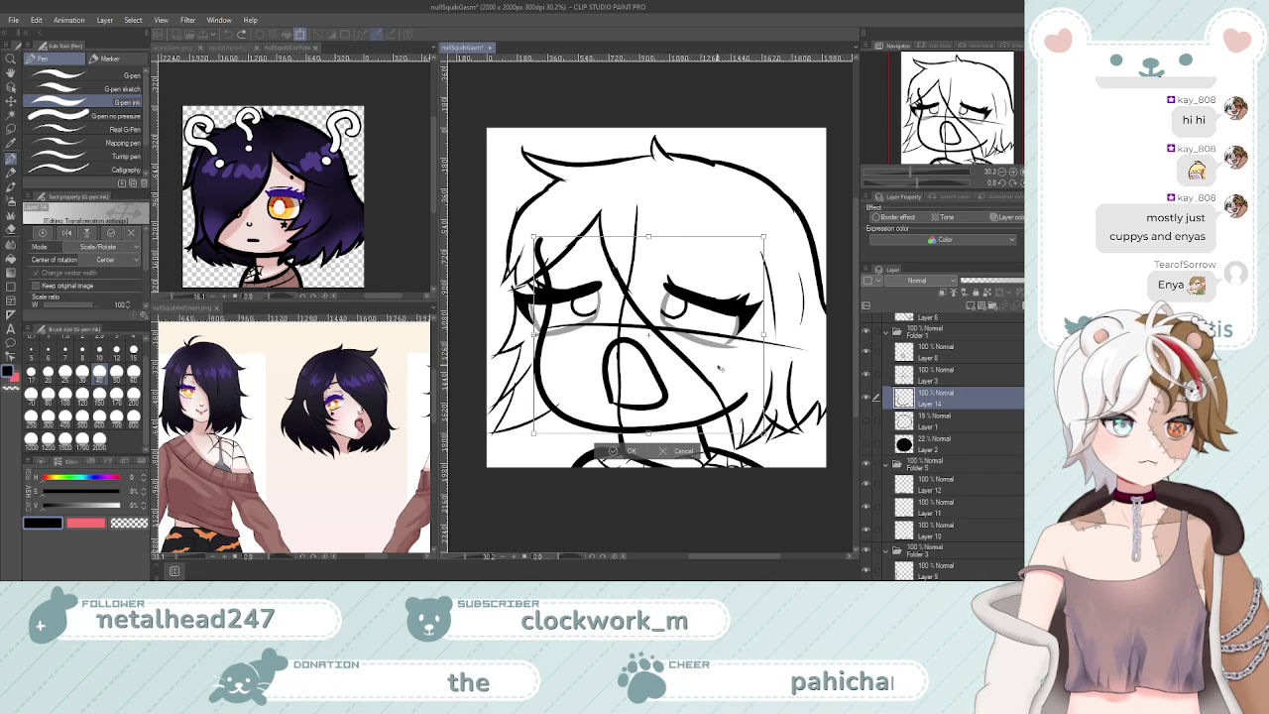
{"action": "key", "text": "Down"}
{"action": "key", "text": "Down"}
{"action": "key", "text": "Up"}
{"action": "key", "text": "Up"}
{"action": "key", "text": "Up"}
{"action": "key", "text": "Up"}
{"action": "key", "text": "Up"}
{"action": "key", "text": "Up"}
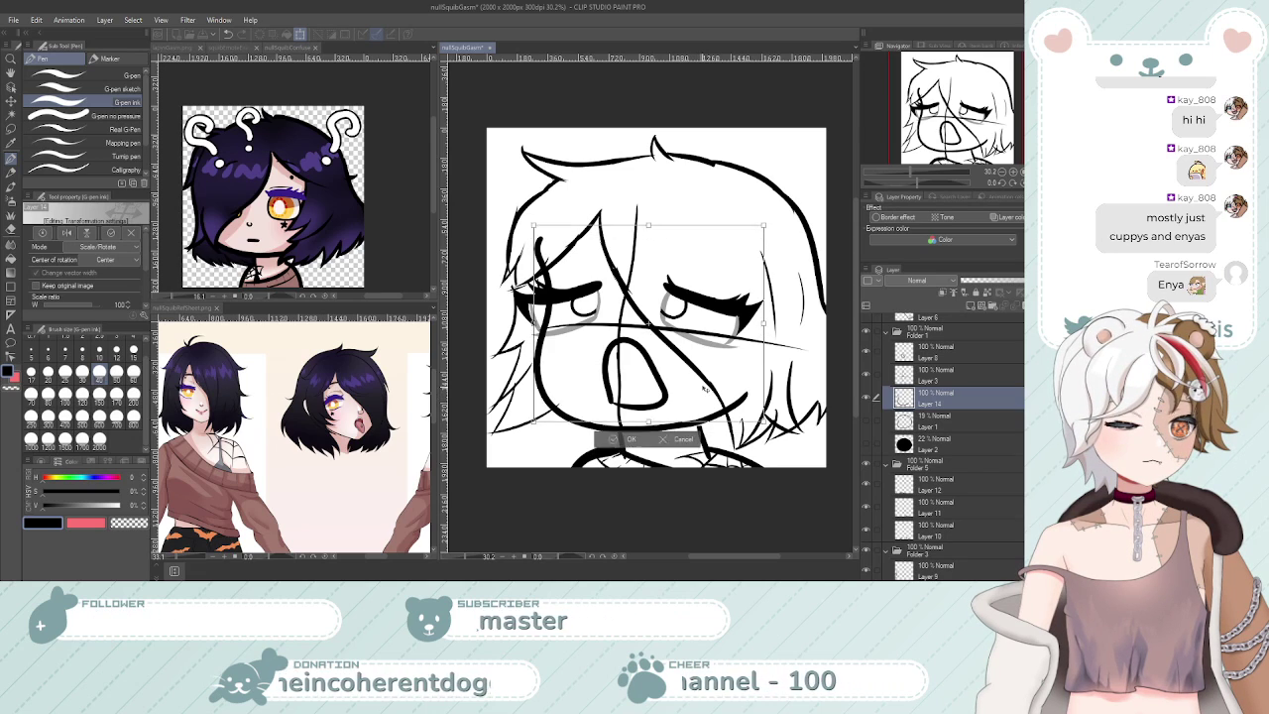
{"action": "left_click_drag", "start_coordinate": [709, 393], "coordinate": [713, 396]}
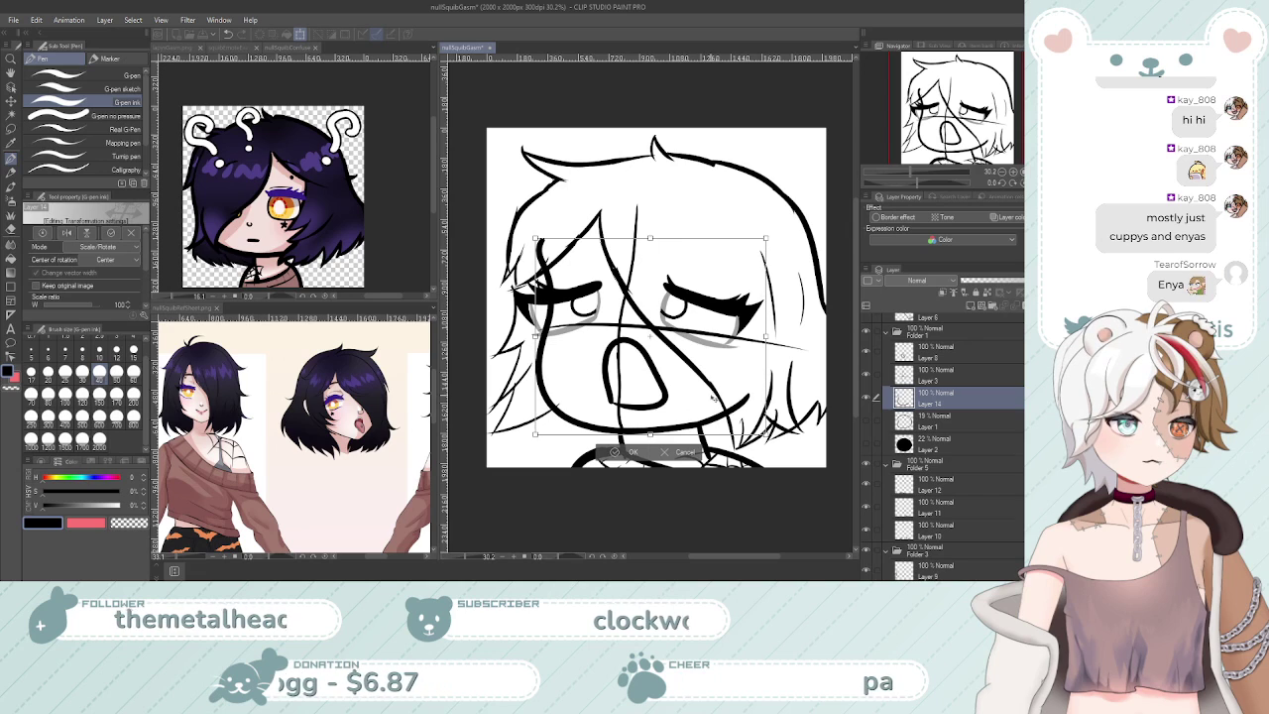
{"action": "key", "text": "Return"}
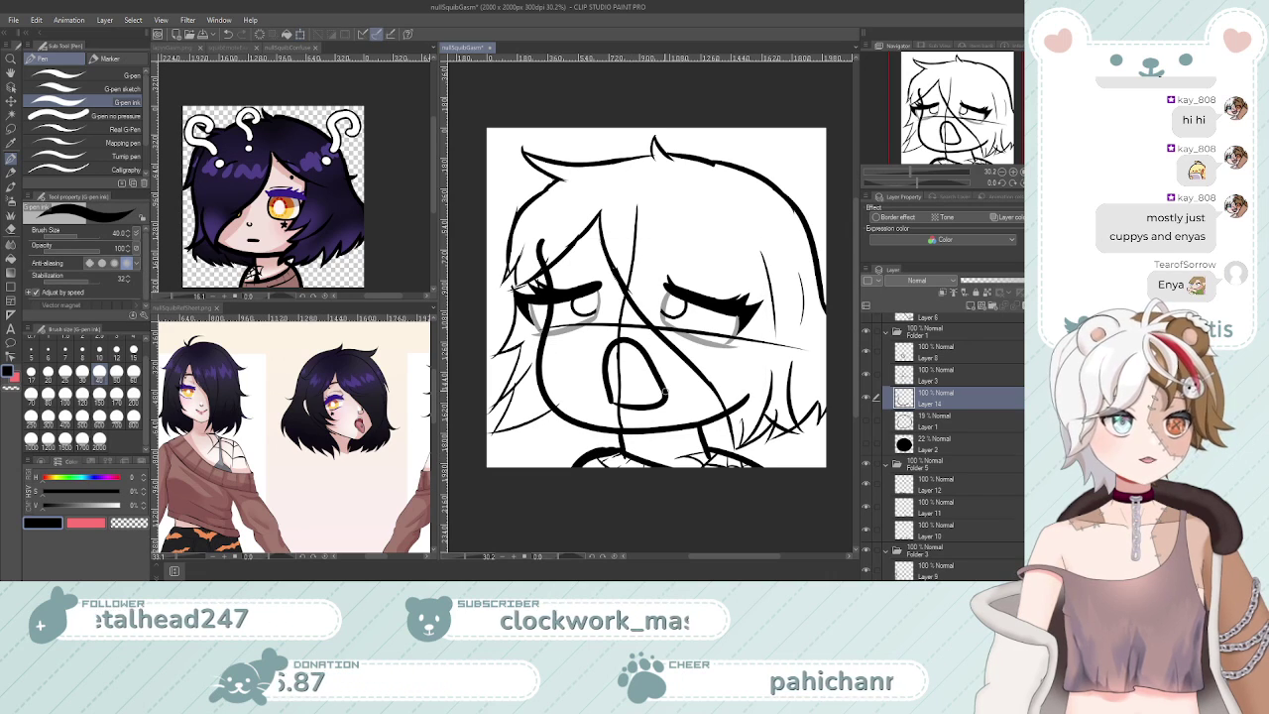
Compare the Layer 14 face outline with the faint head guide on Layer 1, and delete Layer 14
{"action": "scroll", "coordinate": [665, 391], "scroll_direction": "down", "scroll_amount": 4}
{"action": "scroll", "coordinate": [665, 393], "scroll_direction": "up", "scroll_amount": 3}
{"action": "scroll", "coordinate": [668, 391], "scroll_direction": "down", "scroll_amount": 3}
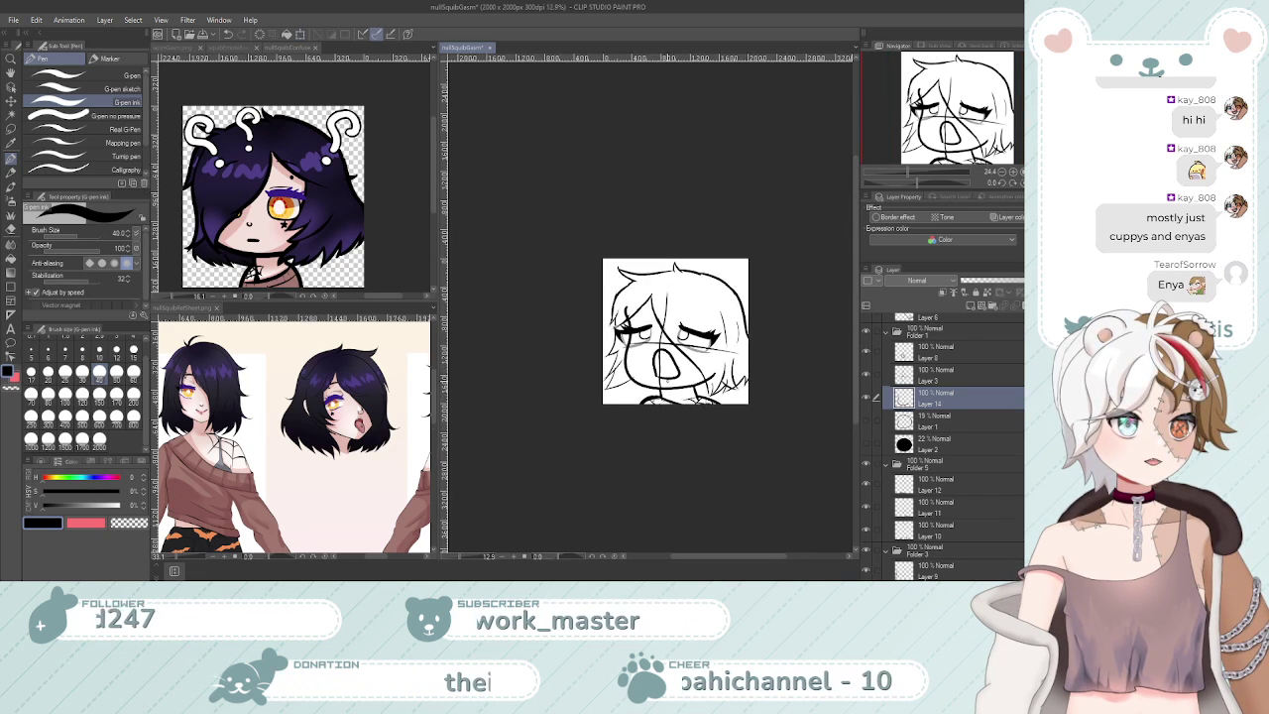
{"action": "scroll", "coordinate": [565, 266], "scroll_direction": "up", "scroll_amount": 5}
{"action": "scroll", "coordinate": [565, 265], "scroll_direction": "down", "scroll_amount": 1}
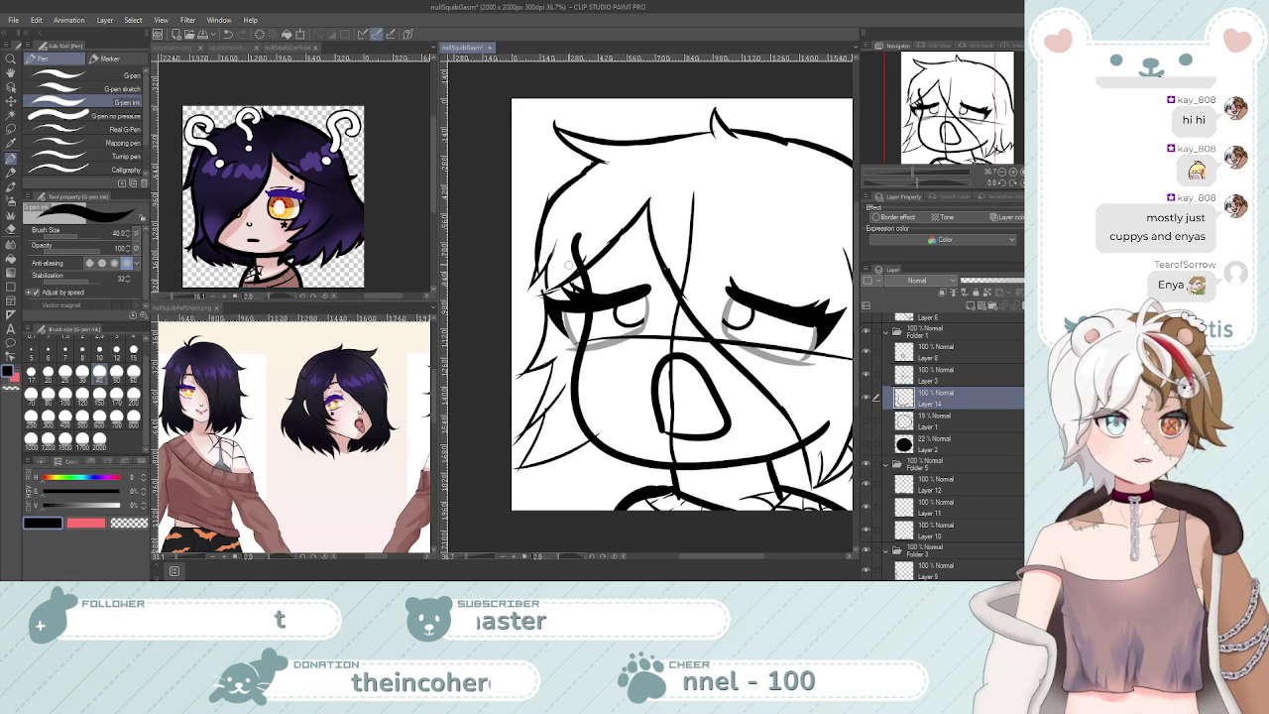
{"action": "left_click", "coordinate": [865, 418]}
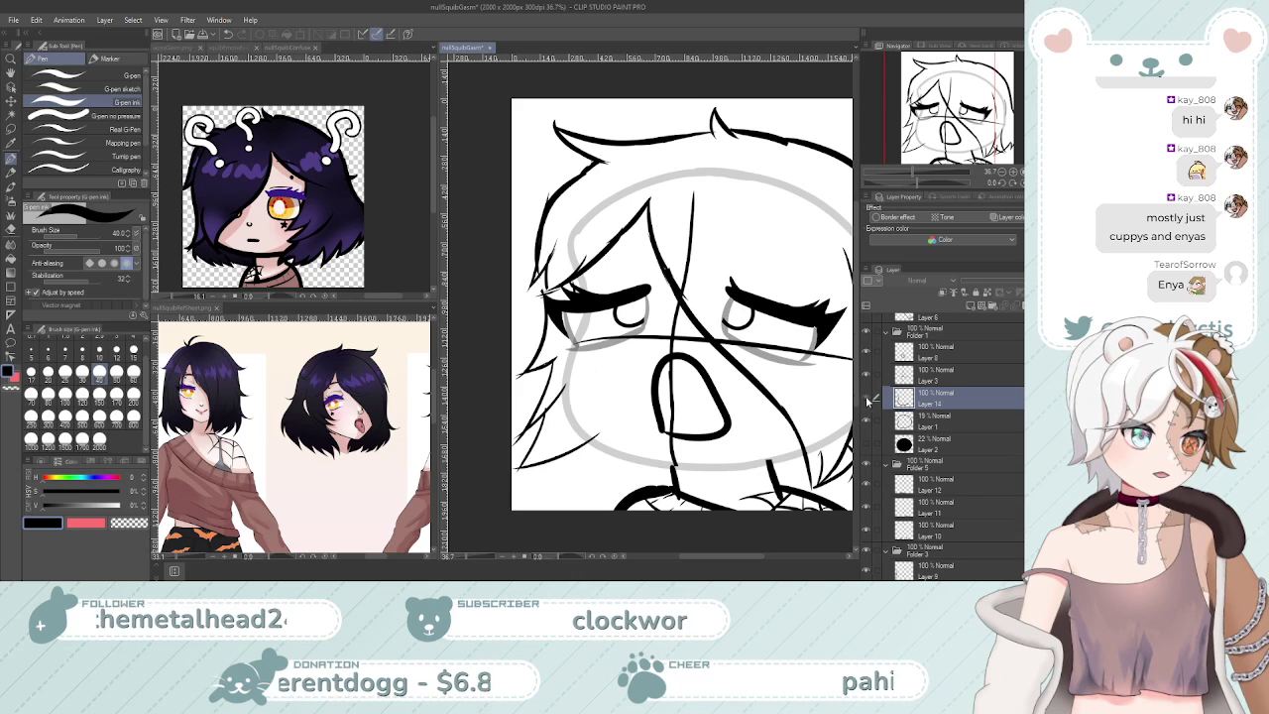
{"action": "left_click", "coordinate": [865, 420]}
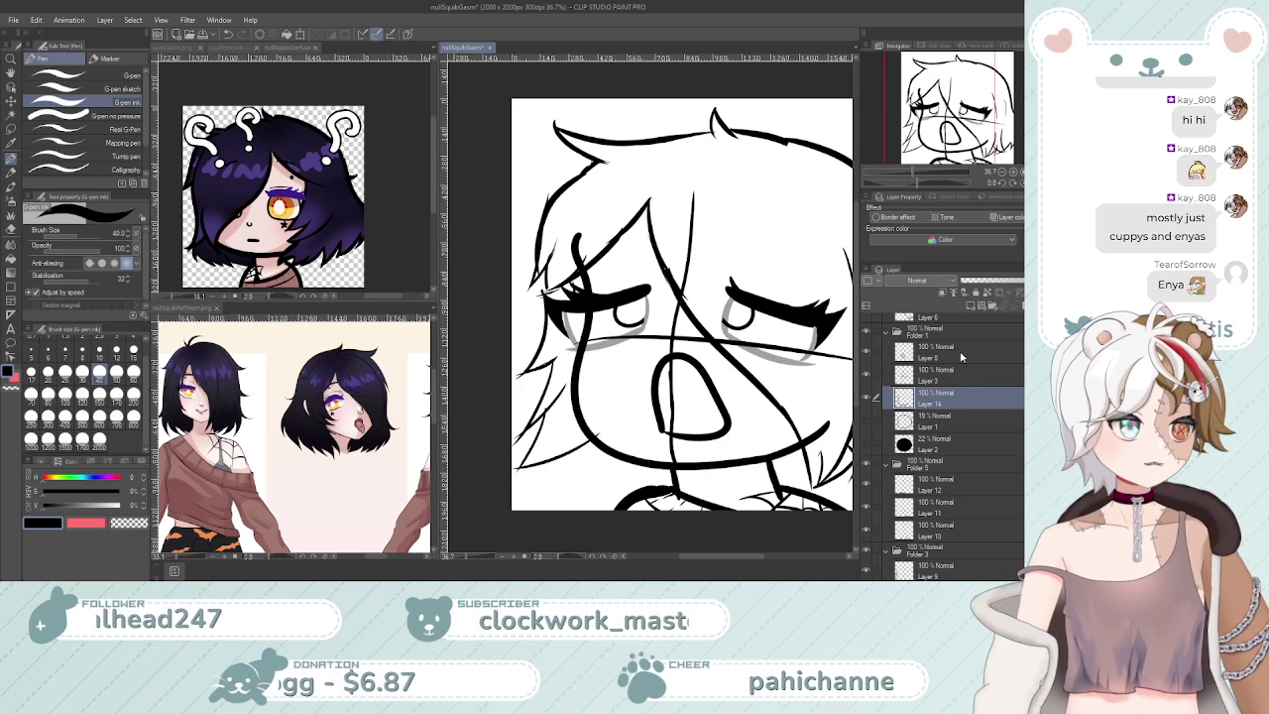
{"action": "right_click", "coordinate": [989, 399]}
{"action": "left_click", "coordinate": [857, 417]}
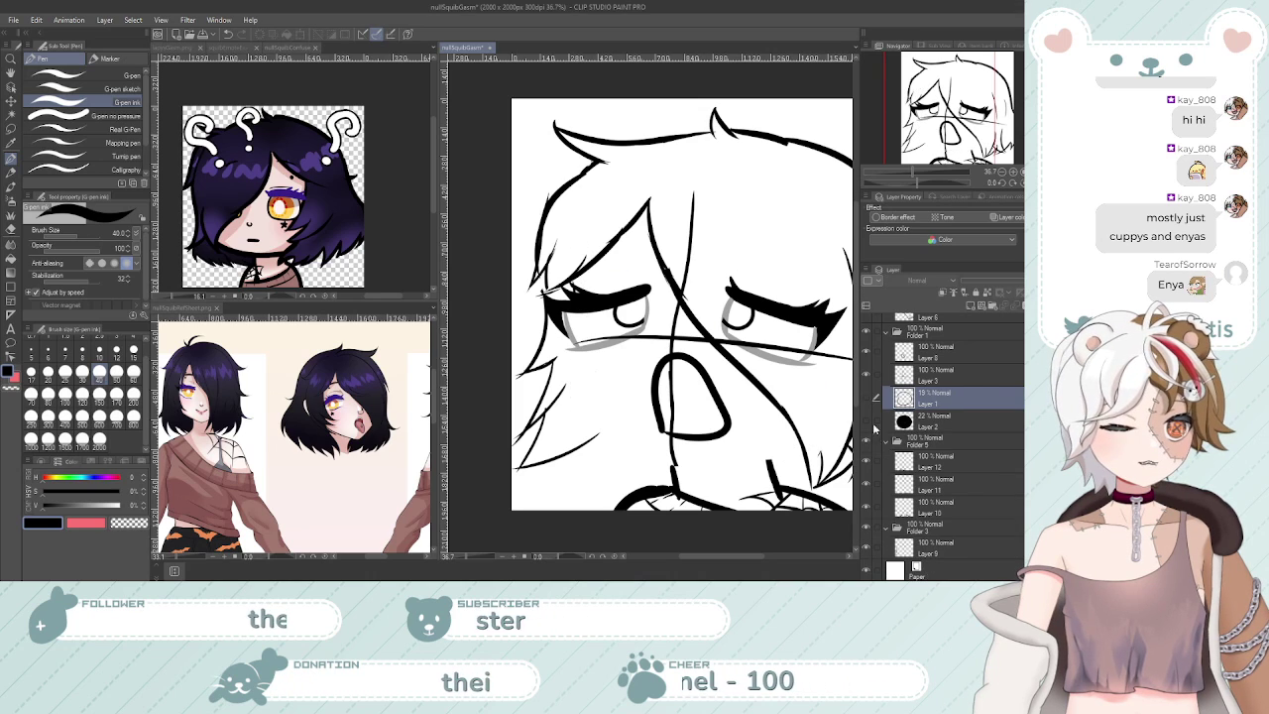
Show the head guide on Layer 1 and set its opacity to 20%
{"action": "left_click", "coordinate": [865, 397]}
{"action": "scroll", "coordinate": [520, 323], "scroll_direction": "down", "scroll_amount": 4}
{"action": "scroll", "coordinate": [599, 343], "scroll_direction": "up", "scroll_amount": 2}
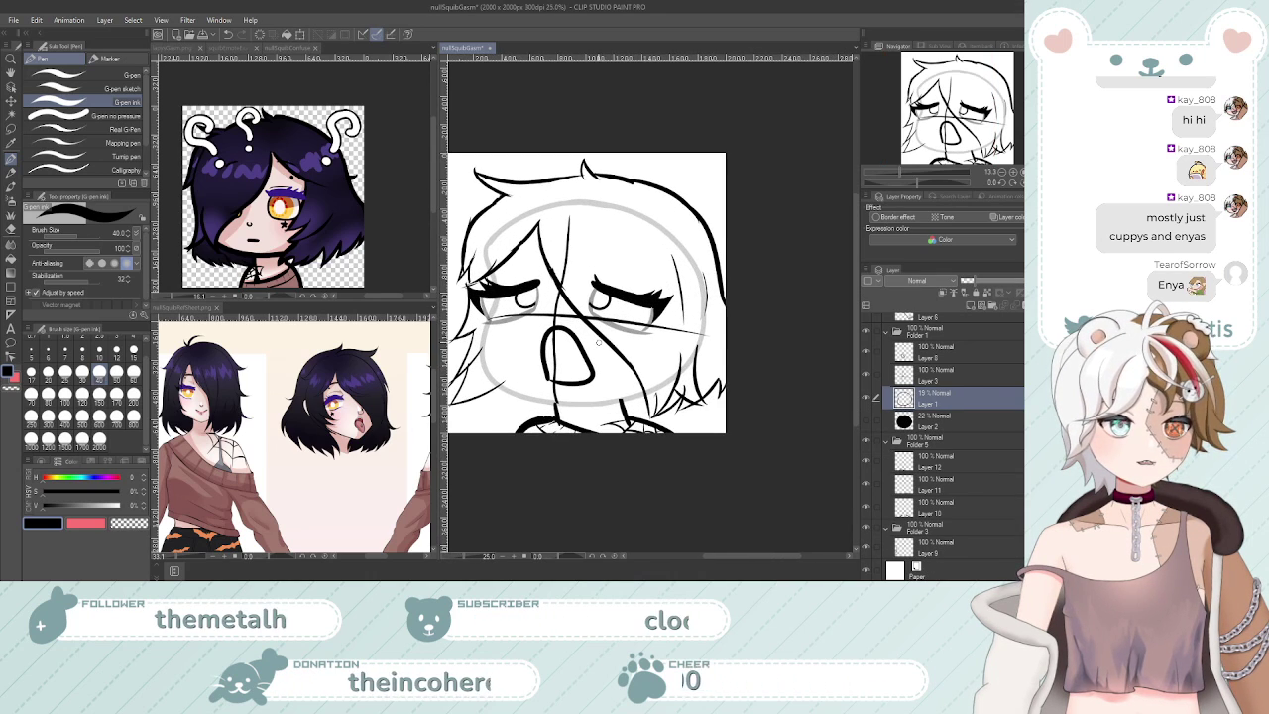
{"action": "left_click", "coordinate": [1008, 280]}
{"action": "left_click_drag", "start_coordinate": [1008, 280], "coordinate": [944, 293]}
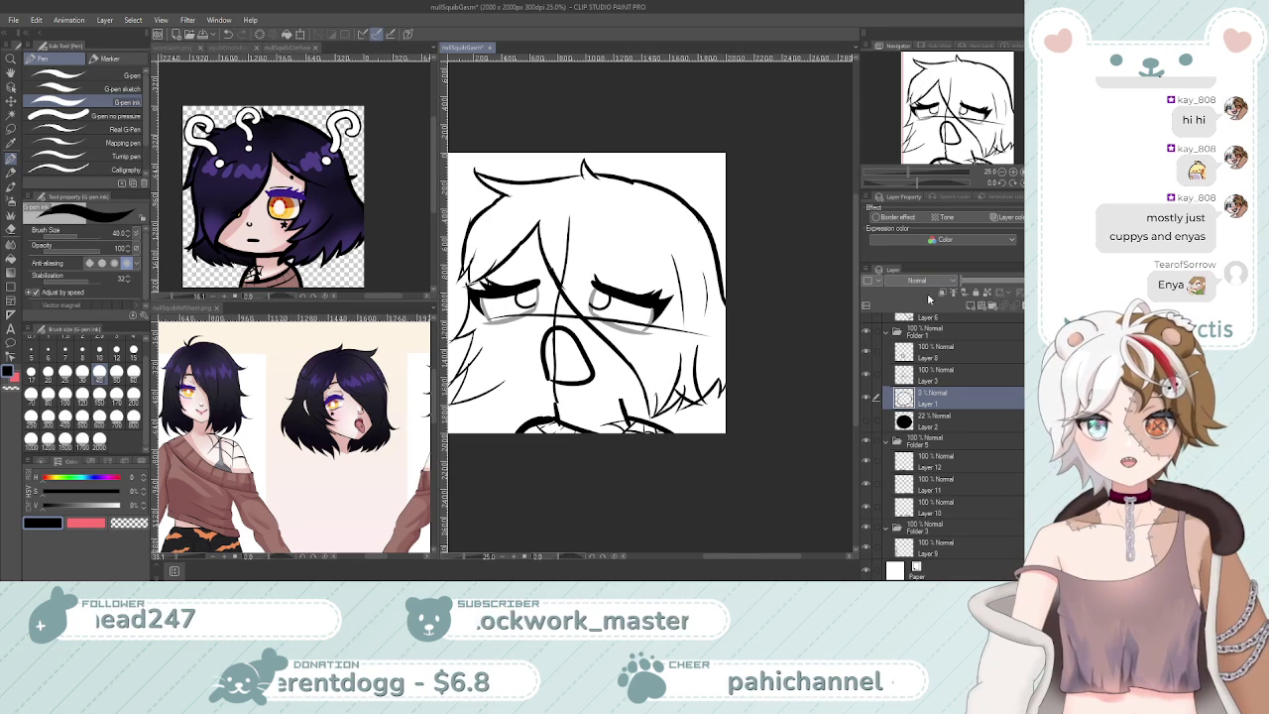
{"action": "left_click", "coordinate": [964, 280]}
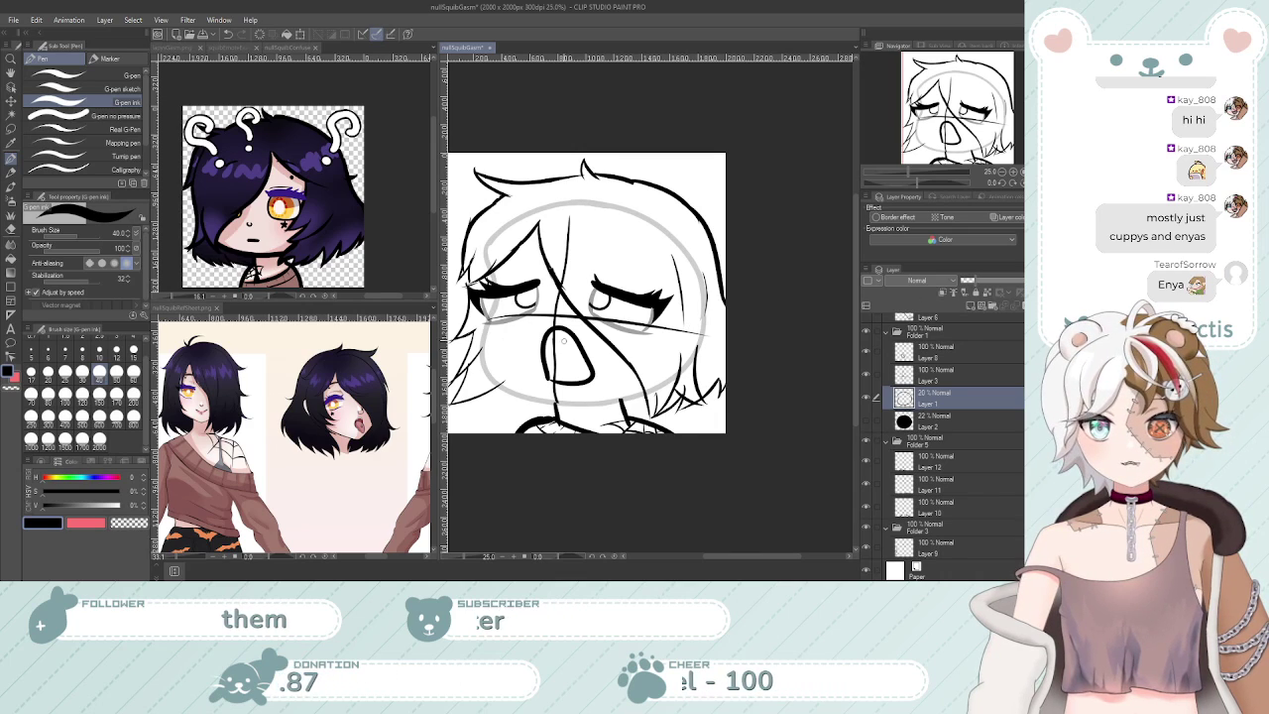
Examine the face sketch against the faint head guide at several zoom levels
{"action": "scroll", "coordinate": [561, 341], "scroll_direction": "up", "scroll_amount": 4}
{"action": "scroll", "coordinate": [608, 238], "scroll_direction": "down", "scroll_amount": 2}
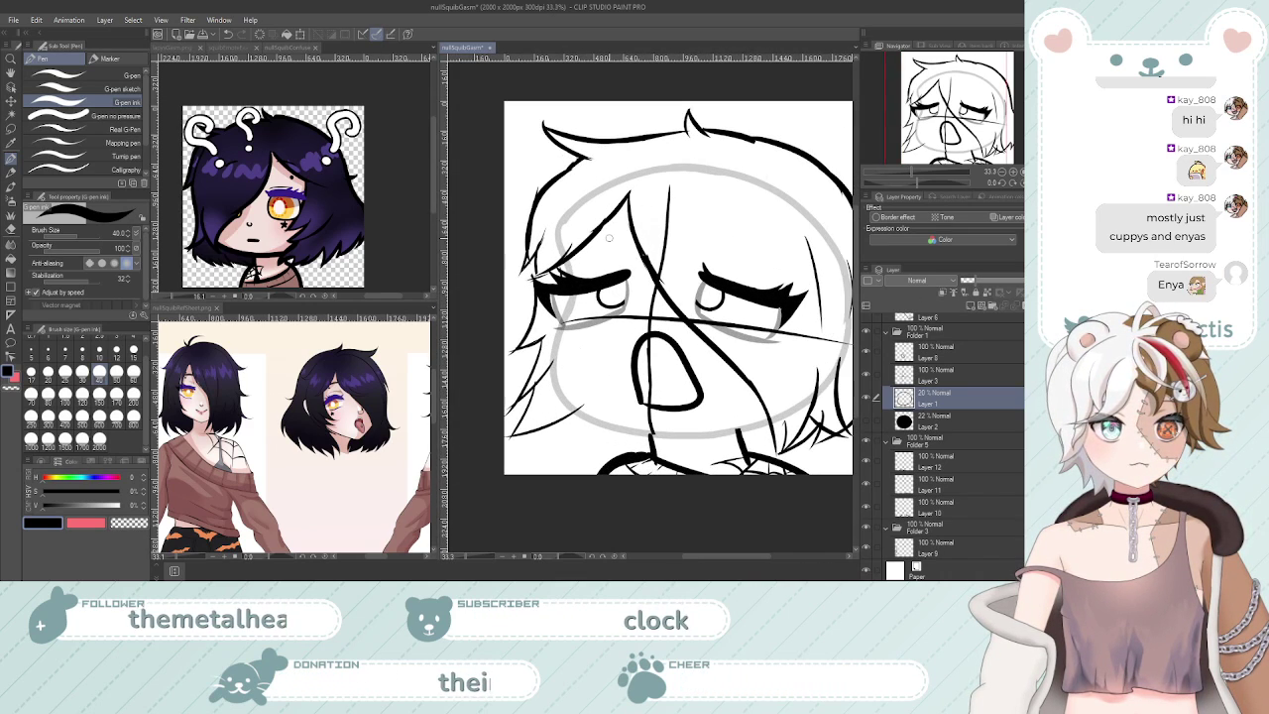
{"action": "scroll", "coordinate": [608, 237], "scroll_direction": "down", "scroll_amount": 3}
{"action": "scroll", "coordinate": [635, 246], "scroll_direction": "up", "scroll_amount": 2}
{"action": "scroll", "coordinate": [635, 248], "scroll_direction": "down", "scroll_amount": 2}
{"action": "scroll", "coordinate": [629, 243], "scroll_direction": "up", "scroll_amount": 2}
{"action": "scroll", "coordinate": [622, 238], "scroll_direction": "down", "scroll_amount": 1}
{"action": "scroll", "coordinate": [615, 230], "scroll_direction": "up", "scroll_amount": 1}
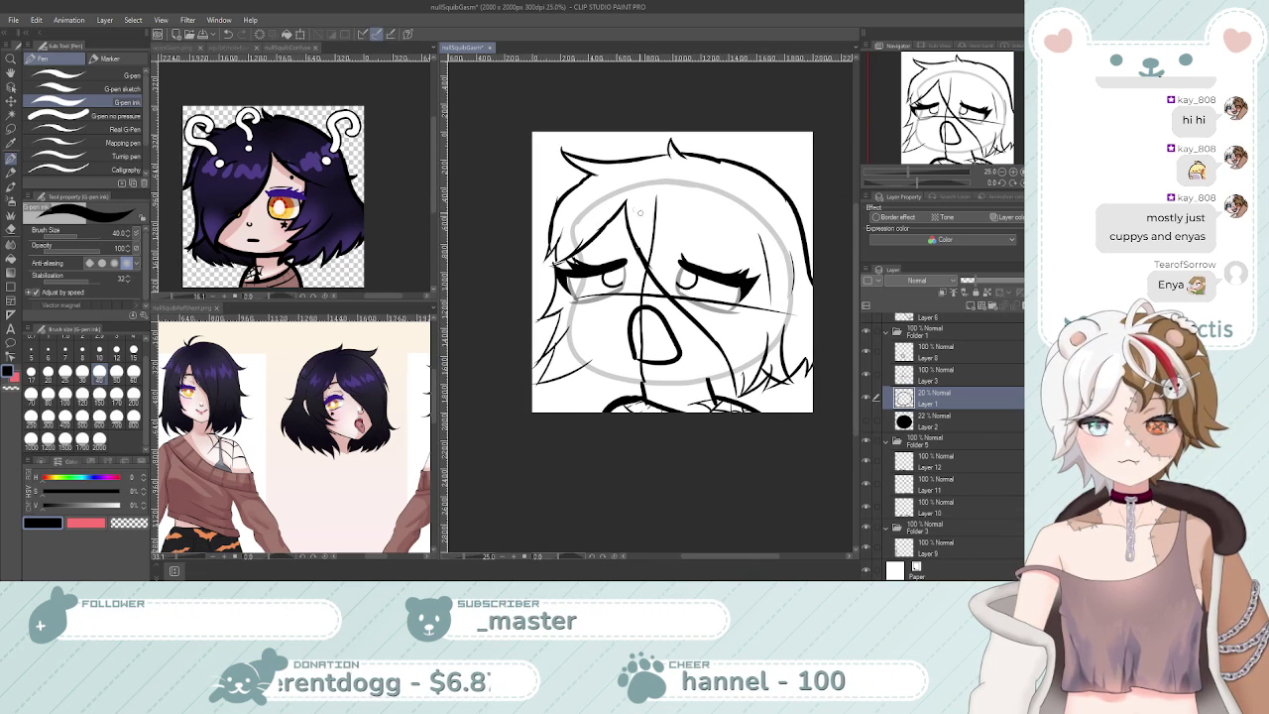
Copy the hair line art on Layer 5 of the coloured chibi portrait and paste it above Layer 6 in the sketch document
{"action": "left_click", "coordinate": [623, 206], "text": "ctrl+shift"}
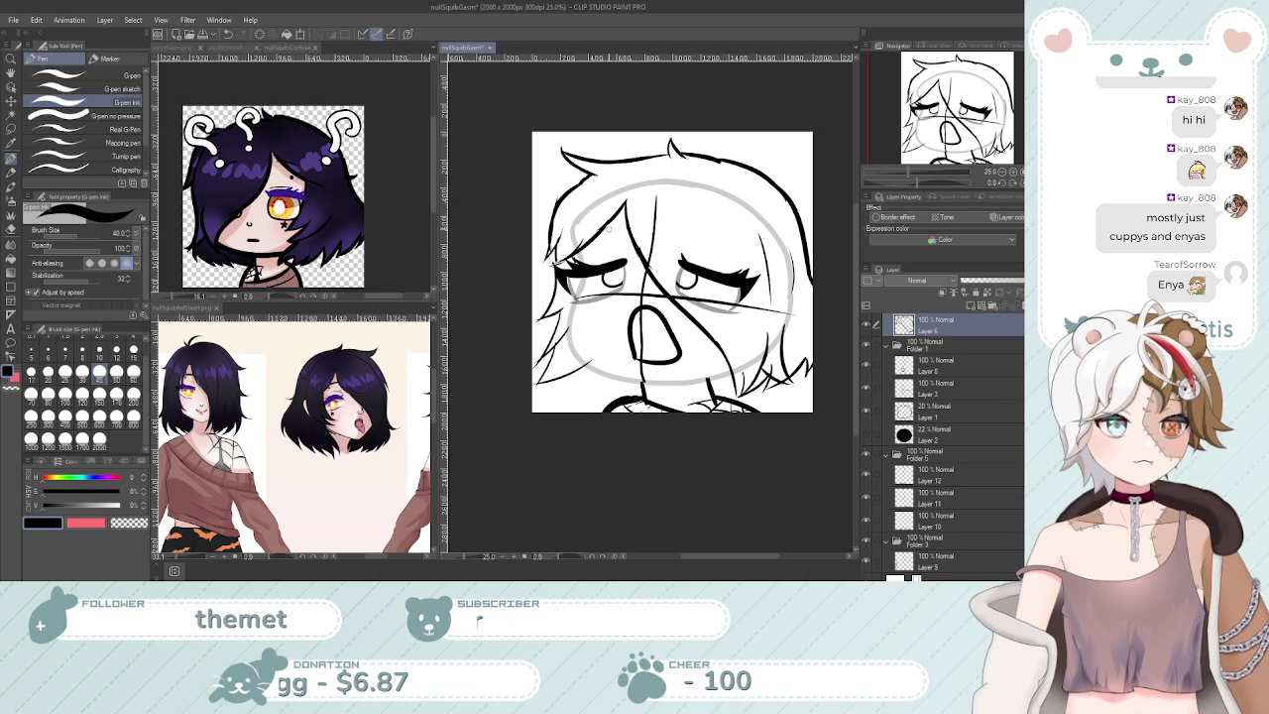
{"action": "left_click", "coordinate": [273, 169]}
{"action": "left_click", "coordinate": [242, 237], "text": "ctrl+shift"}
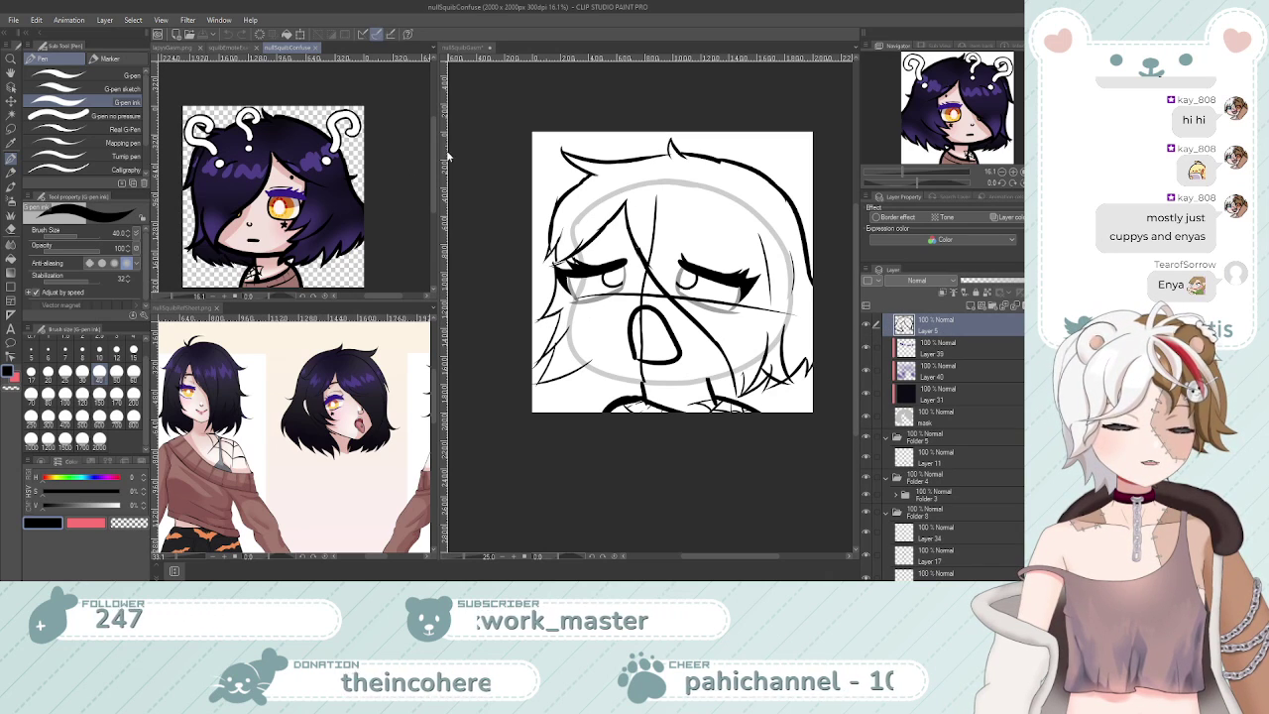
{"action": "left_click", "coordinate": [462, 47]}
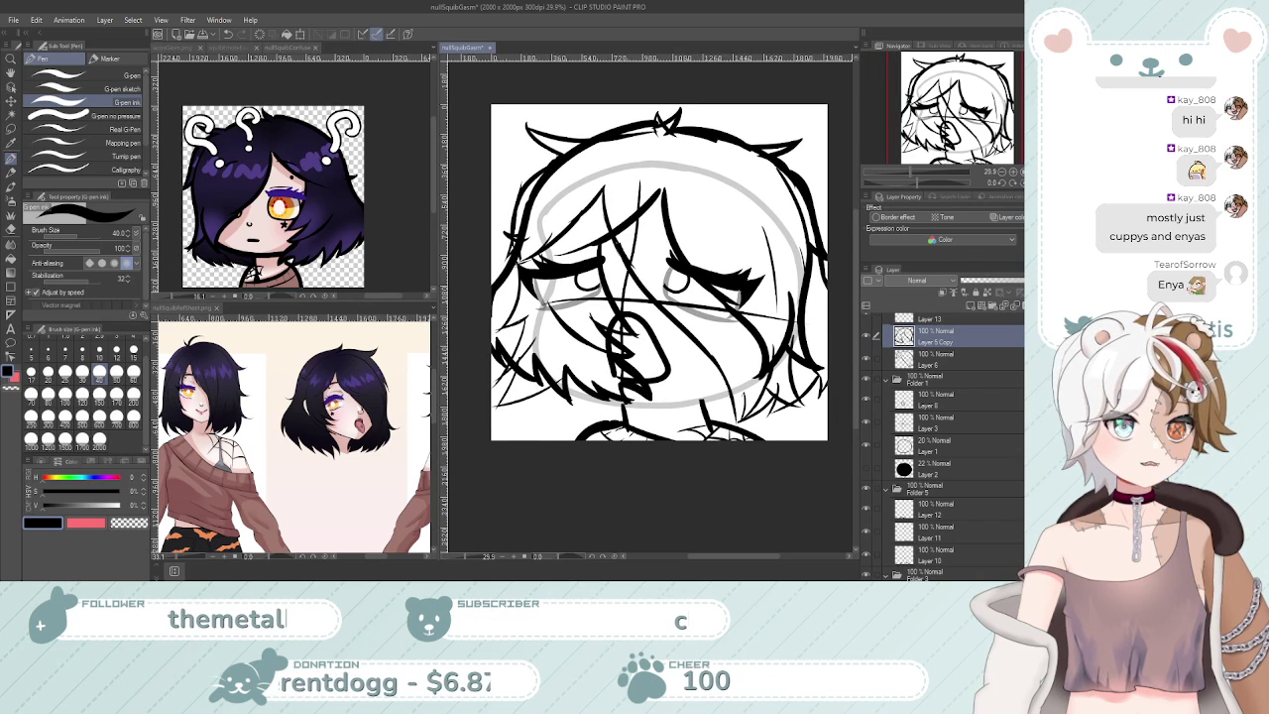
{"action": "left_click", "coordinate": [1035, 183]}
{"action": "left_click", "coordinate": [1043, 306]}
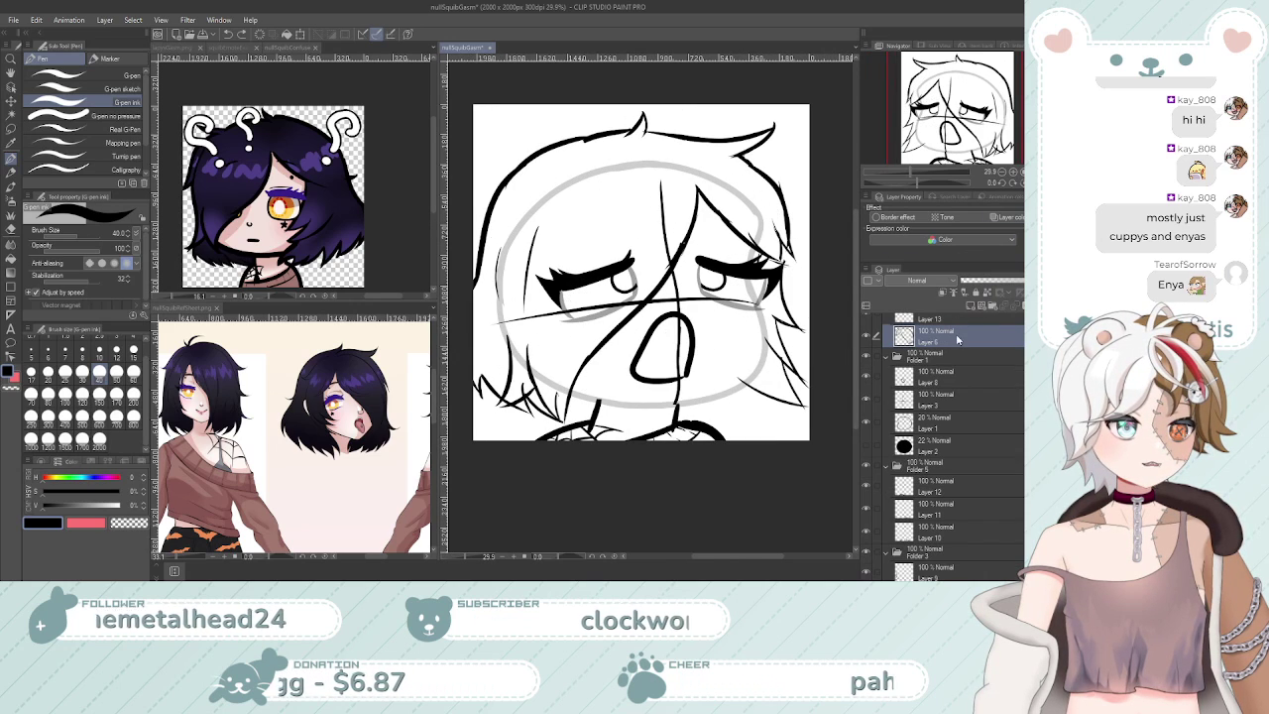
{"action": "key", "text": "ctrl+y"}
{"action": "key", "text": "h"}
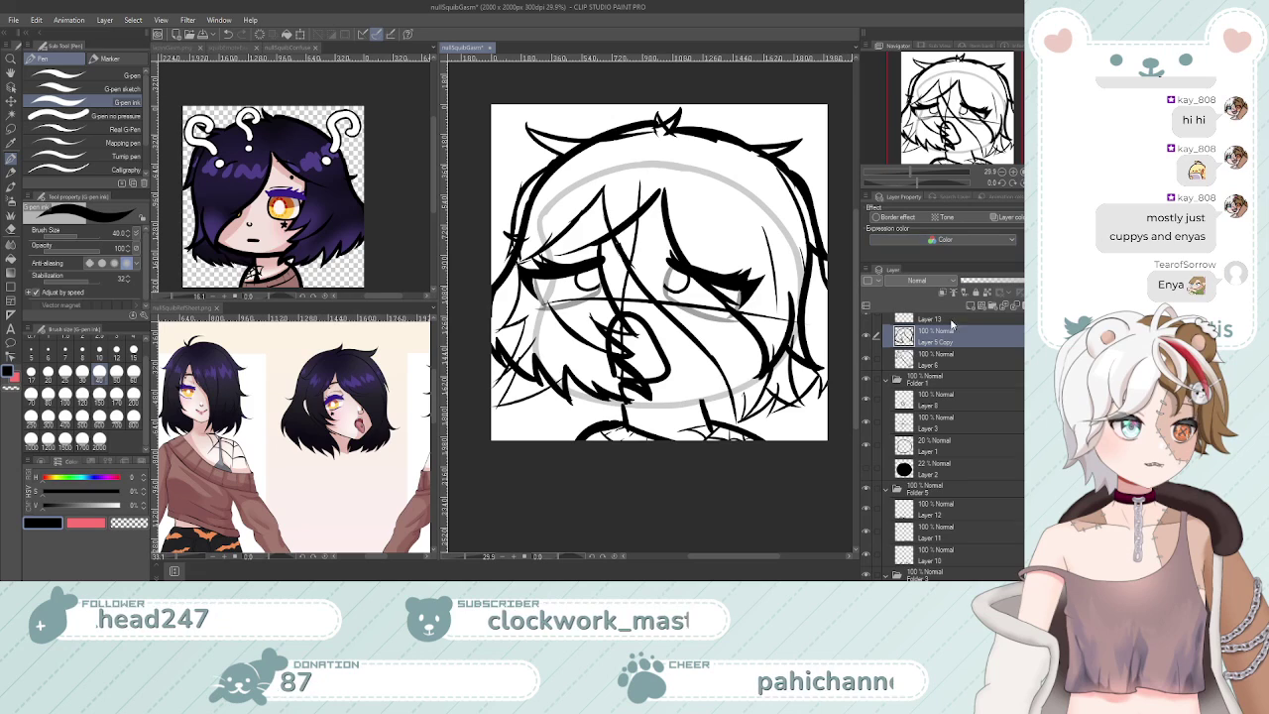
Fade the pasted hair layer, Layer 5 Copy, to 17% opacity and flip it horizontally
{"action": "left_click_drag", "start_coordinate": [1000, 286], "coordinate": [969, 338]}
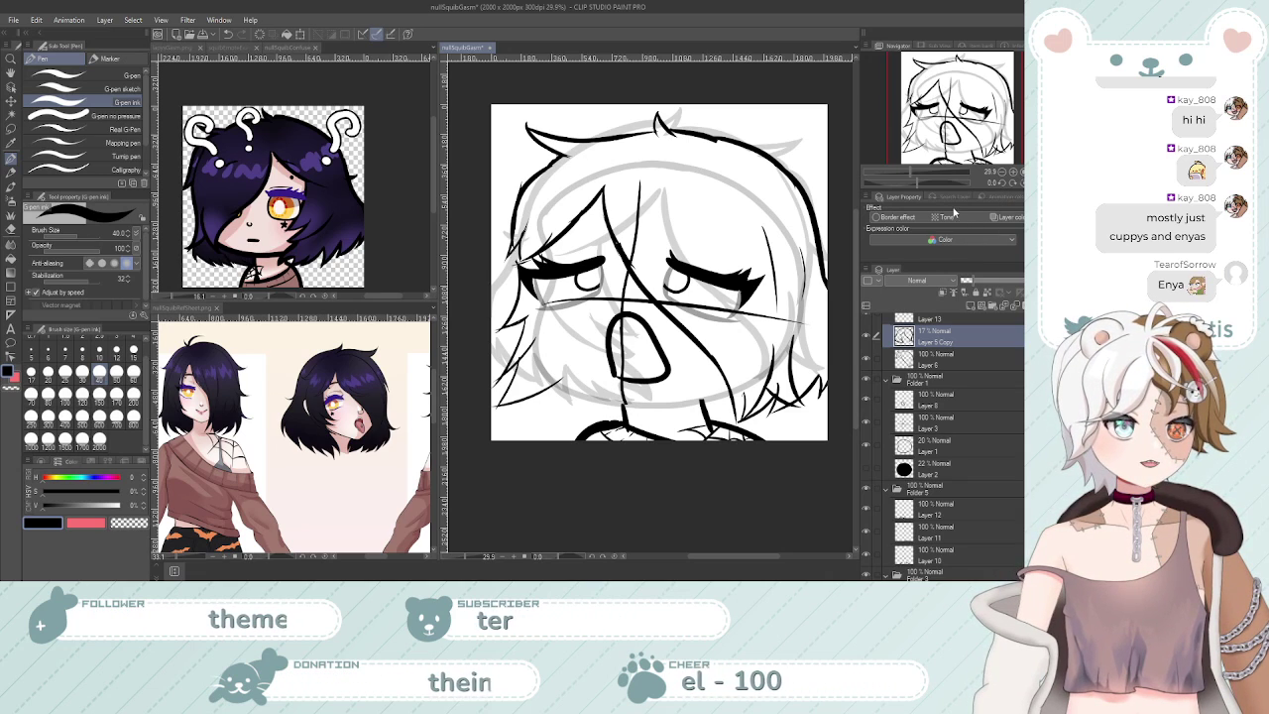
{"action": "left_click", "coordinate": [301, 35]}
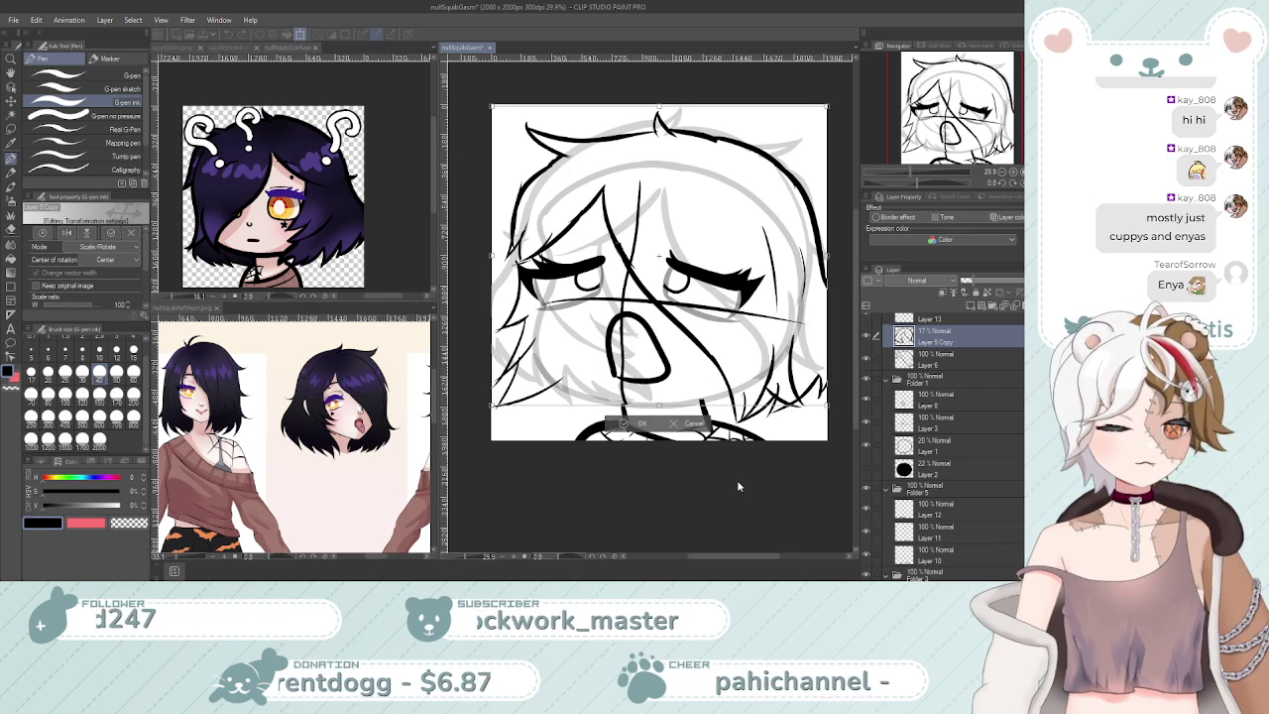
{"action": "key", "text": "h"}
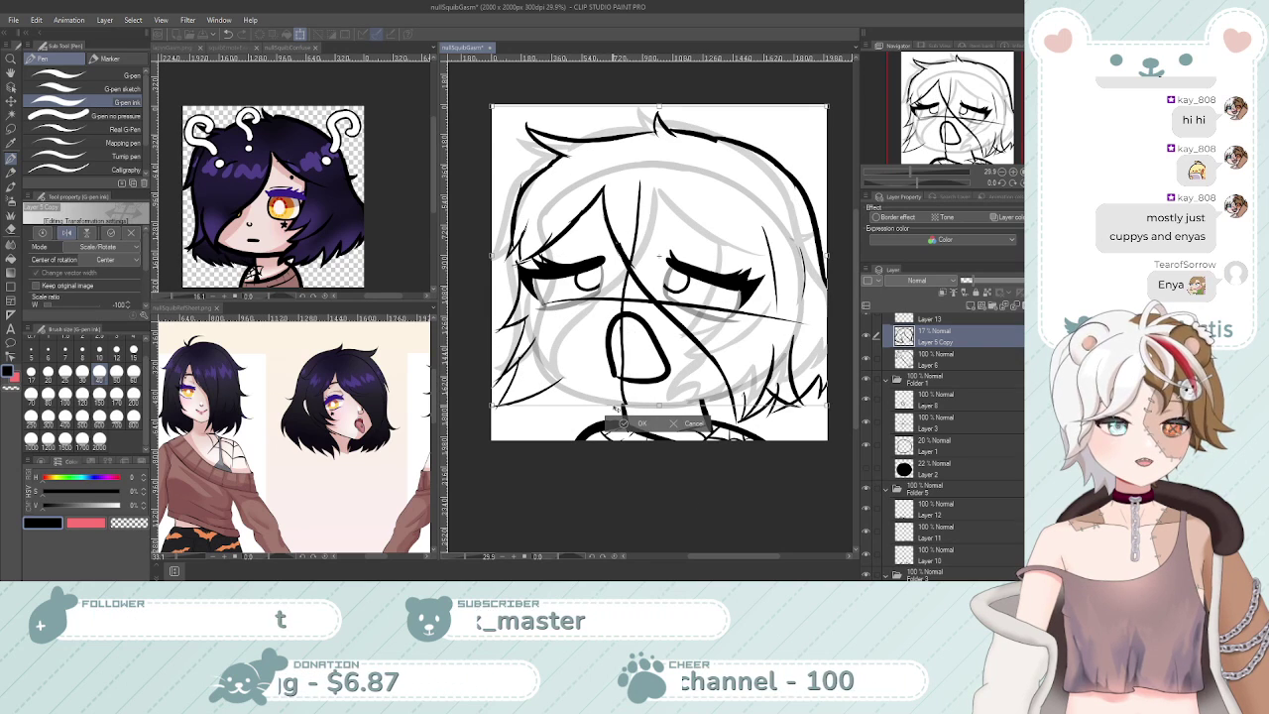
{"action": "left_click", "coordinate": [624, 425]}
{"action": "scroll", "coordinate": [603, 315], "scroll_direction": "up", "scroll_amount": 1}
{"action": "scroll", "coordinate": [603, 315], "scroll_direction": "down", "scroll_amount": 1}
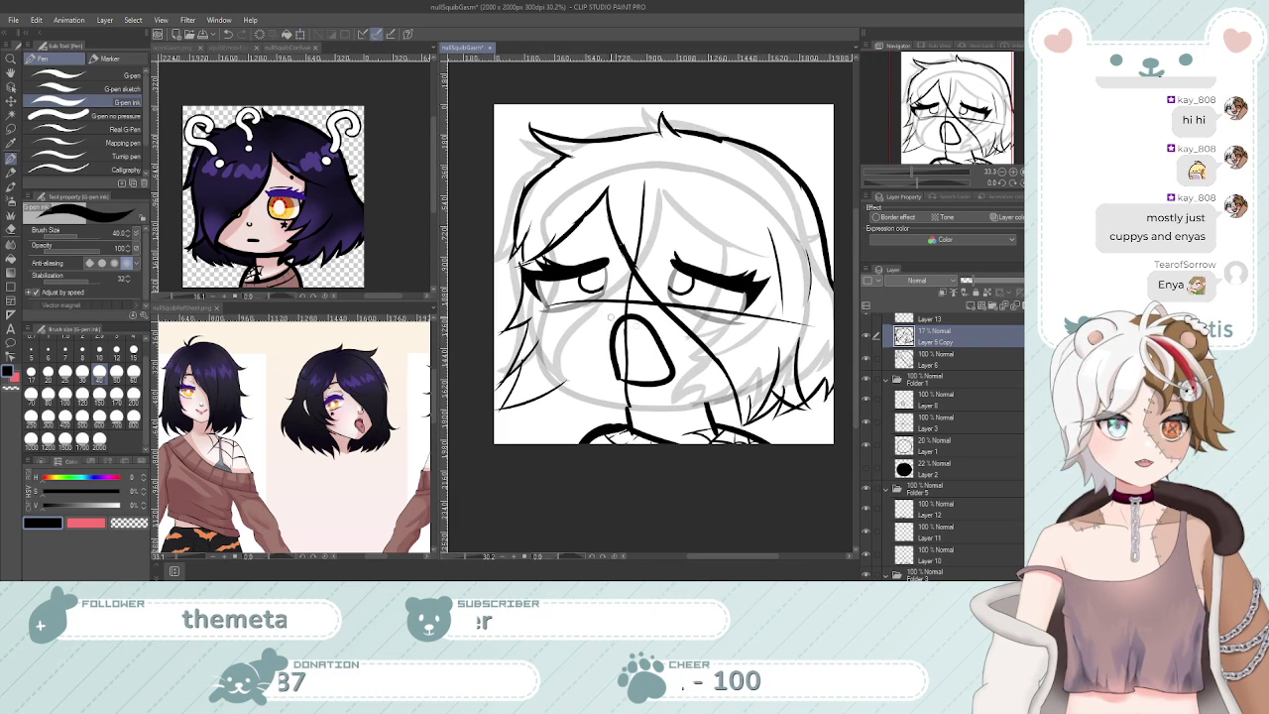
Raise the opacity of Layer 5 Copy to 34% and move Layer 6 above it in the layer order
{"action": "mouse_move", "coordinate": [979, 280]}
{"action": "left_mouse_down"}
{"action": "mouse_move", "coordinate": [1011, 283]}
{"action": "mouse_move", "coordinate": [980, 295]}
{"action": "left_mouse_up"}
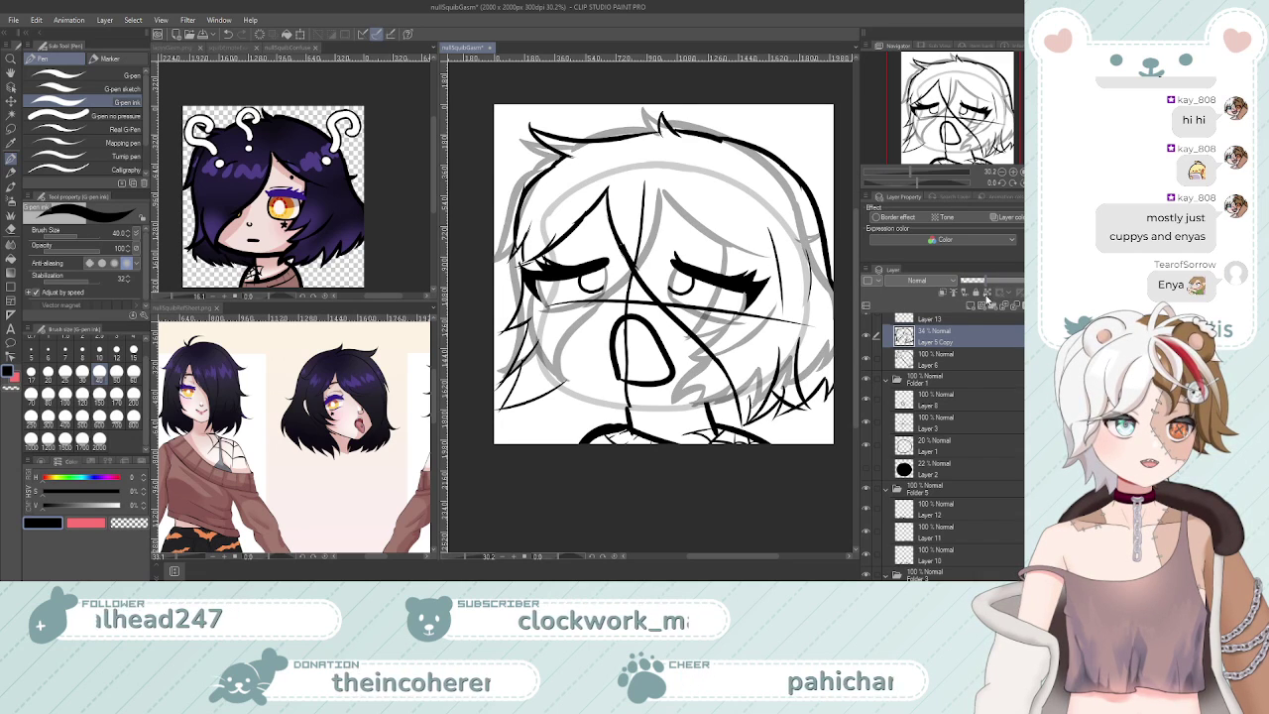
{"action": "scroll", "coordinate": [934, 346], "scroll_direction": "up", "scroll_amount": 2}
{"action": "mouse_move", "coordinate": [906, 454]}
{"action": "left_mouse_down"}
{"action": "mouse_move", "coordinate": [926, 451]}
{"action": "mouse_move", "coordinate": [914, 430]}
{"action": "left_mouse_up"}
{"action": "left_click", "coordinate": [868, 426]}
{"action": "left_click", "coordinate": [867, 426]}
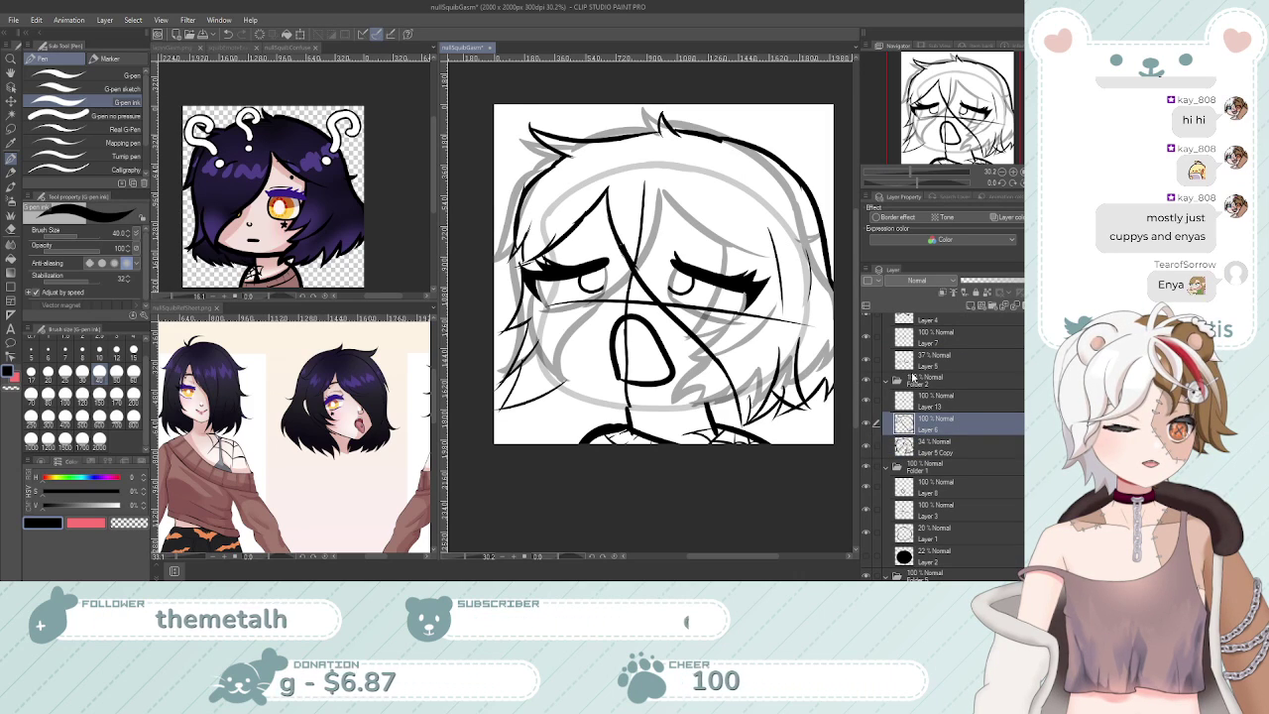
Hide the eyes in Folder 4 and the mouth on Layer 8 so only the hair and head guides show
{"action": "scroll", "coordinate": [875, 446], "scroll_direction": "down", "scroll_amount": 2}
{"action": "left_click", "coordinate": [867, 366]}
{"action": "left_click", "coordinate": [867, 367]}
{"action": "scroll", "coordinate": [867, 362], "scroll_direction": "up", "scroll_amount": 2}
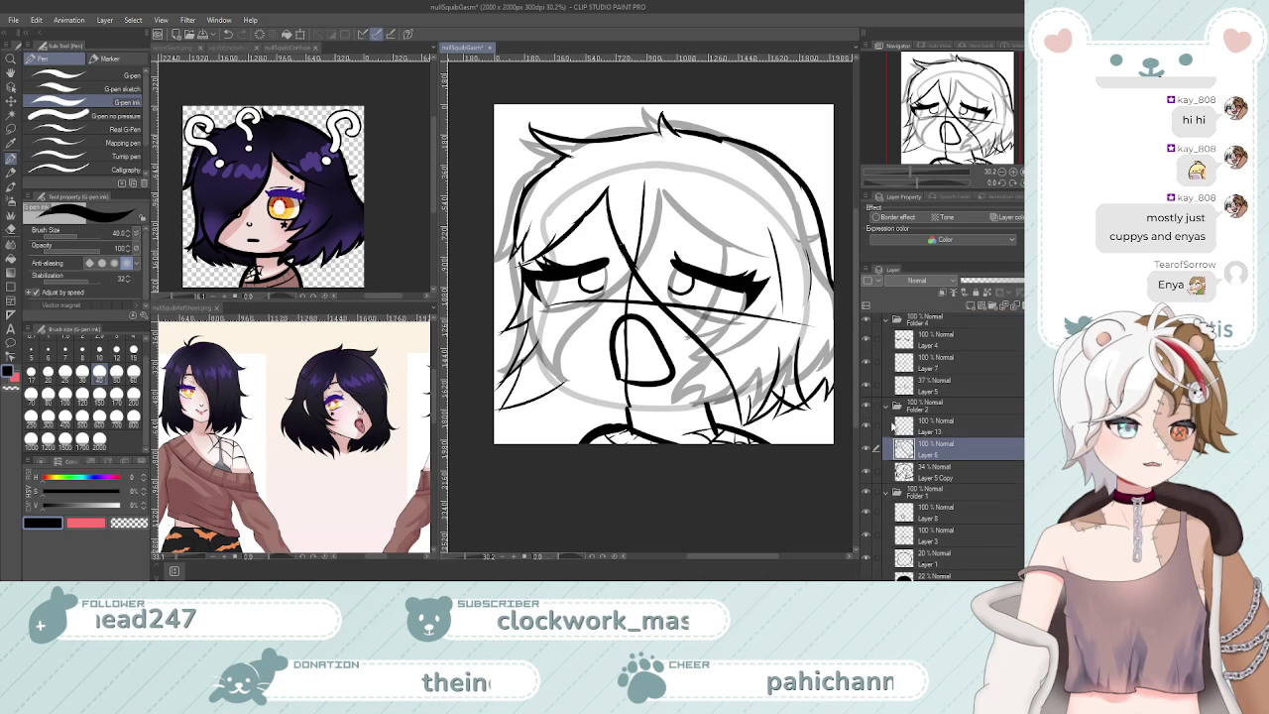
{"action": "left_click", "coordinate": [867, 324]}
{"action": "scroll", "coordinate": [682, 349], "scroll_direction": "down", "scroll_amount": 5}
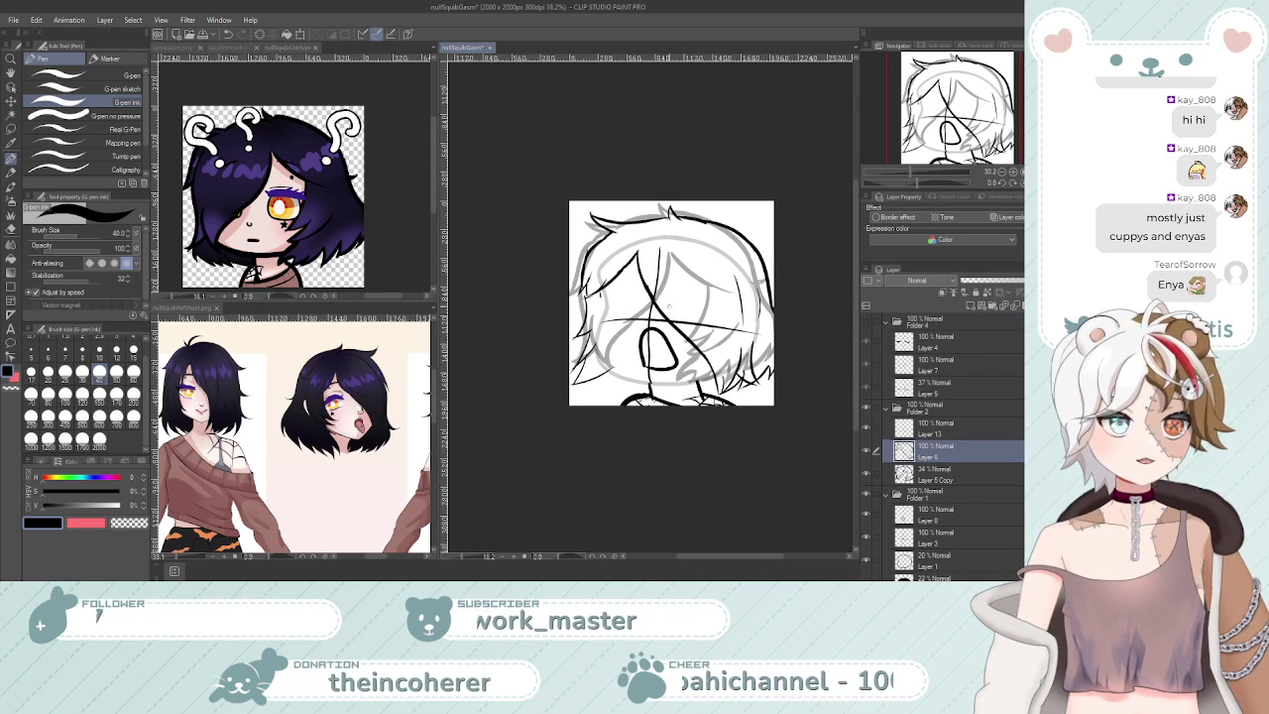
{"action": "scroll", "coordinate": [672, 305], "scroll_direction": "up", "scroll_amount": 4}
{"action": "scroll", "coordinate": [958, 395], "scroll_direction": "down", "scroll_amount": 1}
{"action": "scroll", "coordinate": [958, 394], "scroll_direction": "down", "scroll_amount": 3}
{"action": "left_click", "coordinate": [866, 385]}
{"action": "scroll", "coordinate": [691, 345], "scroll_direction": "up", "scroll_amount": 1}
{"action": "scroll", "coordinate": [672, 333], "scroll_direction": "down", "scroll_amount": 2}
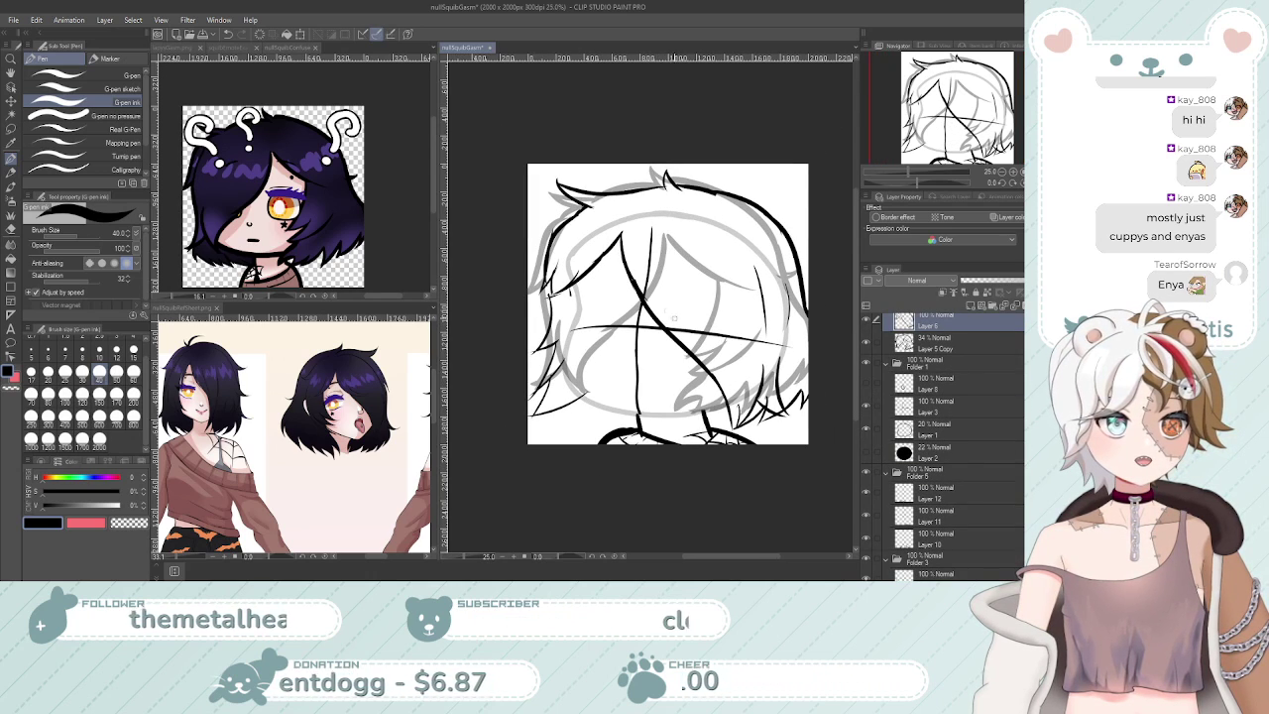
Set the opacity of Layer 5 Copy to 21% and make Layer 6 the active layer
{"action": "scroll", "coordinate": [660, 310], "scroll_direction": "up", "scroll_amount": 4}
{"action": "scroll", "coordinate": [694, 337], "scroll_direction": "down", "scroll_amount": 1}
{"action": "scroll", "coordinate": [976, 385], "scroll_direction": "up", "scroll_amount": 2}
{"action": "scroll", "coordinate": [976, 380], "scroll_direction": "up", "scroll_amount": 2}
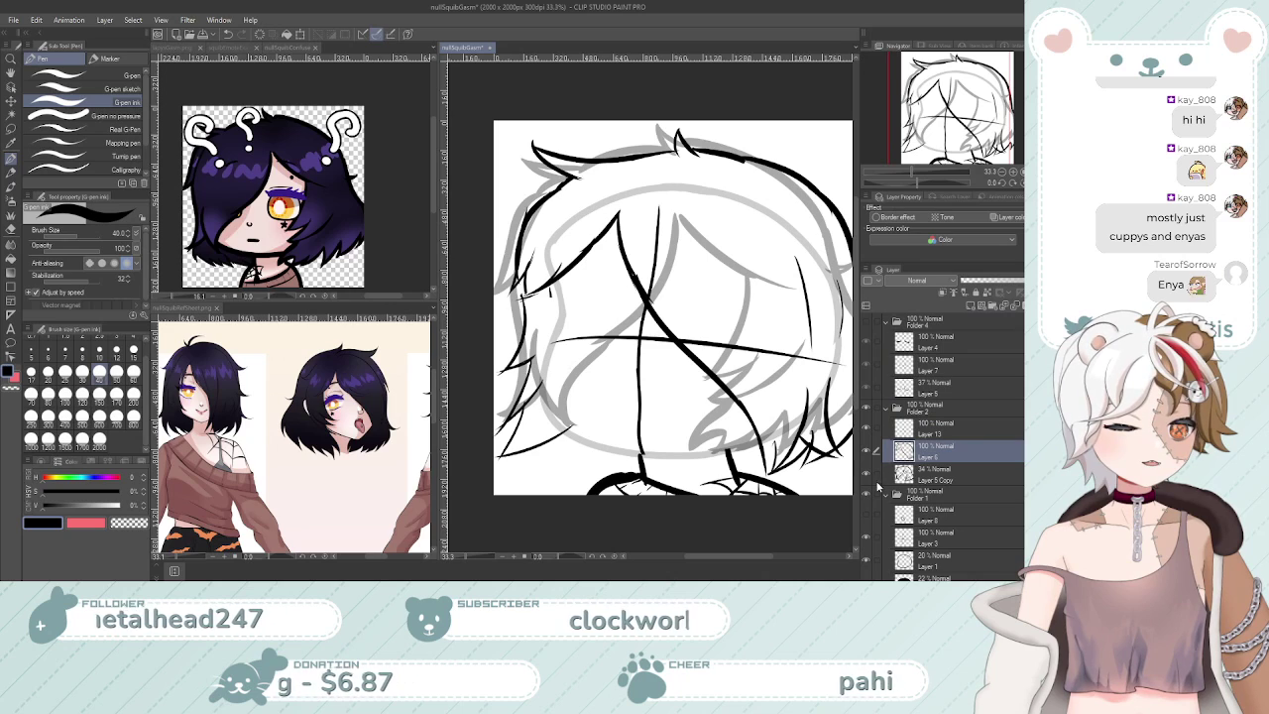
{"action": "left_click", "coordinate": [938, 475]}
{"action": "left_click", "coordinate": [977, 282]}
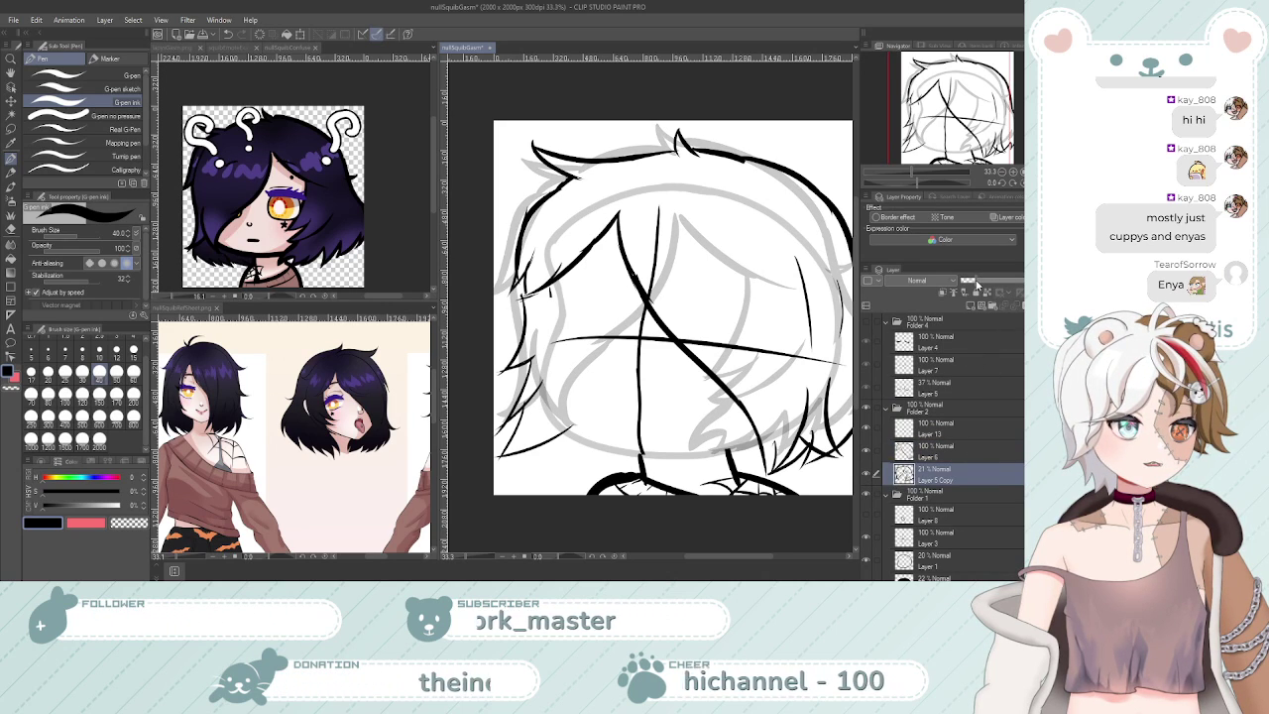
{"action": "key", "text": "ctrl+minus"}
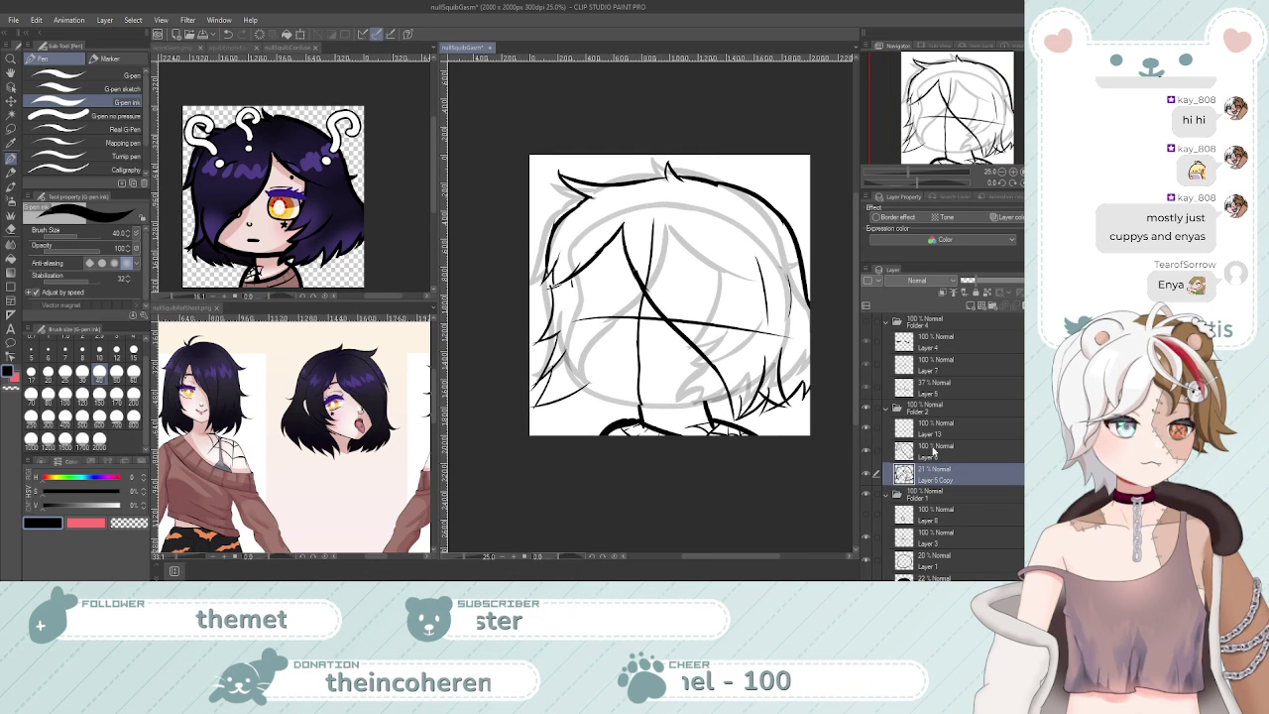
{"action": "left_click", "coordinate": [932, 451]}
{"action": "left_click_drag", "start_coordinate": [653, 177], "coordinate": [679, 316]}
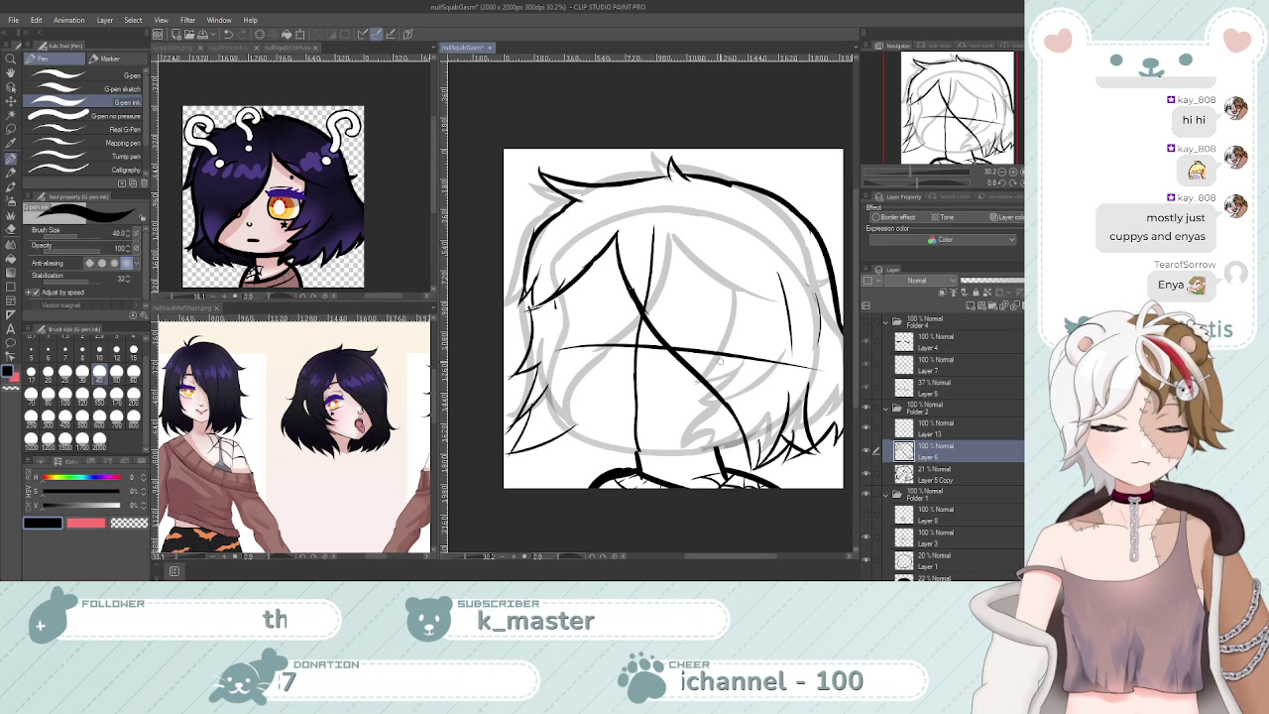
Find and copy Layer 12, the back-hair line art in Folder 6 of the coloured portrait with question marks
{"action": "left_click", "coordinate": [208, 250]}
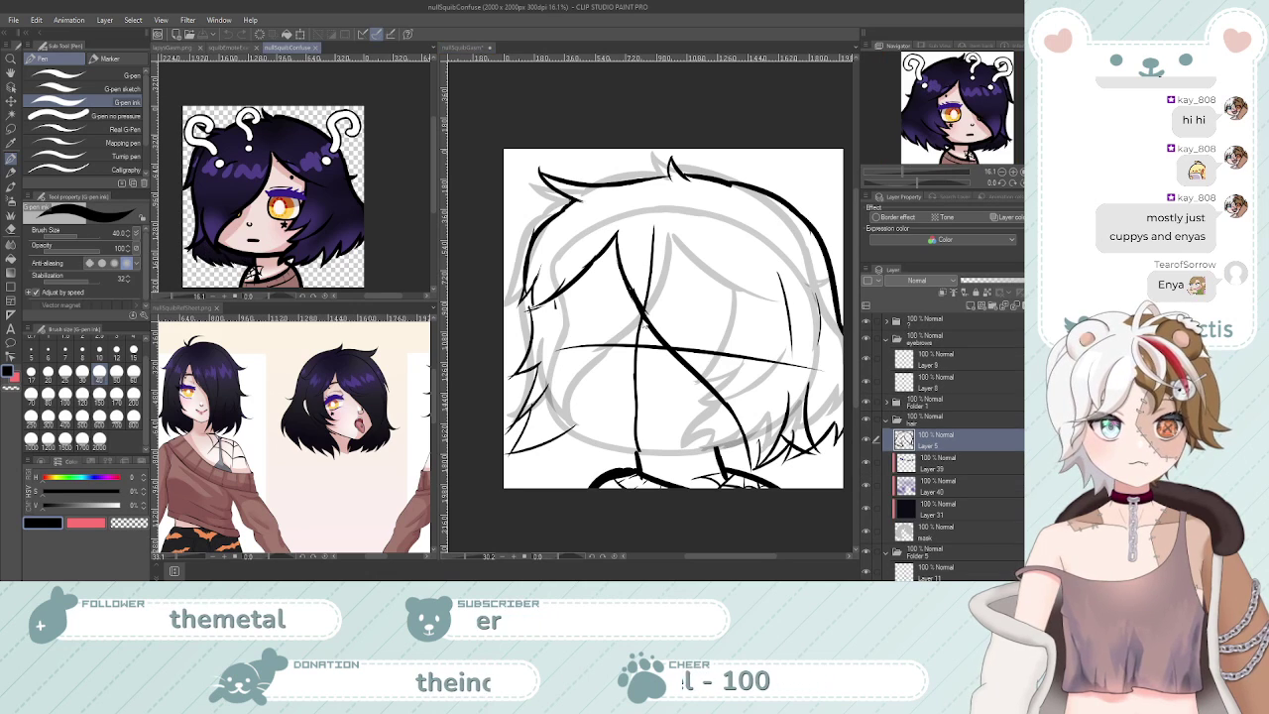
{"action": "scroll", "coordinate": [921, 400], "scroll_direction": "down", "scroll_amount": 2}
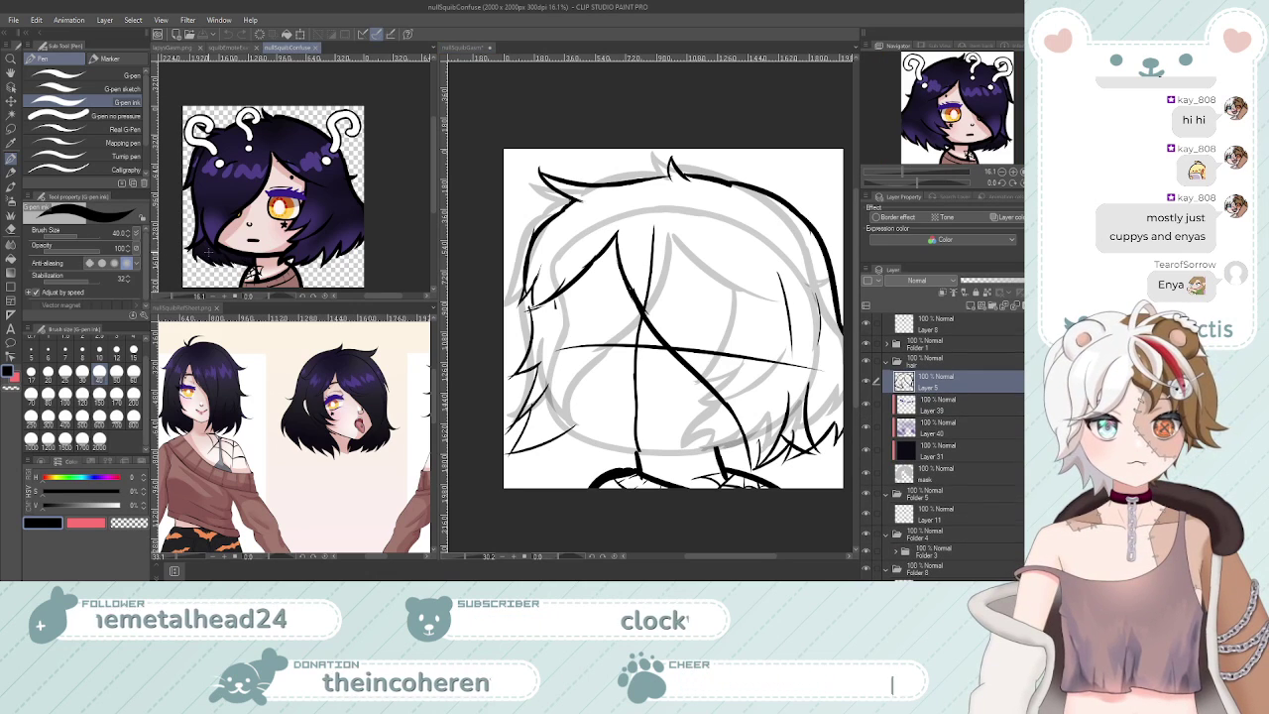
{"action": "left_click", "coordinate": [337, 238], "text": "ctrl+shift"}
{"action": "scroll", "coordinate": [909, 480], "scroll_direction": "down", "scroll_amount": 2}
{"action": "left_click", "coordinate": [909, 478]}
{"action": "left_click", "coordinate": [910, 501]}
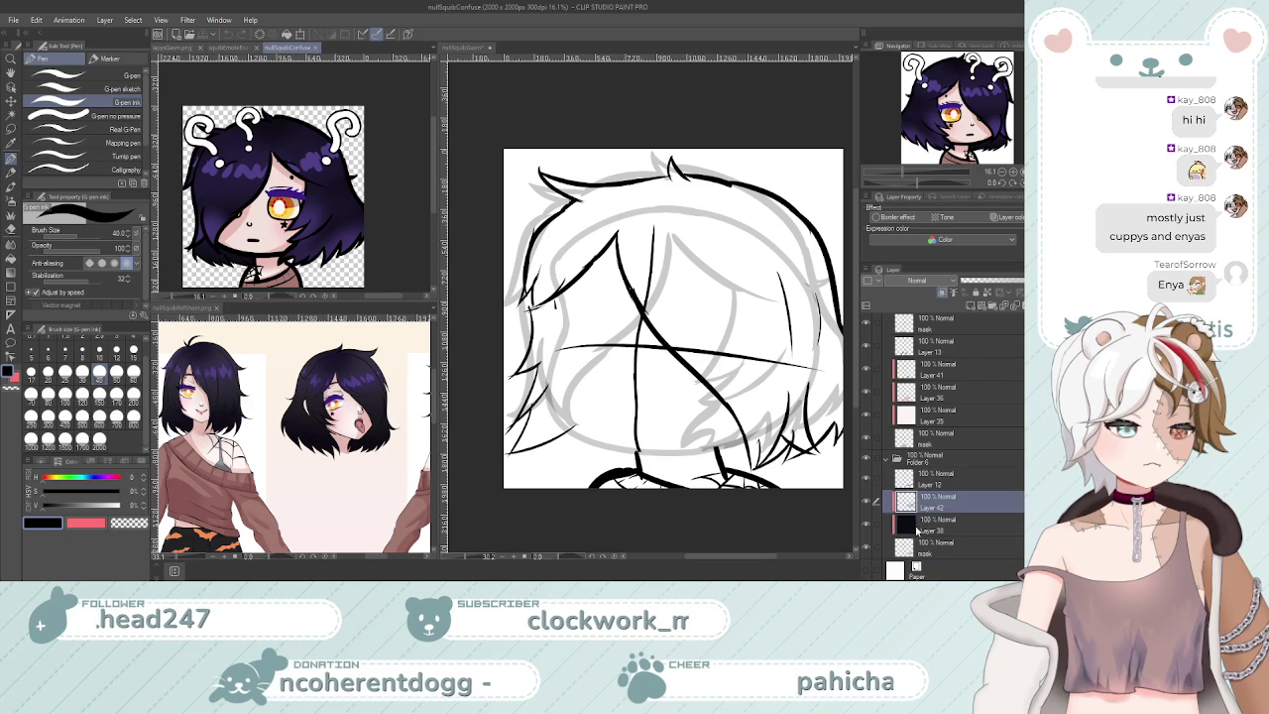
{"action": "left_click", "coordinate": [911, 524]}
{"action": "left_click", "coordinate": [913, 551]}
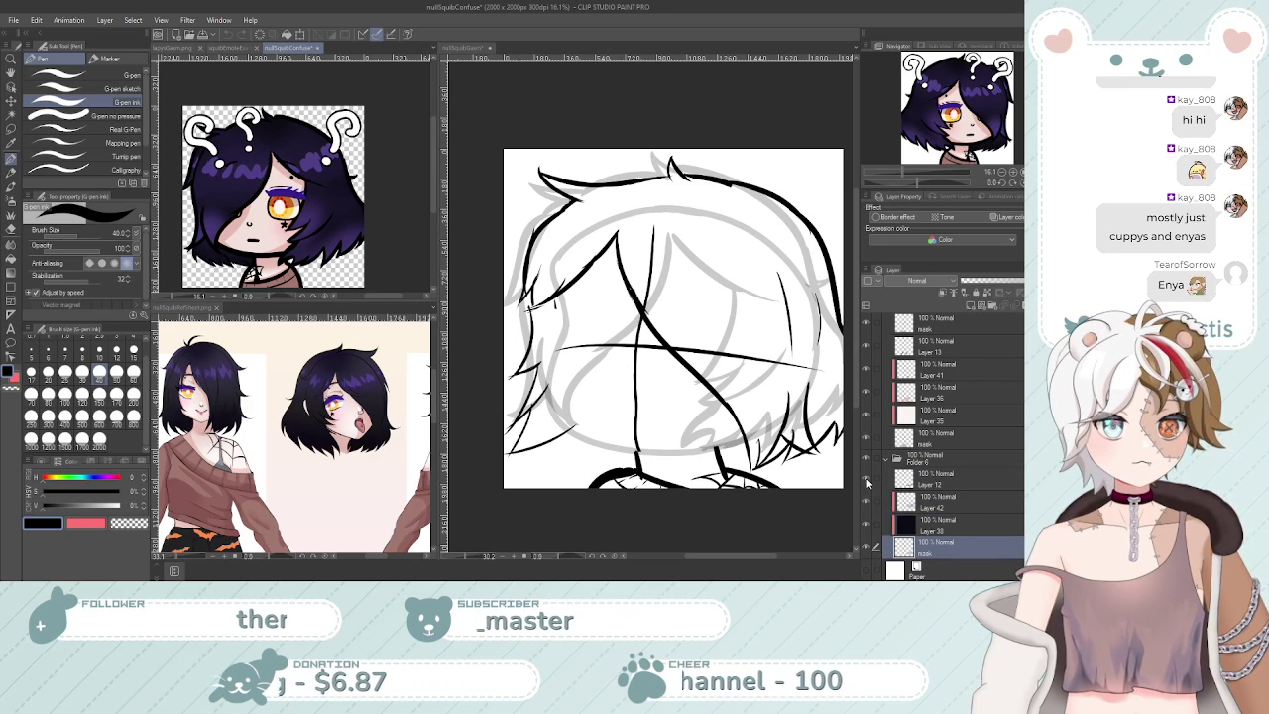
{"action": "left_click", "coordinate": [944, 482]}
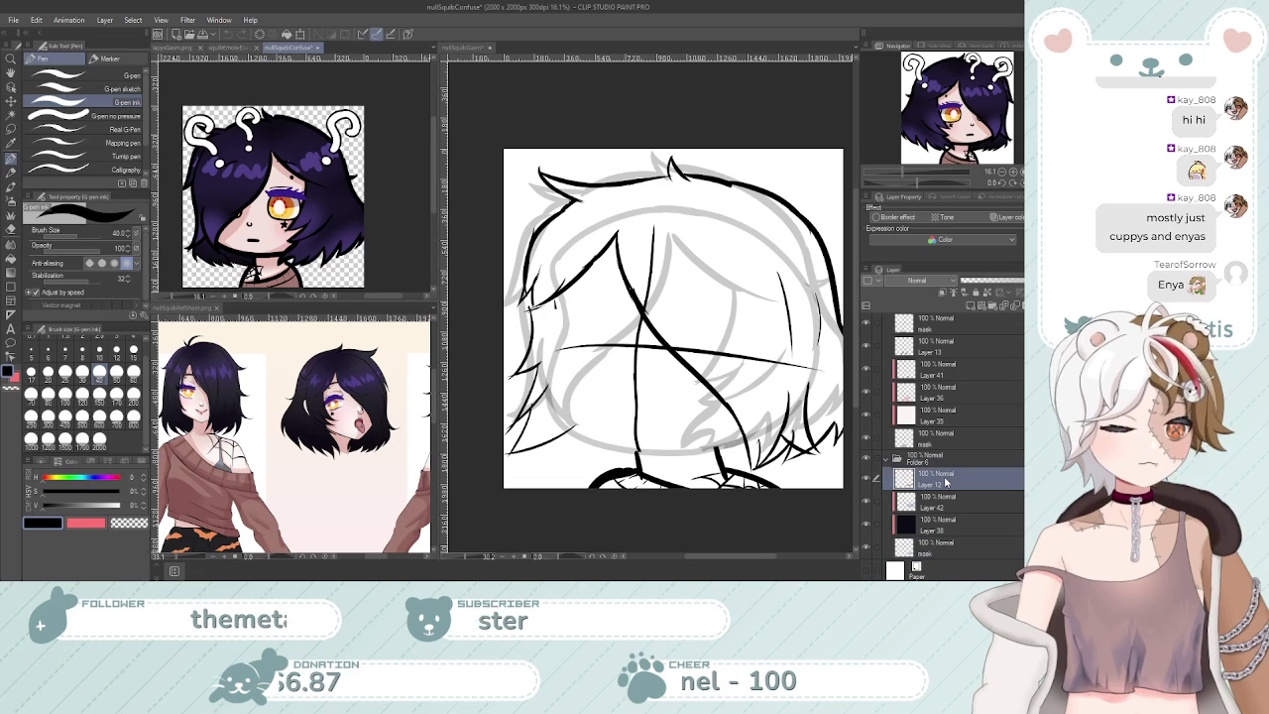
Paste the copied back-hair line art into the gasping-face sketch and move it directly below Layer 5 Copy
{"action": "left_click", "coordinate": [464, 47]}
{"action": "scroll", "coordinate": [941, 415], "scroll_direction": "down", "scroll_amount": 1}
{"action": "key", "text": "ctrl+v"}
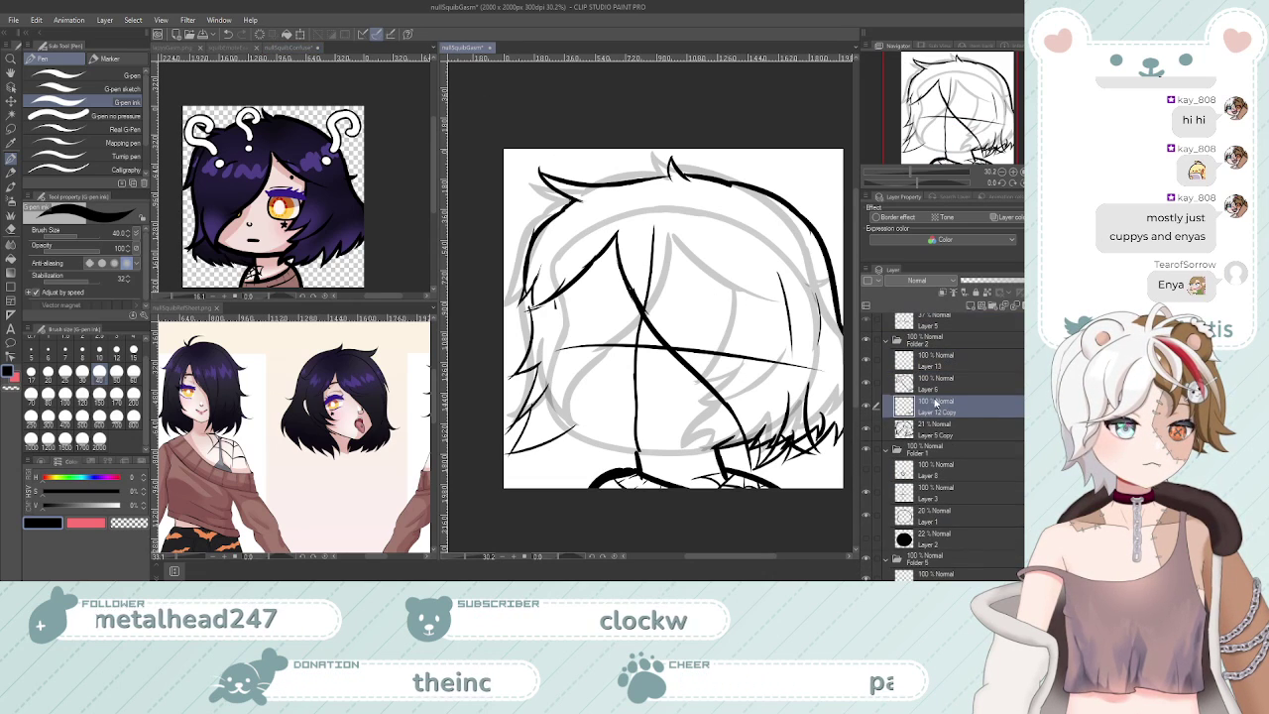
{"action": "left_click_drag", "start_coordinate": [919, 433], "coordinate": [919, 434]}
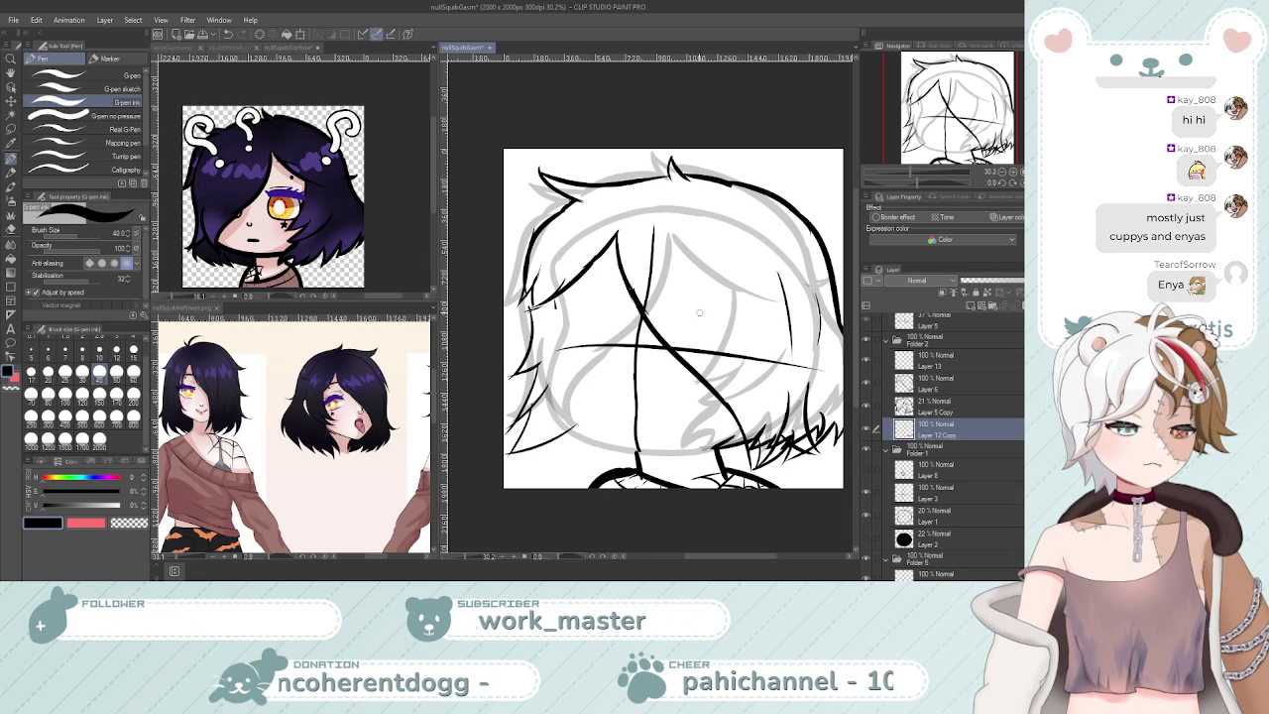
Flip Layer 12 Copy horizontally and move it to the lower-left ends of the hair sketch
{"action": "key", "text": "ctrl+t"}
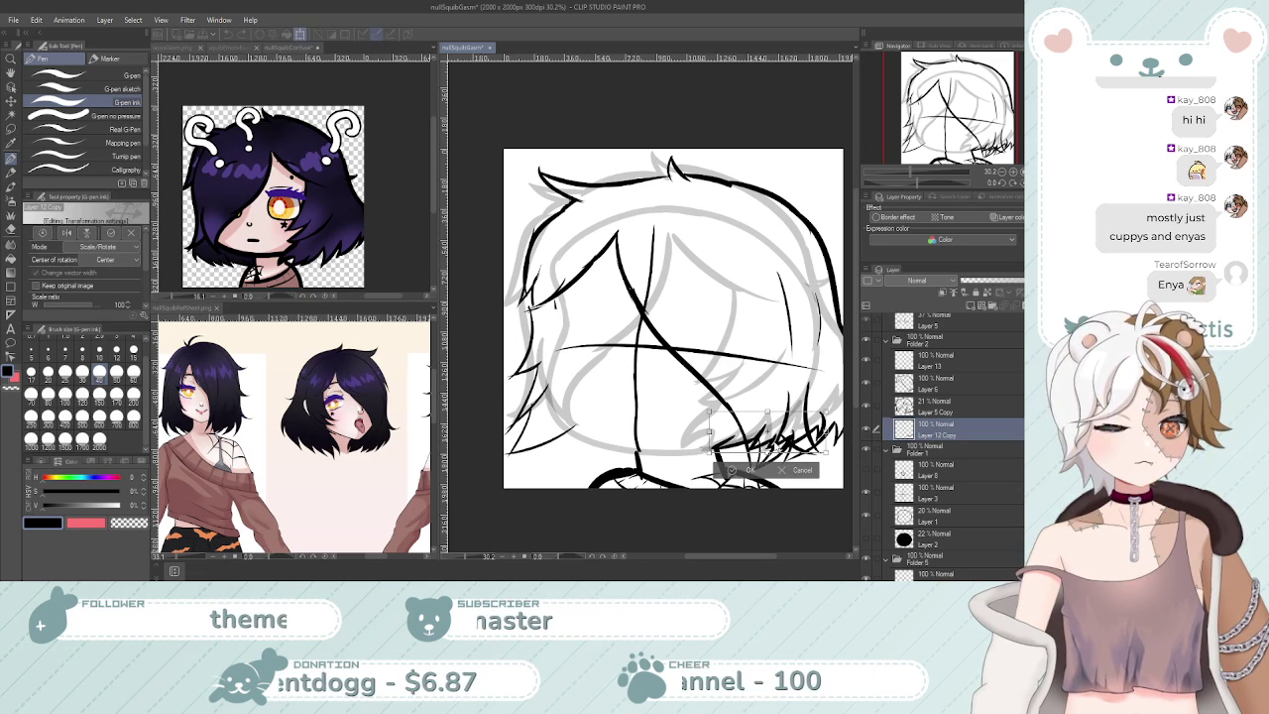
{"action": "key", "text": "h"}
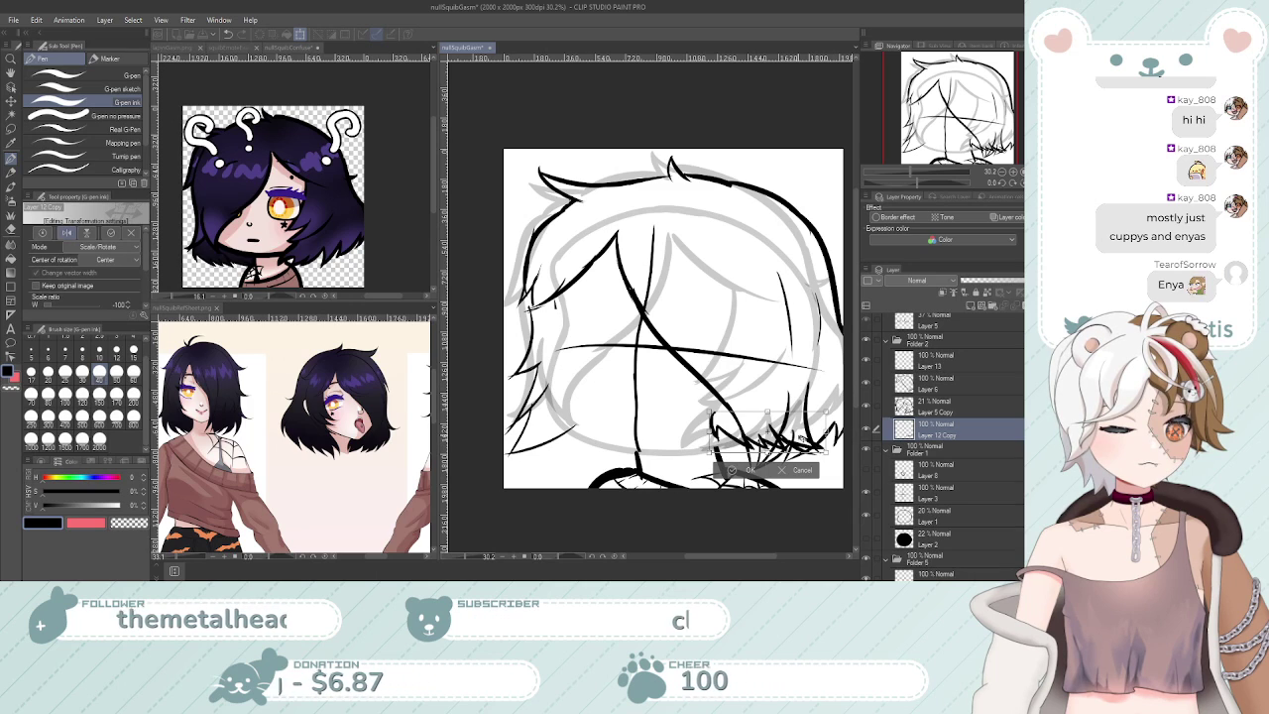
{"action": "left_click_drag", "start_coordinate": [808, 448], "coordinate": [617, 443]}
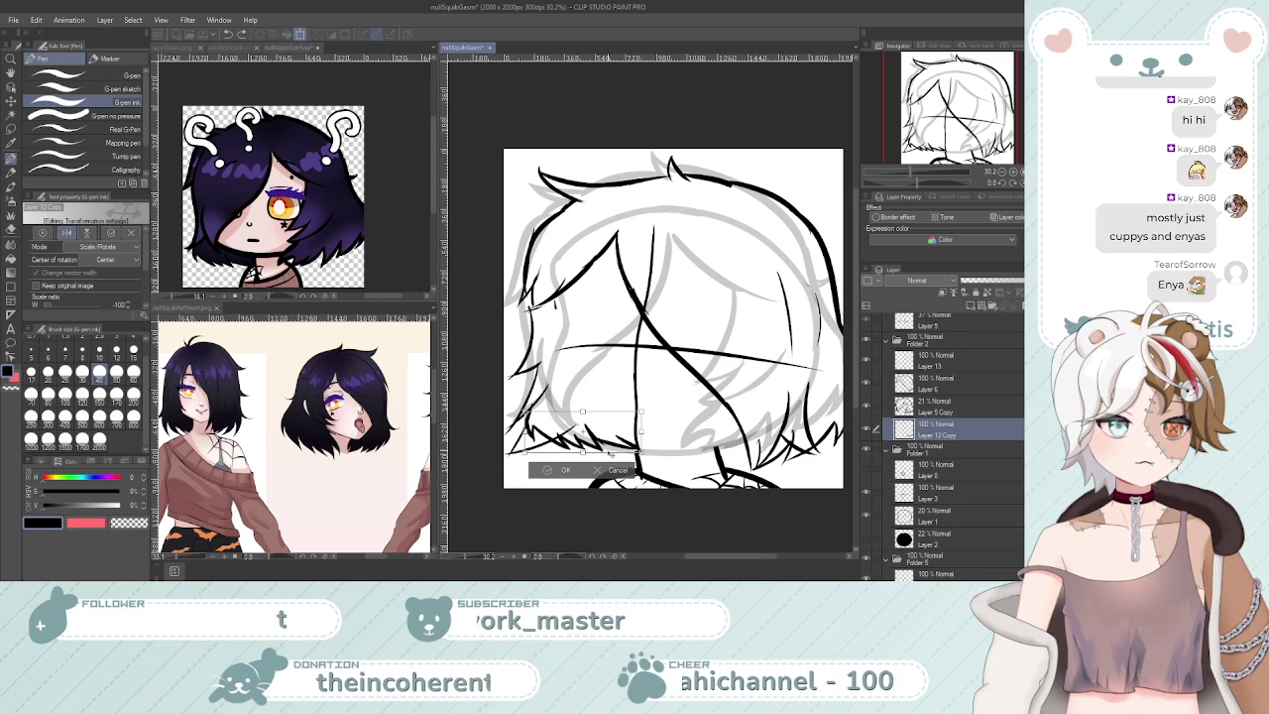
{"action": "left_click_drag", "start_coordinate": [612, 442], "coordinate": [608, 442]}
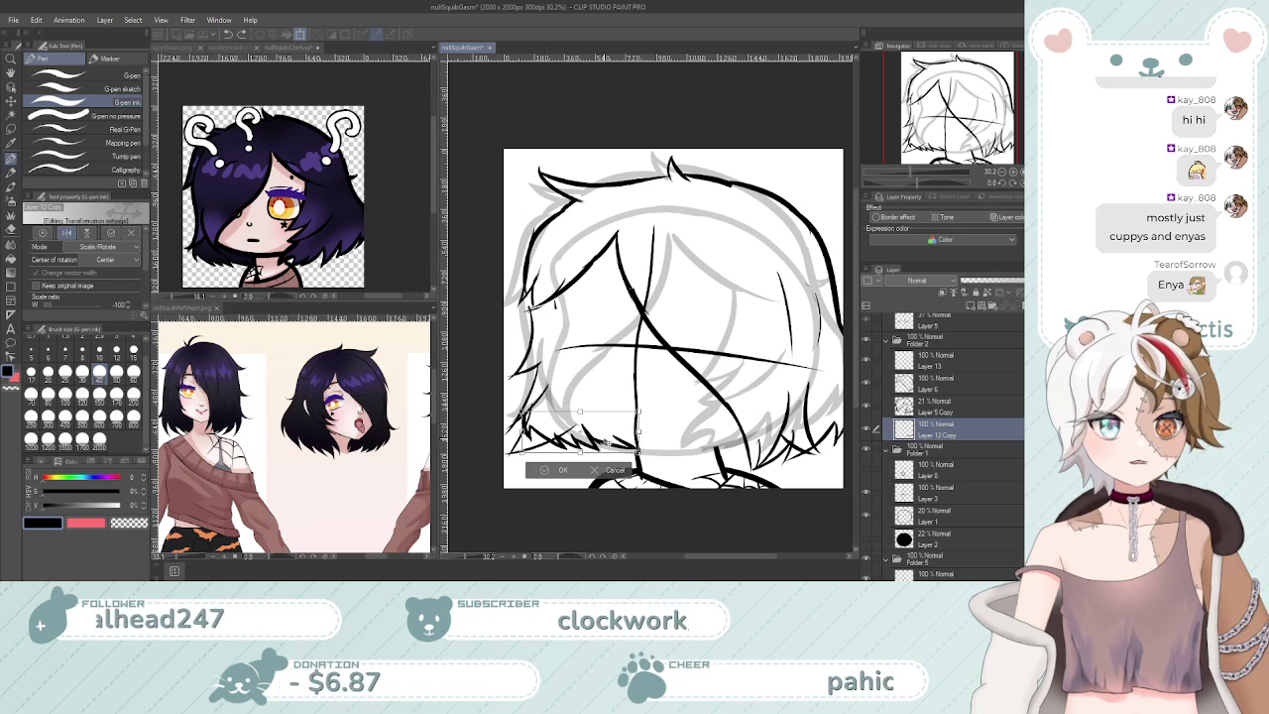
{"action": "left_click", "coordinate": [570, 467]}
Check how the mirrored back hair fits the whole sketch and save the drawing
{"action": "scroll", "coordinate": [565, 446], "scroll_direction": "down", "scroll_amount": 2}
{"action": "scroll", "coordinate": [555, 406], "scroll_direction": "up", "scroll_amount": 2}
{"action": "scroll", "coordinate": [554, 403], "scroll_direction": "down", "scroll_amount": 2}
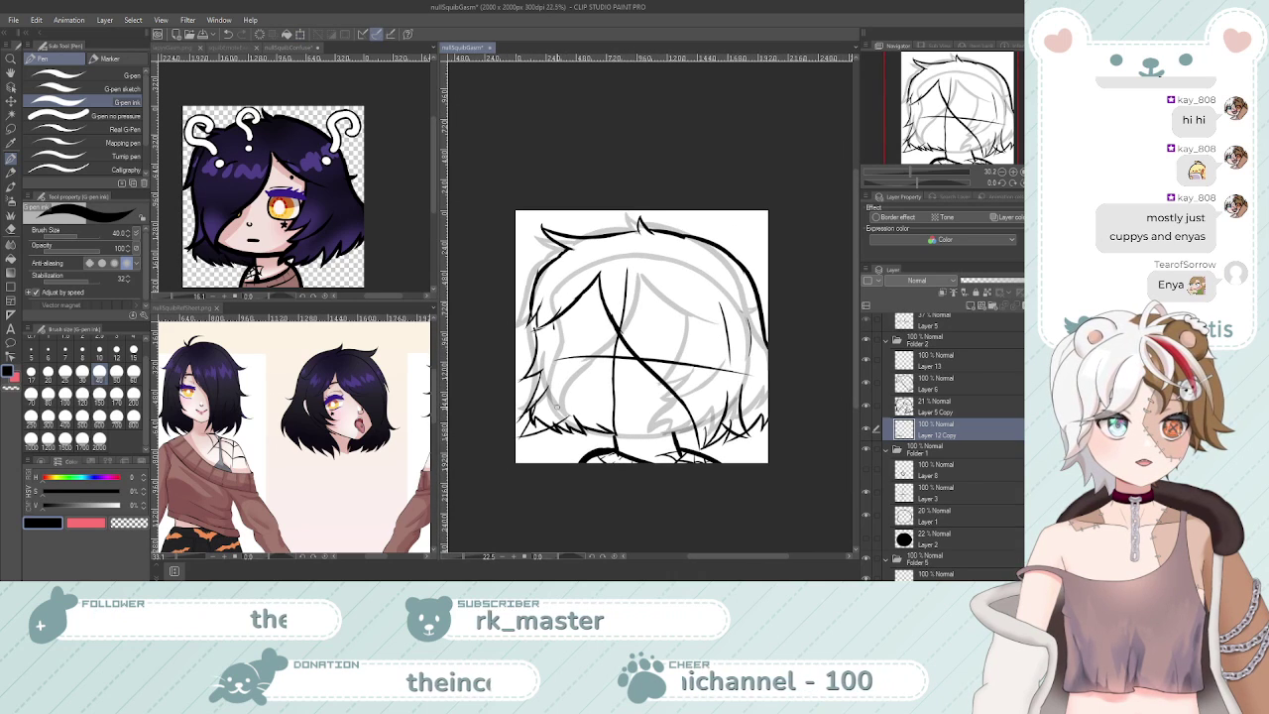
{"action": "scroll", "coordinate": [558, 406], "scroll_direction": "up", "scroll_amount": 1}
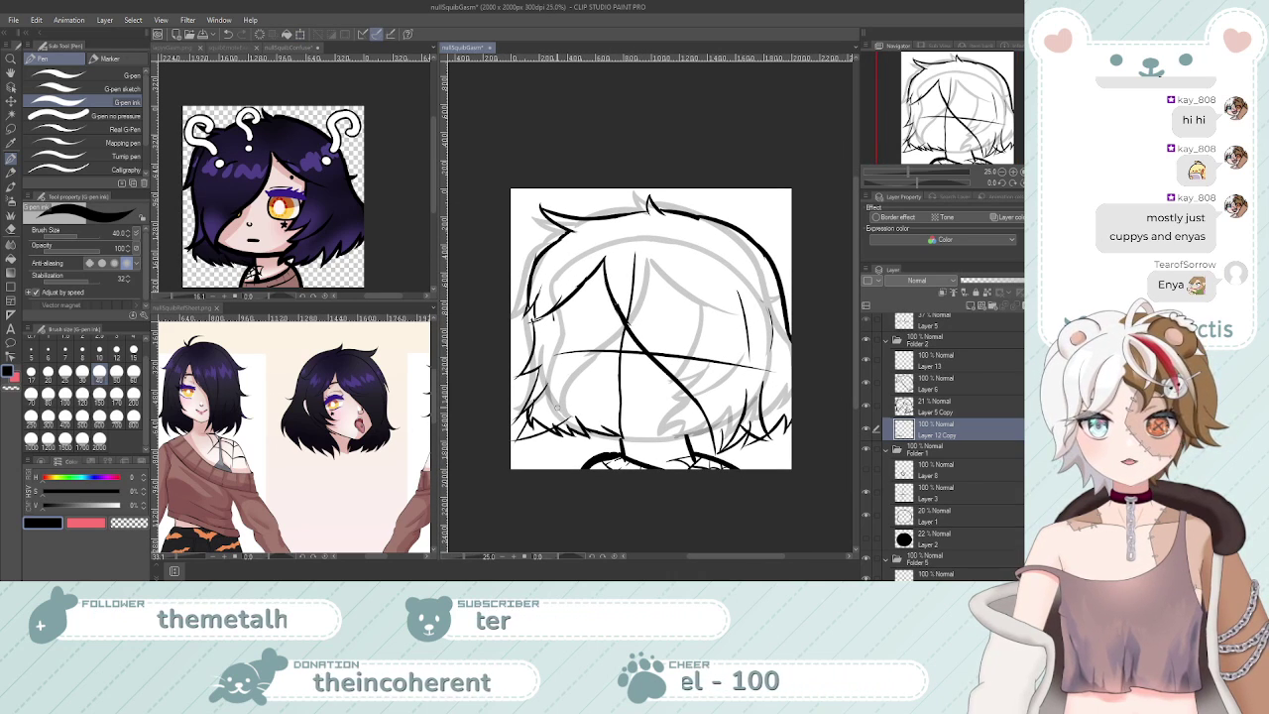
{"action": "scroll", "coordinate": [560, 406], "scroll_direction": "up", "scroll_amount": 2}
{"action": "scroll", "coordinate": [614, 401], "scroll_direction": "down", "scroll_amount": 2}
{"action": "scroll", "coordinate": [651, 396], "scroll_direction": "up", "scroll_amount": 1}
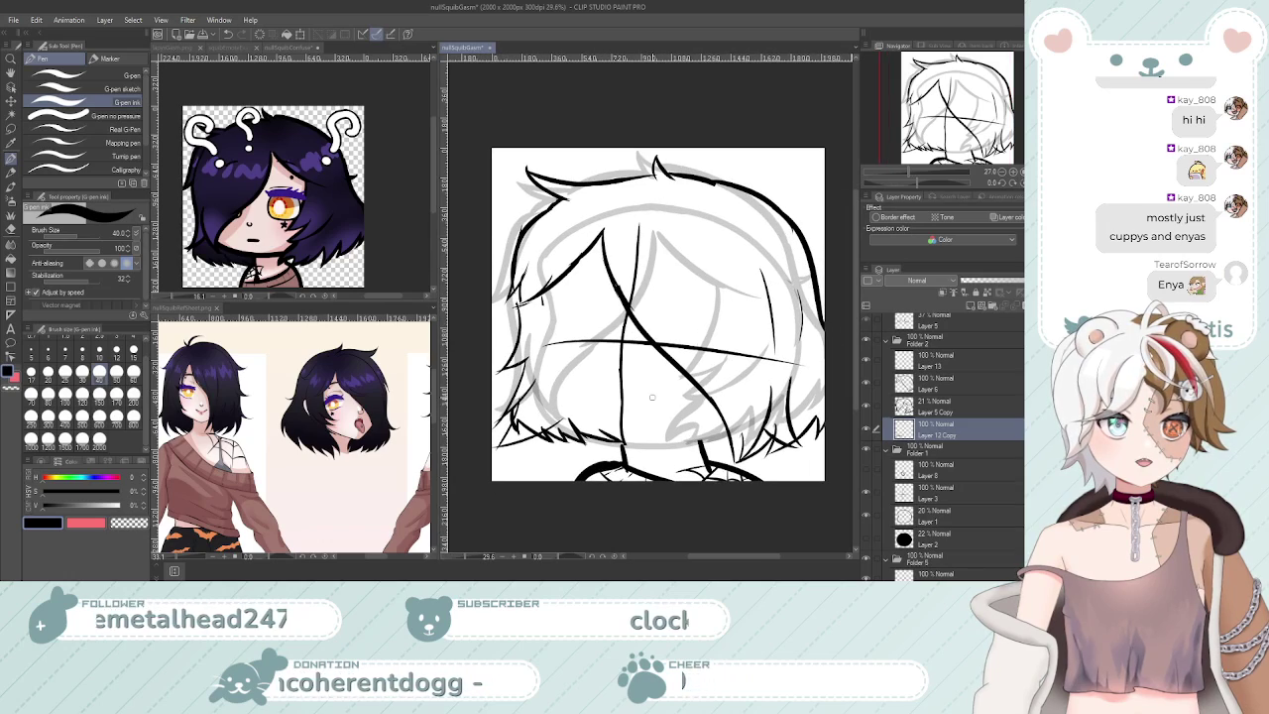
{"action": "scroll", "coordinate": [654, 396], "scroll_direction": "up", "scroll_amount": 3}
{"action": "scroll", "coordinate": [674, 394], "scroll_direction": "down", "scroll_amount": 3}
{"action": "scroll", "coordinate": [691, 390], "scroll_direction": "up", "scroll_amount": 2}
{"action": "scroll", "coordinate": [694, 392], "scroll_direction": "down", "scroll_amount": 3}
{"action": "scroll", "coordinate": [604, 409], "scroll_direction": "up", "scroll_amount": 2}
{"action": "scroll", "coordinate": [604, 409], "scroll_direction": "down", "scroll_amount": 1}
{"action": "scroll", "coordinate": [634, 370], "scroll_direction": "up", "scroll_amount": 1}
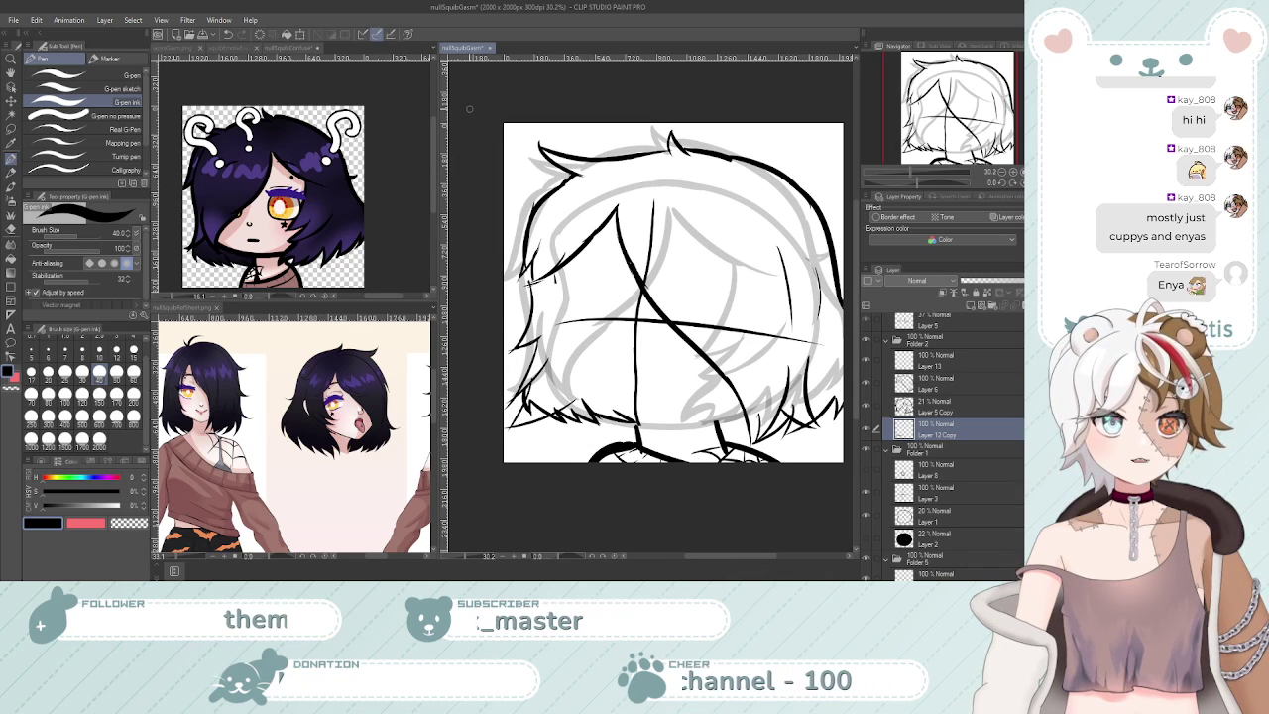
{"action": "key", "text": "ctrl+s"}
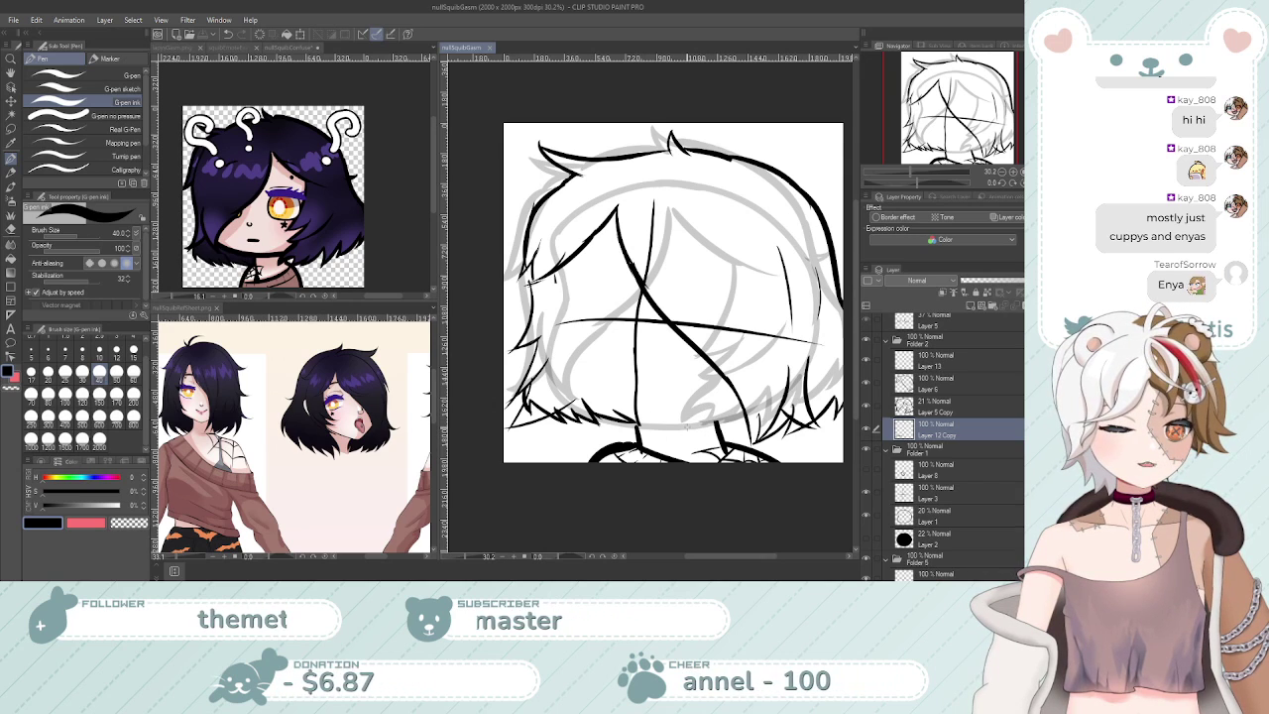
Move the head outline on Layer 1 slightly upward inside the hair
{"action": "left_click", "coordinate": [687, 427], "text": "ctrl+shift"}
{"action": "scroll", "coordinate": [732, 375], "scroll_direction": "down", "scroll_amount": 3}
{"action": "scroll", "coordinate": [716, 389], "scroll_direction": "up", "scroll_amount": 3}
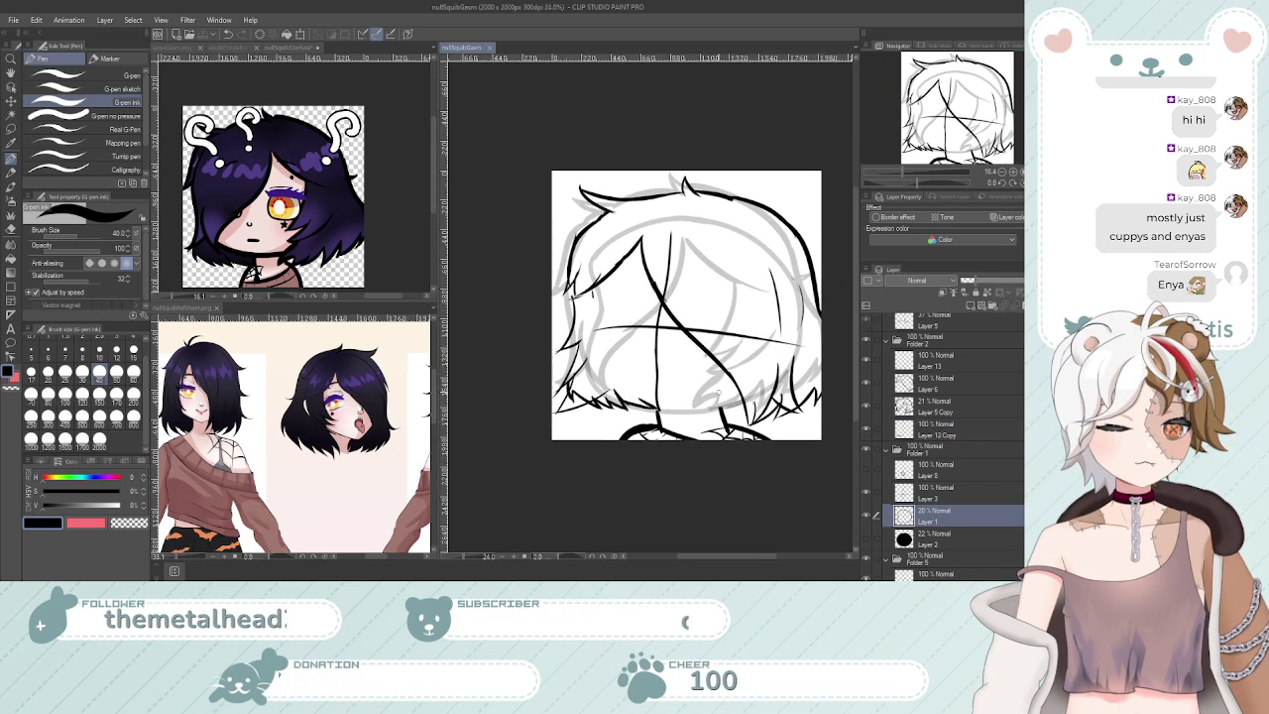
{"action": "scroll", "coordinate": [717, 389], "scroll_direction": "down", "scroll_amount": 4}
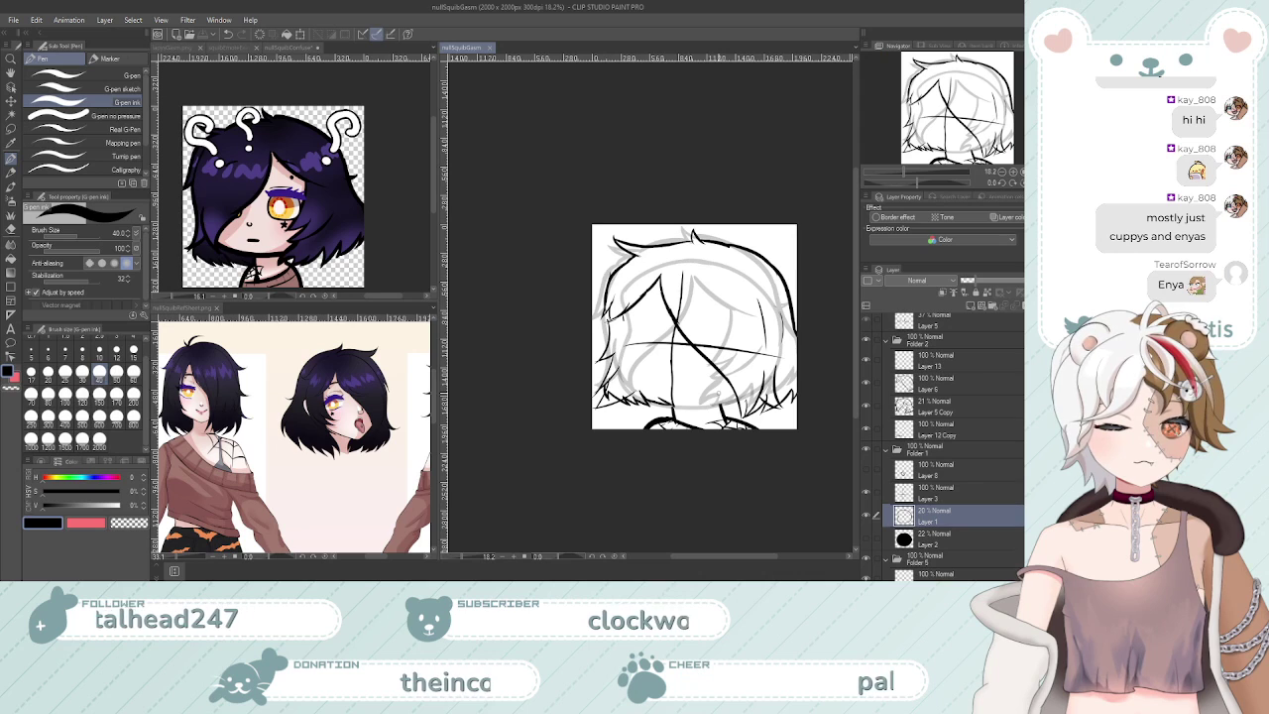
{"action": "scroll", "coordinate": [719, 392], "scroll_direction": "up", "scroll_amount": 4}
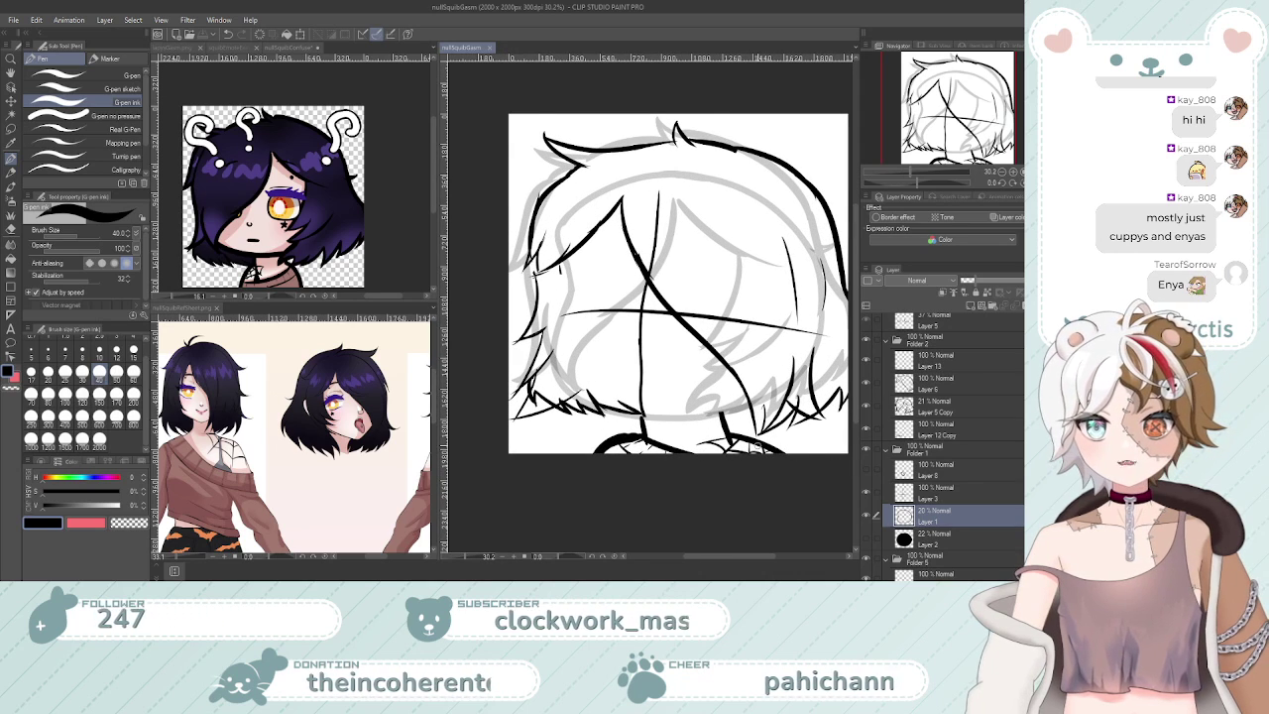
{"action": "scroll", "coordinate": [684, 441], "scroll_direction": "up", "scroll_amount": 1}
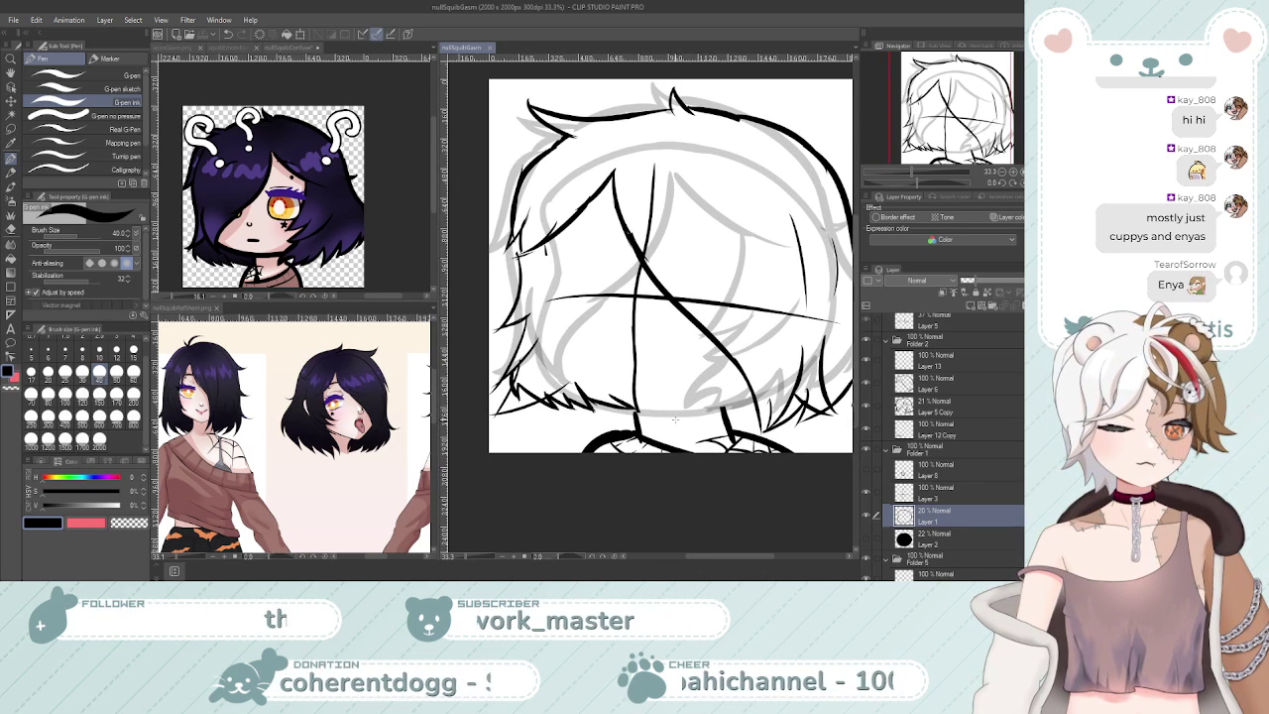
{"action": "scroll", "coordinate": [937, 454], "scroll_direction": "down", "scroll_amount": 2}
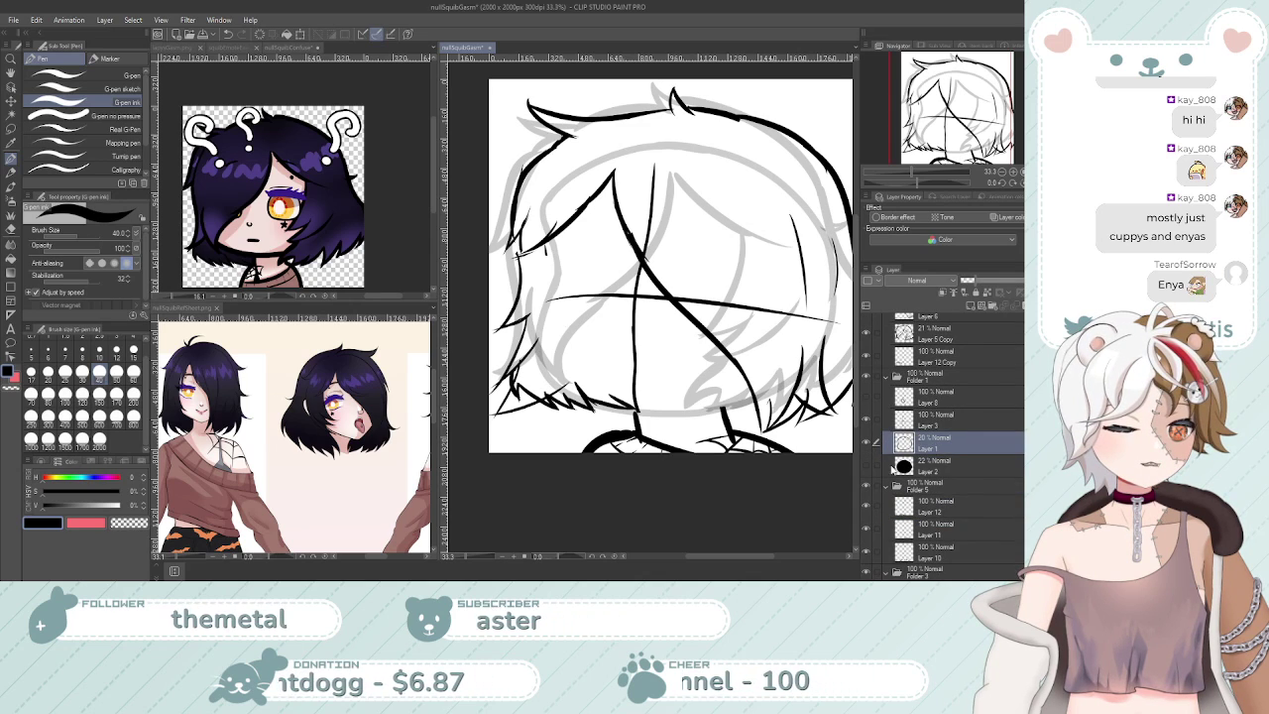
{"action": "key", "text": "ctrl+t"}
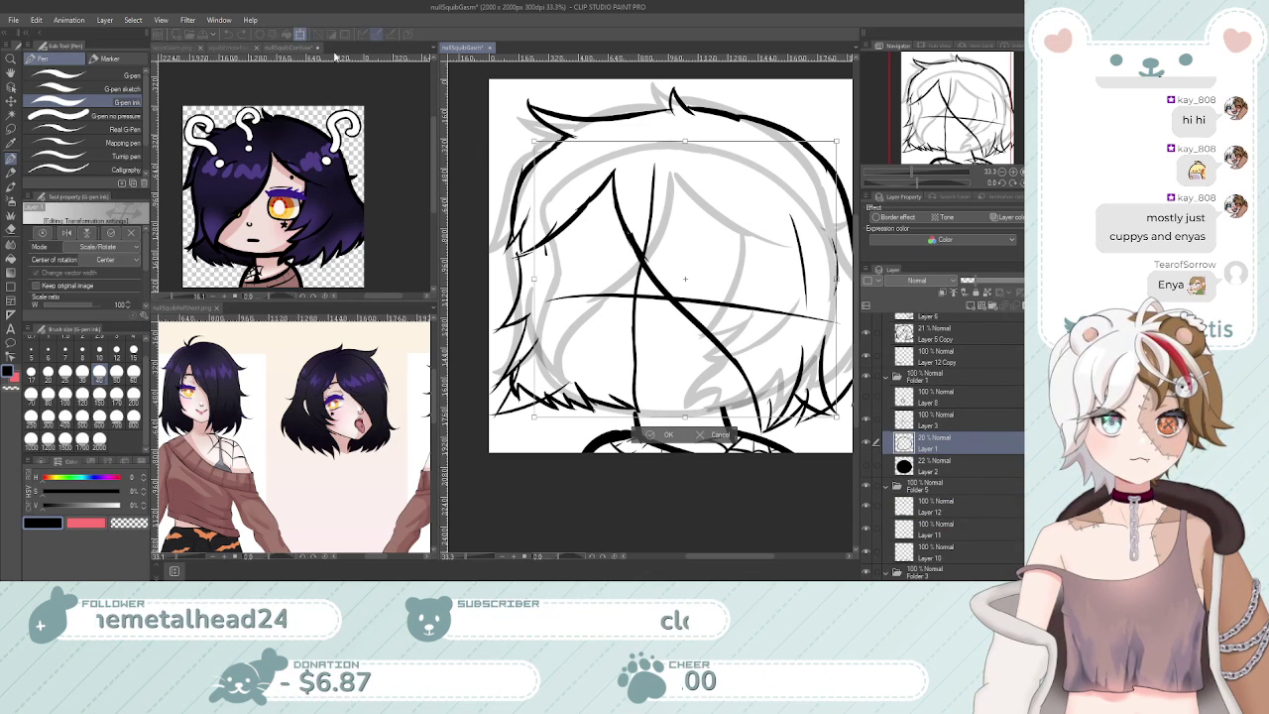
{"action": "left_click_drag", "start_coordinate": [689, 279], "coordinate": [688, 260]}
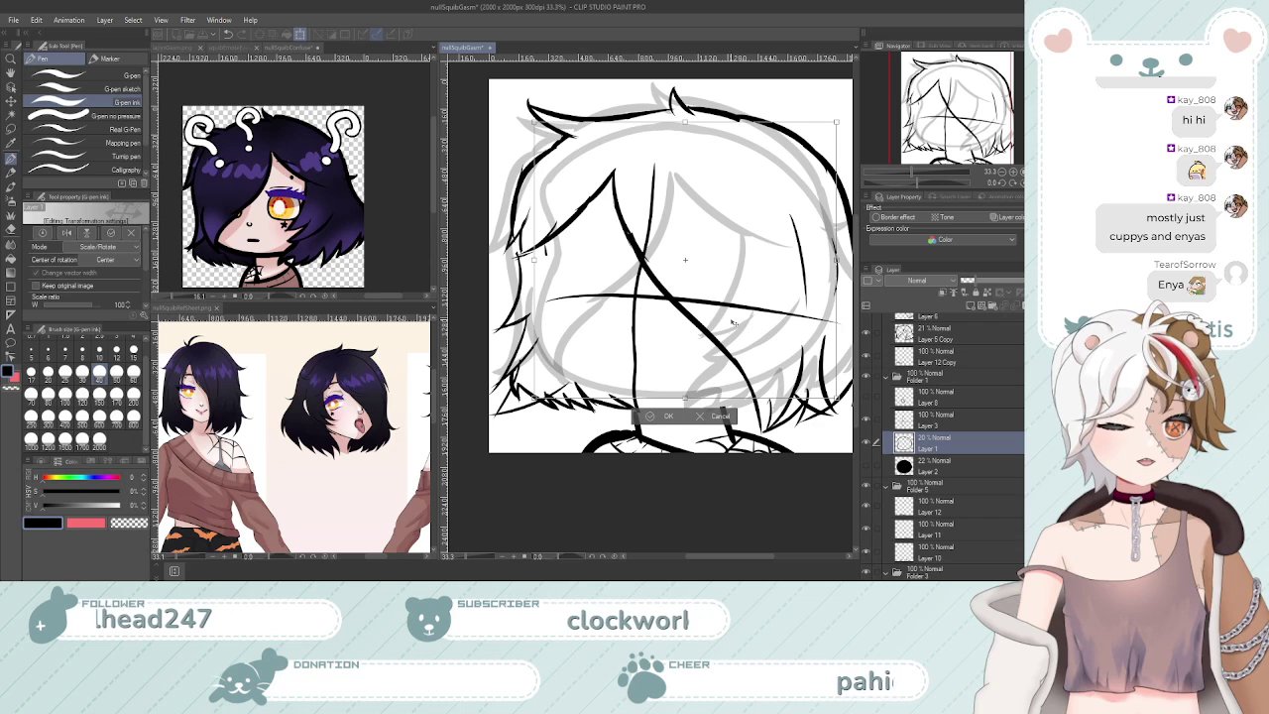
{"action": "left_click_drag", "start_coordinate": [732, 322], "coordinate": [742, 344]}
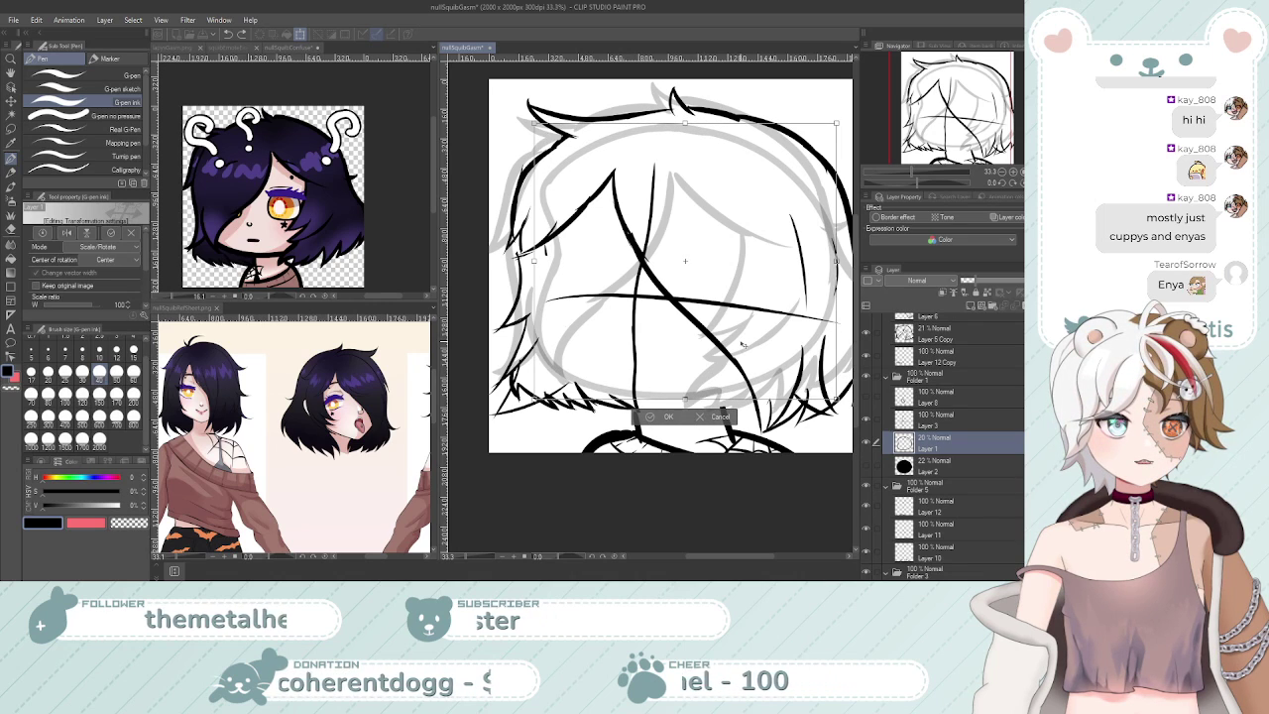
{"action": "left_click", "coordinate": [658, 417]}
Raise the opacity of the head outline on Layer 1 to 51% and make Layer 3 active
{"action": "scroll", "coordinate": [658, 417], "scroll_direction": "down", "scroll_amount": 1}
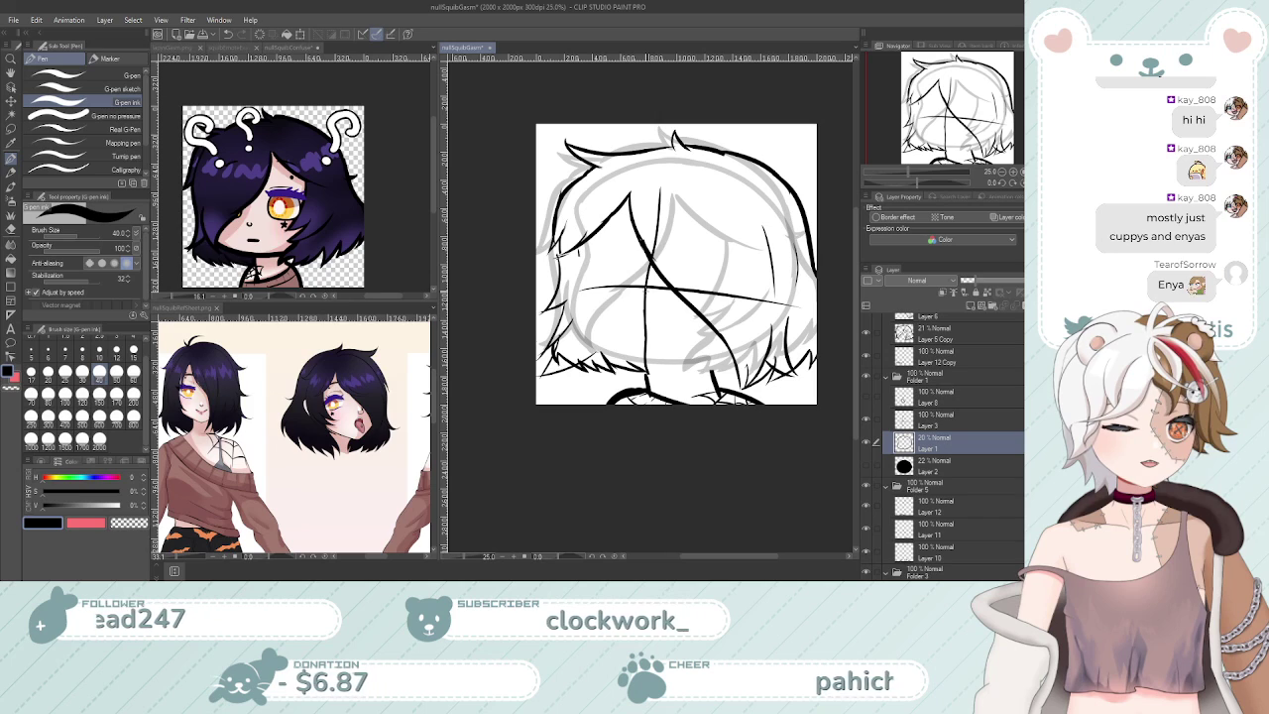
{"action": "left_click", "coordinate": [946, 419]}
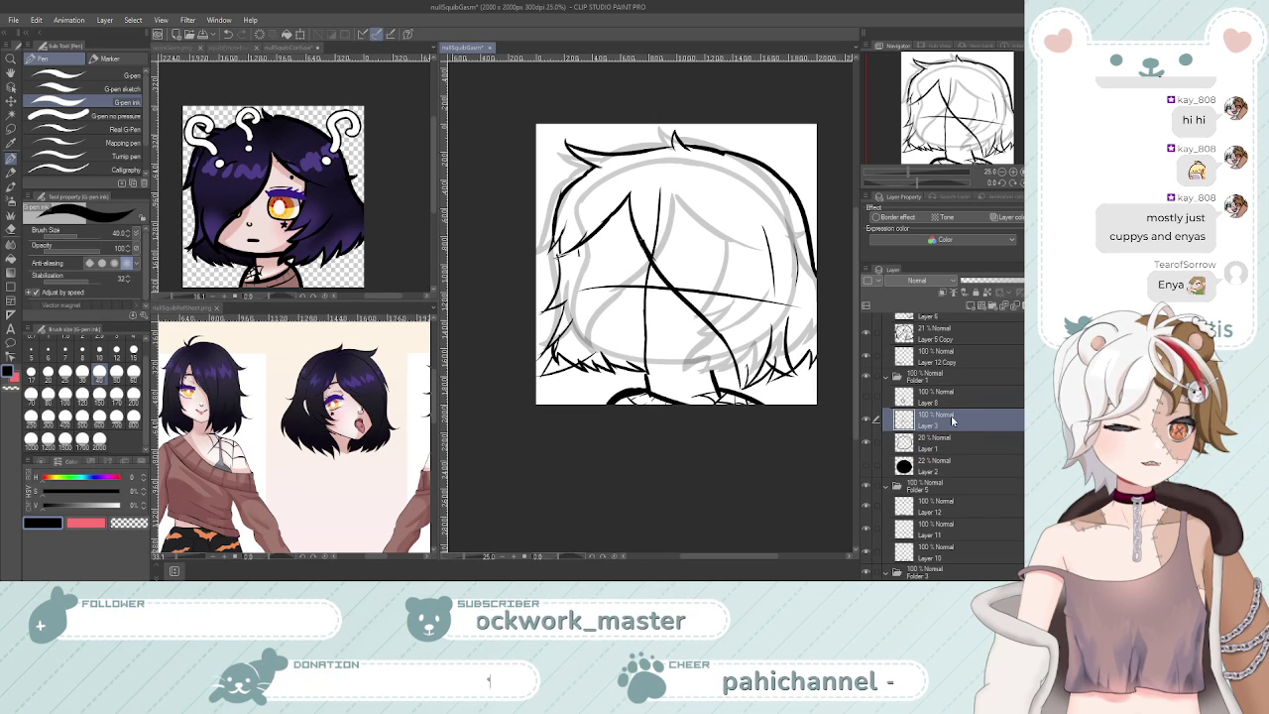
{"action": "left_click", "coordinate": [950, 442]}
{"action": "left_click", "coordinate": [995, 284]}
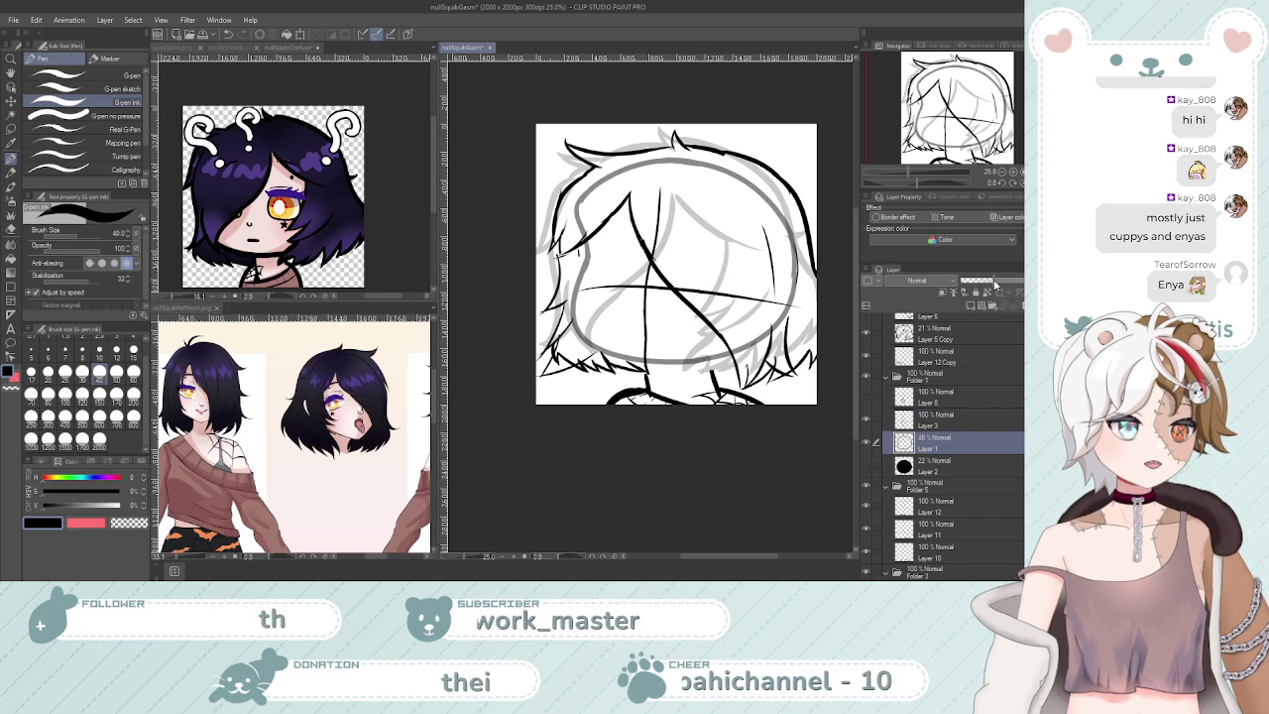
{"action": "left_click", "coordinate": [938, 427]}
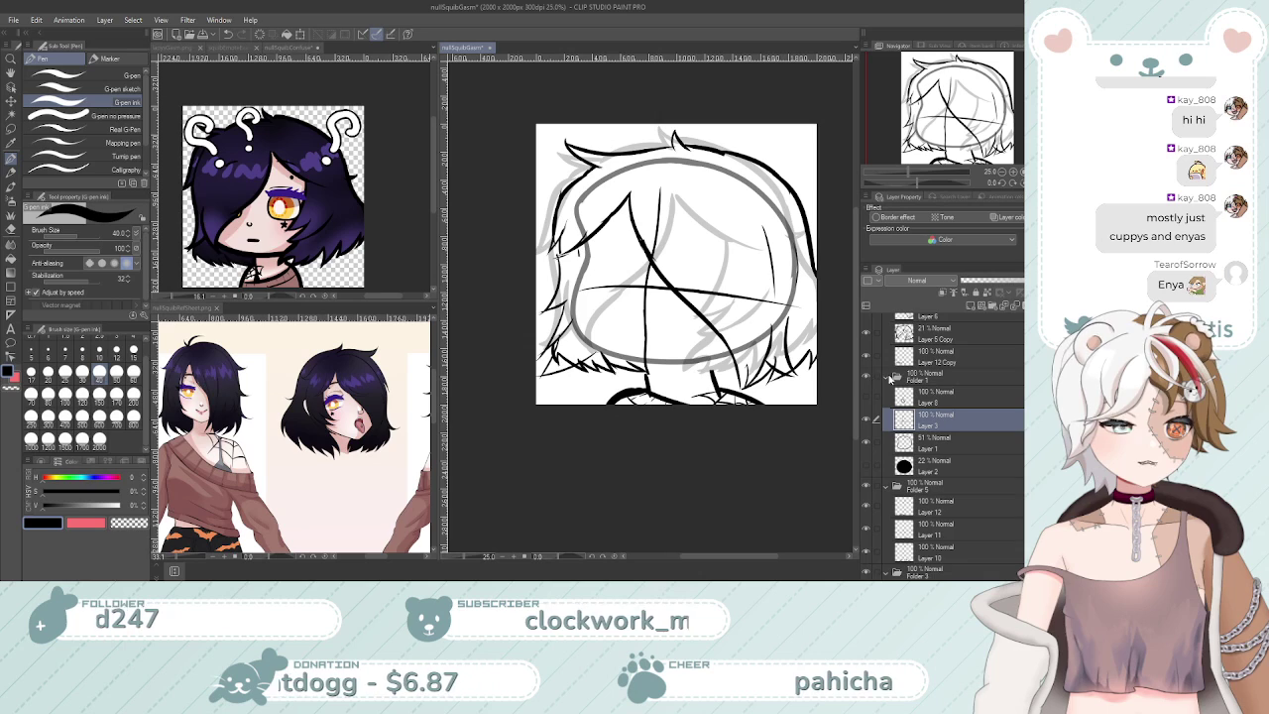
Show the mouth on Layer 8 and move it slightly down together with the face guidelines on Layer 3
{"action": "scroll", "coordinate": [904, 405], "scroll_direction": "up", "scroll_amount": 1}
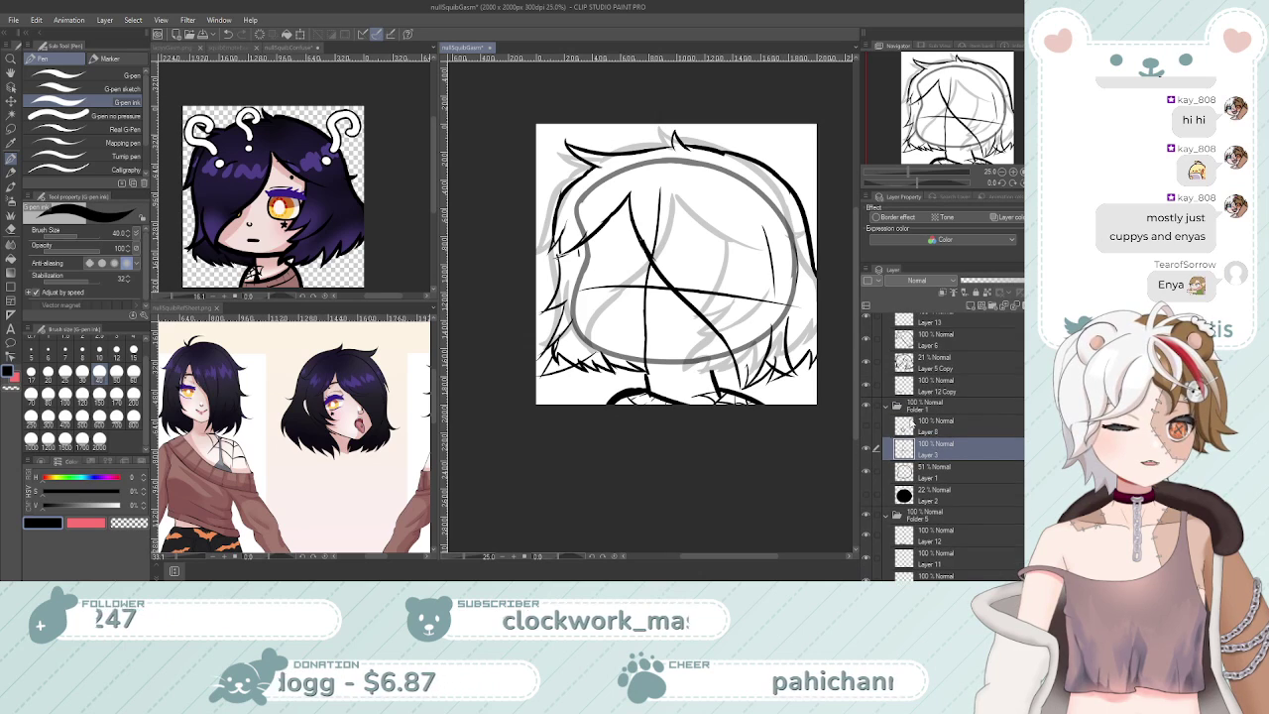
{"action": "left_click", "coordinate": [871, 428]}
{"action": "left_click", "coordinate": [938, 432]}
{"action": "left_click", "coordinate": [934, 444], "text": "ctrl"}
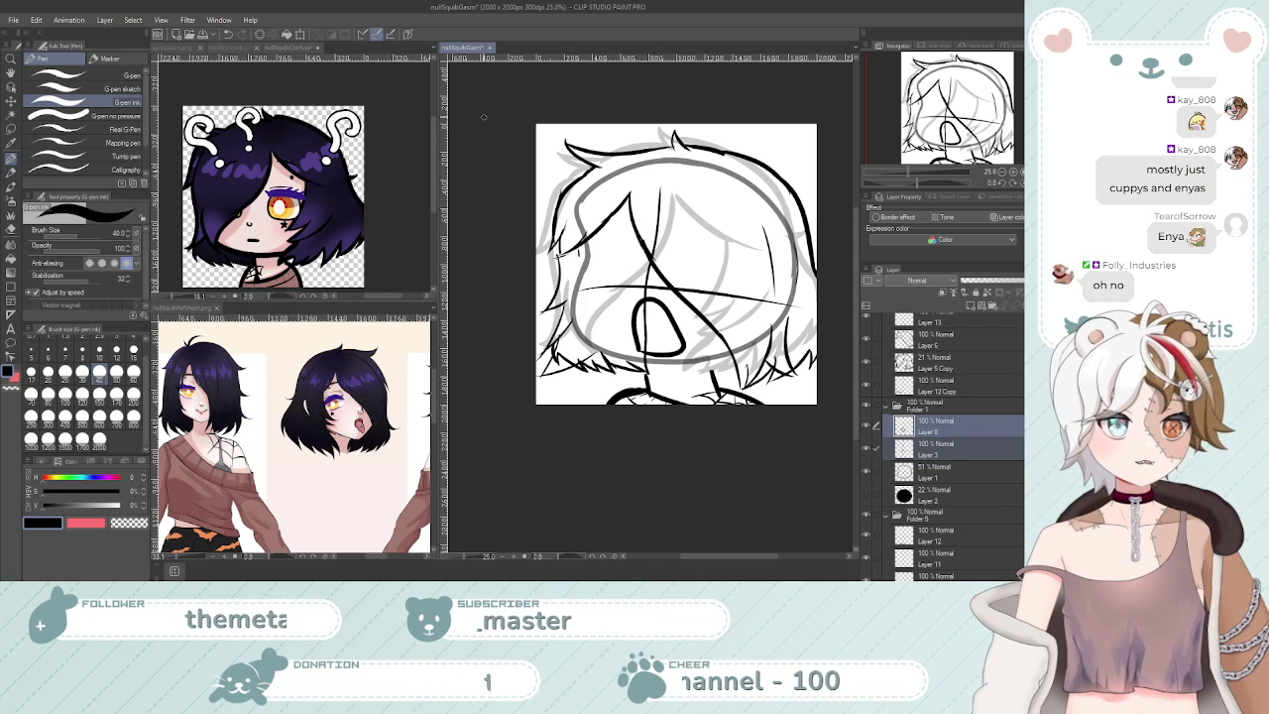
{"action": "key", "text": "ctrl+t"}
{"action": "scroll", "coordinate": [729, 335], "scroll_direction": "up", "scroll_amount": 1}
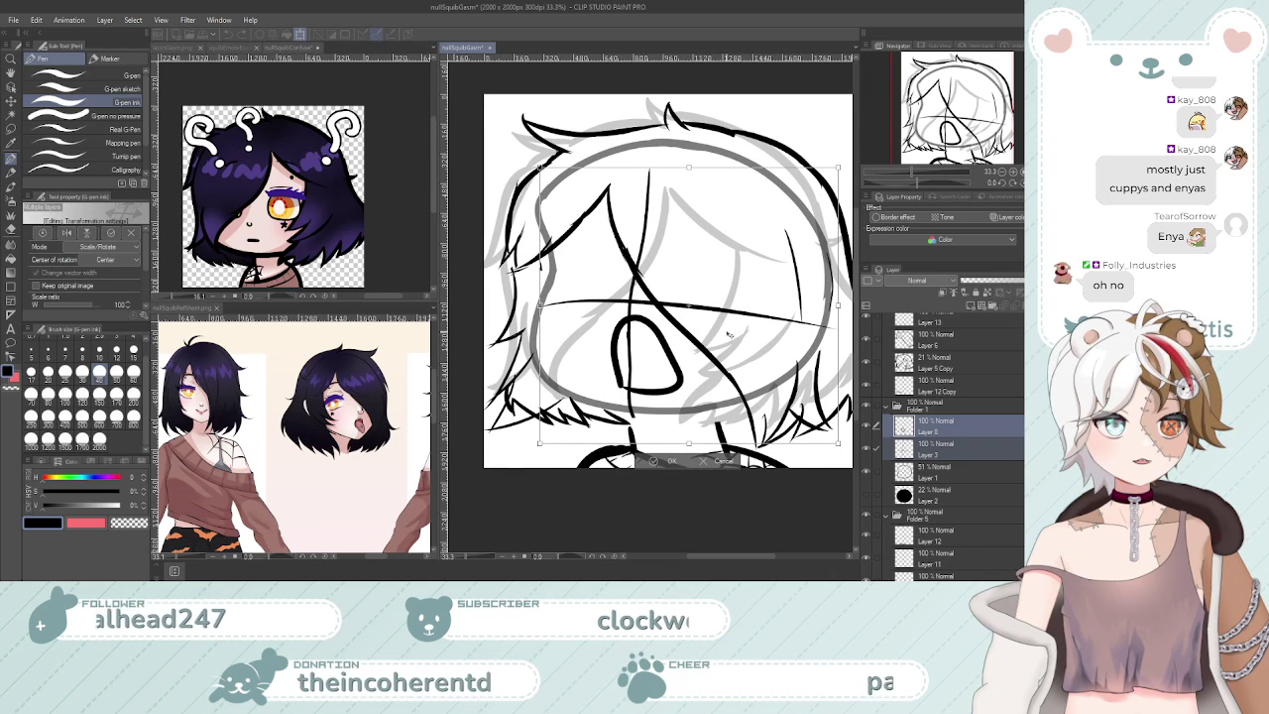
{"action": "left_click_drag", "start_coordinate": [729, 334], "coordinate": [728, 338]}
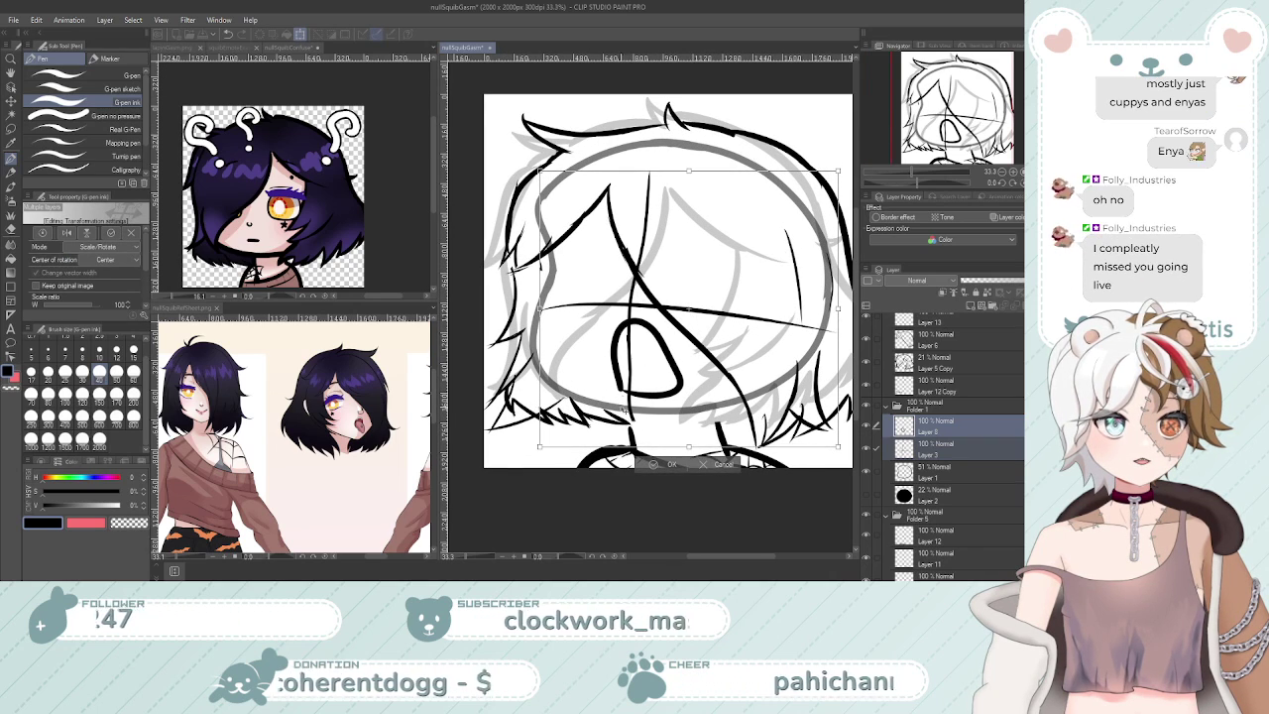
{"action": "left_click", "coordinate": [669, 464]}
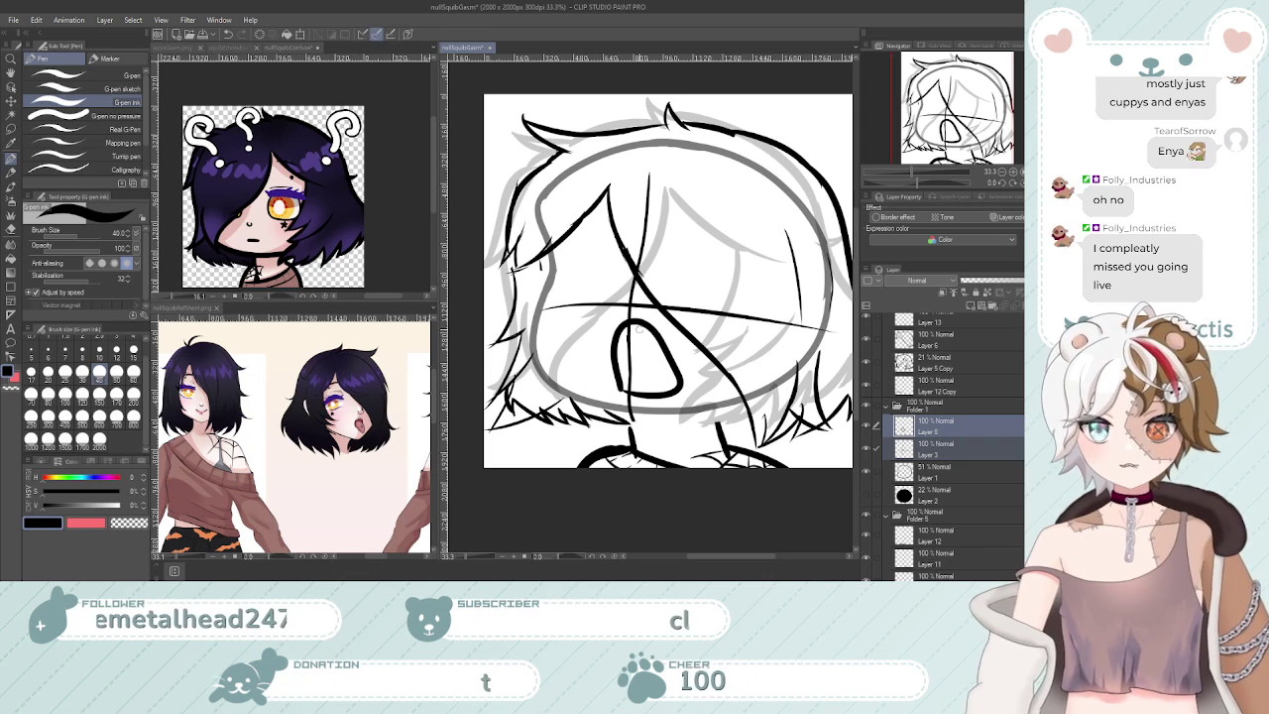
{"action": "key", "text": "ctrl+z"}
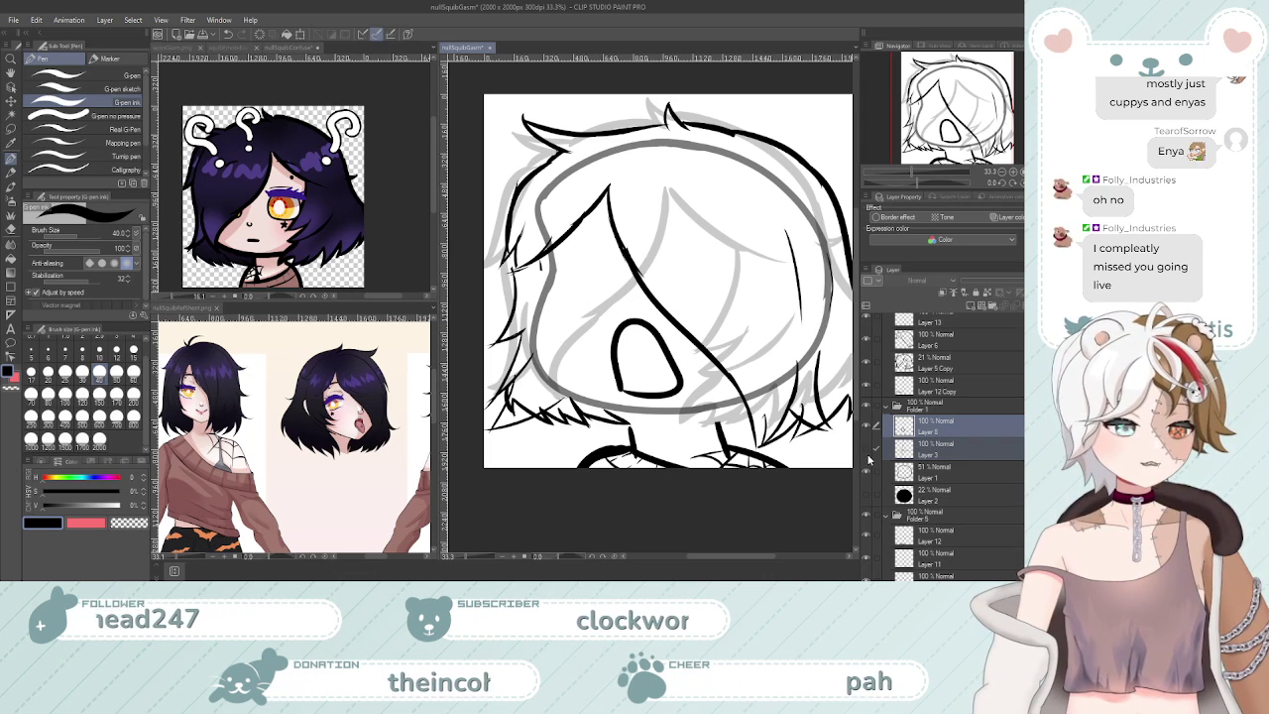
{"action": "key", "text": "ctrl+y"}
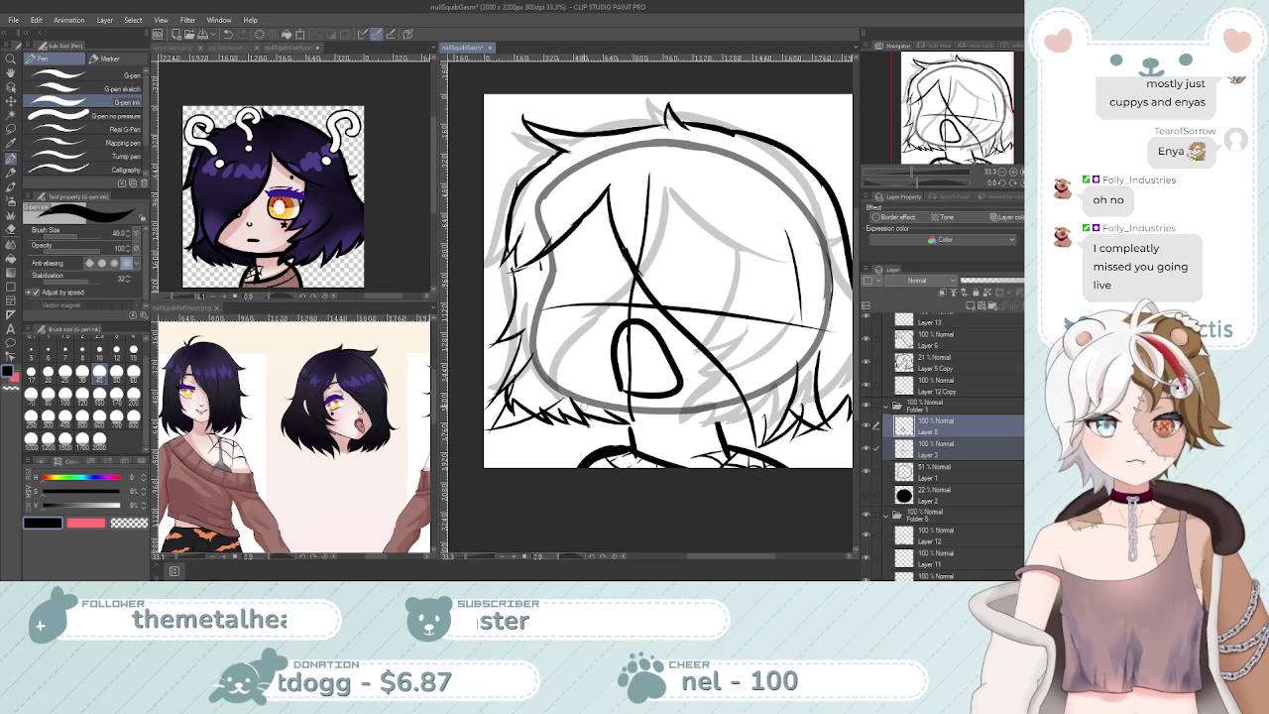
Rotate the head outline on Layer 1 slightly clockwise inside the hair
{"action": "left_click", "coordinate": [947, 471]}
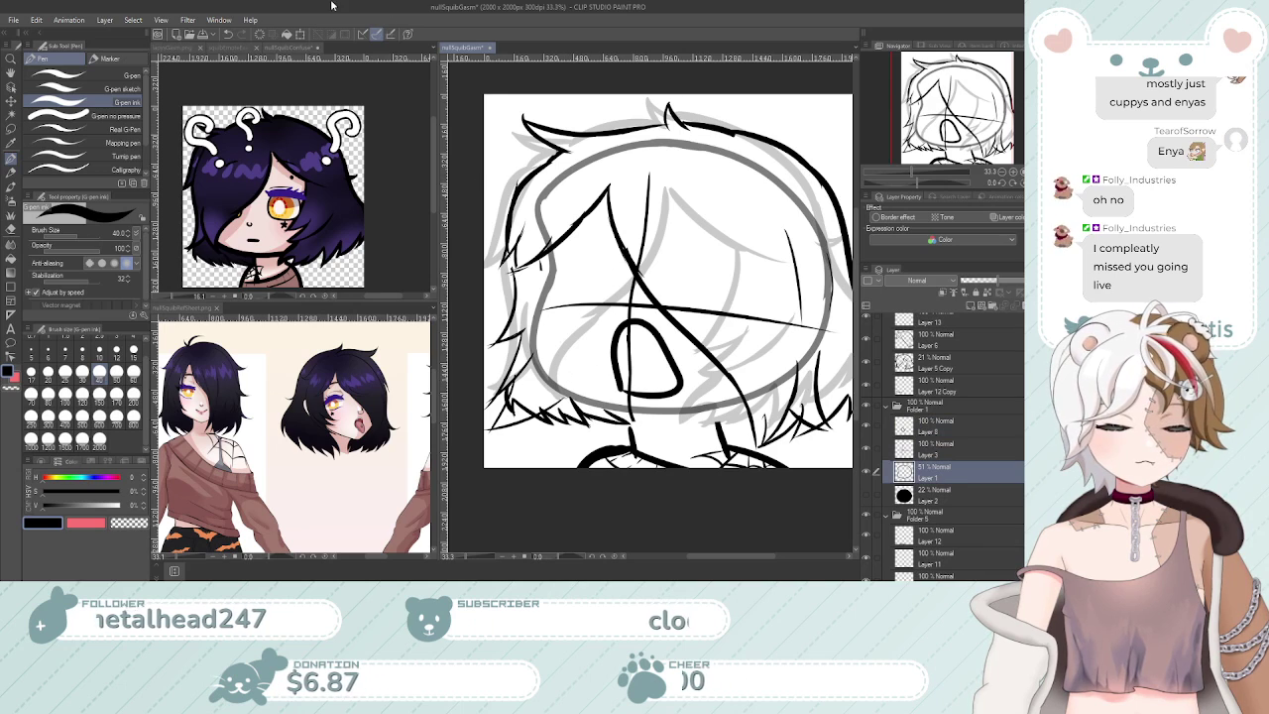
{"action": "left_click", "coordinate": [301, 33]}
{"action": "scroll", "coordinate": [573, 162], "scroll_direction": "down", "scroll_amount": 2}
{"action": "left_click_drag", "start_coordinate": [801, 136], "coordinate": [812, 159]}
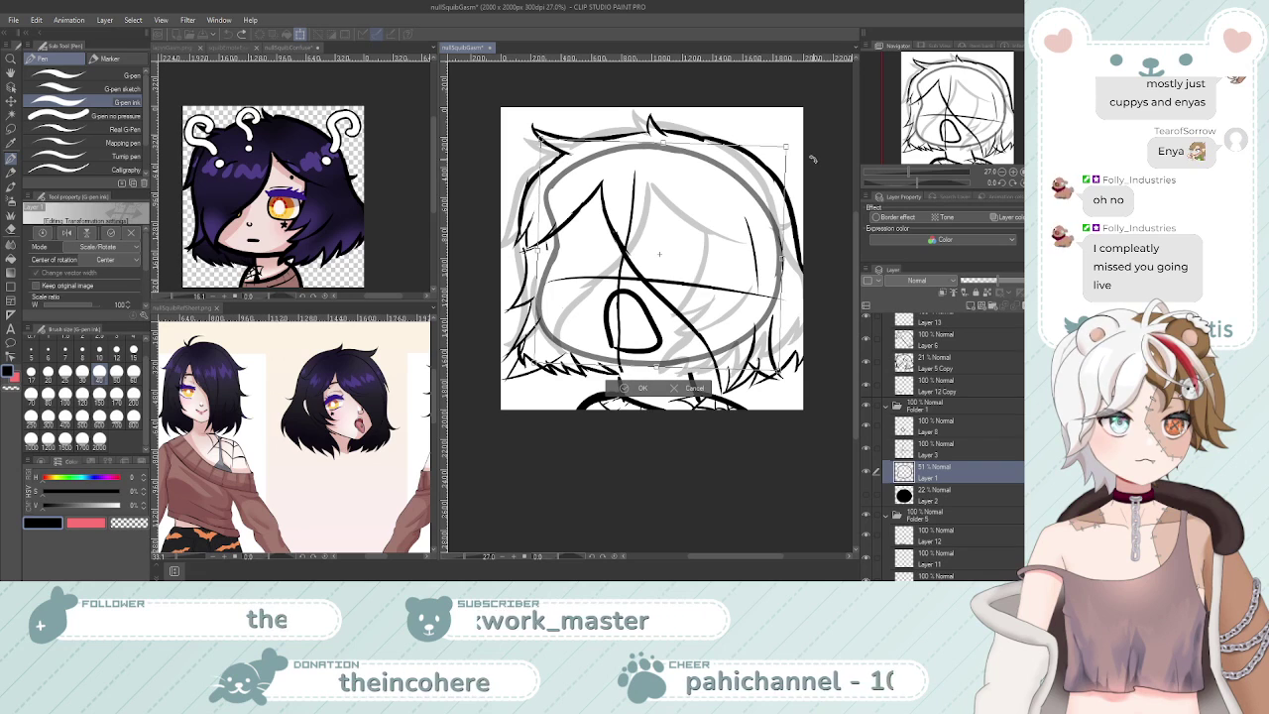
{"action": "left_click", "coordinate": [635, 388]}
{"action": "scroll", "coordinate": [669, 294], "scroll_direction": "up", "scroll_amount": 2}
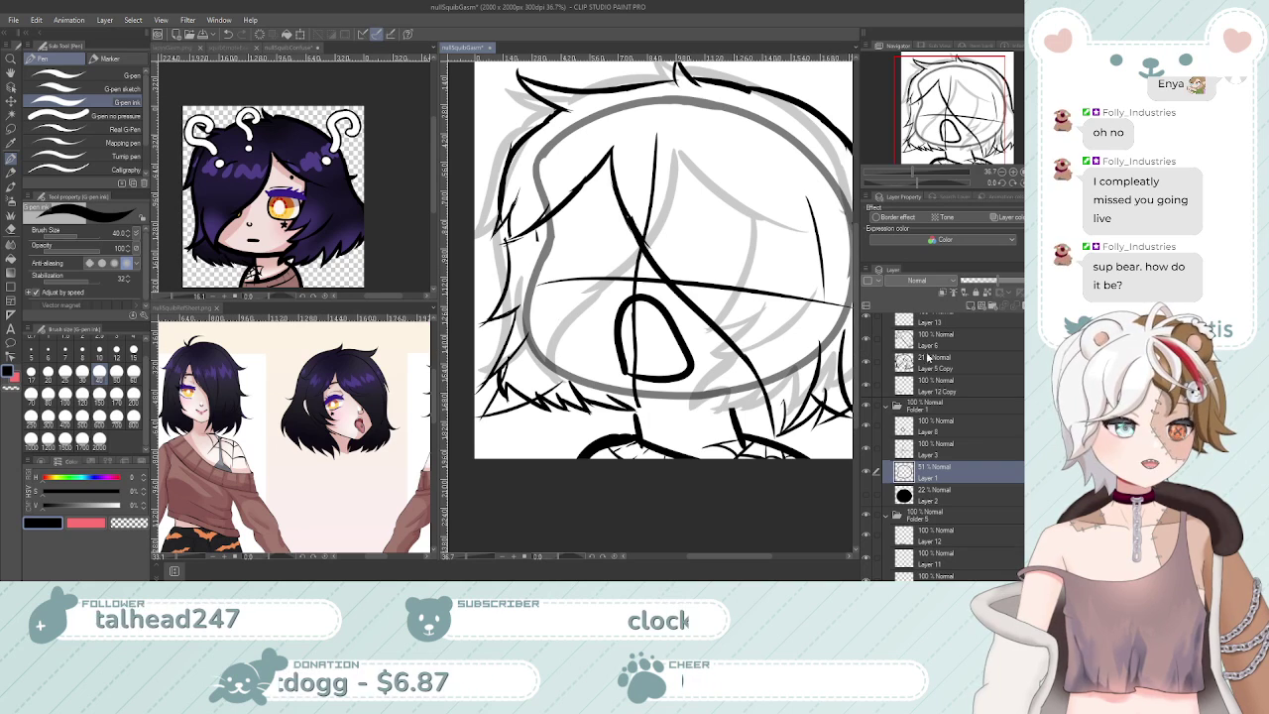
Show the eye sketch in Folder 4 over the face, leaving the head outline untransformed
{"action": "scroll", "coordinate": [929, 357], "scroll_direction": "up", "scroll_amount": 3}
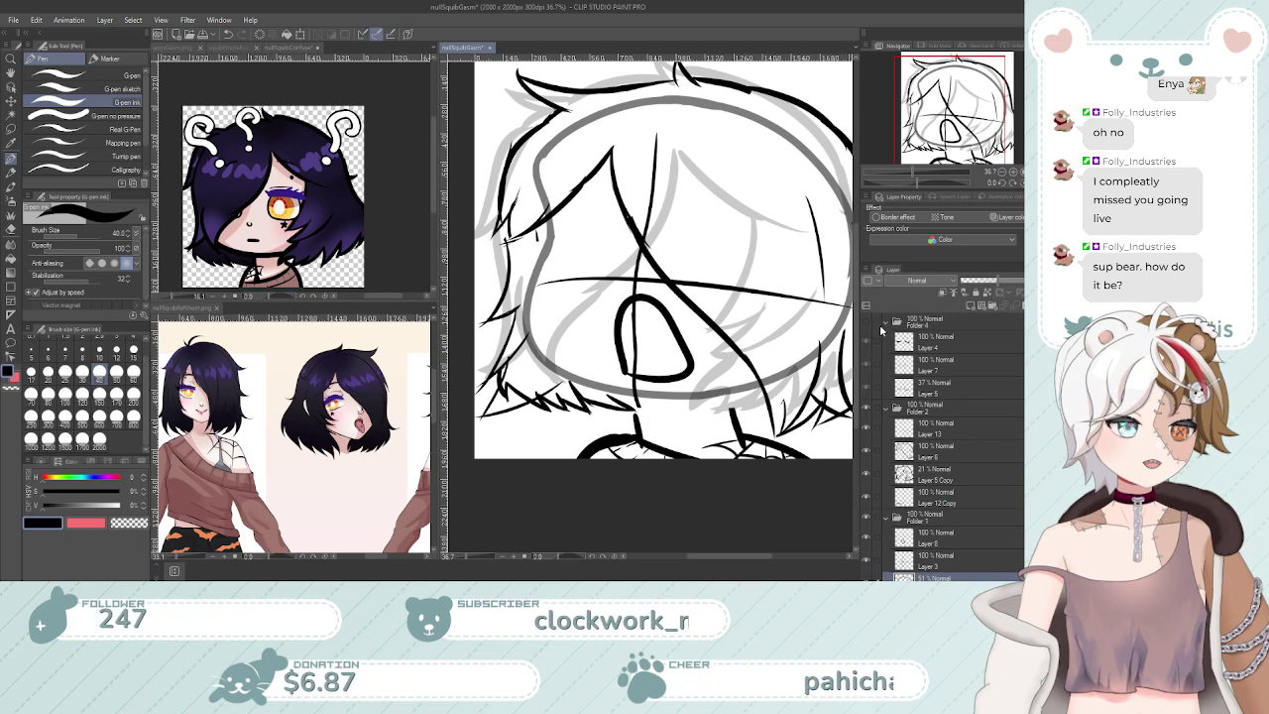
{"action": "left_click", "coordinate": [871, 327]}
{"action": "key", "text": "ctrl+t"}
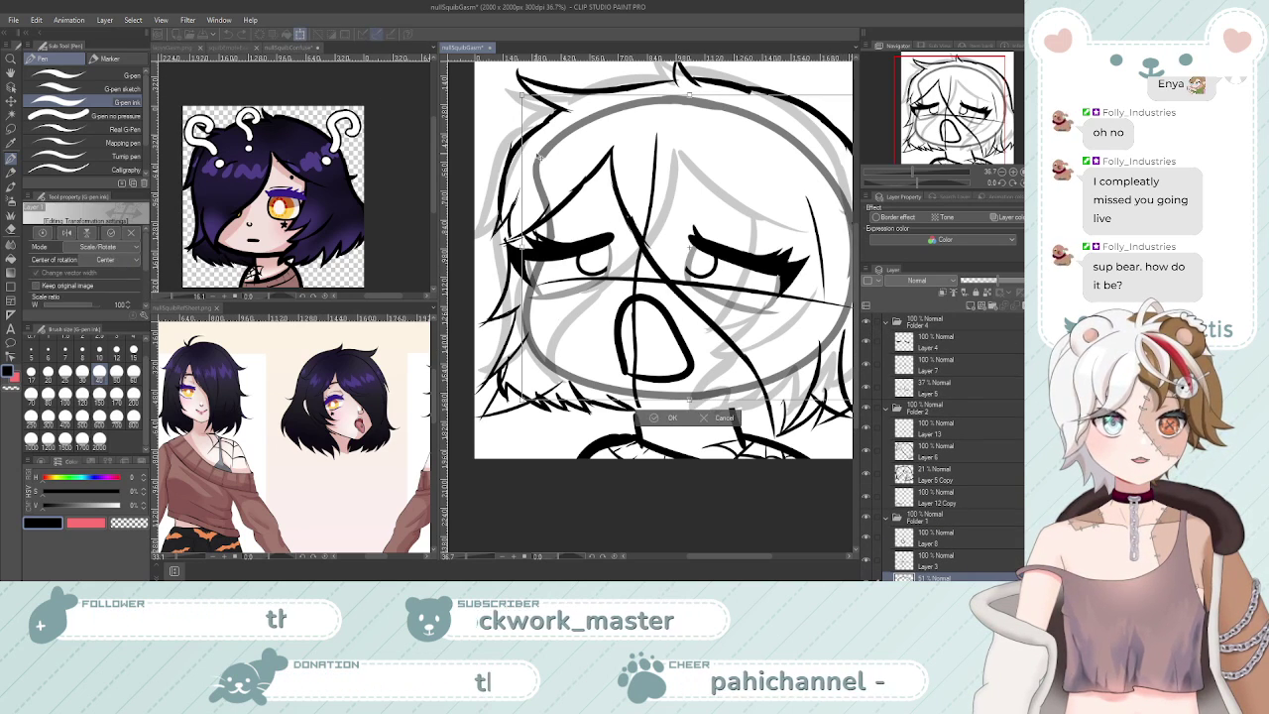
{"action": "scroll", "coordinate": [684, 267], "scroll_direction": "up", "scroll_amount": 1}
{"action": "key", "text": "Return"}
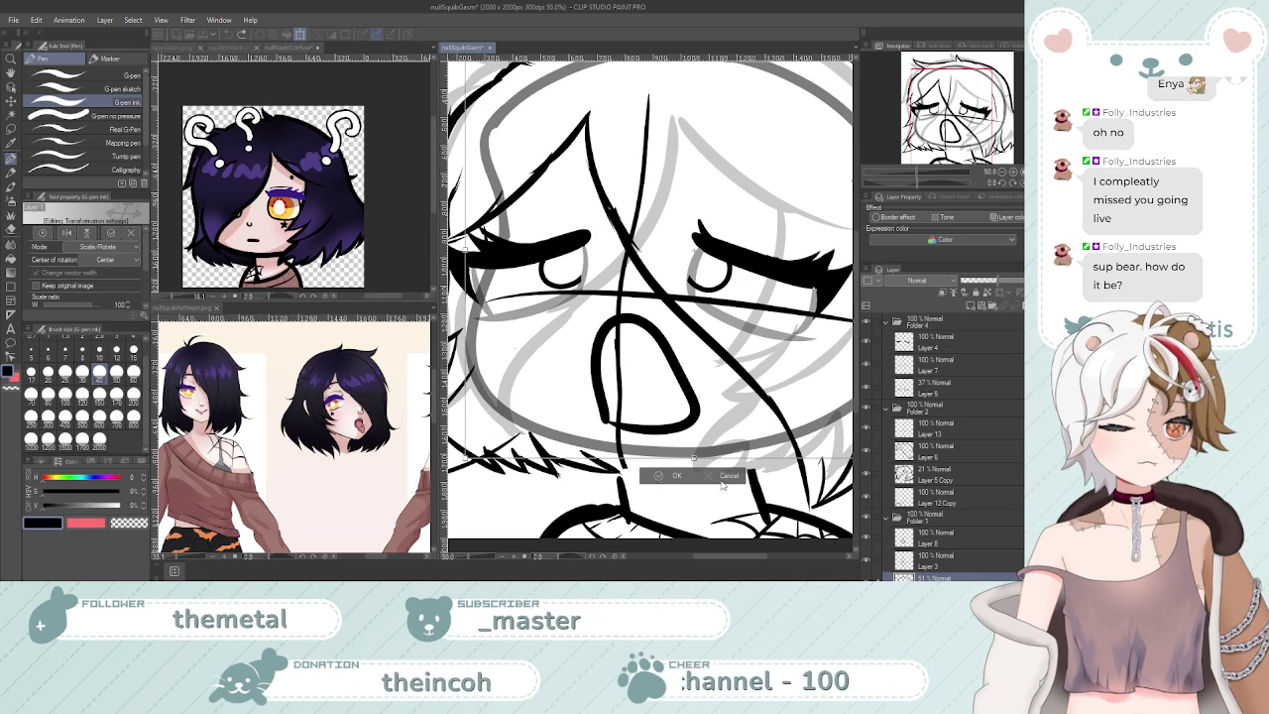
Move the eyes in Folder 4 slightly upward above the horizontal face guideline
{"action": "key", "text": "ctrl+t"}
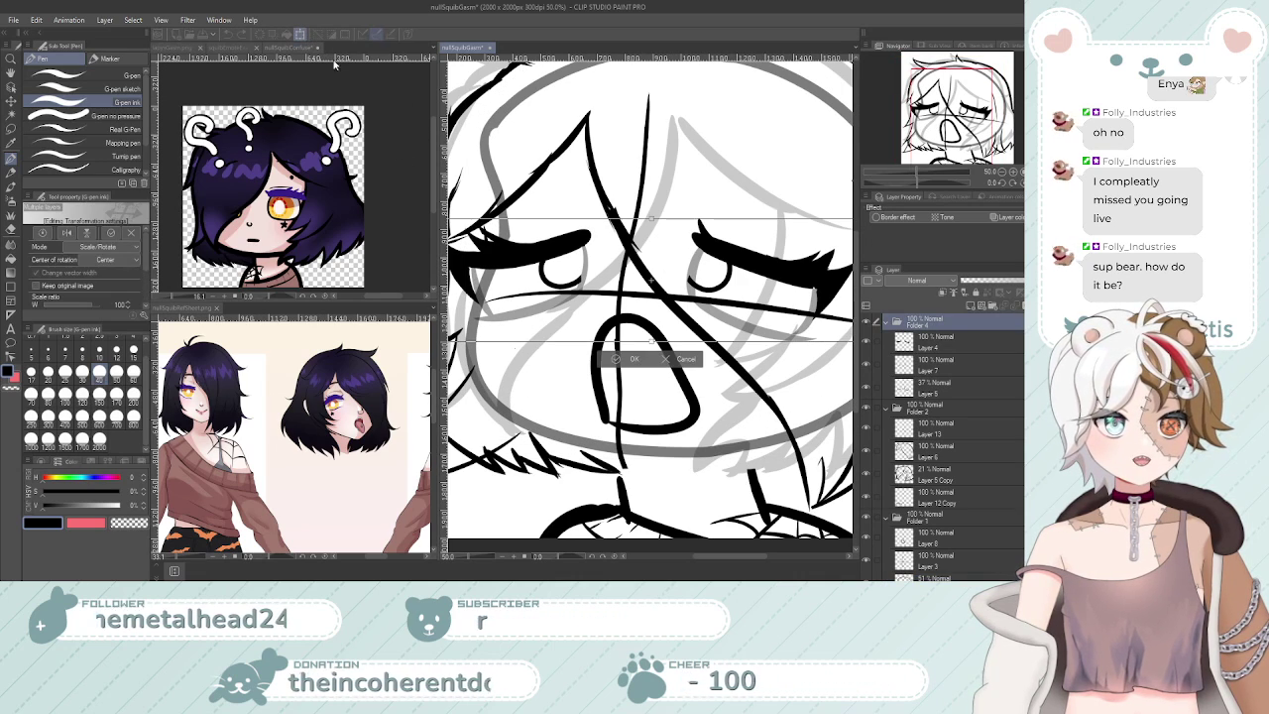
{"action": "scroll", "coordinate": [649, 196], "scroll_direction": "down", "scroll_amount": 1}
{"action": "left_click_drag", "start_coordinate": [675, 258], "coordinate": [672, 244]}
{"action": "scroll", "coordinate": [674, 242], "scroll_direction": "down", "scroll_amount": 1}
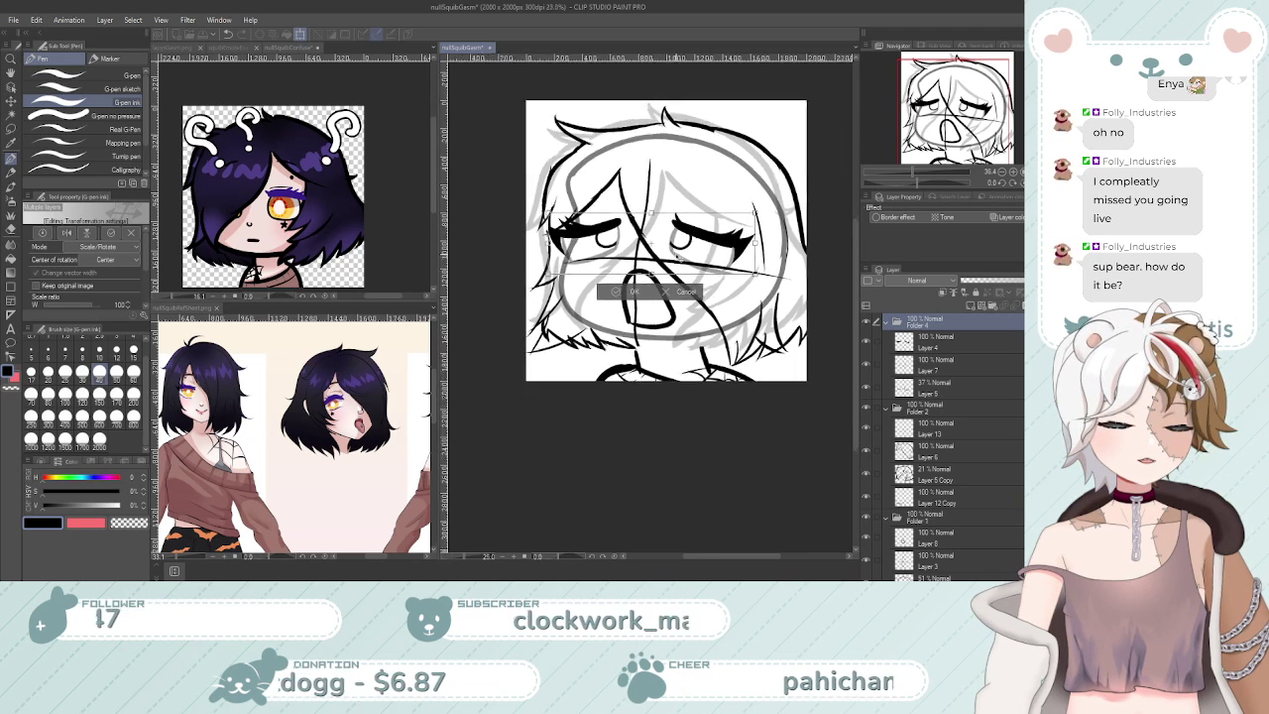
{"action": "scroll", "coordinate": [689, 234], "scroll_direction": "up", "scroll_amount": 1}
{"action": "scroll", "coordinate": [686, 236], "scroll_direction": "down", "scroll_amount": 2}
{"action": "scroll", "coordinate": [682, 239], "scroll_direction": "up", "scroll_amount": 1}
{"action": "scroll", "coordinate": [678, 241], "scroll_direction": "down", "scroll_amount": 1}
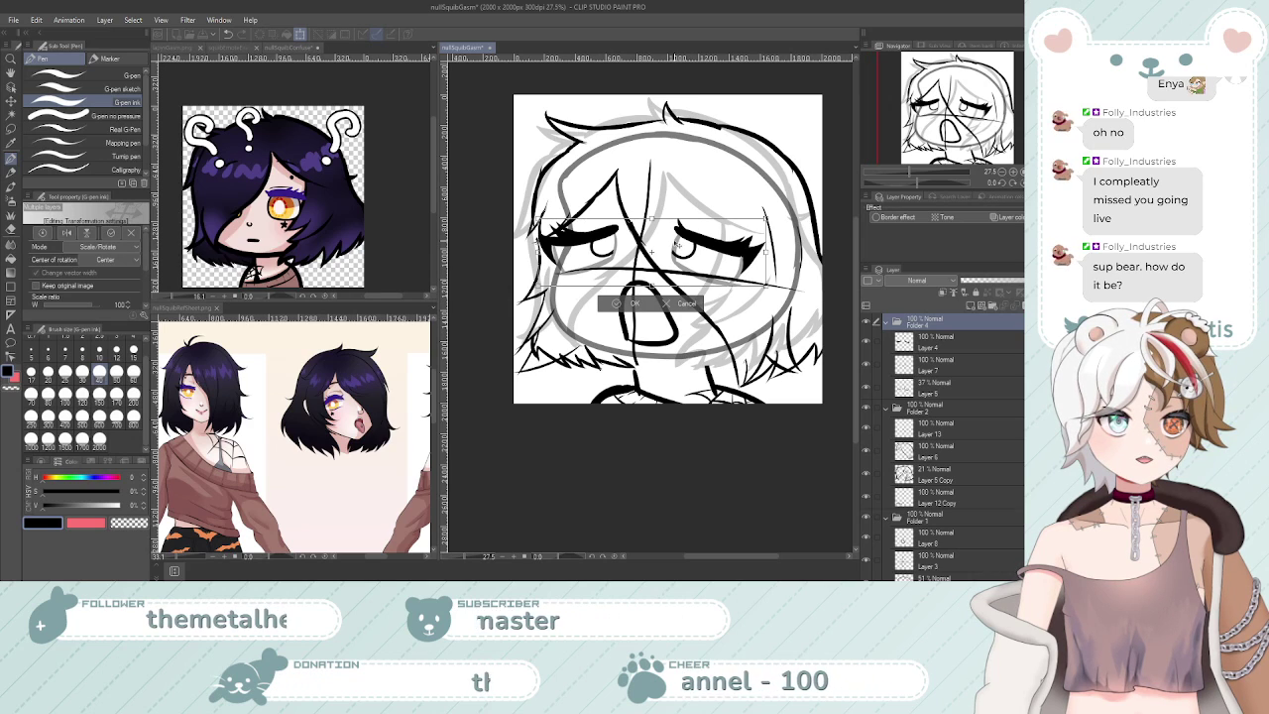
{"action": "left_click_drag", "start_coordinate": [719, 271], "coordinate": [719, 272]}
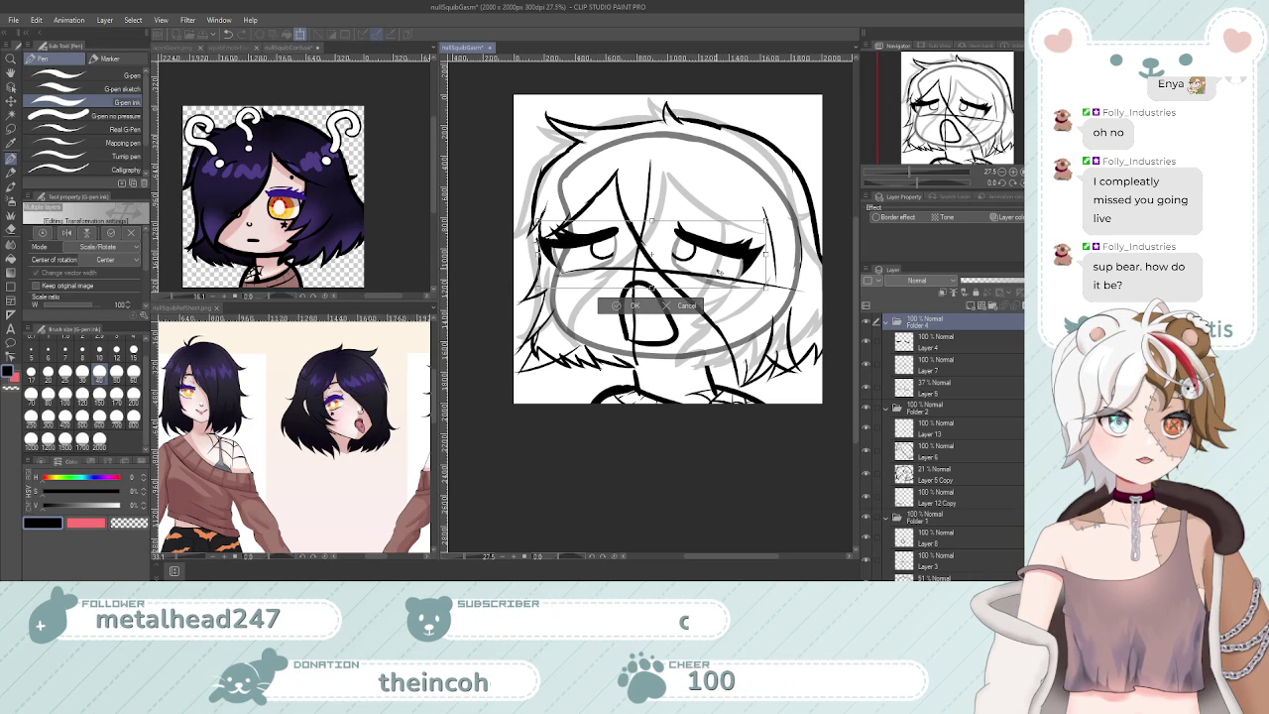
{"action": "left_click", "coordinate": [631, 306]}
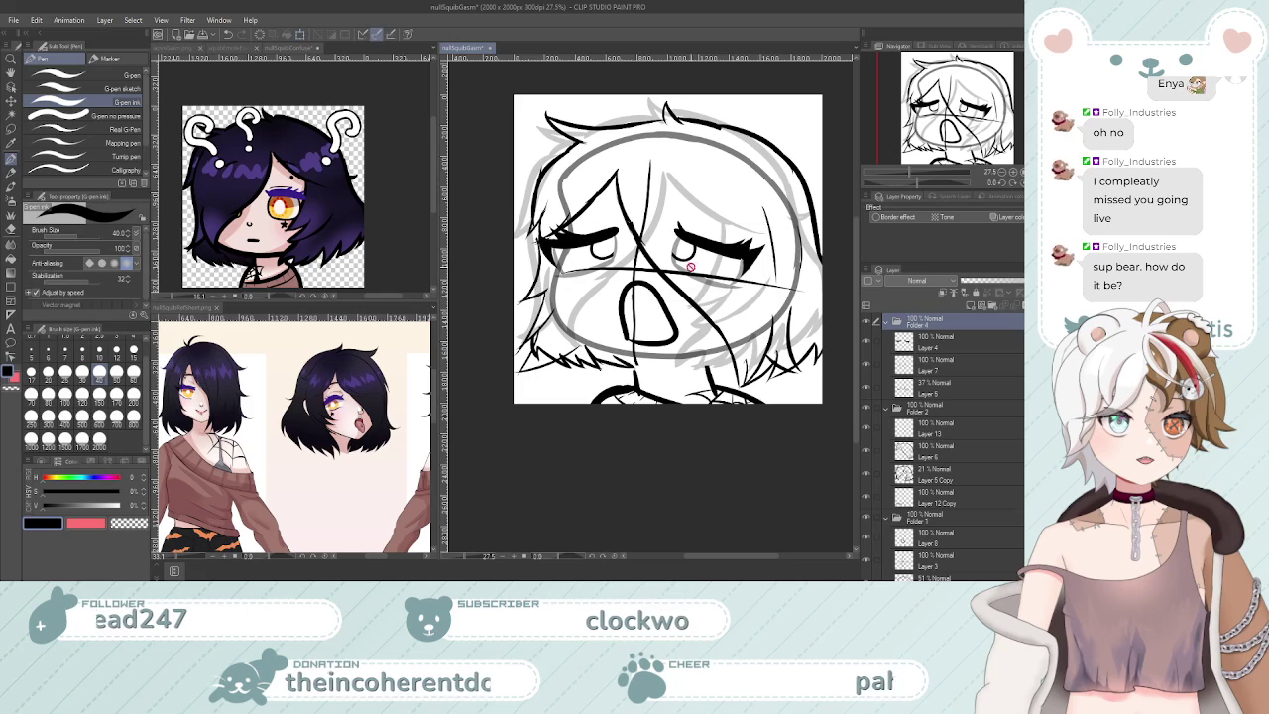
Check how the eyes sit relative to the mouth, the face guidelines and the whole head
{"action": "scroll", "coordinate": [624, 300], "scroll_direction": "down", "scroll_amount": 1}
{"action": "scroll", "coordinate": [625, 299], "scroll_direction": "up", "scroll_amount": 2}
{"action": "scroll", "coordinate": [666, 298], "scroll_direction": "up", "scroll_amount": 1}
{"action": "scroll", "coordinate": [668, 287], "scroll_direction": "down", "scroll_amount": 3}
{"action": "scroll", "coordinate": [670, 272], "scroll_direction": "up", "scroll_amount": 2}
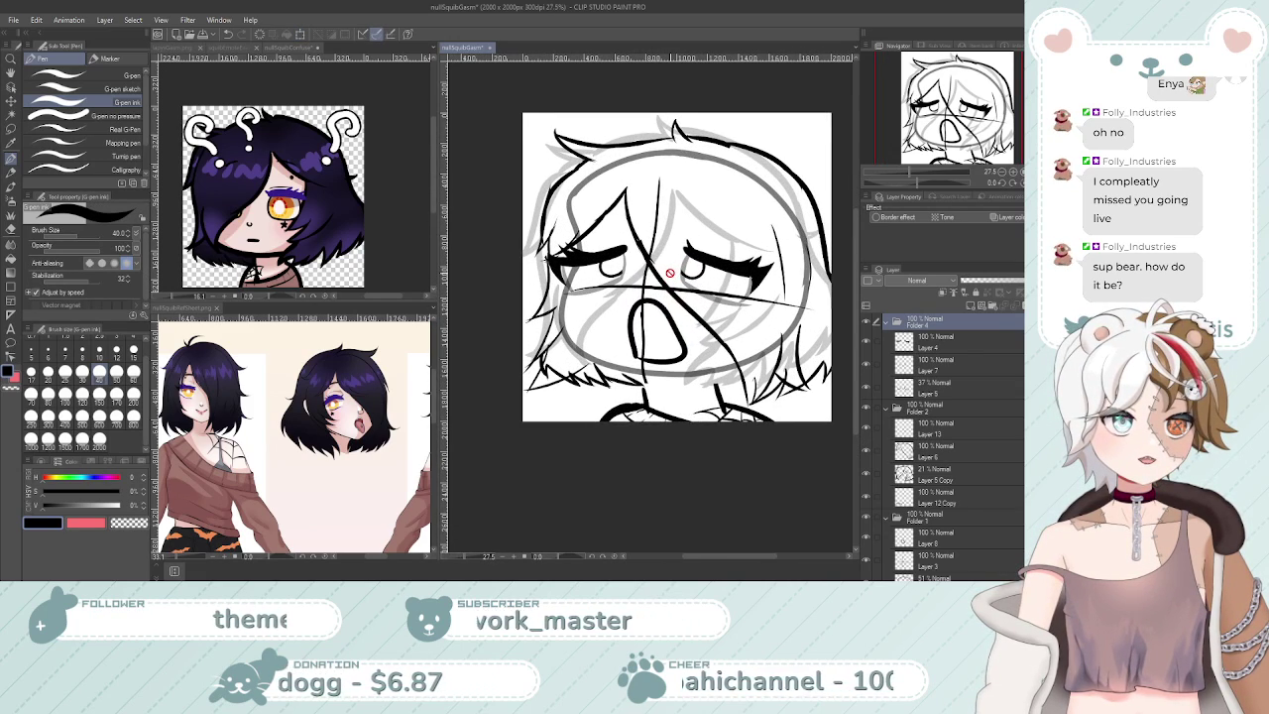
{"action": "scroll", "coordinate": [670, 271], "scroll_direction": "down", "scroll_amount": 2}
{"action": "scroll", "coordinate": [680, 266], "scroll_direction": "up", "scroll_amount": 1}
{"action": "scroll", "coordinate": [682, 264], "scroll_direction": "down", "scroll_amount": 1}
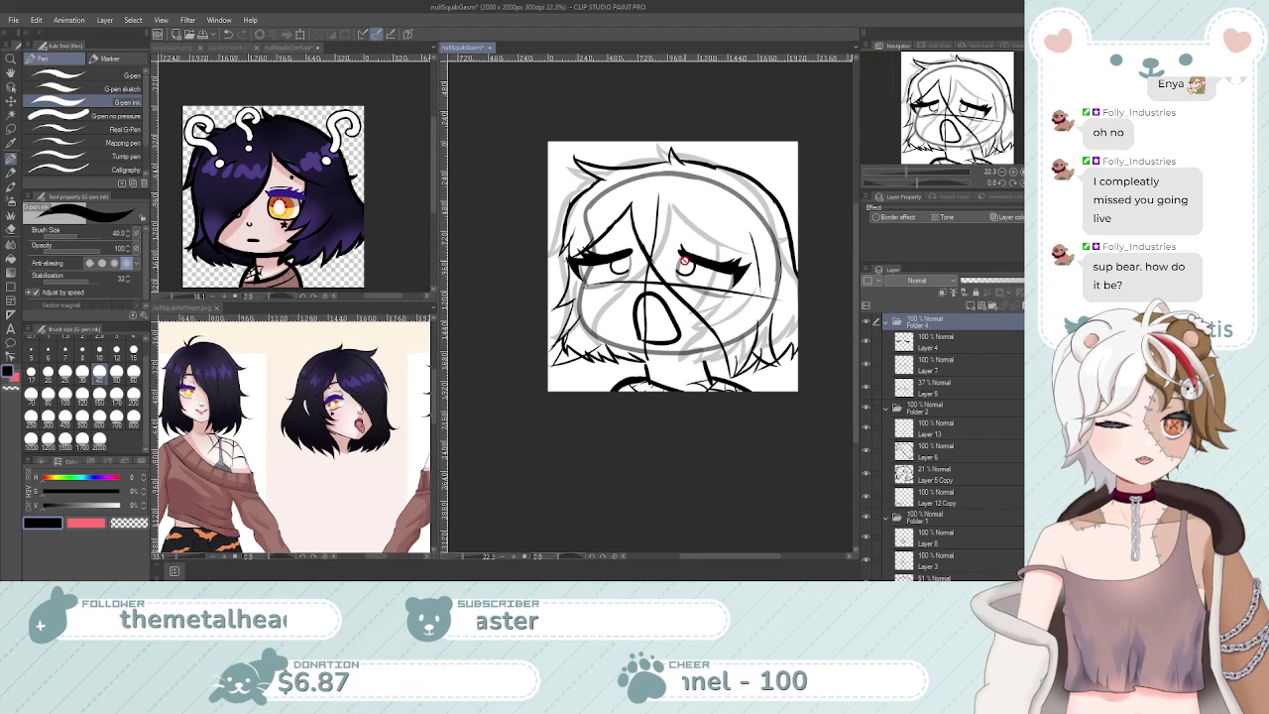
{"action": "scroll", "coordinate": [684, 261], "scroll_direction": "up", "scroll_amount": 4}
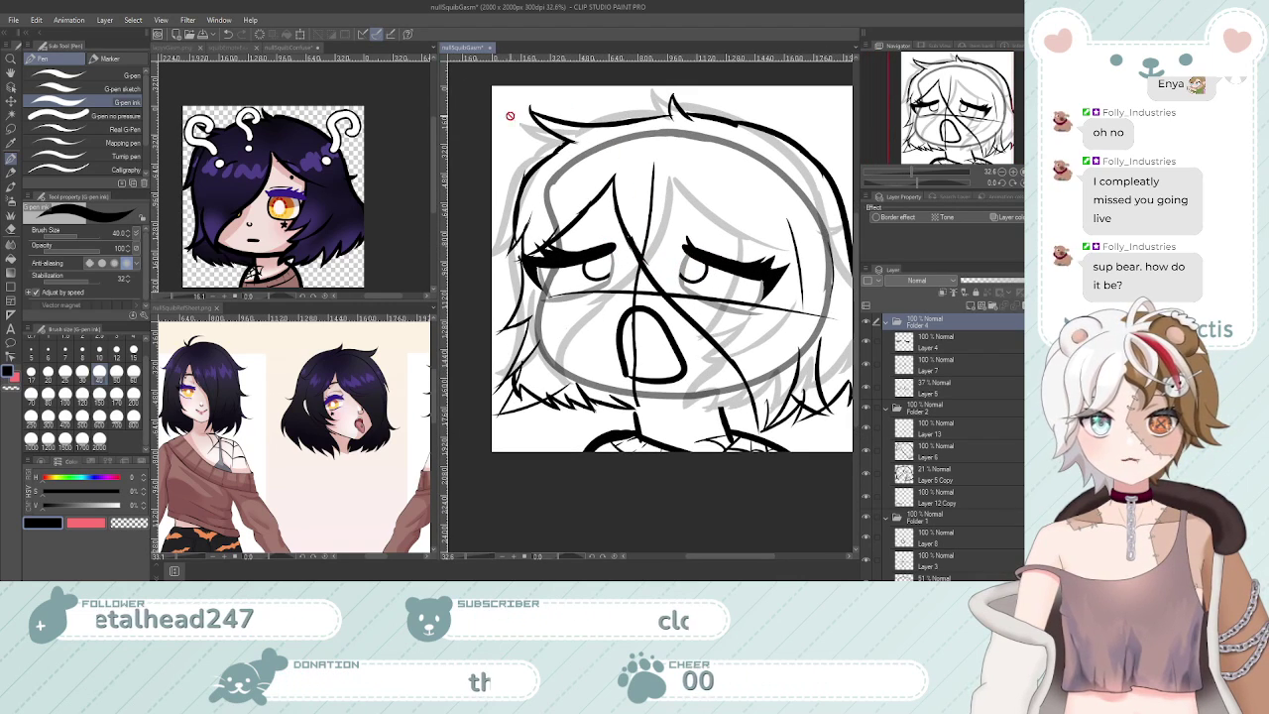
{"action": "scroll", "coordinate": [661, 205], "scroll_direction": "down", "scroll_amount": 3}
{"action": "scroll", "coordinate": [661, 206], "scroll_direction": "up", "scroll_amount": 1}
{"action": "scroll", "coordinate": [659, 205], "scroll_direction": "down", "scroll_amount": 5}
{"action": "scroll", "coordinate": [658, 203], "scroll_direction": "down", "scroll_amount": 1}
{"action": "scroll", "coordinate": [644, 193], "scroll_direction": "up", "scroll_amount": 5}
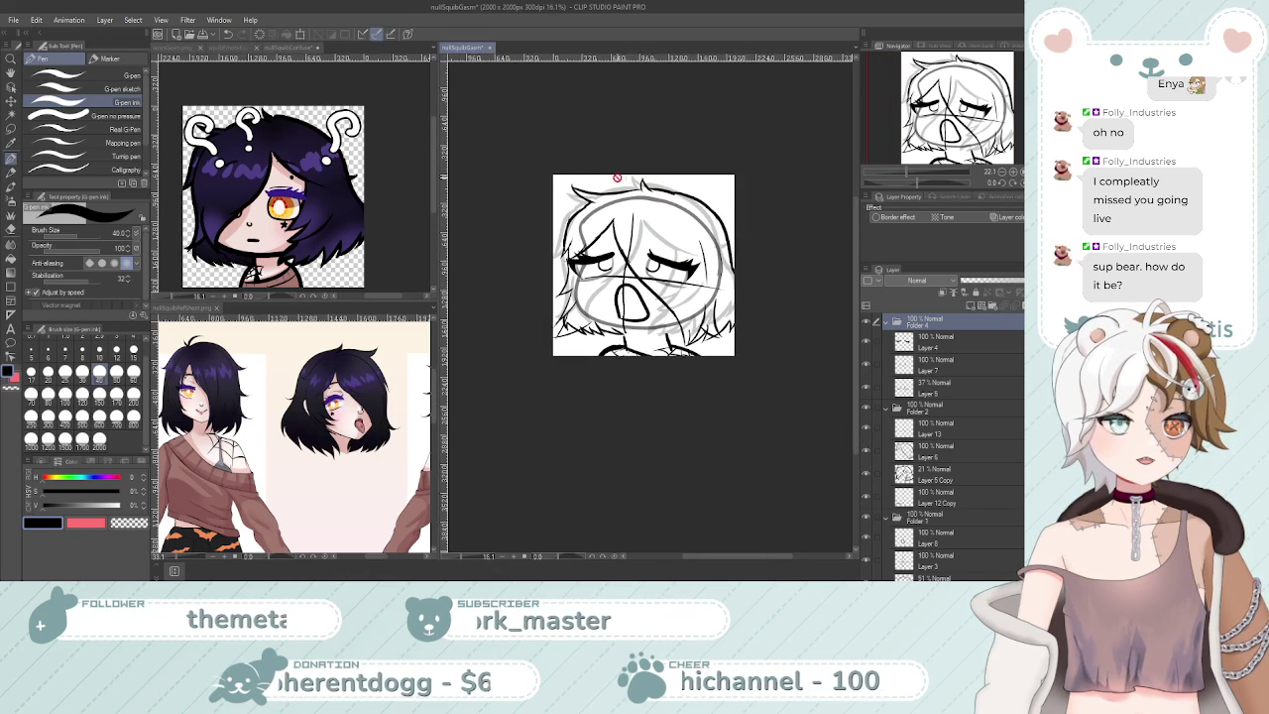
Try the eyes in Folder 4 slightly higher on the face, check them against the whole head and undo the move
{"action": "scroll", "coordinate": [622, 178], "scroll_direction": "up", "scroll_amount": 1}
{"action": "key", "text": "ctrl+t"}
{"action": "scroll", "coordinate": [699, 334], "scroll_direction": "up", "scroll_amount": 1}
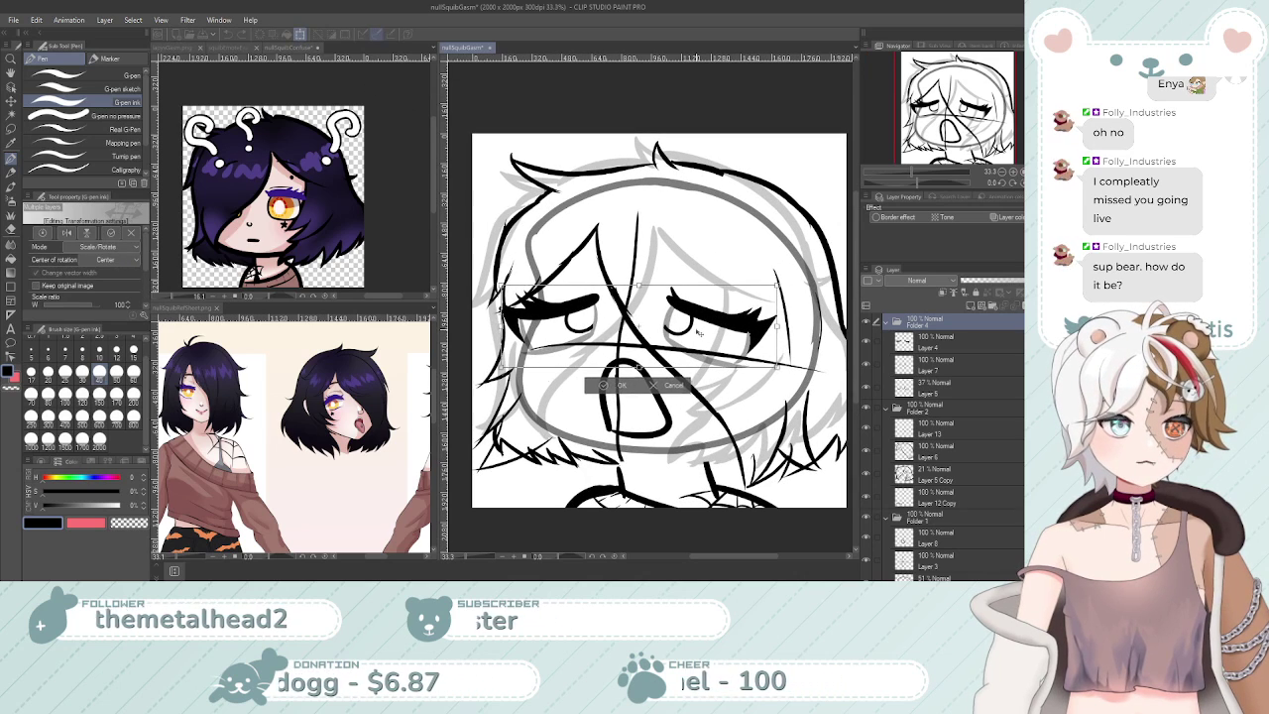
{"action": "scroll", "coordinate": [698, 334], "scroll_direction": "down", "scroll_amount": 3}
{"action": "key", "text": "Return"}
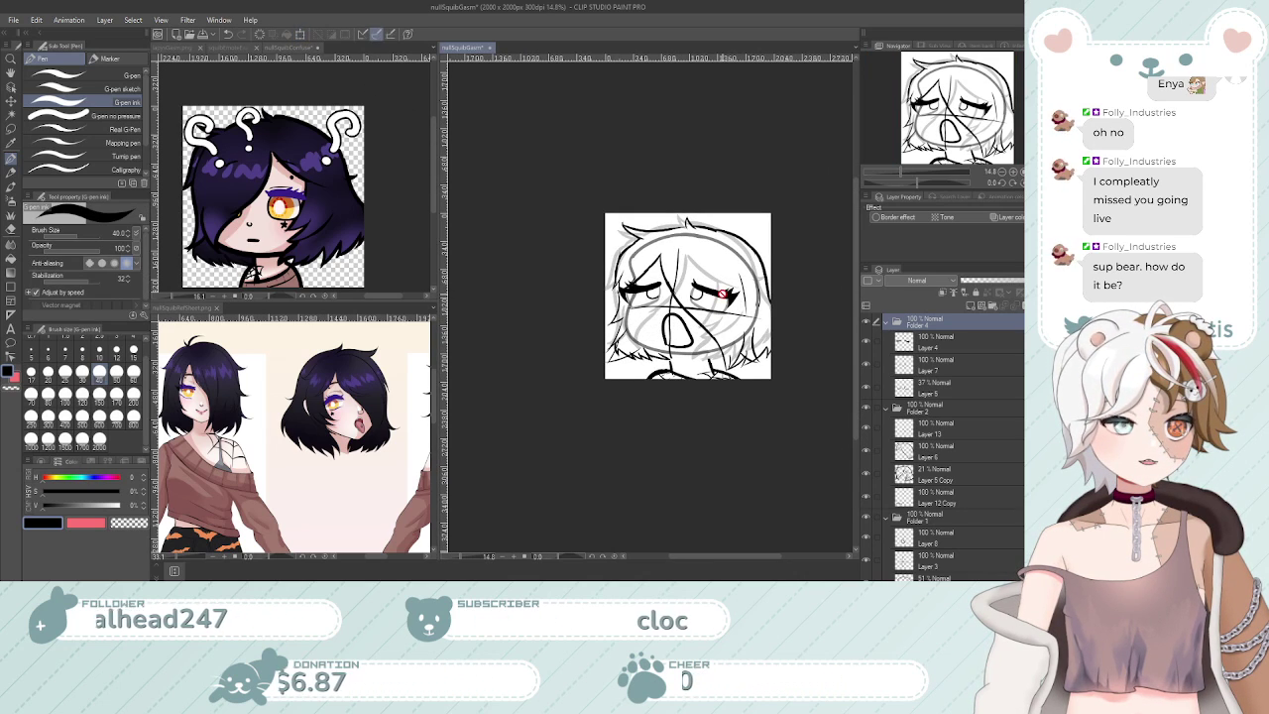
{"action": "scroll", "coordinate": [723, 294], "scroll_direction": "up", "scroll_amount": 2}
{"action": "scroll", "coordinate": [670, 296], "scroll_direction": "up", "scroll_amount": 1}
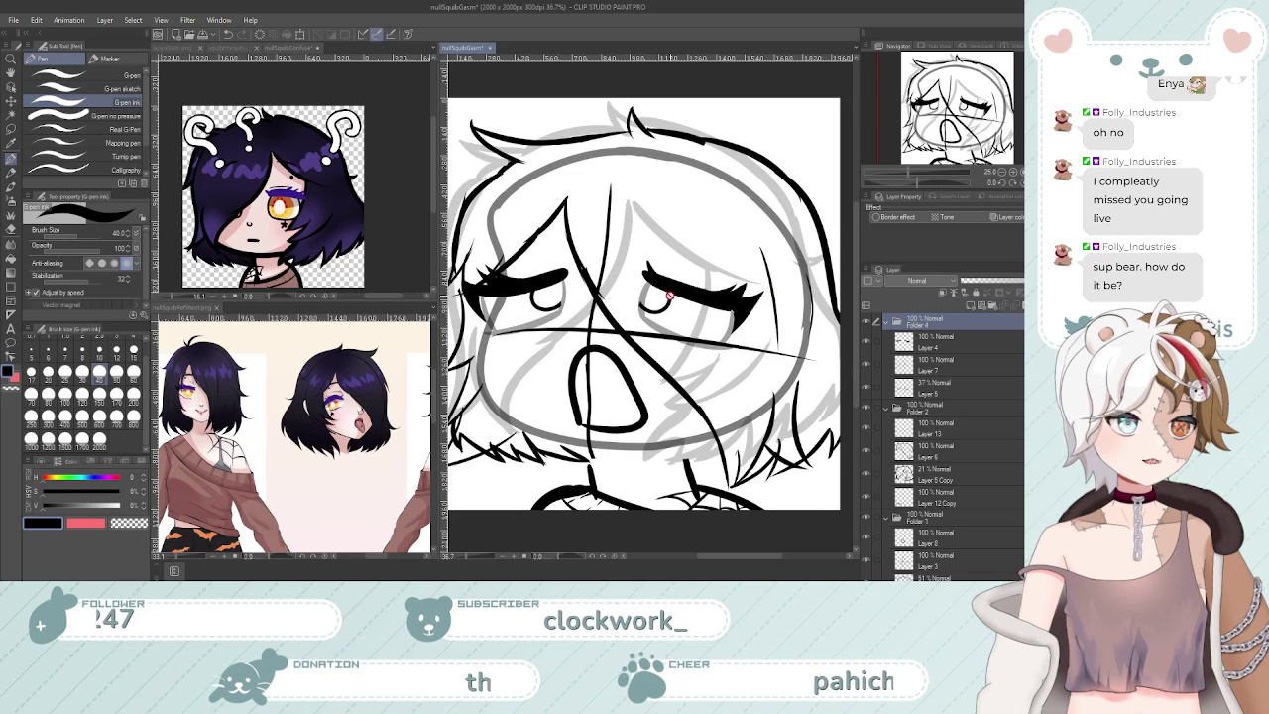
{"action": "scroll", "coordinate": [669, 295], "scroll_direction": "down", "scroll_amount": 3}
{"action": "scroll", "coordinate": [635, 297], "scroll_direction": "up", "scroll_amount": 3}
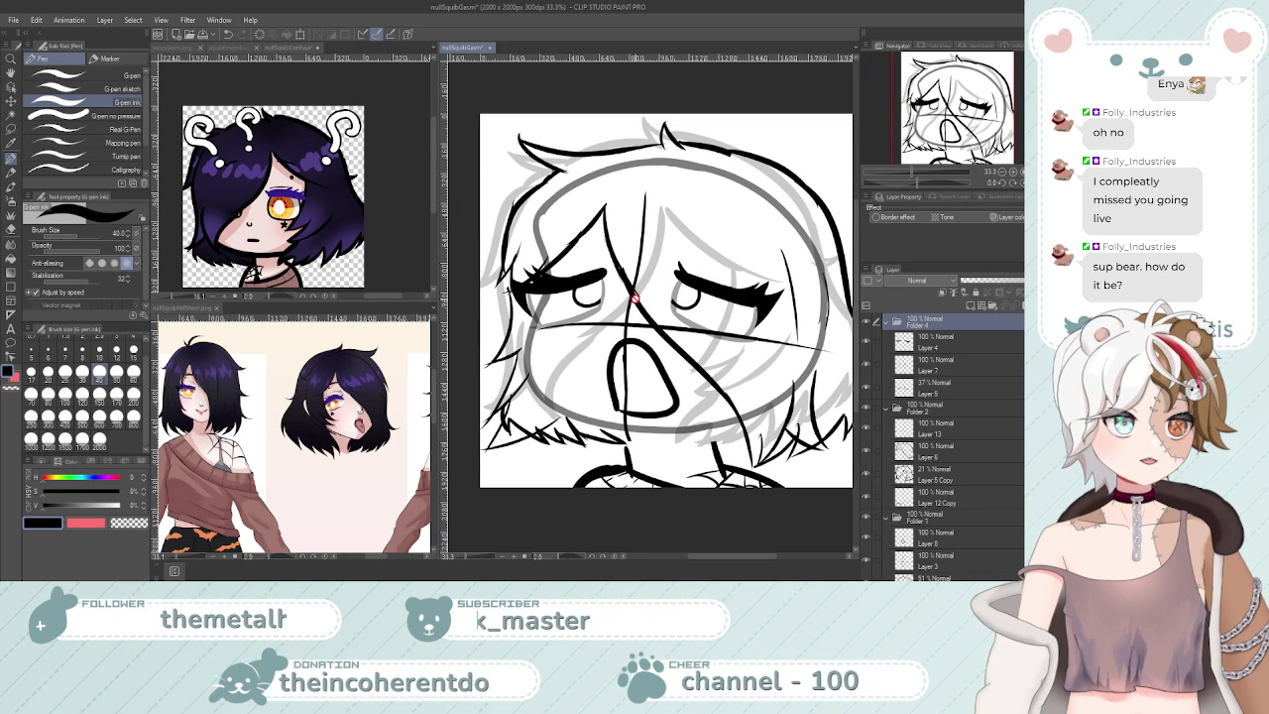
{"action": "key", "text": "ctrl+z"}
{"action": "scroll", "coordinate": [577, 295], "scroll_direction": "down", "scroll_amount": 3}
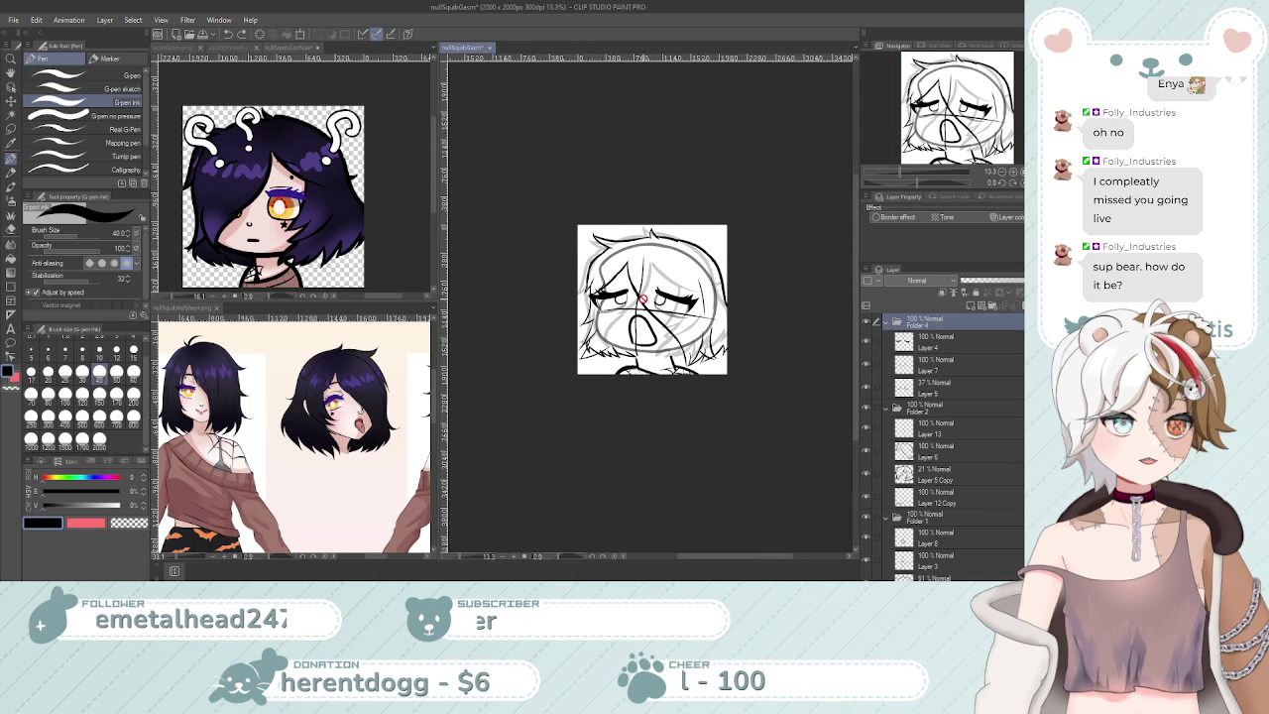
{"action": "scroll", "coordinate": [578, 295], "scroll_direction": "up", "scroll_amount": 3}
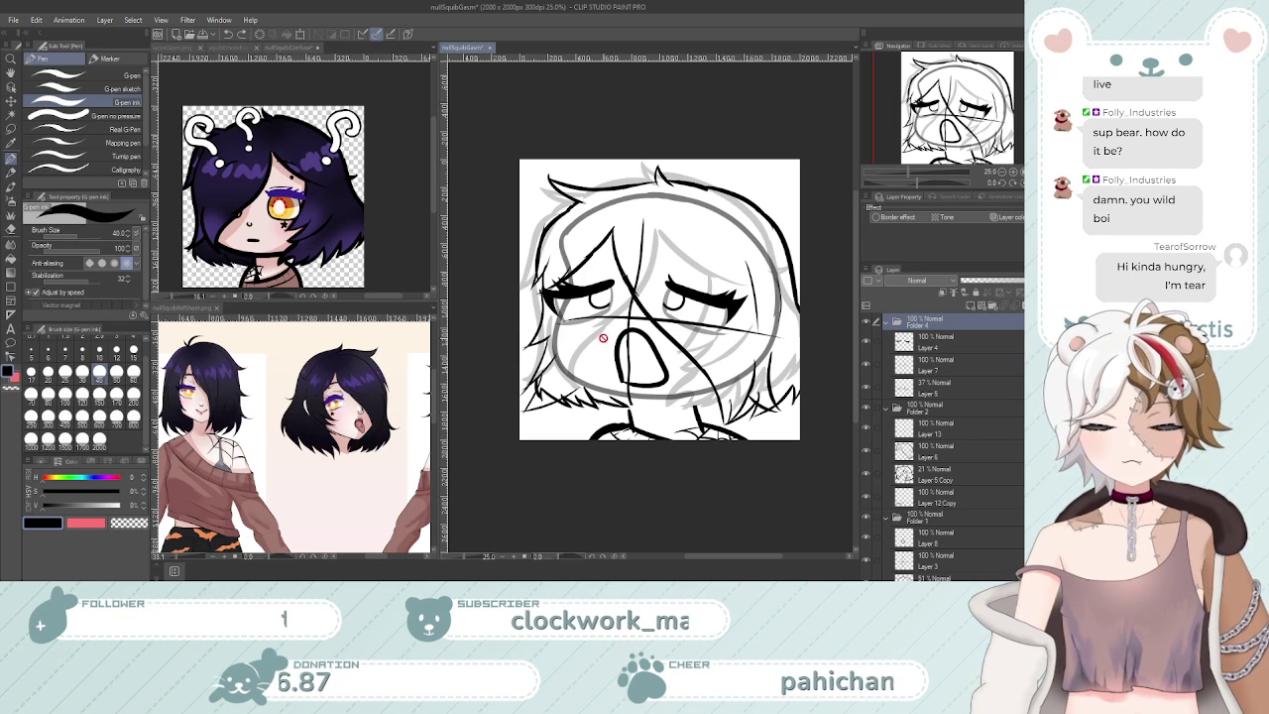
Compare the sketch with the hair on Layer 5 Copy and on Layer 6 alternately hidden and shown
{"action": "scroll", "coordinate": [619, 260], "scroll_direction": "up", "scroll_amount": 2}
{"action": "scroll", "coordinate": [642, 238], "scroll_direction": "down", "scroll_amount": 2}
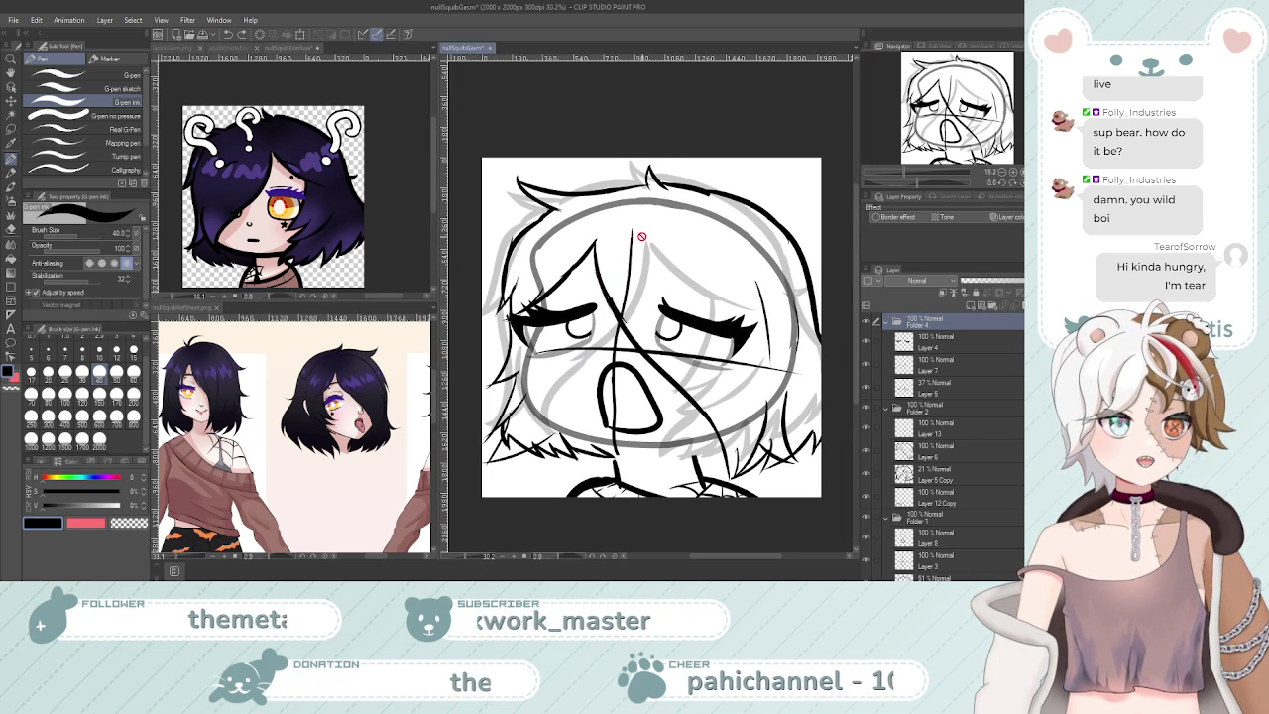
{"action": "scroll", "coordinate": [694, 299], "scroll_direction": "up", "scroll_amount": 1}
{"action": "scroll", "coordinate": [923, 386], "scroll_direction": "down", "scroll_amount": 3}
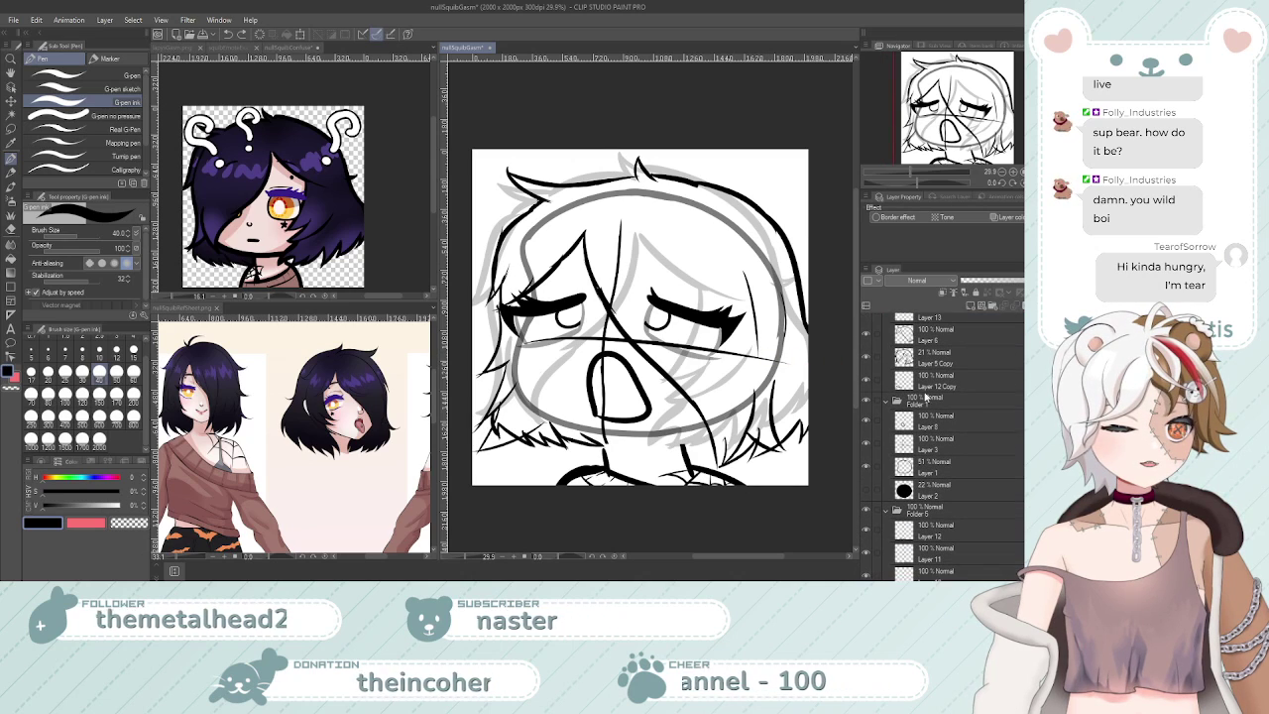
{"action": "left_click", "coordinate": [920, 362]}
{"action": "left_click", "coordinate": [868, 358]}
{"action": "left_click", "coordinate": [868, 358]}
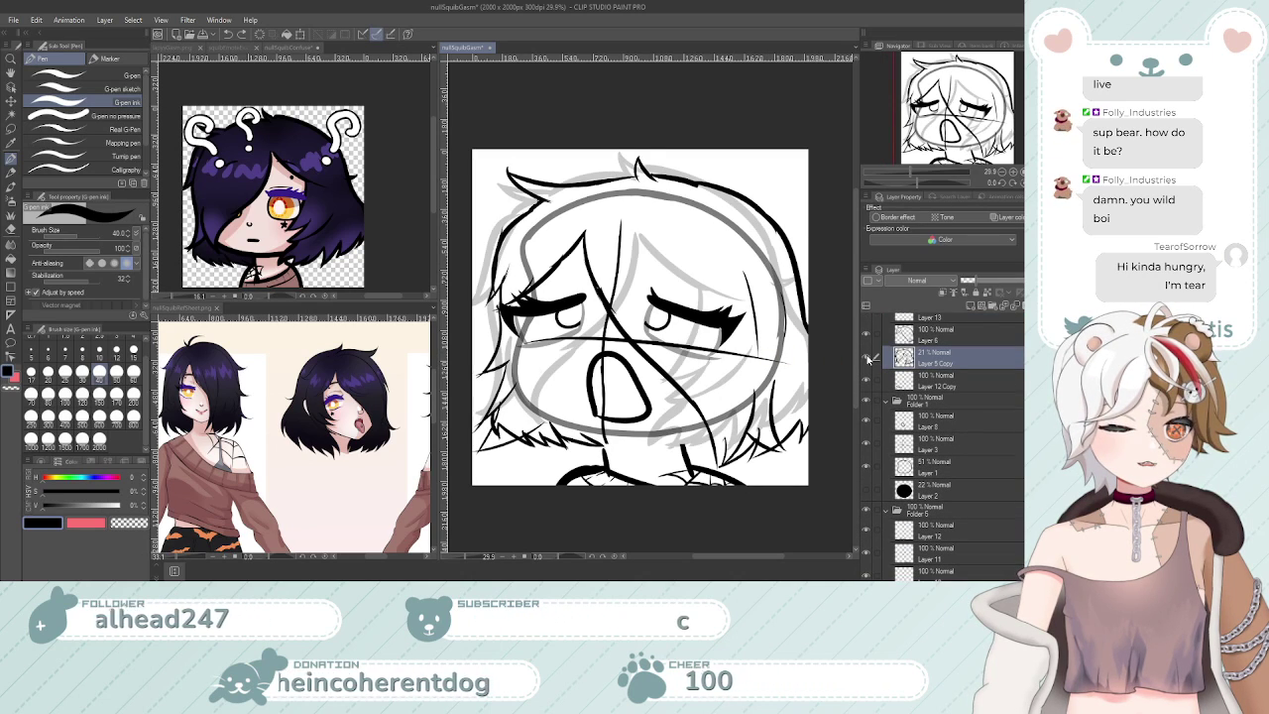
{"action": "scroll", "coordinate": [864, 437], "scroll_direction": "up", "scroll_amount": 2}
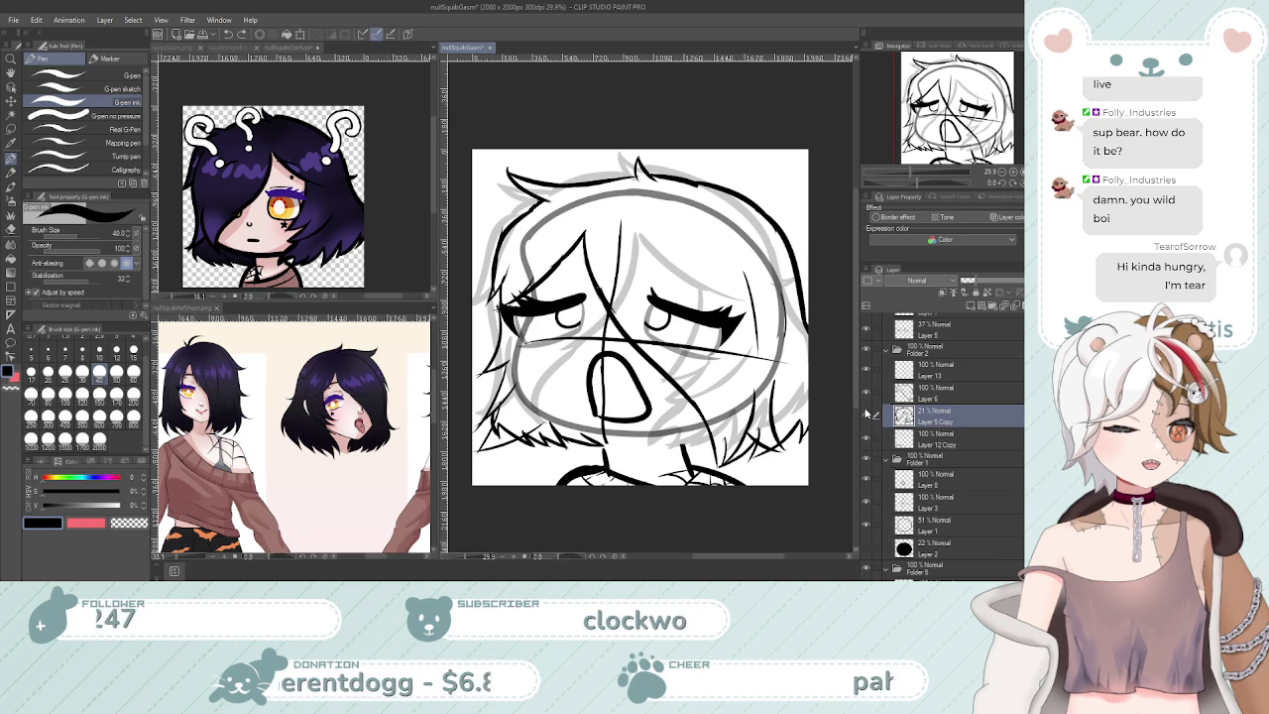
{"action": "left_click", "coordinate": [863, 396]}
{"action": "left_click", "coordinate": [863, 396]}
{"action": "left_click", "coordinate": [863, 396]}
{"action": "left_click", "coordinate": [864, 397]}
{"action": "left_click", "coordinate": [865, 398]}
{"action": "left_click", "coordinate": [865, 399]}
{"action": "left_click", "coordinate": [866, 399]}
{"action": "left_click", "coordinate": [865, 398]}
{"action": "left_click", "coordinate": [865, 398]}
{"action": "left_click", "coordinate": [865, 399]}
{"action": "left_click", "coordinate": [866, 399]}
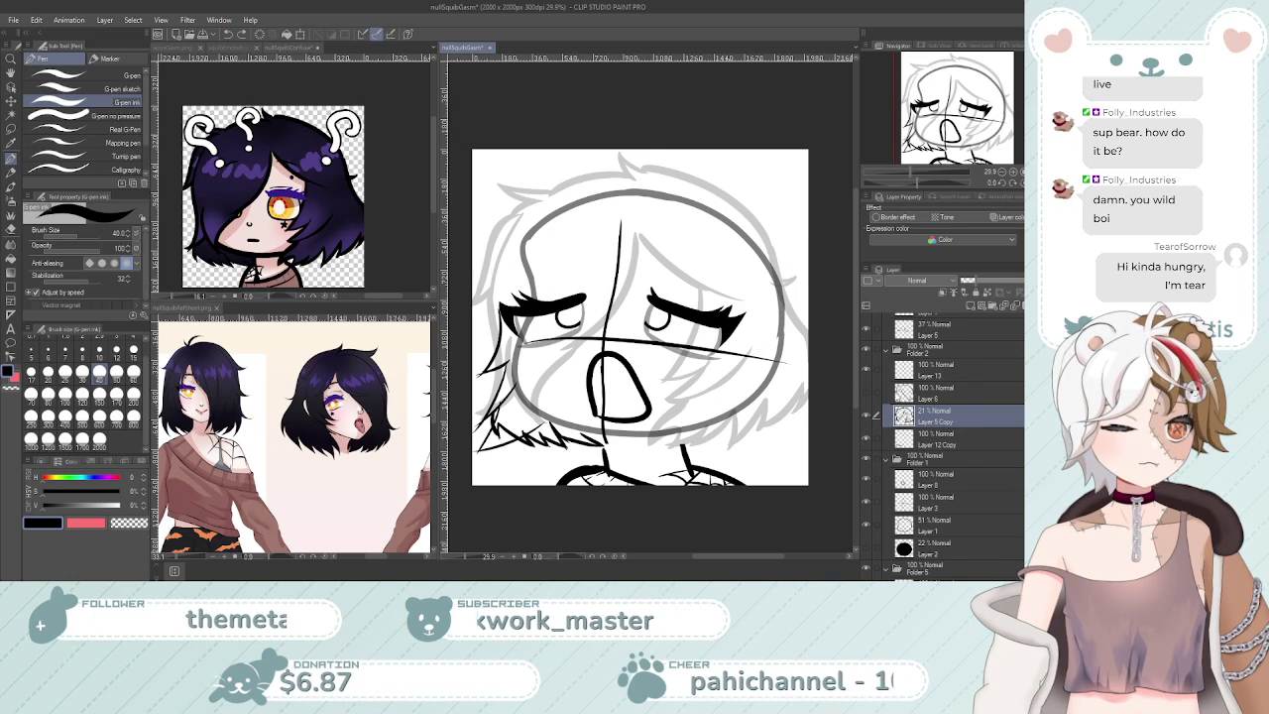
{"action": "left_click", "coordinate": [865, 399]}
Try the hair on Layer 6 at 0% opacity, restore it to 100% and hide the layer
{"action": "left_click", "coordinate": [936, 393]}
{"action": "left_click_drag", "start_coordinate": [1008, 290], "coordinate": [950, 297]}
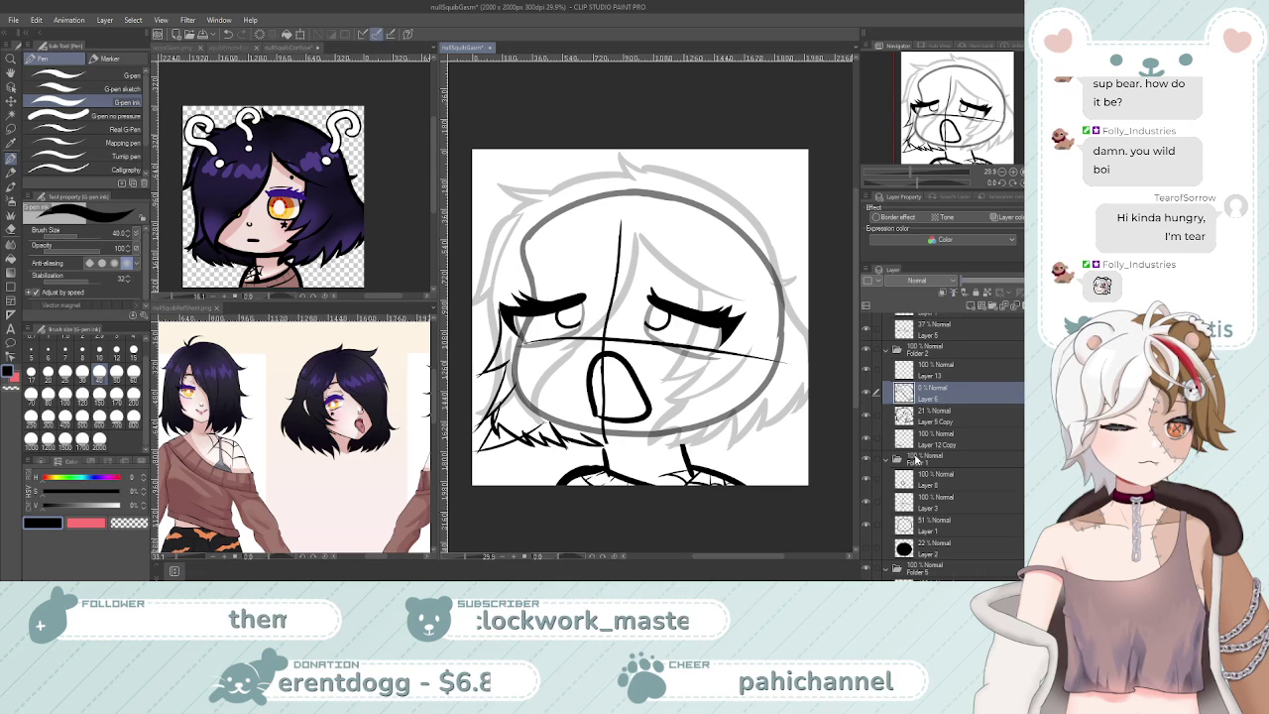
{"action": "left_click_drag", "start_coordinate": [977, 281], "coordinate": [1022, 282]}
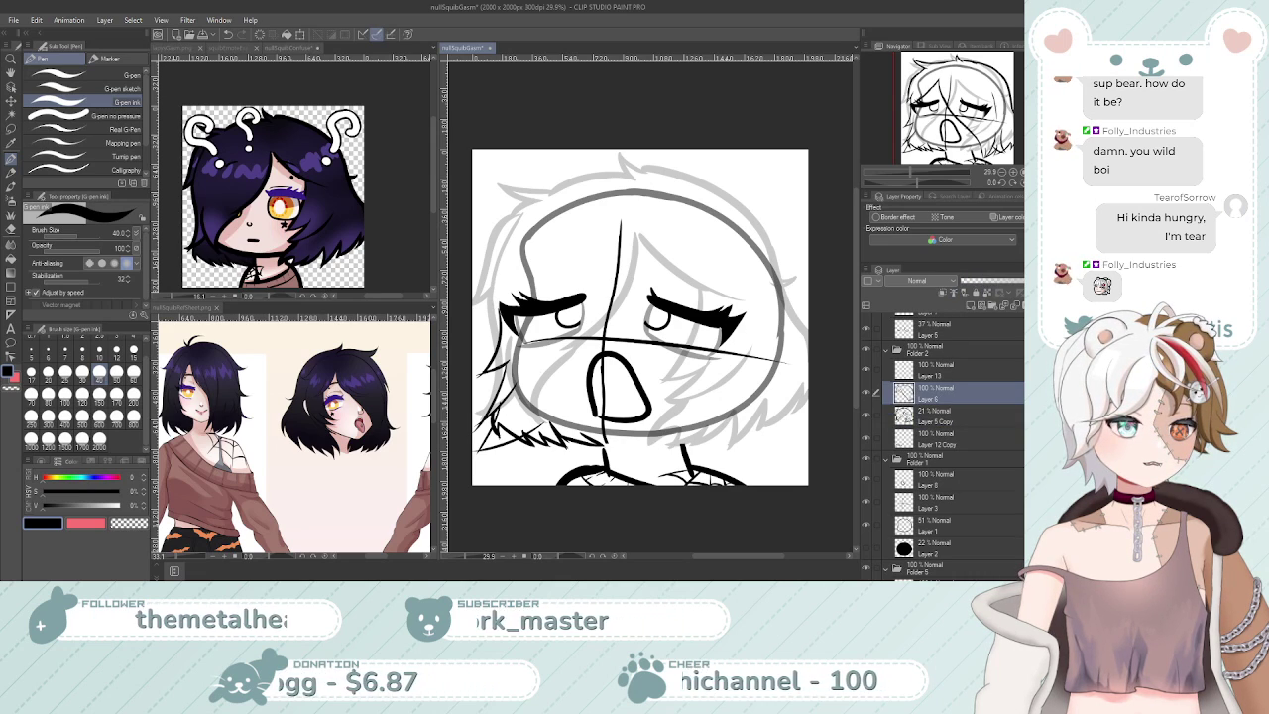
{"action": "left_click", "coordinate": [865, 392]}
Rotate the hair on Layer 5 Copy and Layer 12 Copy together slightly clockwise and nudge it into place around the head
{"action": "left_click", "coordinate": [971, 427]}
{"action": "left_click", "coordinate": [954, 443], "text": "ctrl"}
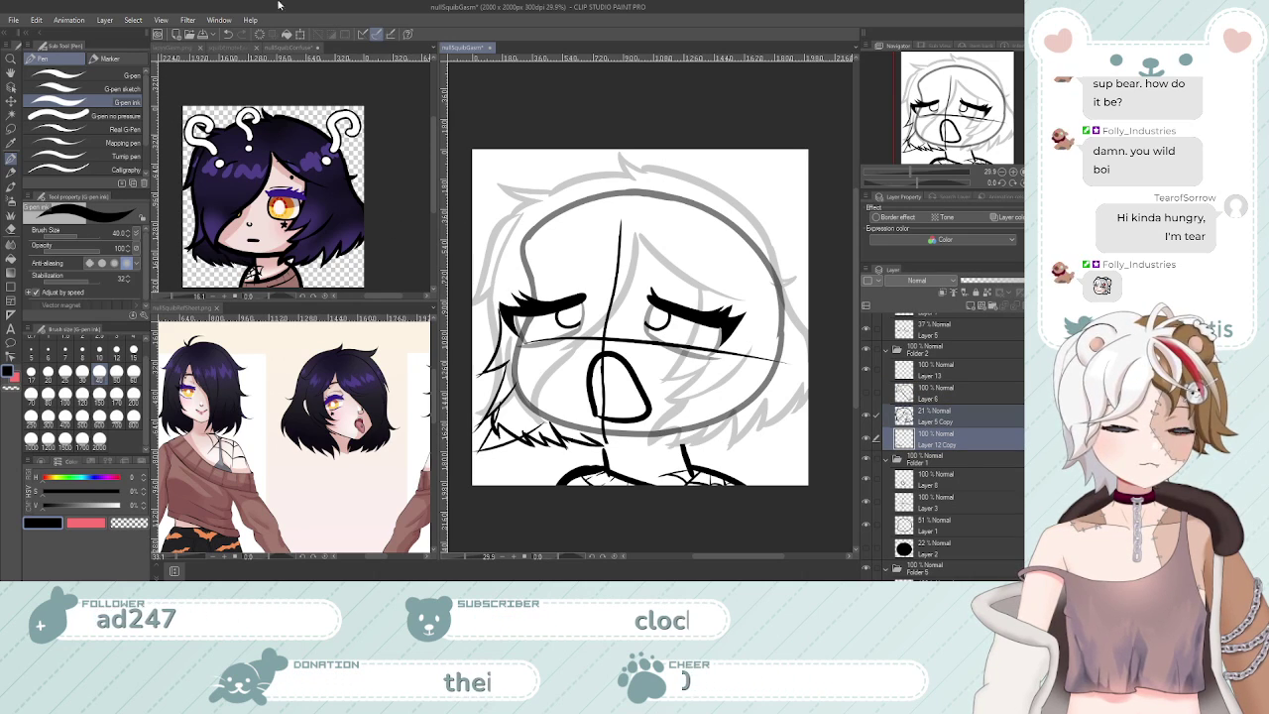
{"action": "key", "text": "ctrl+t"}
{"action": "scroll", "coordinate": [678, 244], "scroll_direction": "down", "scroll_amount": 1}
{"action": "left_click_drag", "start_coordinate": [796, 172], "coordinate": [784, 192]}
{"action": "left_click_drag", "start_coordinate": [700, 273], "coordinate": [698, 272]}
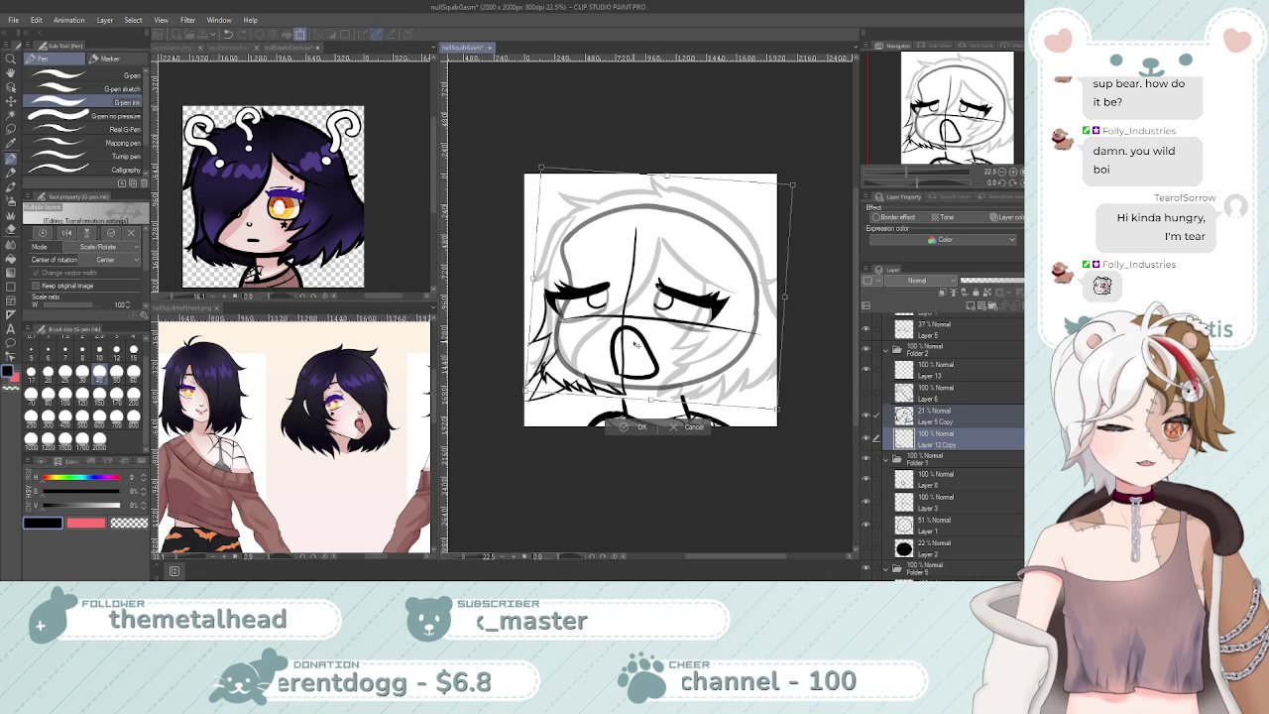
{"action": "scroll", "coordinate": [632, 342], "scroll_direction": "up", "scroll_amount": 1}
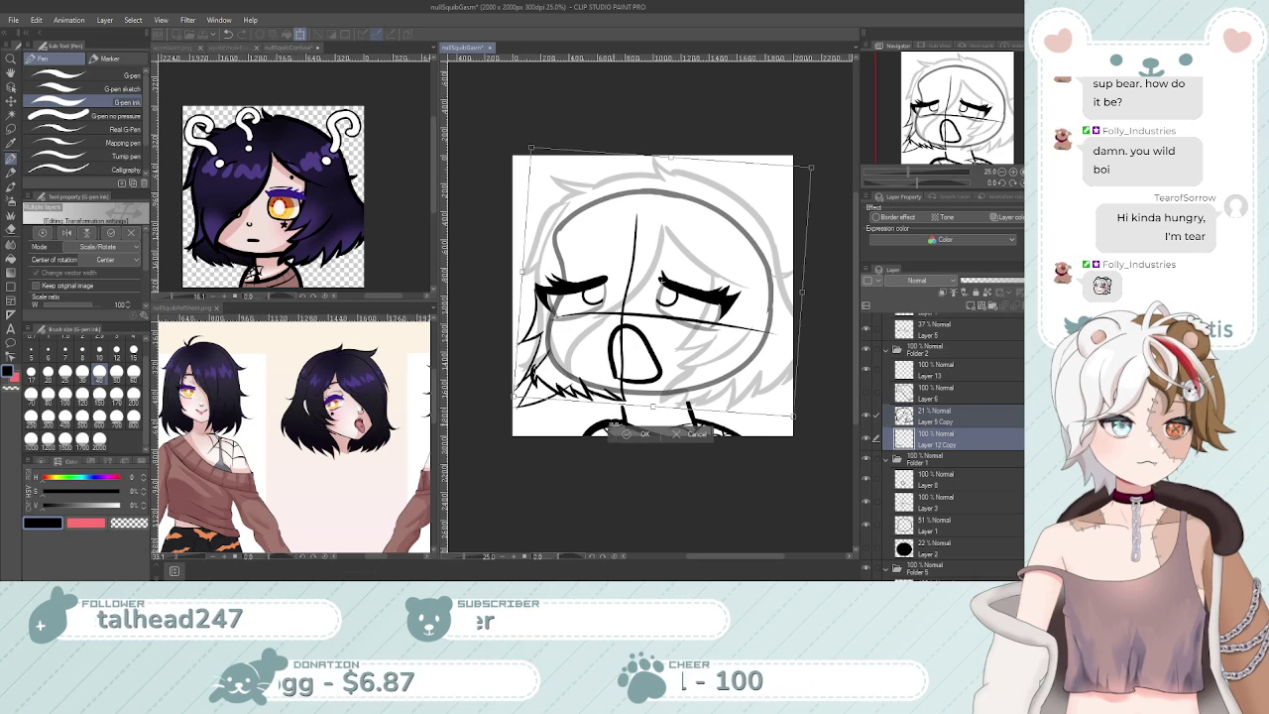
{"action": "key", "text": "Return"}
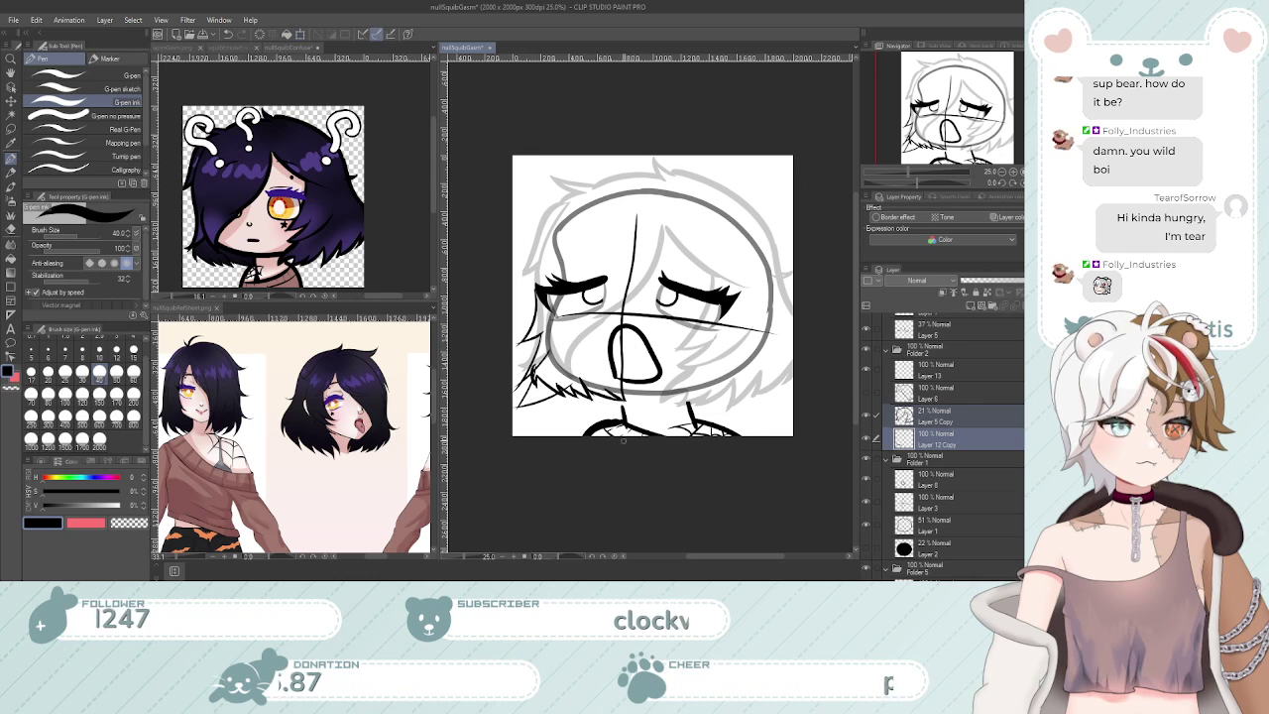
Check the rotated hair around the face and hide the back hair on Layer 9 in Folder 3
{"action": "scroll", "coordinate": [598, 348], "scroll_direction": "up", "scroll_amount": 1}
{"action": "scroll", "coordinate": [598, 348], "scroll_direction": "up", "scroll_amount": 2}
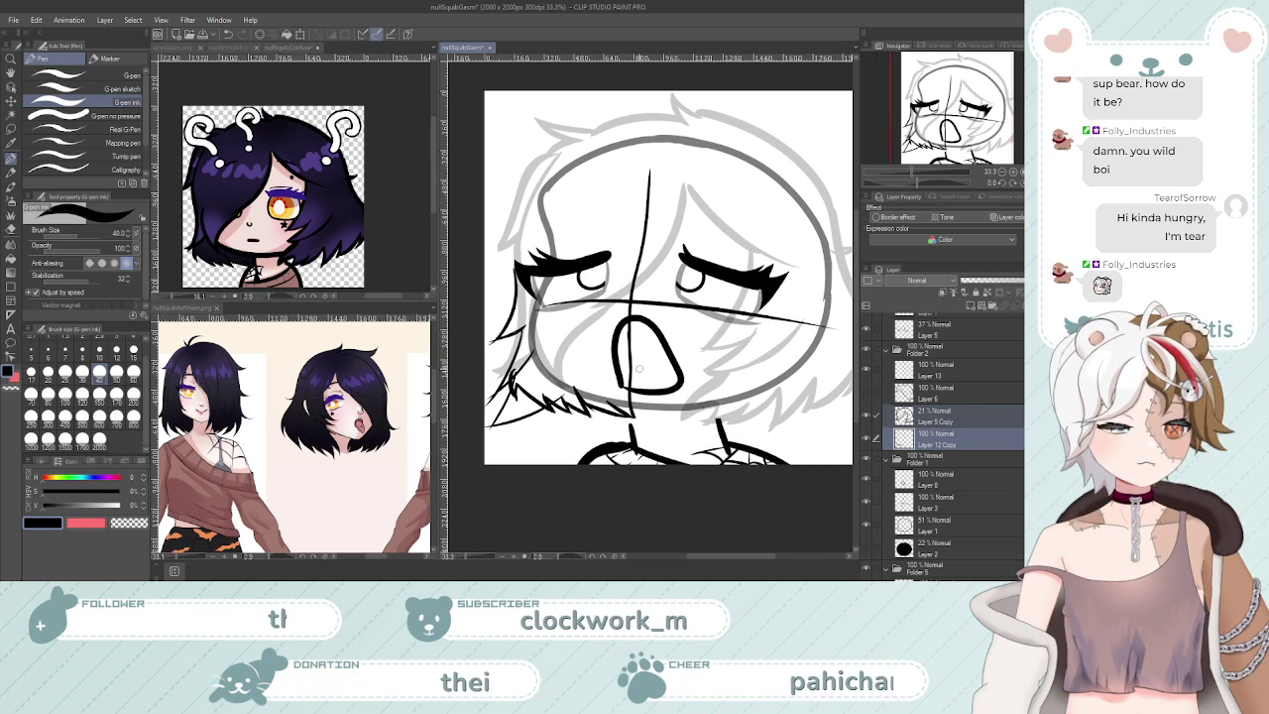
{"action": "scroll", "coordinate": [943, 472], "scroll_direction": "down", "scroll_amount": 3}
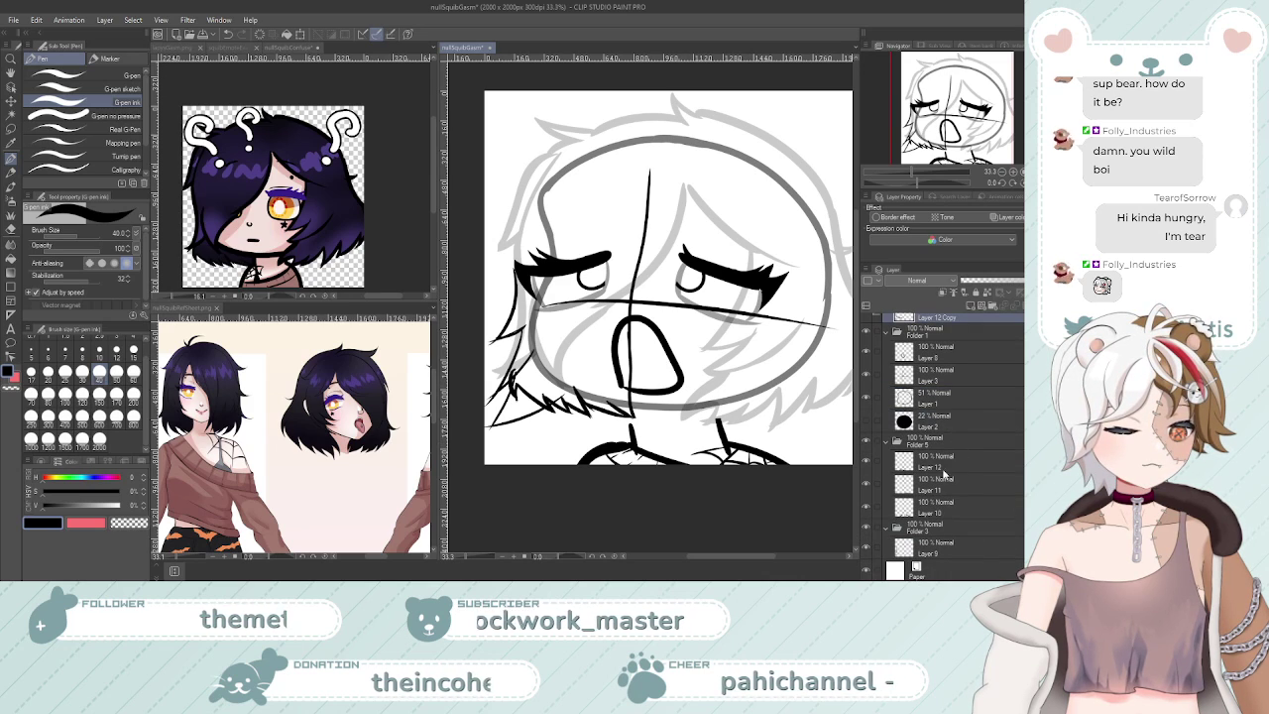
{"action": "left_click", "coordinate": [866, 547]}
{"action": "scroll", "coordinate": [921, 446], "scroll_direction": "up", "scroll_amount": 5}
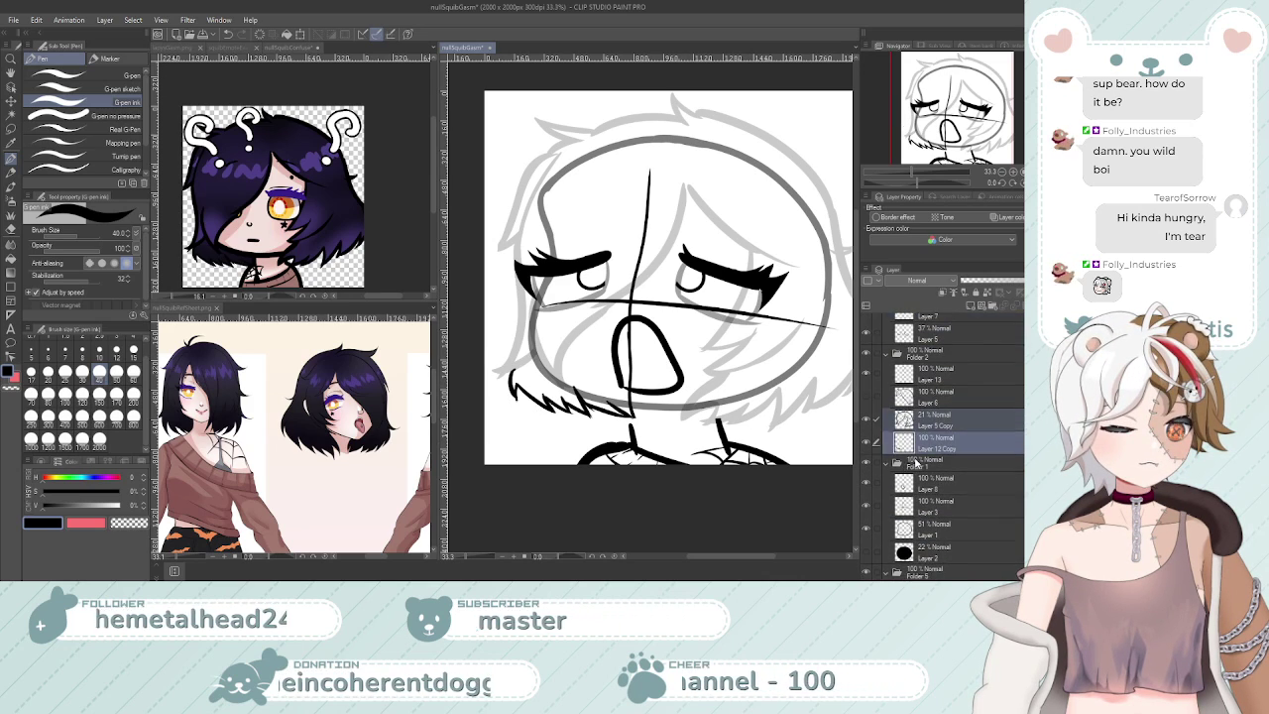
Lower the opacity of the hair lines on Layer 12 Copy to 21%, and make Layer 6 active
{"action": "left_click", "coordinate": [920, 497]}
{"action": "left_click_drag", "start_coordinate": [993, 286], "coordinate": [976, 295]}
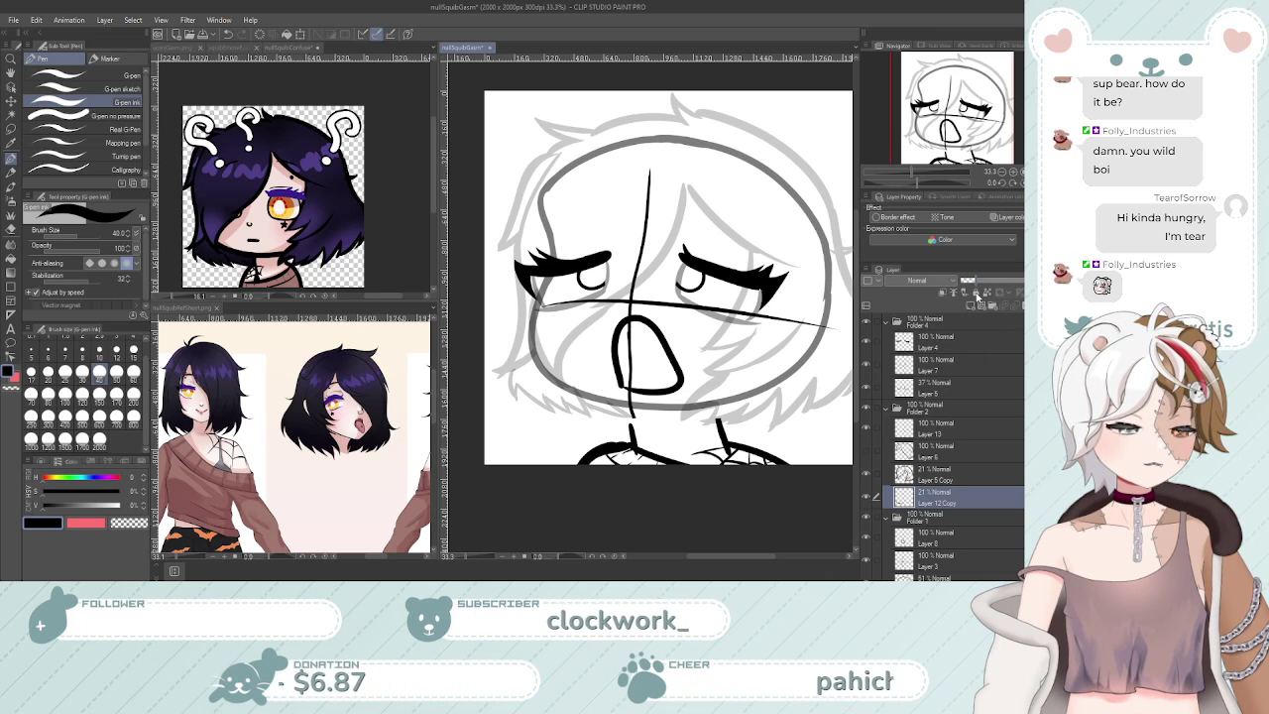
{"action": "left_click", "coordinate": [932, 451]}
Examine the faded hair against the head outline and face at several magnifications
{"action": "scroll", "coordinate": [710, 397], "scroll_direction": "down", "scroll_amount": 1}
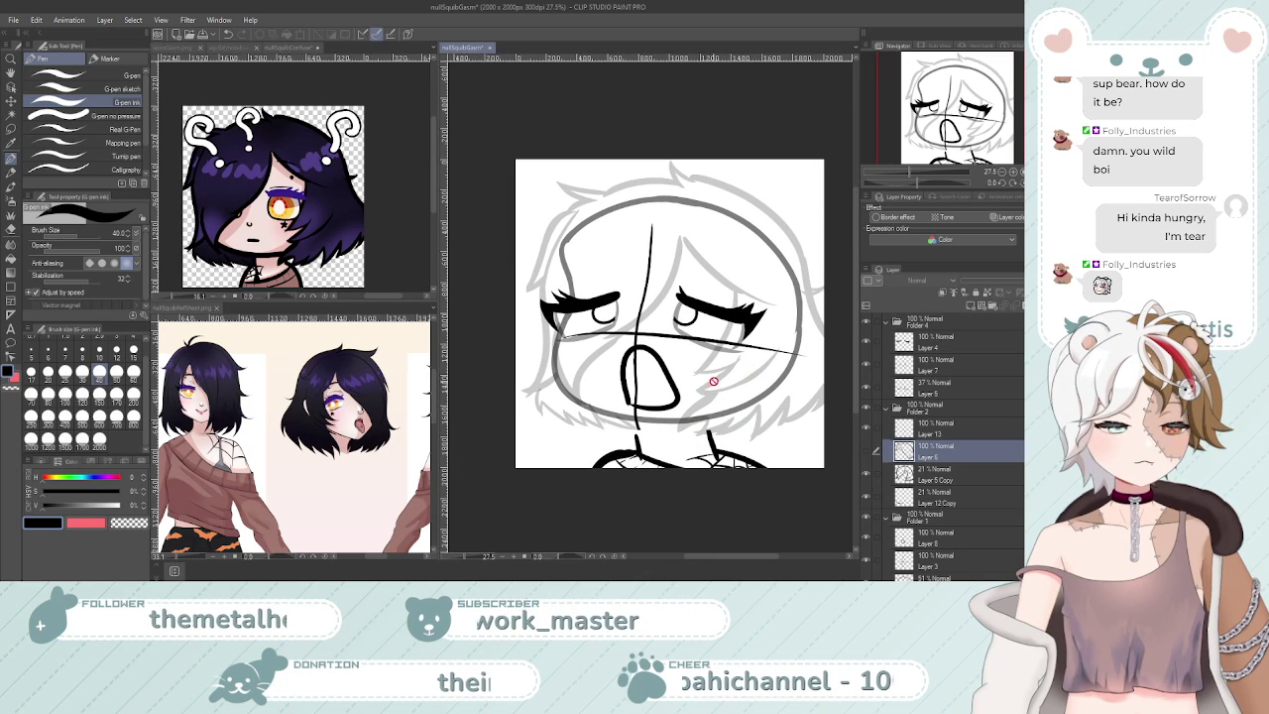
{"action": "scroll", "coordinate": [711, 392], "scroll_direction": "down", "scroll_amount": 2}
{"action": "scroll", "coordinate": [703, 385], "scroll_direction": "up", "scroll_amount": 2}
{"action": "scroll", "coordinate": [701, 383], "scroll_direction": "down", "scroll_amount": 2}
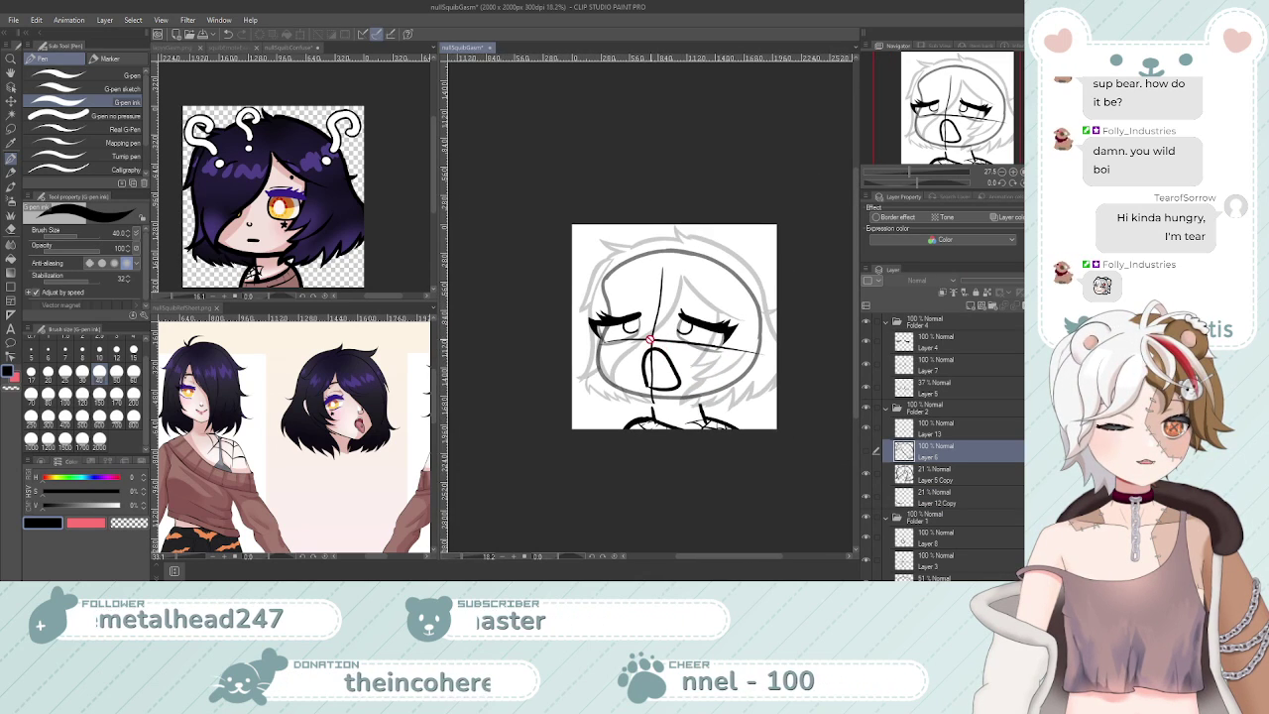
{"action": "scroll", "coordinate": [705, 267], "scroll_direction": "up", "scroll_amount": 2}
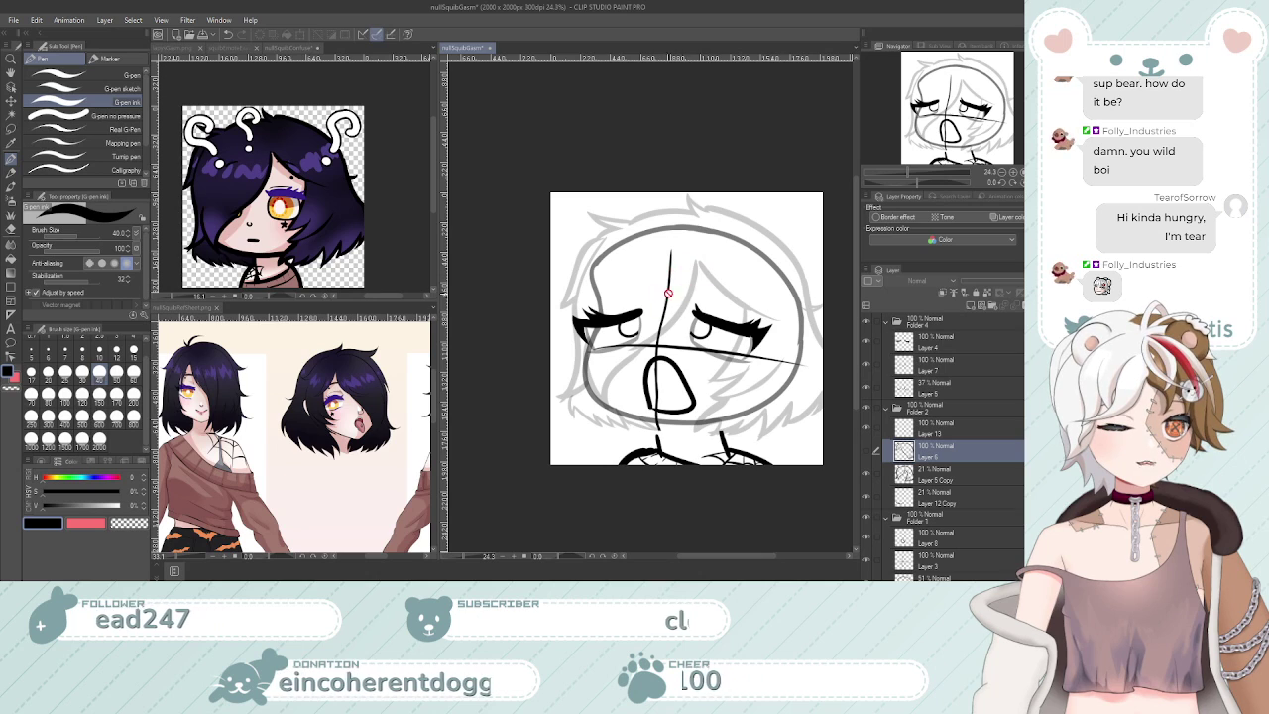
{"action": "scroll", "coordinate": [707, 337], "scroll_direction": "down", "scroll_amount": 2}
{"action": "scroll", "coordinate": [690, 306], "scroll_direction": "up", "scroll_amount": 2}
{"action": "scroll", "coordinate": [688, 306], "scroll_direction": "down", "scroll_amount": 1}
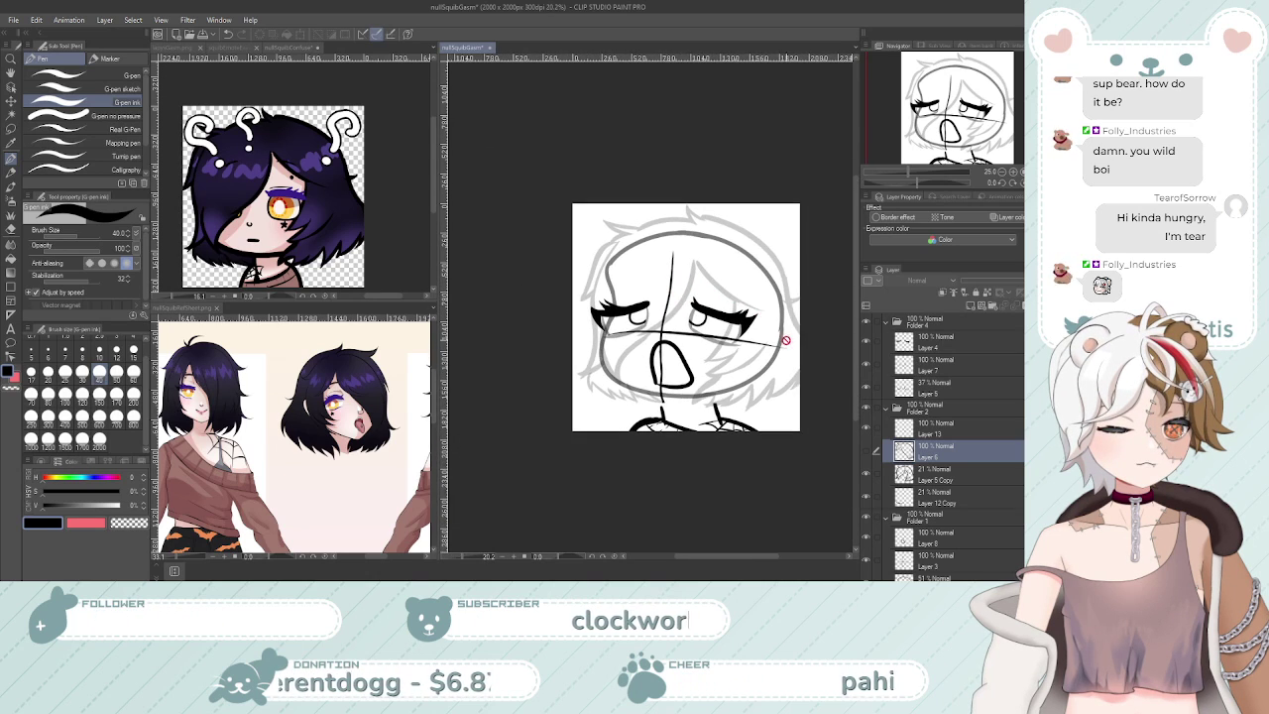
{"action": "scroll", "coordinate": [684, 307], "scroll_direction": "up", "scroll_amount": 2}
{"action": "scroll", "coordinate": [680, 309], "scroll_direction": "down", "scroll_amount": 2}
{"action": "scroll", "coordinate": [676, 309], "scroll_direction": "up", "scroll_amount": 2}
{"action": "scroll", "coordinate": [674, 309], "scroll_direction": "up", "scroll_amount": 1}
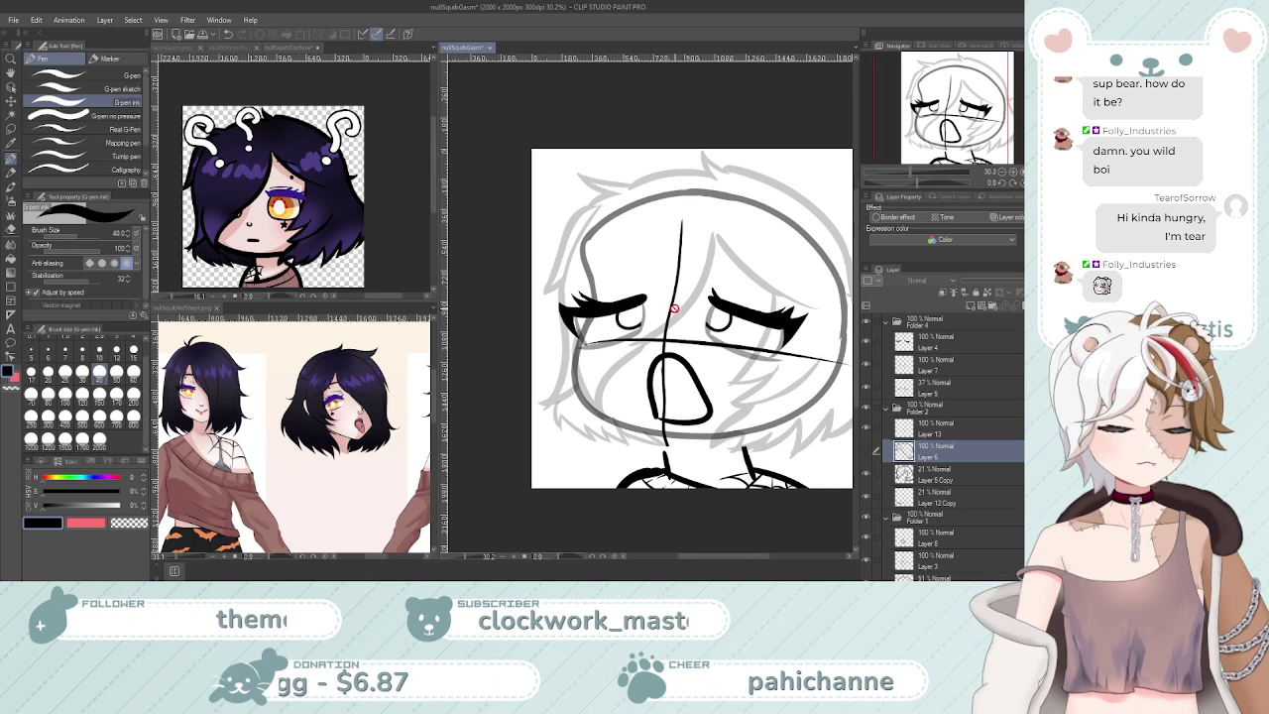
{"action": "scroll", "coordinate": [731, 328], "scroll_direction": "up", "scroll_amount": 2}
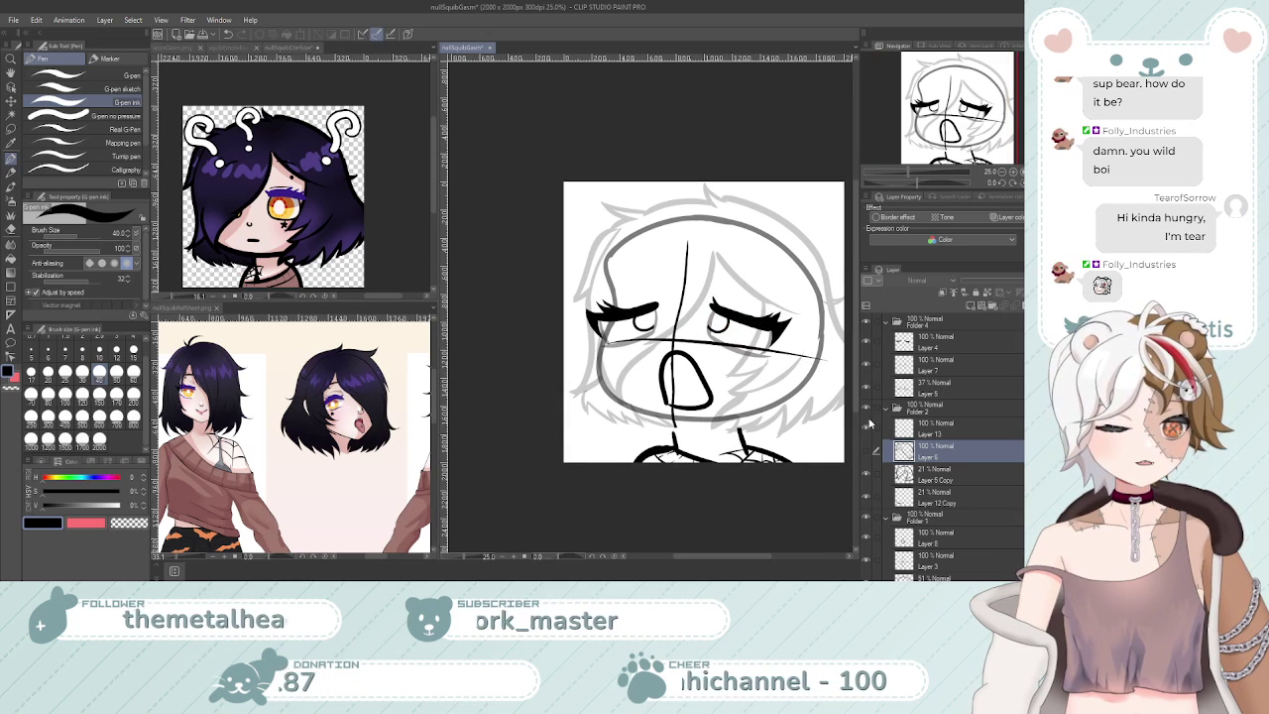
Compare the sketch with Layer 6's hair alternately shown and hidden, close up and from farther away
{"action": "left_click", "coordinate": [868, 449]}
{"action": "left_click", "coordinate": [869, 449]}
{"action": "left_click", "coordinate": [868, 449]}
{"action": "left_click", "coordinate": [868, 449]}
{"action": "scroll", "coordinate": [699, 297], "scroll_direction": "down", "scroll_amount": 2}
{"action": "scroll", "coordinate": [699, 296], "scroll_direction": "up", "scroll_amount": 3}
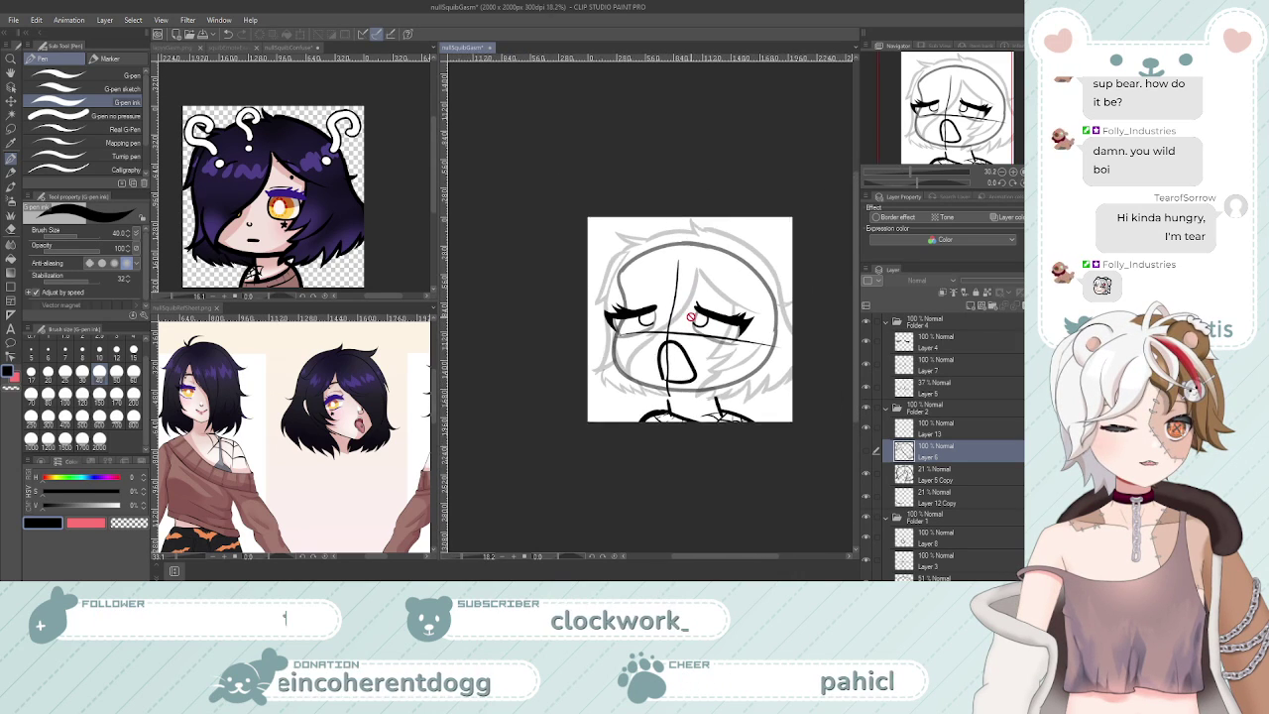
{"action": "scroll", "coordinate": [690, 317], "scroll_direction": "down", "scroll_amount": 1}
{"action": "scroll", "coordinate": [691, 317], "scroll_direction": "up", "scroll_amount": 2}
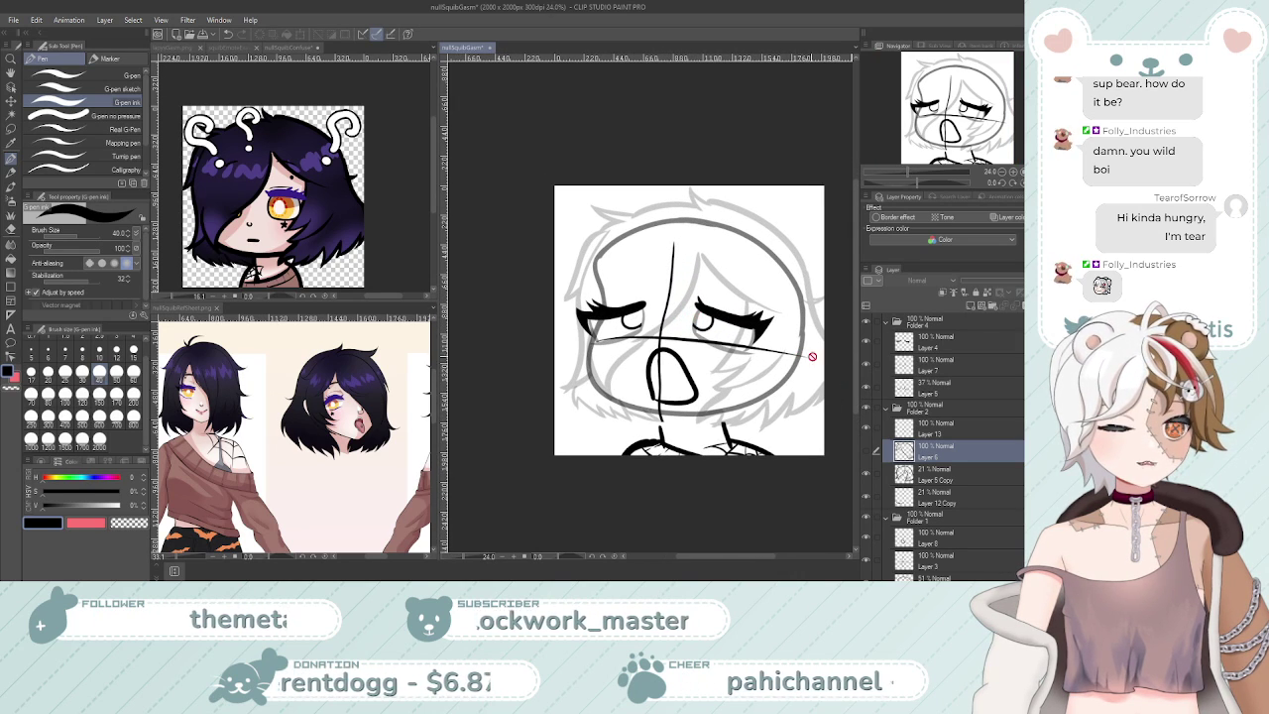
{"action": "scroll", "coordinate": [932, 420], "scroll_direction": "down", "scroll_amount": 3}
Scale the hair on Layer 5 Copy and Layer 12 Copy together up to about 105% around the head
{"action": "left_click", "coordinate": [928, 401]}
{"action": "left_click", "coordinate": [920, 422]}
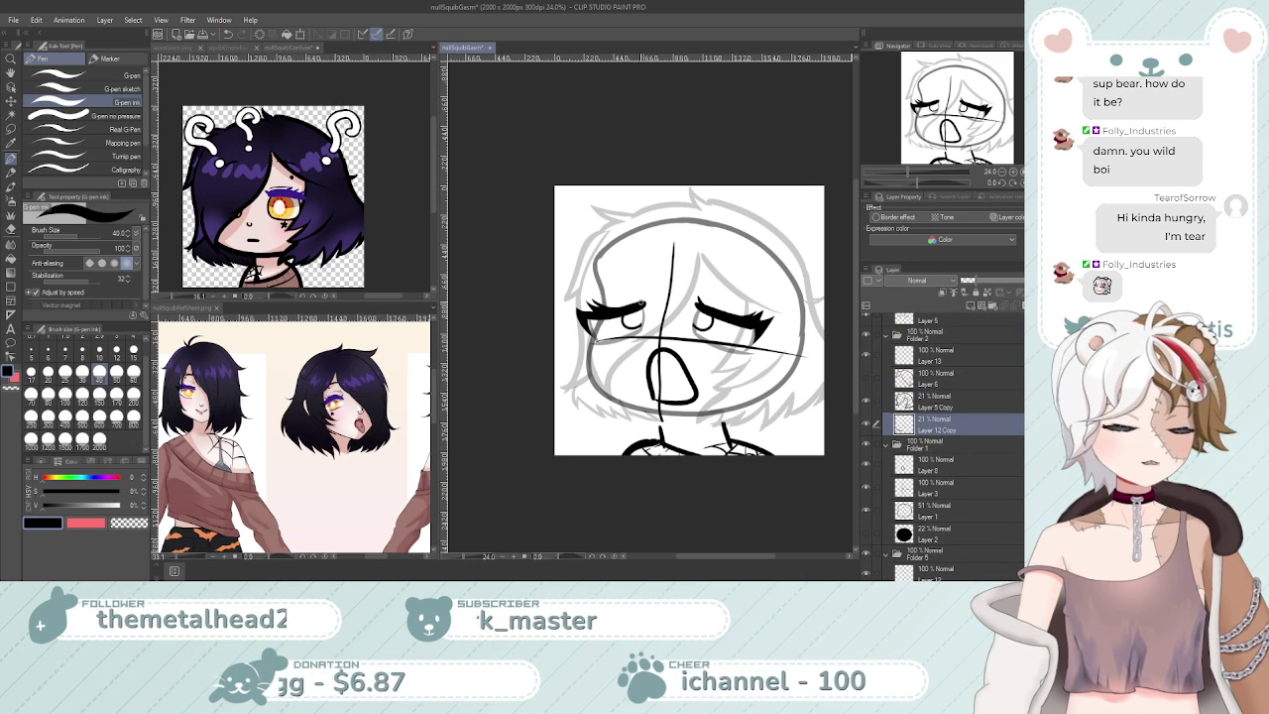
{"action": "left_click", "coordinate": [958, 402], "text": "ctrl"}
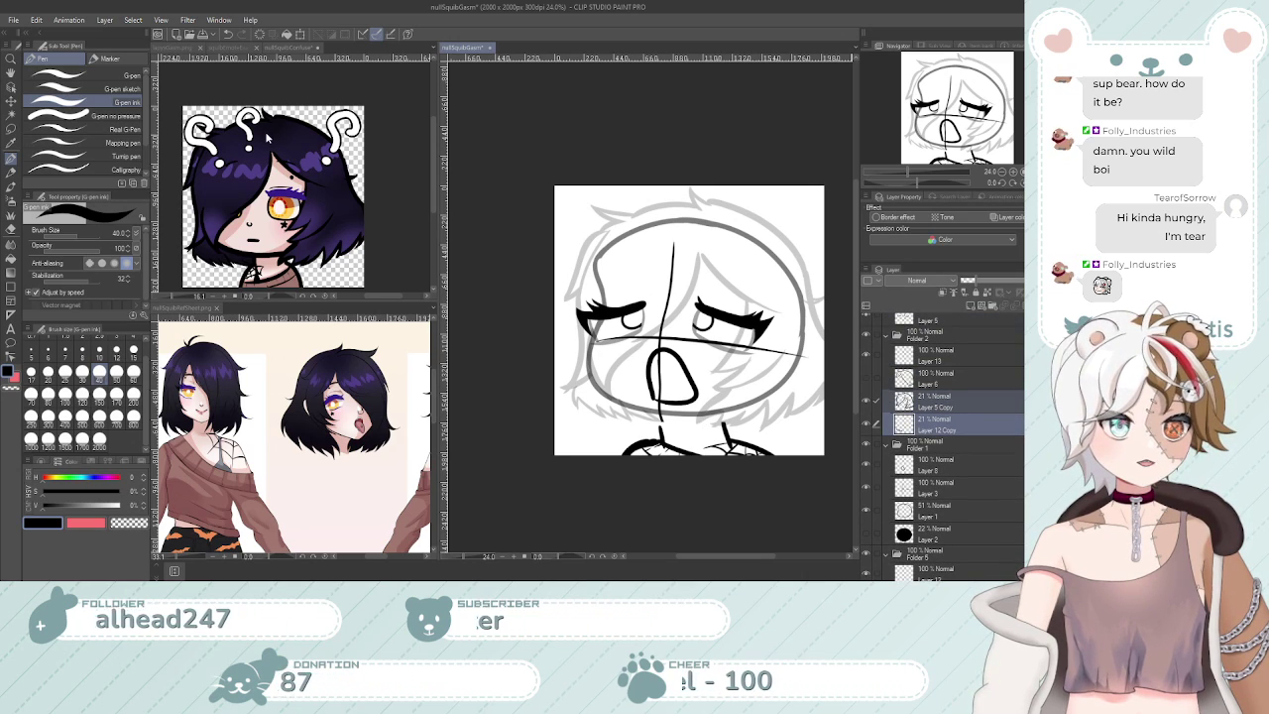
{"action": "left_click", "coordinate": [300, 34]}
{"action": "scroll", "coordinate": [625, 255], "scroll_direction": "up", "scroll_amount": 1}
{"action": "scroll", "coordinate": [626, 255], "scroll_direction": "down", "scroll_amount": 1}
{"action": "scroll", "coordinate": [625, 261], "scroll_direction": "up", "scroll_amount": 1}
{"action": "scroll", "coordinate": [674, 307], "scroll_direction": "down", "scroll_amount": 1}
{"action": "scroll", "coordinate": [694, 302], "scroll_direction": "up", "scroll_amount": 1}
{"action": "left_click_drag", "start_coordinate": [547, 443], "coordinate": [541, 451]}
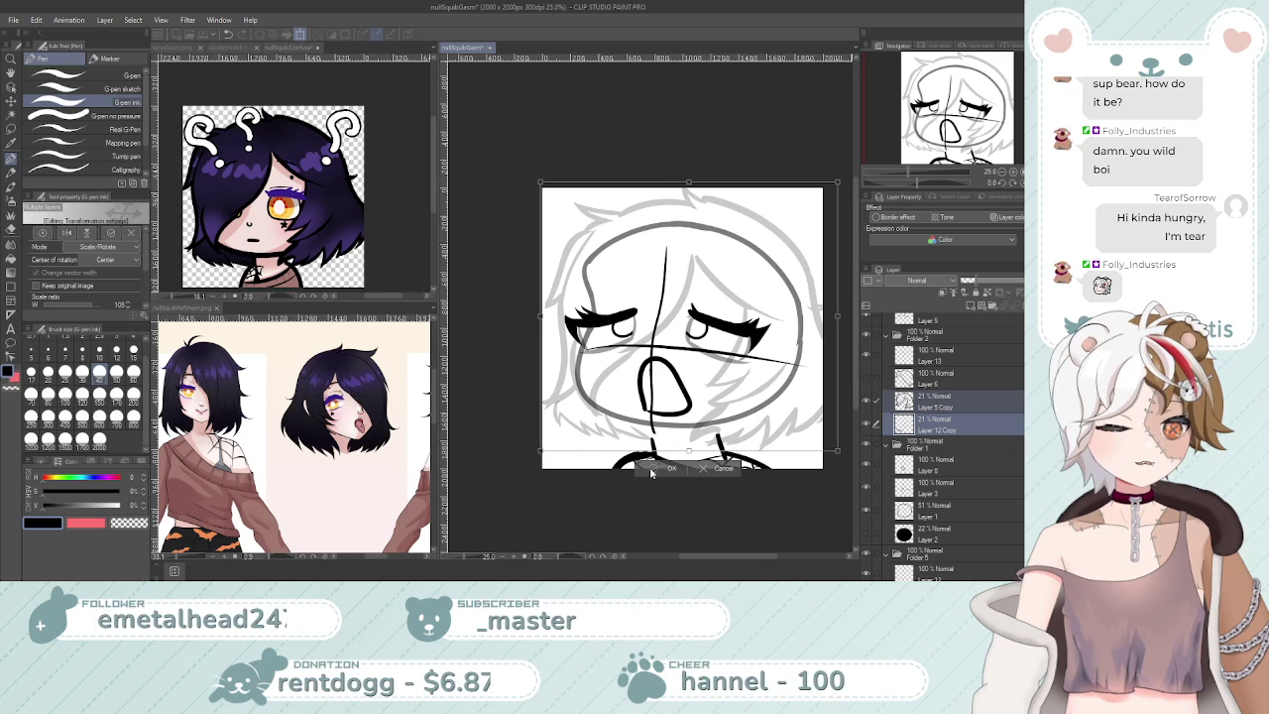
{"action": "left_click", "coordinate": [651, 470]}
Check the fit of the enlarged hair around the face and make Layer 6 active again
{"action": "scroll", "coordinate": [652, 364], "scroll_direction": "up", "scroll_amount": 4}
{"action": "scroll", "coordinate": [652, 363], "scroll_direction": "down", "scroll_amount": 3}
{"action": "scroll", "coordinate": [656, 366], "scroll_direction": "up", "scroll_amount": 1}
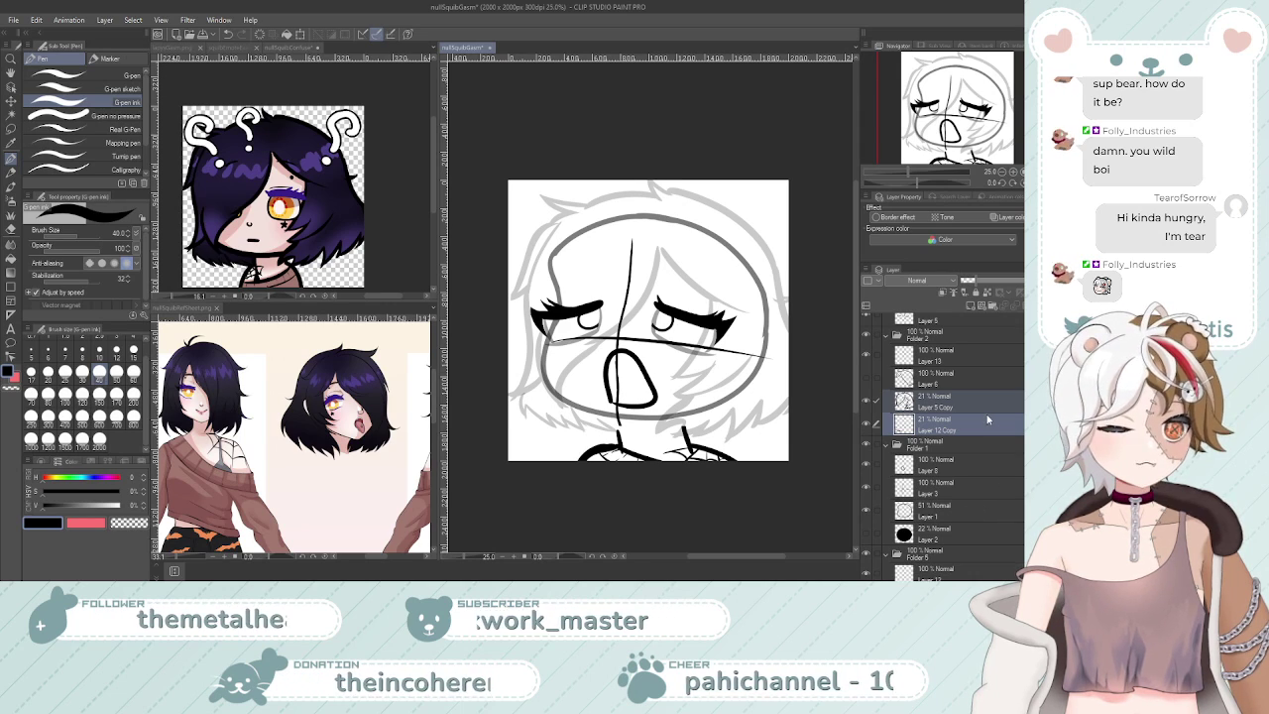
{"action": "left_click", "coordinate": [938, 386]}
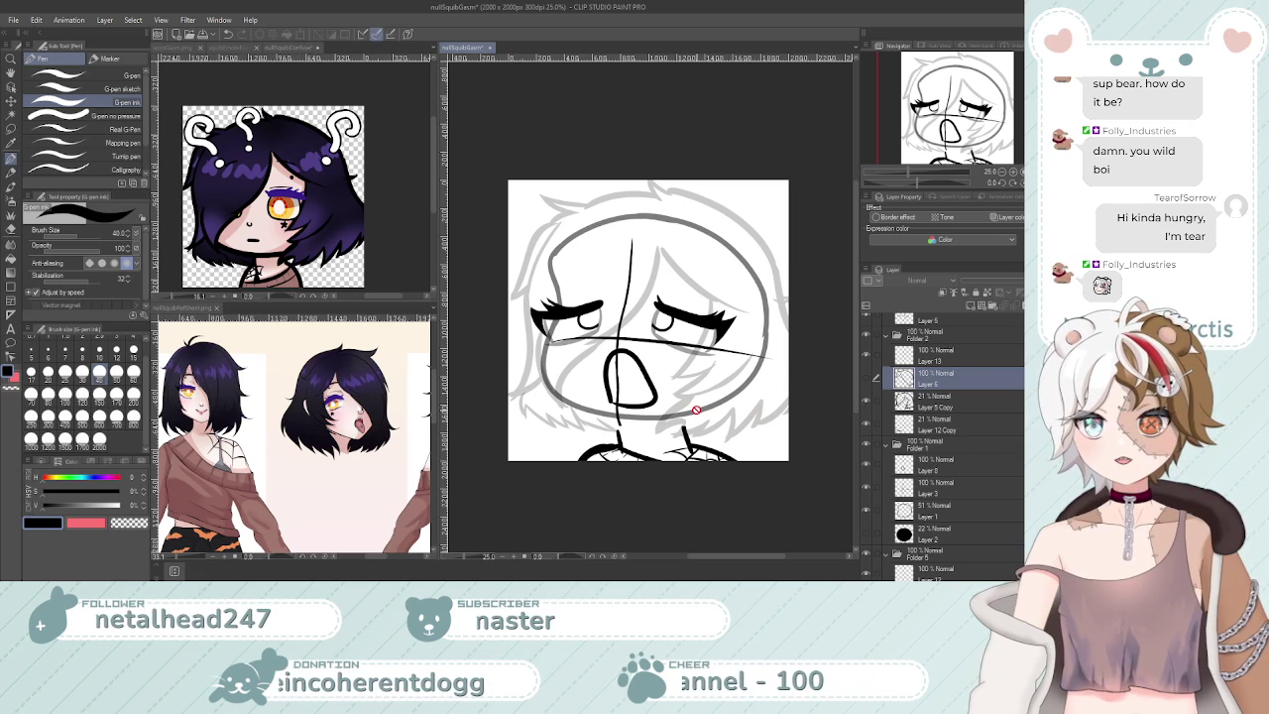
{"action": "scroll", "coordinate": [708, 375], "scroll_direction": "down", "scroll_amount": 1}
{"action": "scroll", "coordinate": [685, 363], "scroll_direction": "up", "scroll_amount": 1}
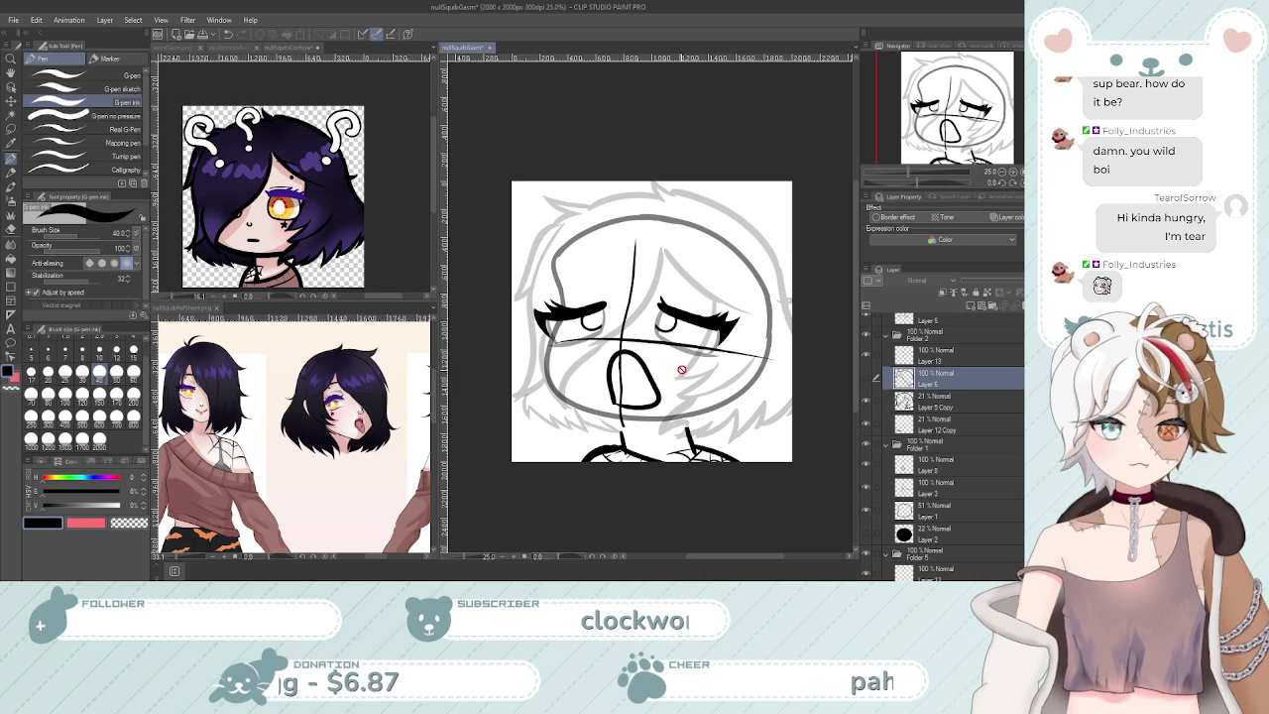
{"action": "scroll", "coordinate": [628, 352], "scroll_direction": "up", "scroll_amount": 1}
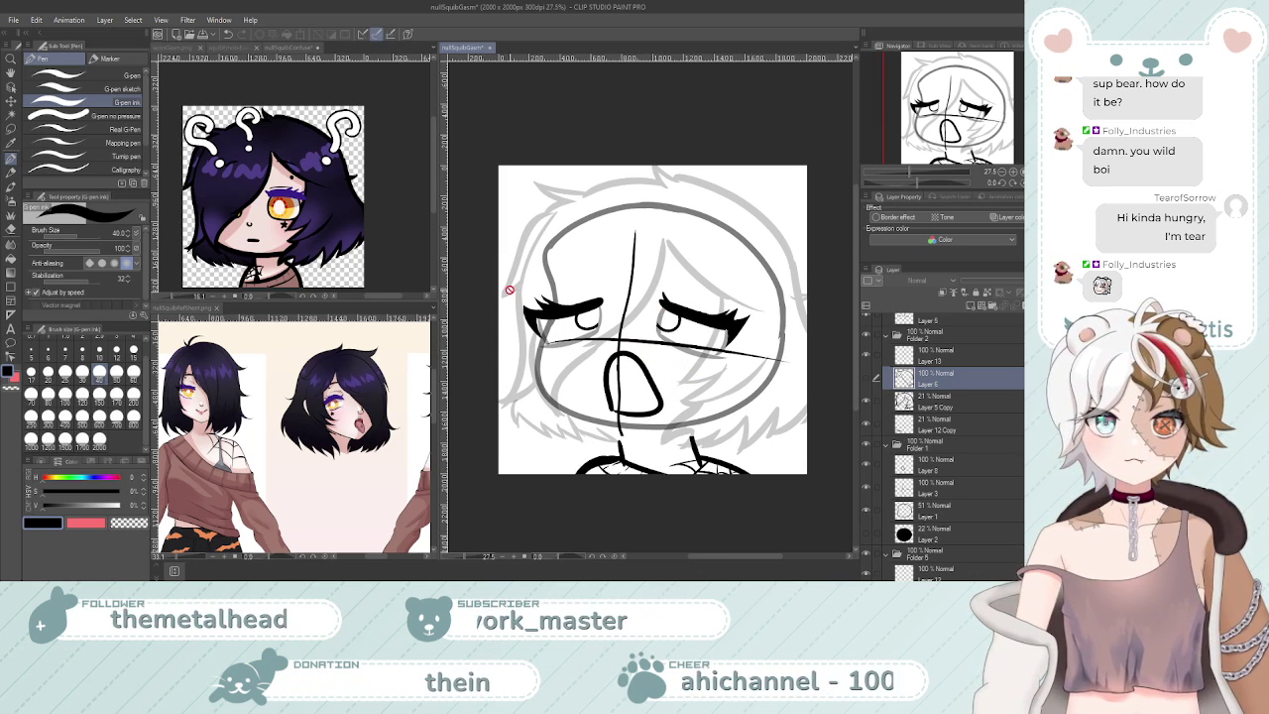
Mirror the view of the nullSquibConfuse reference drawing horizontally and enlarge it to fill its window
{"action": "left_click", "coordinate": [292, 48]}
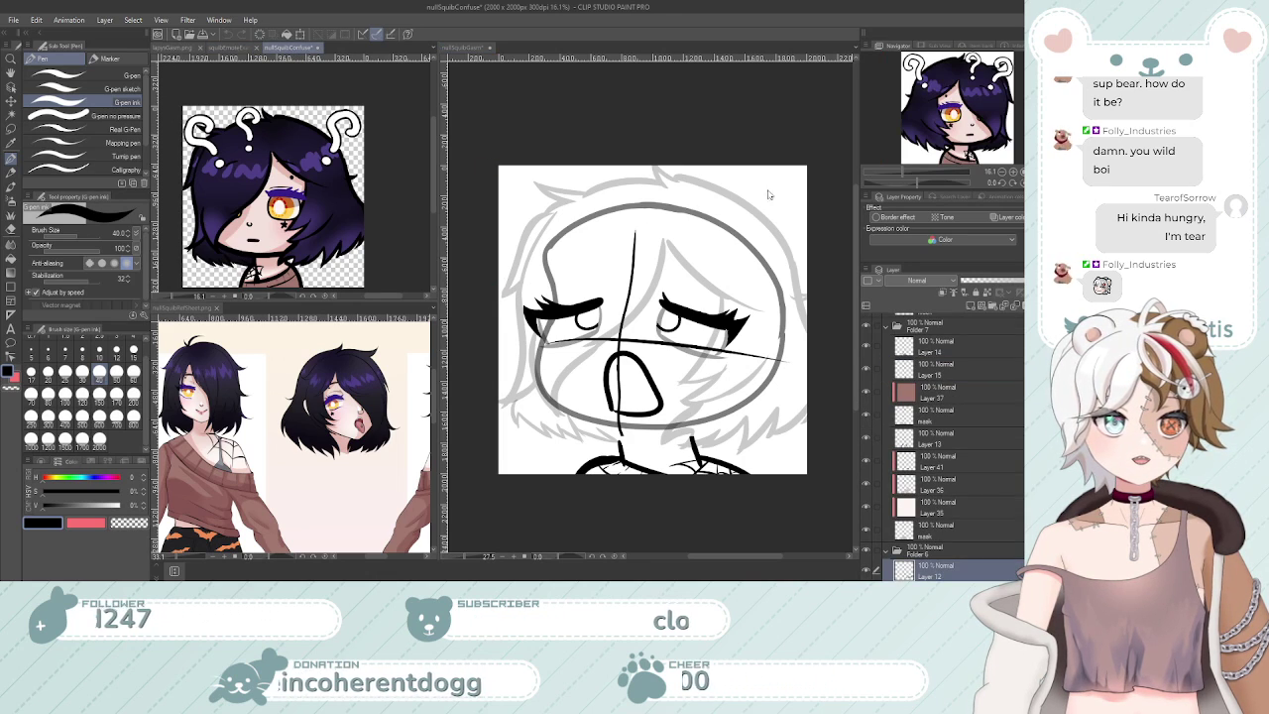
{"action": "key", "text": "h"}
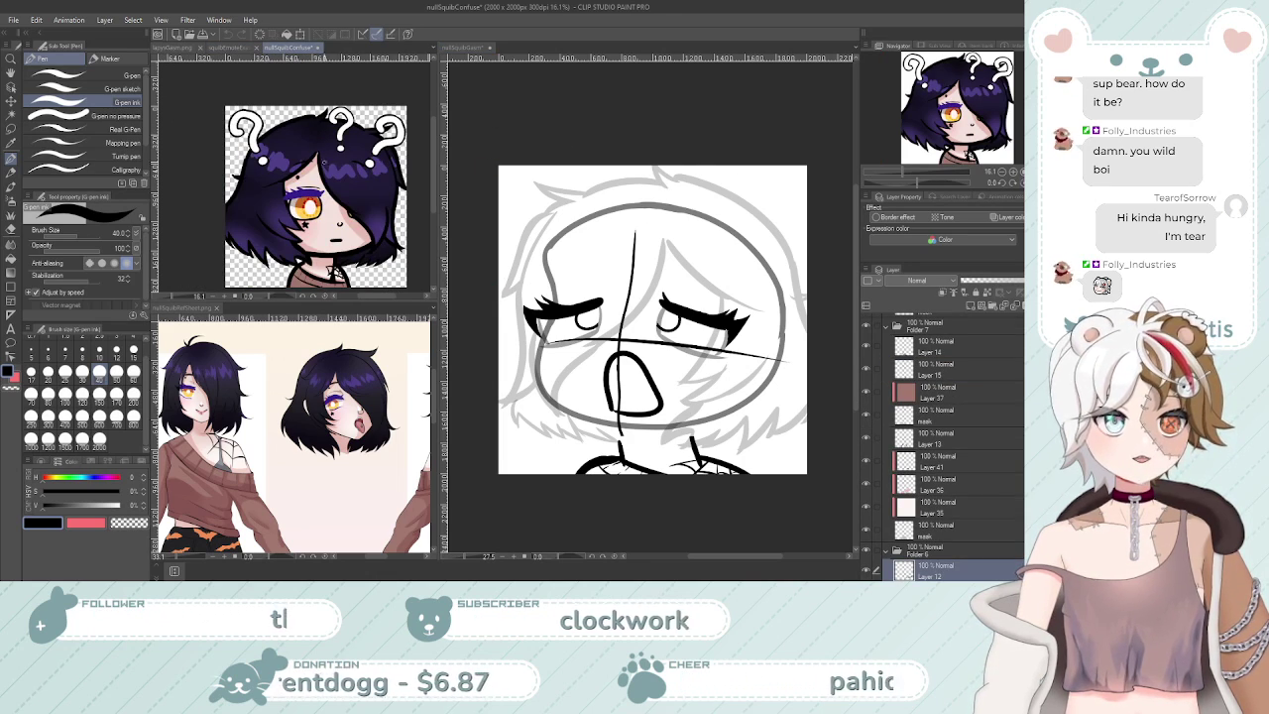
{"action": "scroll", "coordinate": [322, 162], "scroll_direction": "down", "scroll_amount": 2}
{"action": "scroll", "coordinate": [323, 163], "scroll_direction": "up", "scroll_amount": 4}
{"action": "scroll", "coordinate": [326, 163], "scroll_direction": "down", "scroll_amount": 4}
{"action": "scroll", "coordinate": [327, 163], "scroll_direction": "up", "scroll_amount": 4}
{"action": "scroll", "coordinate": [330, 165], "scroll_direction": "down", "scroll_amount": 4}
{"action": "scroll", "coordinate": [330, 164], "scroll_direction": "up", "scroll_amount": 1}
{"action": "scroll", "coordinate": [327, 164], "scroll_direction": "up", "scroll_amount": 2}
{"action": "scroll", "coordinate": [320, 165], "scroll_direction": "down", "scroll_amount": 1}
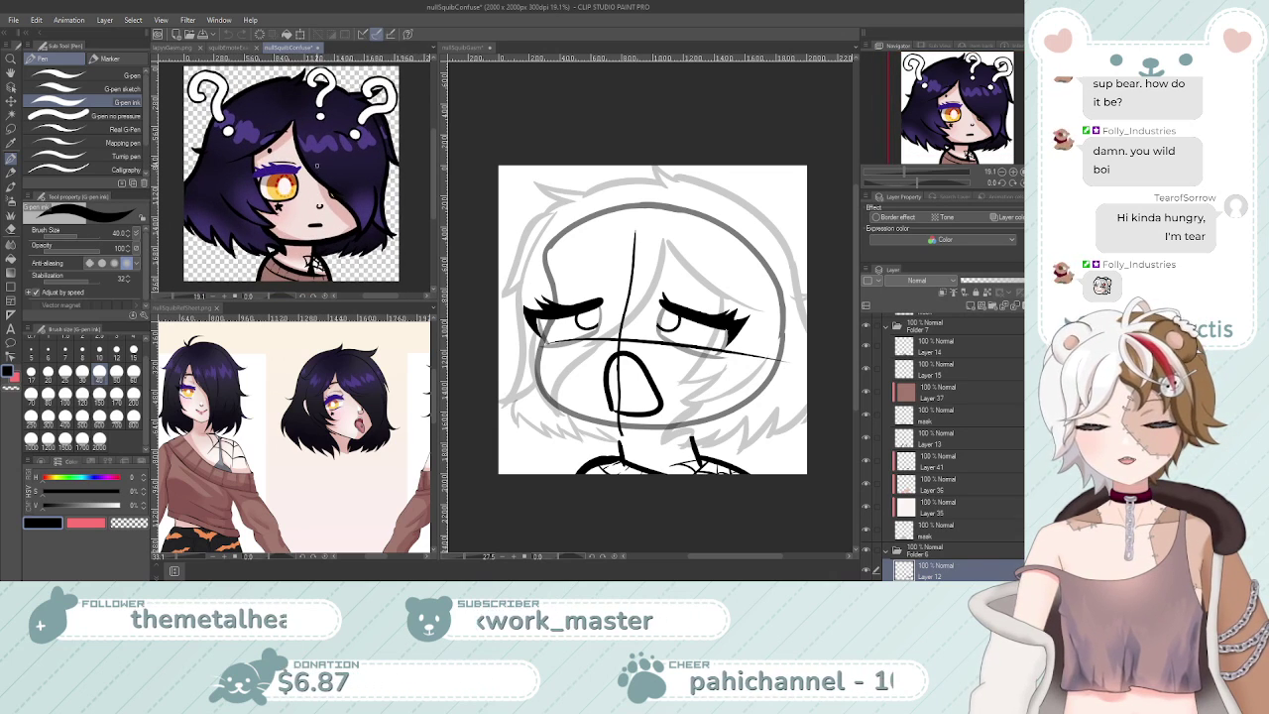
Return to the gasping-face drawing and compare it with Layer 6's hair repeatedly shown and hidden
{"action": "left_click", "coordinate": [466, 50]}
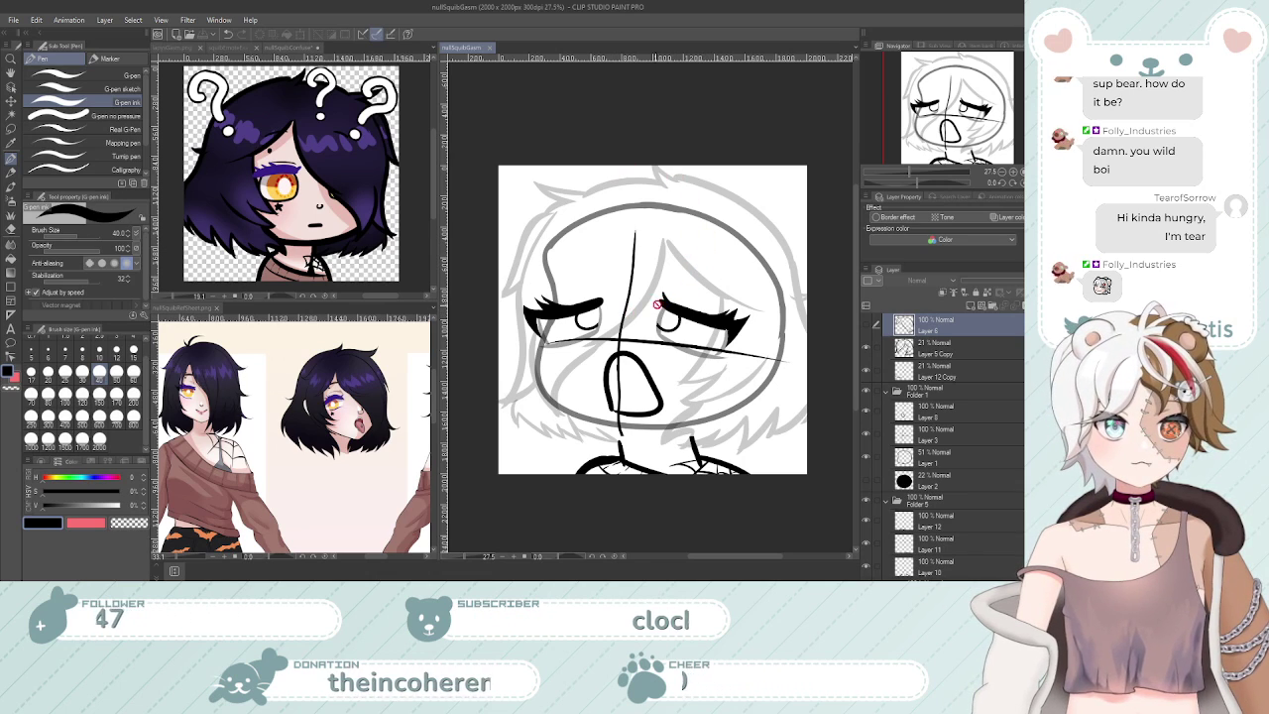
{"action": "scroll", "coordinate": [919, 407], "scroll_direction": "up", "scroll_amount": 3}
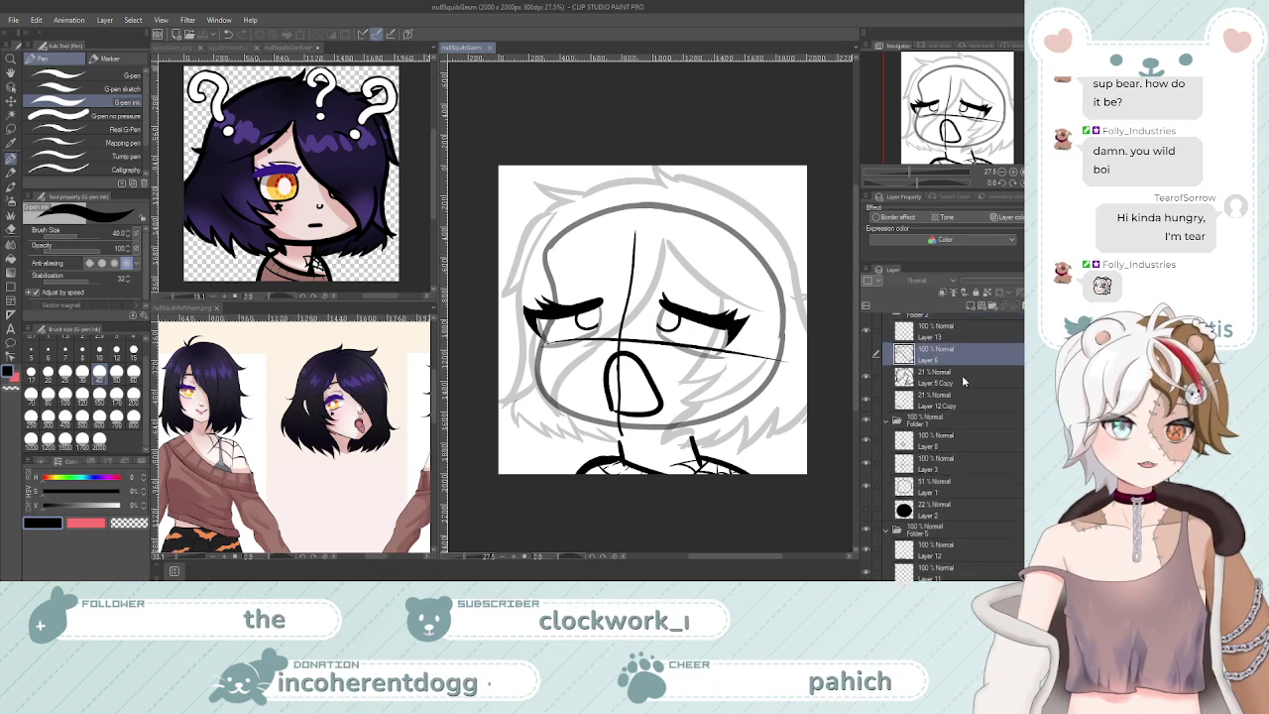
{"action": "left_click", "coordinate": [864, 401]}
{"action": "left_click", "coordinate": [864, 401]}
{"action": "left_click", "coordinate": [864, 400]}
{"action": "left_click", "coordinate": [864, 400]}
{"action": "left_click", "coordinate": [865, 401]}
{"action": "left_click", "coordinate": [864, 400]}
{"action": "left_click", "coordinate": [864, 400]}
{"action": "left_click", "coordinate": [864, 400]}
{"action": "left_click", "coordinate": [864, 400]}
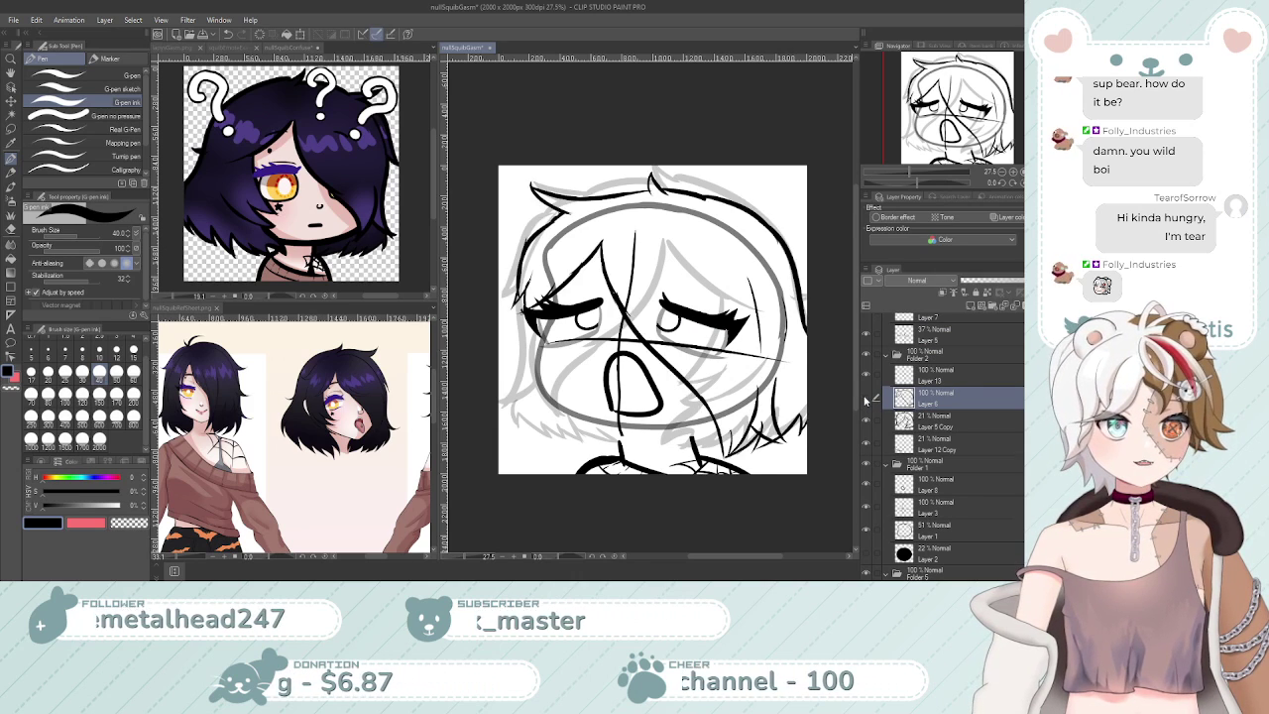
{"action": "left_click", "coordinate": [864, 400]}
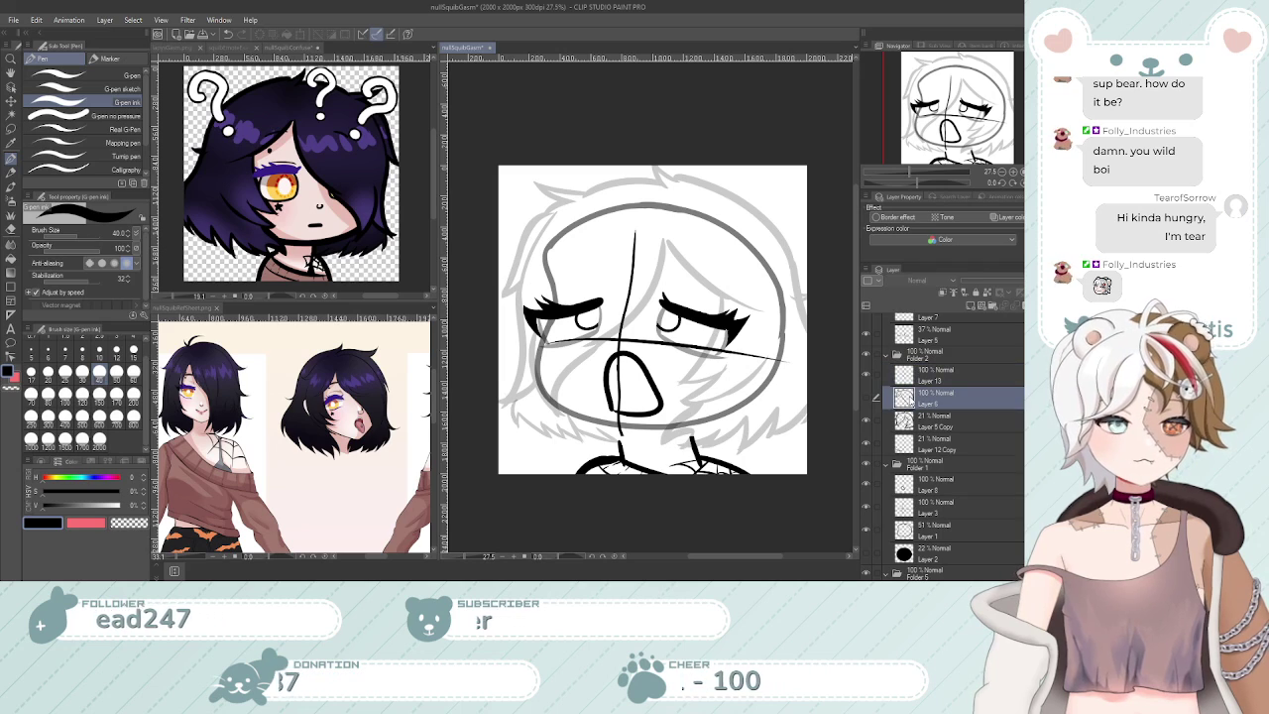
Make Layer 13 in Folder 2 the drawing layer and ready the G-pen ink brush
{"action": "key", "text": "p"}
{"action": "left_click", "coordinate": [933, 382]}
{"action": "left_click", "coordinate": [926, 401]}
{"action": "left_click", "coordinate": [909, 383]}
{"action": "left_click", "coordinate": [908, 396]}
{"action": "left_click", "coordinate": [902, 382]}
{"action": "left_click", "coordinate": [867, 375]}
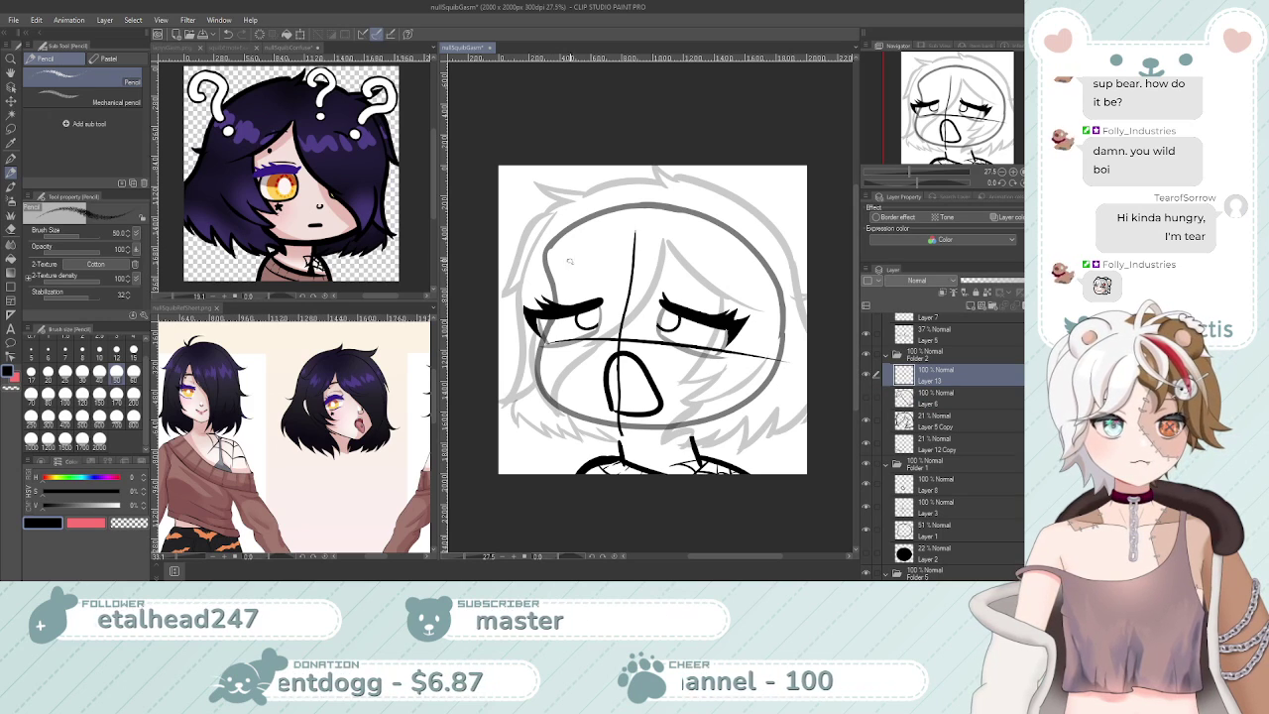
{"action": "key", "text": "p"}
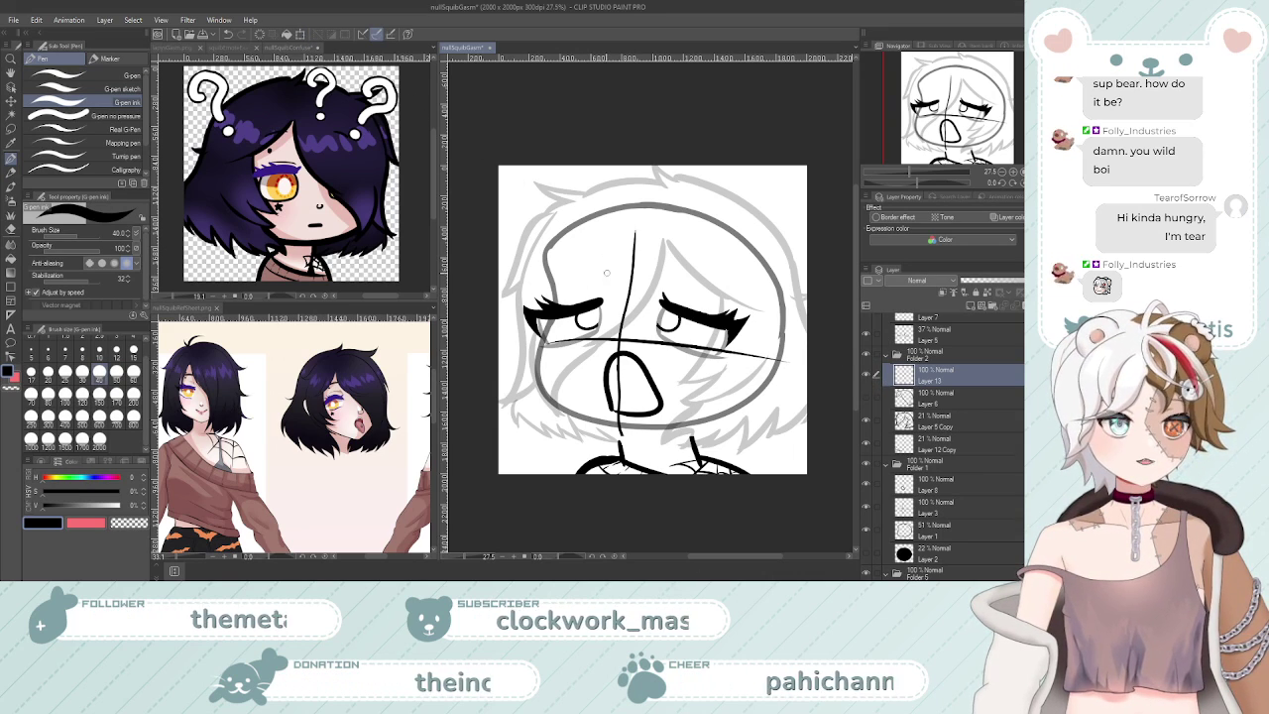
Try several curved strokes for the long fringe edge, running from the forehead diagonally across the face on Layer 13
{"action": "left_click_drag", "start_coordinate": [592, 242], "coordinate": [748, 351]}
{"action": "key", "text": "ctrl+z"}
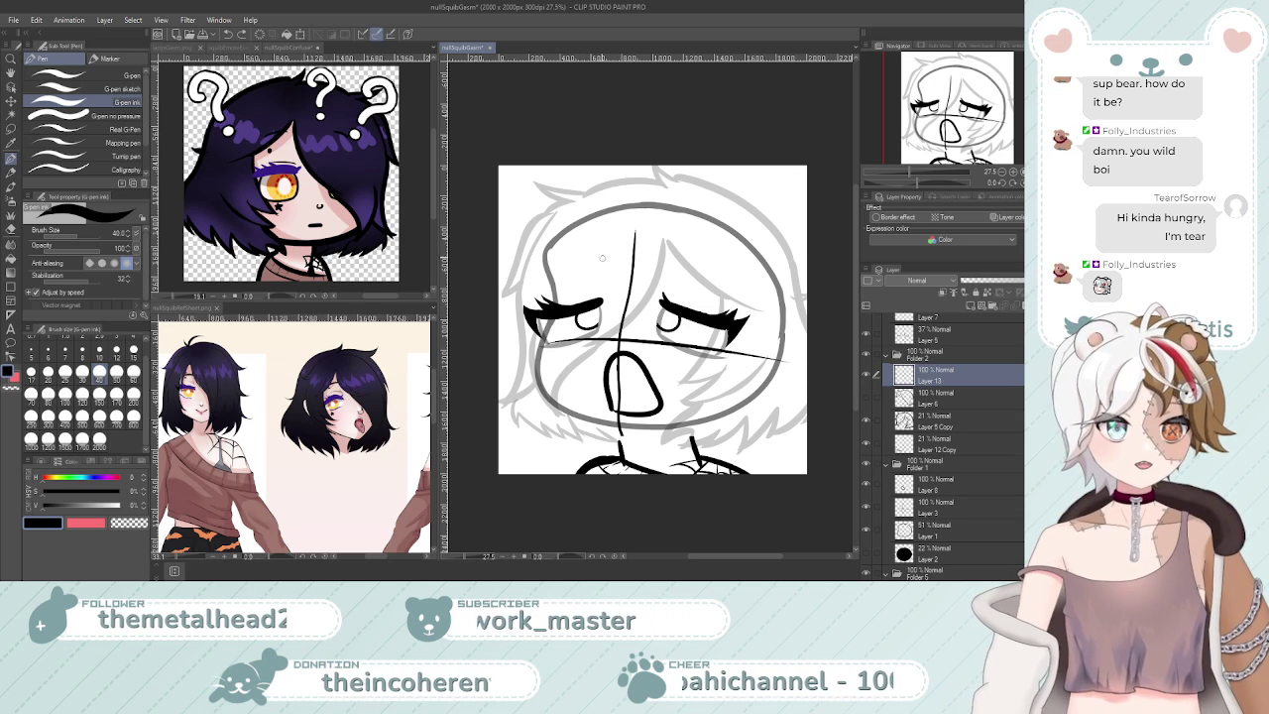
{"action": "left_click_drag", "start_coordinate": [593, 244], "coordinate": [646, 339]}
{"action": "key", "text": "ctrl+z"}
{"action": "mouse_move", "coordinate": [600, 241]}
{"action": "left_mouse_down"}
{"action": "mouse_move", "coordinate": [673, 367]}
{"action": "mouse_move", "coordinate": [676, 420]}
{"action": "left_mouse_up"}
{"action": "key", "text": "ctrl+z"}
{"action": "left_click_drag", "start_coordinate": [593, 238], "coordinate": [656, 317]}
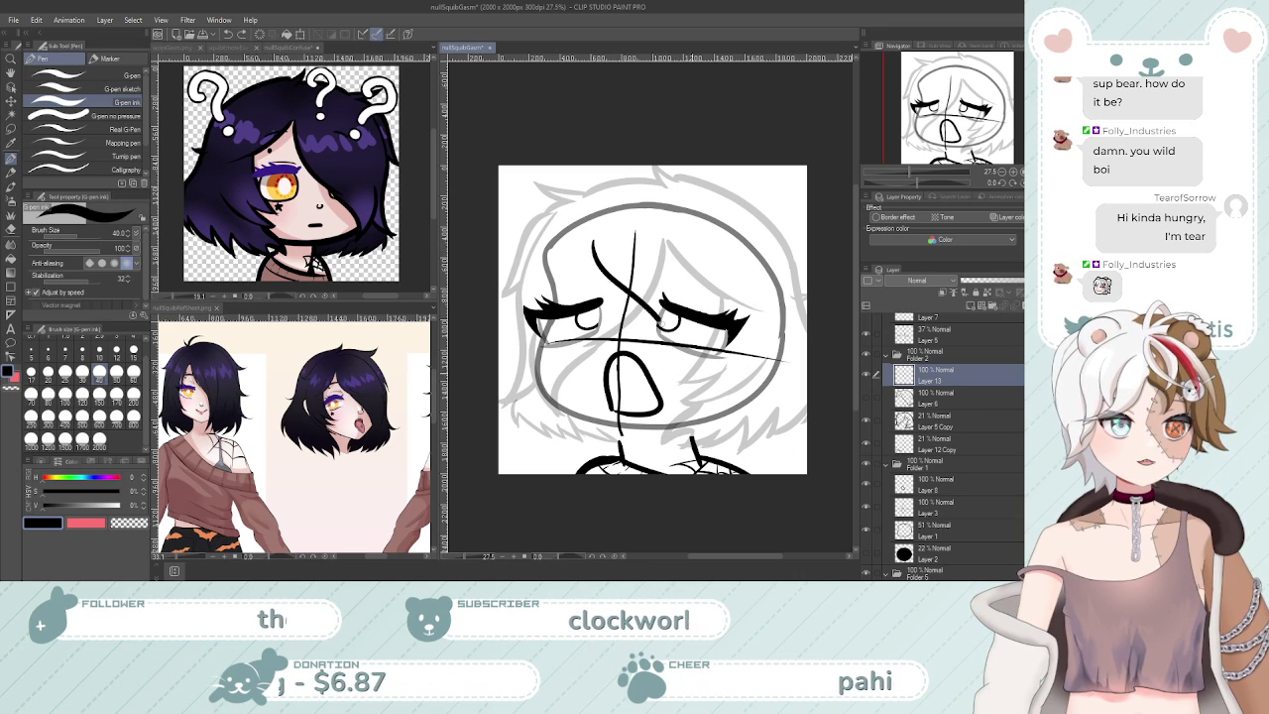
{"action": "key", "text": "ctrl+z"}
{"action": "mouse_move", "coordinate": [595, 236]}
{"action": "left_mouse_down"}
{"action": "mouse_move", "coordinate": [605, 279]}
{"action": "mouse_move", "coordinate": [728, 441]}
{"action": "left_mouse_up"}
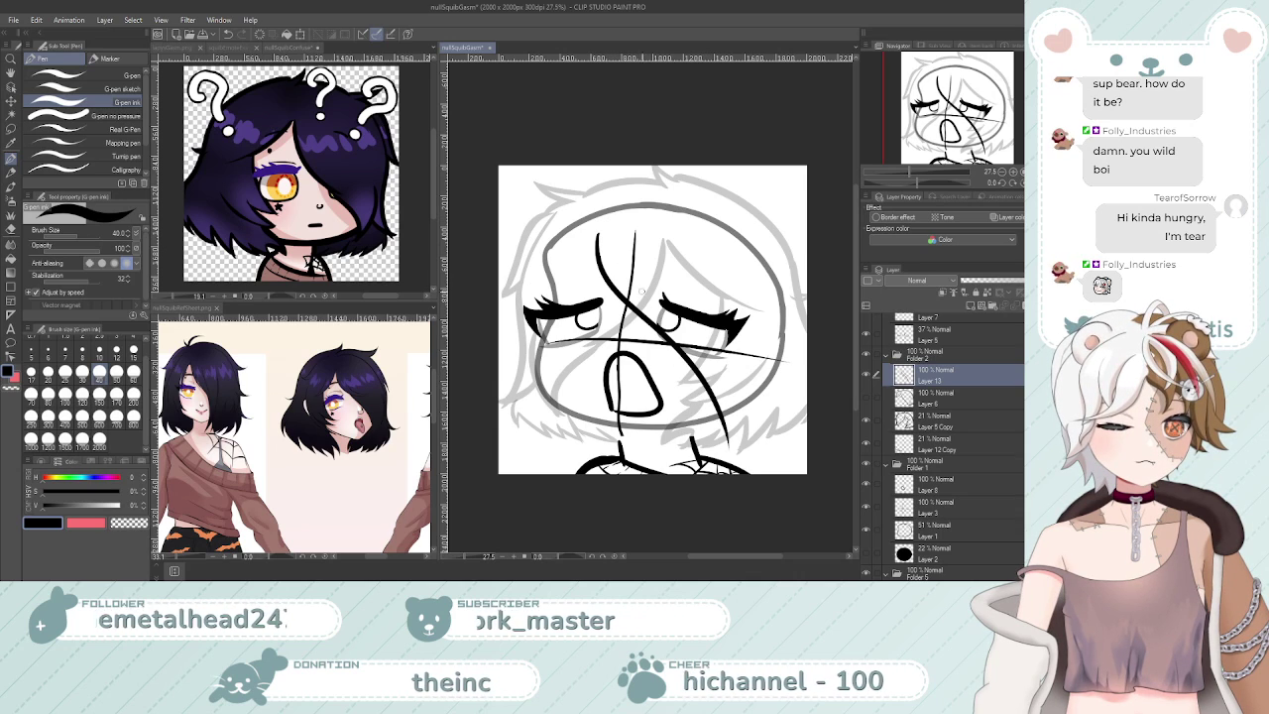
{"action": "key", "text": "ctrl+z"}
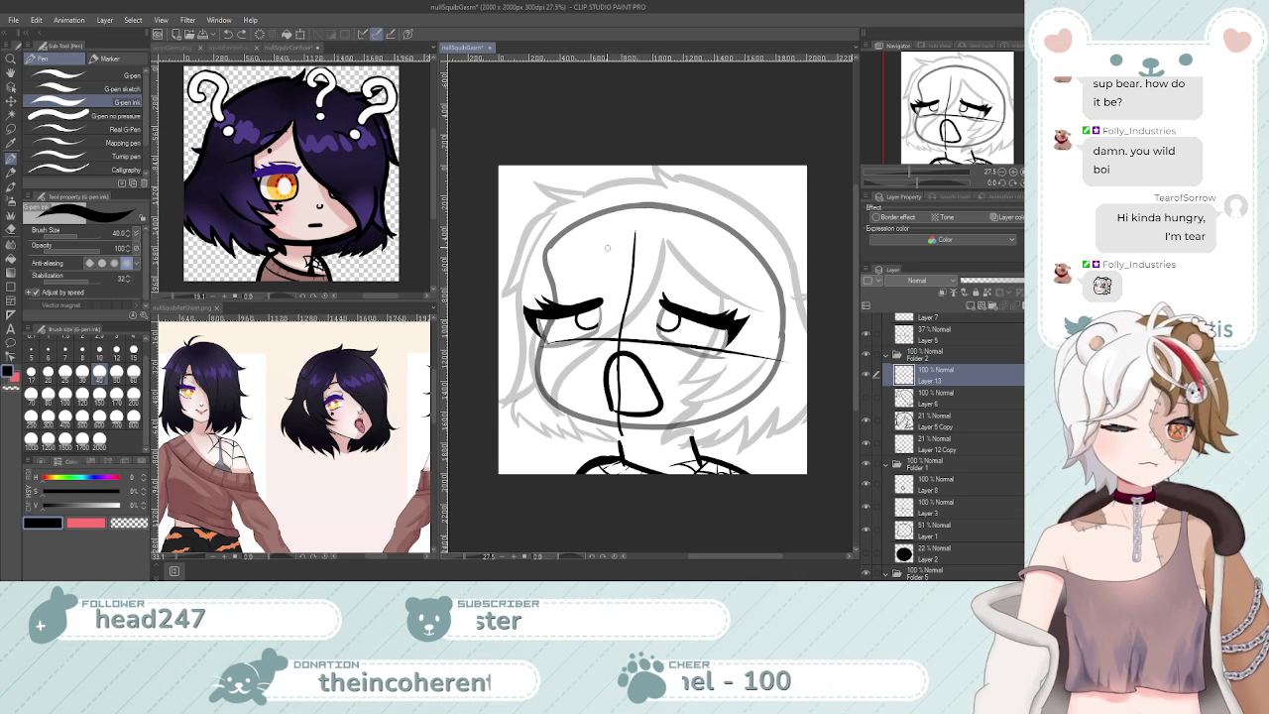
{"action": "left_click_drag", "start_coordinate": [598, 228], "coordinate": [694, 420]}
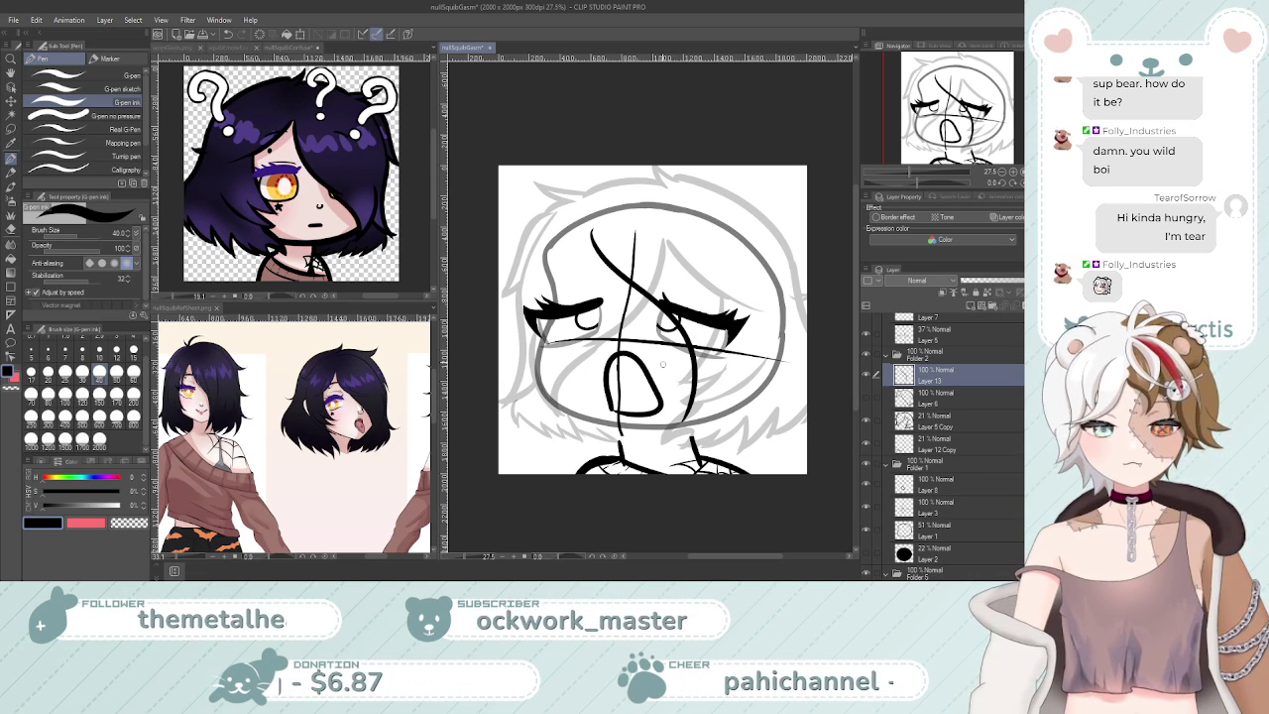
{"action": "key", "text": "ctrl+z"}
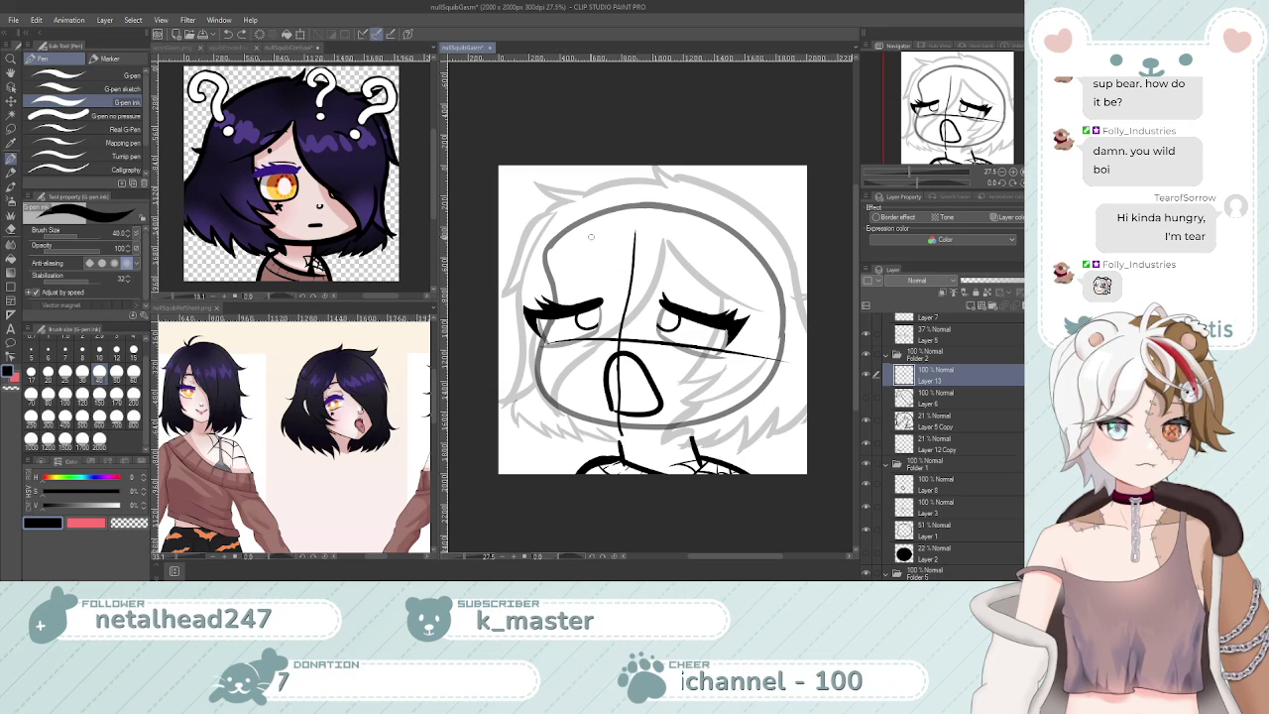
{"action": "mouse_move", "coordinate": [602, 238]}
{"action": "left_mouse_down"}
{"action": "mouse_move", "coordinate": [612, 315]}
{"action": "mouse_move", "coordinate": [691, 396]}
{"action": "mouse_move", "coordinate": [716, 450]}
{"action": "left_mouse_up"}
{"action": "key", "text": "ctrl+z"}
Draw the fringe edge curving from the forehead across the face to below the jaw, and add a short upward stroke forming its tip
{"action": "left_click_drag", "start_coordinate": [591, 234], "coordinate": [677, 449]}
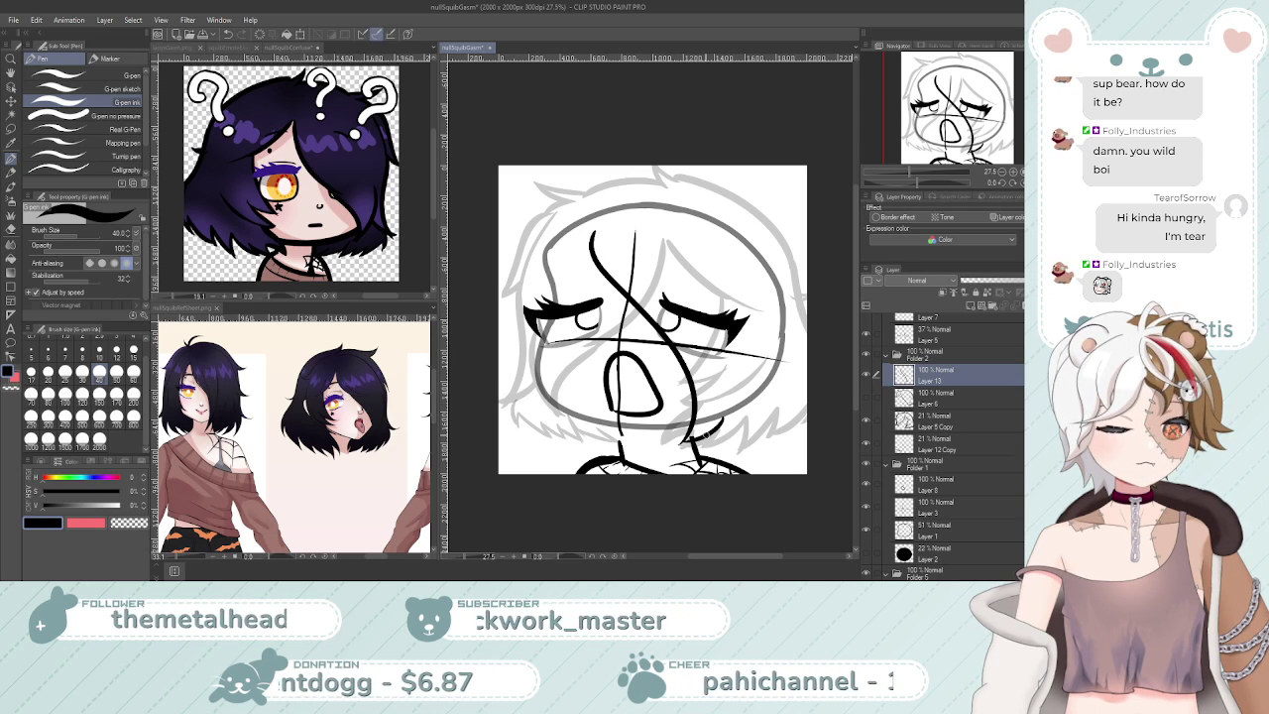
{"action": "mouse_move", "coordinate": [717, 416]}
{"action": "left_mouse_down"}
{"action": "mouse_move", "coordinate": [694, 438]}
{"action": "mouse_move", "coordinate": [710, 437]}
{"action": "mouse_move", "coordinate": [686, 441]}
{"action": "left_mouse_up"}
{"action": "key", "text": "ctrl+z"}
{"action": "key", "text": "ctrl+z"}
{"action": "key", "text": "ctrl+z"}
{"action": "key", "text": "ctrl+y"}
{"action": "key", "text": "ctrl+z"}
{"action": "key", "text": "ctrl+z"}
{"action": "left_click_drag", "start_coordinate": [740, 397], "coordinate": [695, 442]}
{"action": "key", "text": "ctrl+z"}
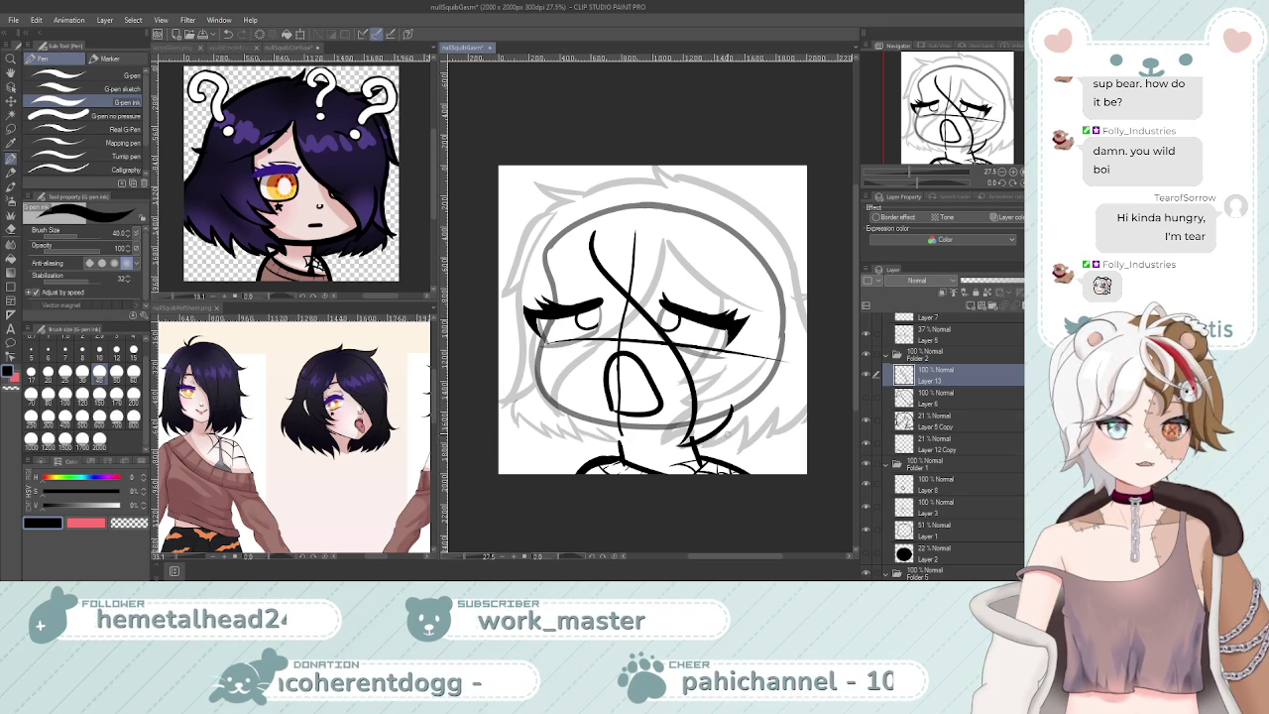
Try several downward strokes for the hair tips beside the long fringe's lower end on Layer 13, undoing each one
{"action": "mouse_move", "coordinate": [730, 414]}
{"action": "left_mouse_down"}
{"action": "mouse_move", "coordinate": [740, 451]}
{"action": "mouse_move", "coordinate": [729, 446]}
{"action": "left_mouse_up"}
{"action": "key", "text": "ctrl+z"}
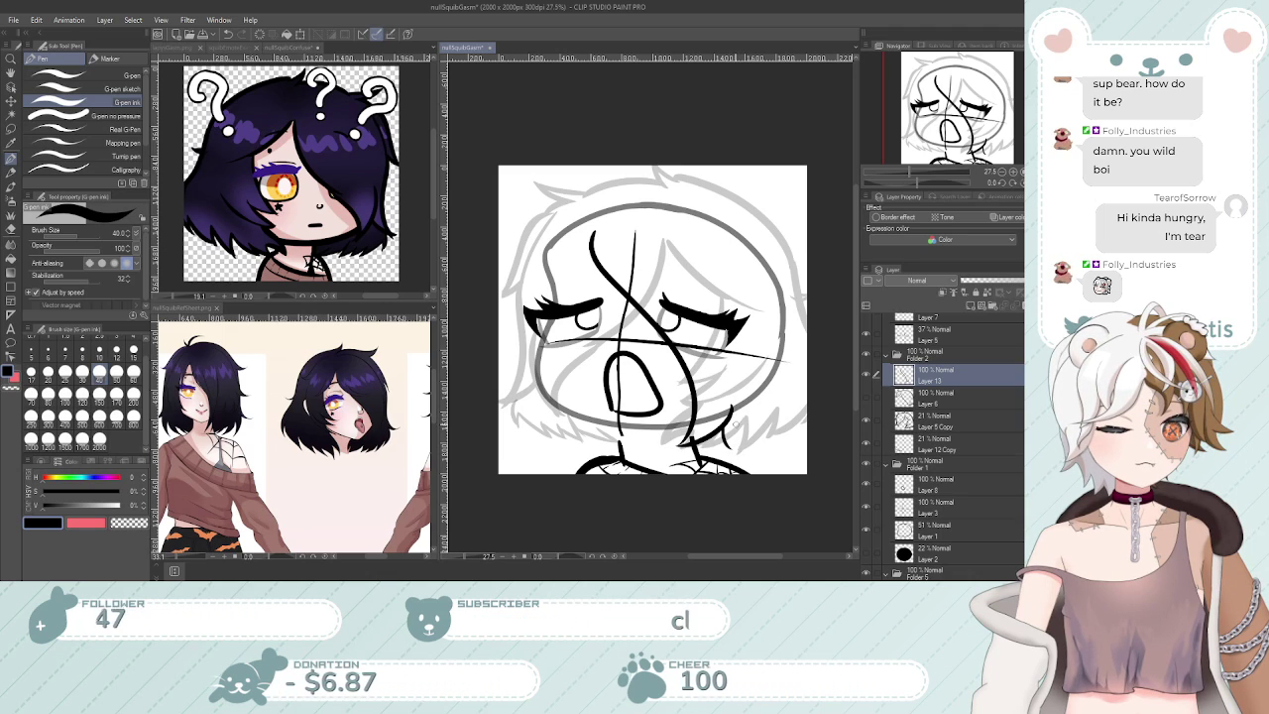
{"action": "left_click_drag", "start_coordinate": [746, 397], "coordinate": [735, 454]}
{"action": "key", "text": "ctrl+z"}
{"action": "key", "text": "ctrl+z"}
{"action": "key", "text": "ctrl+z"}
{"action": "left_click_drag", "start_coordinate": [757, 392], "coordinate": [731, 452]}
{"action": "key", "text": "ctrl+z"}
{"action": "key", "text": "ctrl+z"}
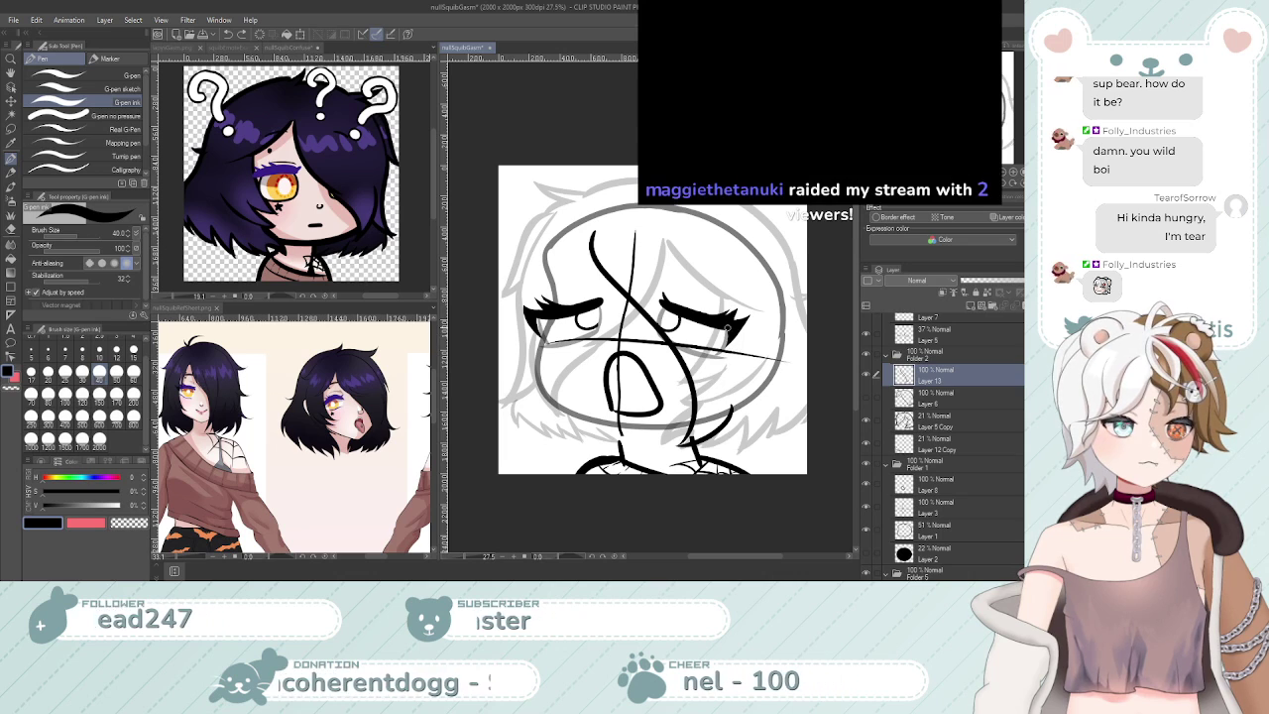
{"action": "left_click_drag", "start_coordinate": [731, 331], "coordinate": [754, 465]}
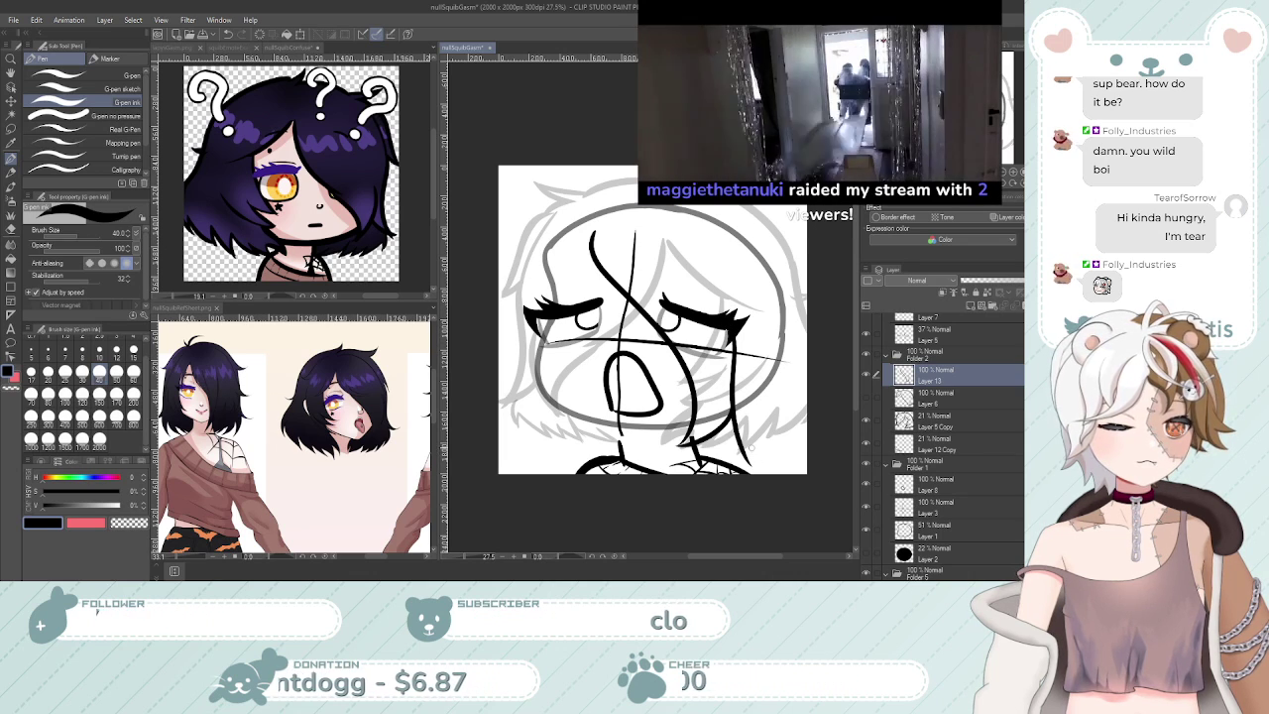
{"action": "key", "text": "ctrl+z"}
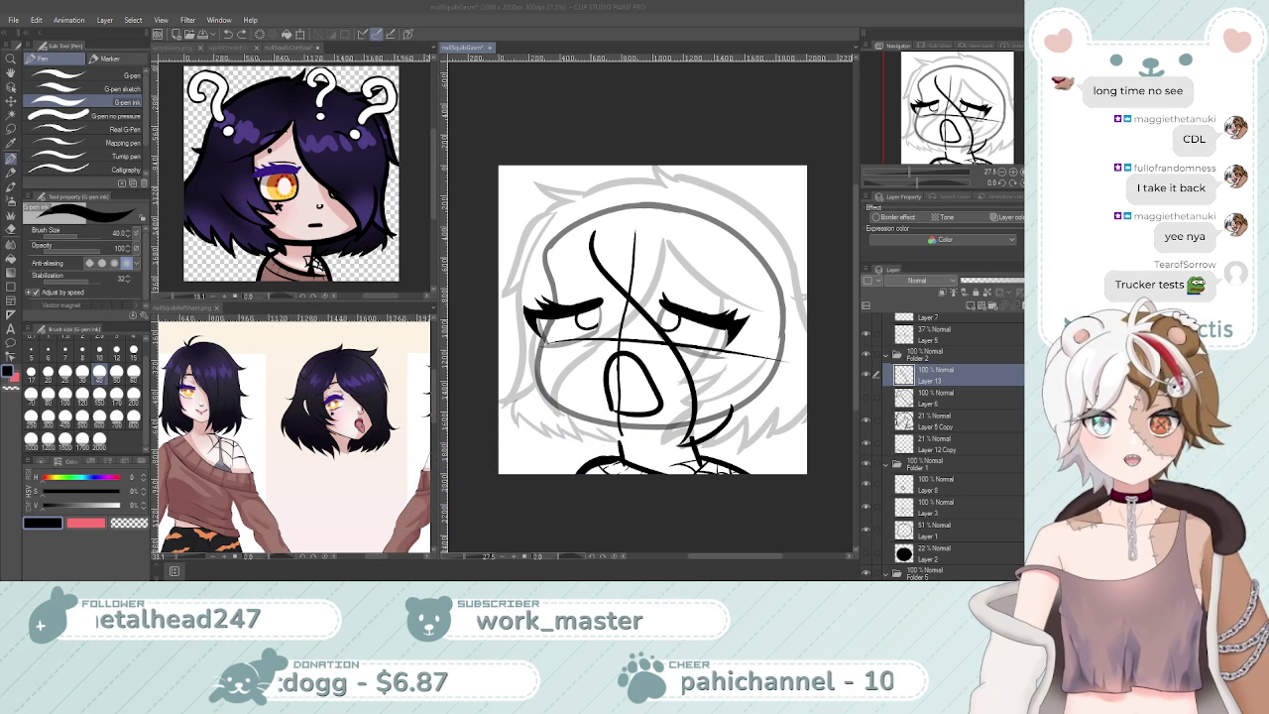
Draw a row of jagged hair tips from the long fringe's lower end out to the canvas's right edge, redoing strokes that miss
{"action": "left_click", "coordinate": [495, 12]}
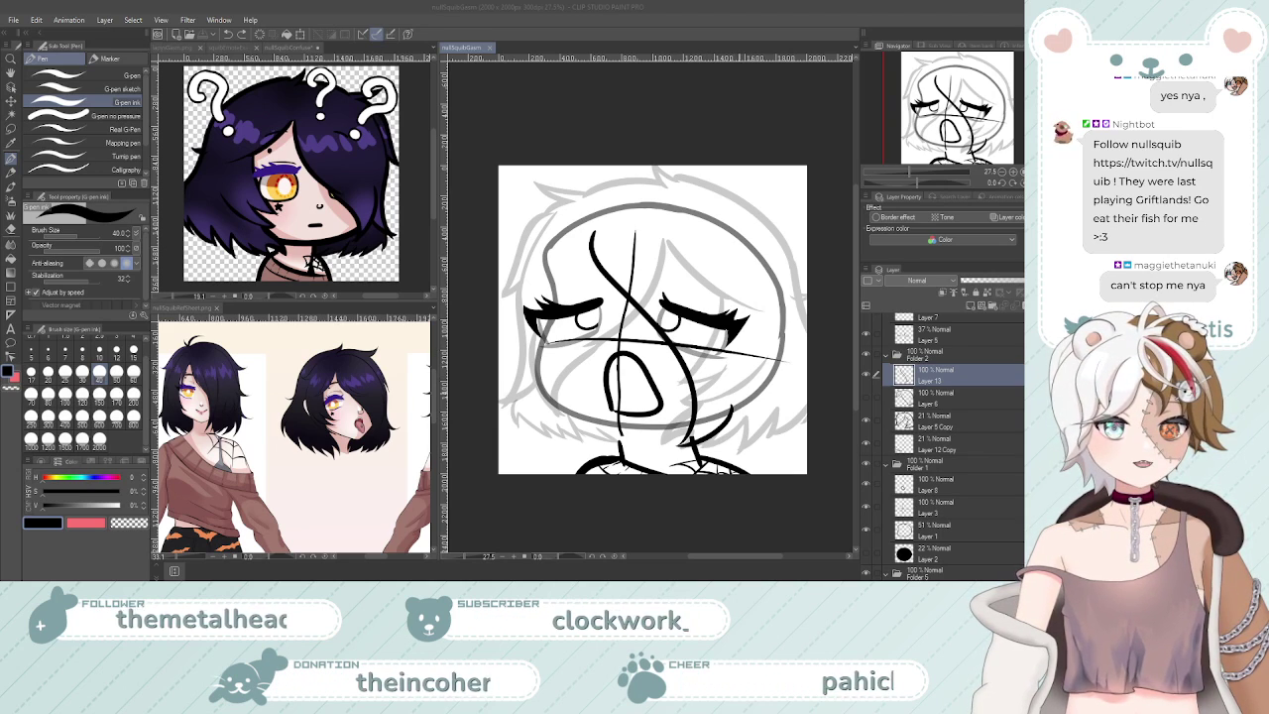
{"action": "left_click", "coordinate": [738, 418]}
{"action": "key", "text": "ctrl+z"}
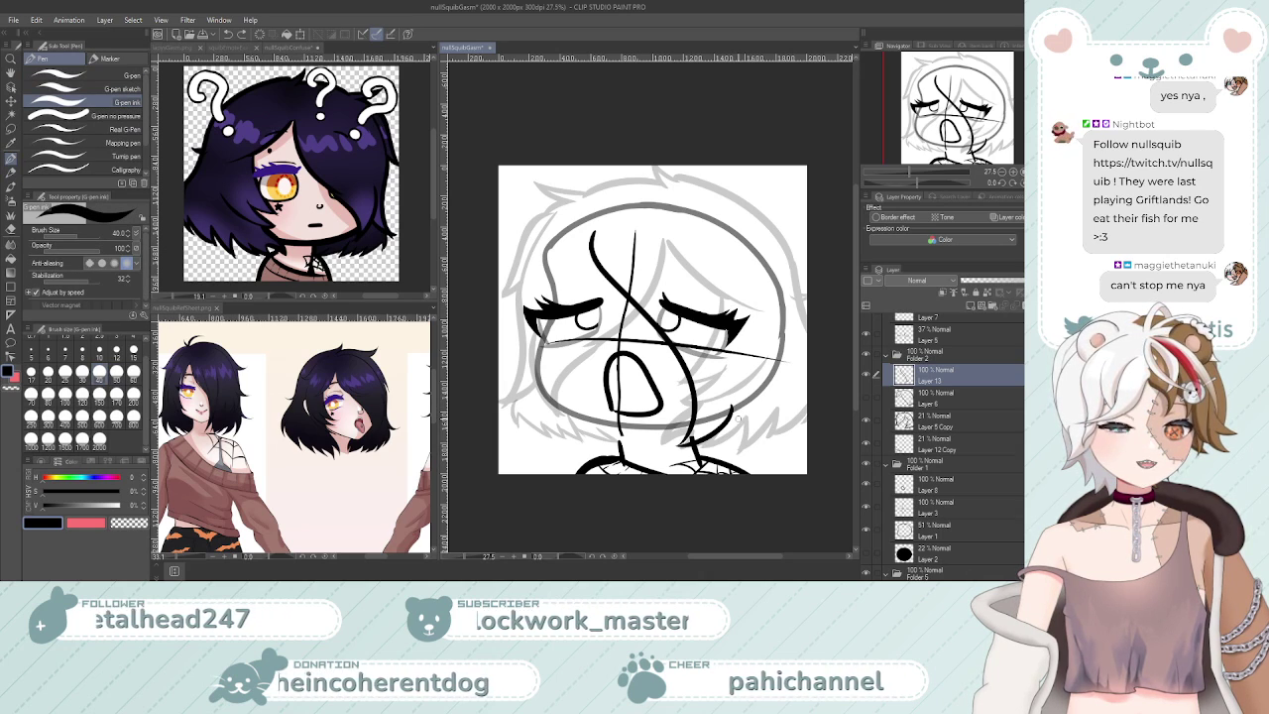
{"action": "mouse_move", "coordinate": [742, 421]}
{"action": "left_mouse_down"}
{"action": "mouse_move", "coordinate": [702, 444]}
{"action": "mouse_move", "coordinate": [724, 439]}
{"action": "mouse_move", "coordinate": [704, 448]}
{"action": "mouse_move", "coordinate": [733, 455]}
{"action": "left_mouse_up"}
{"action": "key", "text": "ctrl+z"}
{"action": "key", "text": "ctrl+z"}
{"action": "key", "text": "ctrl+z"}
{"action": "key", "text": "ctrl+z"}
{"action": "key", "text": "ctrl+z"}
{"action": "key", "text": "ctrl+z"}
{"action": "key", "text": "ctrl+z"}
{"action": "key", "text": "ctrl+z"}
{"action": "key", "text": "ctrl+z"}
{"action": "key", "text": "ctrl+z"}
{"action": "key", "text": "ctrl+z"}
{"action": "key", "text": "ctrl+z"}
{"action": "key", "text": "ctrl+z"}
{"action": "mouse_move", "coordinate": [778, 406]}
{"action": "left_mouse_down"}
{"action": "mouse_move", "coordinate": [738, 452]}
{"action": "mouse_move", "coordinate": [774, 424]}
{"action": "mouse_move", "coordinate": [769, 438]}
{"action": "left_mouse_up"}
{"action": "key", "text": "ctrl+z"}
{"action": "key", "text": "ctrl+z"}
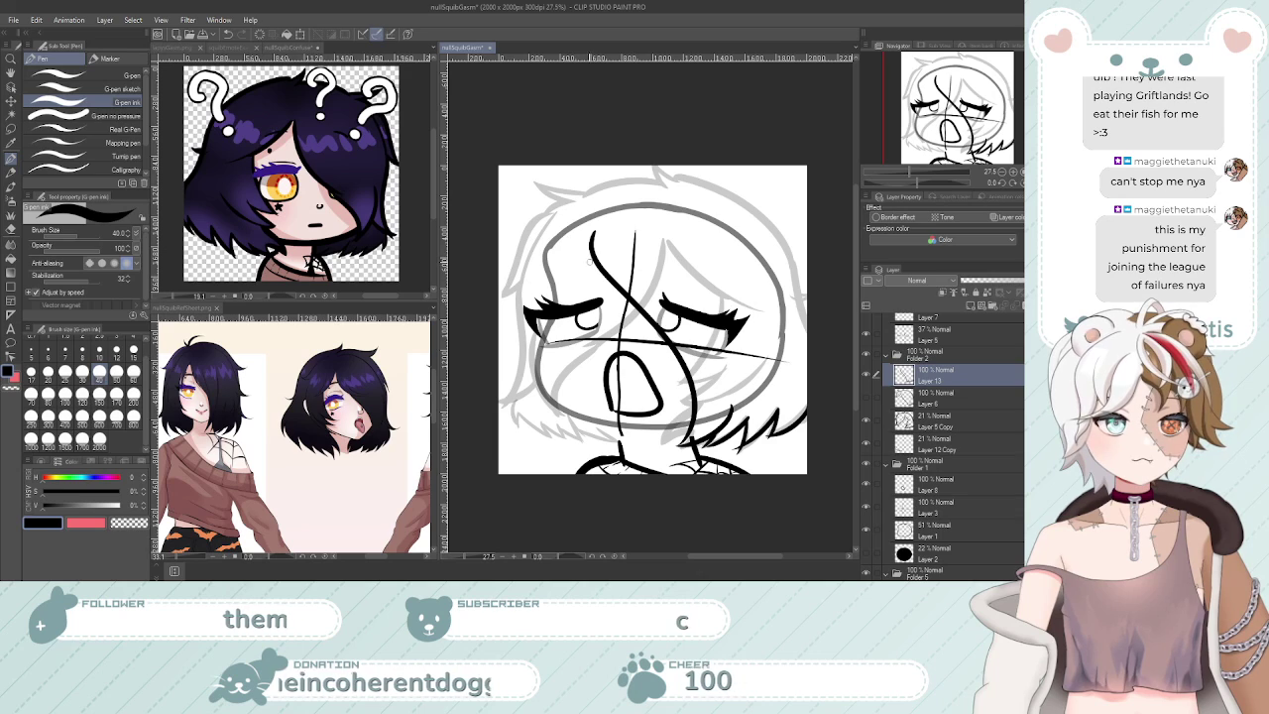
Draw the short fringe edge curving from the forehead peak down to the temple on the open side, and trim its overlong end with the eraser
{"action": "left_click_drag", "start_coordinate": [593, 236], "coordinate": [555, 301]}
{"action": "key", "text": "ctrl+z"}
{"action": "left_click_drag", "start_coordinate": [593, 228], "coordinate": [530, 288]}
{"action": "key", "text": "ctrl+z"}
{"action": "left_click_drag", "start_coordinate": [592, 228], "coordinate": [538, 287]}
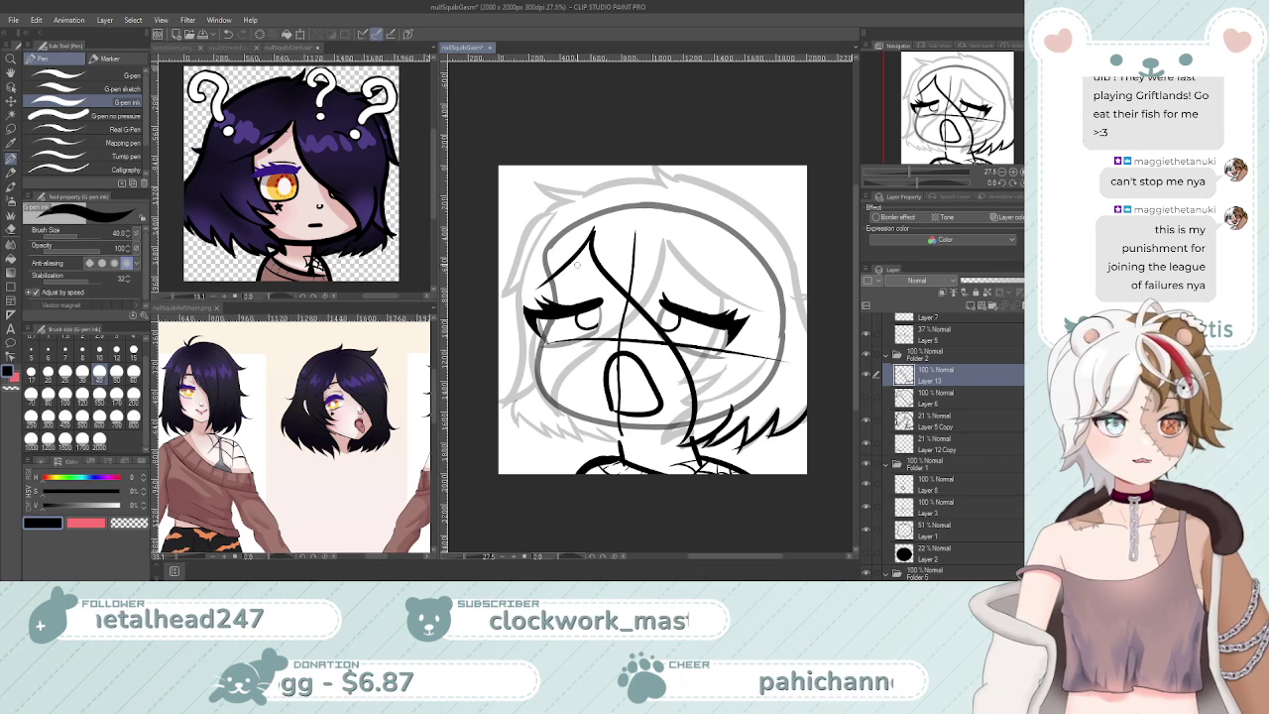
{"action": "key", "text": "ctrl+z"}
{"action": "mouse_move", "coordinate": [592, 234]}
{"action": "left_mouse_down"}
{"action": "mouse_move", "coordinate": [566, 268]}
{"action": "mouse_move", "coordinate": [525, 283]}
{"action": "left_mouse_up"}
{"action": "key", "text": "ctrl+z"}
{"action": "left_click_drag", "start_coordinate": [592, 232], "coordinate": [542, 270]}
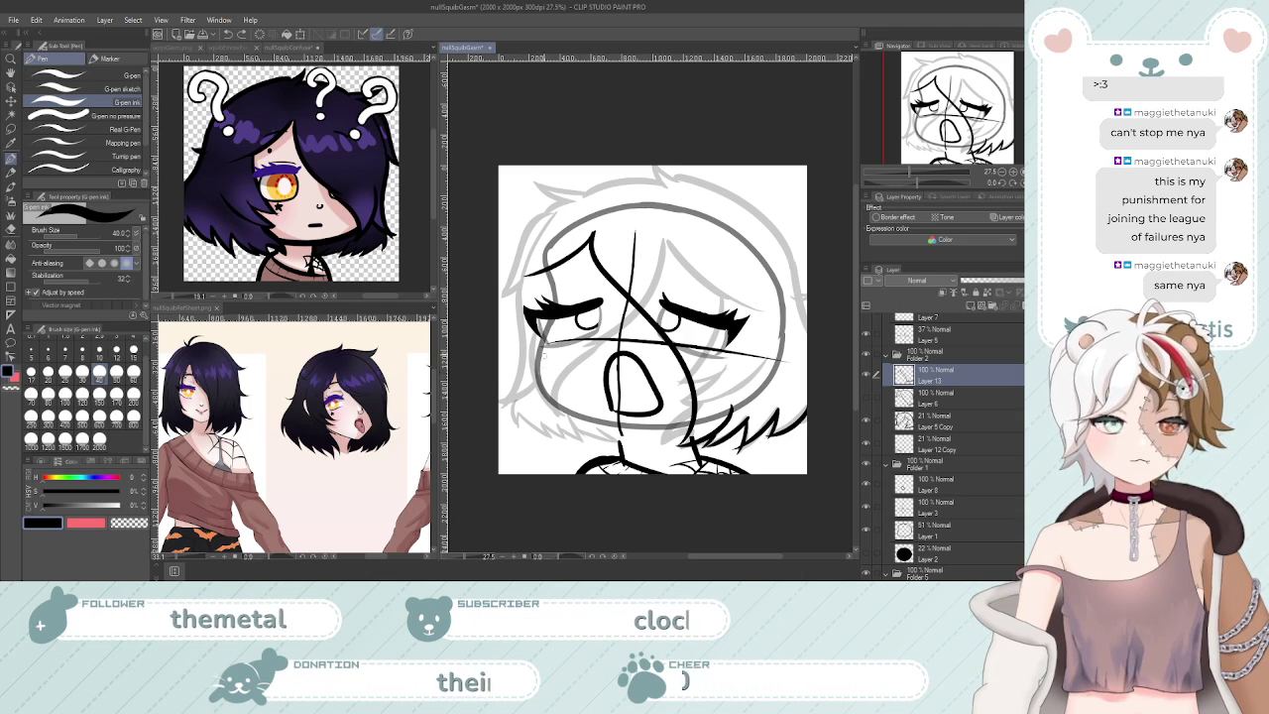
{"action": "key", "text": "e"}
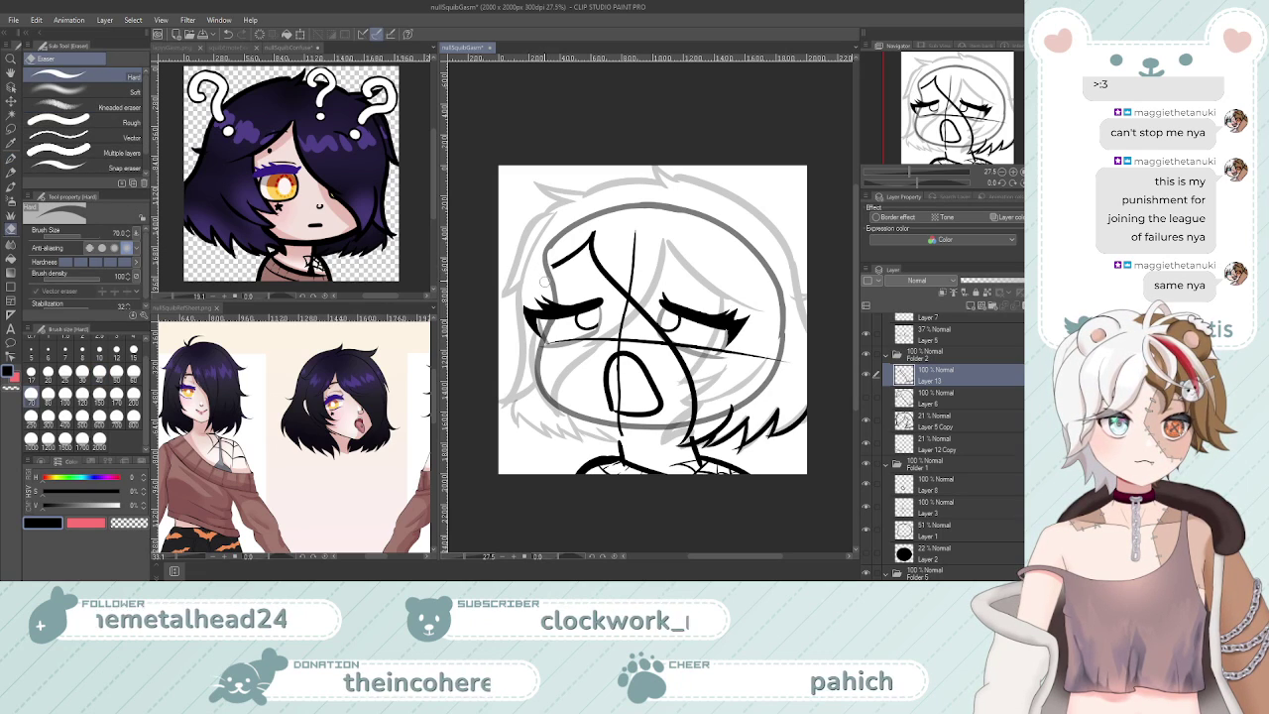
{"action": "key", "text": "p"}
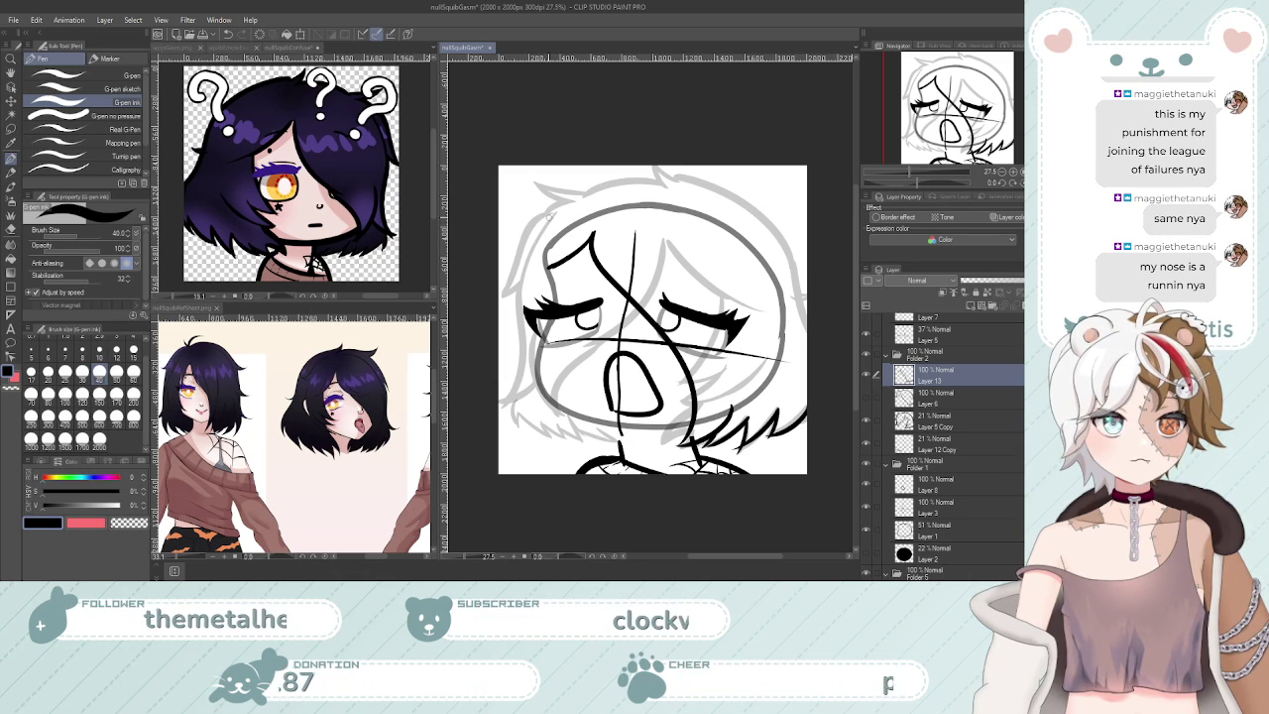
Draw the side lock's outer edge curving from the upper head past the eye to a pointed tip at jaw level, and save the drawing
{"action": "left_click_drag", "start_coordinate": [553, 214], "coordinate": [509, 373]}
{"action": "key", "text": "ctrl+z"}
{"action": "mouse_move", "coordinate": [555, 214]}
{"action": "left_mouse_down"}
{"action": "mouse_move", "coordinate": [496, 407]}
{"action": "mouse_move", "coordinate": [531, 383]}
{"action": "mouse_move", "coordinate": [506, 403]}
{"action": "left_mouse_up"}
{"action": "key", "text": "ctrl+z"}
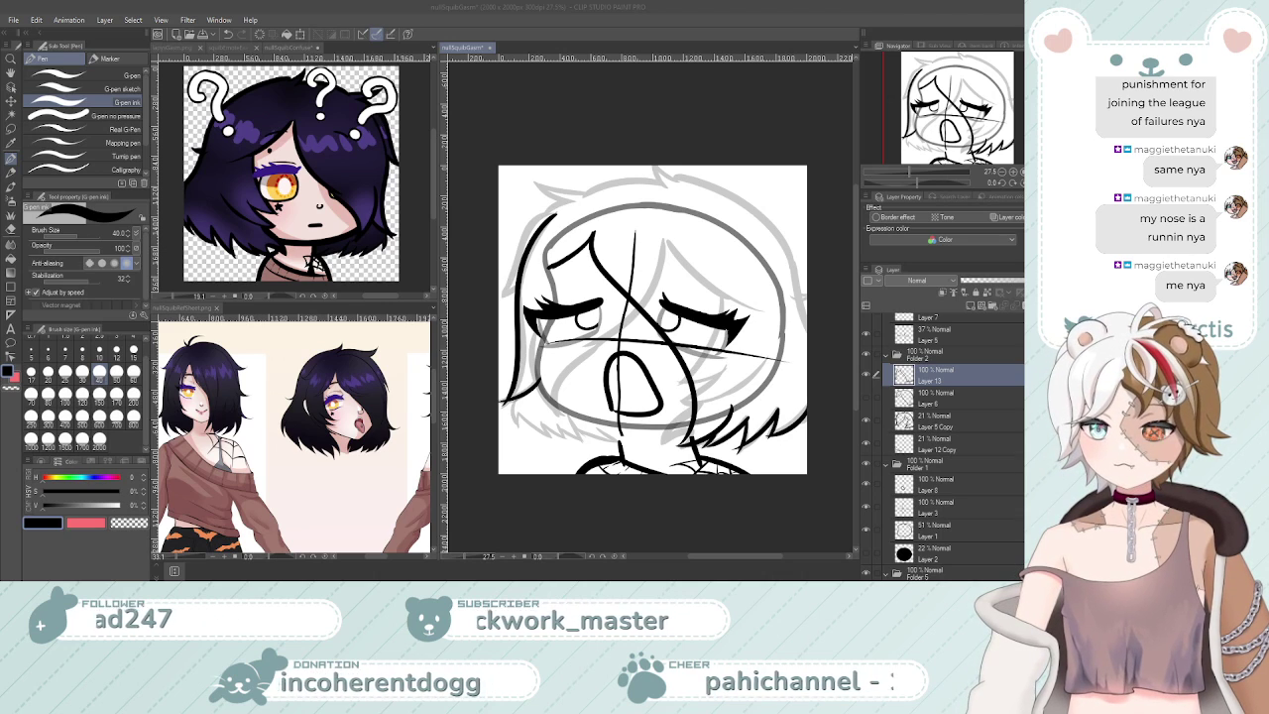
{"action": "left_click", "coordinate": [522, 5]}
{"action": "key", "text": "ctrl+s"}
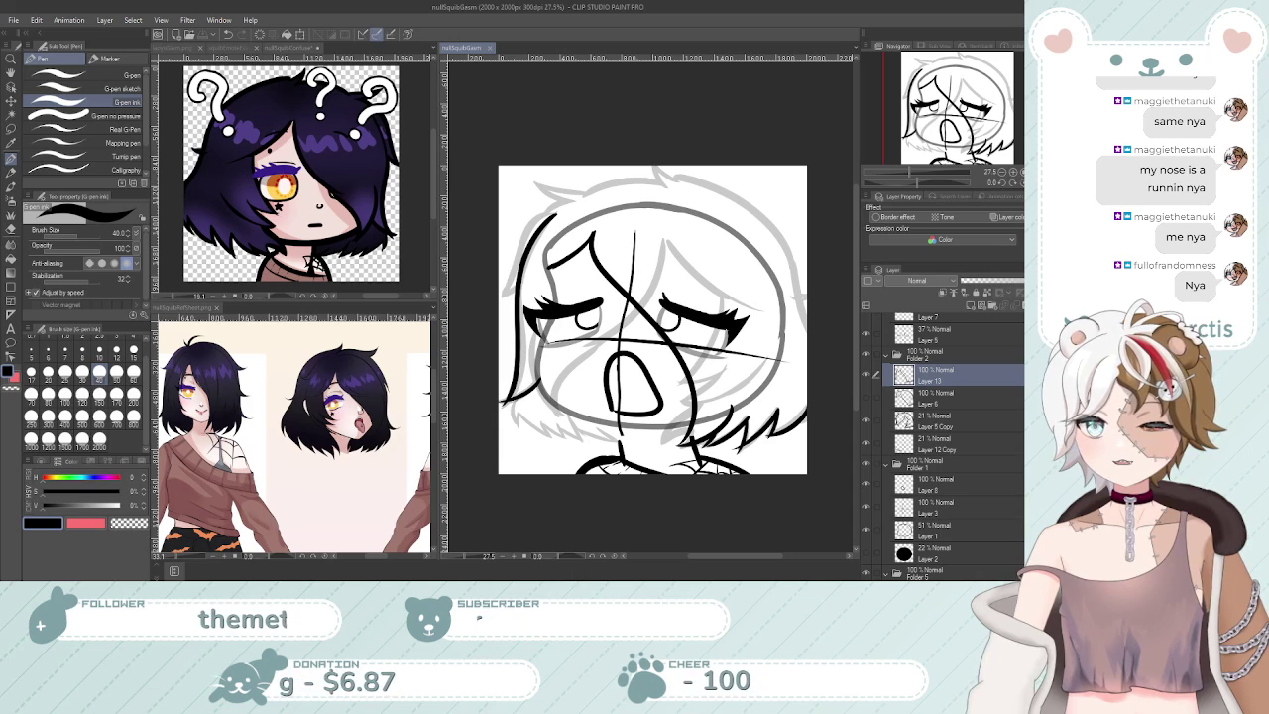
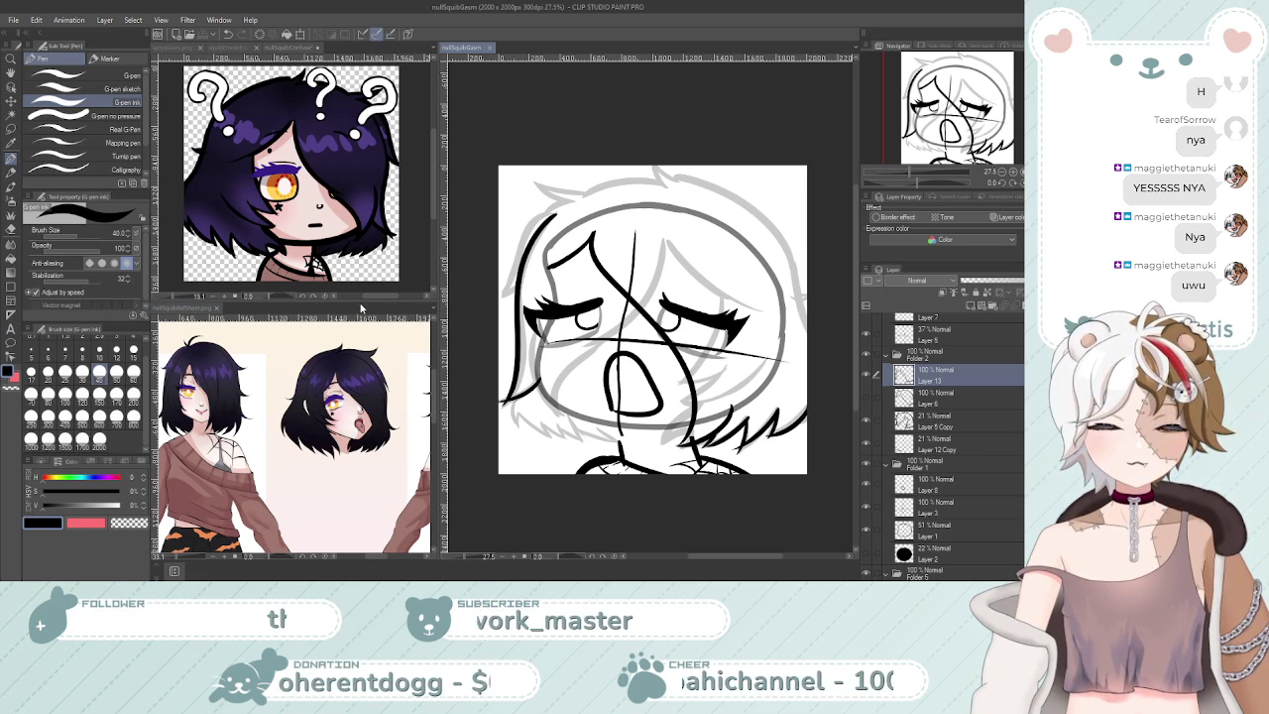
Draw the side lock's inner edge from the short fringe's end down past the eye corner toward the lock's tip
{"action": "scroll", "coordinate": [641, 315], "scroll_direction": "up", "scroll_amount": 2}
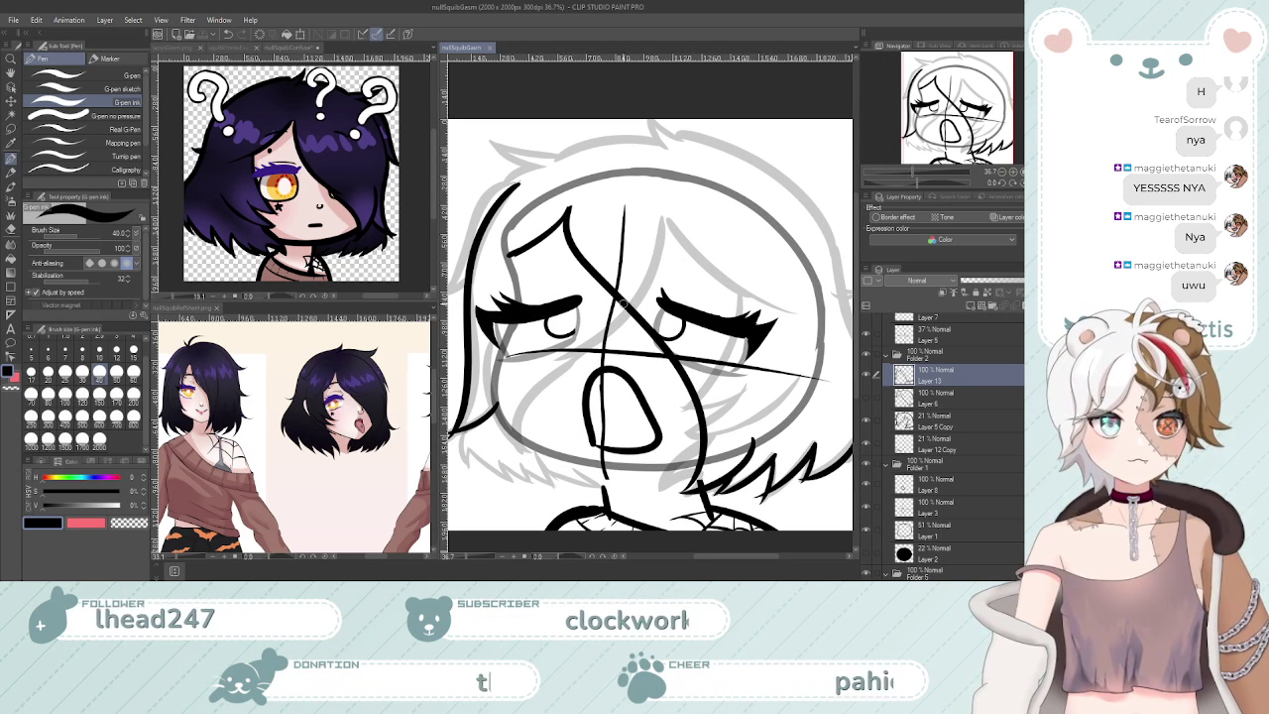
{"action": "scroll", "coordinate": [634, 309], "scroll_direction": "down", "scroll_amount": 3}
{"action": "scroll", "coordinate": [594, 290], "scroll_direction": "up", "scroll_amount": 3}
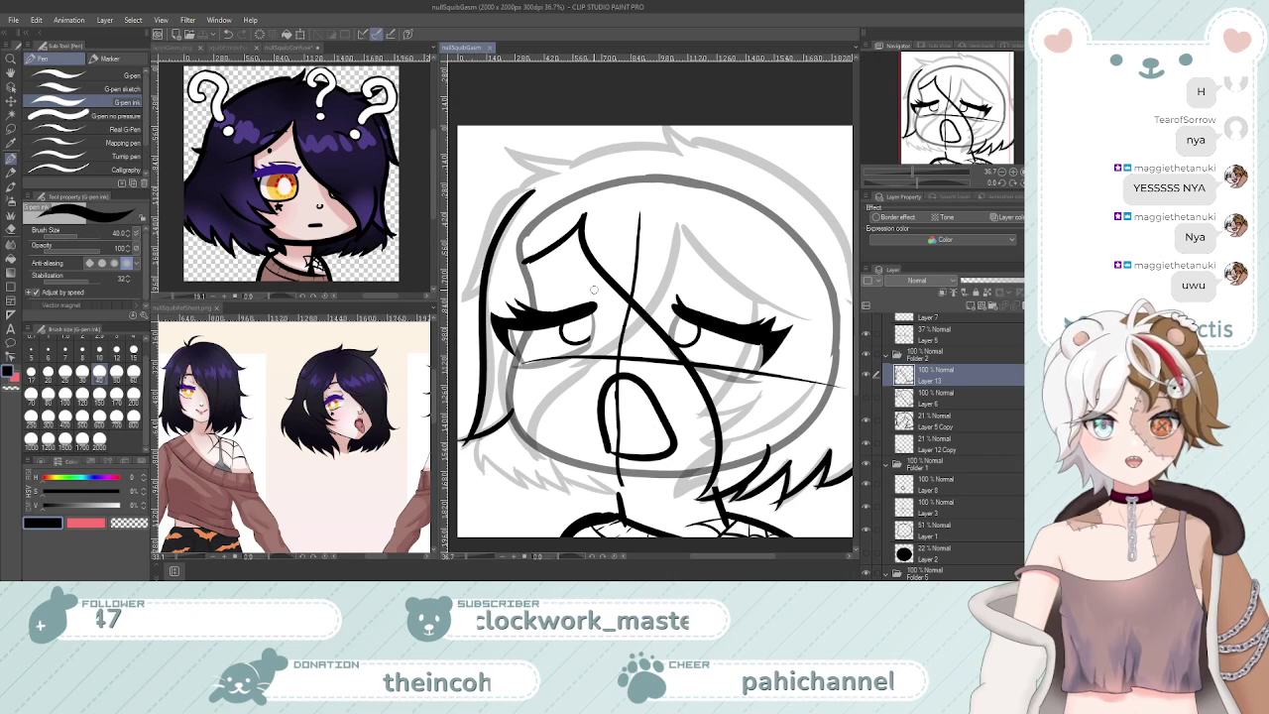
{"action": "left_click_drag", "start_coordinate": [525, 268], "coordinate": [513, 345]}
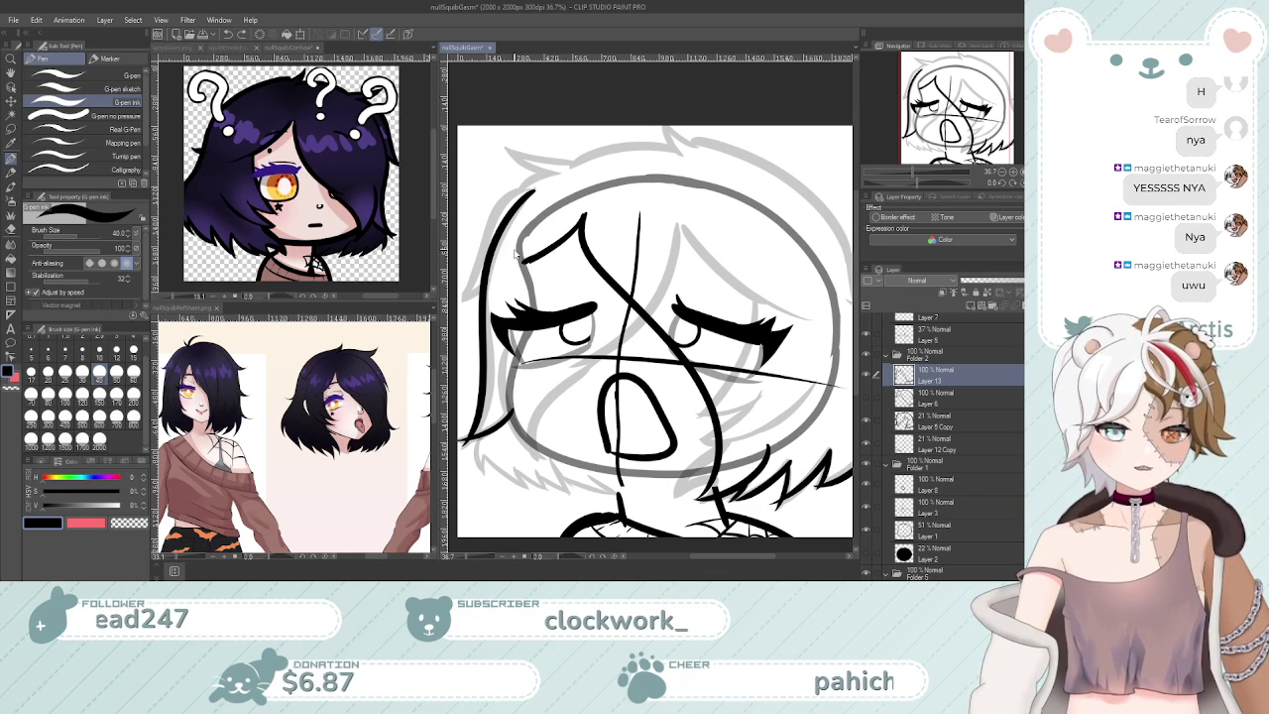
{"action": "left_click_drag", "start_coordinate": [526, 261], "coordinate": [520, 343]}
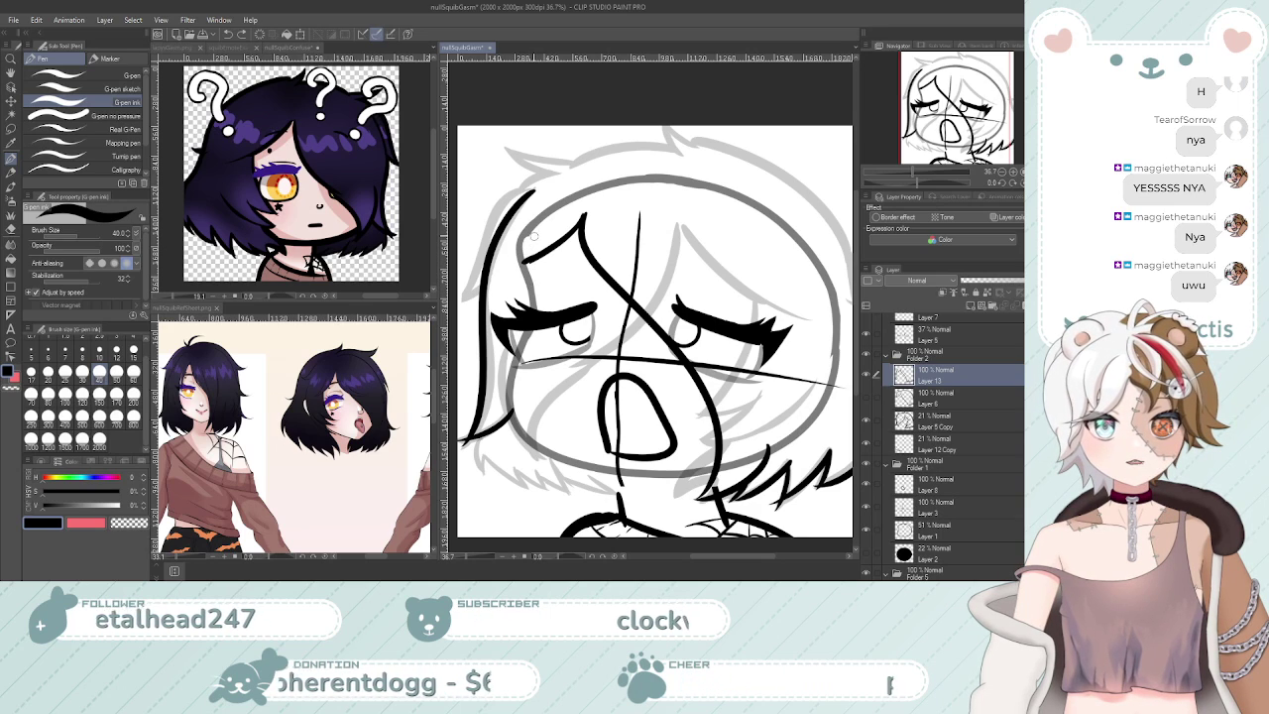
{"action": "mouse_move", "coordinate": [510, 410]}
{"action": "left_mouse_down"}
{"action": "mouse_move", "coordinate": [531, 262]}
{"action": "mouse_move", "coordinate": [493, 409]}
{"action": "left_mouse_up"}
{"action": "key", "text": "ctrl+z"}
{"action": "key", "text": "ctrl+z"}
{"action": "left_click_drag", "start_coordinate": [524, 265], "coordinate": [479, 440]}
{"action": "key", "text": "ctrl+z"}
{"action": "left_click_drag", "start_coordinate": [525, 259], "coordinate": [495, 420]}
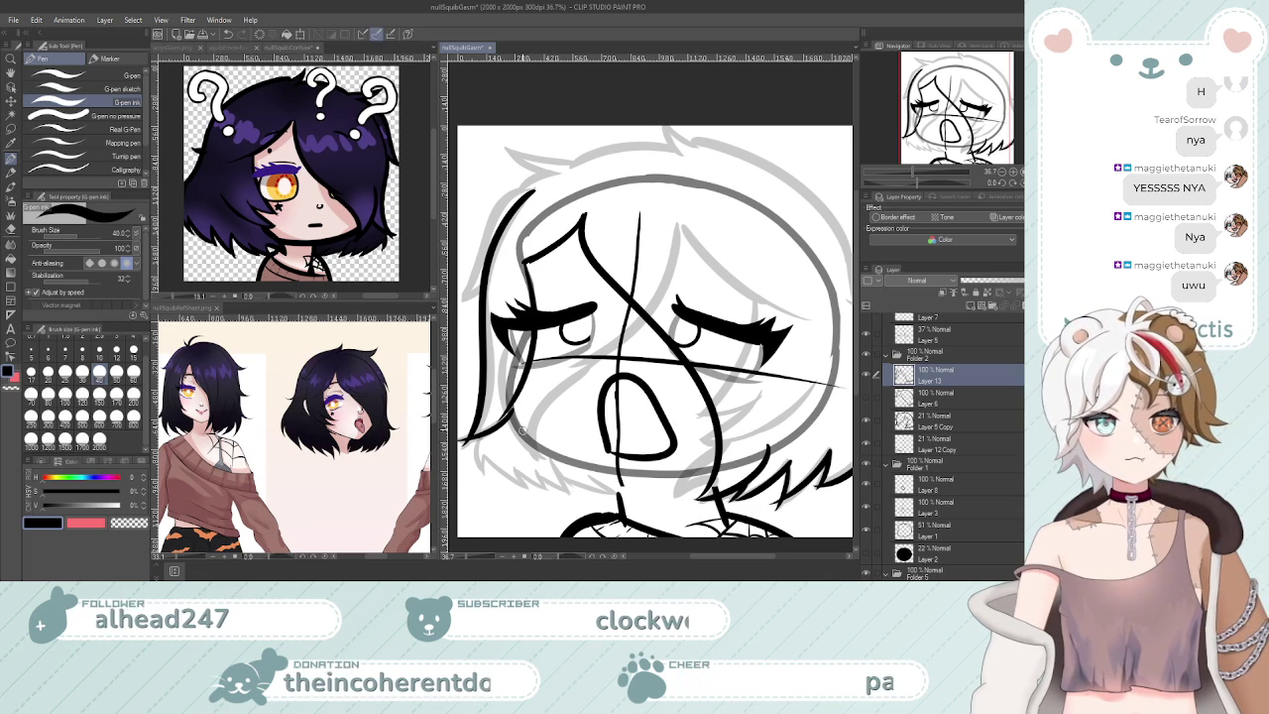
Add a short outer strand that branches from the side lock's upper end and flicks outward to a point at eye level
{"action": "key", "text": "ctrl+space"}
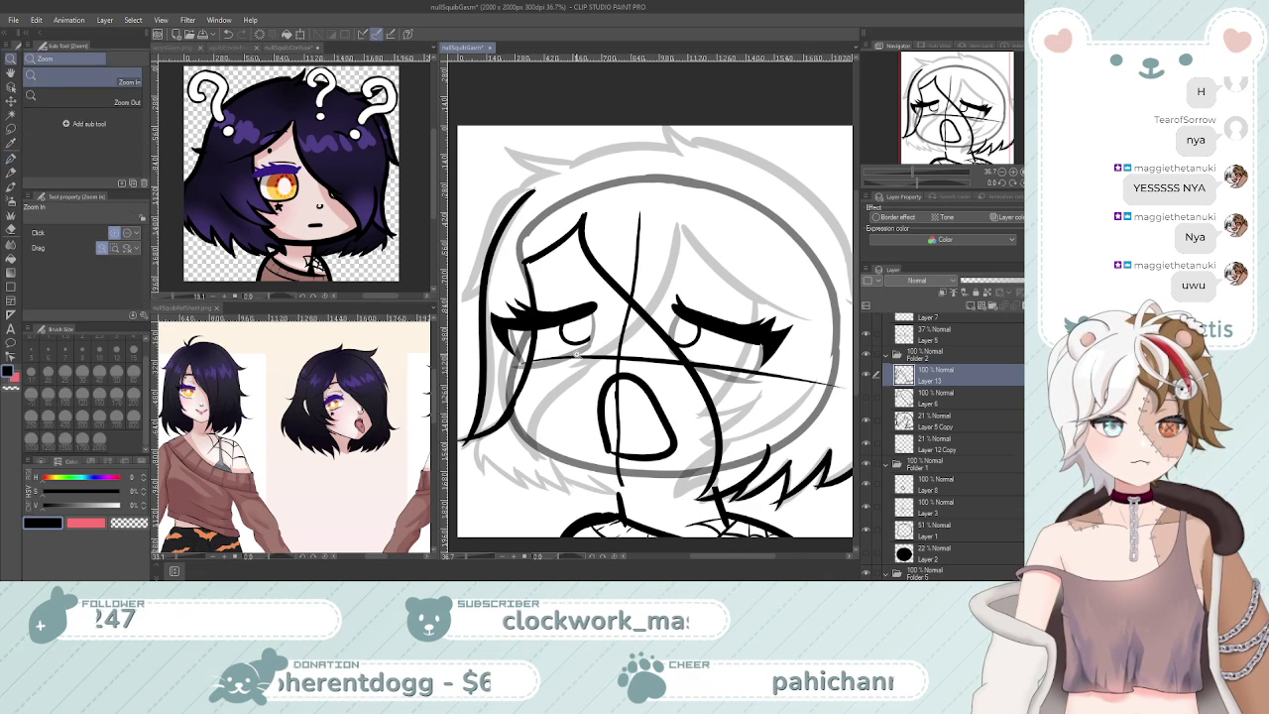
{"action": "left_click_drag", "start_coordinate": [577, 354], "coordinate": [516, 354]}
{"action": "left_click", "coordinate": [628, 330]}
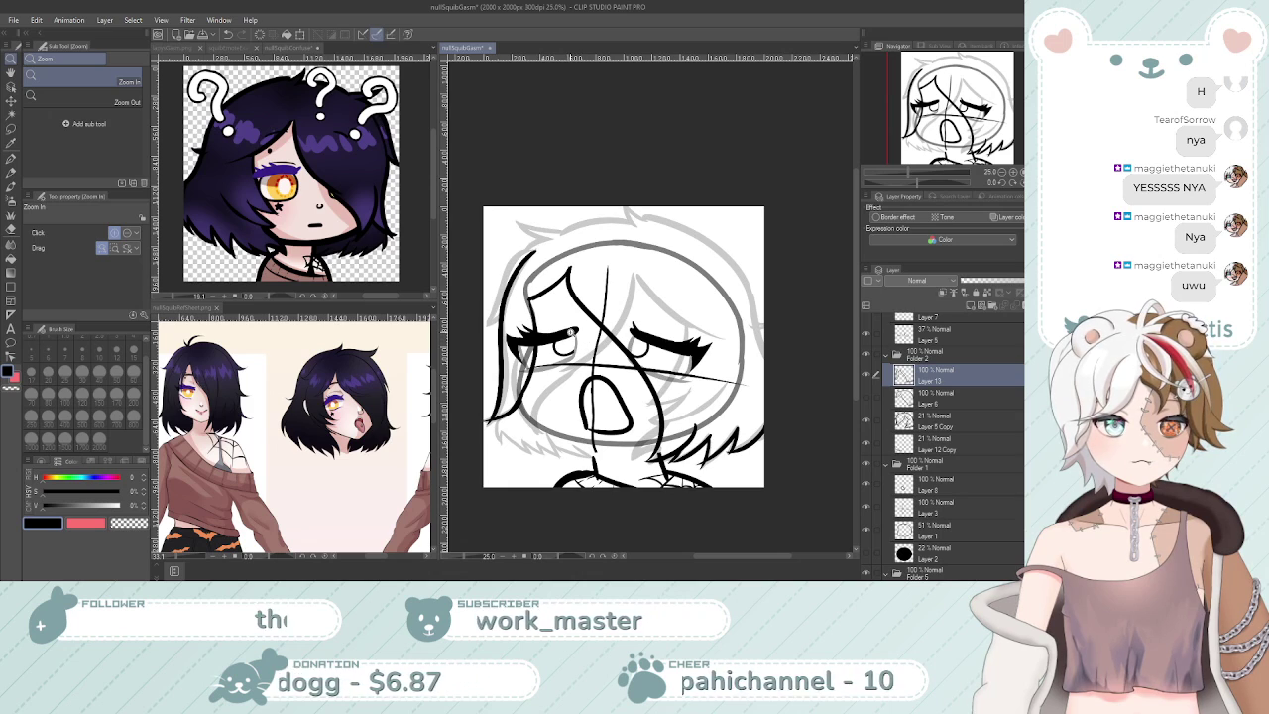
{"action": "left_click", "coordinate": [544, 304]}
{"action": "key", "text": "p"}
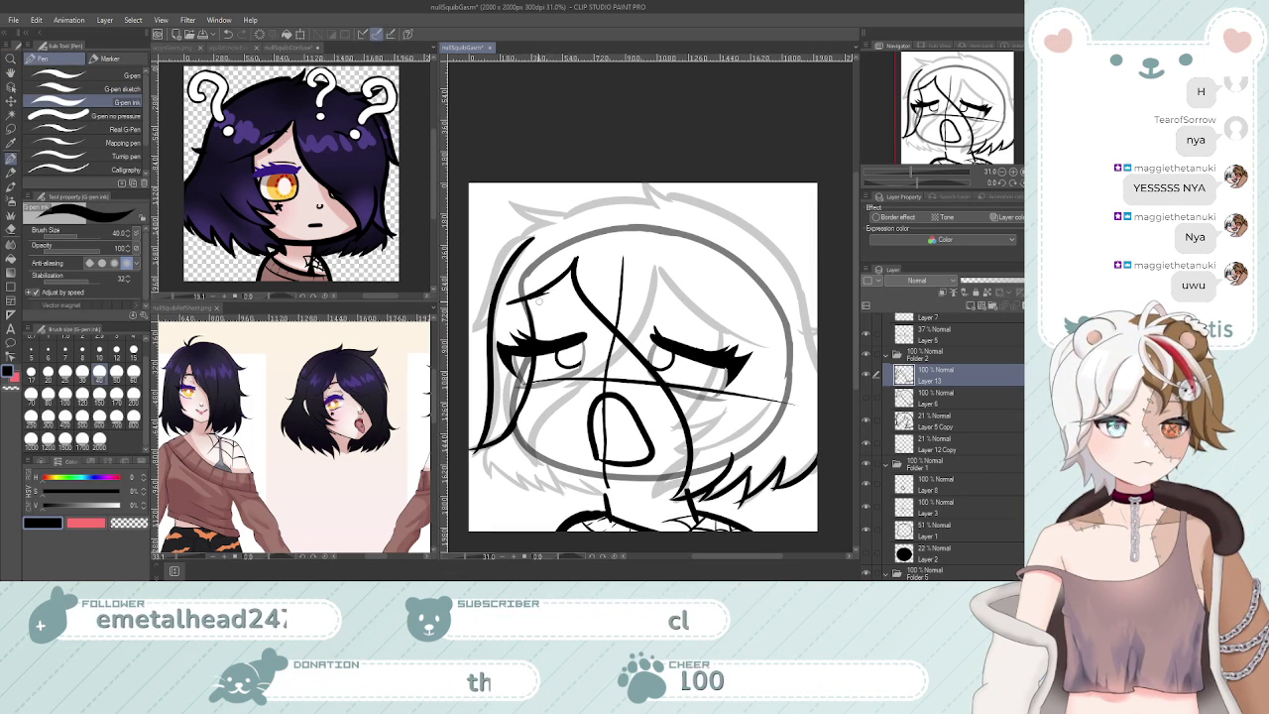
{"action": "key", "text": "ctrl+space"}
{"action": "mouse_move", "coordinate": [575, 306]}
{"action": "left_mouse_down"}
{"action": "mouse_move", "coordinate": [543, 307]}
{"action": "mouse_move", "coordinate": [573, 305]}
{"action": "left_mouse_up"}
{"action": "left_click", "coordinate": [573, 303]}
{"action": "left_click", "coordinate": [484, 242]}
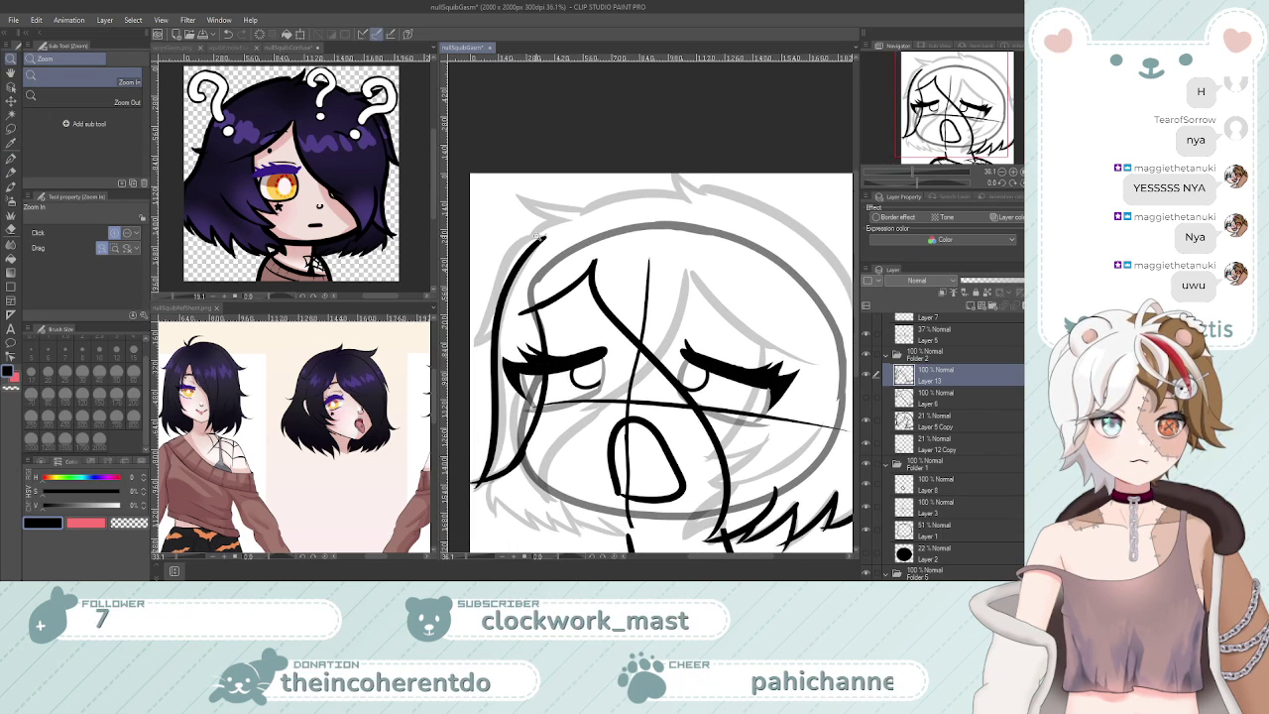
{"action": "key", "text": "p"}
{"action": "left_click_drag", "start_coordinate": [541, 238], "coordinate": [495, 307]}
{"action": "key", "text": "ctrl+z"}
{"action": "left_click_drag", "start_coordinate": [541, 236], "coordinate": [466, 345]}
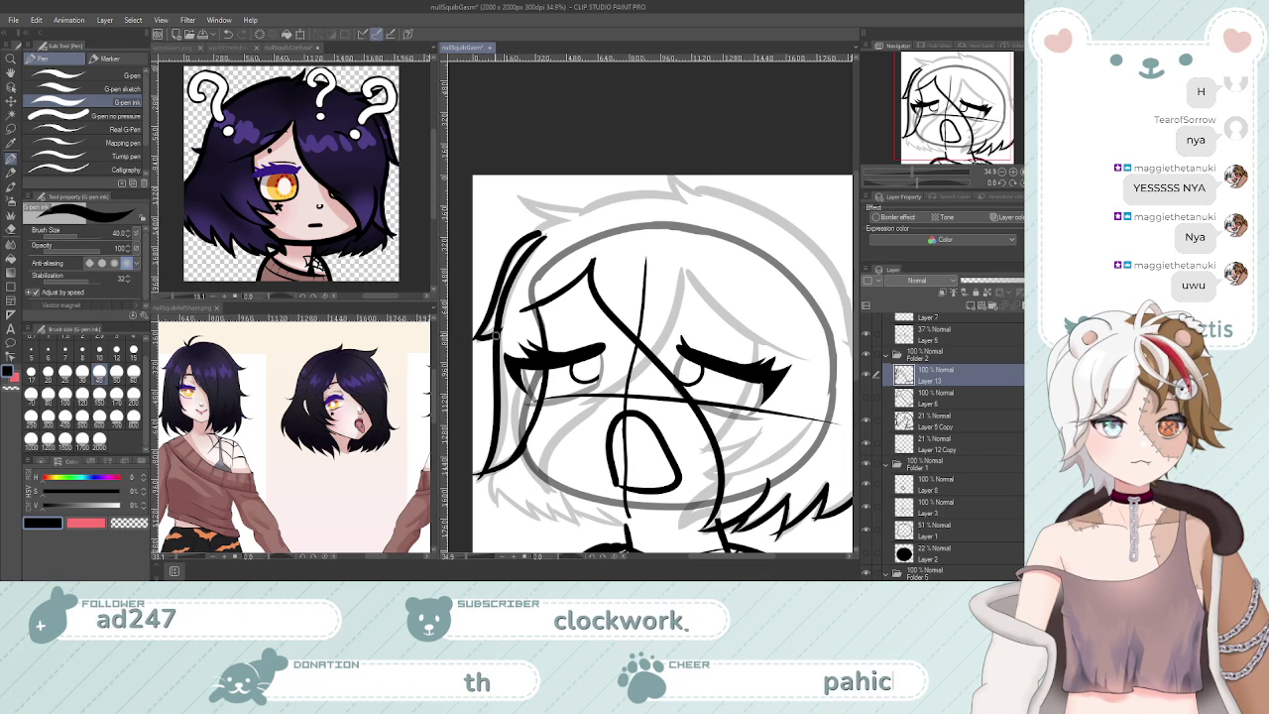
Make the layer inside Folder 3 the drawing layer for the back hair, and undo the rough strokes tried there
{"action": "key", "text": "ctrl+space"}
{"action": "left_click_drag", "start_coordinate": [503, 338], "coordinate": [456, 338]}
{"action": "left_click_drag", "start_coordinate": [540, 373], "coordinate": [606, 373]}
{"action": "scroll", "coordinate": [941, 436], "scroll_direction": "down", "scroll_amount": 3}
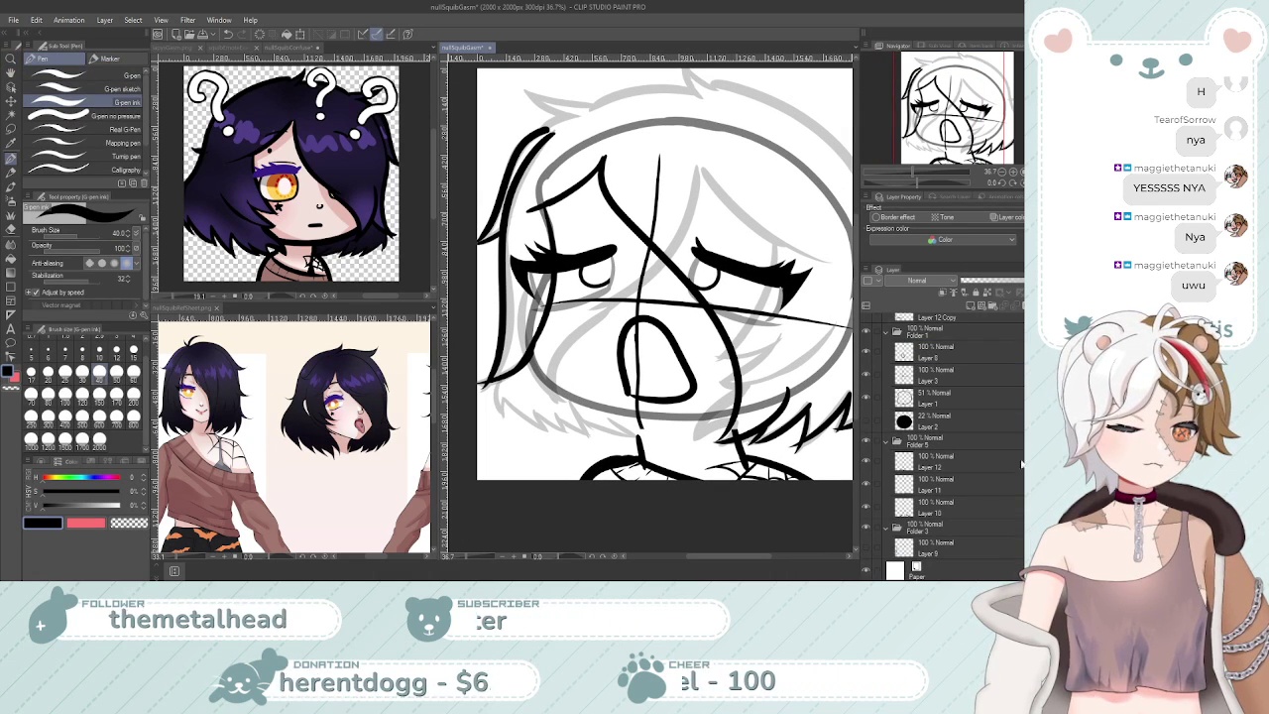
{"action": "left_click", "coordinate": [923, 544]}
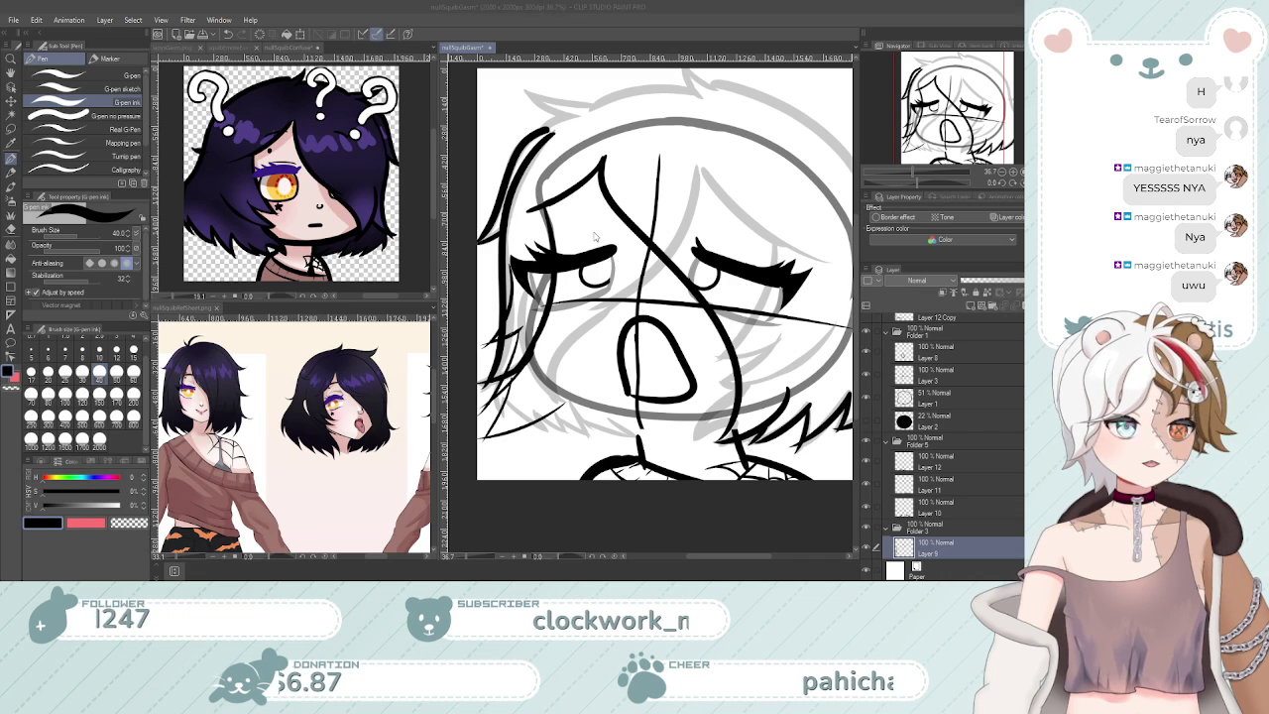
{"action": "key", "text": "ctrl+z"}
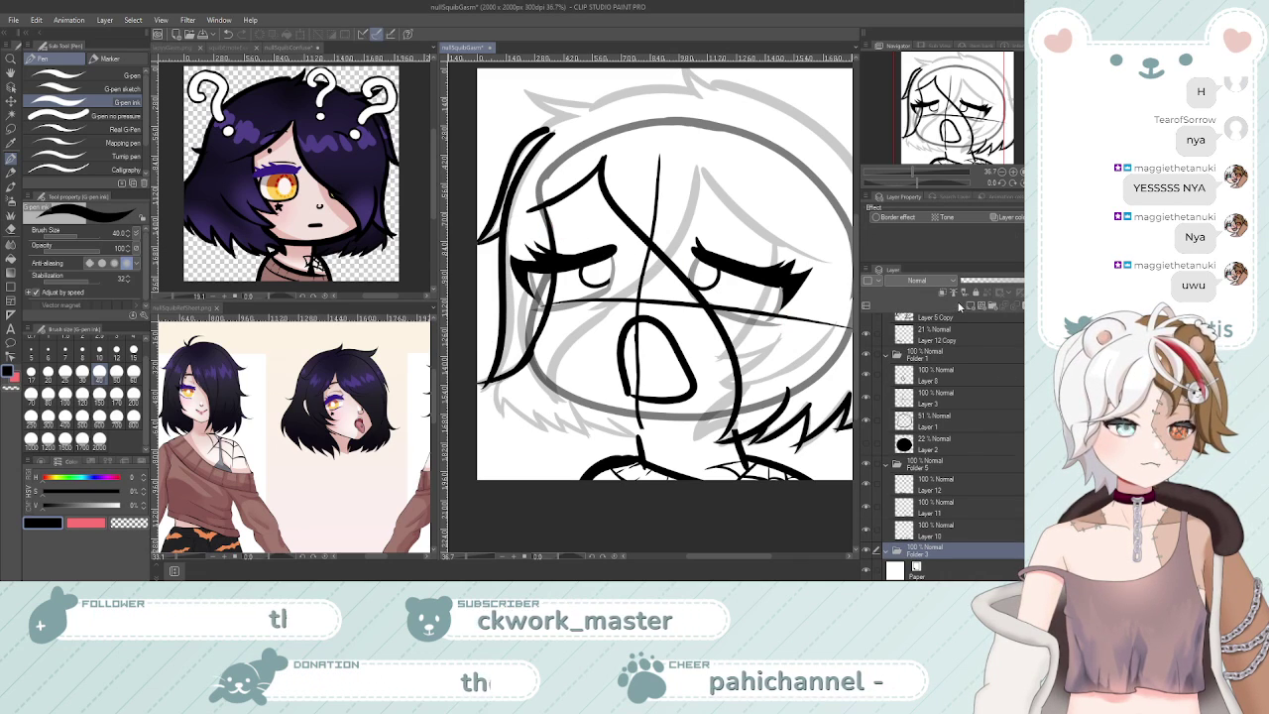
{"action": "key", "text": "ctrl+y"}
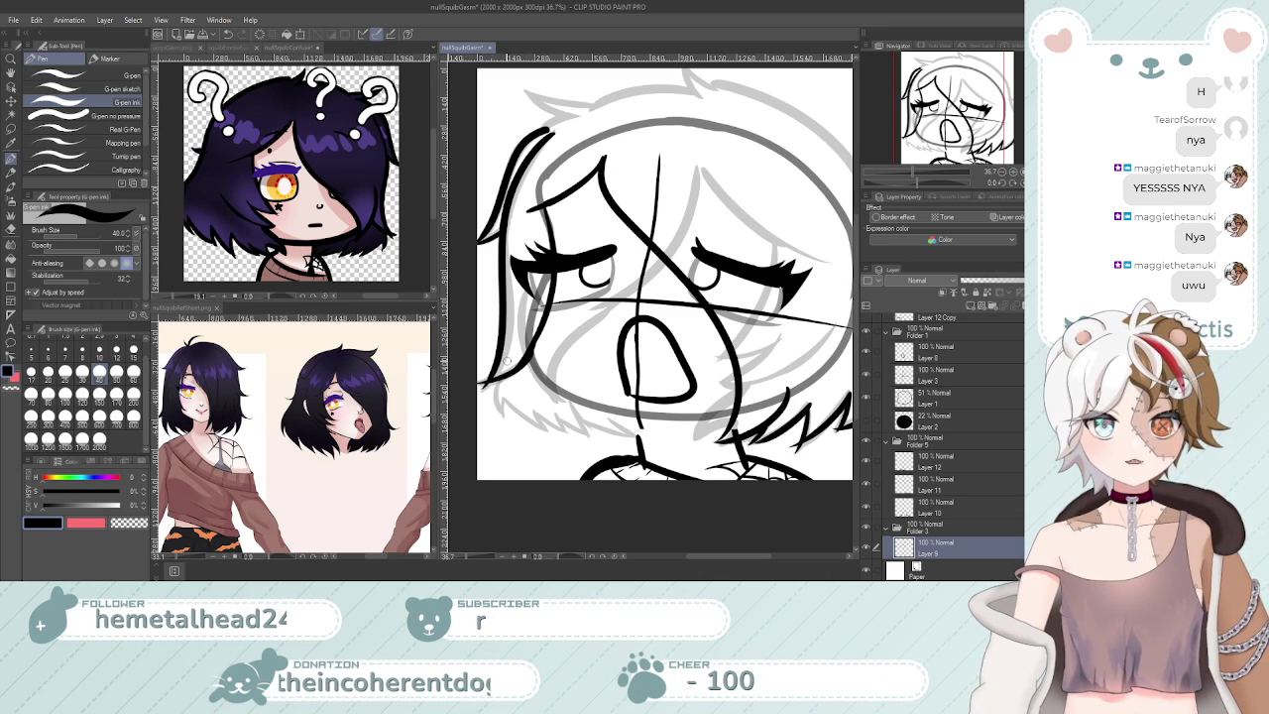
Draw the back hair's jagged lower edge from beneath the side lock's tip along the jaw to the neck, redoing strokes that miss
{"action": "left_click_drag", "start_coordinate": [495, 384], "coordinate": [504, 409]}
{"action": "key", "text": "ctrl+z"}
{"action": "key", "text": "ctrl+z"}
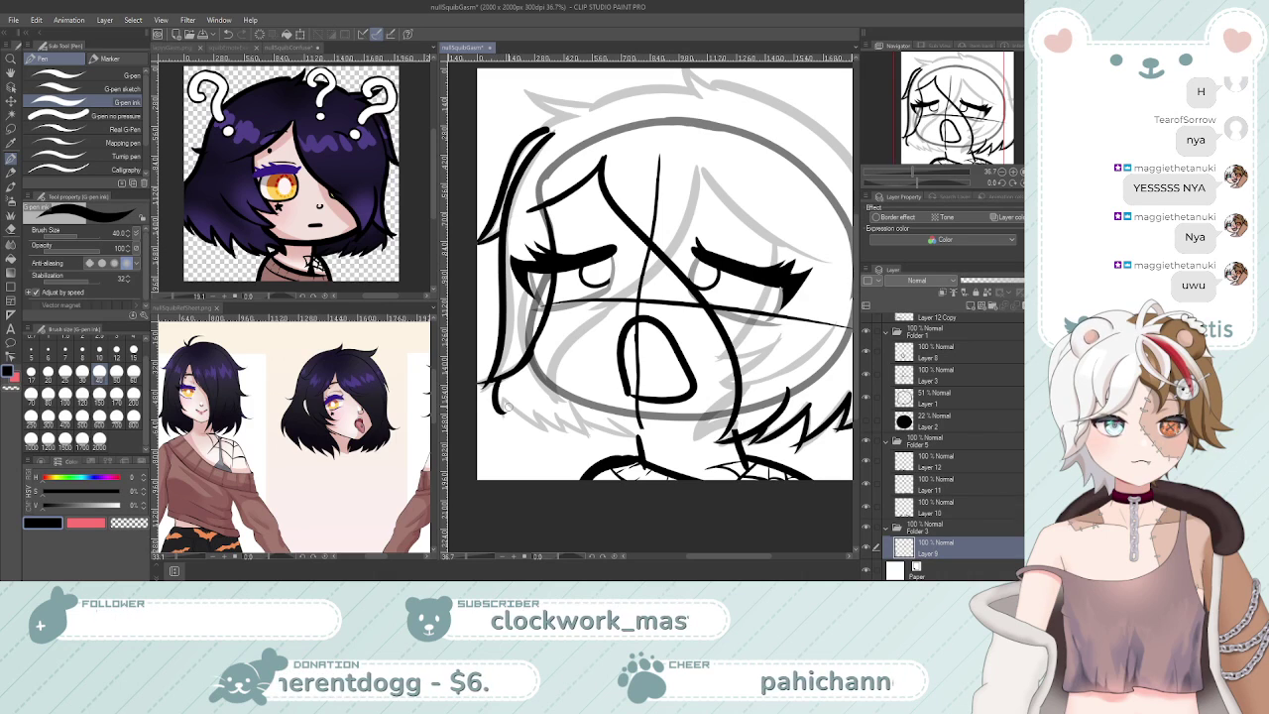
{"action": "left_click_drag", "start_coordinate": [611, 418], "coordinate": [626, 433]}
{"action": "key", "text": "ctrl+z"}
{"action": "left_click_drag", "start_coordinate": [568, 398], "coordinate": [593, 428]}
{"action": "key", "text": "ctrl+z"}
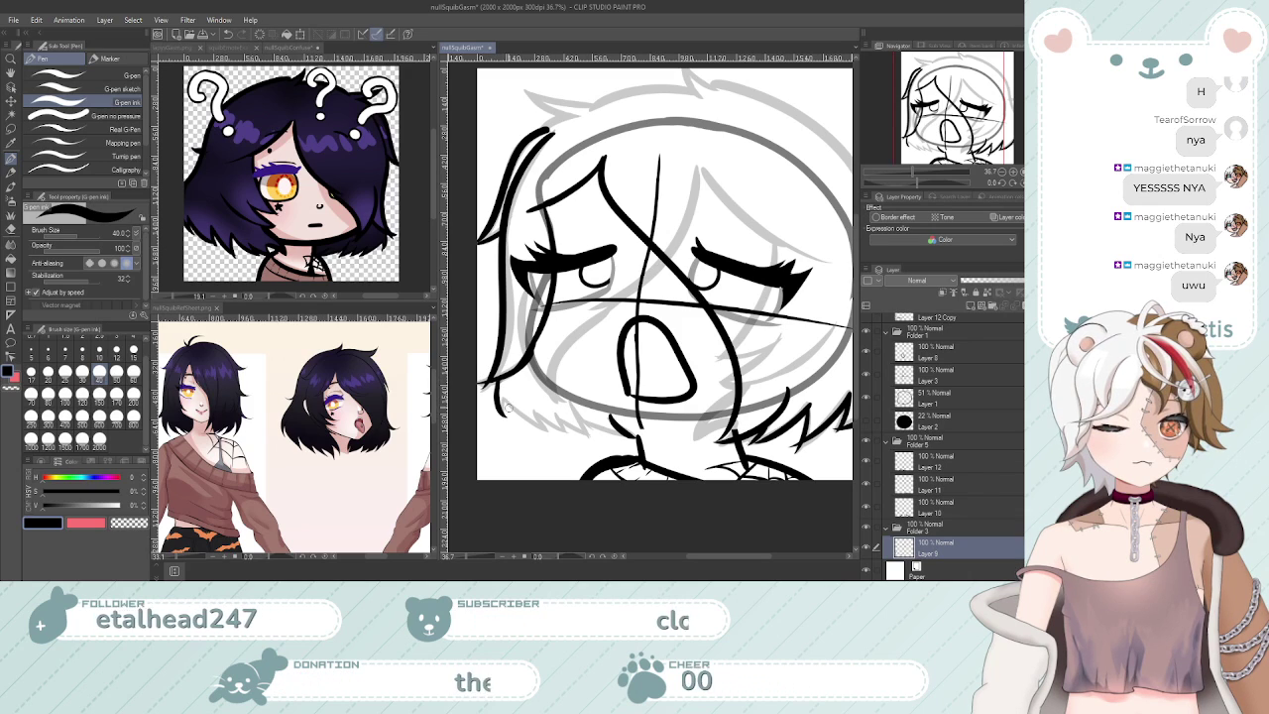
{"action": "mouse_move", "coordinate": [497, 390]}
{"action": "left_mouse_down"}
{"action": "mouse_move", "coordinate": [542, 407]}
{"action": "mouse_move", "coordinate": [507, 406]}
{"action": "mouse_move", "coordinate": [557, 432]}
{"action": "mouse_move", "coordinate": [545, 417]}
{"action": "mouse_move", "coordinate": [571, 431]}
{"action": "mouse_move", "coordinate": [570, 417]}
{"action": "mouse_move", "coordinate": [556, 414]}
{"action": "mouse_move", "coordinate": [585, 439]}
{"action": "mouse_move", "coordinate": [573, 403]}
{"action": "mouse_move", "coordinate": [620, 432]}
{"action": "left_mouse_up"}
{"action": "key", "text": "ctrl+z"}
{"action": "key", "text": "ctrl+z"}
{"action": "key", "text": "ctrl+space"}
{"action": "left_click_drag", "start_coordinate": [587, 372], "coordinate": [705, 355]}
Make Layer 13 the drawing layer and extend the side lock's upper end toward the crown with a short curved stroke
{"action": "key", "text": "e"}
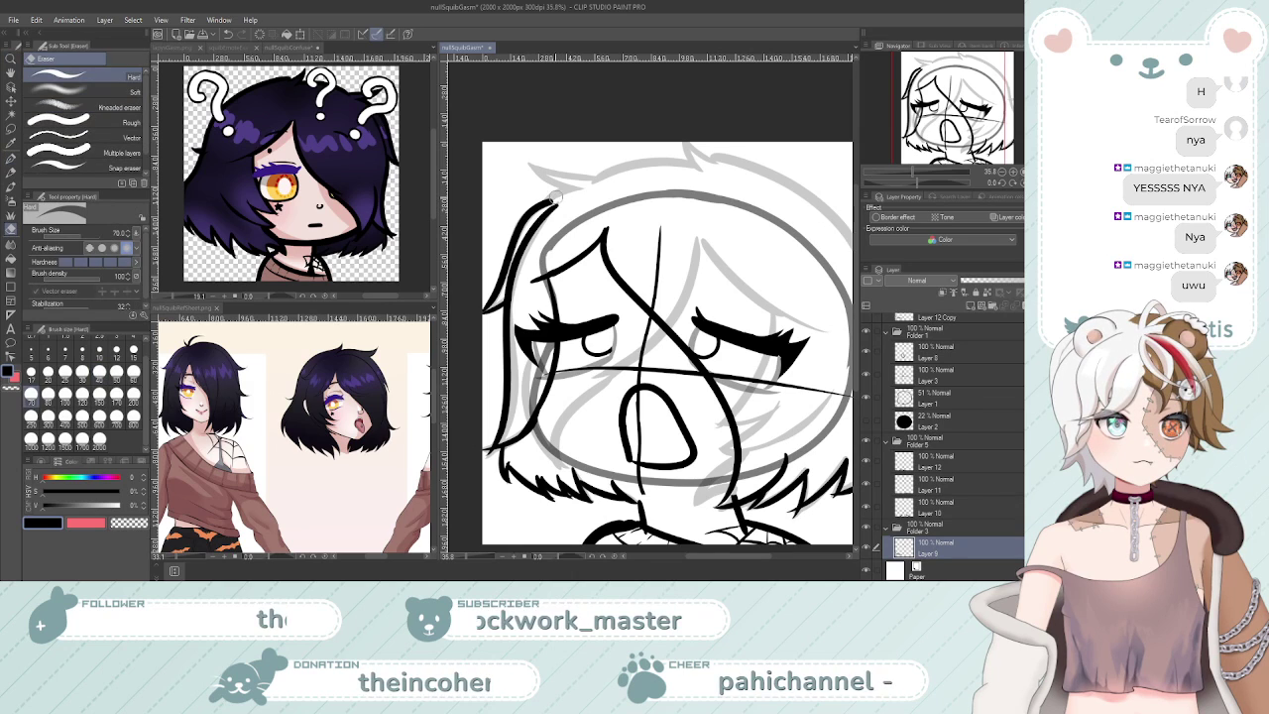
{"action": "left_click", "coordinate": [548, 203], "text": "ctrl+shift"}
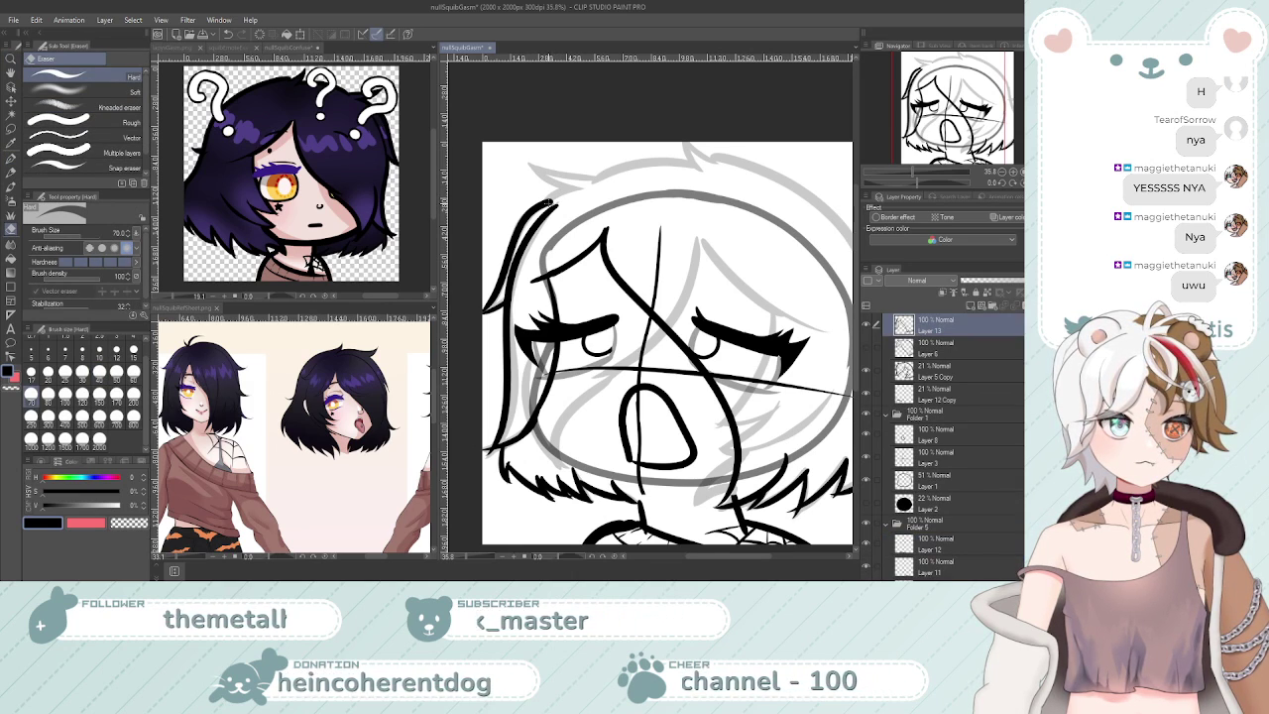
{"action": "key", "text": "p"}
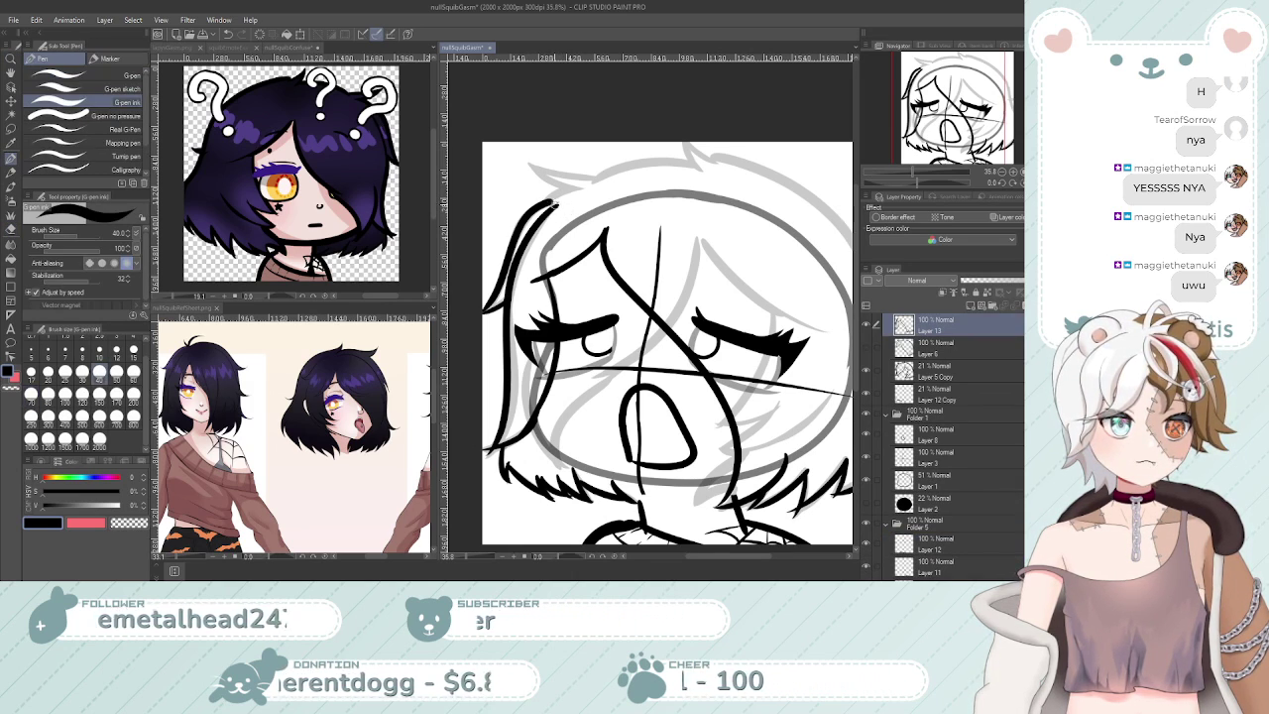
{"action": "scroll", "coordinate": [1020, 392], "scroll_direction": "up", "scroll_amount": 1}
{"action": "key", "text": "ctrl+space"}
{"action": "left_click_drag", "start_coordinate": [557, 177], "coordinate": [556, 190]}
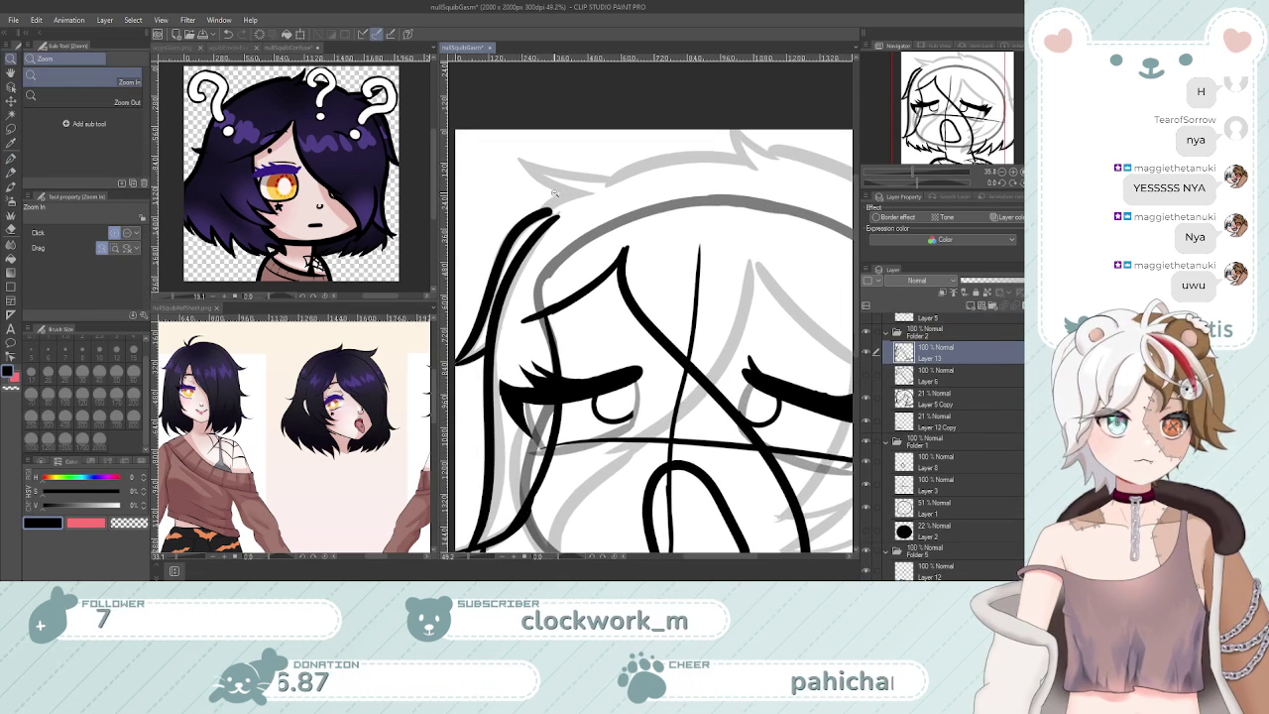
{"action": "key", "text": "e"}
{"action": "key", "text": "p"}
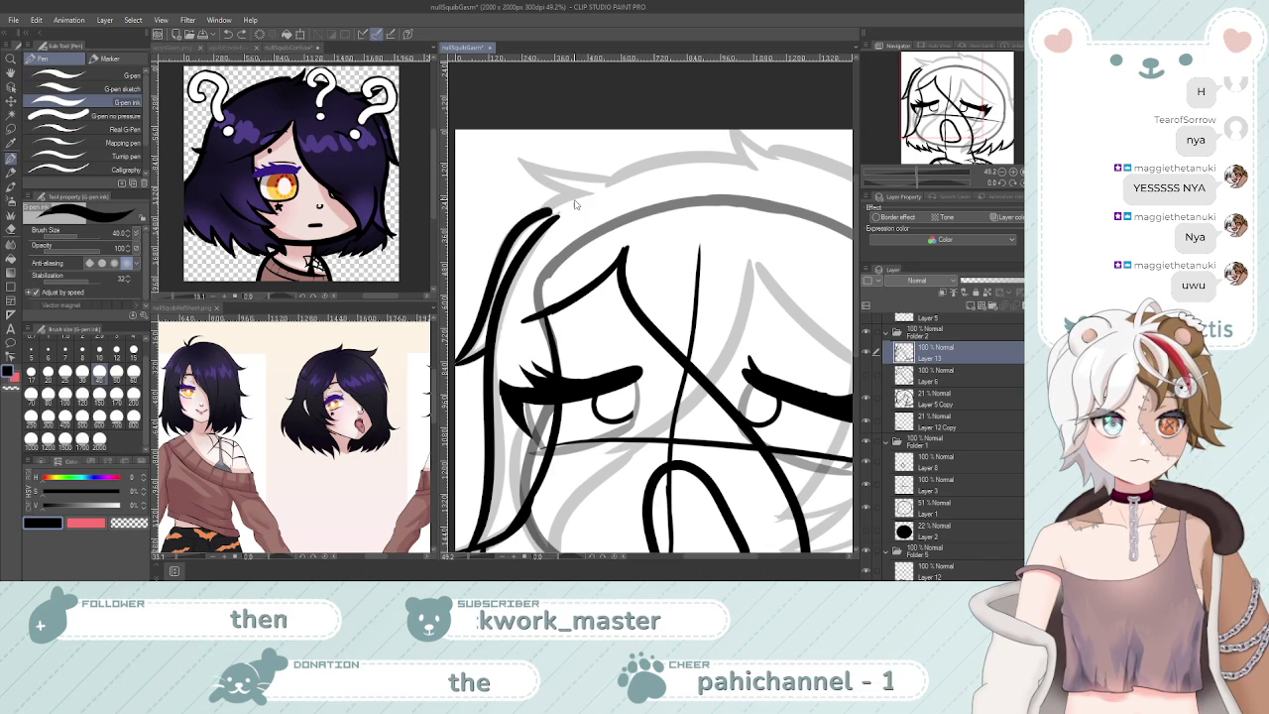
{"action": "mouse_move", "coordinate": [520, 157]}
{"action": "left_mouse_down"}
{"action": "mouse_move", "coordinate": [590, 193]}
{"action": "mouse_move", "coordinate": [578, 193]}
{"action": "left_mouse_up"}
{"action": "key", "text": "ctrl+z"}
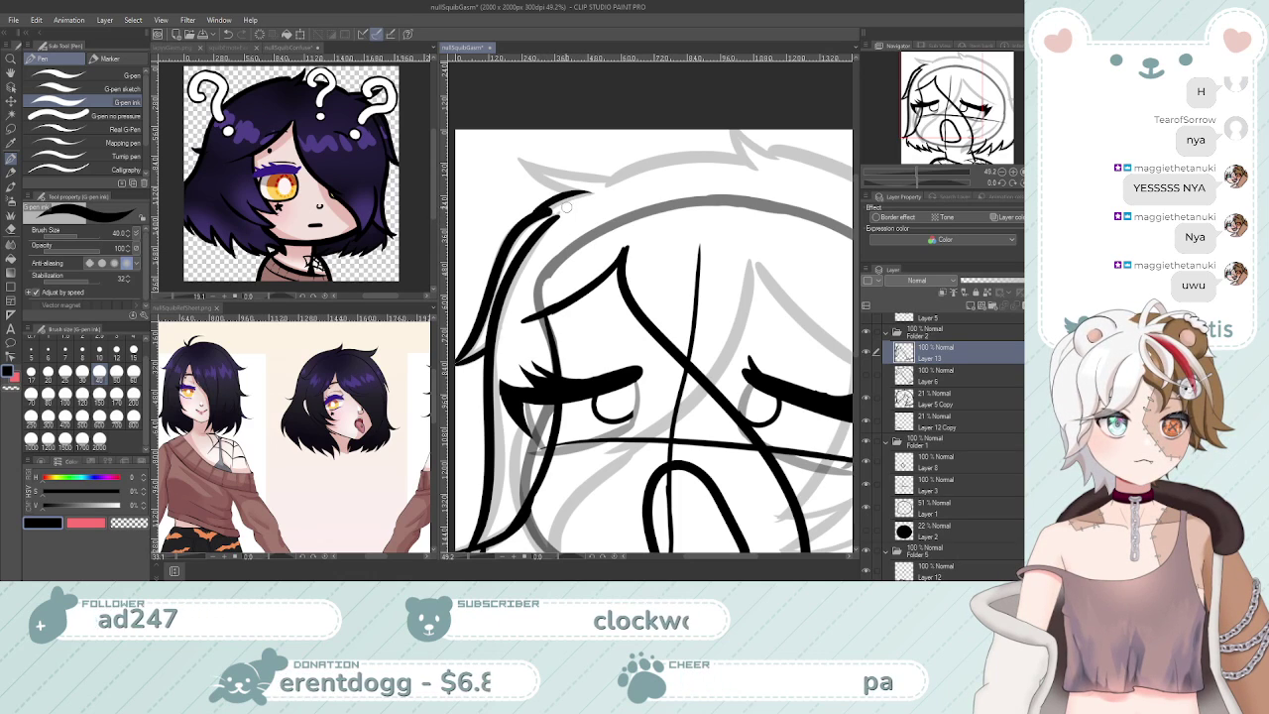
{"action": "left_click_drag", "start_coordinate": [572, 195], "coordinate": [592, 191]}
{"action": "key", "text": "ctrl+z"}
Draw a small pointed flick of hair jutting outward above the side lock's upper end, redoing strokes that miss
{"action": "mouse_move", "coordinate": [518, 159]}
{"action": "left_mouse_down"}
{"action": "mouse_move", "coordinate": [581, 193]}
{"action": "mouse_move", "coordinate": [511, 159]}
{"action": "left_mouse_up"}
{"action": "key", "text": "ctrl+z"}
{"action": "key", "text": "ctrl+z"}
{"action": "mouse_move", "coordinate": [579, 191]}
{"action": "left_mouse_down"}
{"action": "mouse_move", "coordinate": [531, 171]}
{"action": "mouse_move", "coordinate": [598, 184]}
{"action": "mouse_move", "coordinate": [607, 175]}
{"action": "left_mouse_up"}
{"action": "key", "text": "ctrl+z"}
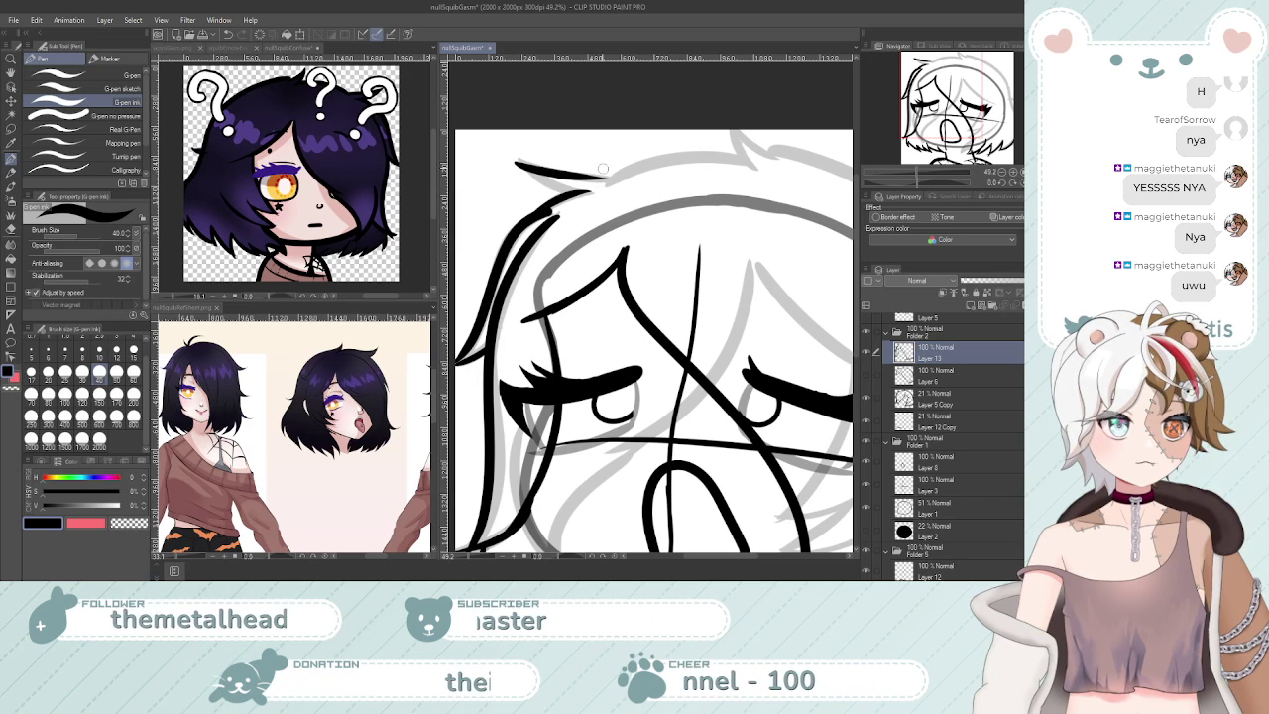
{"action": "left_click_drag", "start_coordinate": [515, 164], "coordinate": [569, 194]}
{"action": "key", "text": "ctrl+z"}
{"action": "key", "text": "ctrl+z"}
{"action": "mouse_move", "coordinate": [525, 158]}
{"action": "left_mouse_down"}
{"action": "mouse_move", "coordinate": [613, 175]}
{"action": "mouse_move", "coordinate": [557, 188]}
{"action": "mouse_move", "coordinate": [573, 192]}
{"action": "mouse_move", "coordinate": [533, 172]}
{"action": "mouse_move", "coordinate": [579, 197]}
{"action": "mouse_move", "coordinate": [507, 206]}
{"action": "mouse_move", "coordinate": [606, 185]}
{"action": "mouse_move", "coordinate": [593, 202]}
{"action": "mouse_move", "coordinate": [555, 198]}
{"action": "mouse_move", "coordinate": [602, 189]}
{"action": "left_mouse_up"}
{"action": "key", "text": "ctrl+z"}
{"action": "key", "text": "ctrl+z"}
{"action": "key", "text": "ctrl+z"}
{"action": "key", "text": "ctrl+z"}
{"action": "key", "text": "ctrl+z"}
{"action": "key", "text": "ctrl+z"}
Draw the crown's outline over the faded guide from the outward flick to the small pointed tuft on top
{"action": "key", "text": "ctrl+space"}
{"action": "key", "text": "p"}
{"action": "key", "text": "ctrl+z"}
{"action": "mouse_move", "coordinate": [532, 209]}
{"action": "left_mouse_down"}
{"action": "mouse_move", "coordinate": [644, 200]}
{"action": "mouse_move", "coordinate": [641, 181]}
{"action": "mouse_move", "coordinate": [749, 230]}
{"action": "left_mouse_up"}
{"action": "key", "text": "ctrl+z"}
{"action": "key", "text": "ctrl+z"}
{"action": "key", "text": "ctrl+z"}
{"action": "key", "text": "ctrl+z"}
{"action": "mouse_move", "coordinate": [646, 182]}
{"action": "left_mouse_down"}
{"action": "mouse_move", "coordinate": [763, 240]}
{"action": "mouse_move", "coordinate": [788, 269]}
{"action": "left_mouse_up"}
{"action": "left_click_drag", "start_coordinate": [673, 279], "coordinate": [605, 280]}
{"action": "left_click_drag", "start_coordinate": [788, 327], "coordinate": [813, 322]}
{"action": "key", "text": "ctrl+z"}
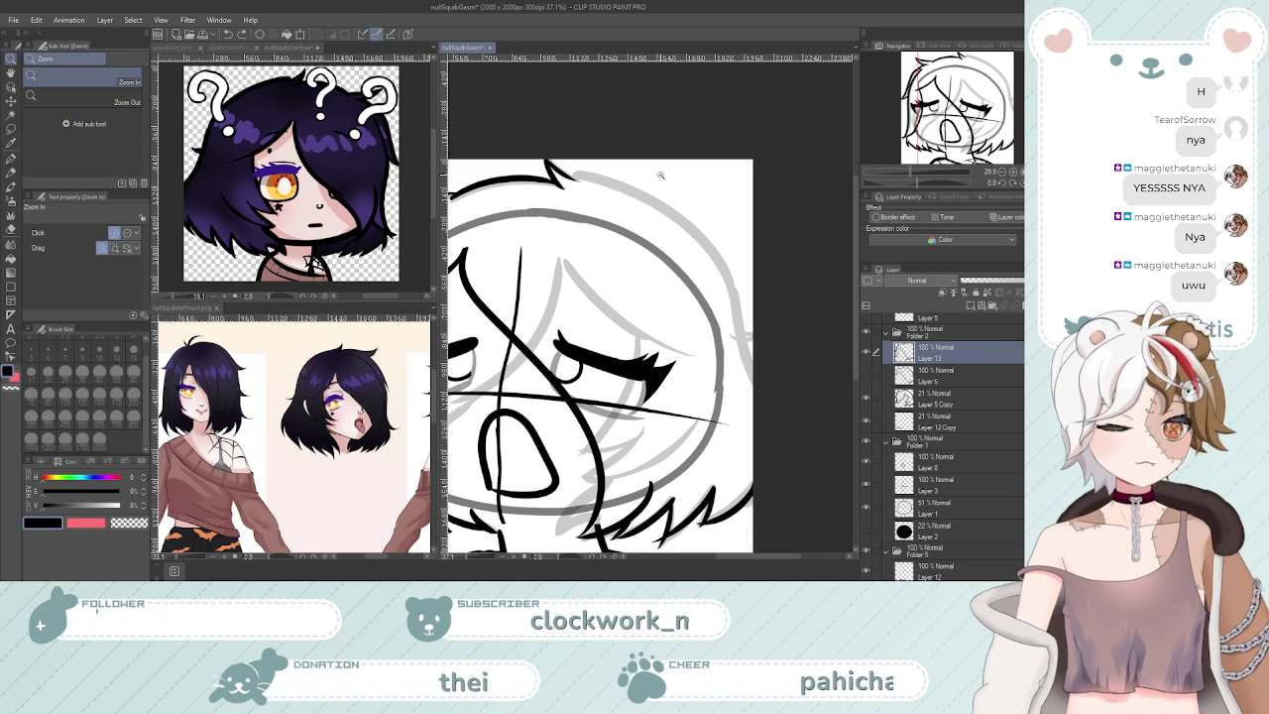
Draw the far side's hair outline from the crown tuft around and down toward the jagged lower edge, redoing strokes that miss
{"action": "scroll", "coordinate": [625, 163], "scroll_direction": "up", "scroll_amount": 2}
{"action": "left_click_drag", "start_coordinate": [562, 166], "coordinate": [739, 288]}
{"action": "key", "text": "ctrl+z"}
{"action": "mouse_move", "coordinate": [563, 166]}
{"action": "left_mouse_down"}
{"action": "mouse_move", "coordinate": [656, 200]}
{"action": "mouse_move", "coordinate": [740, 325]}
{"action": "left_mouse_up"}
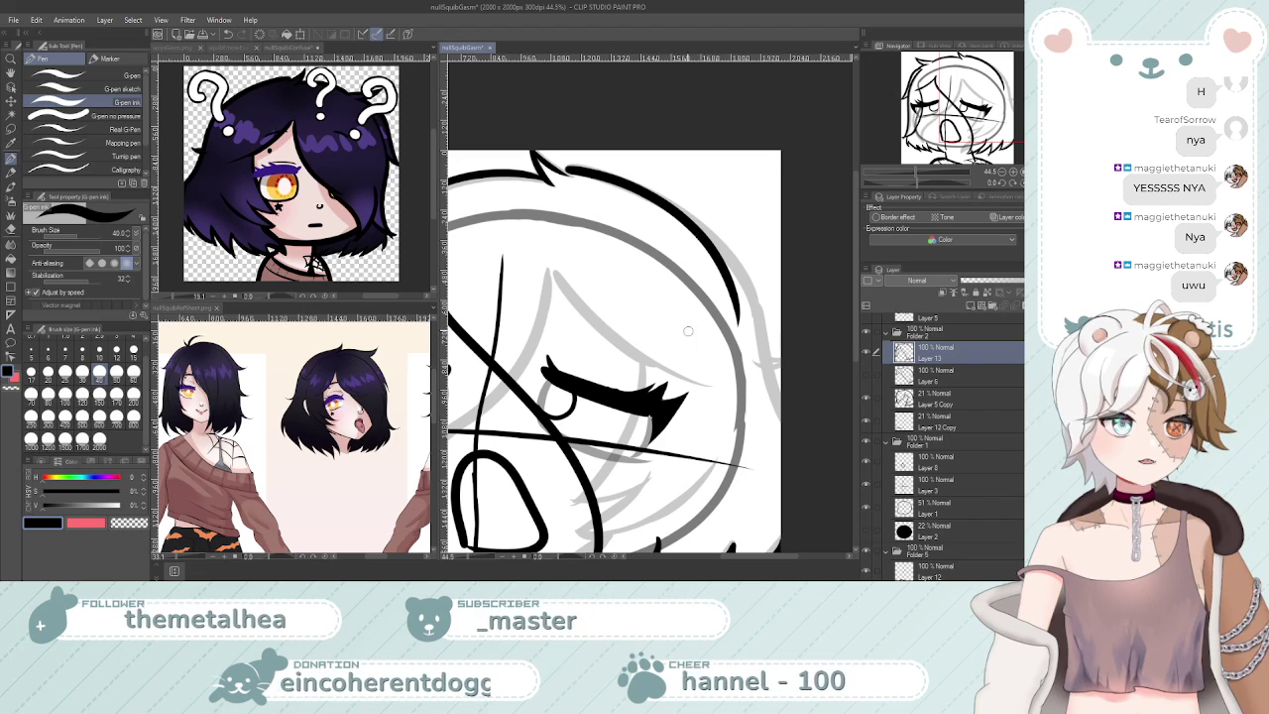
{"action": "key", "text": "ctrl+z"}
{"action": "mouse_move", "coordinate": [565, 167]}
{"action": "left_mouse_down"}
{"action": "mouse_move", "coordinate": [700, 226]}
{"action": "mouse_move", "coordinate": [736, 324]}
{"action": "mouse_move", "coordinate": [570, 170]}
{"action": "mouse_move", "coordinate": [714, 244]}
{"action": "mouse_move", "coordinate": [755, 342]}
{"action": "left_mouse_up"}
{"action": "key", "text": "ctrl+z"}
{"action": "mouse_move", "coordinate": [742, 280]}
{"action": "left_mouse_down"}
{"action": "mouse_move", "coordinate": [781, 385]}
{"action": "mouse_move", "coordinate": [761, 332]}
{"action": "mouse_move", "coordinate": [779, 420]}
{"action": "left_mouse_up"}
{"action": "key", "text": "ctrl+z"}
{"action": "key", "text": "ctrl+space"}
{"action": "left_click_drag", "start_coordinate": [699, 284], "coordinate": [703, 340]}
{"action": "left_click_drag", "start_coordinate": [759, 274], "coordinate": [723, 327]}
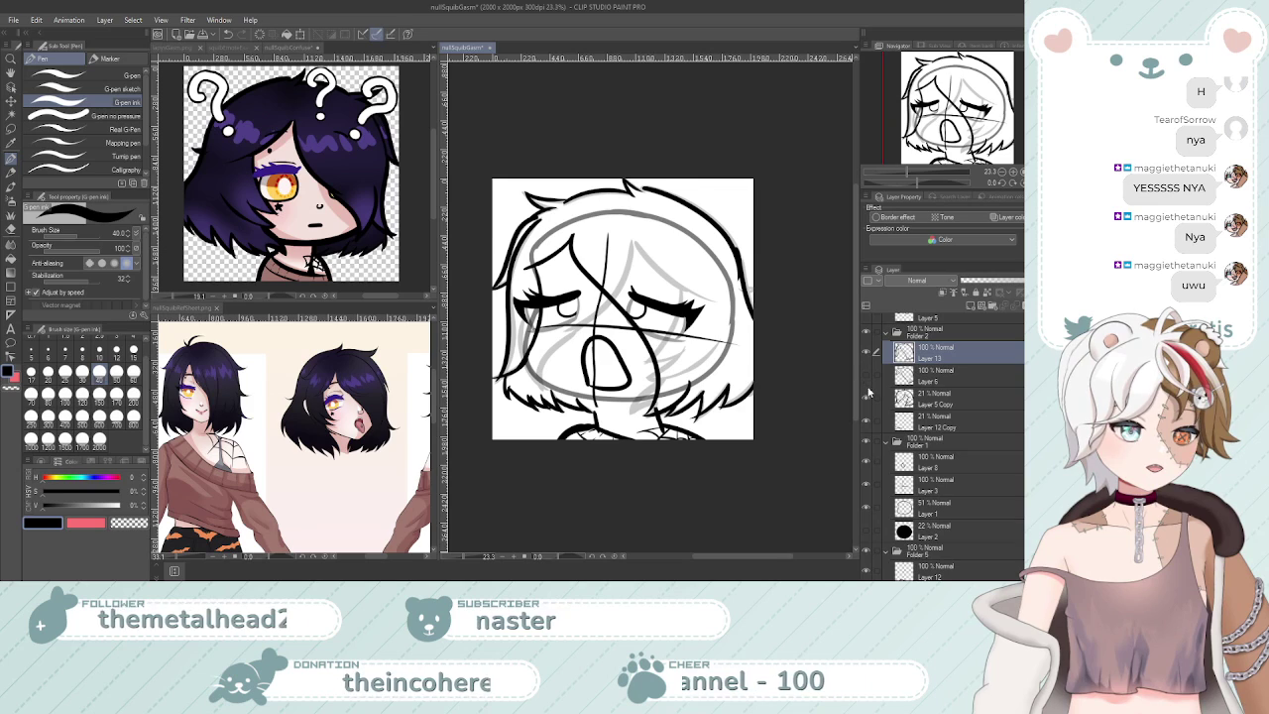
Hide the faded hair guide layers Layer 5 Copy and Layer 12 Copy
{"action": "left_click", "coordinate": [866, 397]}
{"action": "key", "text": "ctrl+space"}
{"action": "left_click_drag", "start_coordinate": [708, 349], "coordinate": [624, 353]}
{"action": "left_click_drag", "start_coordinate": [699, 354], "coordinate": [783, 354]}
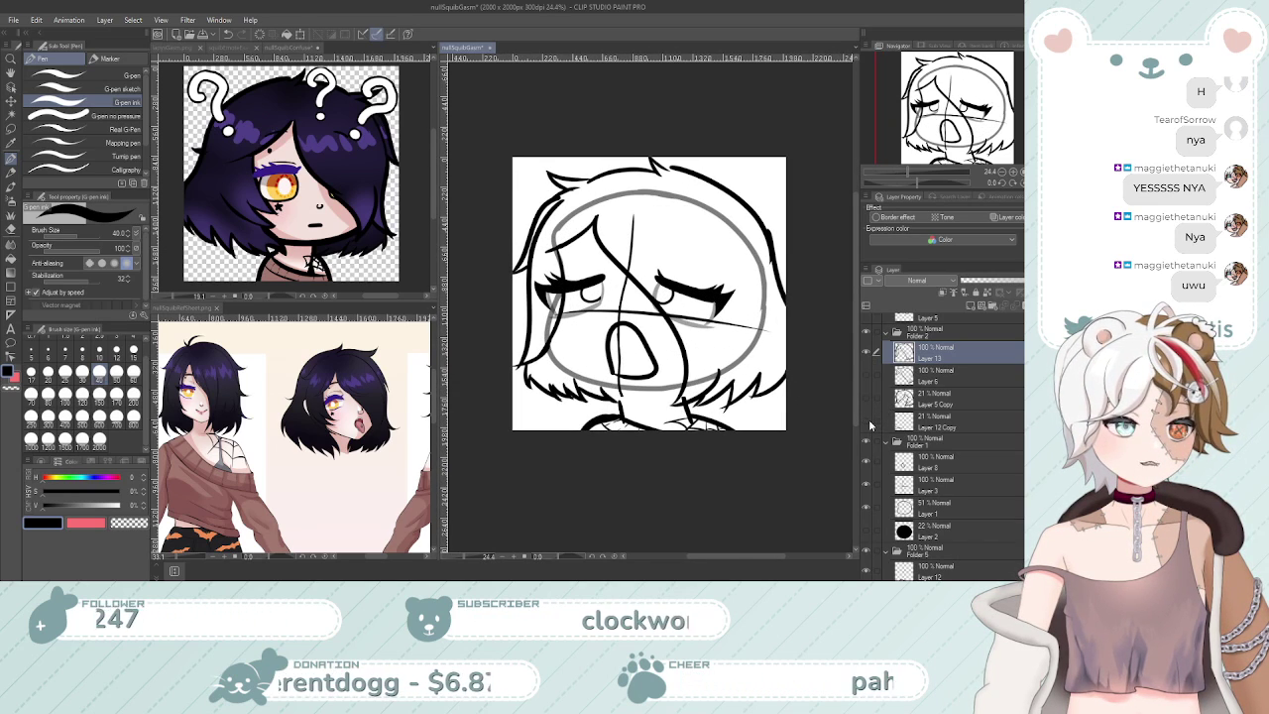
Delete the hidden Layer 6 from Folder 2 and select Layer 13 again
{"action": "scroll", "coordinate": [951, 414], "scroll_direction": "up", "scroll_amount": 2}
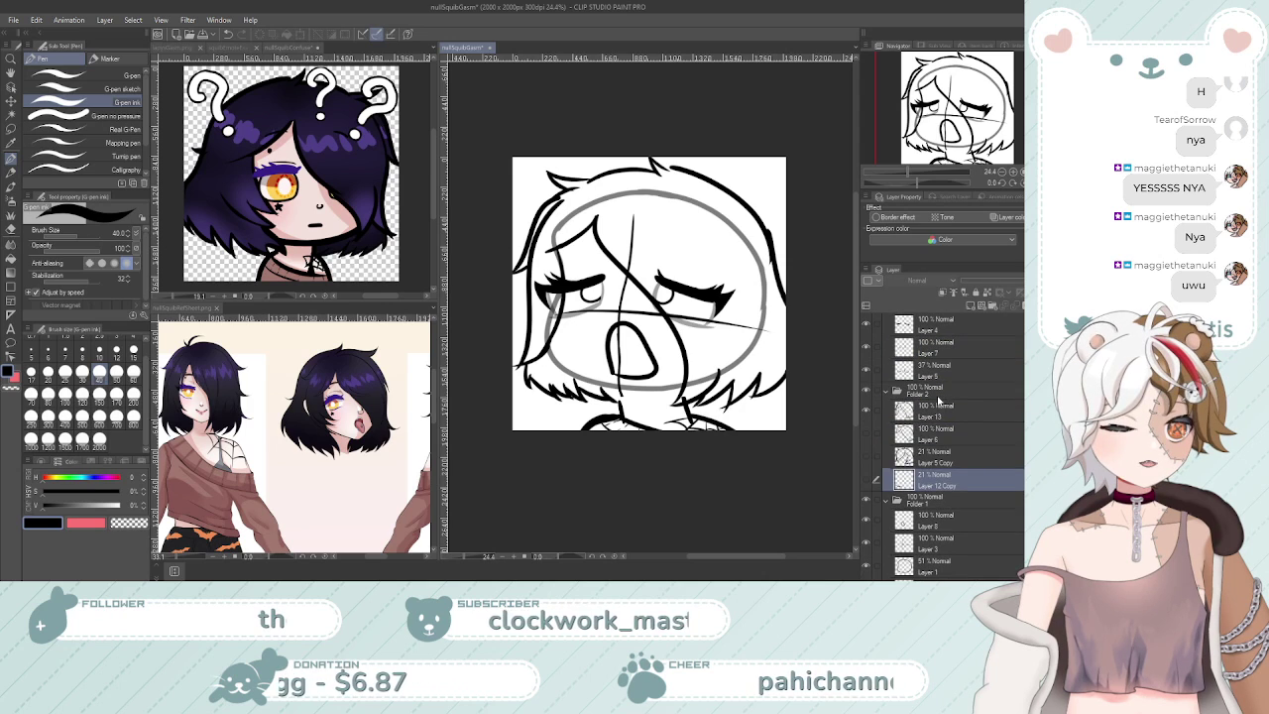
{"action": "left_click", "coordinate": [894, 432]}
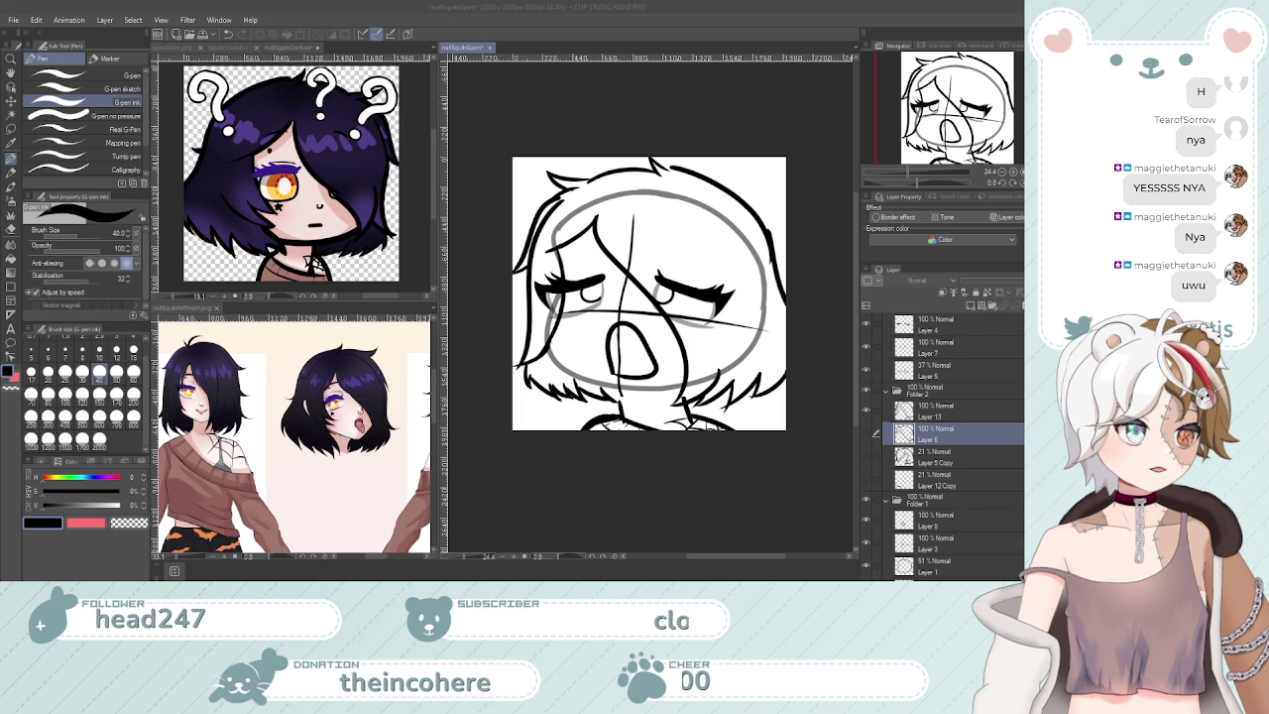
{"action": "left_click", "coordinate": [560, 229]}
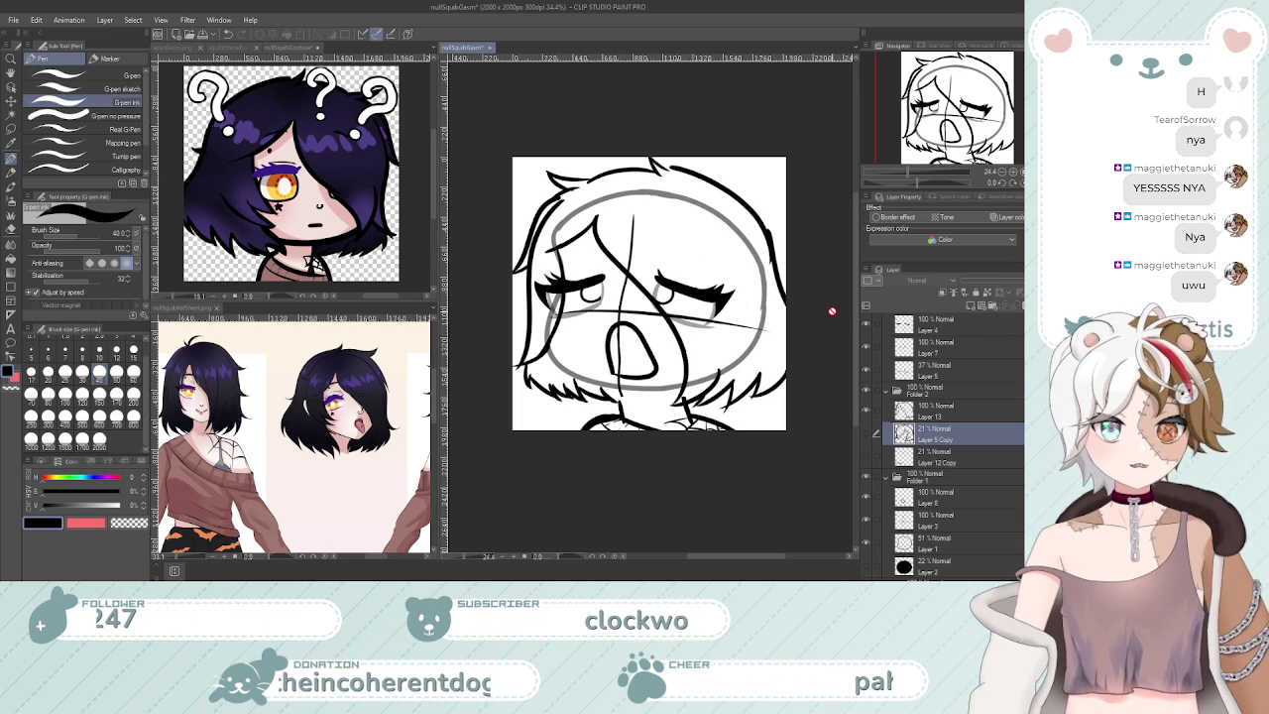
{"action": "left_click", "coordinate": [928, 408]}
Delete Layer 10 and Layer 11, which hold neck and shoulder lines, from Folder 5
{"action": "scroll", "coordinate": [657, 347], "scroll_direction": "up", "scroll_amount": 1}
{"action": "scroll", "coordinate": [658, 347], "scroll_direction": "up", "scroll_amount": 3}
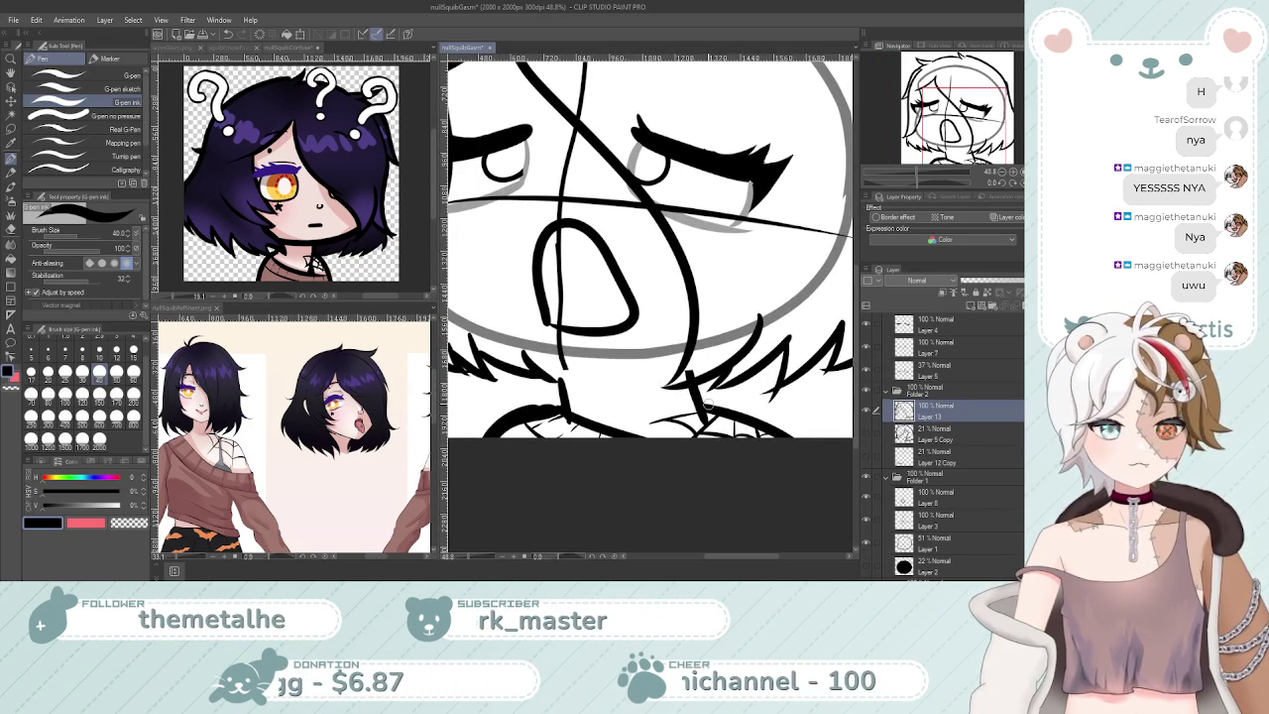
{"action": "scroll", "coordinate": [936, 446], "scroll_direction": "down", "scroll_amount": 3}
{"action": "left_click", "coordinate": [922, 507]}
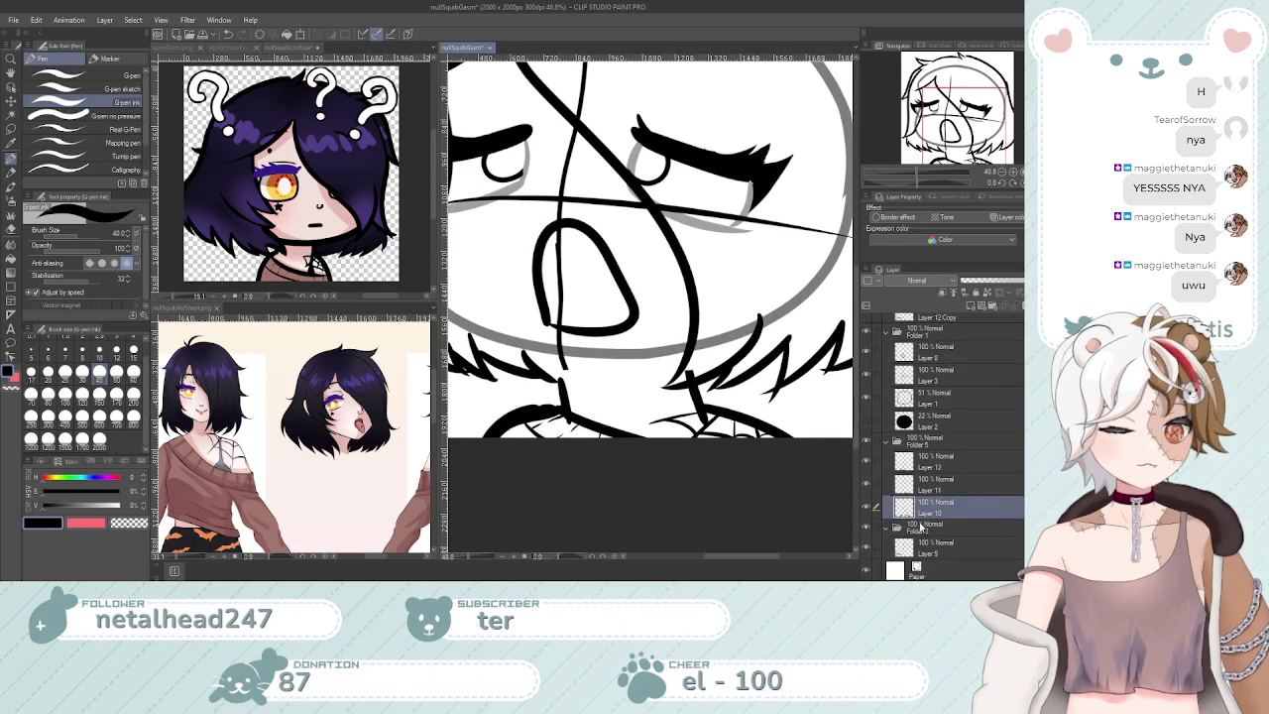
{"action": "left_click", "coordinate": [876, 483]}
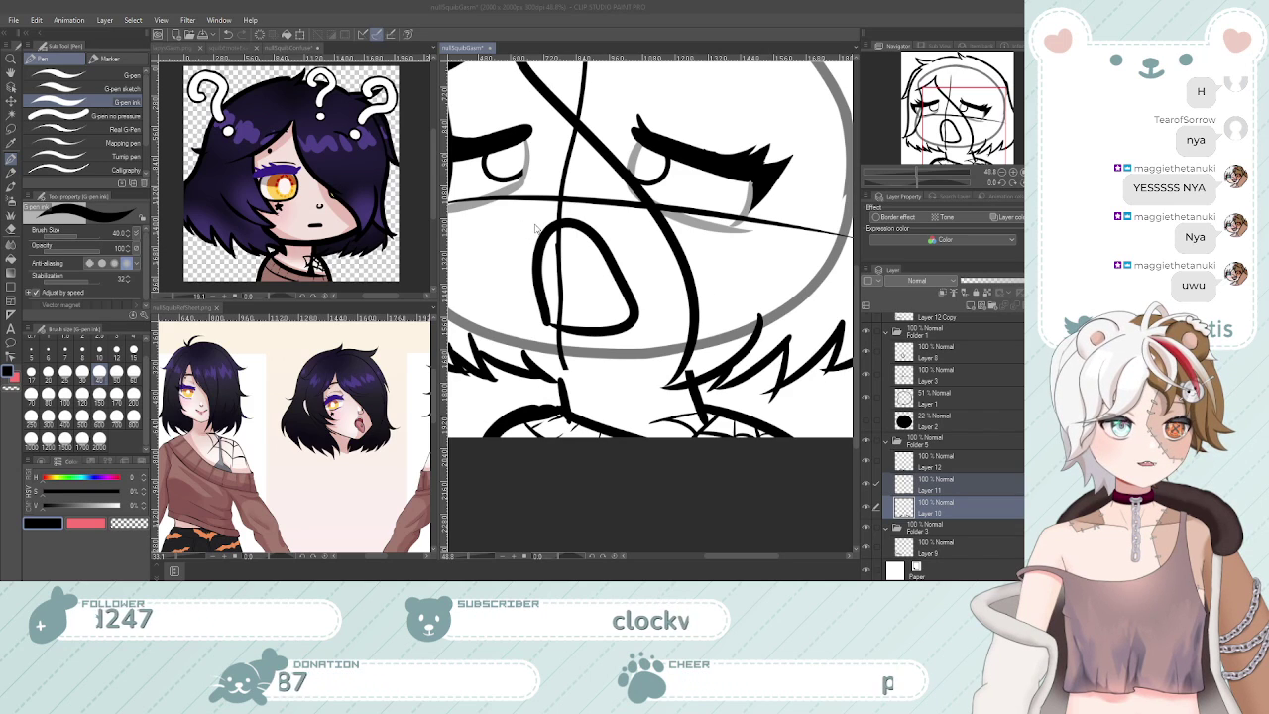
{"action": "left_click", "coordinate": [575, 269]}
{"action": "scroll", "coordinate": [691, 403], "scroll_direction": "down", "scroll_amount": 4}
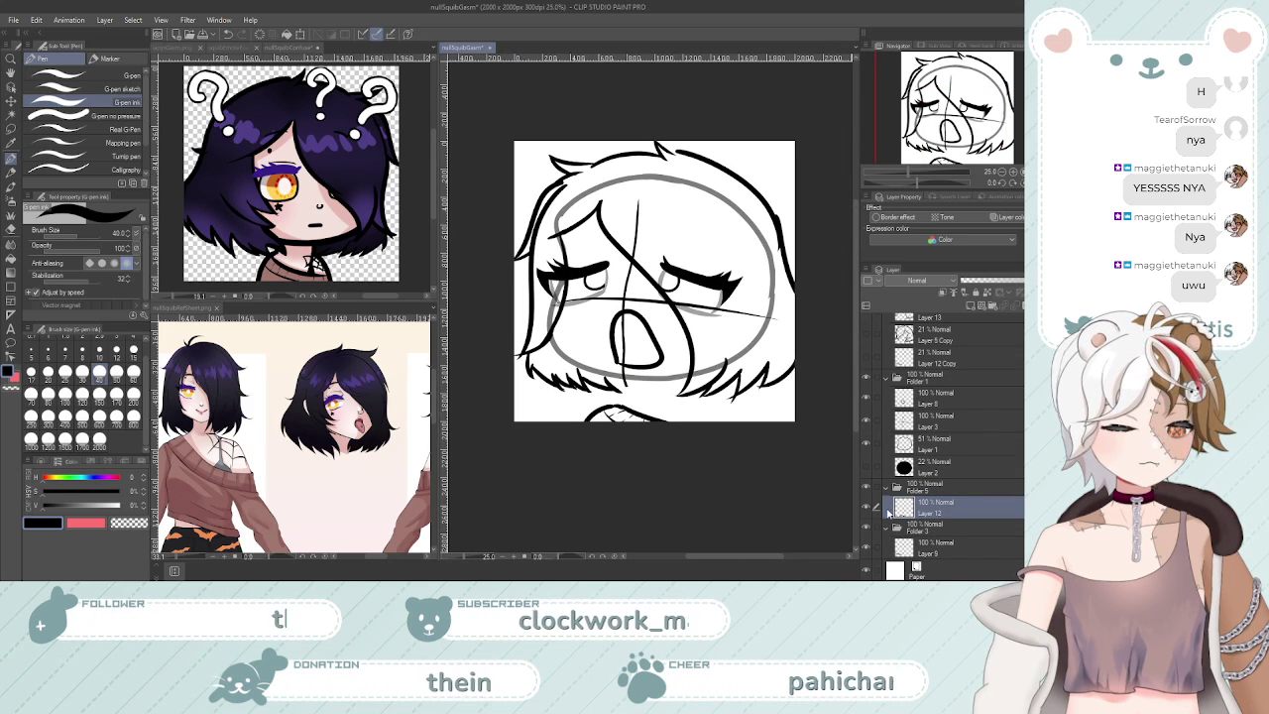
Hide Layer 12 and add a new layer directly beneath it in Folder 5 for the neck
{"action": "left_click", "coordinate": [866, 508]}
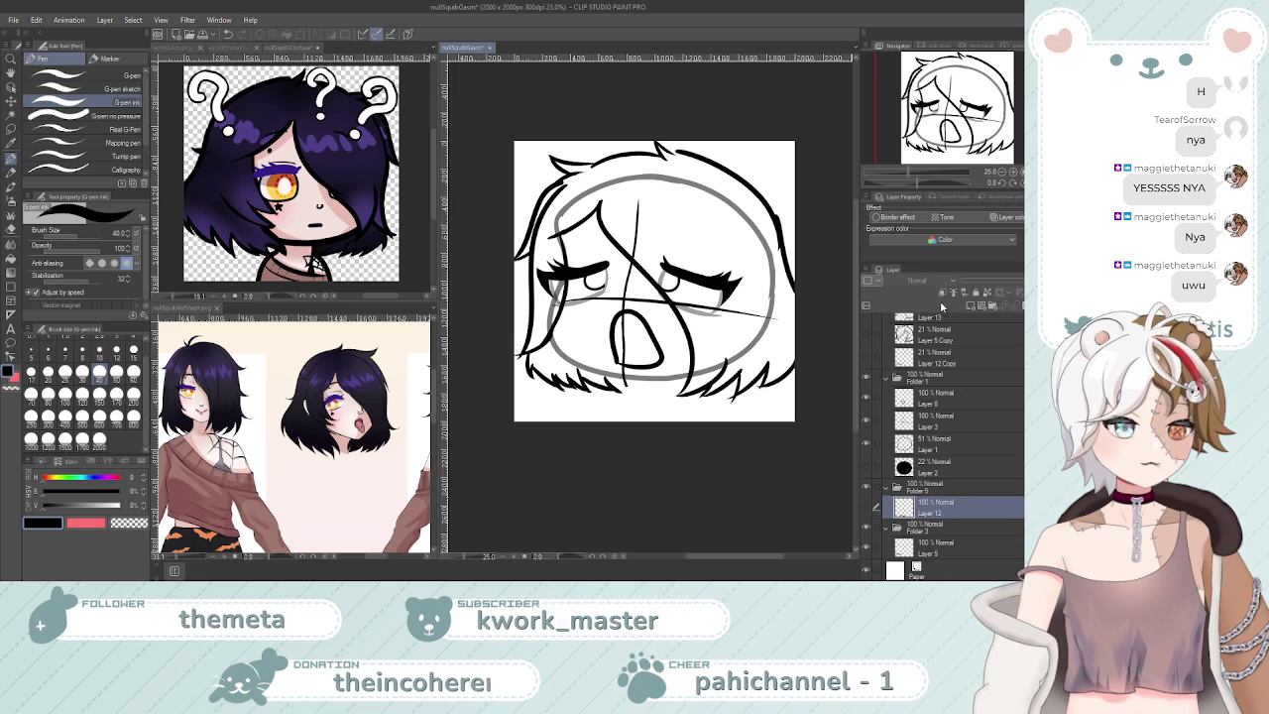
{"action": "scroll", "coordinate": [684, 407], "scroll_direction": "up", "scroll_amount": 1}
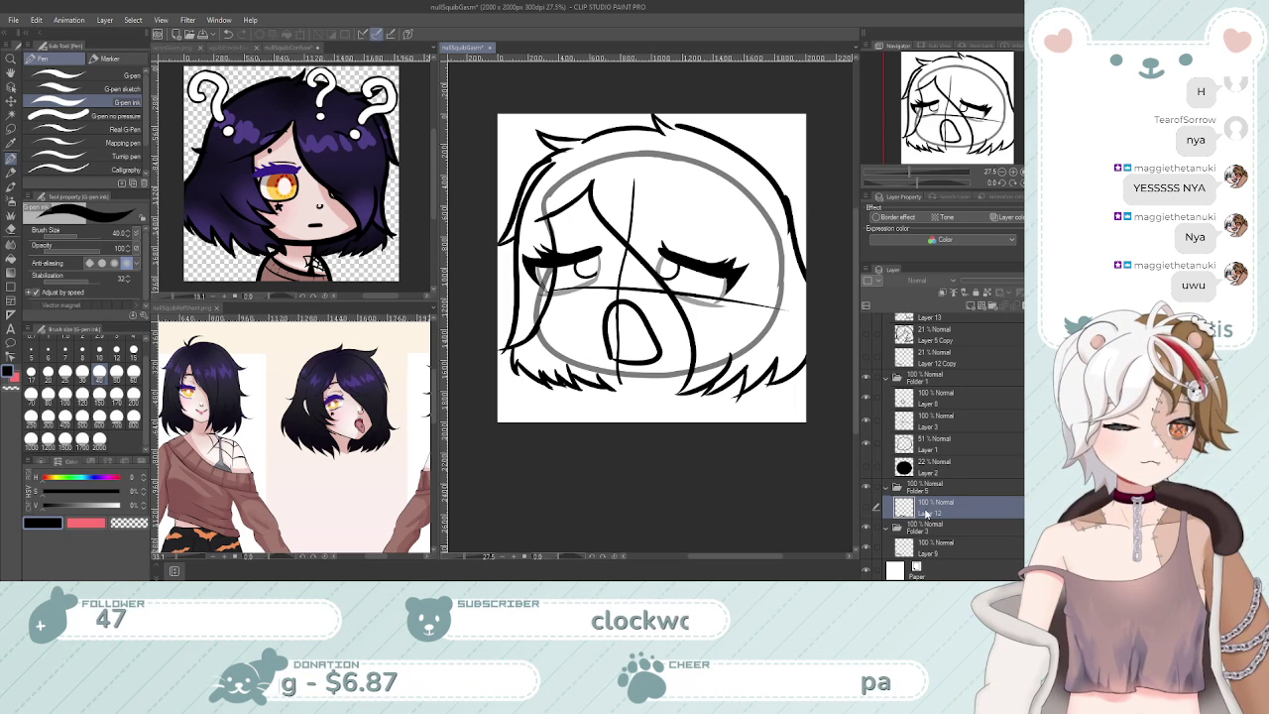
{"action": "scroll", "coordinate": [555, 318], "scroll_direction": "down", "scroll_amount": 2}
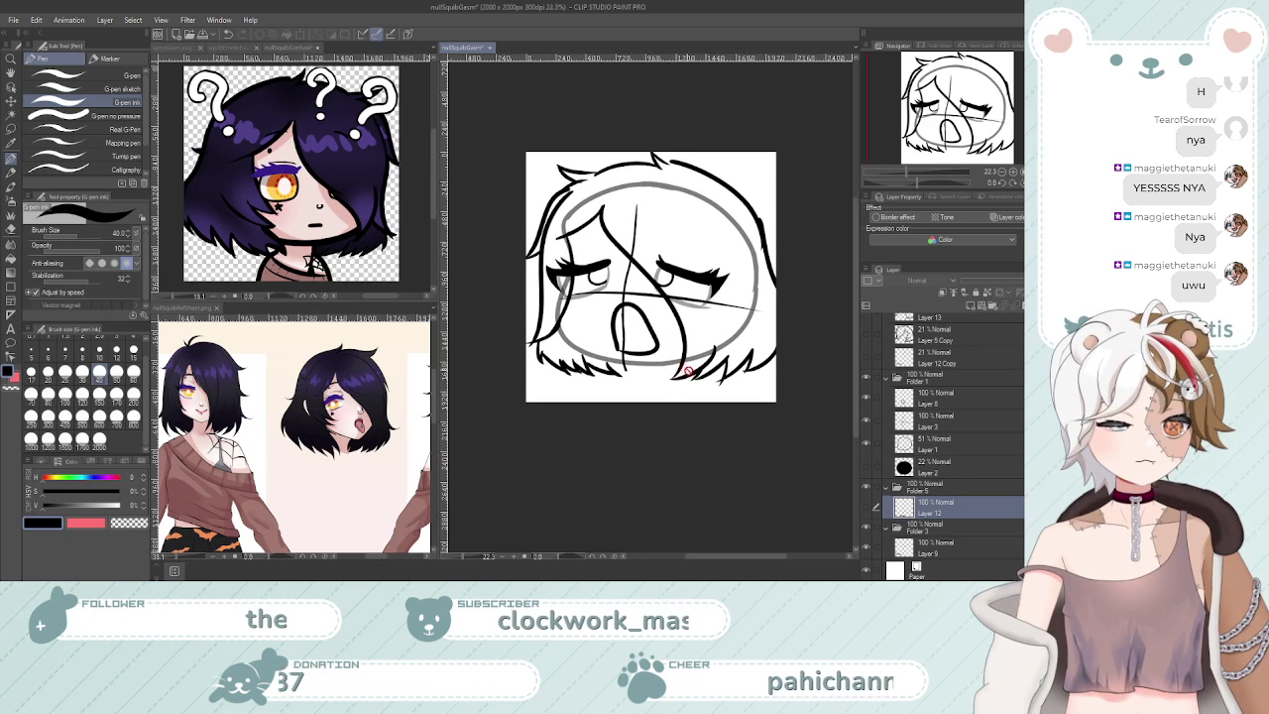
{"action": "scroll", "coordinate": [684, 367], "scroll_direction": "up", "scroll_amount": 1}
{"action": "left_click", "coordinate": [967, 293]}
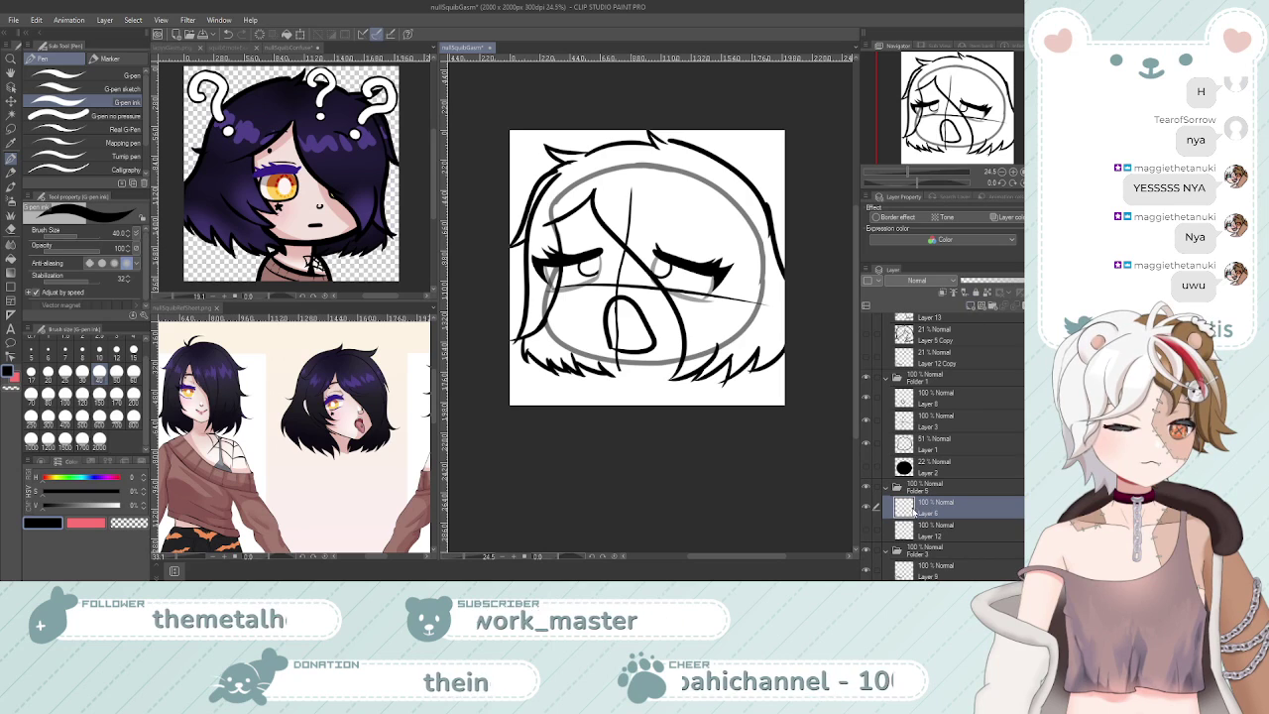
{"action": "left_click_drag", "start_coordinate": [907, 536], "coordinate": [907, 537]}
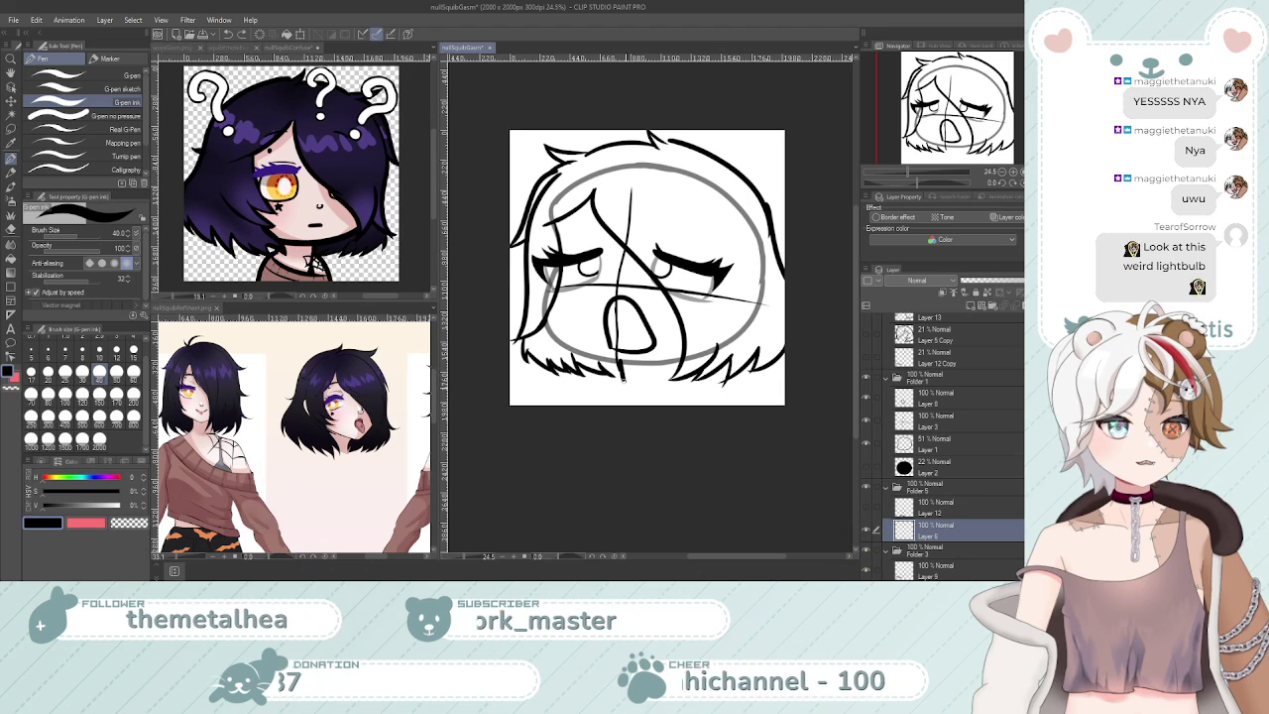
Draw the neck's two short side lines below the jaw between the jagged ends of the back hair
{"action": "key", "text": "ctrl+z"}
{"action": "mouse_move", "coordinate": [683, 359]}
{"action": "left_mouse_down"}
{"action": "mouse_move", "coordinate": [680, 380]}
{"action": "mouse_move", "coordinate": [638, 371]}
{"action": "mouse_move", "coordinate": [675, 380]}
{"action": "mouse_move", "coordinate": [660, 352]}
{"action": "mouse_move", "coordinate": [668, 361]}
{"action": "mouse_move", "coordinate": [714, 330]}
{"action": "left_mouse_up"}
{"action": "key", "text": "ctrl+space"}
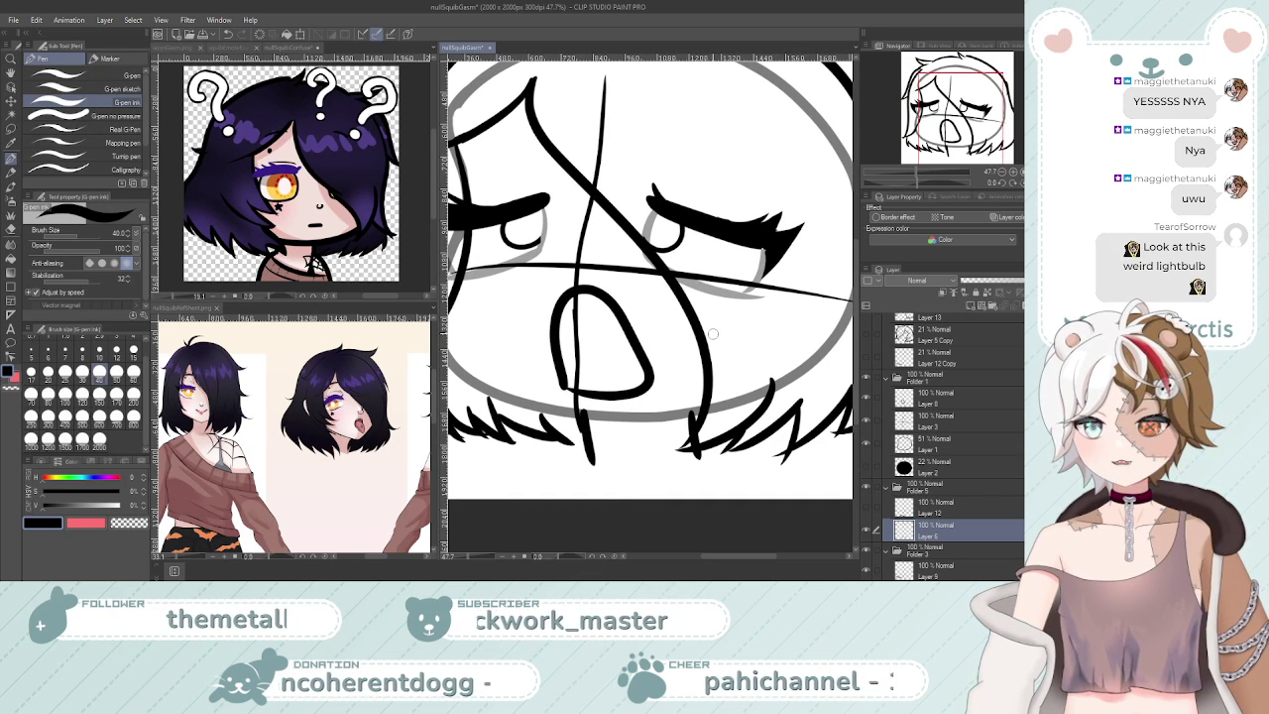
{"action": "mouse_move", "coordinate": [712, 334]}
{"action": "left_mouse_down"}
{"action": "mouse_move", "coordinate": [685, 327]}
{"action": "mouse_move", "coordinate": [698, 309]}
{"action": "mouse_move", "coordinate": [714, 335]}
{"action": "left_mouse_up"}
{"action": "key", "text": "ctrl+space"}
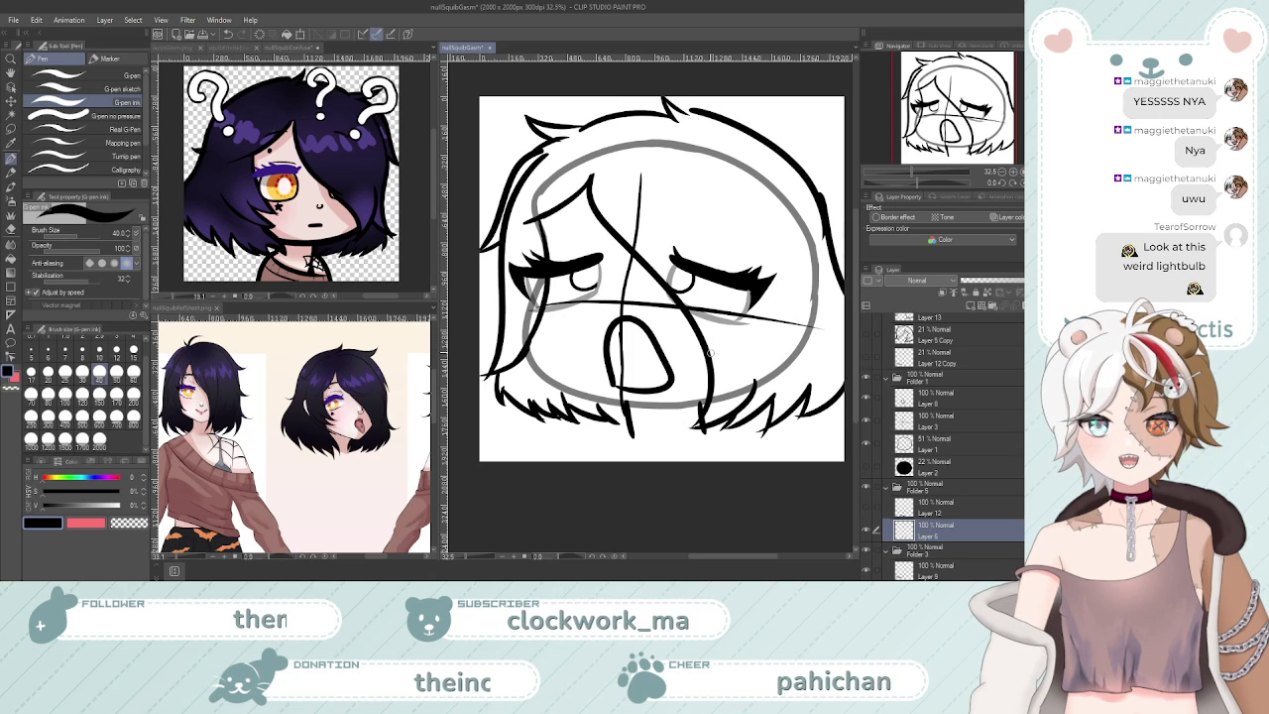
{"action": "mouse_move", "coordinate": [706, 363]}
{"action": "left_mouse_down"}
{"action": "mouse_move", "coordinate": [728, 335]}
{"action": "mouse_move", "coordinate": [723, 354]}
{"action": "left_mouse_up"}
{"action": "left_click", "coordinate": [734, 324]}
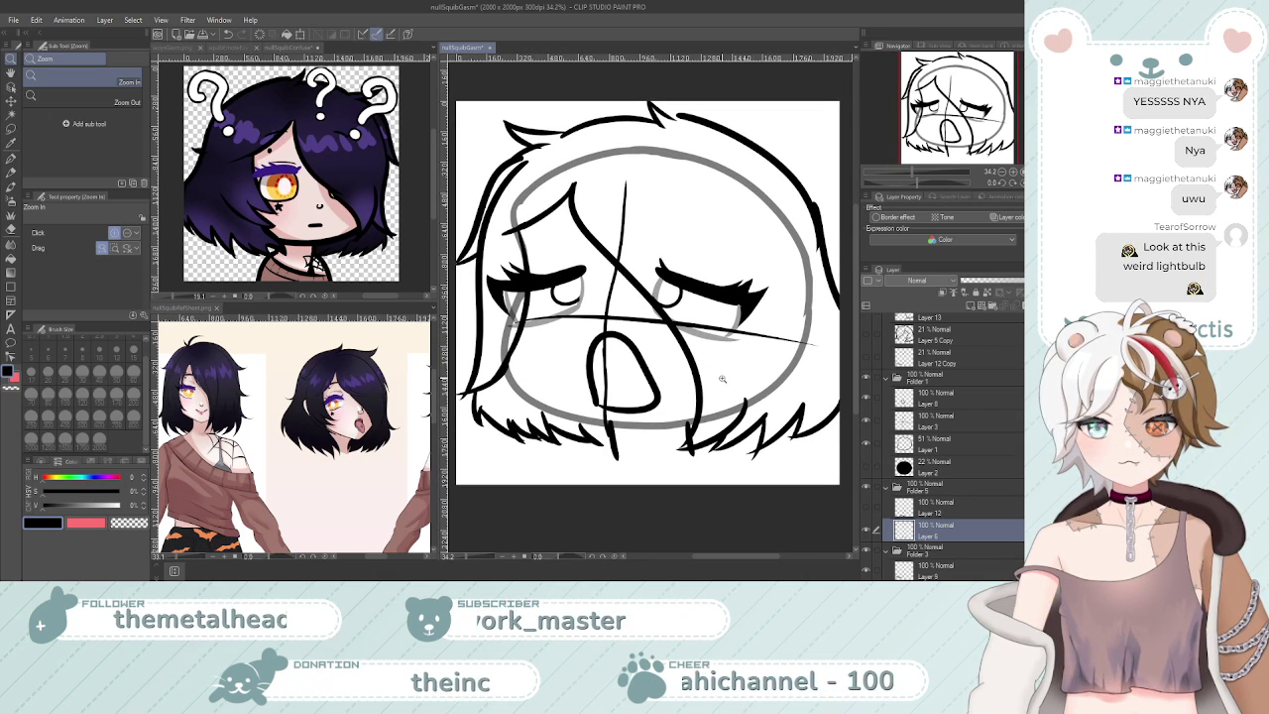
{"action": "key", "text": "p"}
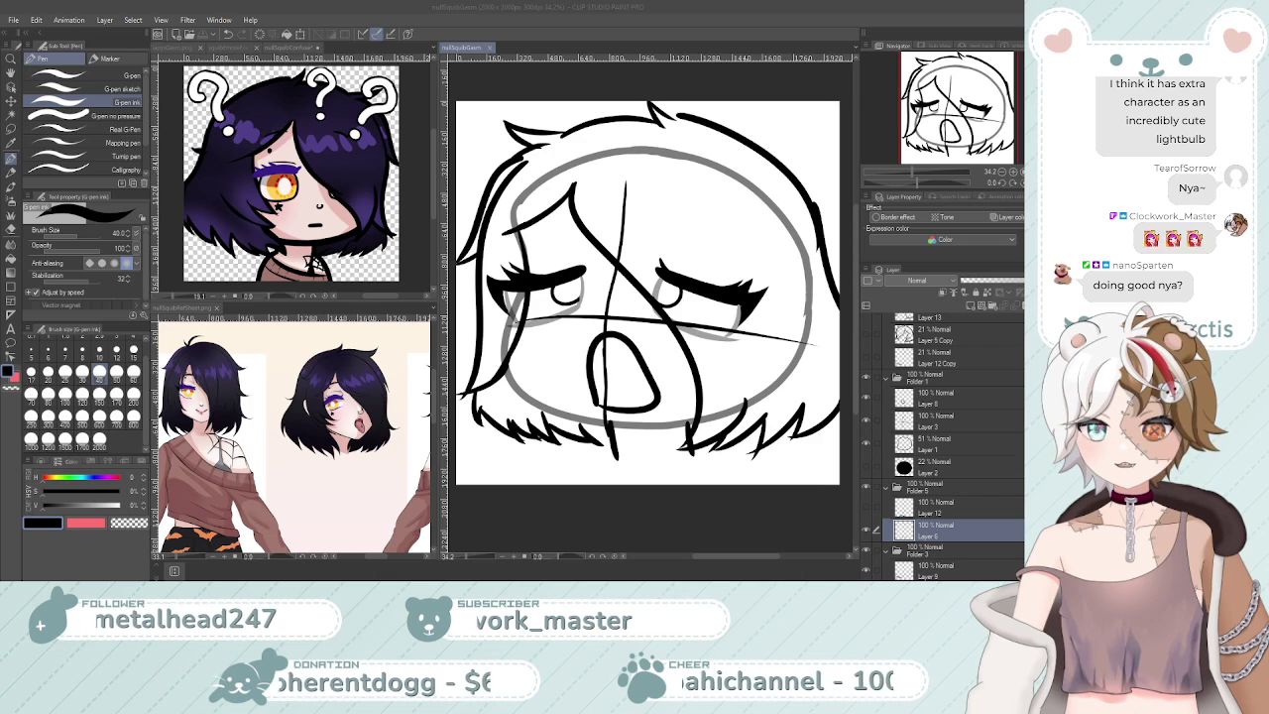
Trim the lower tip of the neck's longer side line with the eraser and return to the G-pen ink brush
{"action": "left_click", "coordinate": [490, 14]}
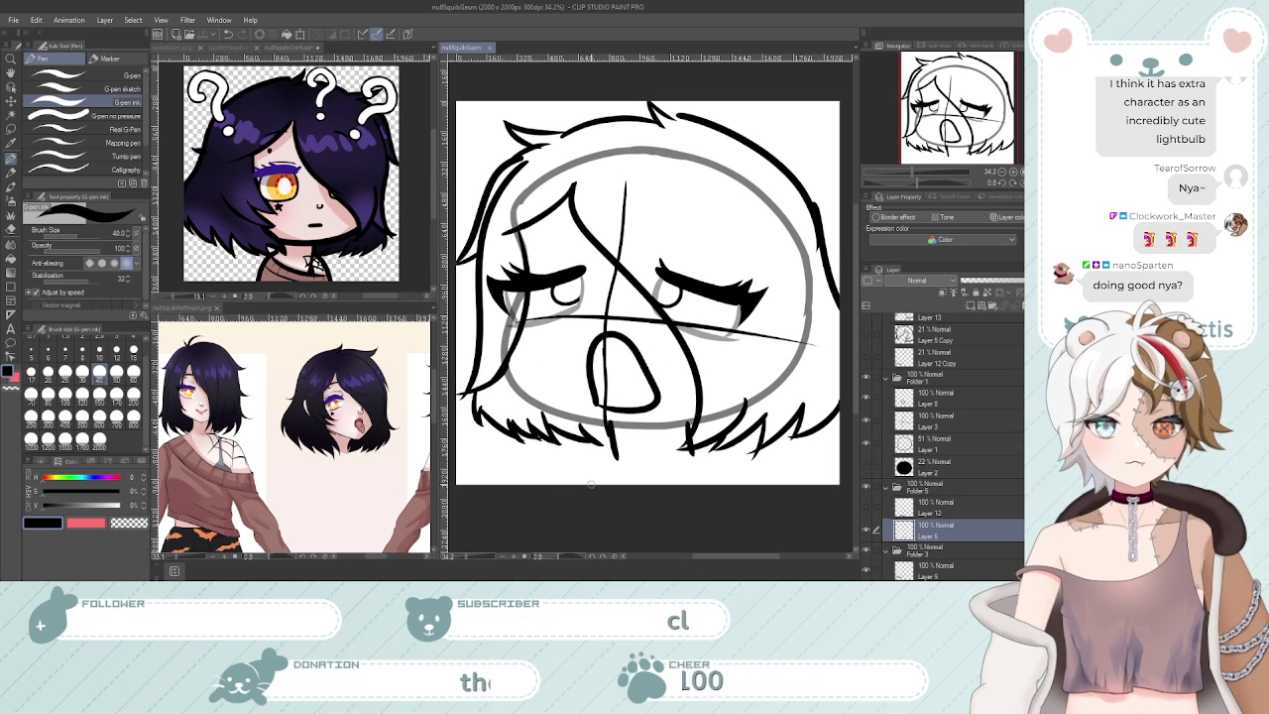
{"action": "key", "text": "e"}
{"action": "mouse_move", "coordinate": [622, 463]}
{"action": "left_mouse_down"}
{"action": "mouse_move", "coordinate": [597, 464]}
{"action": "mouse_move", "coordinate": [634, 459]}
{"action": "left_mouse_up"}
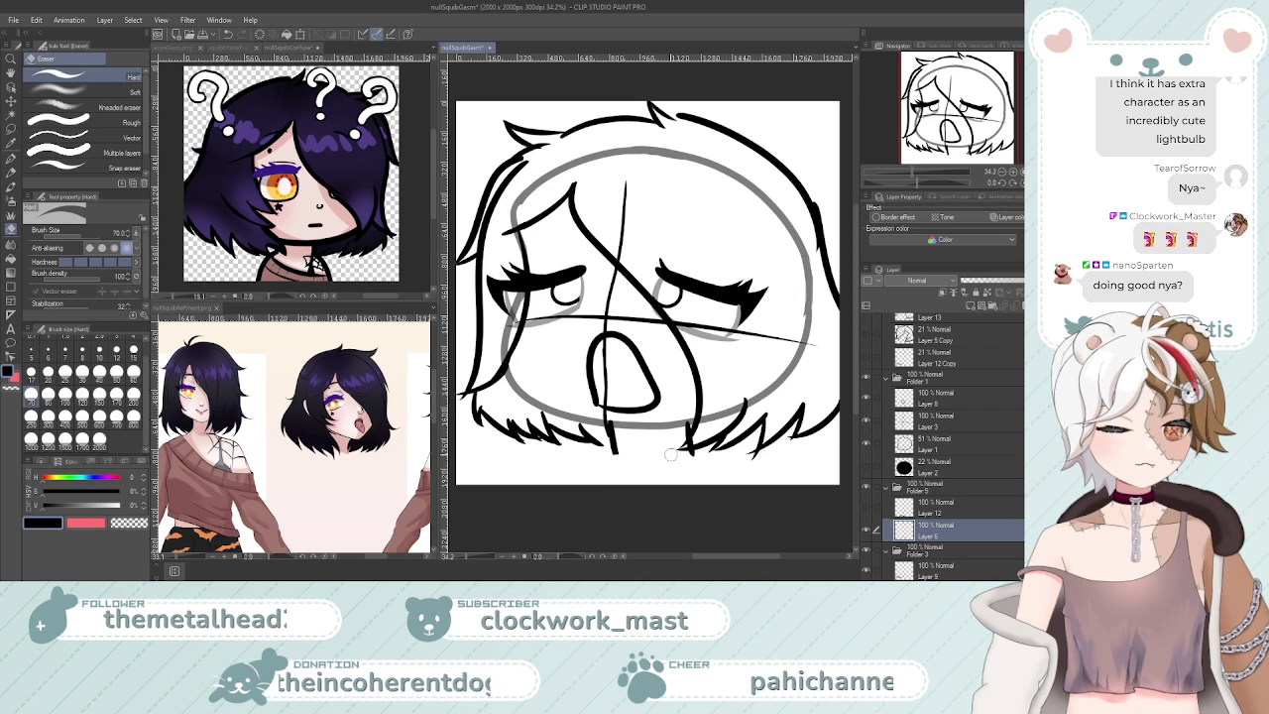
{"action": "key", "text": "p"}
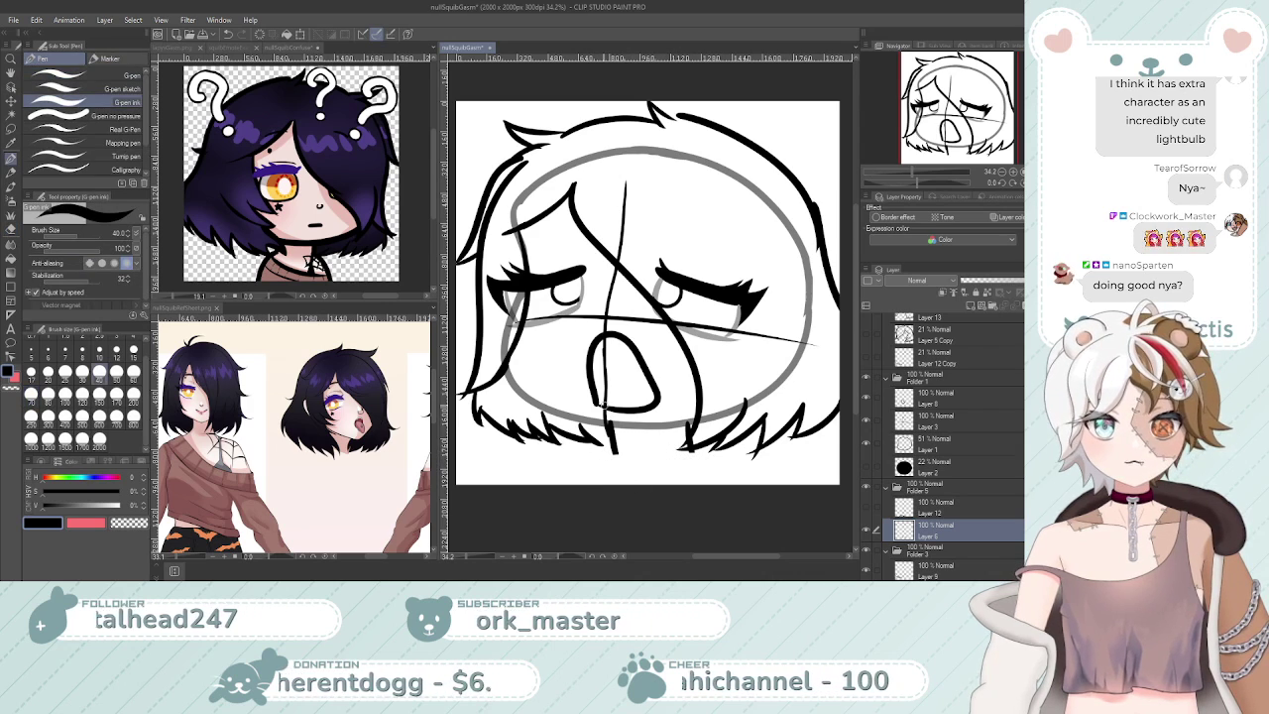
{"action": "key", "text": "/"}
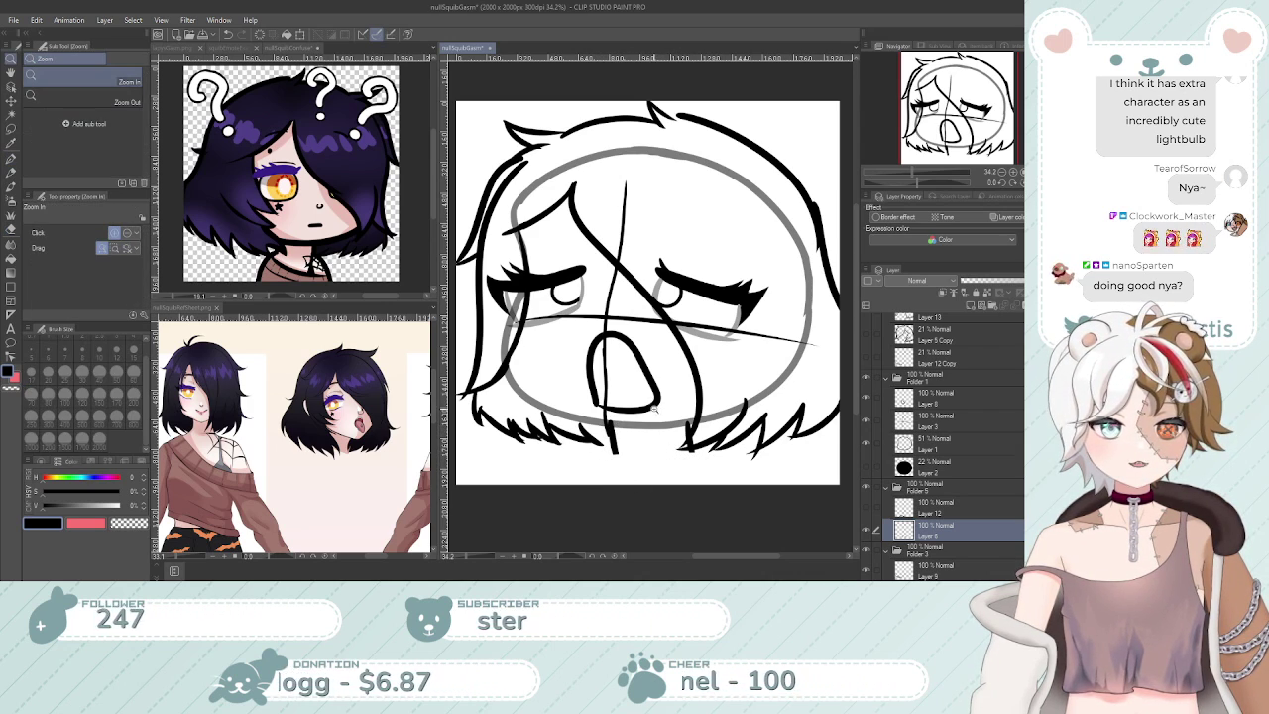
{"action": "scroll", "coordinate": [684, 408], "scroll_direction": "up", "scroll_amount": 2}
{"action": "scroll", "coordinate": [722, 409], "scroll_direction": "down", "scroll_amount": 3}
{"action": "scroll", "coordinate": [725, 412], "scroll_direction": "up", "scroll_amount": 2}
{"action": "scroll", "coordinate": [716, 416], "scroll_direction": "down", "scroll_amount": 2}
{"action": "scroll", "coordinate": [720, 371], "scroll_direction": "up", "scroll_amount": 2}
{"action": "scroll", "coordinate": [722, 364], "scroll_direction": "down", "scroll_amount": 3}
{"action": "scroll", "coordinate": [724, 364], "scroll_direction": "up", "scroll_amount": 2}
{"action": "key", "text": "p"}
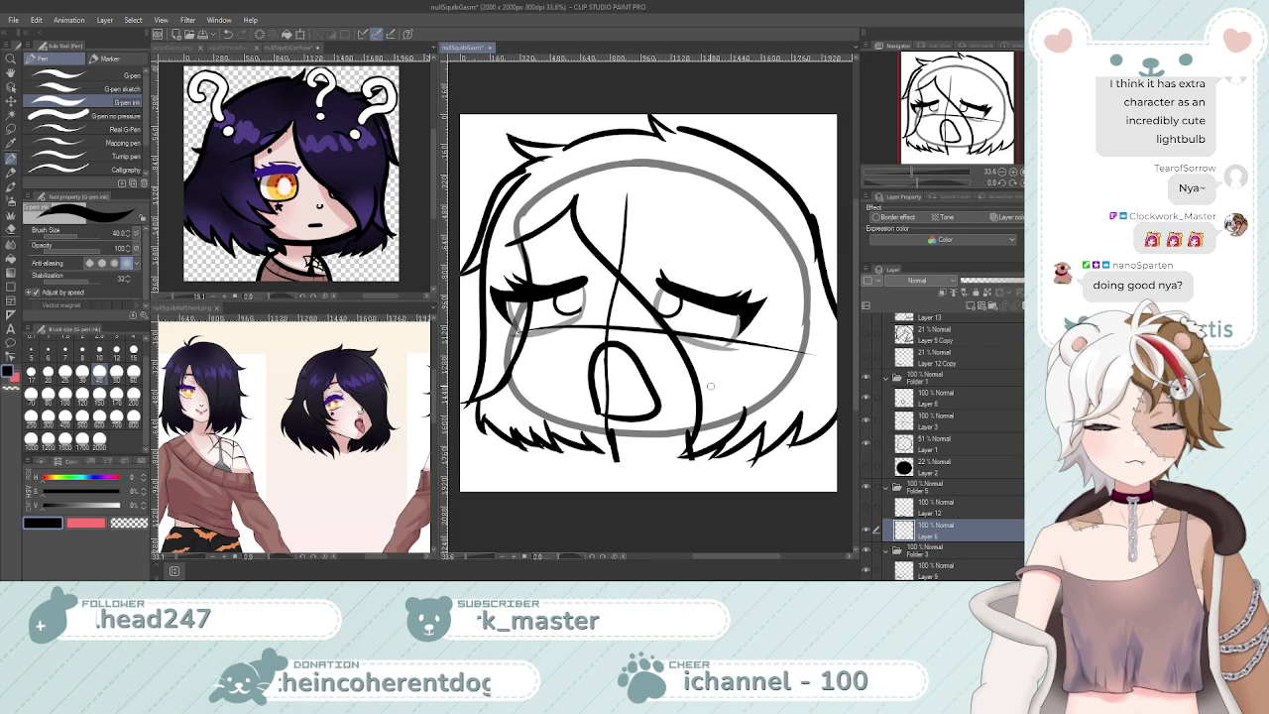
{"action": "key", "text": "slash"}
{"action": "left_click_drag", "start_coordinate": [708, 389], "coordinate": [730, 359]}
{"action": "key", "text": "ctrl+space"}
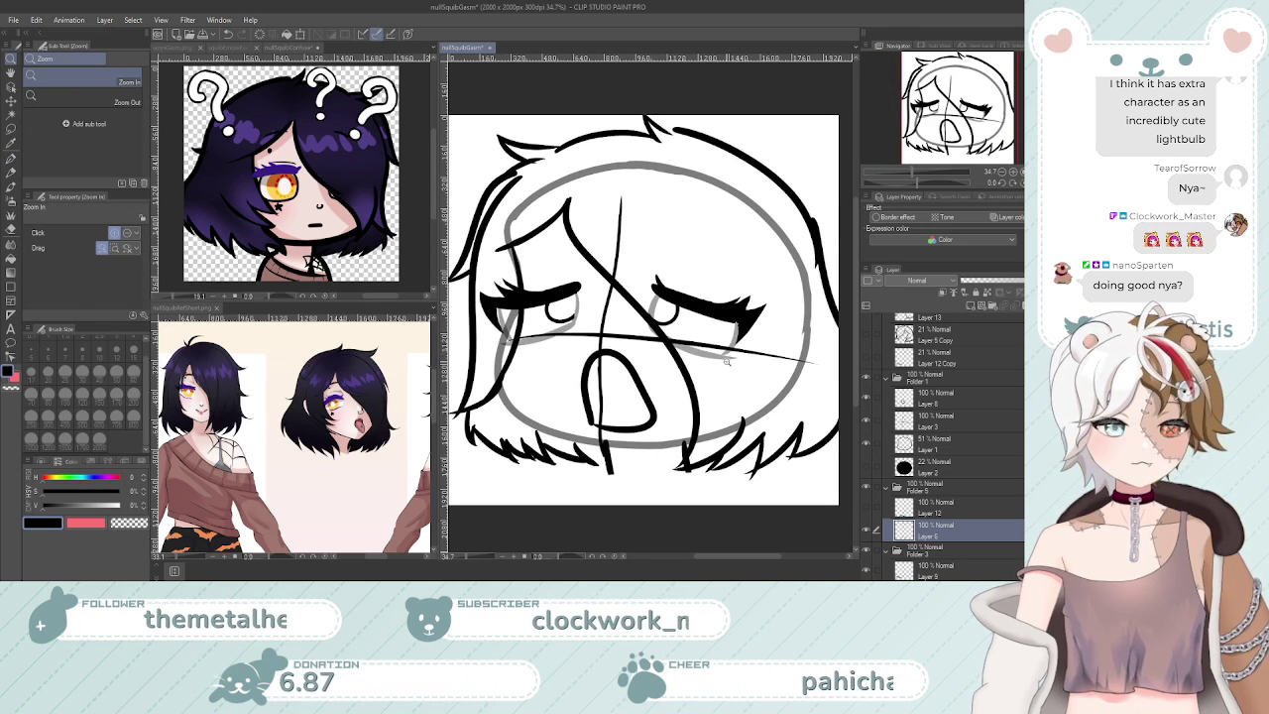
{"action": "key", "text": "p"}
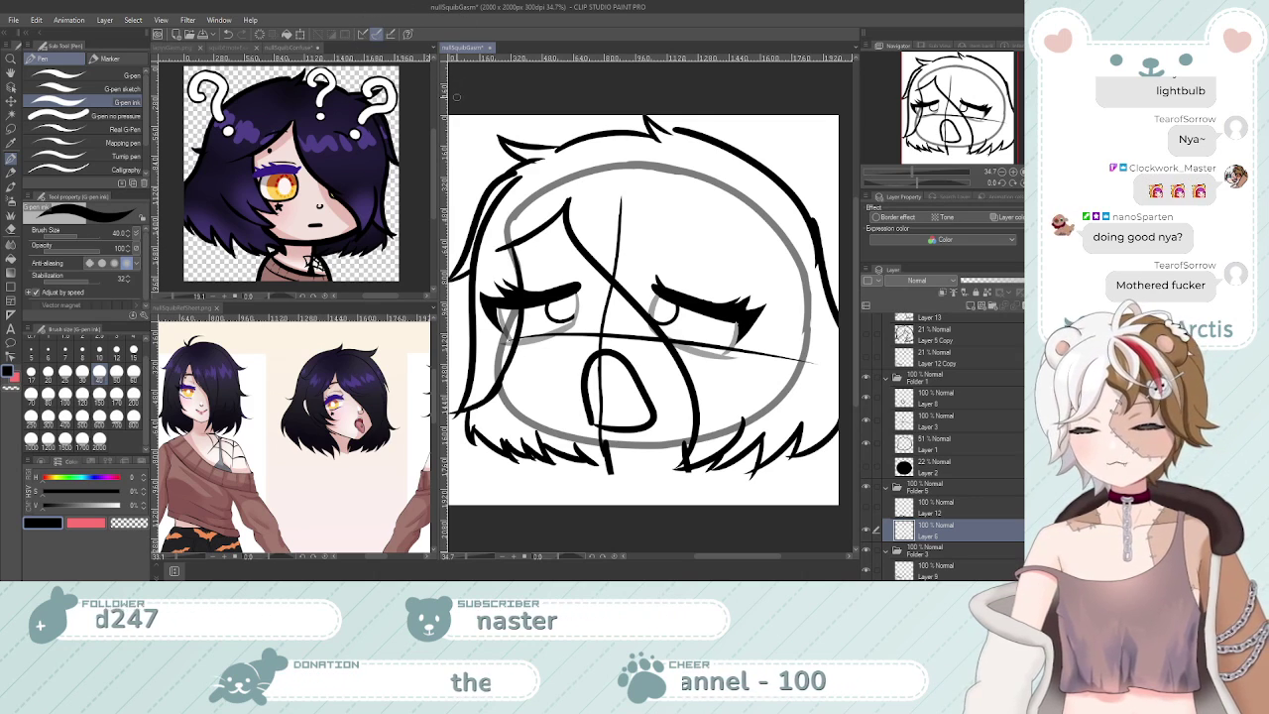
Save the drawing
{"action": "key", "text": "ctrl+s"}
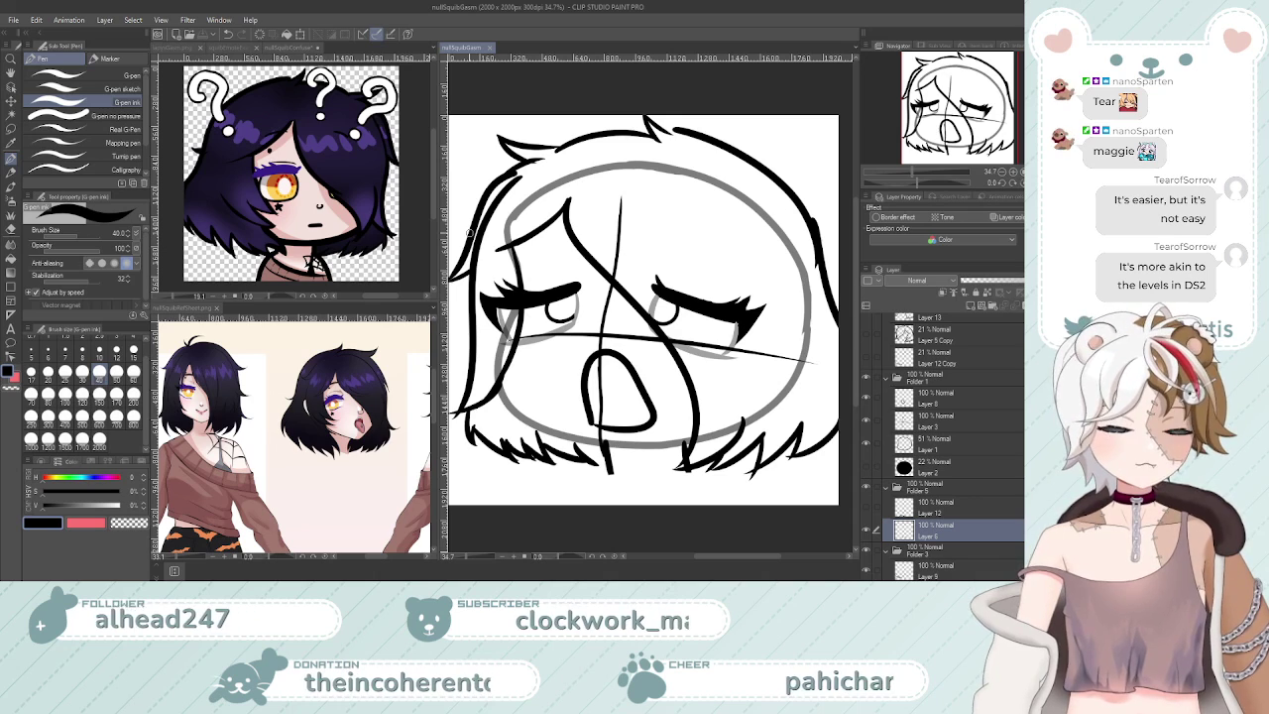
{"action": "key", "text": "ctrl+space"}
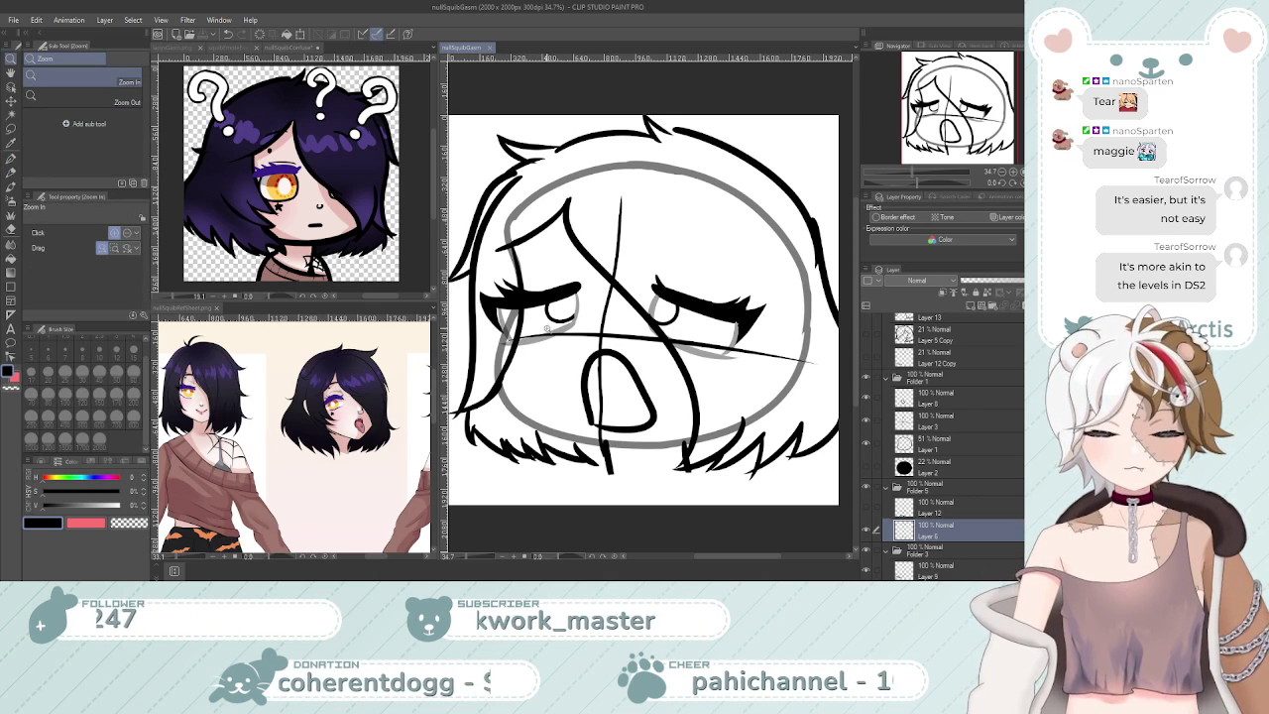
{"action": "mouse_move", "coordinate": [571, 342]}
{"action": "left_mouse_down"}
{"action": "mouse_move", "coordinate": [562, 349]}
{"action": "mouse_move", "coordinate": [590, 339]}
{"action": "mouse_move", "coordinate": [591, 352]}
{"action": "left_mouse_up"}
{"action": "left_click_drag", "start_coordinate": [634, 410], "coordinate": [621, 415]}
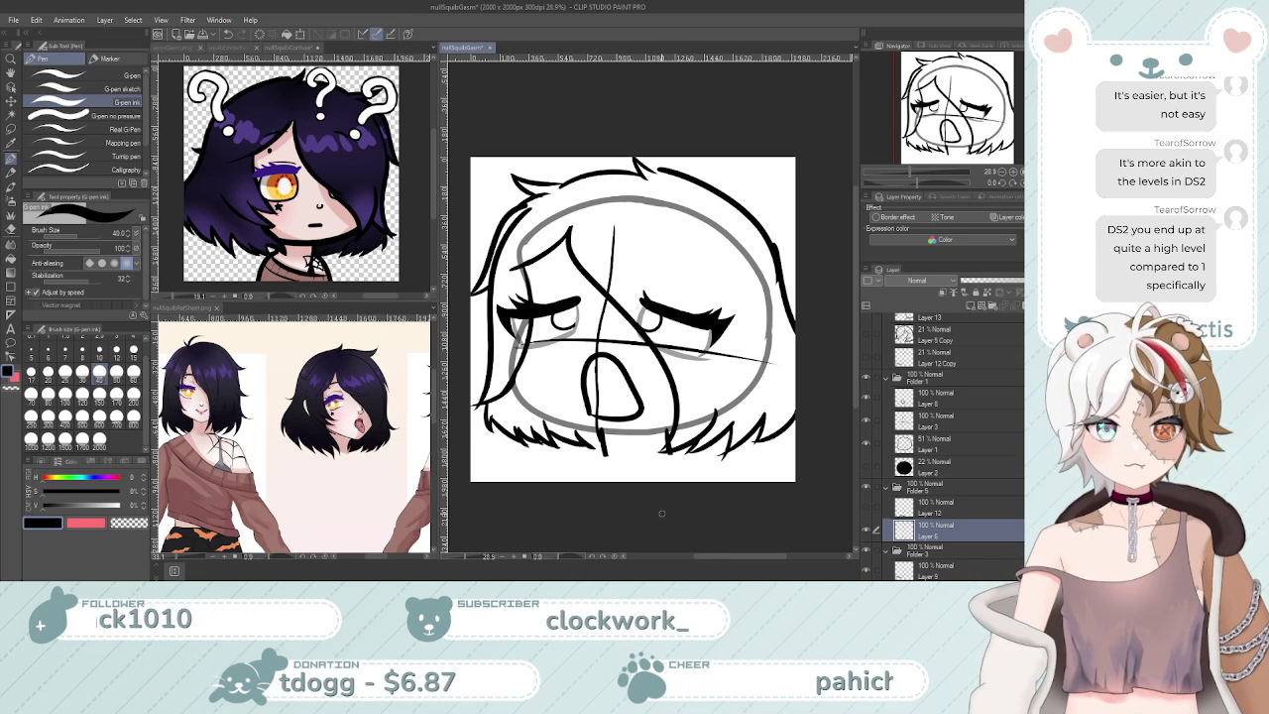
{"action": "scroll", "coordinate": [685, 494], "scroll_direction": "up", "scroll_amount": 2}
{"action": "scroll", "coordinate": [674, 486], "scroll_direction": "down", "scroll_amount": 2}
{"action": "scroll", "coordinate": [652, 468], "scroll_direction": "up", "scroll_amount": 1}
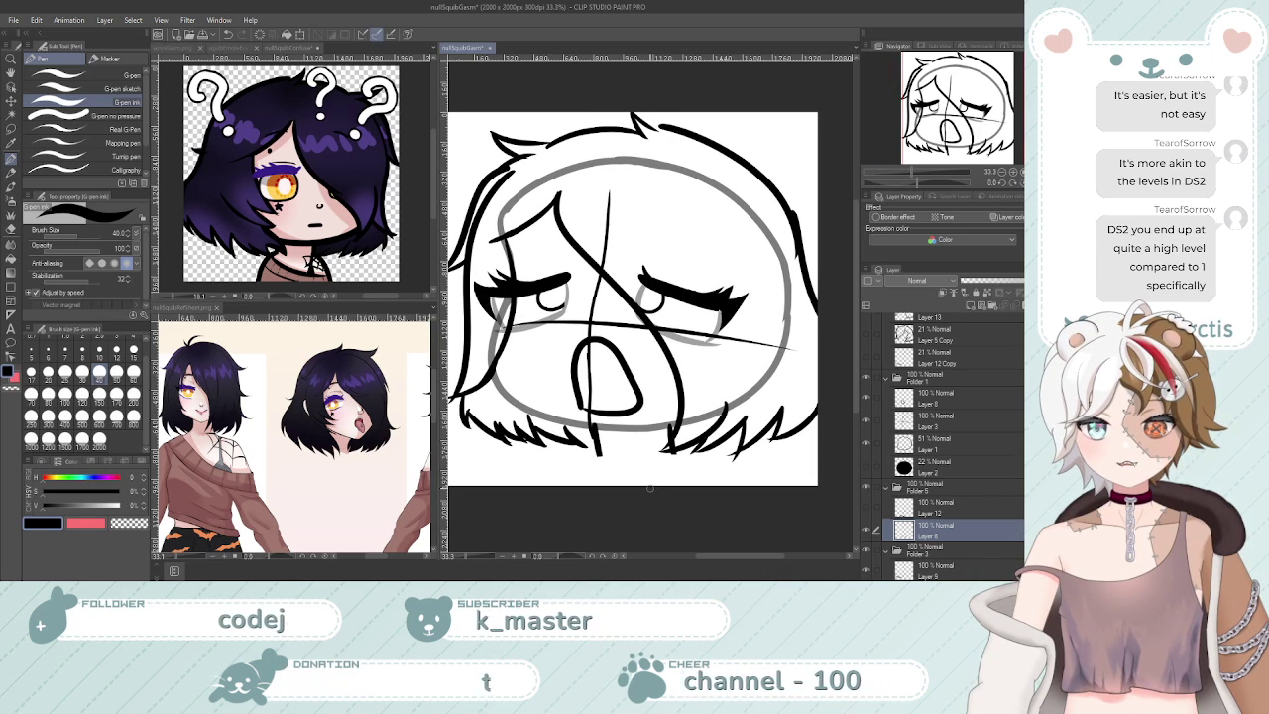
{"action": "scroll", "coordinate": [644, 492], "scroll_direction": "up", "scroll_amount": 2}
{"action": "scroll", "coordinate": [645, 488], "scroll_direction": "down", "scroll_amount": 1}
{"action": "scroll", "coordinate": [646, 488], "scroll_direction": "up", "scroll_amount": 1}
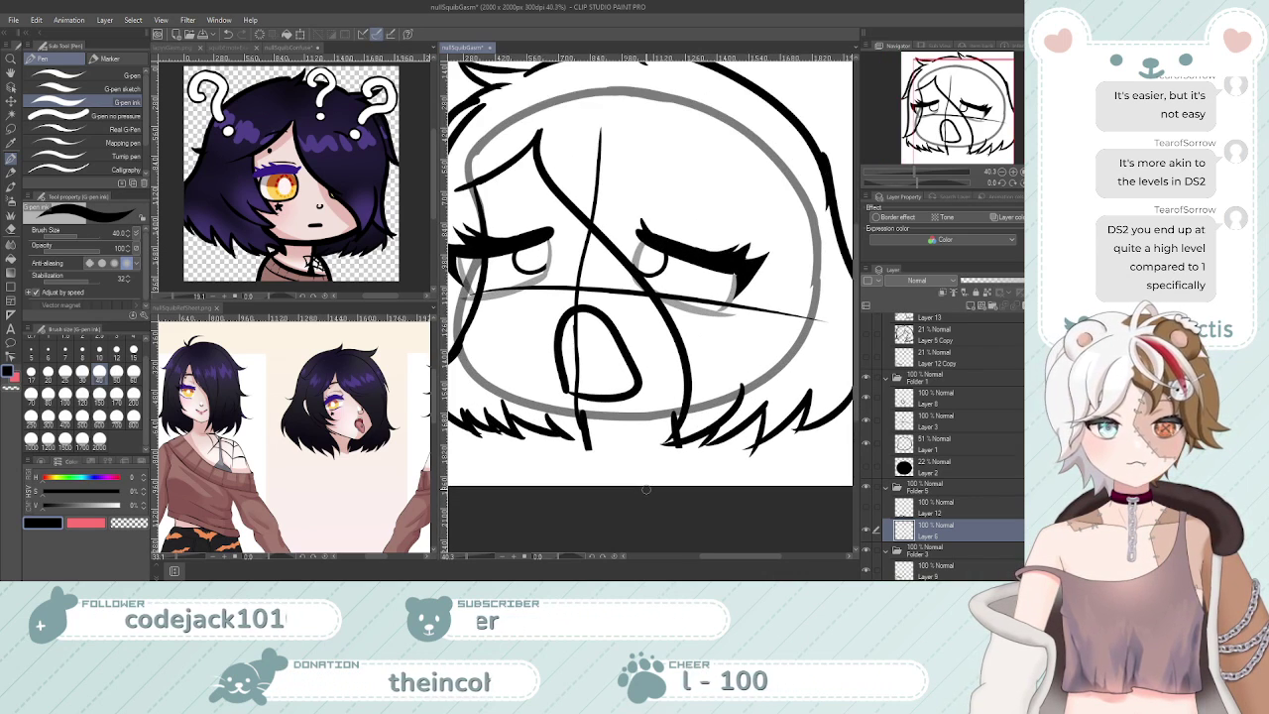
{"action": "scroll", "coordinate": [666, 491], "scroll_direction": "down", "scroll_amount": 4}
{"action": "scroll", "coordinate": [594, 480], "scroll_direction": "up", "scroll_amount": 2}
{"action": "scroll", "coordinate": [650, 495], "scroll_direction": "down", "scroll_amount": 1}
{"action": "scroll", "coordinate": [646, 503], "scroll_direction": "up", "scroll_amount": 1}
{"action": "scroll", "coordinate": [641, 516], "scroll_direction": "down", "scroll_amount": 1}
{"action": "scroll", "coordinate": [648, 517], "scroll_direction": "up", "scroll_amount": 1}
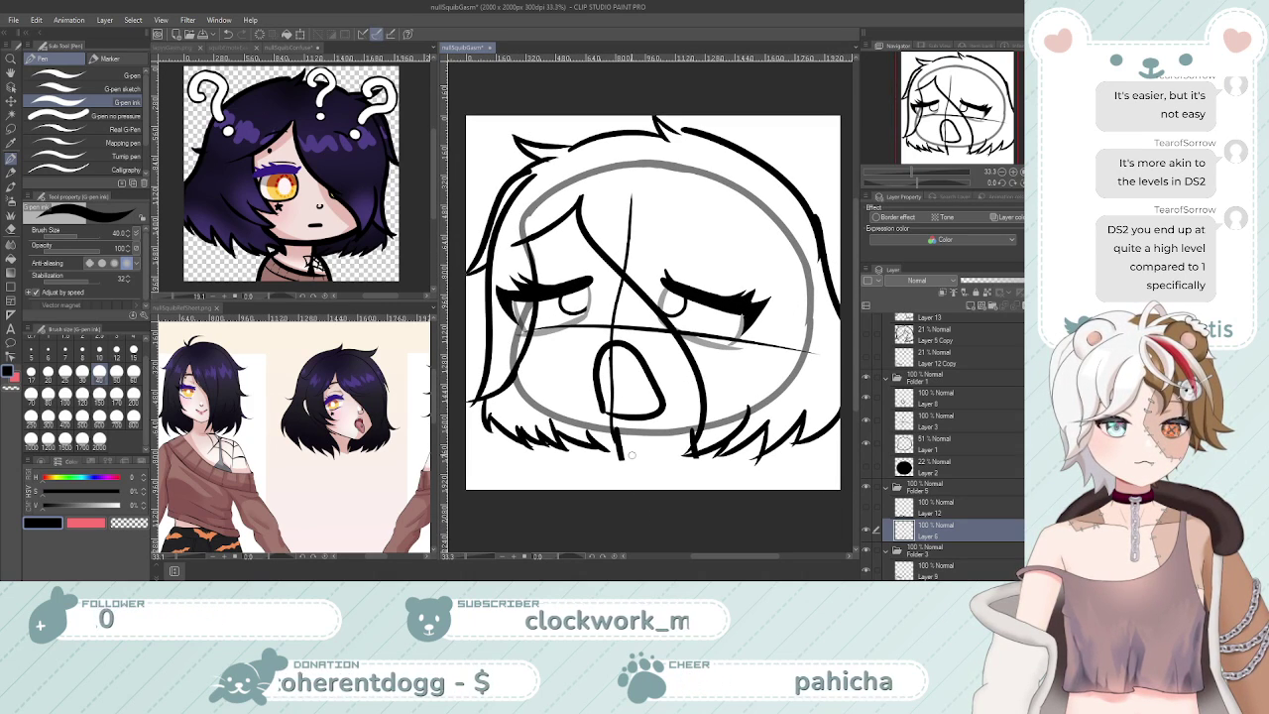
Trim the lower neck lines and draw two curved shoulder lines from the neck down to the canvas's lower edge
{"action": "key", "text": "e"}
{"action": "key", "text": "p"}
{"action": "left_click_drag", "start_coordinate": [618, 446], "coordinate": [601, 492]}
{"action": "key", "text": "ctrl+z"}
{"action": "left_click_drag", "start_coordinate": [618, 446], "coordinate": [601, 492]}
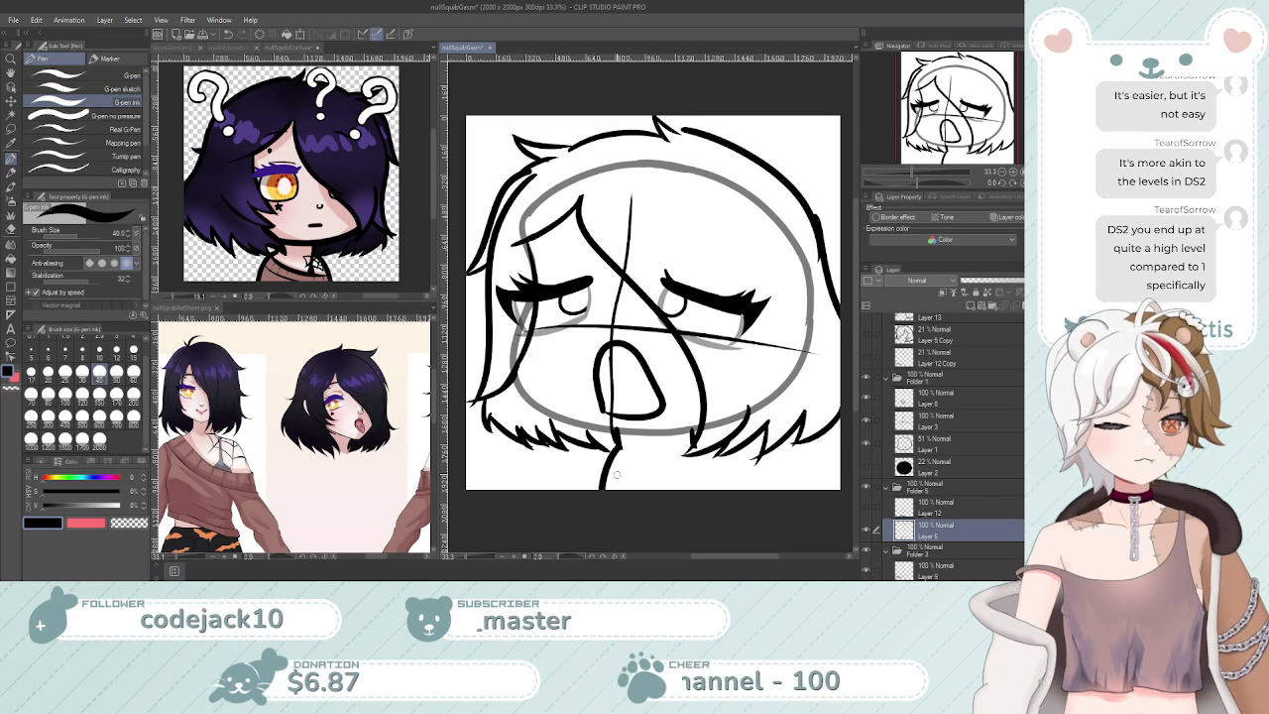
{"action": "left_click_drag", "start_coordinate": [694, 447], "coordinate": [738, 488]}
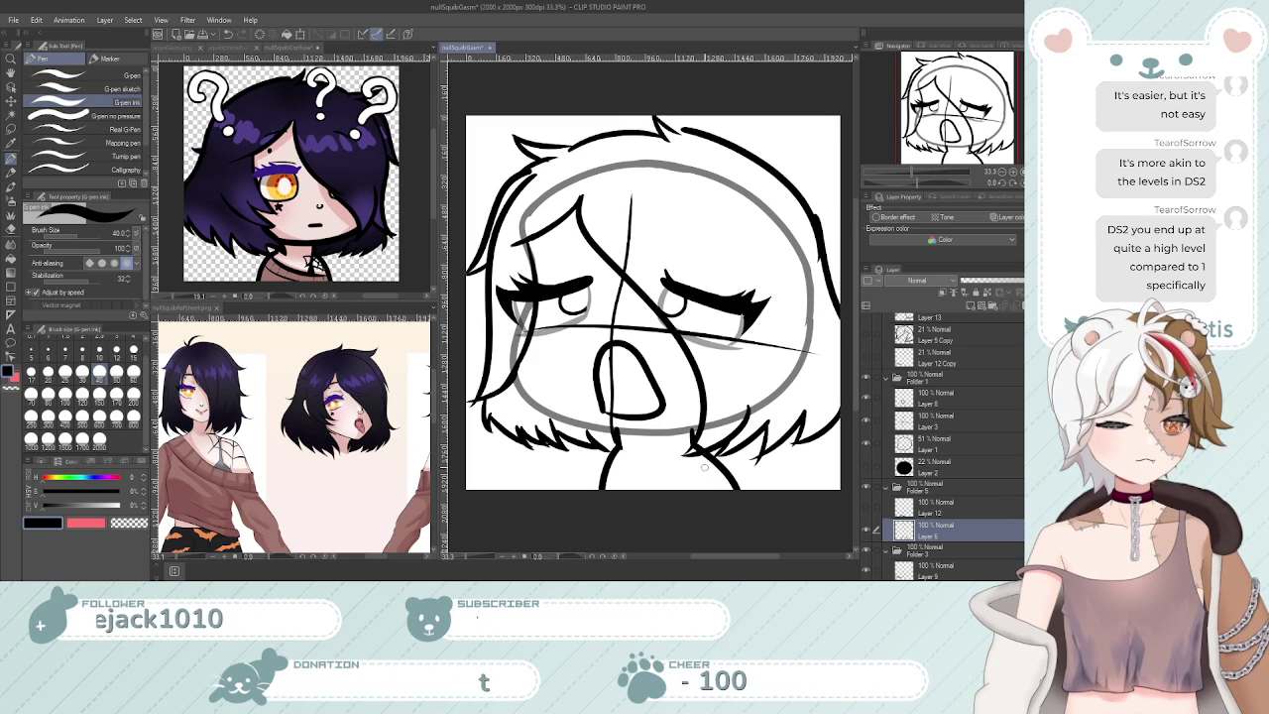
Select Layer 12 and make it visible again to bring back the old sweater collar lines
{"action": "scroll", "coordinate": [683, 473], "scroll_direction": "up", "scroll_amount": 2}
{"action": "scroll", "coordinate": [661, 477], "scroll_direction": "down", "scroll_amount": 2}
{"action": "scroll", "coordinate": [661, 478], "scroll_direction": "up", "scroll_amount": 3}
{"action": "scroll", "coordinate": [687, 485], "scroll_direction": "down", "scroll_amount": 2}
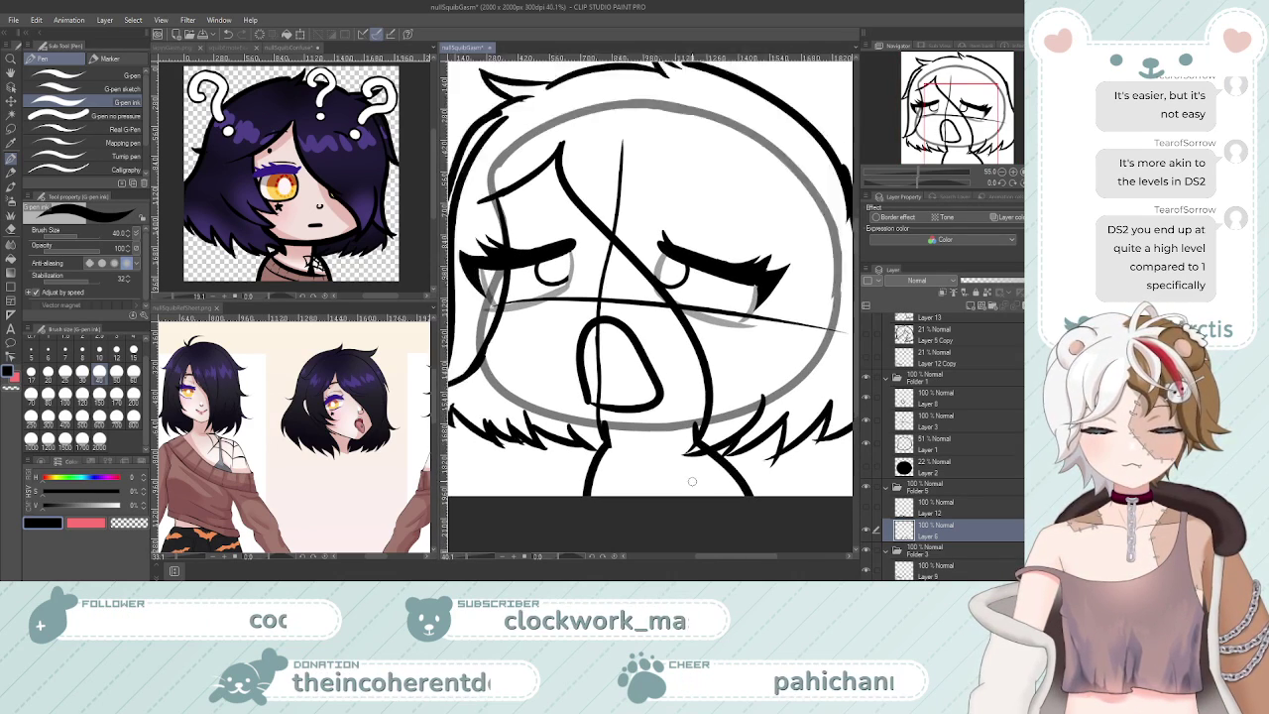
{"action": "scroll", "coordinate": [691, 482], "scroll_direction": "up", "scroll_amount": 1}
{"action": "left_click", "coordinate": [918, 505]}
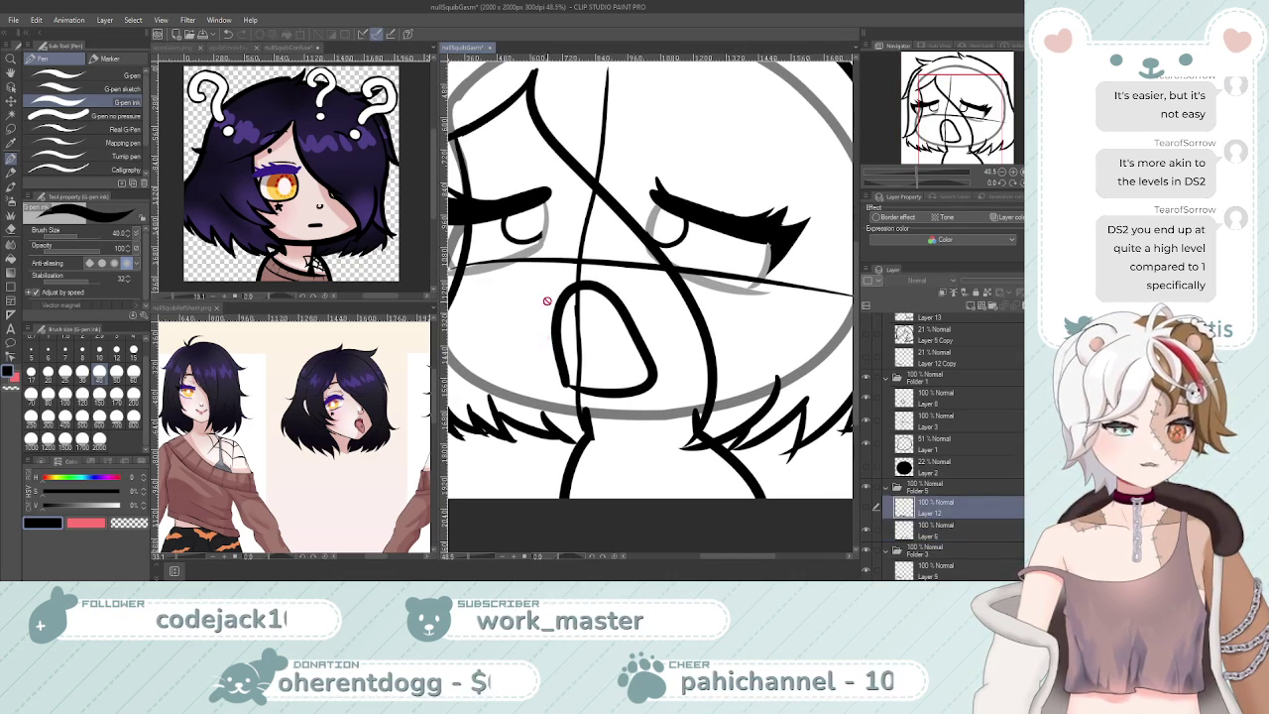
{"action": "left_click_drag", "start_coordinate": [572, 470], "coordinate": [664, 497]}
{"action": "scroll", "coordinate": [493, 278], "scroll_direction": "down", "scroll_amount": 5}
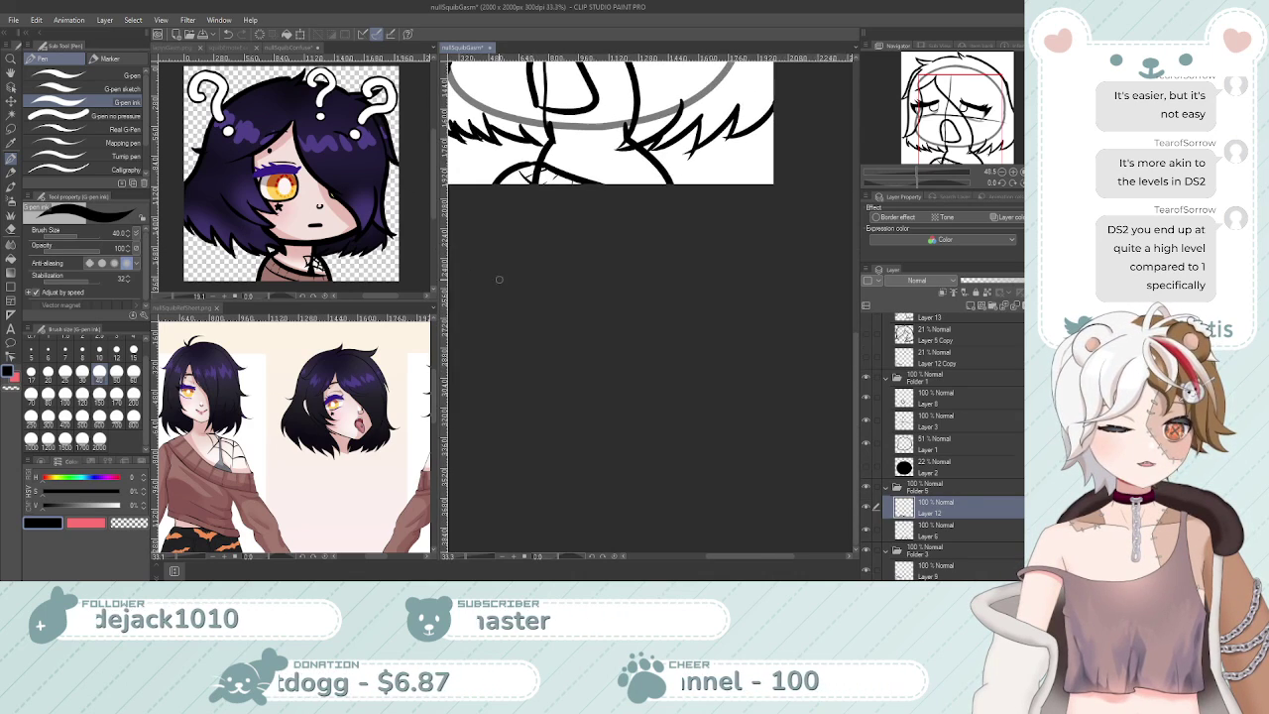
{"action": "scroll", "coordinate": [598, 283], "scroll_direction": "up", "scroll_amount": 2}
{"action": "scroll", "coordinate": [598, 284], "scroll_direction": "down", "scroll_amount": 2}
{"action": "scroll", "coordinate": [591, 189], "scroll_direction": "up", "scroll_amount": 3}
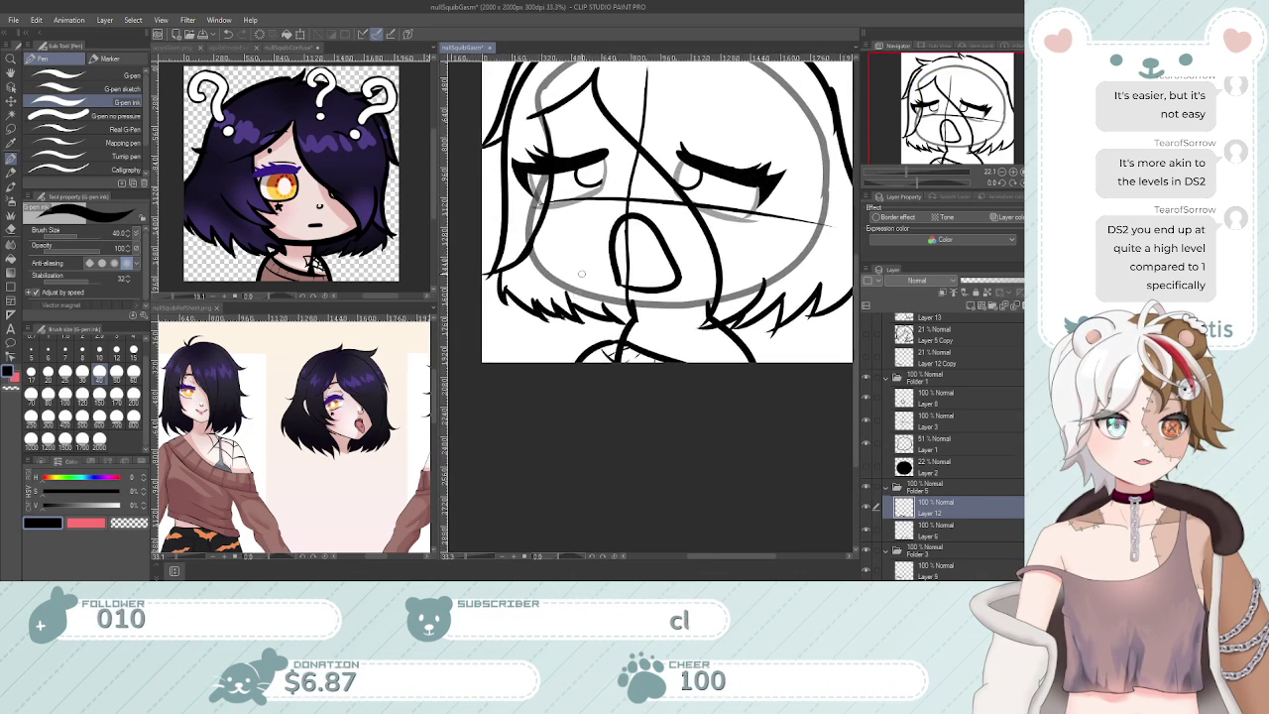
{"action": "scroll", "coordinate": [585, 274], "scroll_direction": "down", "scroll_amount": 3}
{"action": "scroll", "coordinate": [612, 199], "scroll_direction": "up", "scroll_amount": 2}
Transform Layer 12's collar lines, moving them up so they sit just below the neck, and apply it
{"action": "left_click", "coordinate": [301, 35]}
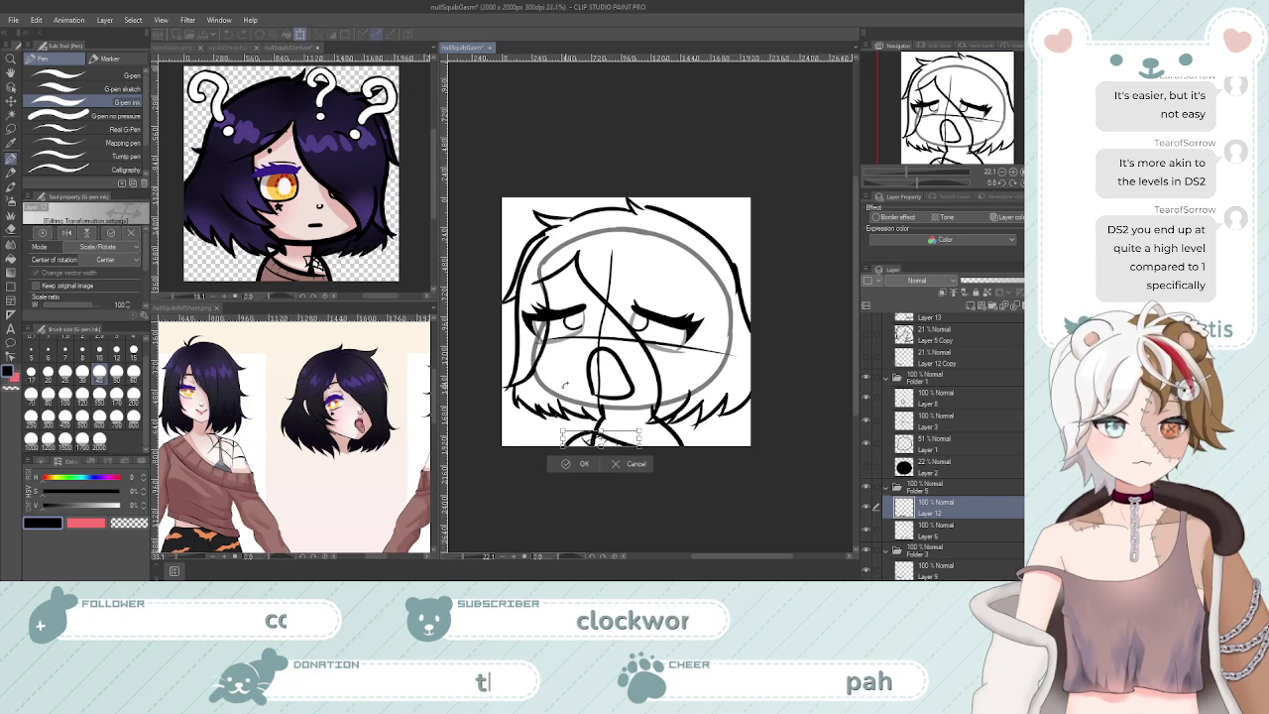
{"action": "scroll", "coordinate": [577, 382], "scroll_direction": "up", "scroll_amount": 2}
{"action": "left_click_drag", "start_coordinate": [662, 511], "coordinate": [680, 492]}
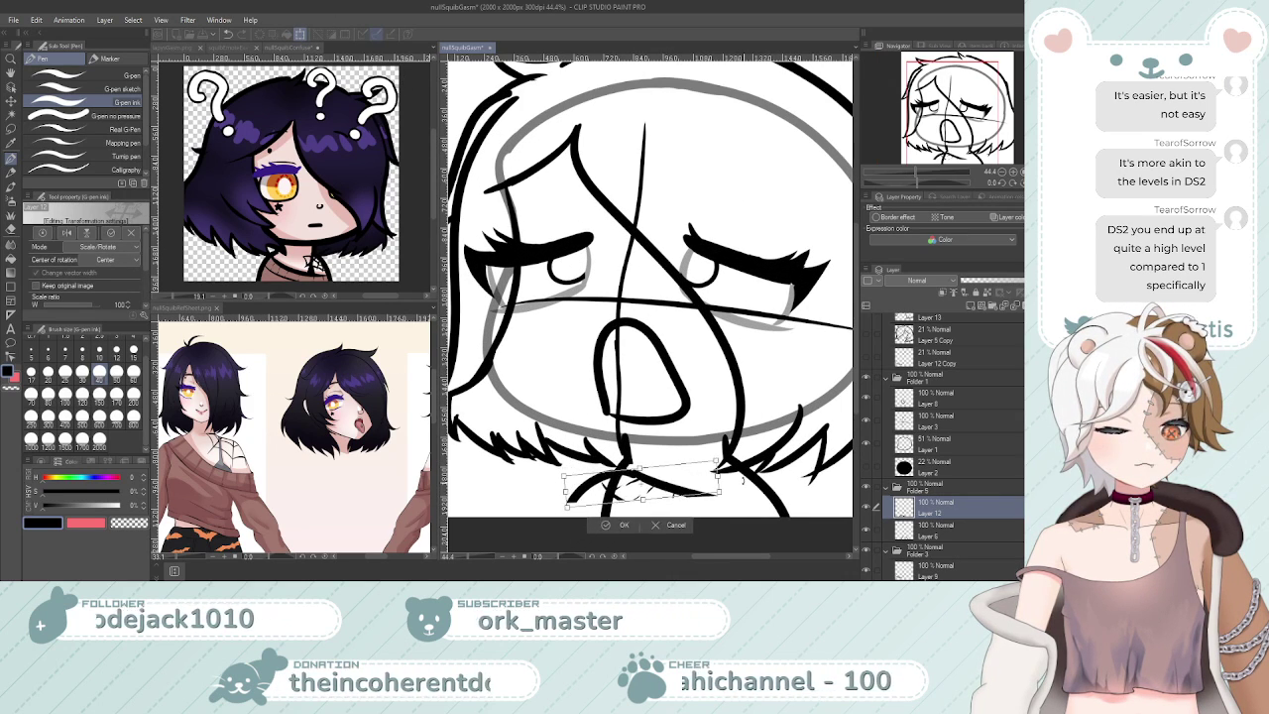
{"action": "scroll", "coordinate": [753, 480], "scroll_direction": "down", "scroll_amount": 2}
{"action": "scroll", "coordinate": [763, 481], "scroll_direction": "up", "scroll_amount": 3}
{"action": "scroll", "coordinate": [699, 490], "scroll_direction": "down", "scroll_amount": 1}
{"action": "mouse_move", "coordinate": [618, 477]}
{"action": "left_mouse_down"}
{"action": "mouse_move", "coordinate": [717, 473]}
{"action": "mouse_move", "coordinate": [648, 493]}
{"action": "mouse_move", "coordinate": [622, 486]}
{"action": "left_mouse_up"}
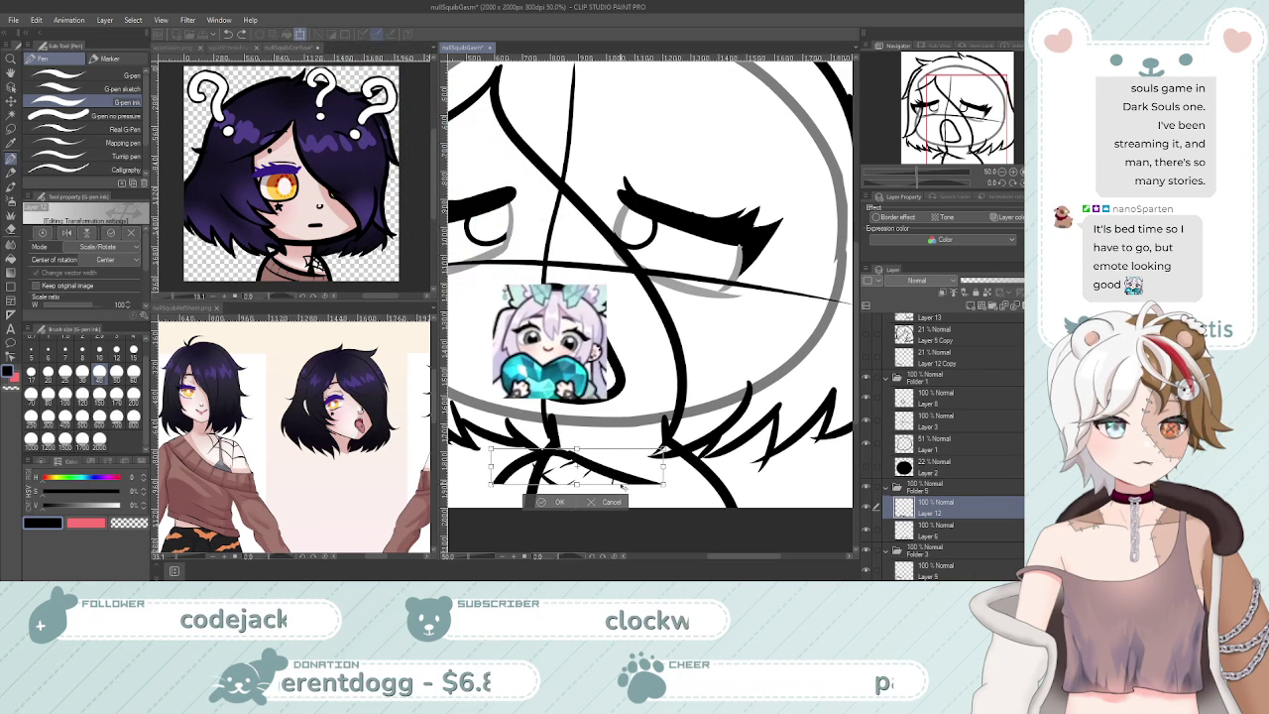
{"action": "left_click", "coordinate": [560, 501]}
Erase the collar line's end that sticks out past the left shoulder line and return to the G-pen ink brush
{"action": "scroll", "coordinate": [635, 491], "scroll_direction": "down", "scroll_amount": 1}
{"action": "scroll", "coordinate": [634, 491], "scroll_direction": "up", "scroll_amount": 1}
{"action": "scroll", "coordinate": [694, 500], "scroll_direction": "down", "scroll_amount": 1}
{"action": "scroll", "coordinate": [694, 500], "scroll_direction": "up", "scroll_amount": 1}
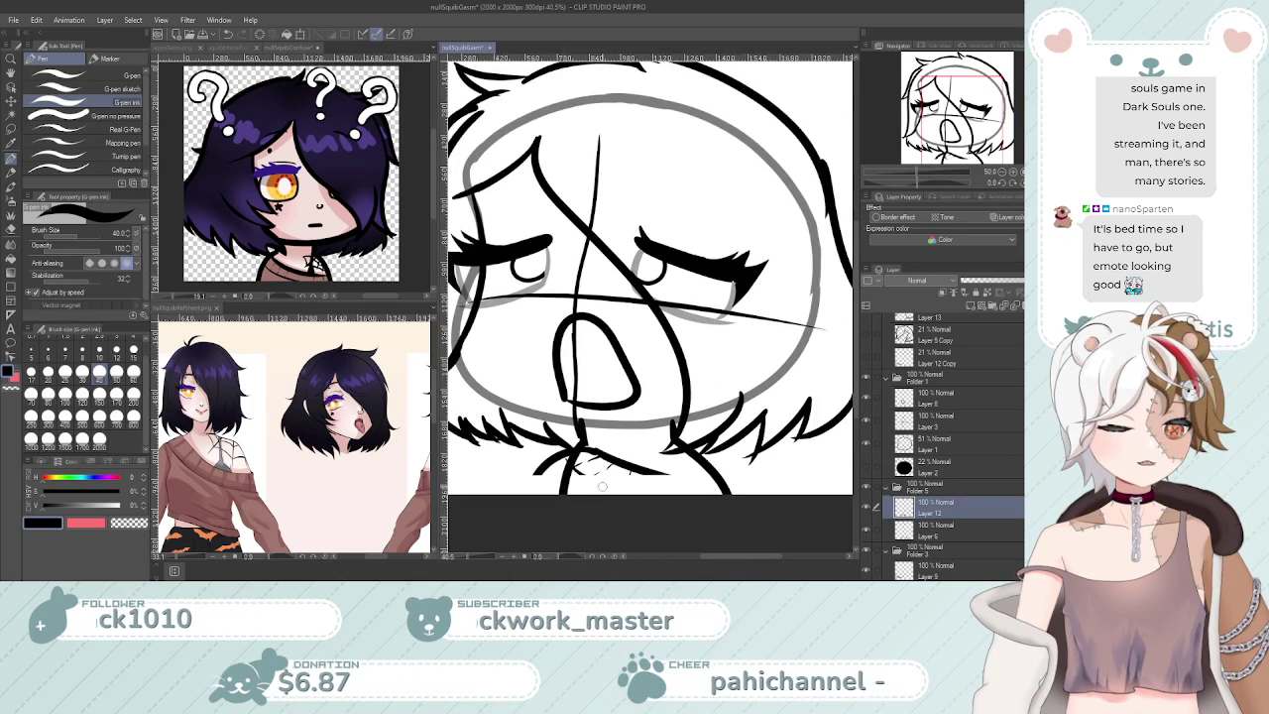
{"action": "key", "text": "e"}
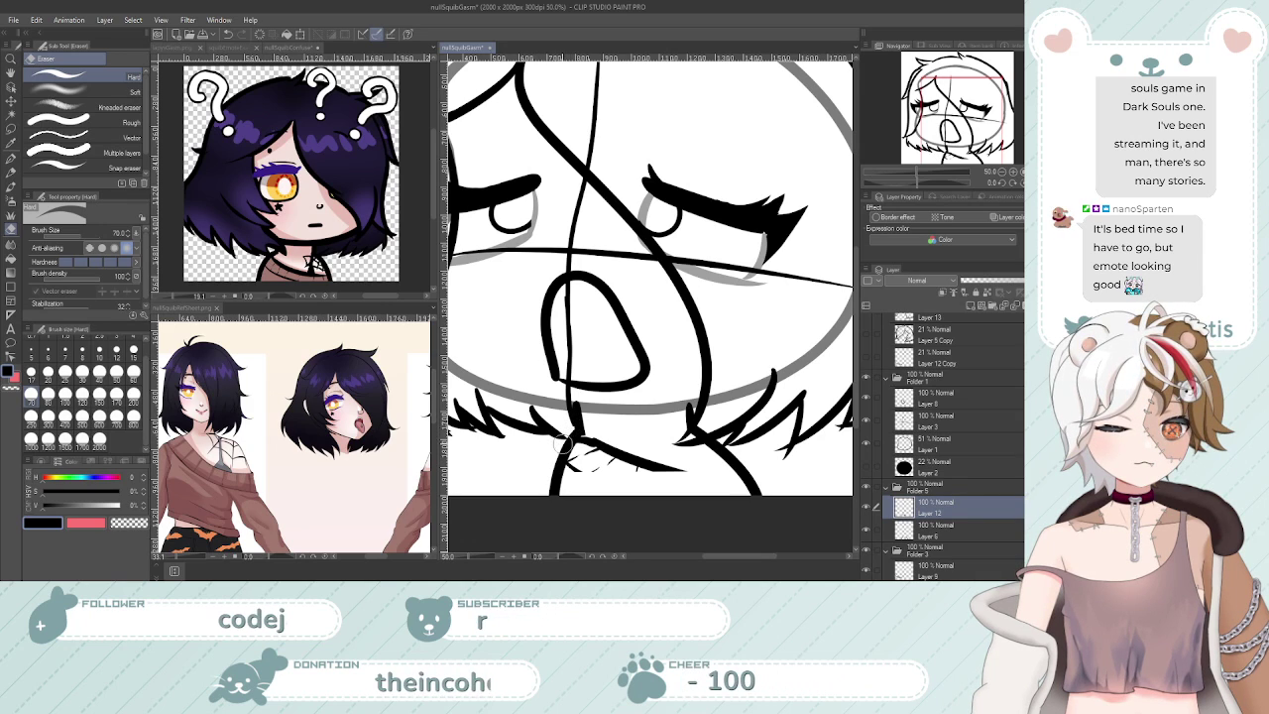
{"action": "key", "text": "p"}
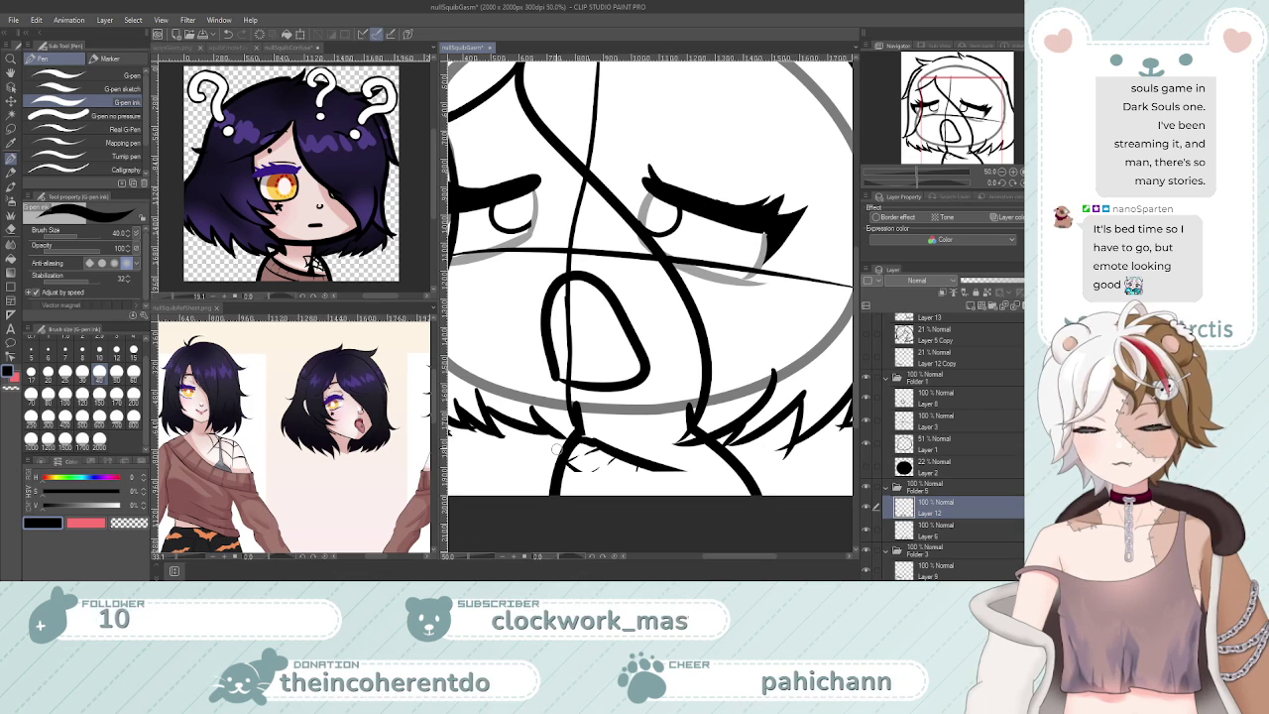
Try to extend the collar's upper edge to the right shoulder line and sketch a lower collar edge
{"action": "key", "text": "ctrl+space"}
{"action": "left_click_drag", "start_coordinate": [577, 418], "coordinate": [513, 412]}
{"action": "left_click_drag", "start_coordinate": [622, 375], "coordinate": [643, 390]}
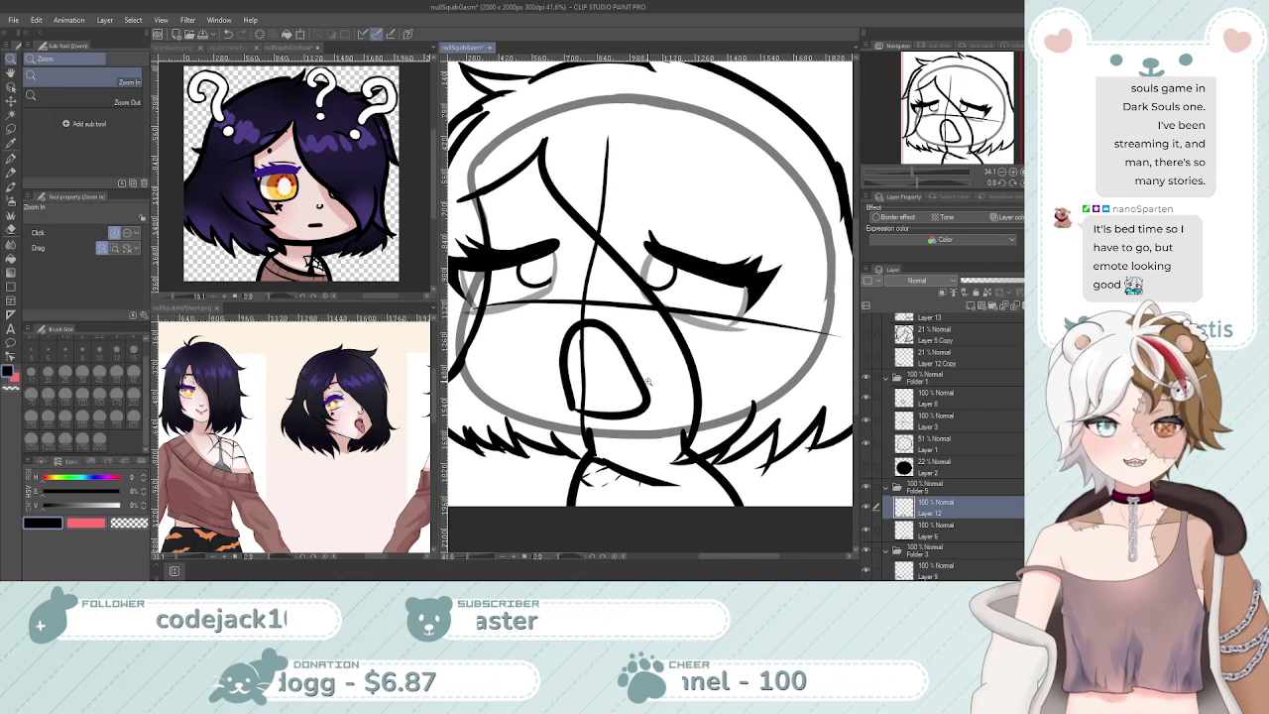
{"action": "key", "text": "p"}
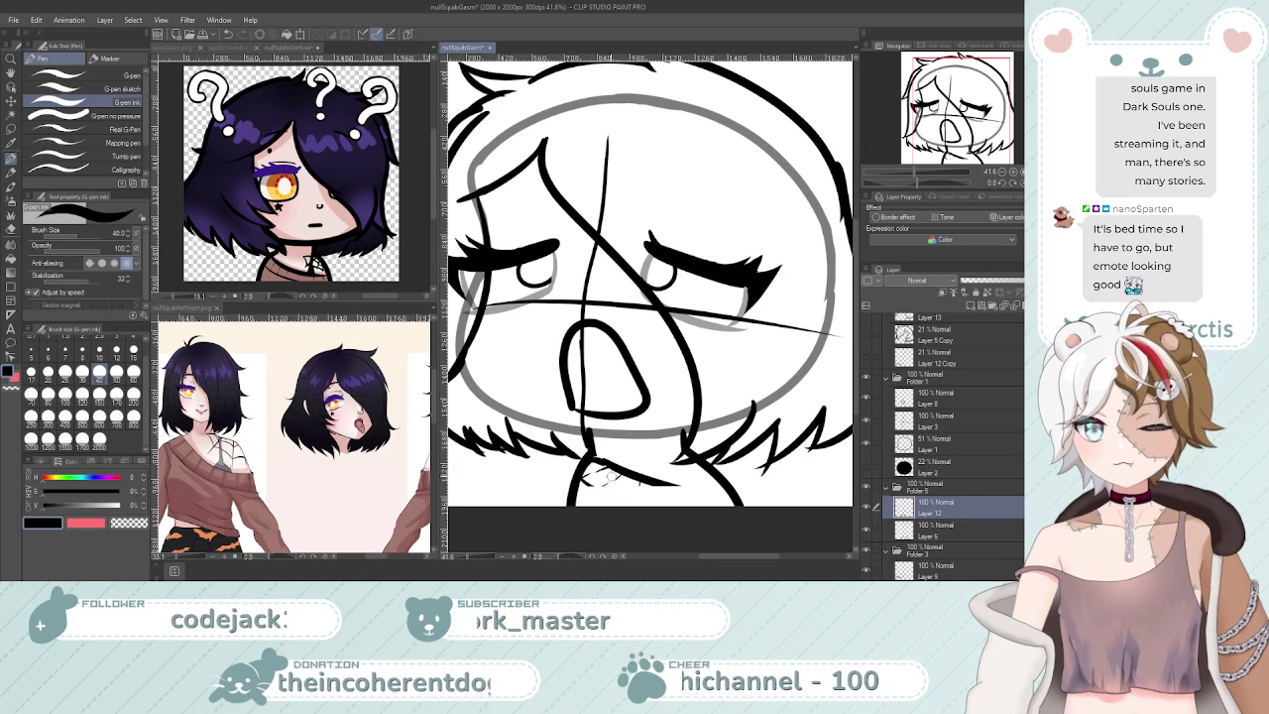
{"action": "key", "text": "slash"}
{"action": "left_click_drag", "start_coordinate": [611, 438], "coordinate": [565, 444]}
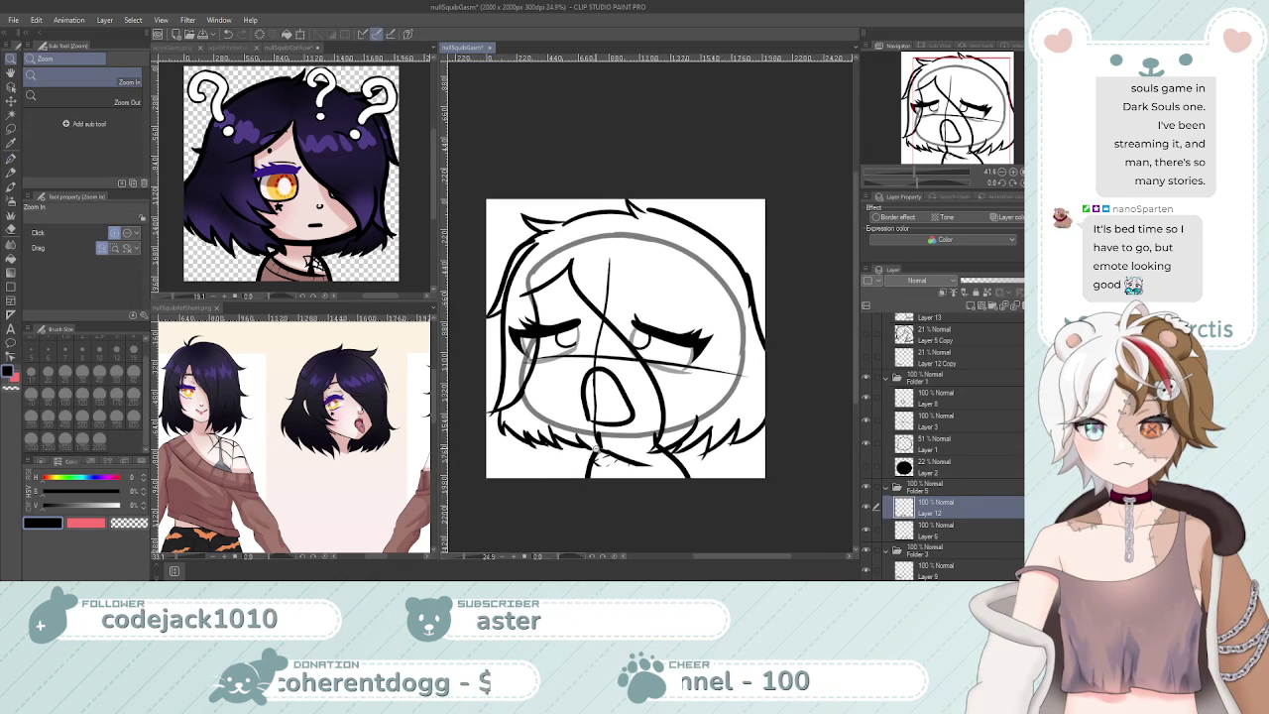
{"action": "left_click_drag", "start_coordinate": [675, 480], "coordinate": [667, 473]}
{"action": "left_click", "coordinate": [667, 475]}
{"action": "key", "text": "p"}
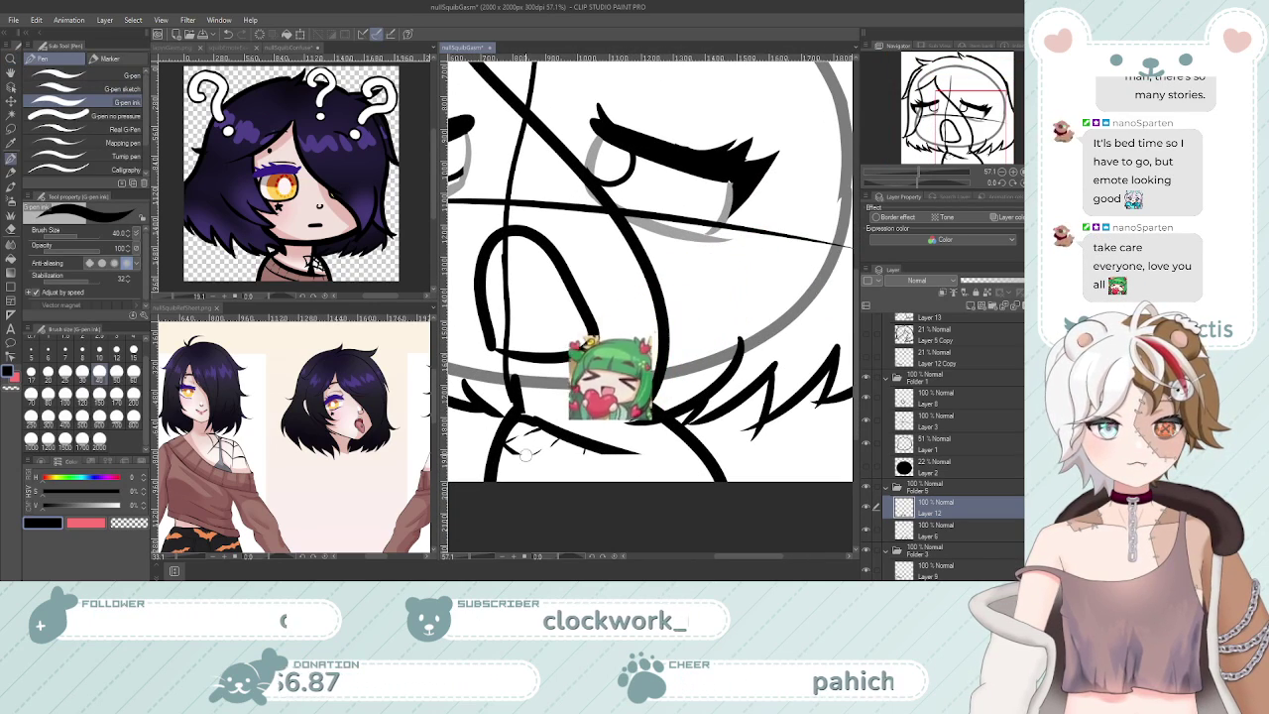
{"action": "mouse_move", "coordinate": [506, 439]}
{"action": "left_mouse_down"}
{"action": "mouse_move", "coordinate": [580, 481]}
{"action": "mouse_move", "coordinate": [680, 464]}
{"action": "left_mouse_up"}
{"action": "key", "text": "ctrl+z"}
{"action": "left_click_drag", "start_coordinate": [593, 444], "coordinate": [700, 467]}
{"action": "key", "text": "ctrl+z"}
{"action": "key", "text": "ctrl+z"}
{"action": "left_click_drag", "start_coordinate": [597, 449], "coordinate": [698, 476]}
{"action": "key", "text": "ctrl+z"}
{"action": "key", "text": "ctrl+z"}
{"action": "mouse_move", "coordinate": [598, 448]}
{"action": "left_mouse_down"}
{"action": "mouse_move", "coordinate": [708, 468]}
{"action": "mouse_move", "coordinate": [708, 484]}
{"action": "left_mouse_up"}
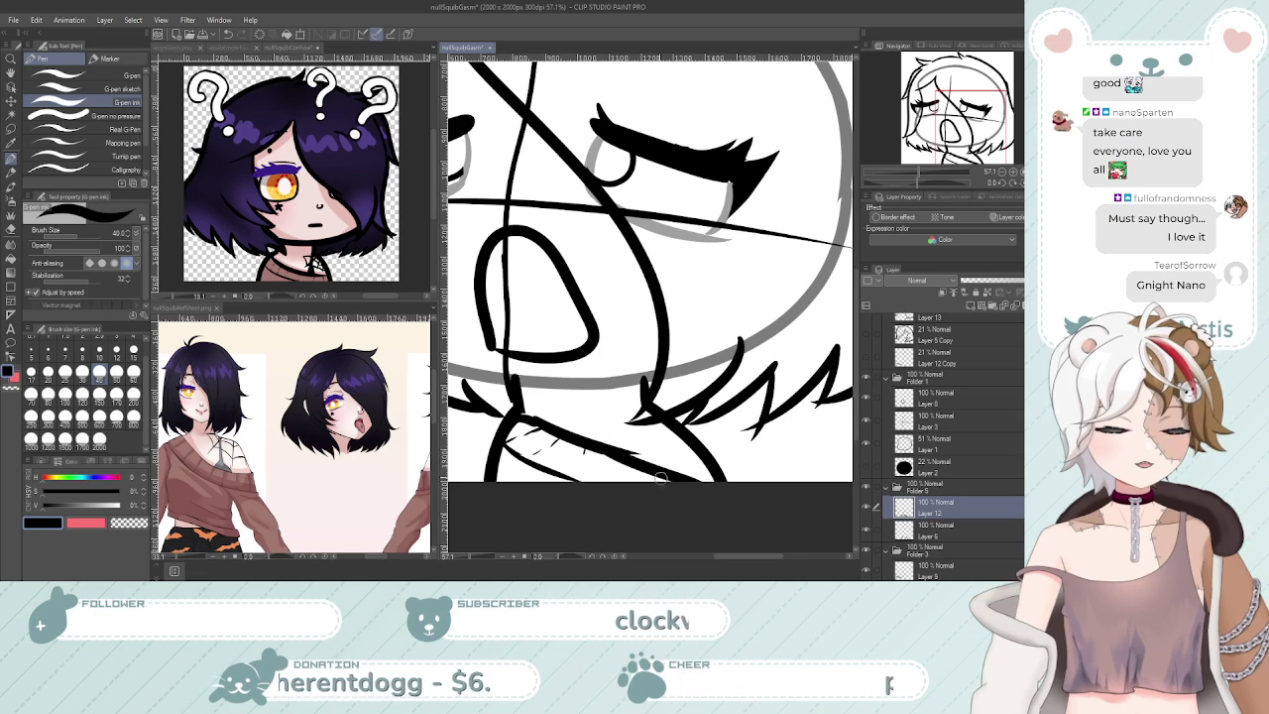
{"action": "key", "text": "ctrl+z"}
{"action": "left_click_drag", "start_coordinate": [634, 457], "coordinate": [707, 476]}
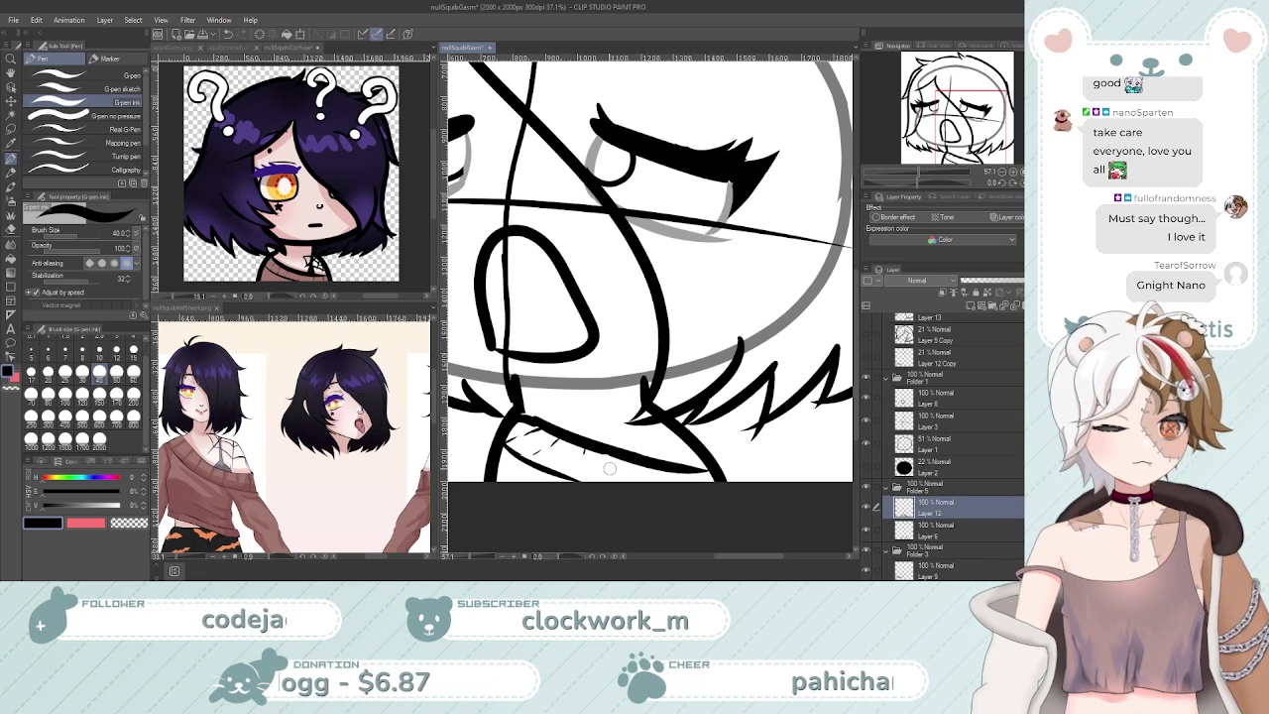
{"action": "key", "text": "ctrl+z"}
{"action": "left_click_drag", "start_coordinate": [605, 450], "coordinate": [701, 462]}
{"action": "key", "text": "ctrl+z"}
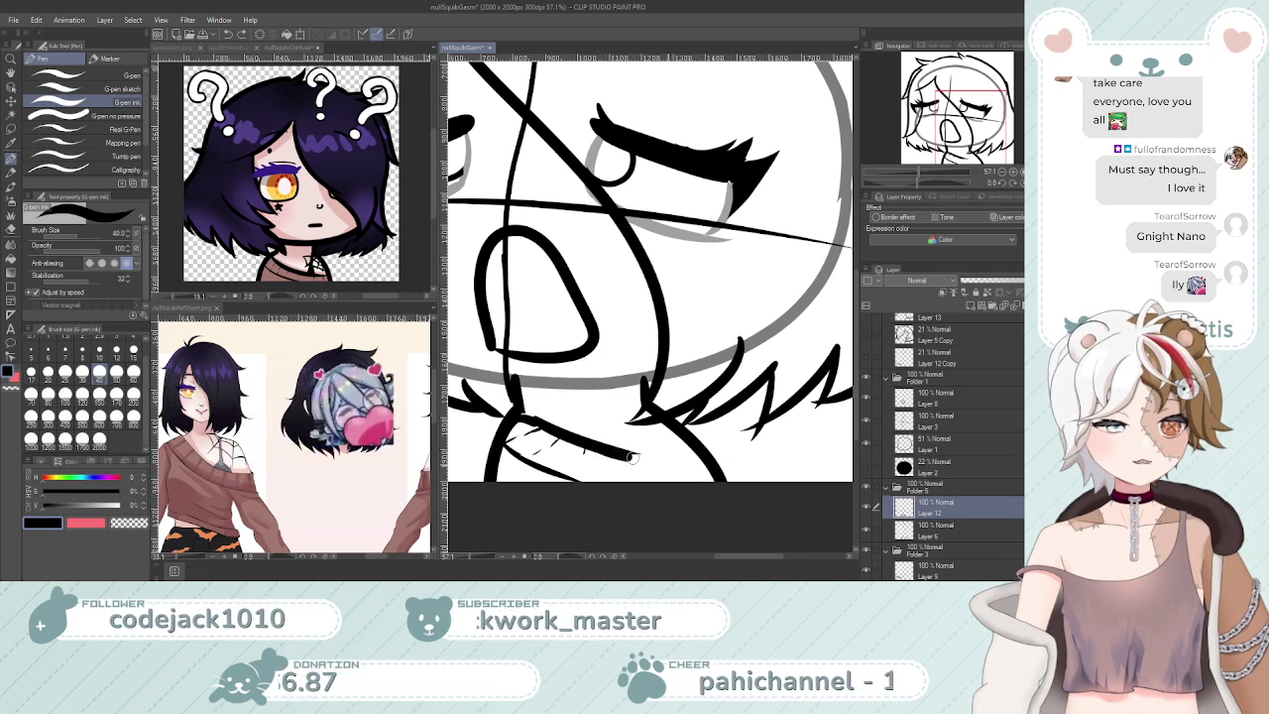
Redraw the collar's upper edge as one smooth curve reaching the right shoulder line
{"action": "key", "text": "ctrl+space"}
{"action": "mouse_move", "coordinate": [624, 427]}
{"action": "left_mouse_down"}
{"action": "mouse_move", "coordinate": [602, 464]}
{"action": "mouse_move", "coordinate": [715, 433]}
{"action": "left_mouse_up"}
{"action": "key", "text": "ctrl+z"}
{"action": "mouse_move", "coordinate": [635, 429]}
{"action": "left_mouse_down"}
{"action": "mouse_move", "coordinate": [705, 428]}
{"action": "mouse_move", "coordinate": [655, 433]}
{"action": "mouse_move", "coordinate": [708, 439]}
{"action": "left_mouse_up"}
{"action": "key", "text": "ctrl+z"}
{"action": "key", "text": "ctrl+z"}
{"action": "left_click_drag", "start_coordinate": [631, 427], "coordinate": [719, 435]}
{"action": "key", "text": "ctrl+z"}
{"action": "left_click_drag", "start_coordinate": [626, 429], "coordinate": [718, 445]}
{"action": "key", "text": "ctrl+z"}
{"action": "key", "text": "ctrl+z"}
{"action": "mouse_move", "coordinate": [620, 429]}
{"action": "left_mouse_down"}
{"action": "mouse_move", "coordinate": [728, 453]}
{"action": "mouse_move", "coordinate": [668, 443]}
{"action": "mouse_move", "coordinate": [715, 445]}
{"action": "left_mouse_up"}
{"action": "key", "text": "ctrl+z"}
{"action": "key", "text": "ctrl+z"}
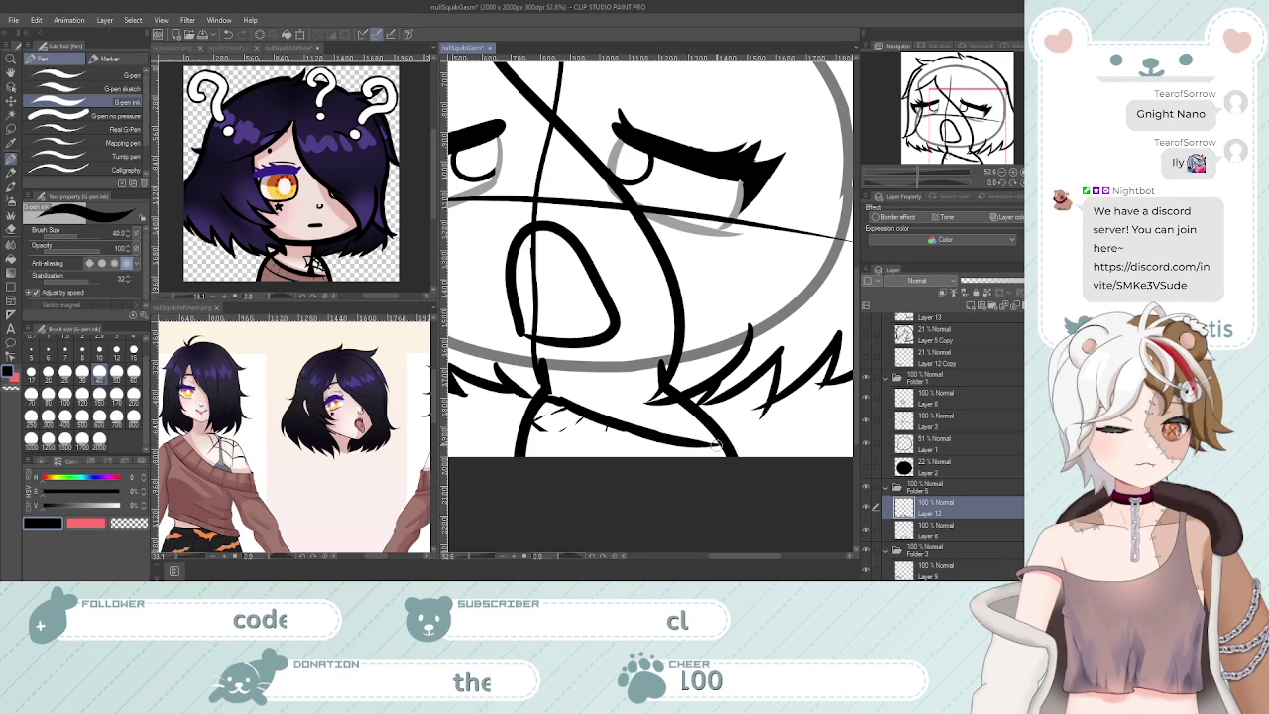
Draw the collar's lower edge roughly parallel to the upper one, running off the canvas's lower edge
{"action": "key", "text": "ctrl+z"}
{"action": "mouse_move", "coordinate": [549, 436]}
{"action": "left_mouse_down"}
{"action": "mouse_move", "coordinate": [644, 455]}
{"action": "mouse_move", "coordinate": [590, 449]}
{"action": "mouse_move", "coordinate": [632, 456]}
{"action": "left_mouse_up"}
{"action": "key", "text": "ctrl+z"}
{"action": "key", "text": "ctrl+space"}
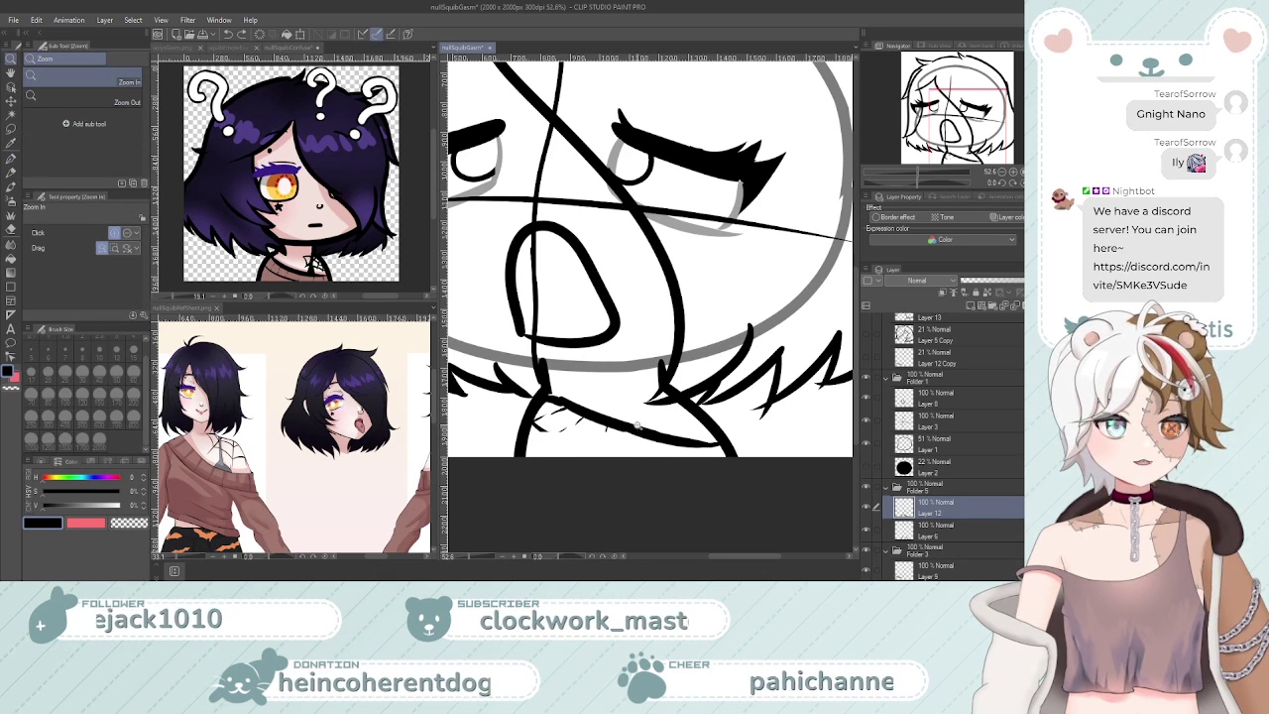
{"action": "left_click_drag", "start_coordinate": [469, 482], "coordinate": [620, 466]}
{"action": "left_click_drag", "start_coordinate": [562, 402], "coordinate": [702, 446]}
{"action": "key", "text": "ctrl+z"}
{"action": "left_click_drag", "start_coordinate": [561, 398], "coordinate": [742, 436]}
{"action": "key", "text": "ctrl+z"}
{"action": "left_click_drag", "start_coordinate": [561, 394], "coordinate": [735, 440]}
{"action": "key", "text": "ctrl+z"}
{"action": "left_click_drag", "start_coordinate": [563, 399], "coordinate": [745, 444]}
{"action": "key", "text": "ctrl+space"}
{"action": "left_click_drag", "start_coordinate": [656, 412], "coordinate": [465, 416]}
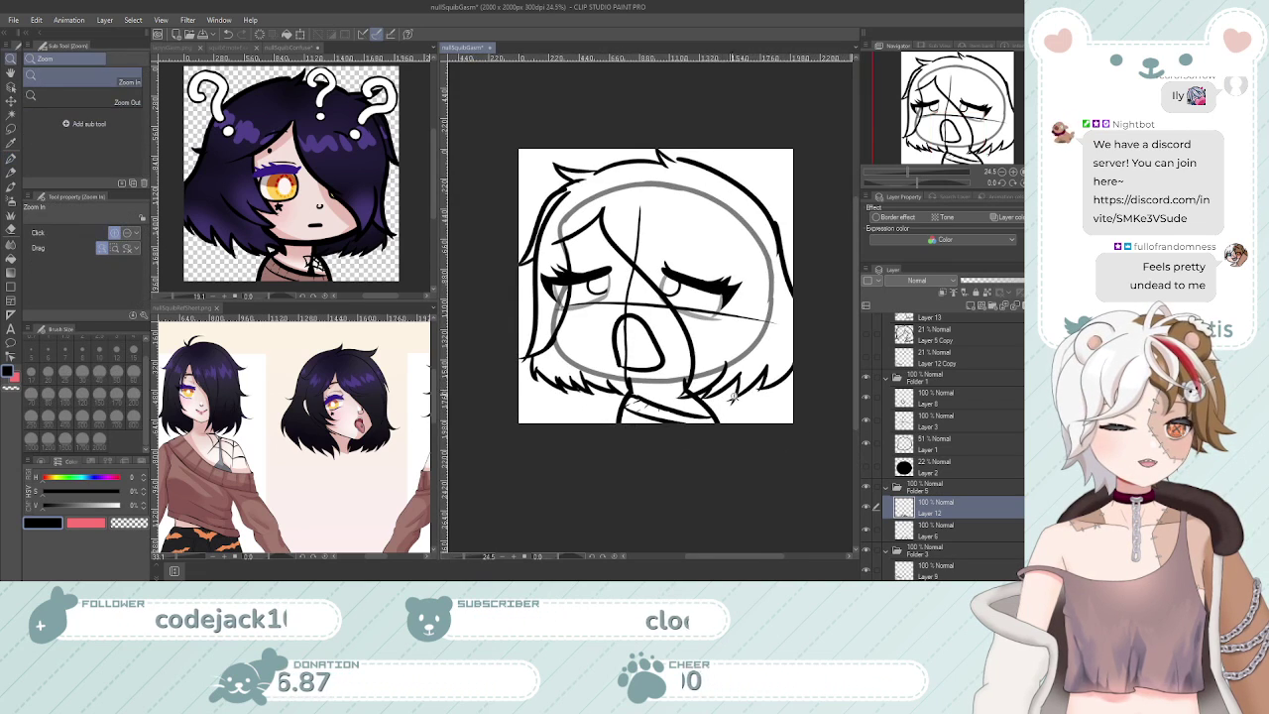
{"action": "left_click", "coordinate": [729, 394]}
{"action": "key", "text": "p"}
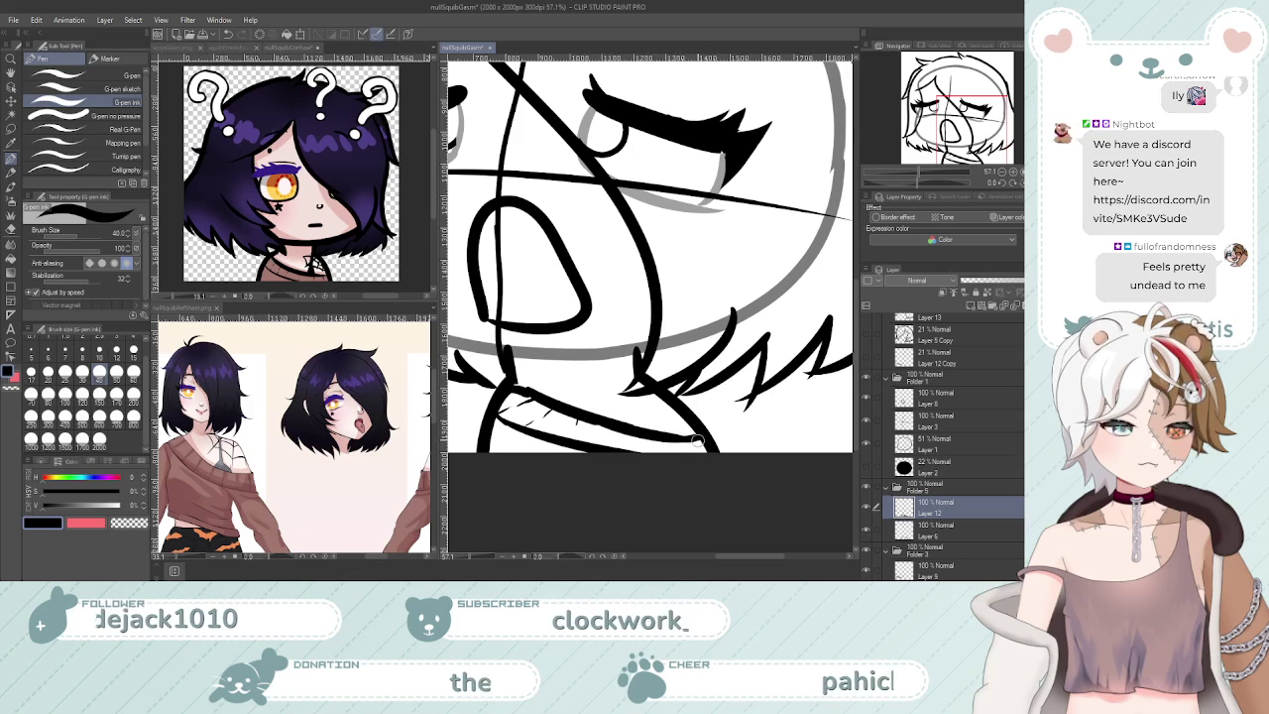
Add short rib marks along the right half of the collar, between its upper and lower edges
{"action": "key", "text": "ctrl+space"}
{"action": "mouse_move", "coordinate": [697, 440]}
{"action": "left_mouse_down"}
{"action": "mouse_move", "coordinate": [595, 432]}
{"action": "mouse_move", "coordinate": [695, 423]}
{"action": "left_mouse_up"}
{"action": "left_click", "coordinate": [695, 421]}
{"action": "left_click", "coordinate": [694, 426]}
{"action": "left_click", "coordinate": [694, 436]}
{"action": "left_click", "coordinate": [655, 461]}
{"action": "key", "text": "p"}
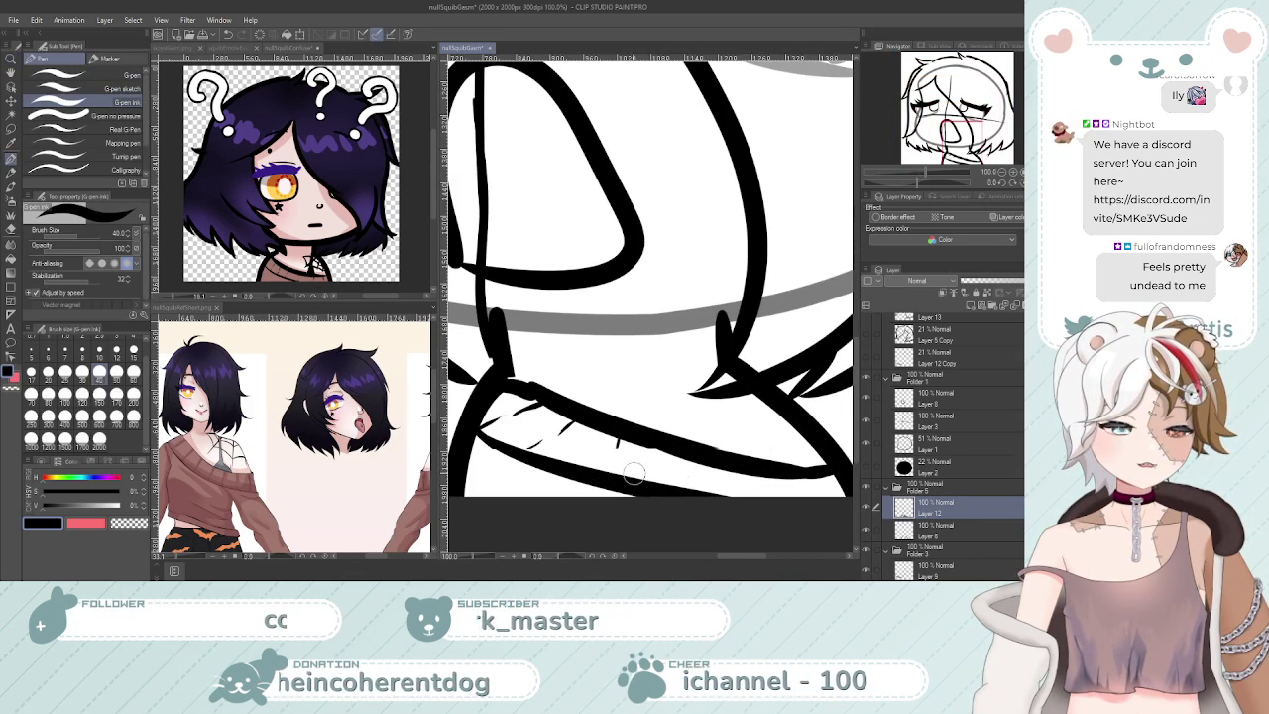
{"action": "mouse_move", "coordinate": [612, 457]}
{"action": "left_mouse_down"}
{"action": "mouse_move", "coordinate": [610, 485]}
{"action": "mouse_move", "coordinate": [669, 477]}
{"action": "mouse_move", "coordinate": [660, 486]}
{"action": "left_mouse_up"}
{"action": "key", "text": "ctrl+z"}
{"action": "key", "text": "ctrl+z"}
{"action": "key", "text": "ctrl+z"}
{"action": "key", "text": "ctrl+z"}
{"action": "key", "text": "ctrl+z"}
{"action": "key", "text": "ctrl+z"}
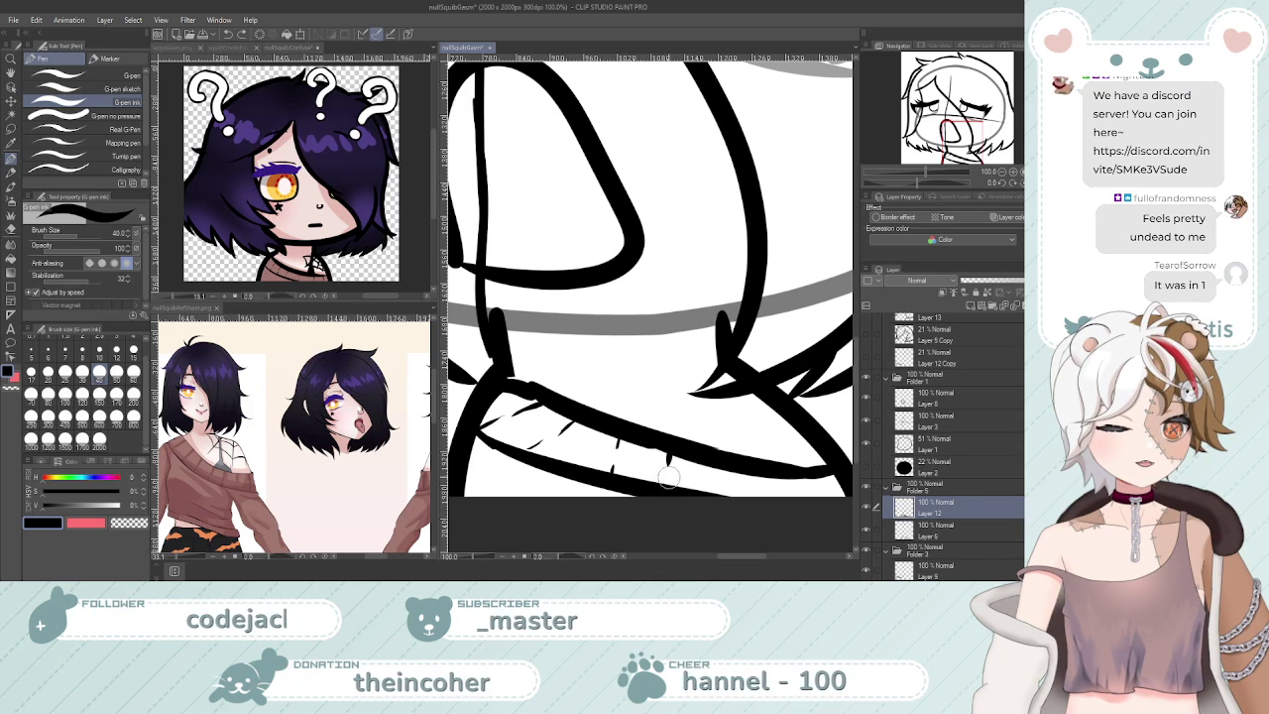
{"action": "left_click_drag", "start_coordinate": [739, 471], "coordinate": [737, 486]}
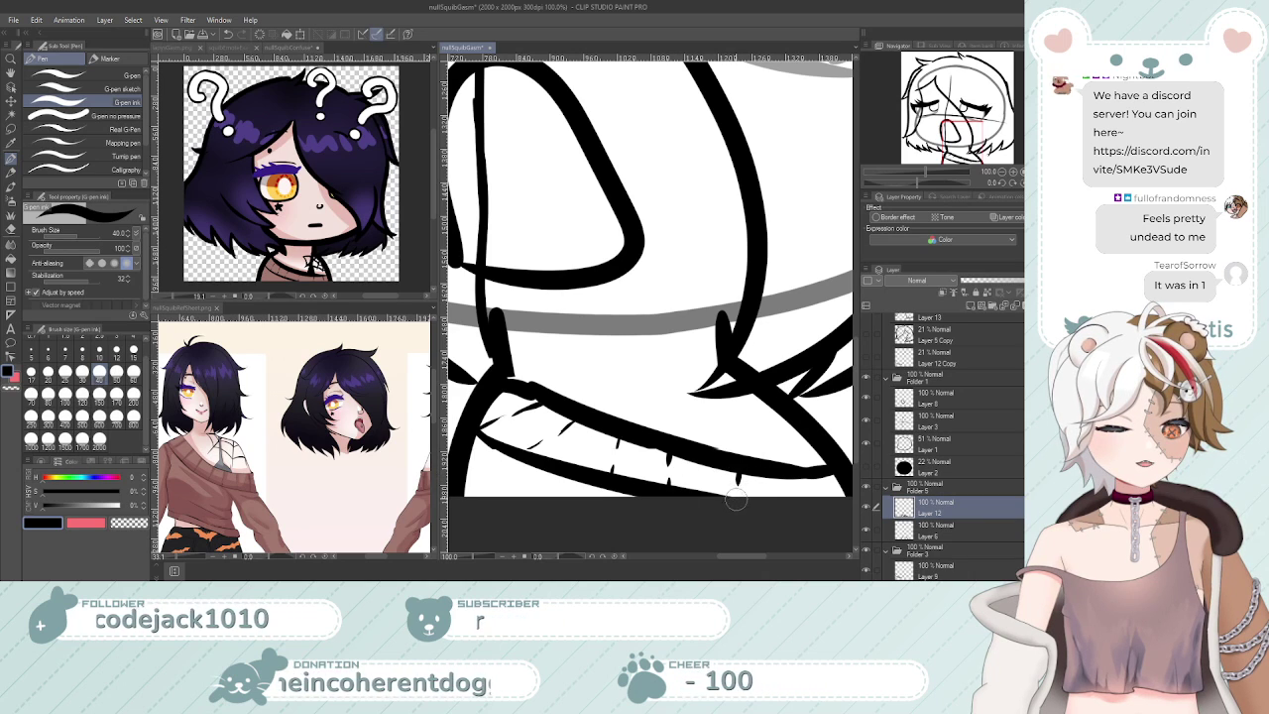
Review the whole sketch and how the new collar and shoulders fit beneath the head
{"action": "key", "text": "ctrl+space"}
{"action": "left_click_drag", "start_coordinate": [749, 481], "coordinate": [778, 474]}
{"action": "scroll", "coordinate": [738, 477], "scroll_direction": "down", "scroll_amount": 2}
{"action": "mouse_move", "coordinate": [730, 406]}
{"action": "left_mouse_down"}
{"action": "mouse_move", "coordinate": [763, 402]}
{"action": "mouse_move", "coordinate": [753, 397]}
{"action": "left_mouse_up"}
{"action": "scroll", "coordinate": [751, 397], "scroll_direction": "up", "scroll_amount": 4}
{"action": "scroll", "coordinate": [758, 426], "scroll_direction": "down", "scroll_amount": 3}
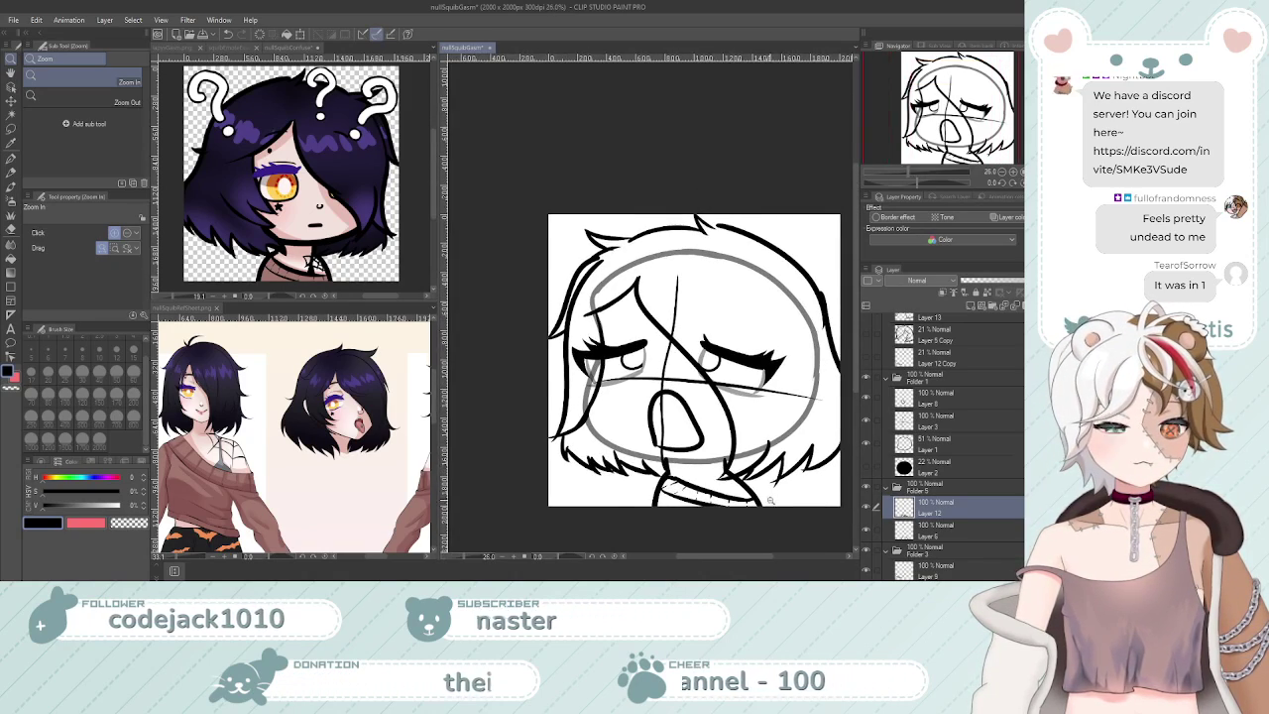
{"action": "scroll", "coordinate": [765, 466], "scroll_direction": "up", "scroll_amount": 1}
{"action": "key", "text": "p"}
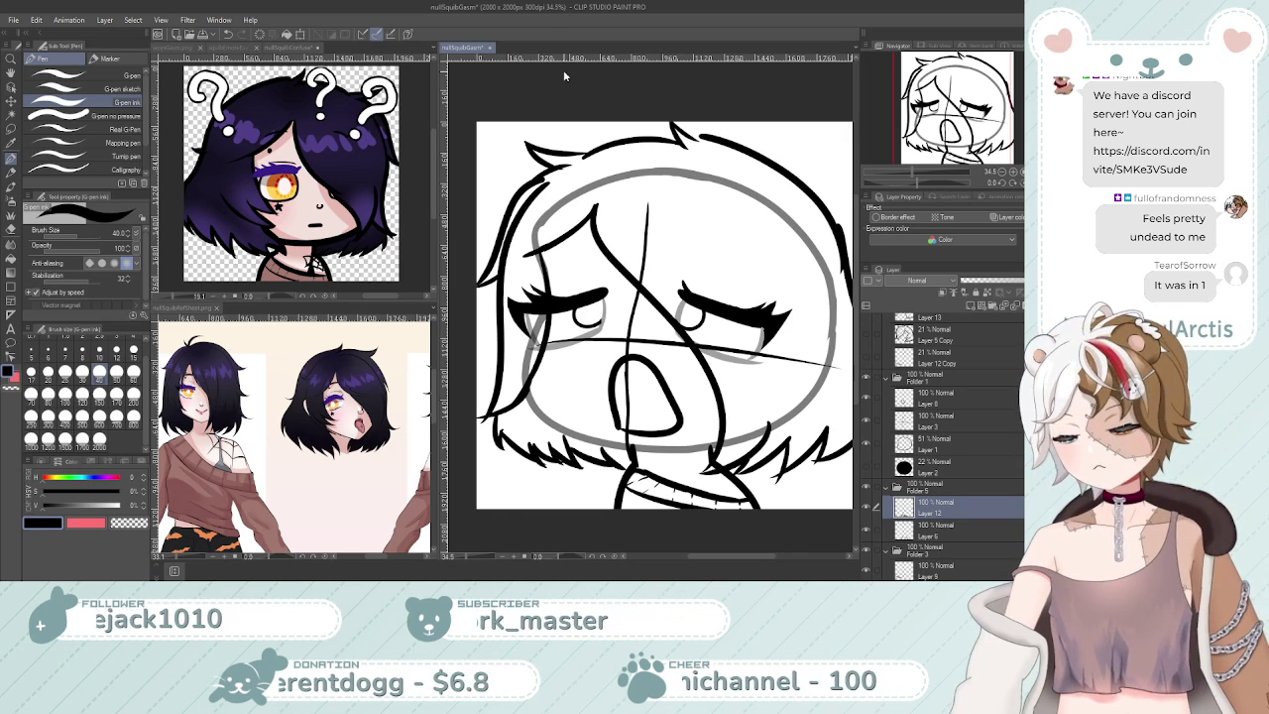
{"action": "scroll", "coordinate": [607, 224], "scroll_direction": "down", "scroll_amount": 2}
{"action": "scroll", "coordinate": [607, 224], "scroll_direction": "up", "scroll_amount": 1}
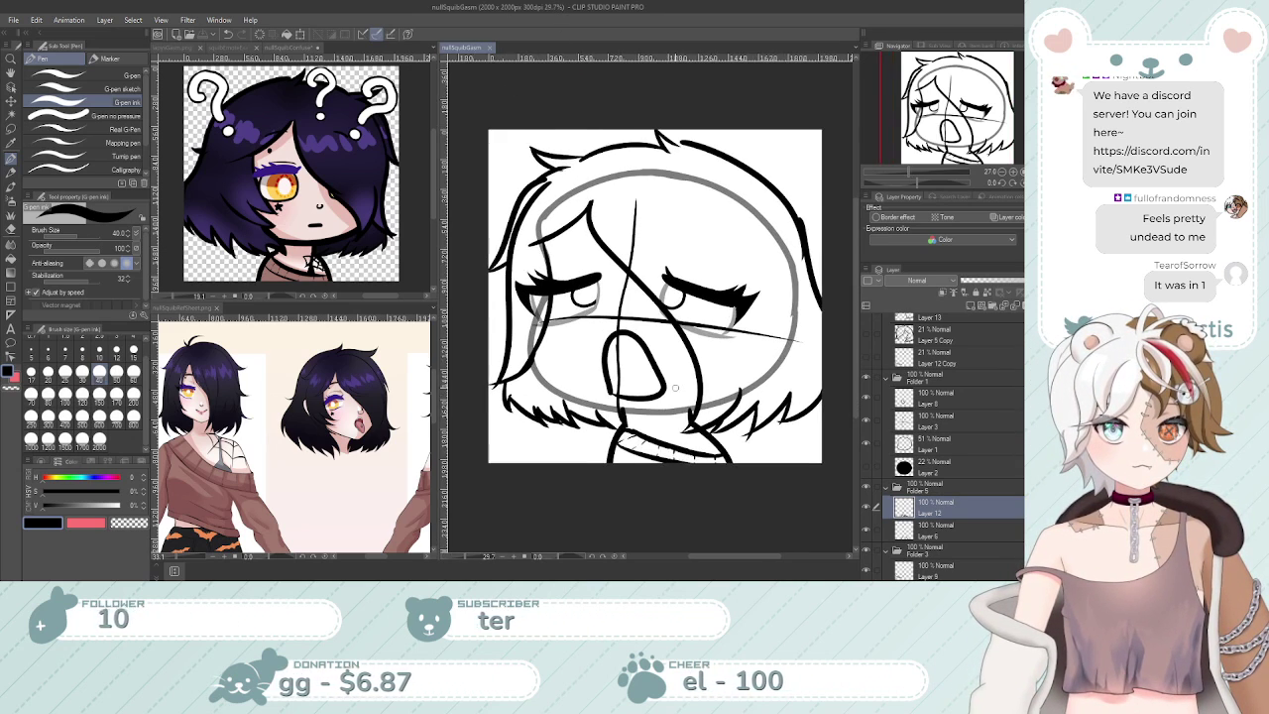
{"action": "scroll", "coordinate": [656, 372], "scroll_direction": "up", "scroll_amount": 3}
{"action": "scroll", "coordinate": [656, 372], "scroll_direction": "down", "scroll_amount": 4}
{"action": "scroll", "coordinate": [703, 379], "scroll_direction": "up", "scroll_amount": 2}
{"action": "scroll", "coordinate": [711, 396], "scroll_direction": "down", "scroll_amount": 1}
{"action": "scroll", "coordinate": [711, 397], "scroll_direction": "down", "scroll_amount": 1}
{"action": "scroll", "coordinate": [701, 327], "scroll_direction": "up", "scroll_amount": 1}
{"action": "scroll", "coordinate": [670, 362], "scroll_direction": "up", "scroll_amount": 2}
{"action": "scroll", "coordinate": [670, 362], "scroll_direction": "down", "scroll_amount": 3}
{"action": "scroll", "coordinate": [670, 362], "scroll_direction": "up", "scroll_amount": 1}
{"action": "scroll", "coordinate": [660, 351], "scroll_direction": "up", "scroll_amount": 4}
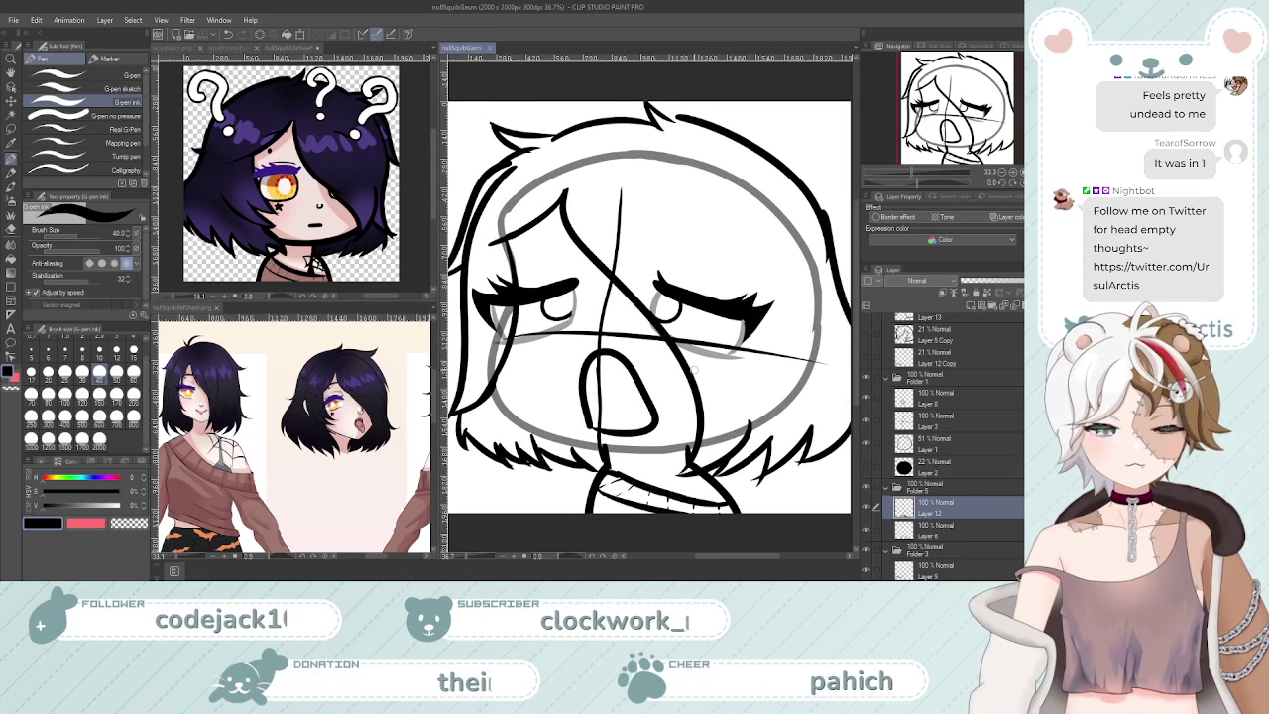
{"action": "scroll", "coordinate": [749, 385], "scroll_direction": "down", "scroll_amount": 2}
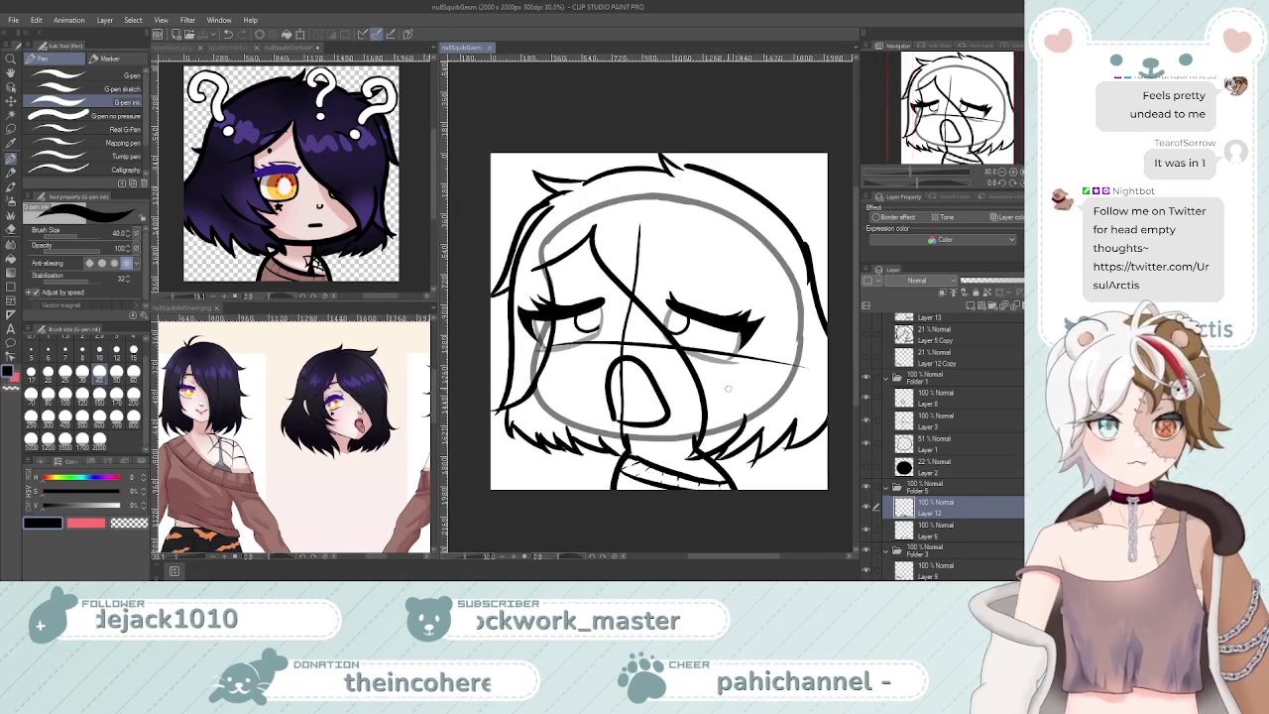
{"action": "scroll", "coordinate": [683, 371], "scroll_direction": "up", "scroll_amount": 2}
{"action": "scroll", "coordinate": [687, 375], "scroll_direction": "down", "scroll_amount": 1}
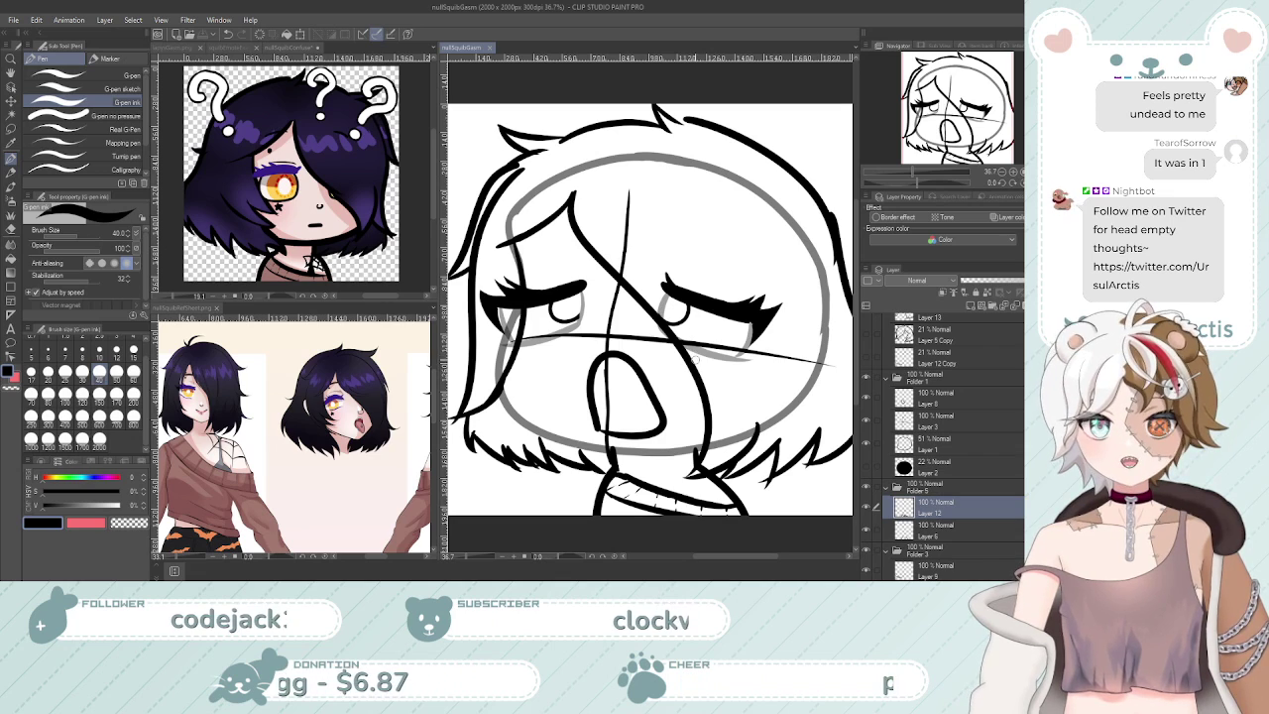
{"action": "scroll", "coordinate": [743, 351], "scroll_direction": "down", "scroll_amount": 2}
{"action": "scroll", "coordinate": [764, 359], "scroll_direction": "up", "scroll_amount": 2}
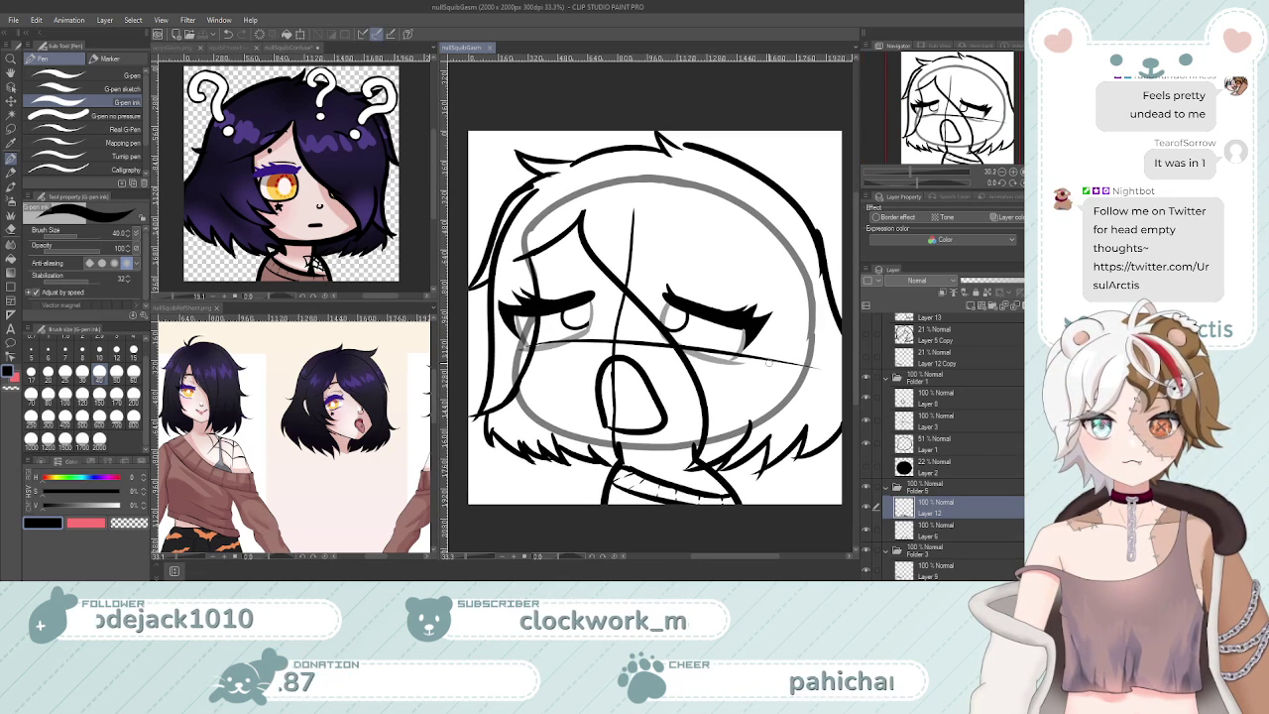
{"action": "scroll", "coordinate": [694, 369], "scroll_direction": "down", "scroll_amount": 2}
{"action": "scroll", "coordinate": [674, 371], "scroll_direction": "up", "scroll_amount": 2}
{"action": "scroll", "coordinate": [657, 373], "scroll_direction": "down", "scroll_amount": 1}
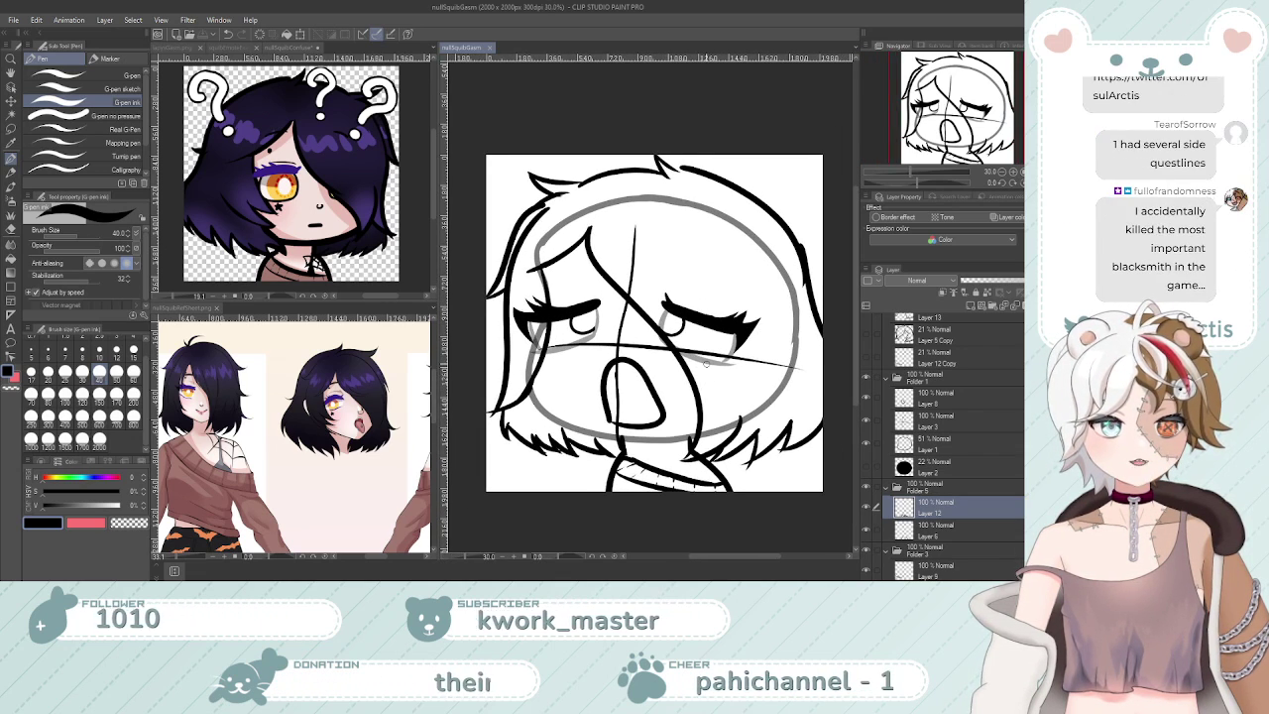
{"action": "scroll", "coordinate": [657, 372], "scroll_direction": "up", "scroll_amount": 2}
{"action": "scroll", "coordinate": [677, 360], "scroll_direction": "down", "scroll_amount": 1}
{"action": "scroll", "coordinate": [678, 359], "scroll_direction": "up", "scroll_amount": 2}
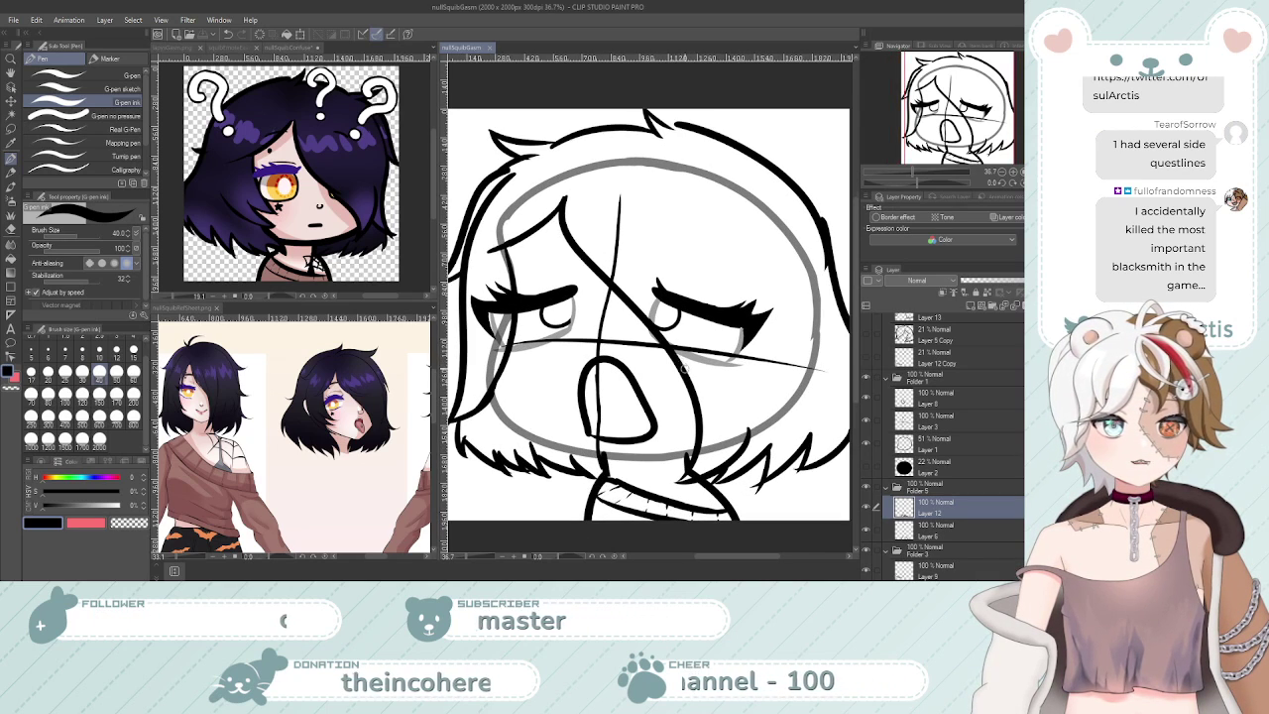
{"action": "scroll", "coordinate": [638, 368], "scroll_direction": "down", "scroll_amount": 2}
{"action": "scroll", "coordinate": [638, 367], "scroll_direction": "up", "scroll_amount": 2}
{"action": "scroll", "coordinate": [631, 376], "scroll_direction": "down", "scroll_amount": 2}
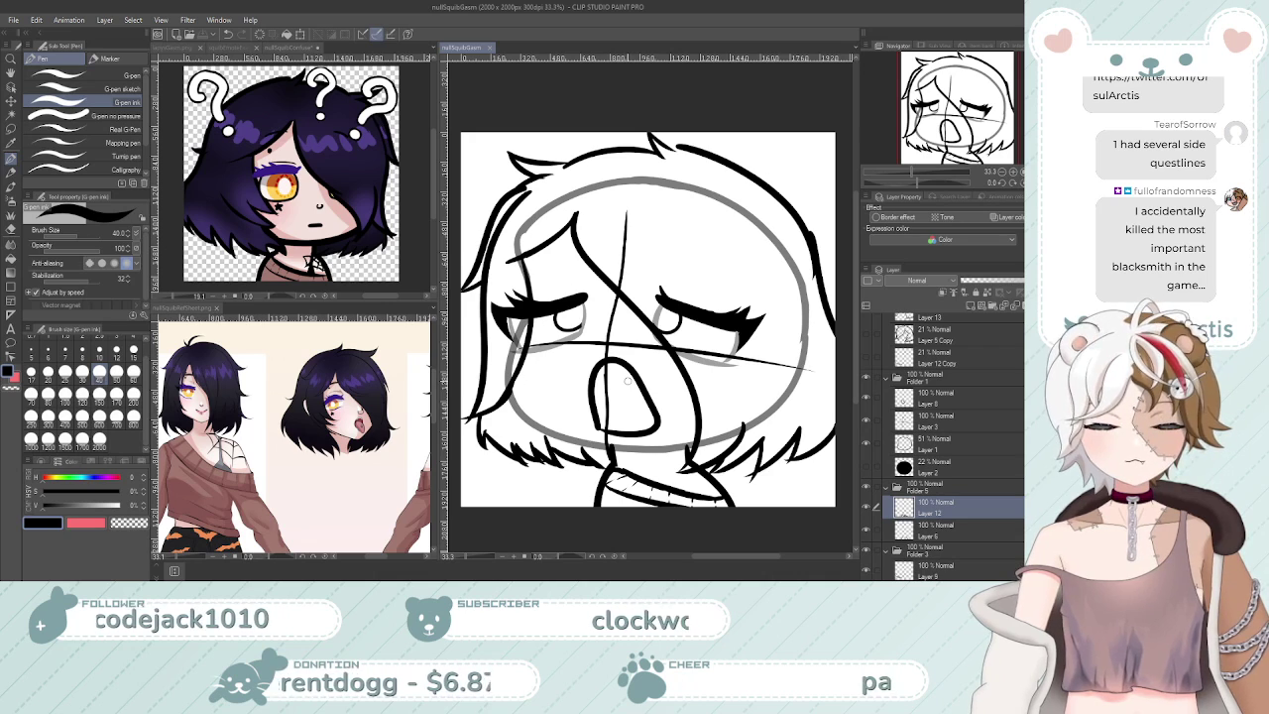
{"action": "scroll", "coordinate": [629, 383], "scroll_direction": "down", "scroll_amount": 1}
{"action": "scroll", "coordinate": [629, 386], "scroll_direction": "up", "scroll_amount": 1}
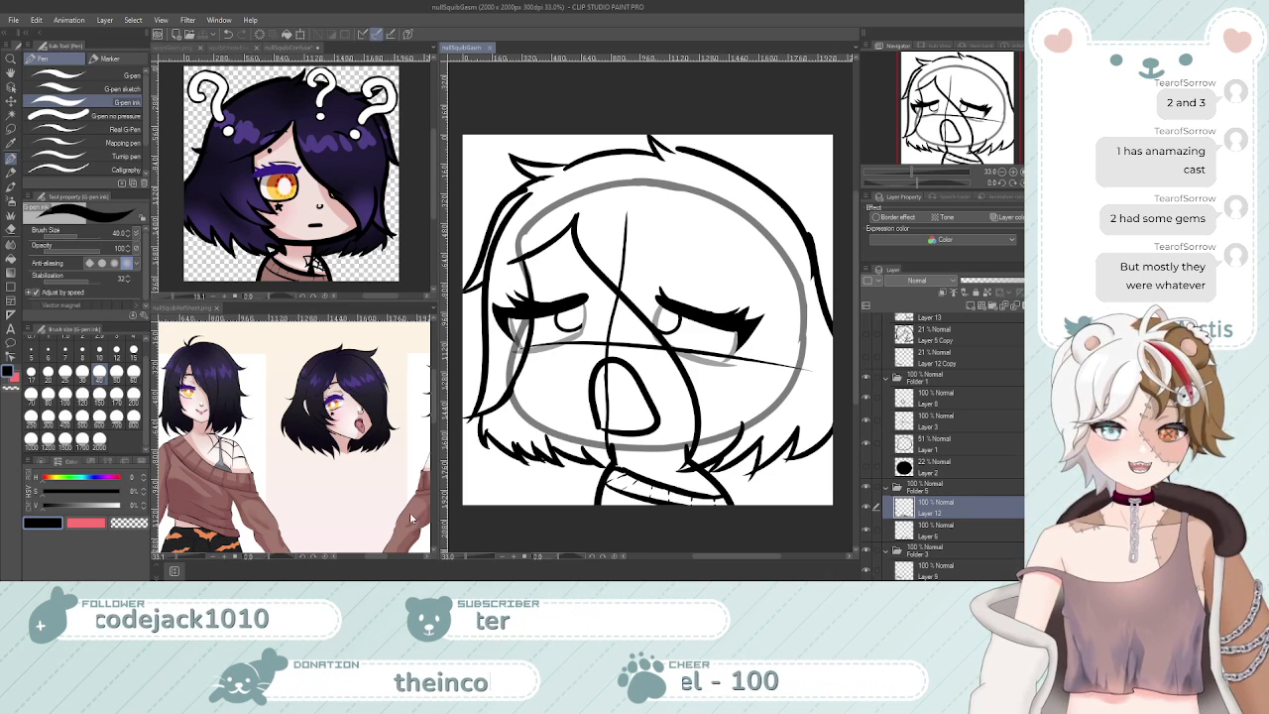
{"action": "key", "text": "ctrl+space"}
{"action": "left_click_drag", "start_coordinate": [598, 319], "coordinate": [644, 224]}
{"action": "left_click_drag", "start_coordinate": [619, 285], "coordinate": [595, 290]}
{"action": "left_click_drag", "start_coordinate": [654, 359], "coordinate": [639, 381]}
{"action": "key", "text": "p"}
{"action": "key", "text": "ctrl+space"}
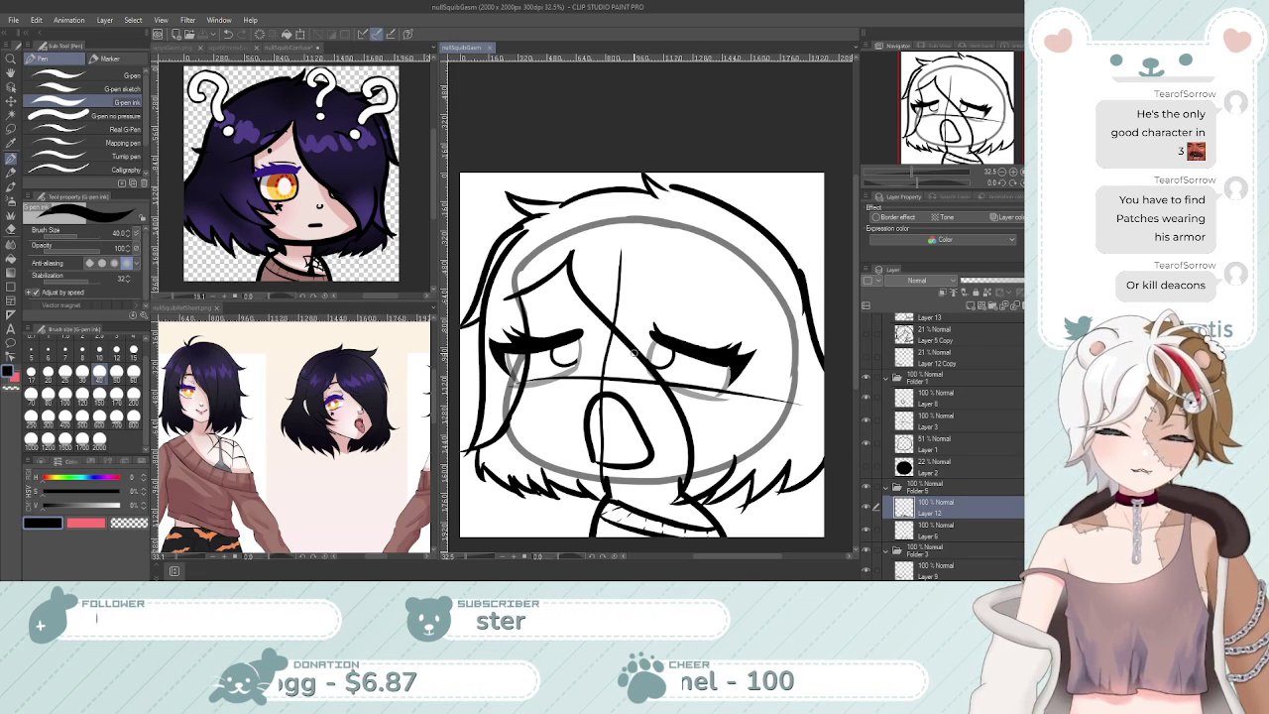
{"action": "key", "text": "ctrl+space"}
{"action": "left_click_drag", "start_coordinate": [651, 358], "coordinate": [706, 396]}
{"action": "scroll", "coordinate": [705, 397], "scroll_direction": "up", "scroll_amount": 2}
{"action": "scroll", "coordinate": [690, 395], "scroll_direction": "down", "scroll_amount": 1}
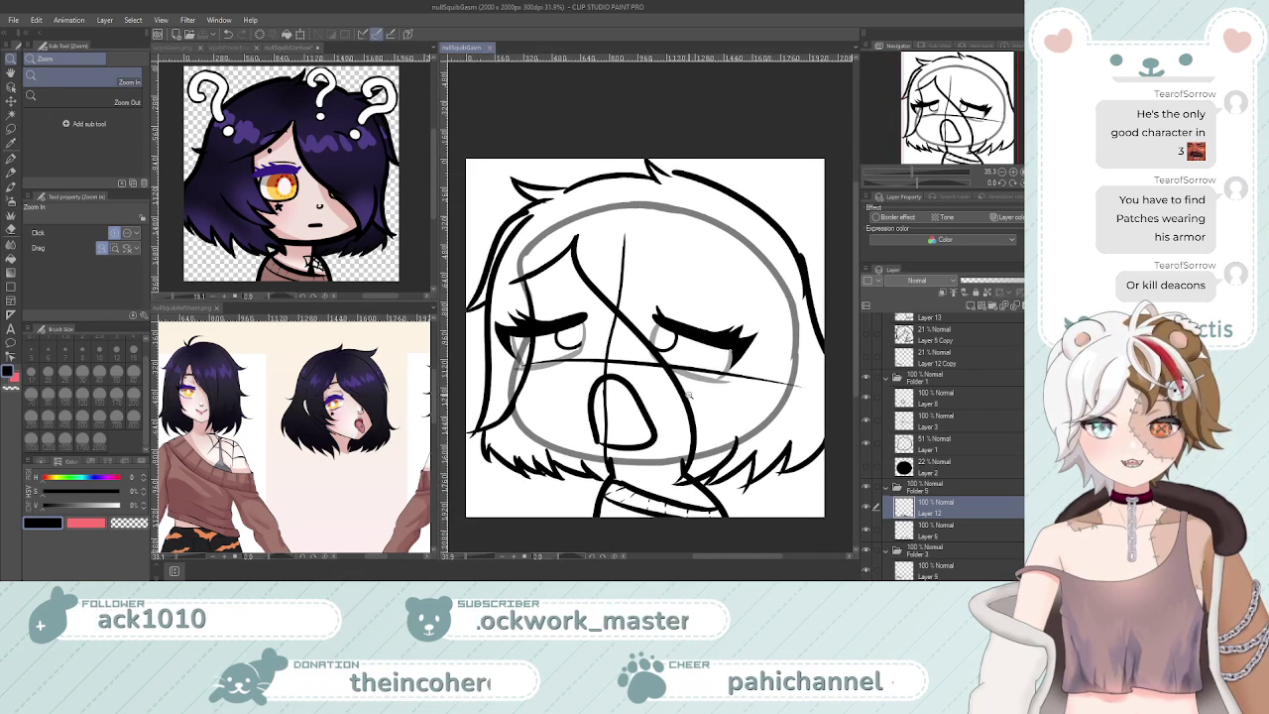
{"action": "key", "text": "p"}
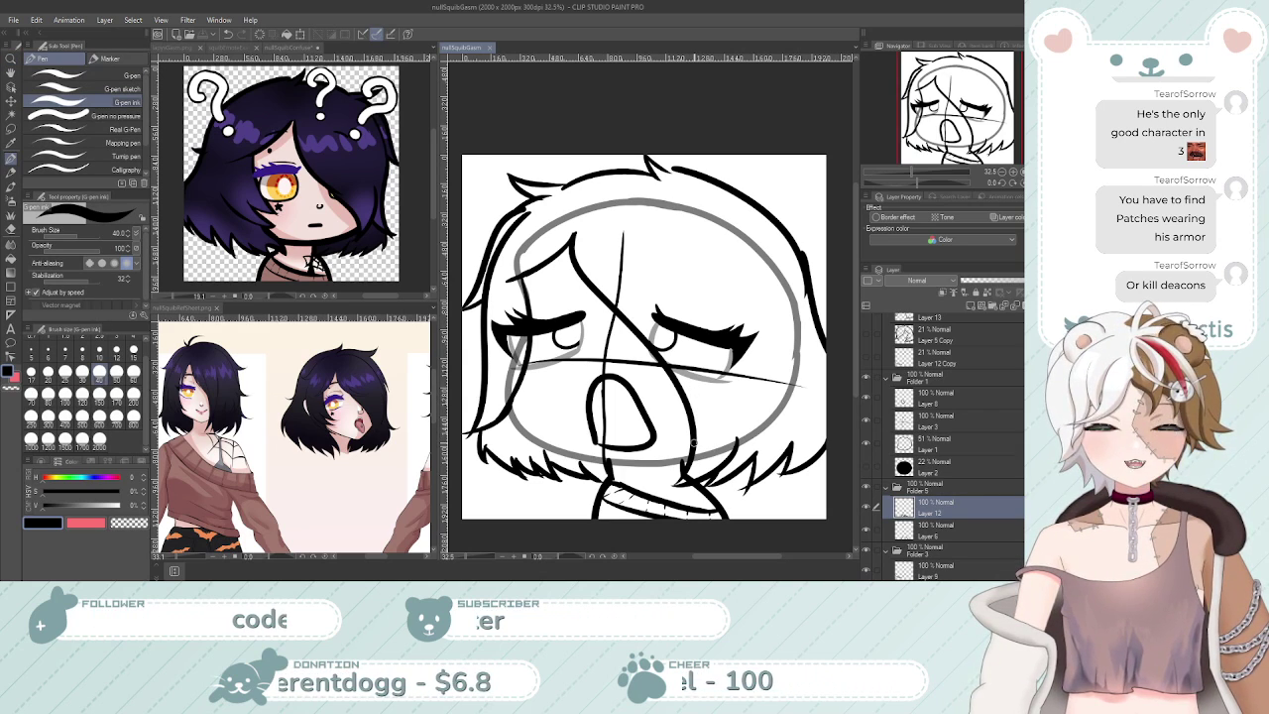
{"action": "scroll", "coordinate": [684, 436], "scroll_direction": "up", "scroll_amount": 2}
{"action": "scroll", "coordinate": [659, 410], "scroll_direction": "down", "scroll_amount": 1}
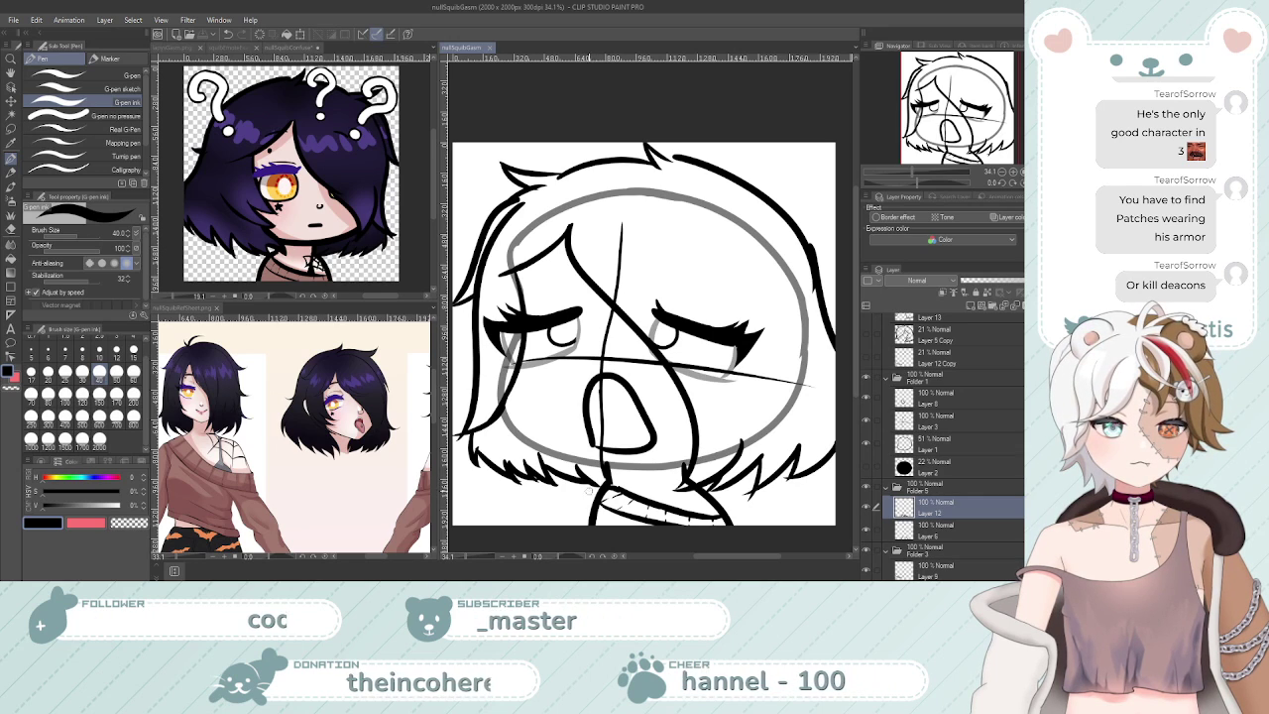
{"action": "scroll", "coordinate": [583, 498], "scroll_direction": "down", "scroll_amount": 3}
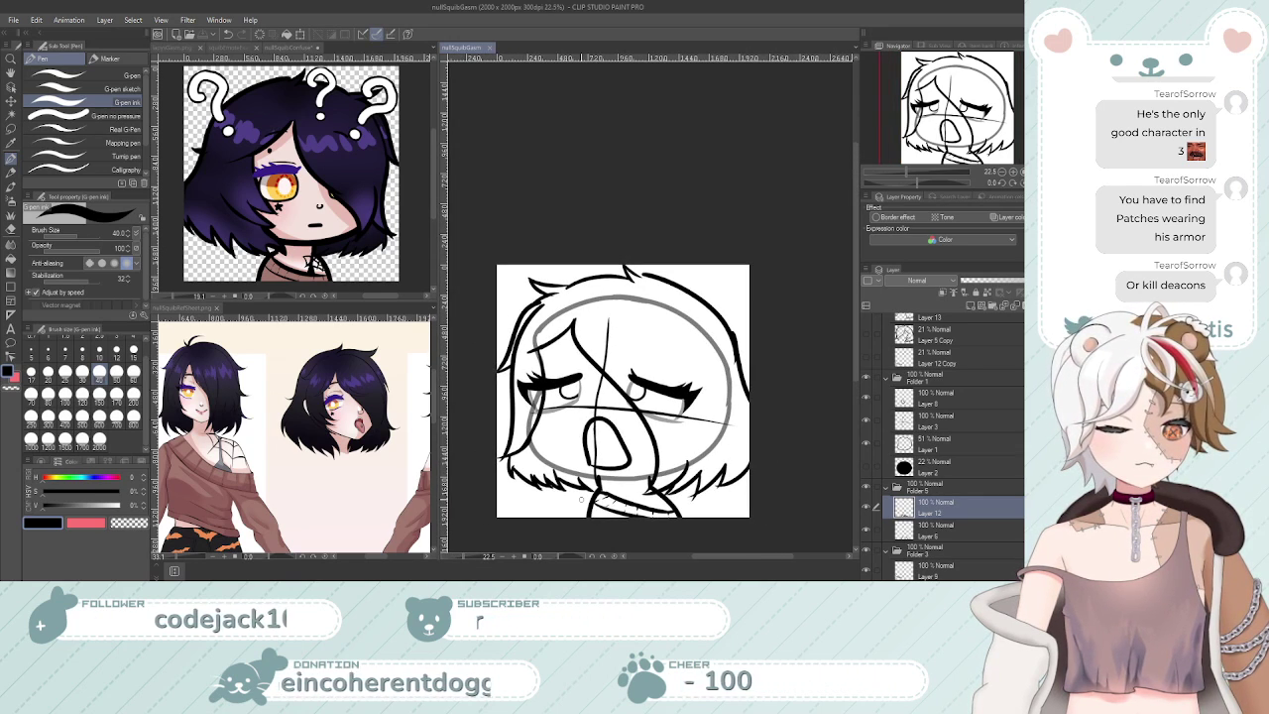
{"action": "scroll", "coordinate": [581, 498], "scroll_direction": "down", "scroll_amount": 2}
{"action": "scroll", "coordinate": [594, 476], "scroll_direction": "up", "scroll_amount": 3}
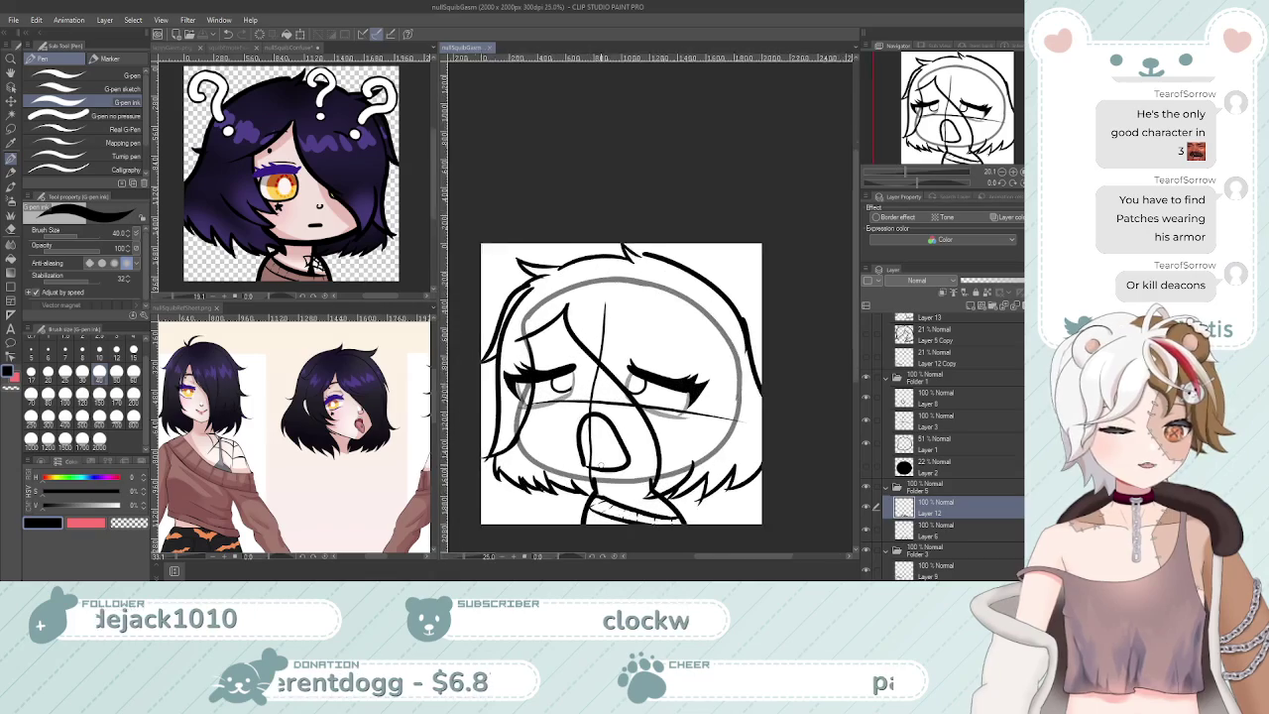
Add a new raster layer directly beneath Layer 12 in Folder 5
{"action": "scroll", "coordinate": [595, 465], "scroll_direction": "down", "scroll_amount": 2}
{"action": "scroll", "coordinate": [595, 465], "scroll_direction": "up", "scroll_amount": 4}
{"action": "scroll", "coordinate": [594, 465], "scroll_direction": "down", "scroll_amount": 4}
{"action": "scroll", "coordinate": [625, 436], "scroll_direction": "up", "scroll_amount": 5}
{"action": "scroll", "coordinate": [885, 486], "scroll_direction": "down", "scroll_amount": 1}
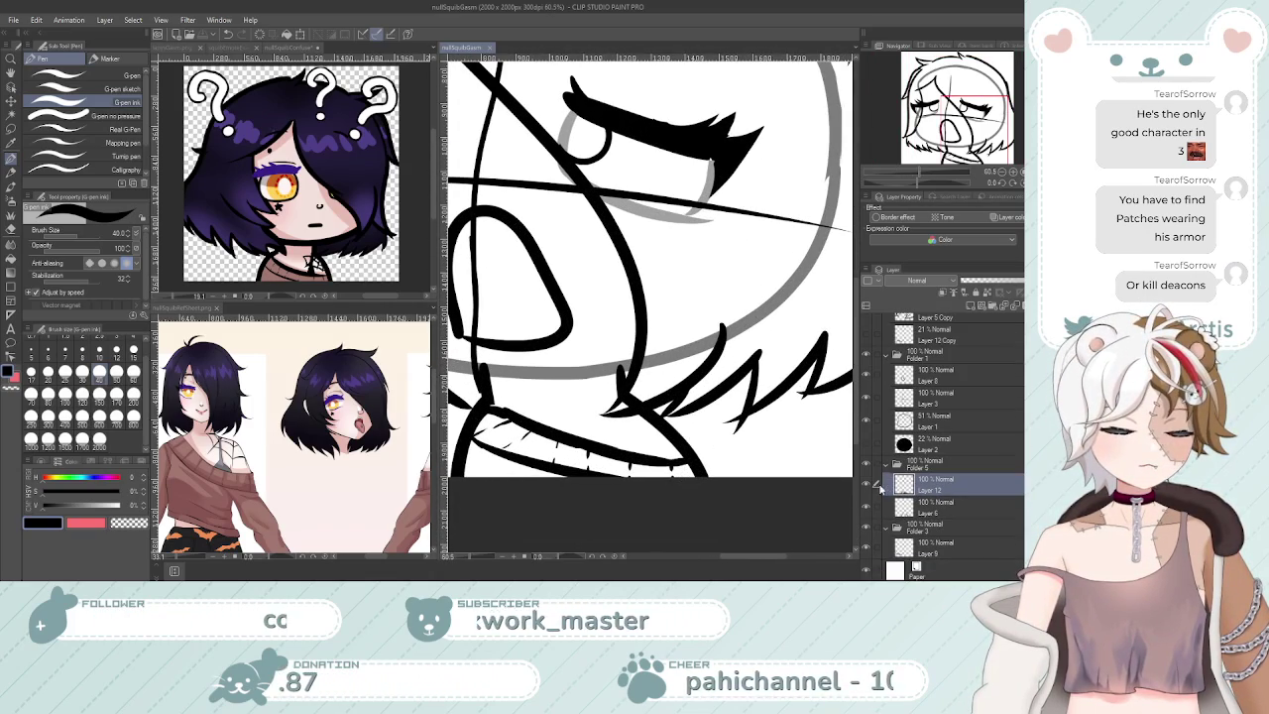
{"action": "left_click", "coordinate": [946, 503]}
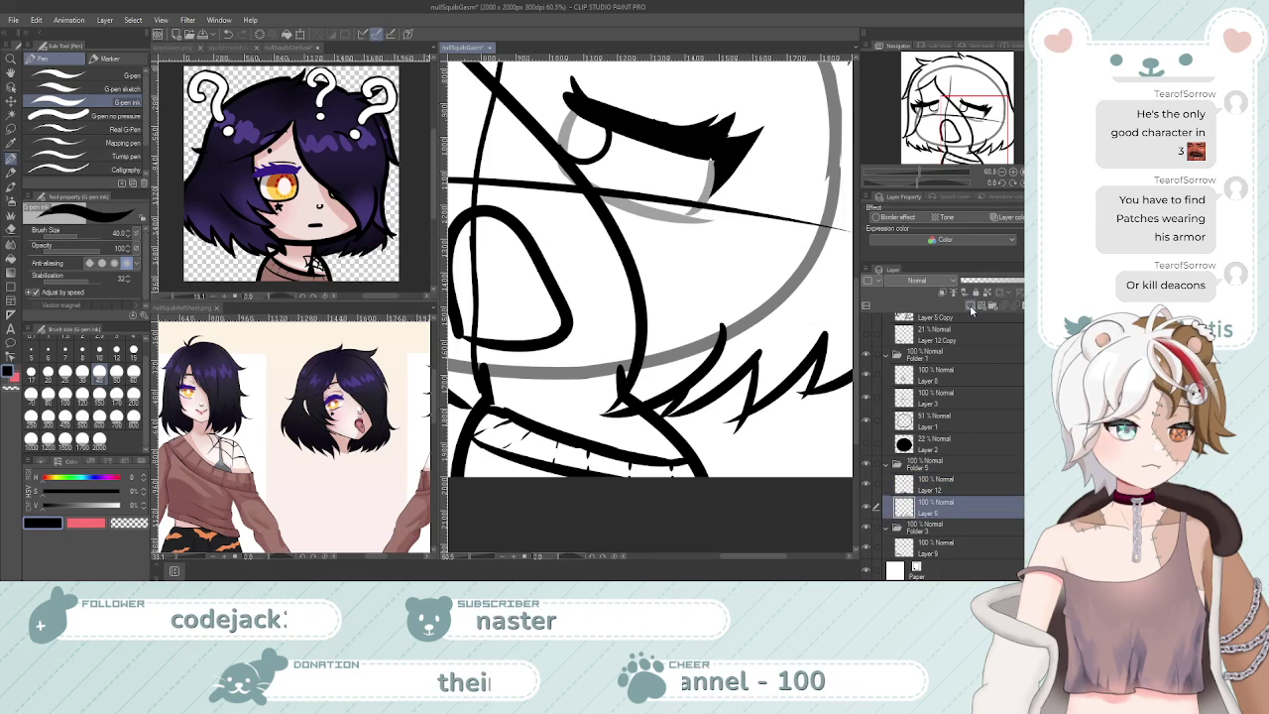
{"action": "left_click", "coordinate": [971, 310]}
{"action": "scroll", "coordinate": [692, 500], "scroll_direction": "down", "scroll_amount": 5}
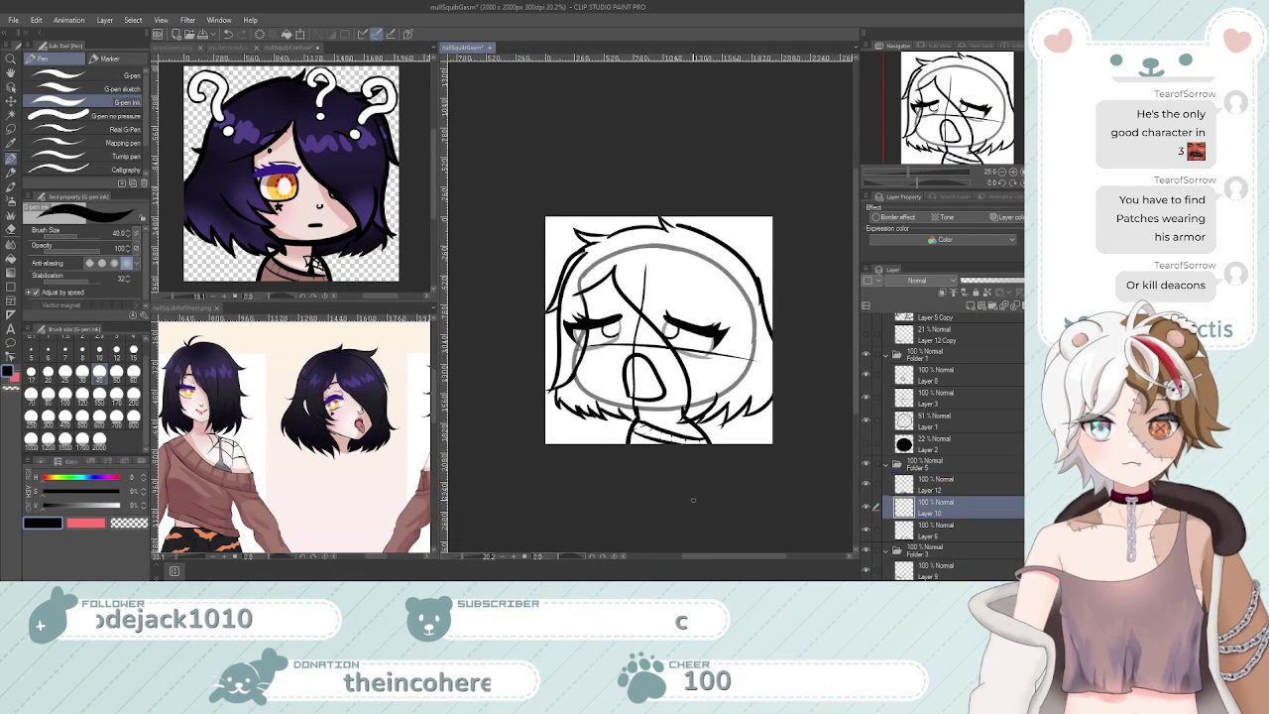
{"action": "scroll", "coordinate": [689, 496], "scroll_direction": "up", "scroll_amount": 5}
{"action": "scroll", "coordinate": [686, 489], "scroll_direction": "down", "scroll_amount": 4}
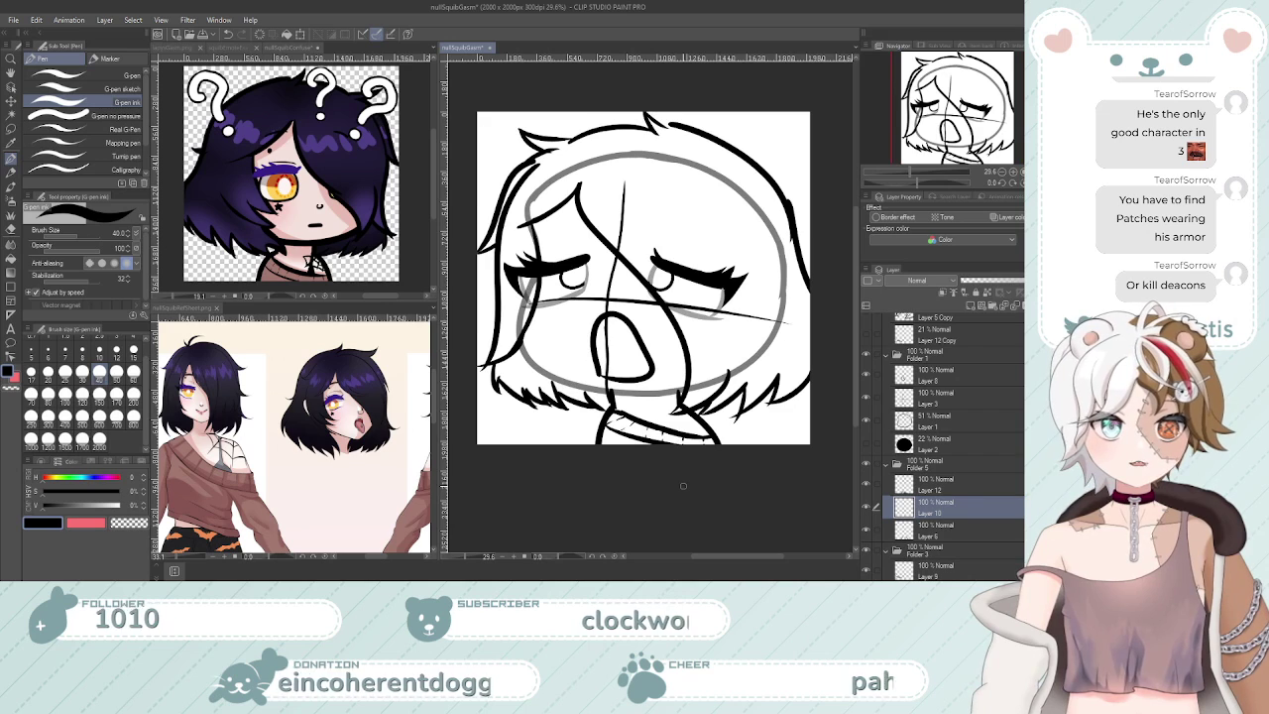
{"action": "scroll", "coordinate": [659, 426], "scroll_direction": "up", "scroll_amount": 2}
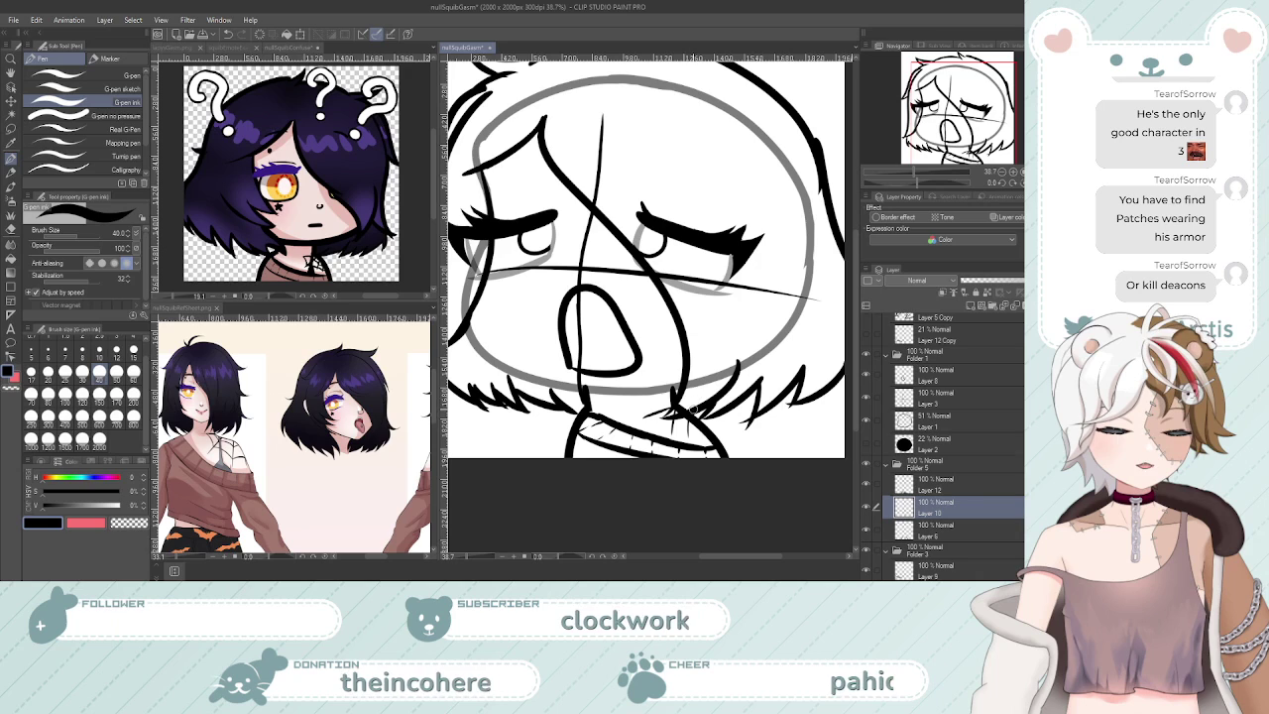
Try sketching small spiderweb strands where the neck meets the right shoulder
{"action": "mouse_move", "coordinate": [646, 415]}
{"action": "left_mouse_down"}
{"action": "mouse_move", "coordinate": [666, 436]}
{"action": "mouse_move", "coordinate": [686, 432]}
{"action": "left_mouse_up"}
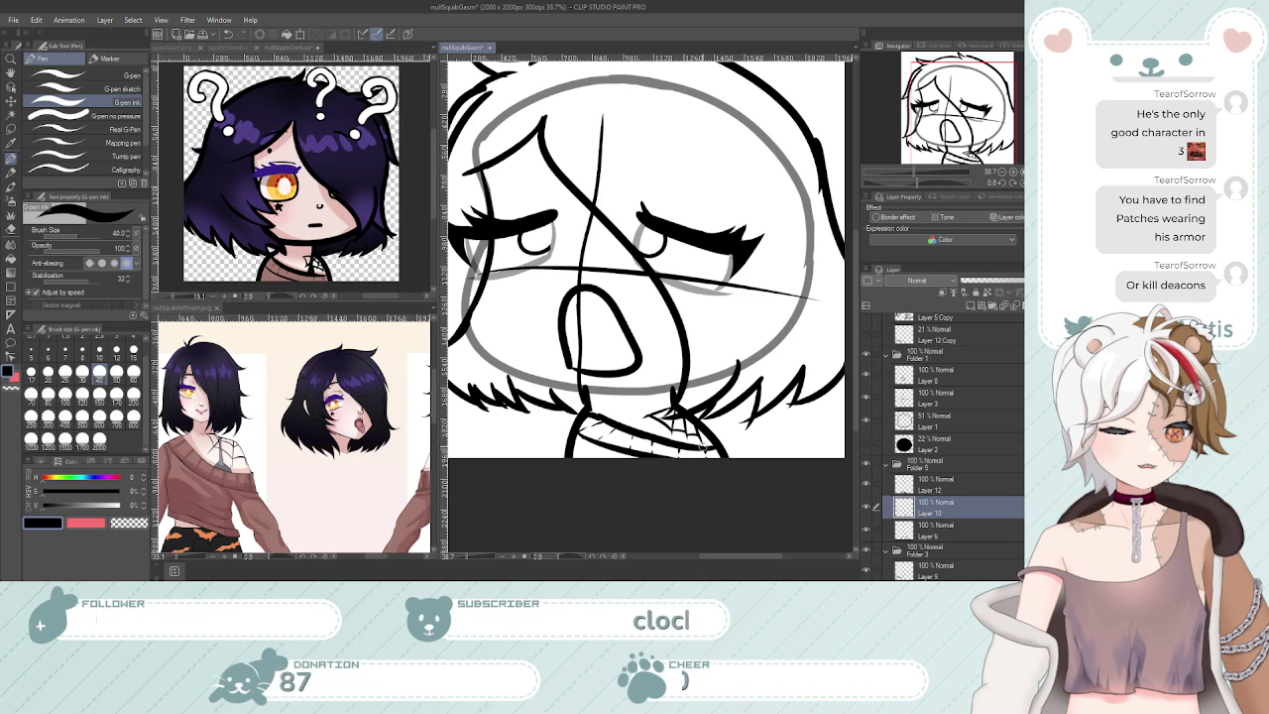
{"action": "key", "text": "ctrl+space"}
{"action": "mouse_move", "coordinate": [696, 443]}
{"action": "left_mouse_down"}
{"action": "mouse_move", "coordinate": [670, 456]}
{"action": "mouse_move", "coordinate": [743, 446]}
{"action": "left_mouse_up"}
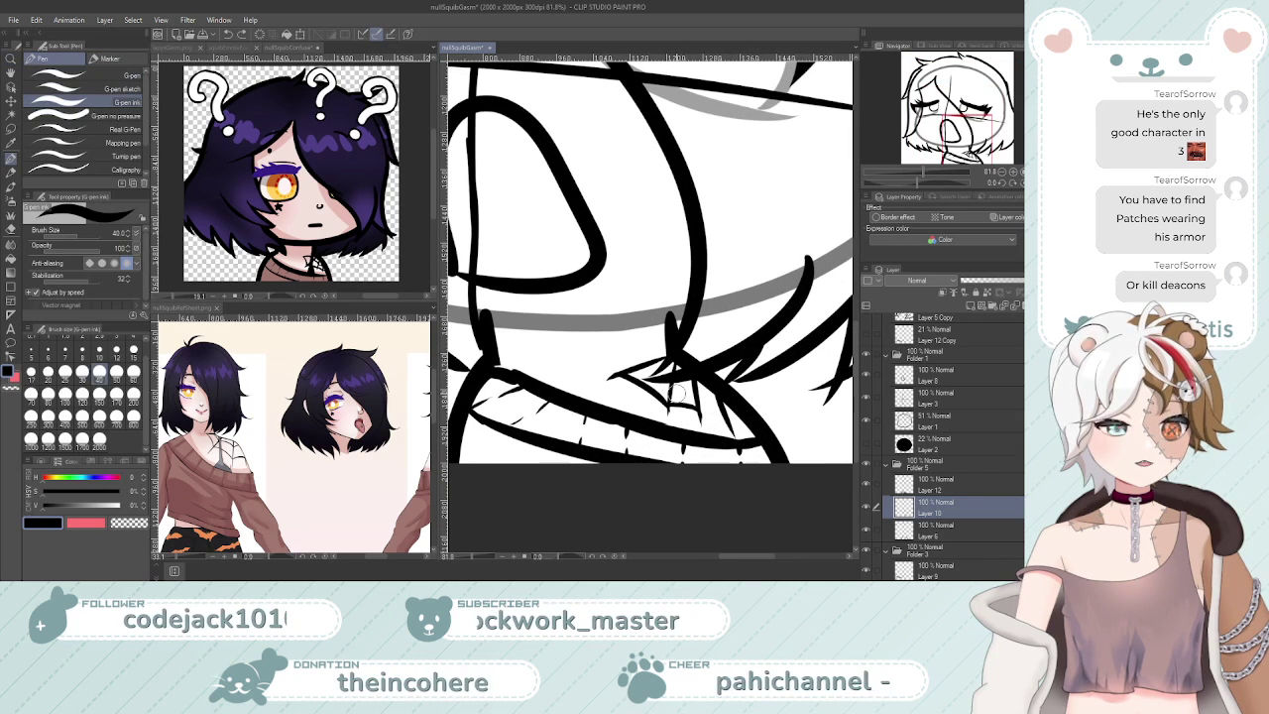
{"action": "key", "text": "ctrl+z"}
{"action": "key", "text": "ctrl+z"}
{"action": "key", "text": "ctrl+z"}
Draw a small spiderweb above the collar at the neck's right base, with strands spreading from the shoulder corner and joined by short cross threads
{"action": "left_click_drag", "start_coordinate": [602, 357], "coordinate": [692, 355]}
{"action": "key", "text": "ctrl+z"}
{"action": "mouse_move", "coordinate": [609, 368]}
{"action": "left_mouse_down"}
{"action": "mouse_move", "coordinate": [698, 370]}
{"action": "mouse_move", "coordinate": [660, 382]}
{"action": "mouse_move", "coordinate": [703, 364]}
{"action": "left_mouse_up"}
{"action": "key", "text": "ctrl+z"}
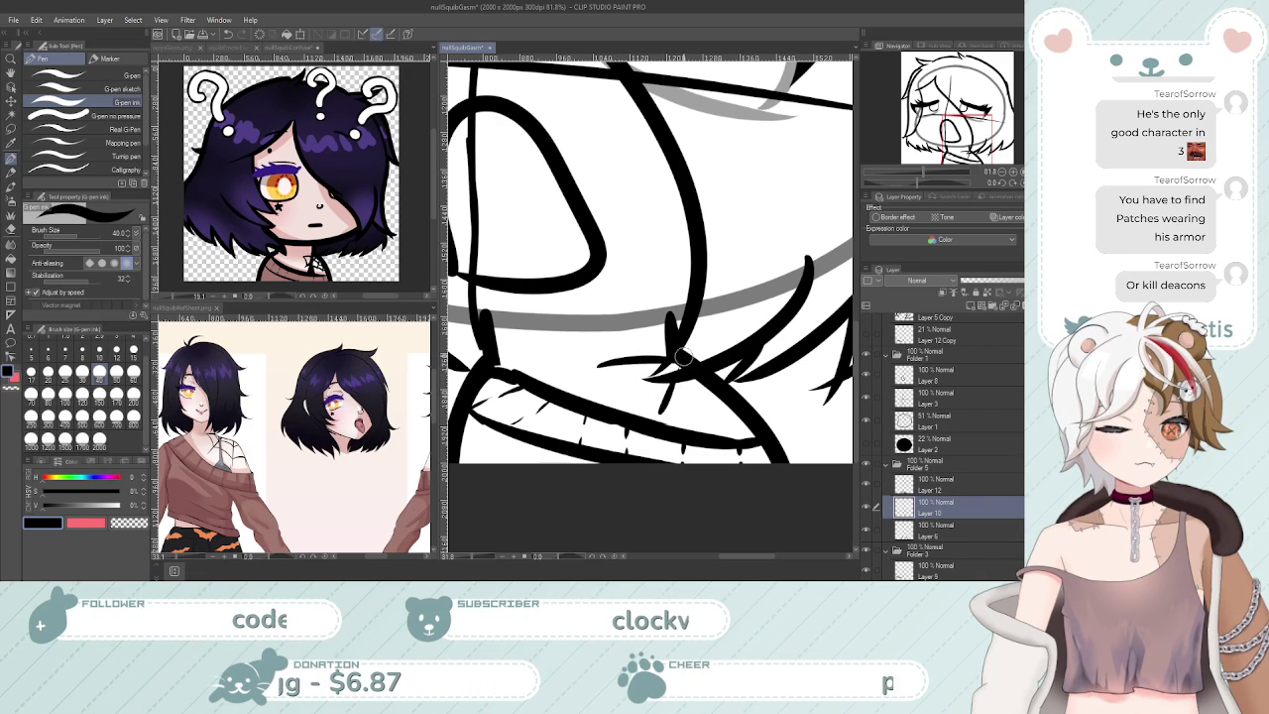
{"action": "left_click_drag", "start_coordinate": [667, 407], "coordinate": [684, 375]}
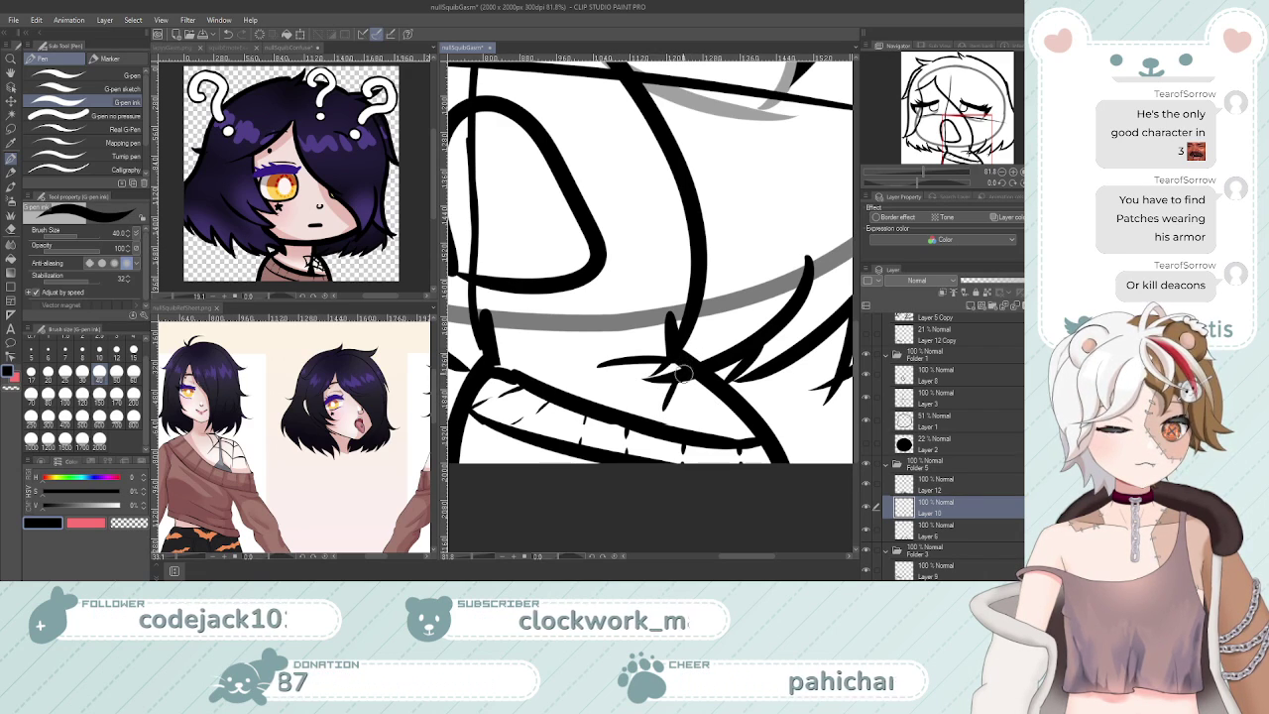
{"action": "mouse_move", "coordinate": [709, 420]}
{"action": "left_mouse_down"}
{"action": "mouse_move", "coordinate": [701, 375]}
{"action": "mouse_move", "coordinate": [738, 431]}
{"action": "left_mouse_up"}
{"action": "key", "text": "ctrl+z"}
{"action": "key", "text": "ctrl+z"}
{"action": "mouse_move", "coordinate": [597, 367]}
{"action": "left_mouse_down"}
{"action": "mouse_move", "coordinate": [664, 408]}
{"action": "mouse_move", "coordinate": [738, 431]}
{"action": "mouse_move", "coordinate": [668, 436]}
{"action": "left_mouse_up"}
Check the spiderweb against the whole sketch and save the drawing
{"action": "key", "text": "ctrl+space"}
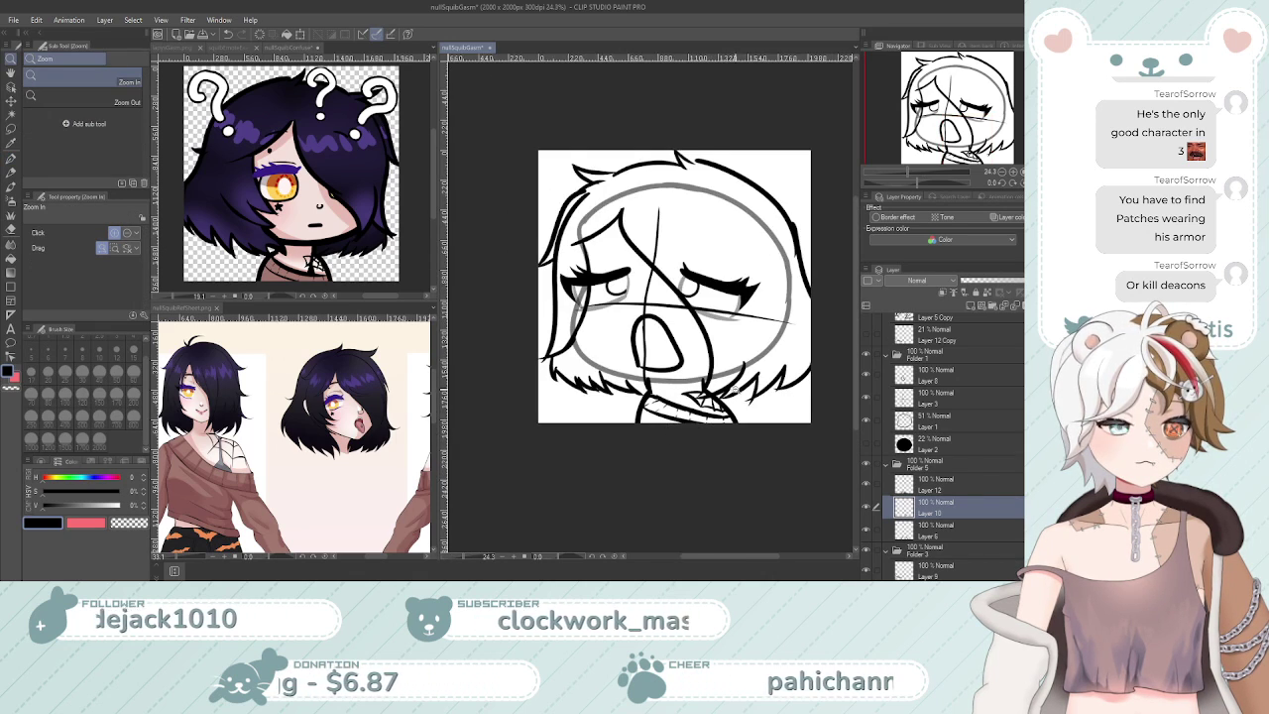
{"action": "left_click_drag", "start_coordinate": [736, 390], "coordinate": [775, 390]}
{"action": "mouse_move", "coordinate": [651, 432]}
{"action": "left_mouse_down"}
{"action": "mouse_move", "coordinate": [700, 444]}
{"action": "mouse_move", "coordinate": [672, 437]}
{"action": "mouse_move", "coordinate": [687, 404]}
{"action": "left_mouse_up"}
{"action": "key", "text": "ctrl+space"}
{"action": "left_click_drag", "start_coordinate": [646, 342], "coordinate": [660, 356]}
{"action": "key", "text": "ctrl+space"}
{"action": "key", "text": "p"}
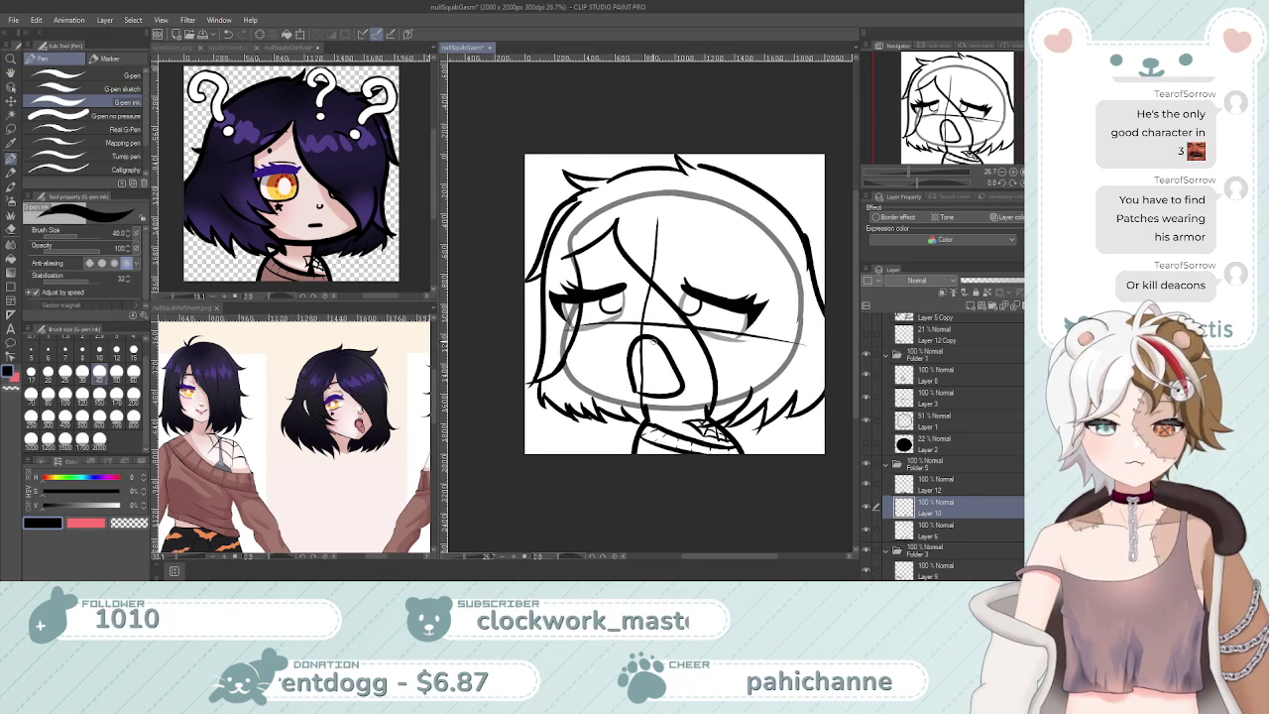
{"action": "key", "text": "ctrl+s"}
Scale the spiderweb down to about 91% at the neck's right base and apply the transformation
{"action": "scroll", "coordinate": [688, 286], "scroll_direction": "down", "scroll_amount": 1}
{"action": "scroll", "coordinate": [690, 295], "scroll_direction": "up", "scroll_amount": 2}
{"action": "scroll", "coordinate": [687, 294], "scroll_direction": "up", "scroll_amount": 2}
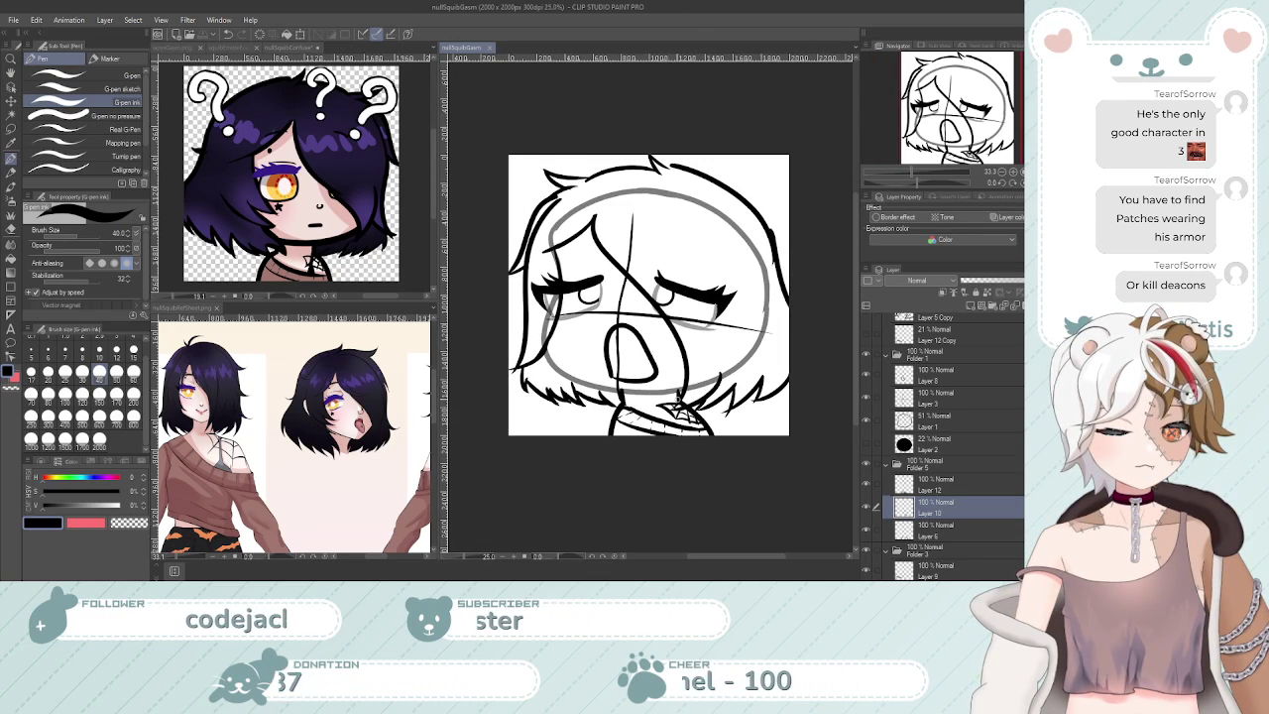
{"action": "scroll", "coordinate": [687, 294], "scroll_direction": "down", "scroll_amount": 4}
{"action": "scroll", "coordinate": [659, 297], "scroll_direction": "up", "scroll_amount": 3}
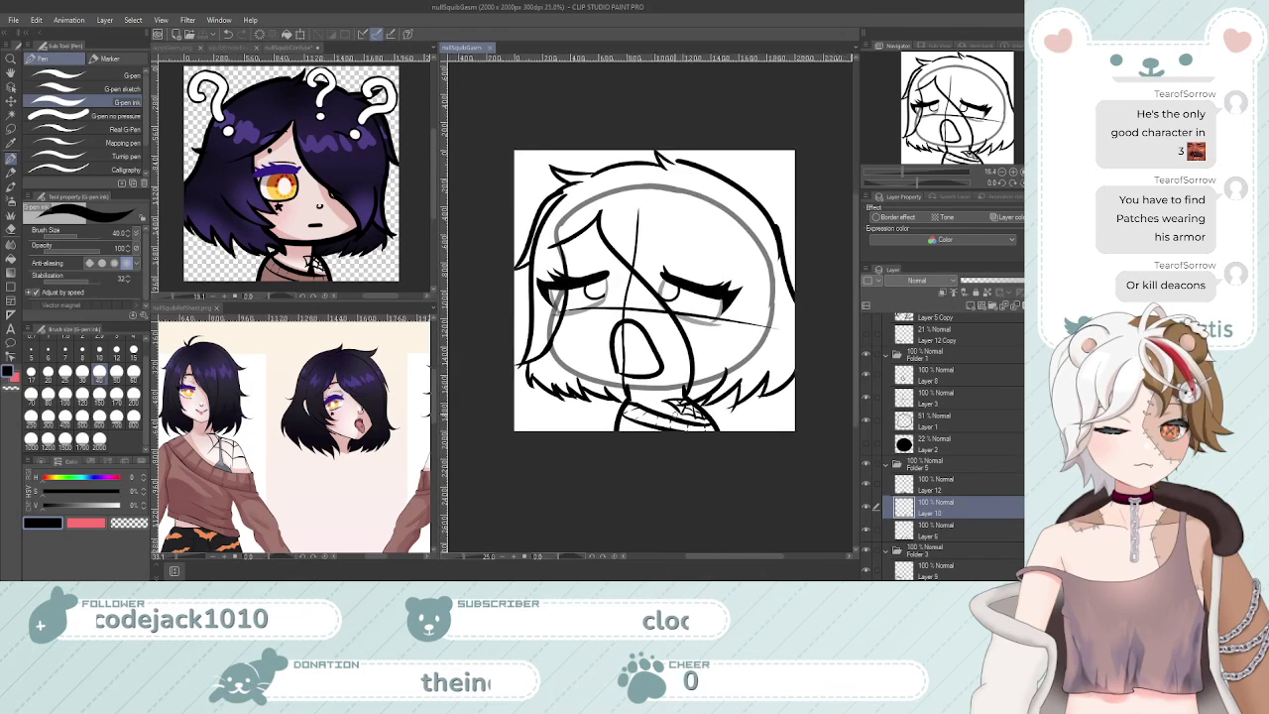
{"action": "left_click", "coordinate": [300, 34]}
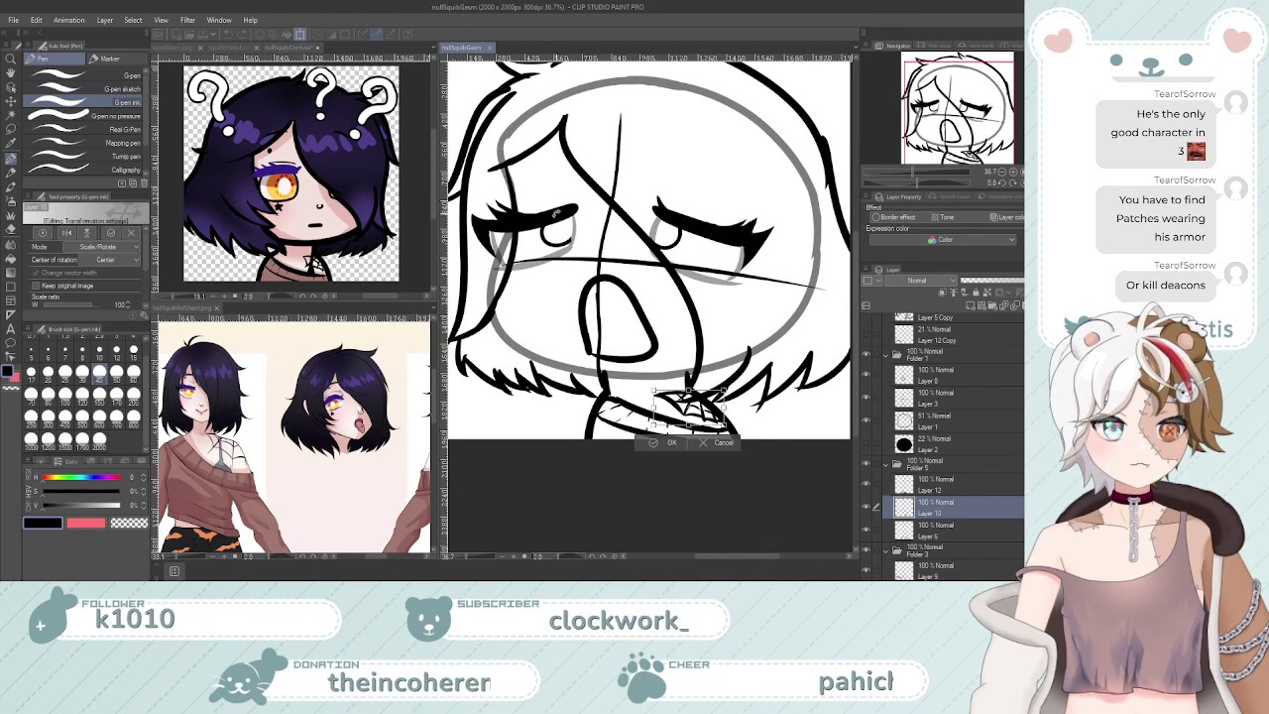
{"action": "scroll", "coordinate": [644, 431], "scroll_direction": "up", "scroll_amount": 3}
{"action": "left_click_drag", "start_coordinate": [634, 423], "coordinate": [645, 446]}
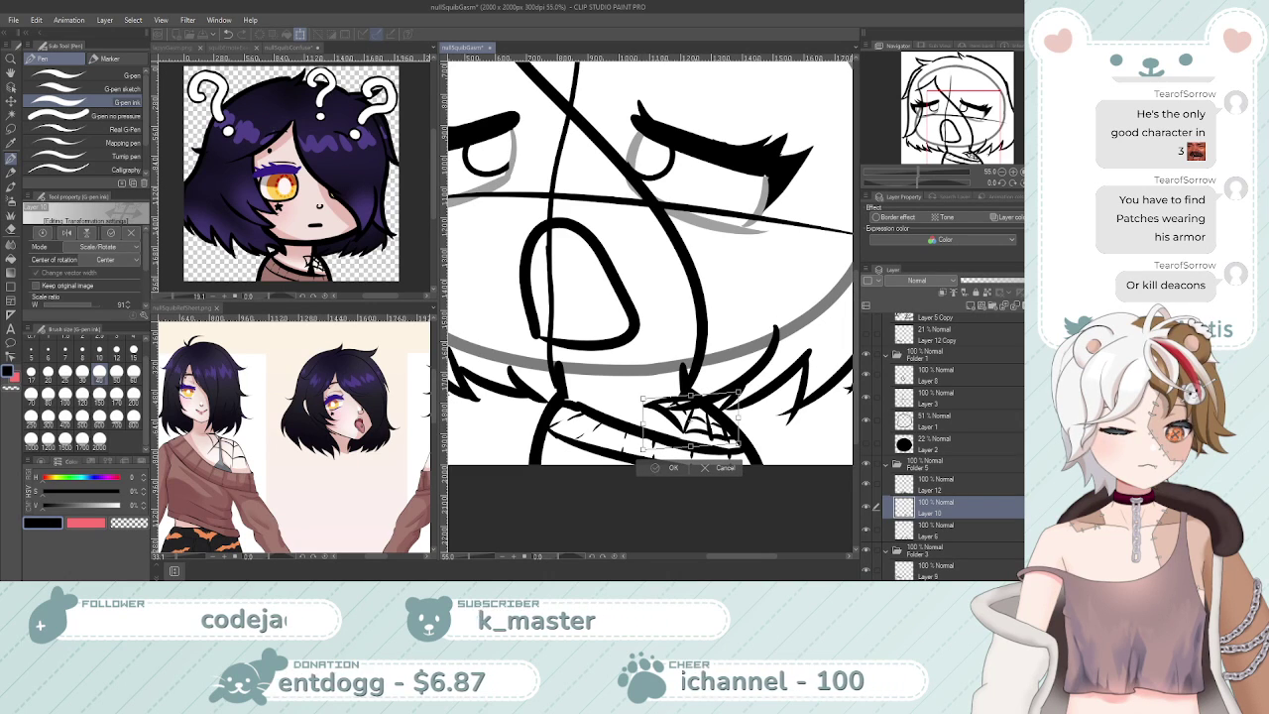
{"action": "left_click", "coordinate": [662, 467]}
Switch to the Hard eraser at size 70 to clean up the spiderweb's left tip, and save the drawing
{"action": "scroll", "coordinate": [678, 346], "scroll_direction": "down", "scroll_amount": 3}
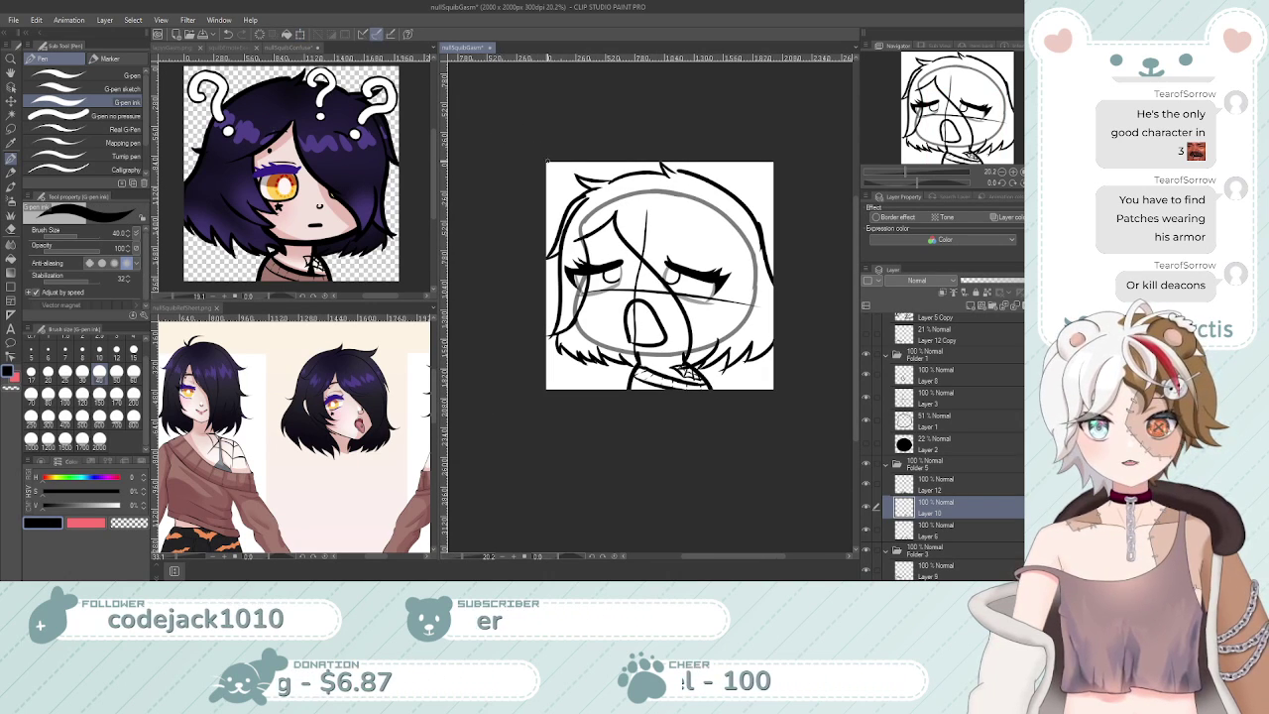
{"action": "scroll", "coordinate": [572, 165], "scroll_direction": "up", "scroll_amount": 2}
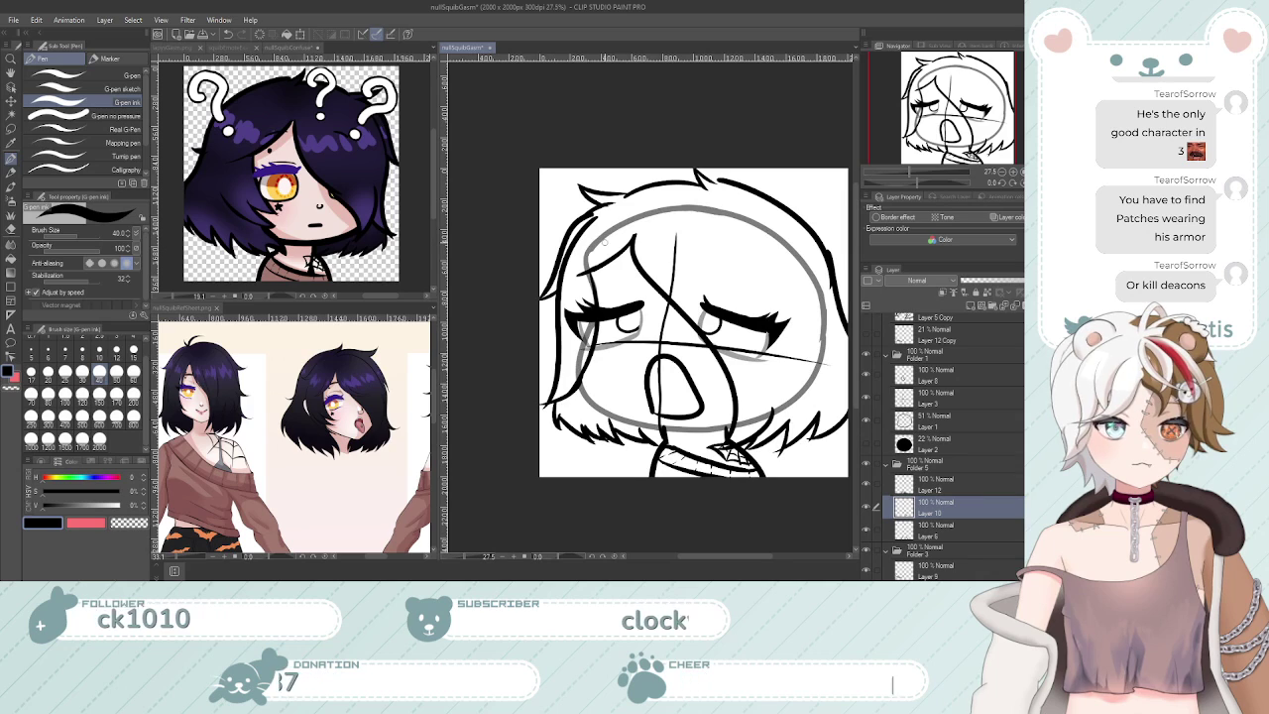
{"action": "scroll", "coordinate": [654, 297], "scroll_direction": "up", "scroll_amount": 2}
{"action": "scroll", "coordinate": [712, 366], "scroll_direction": "down", "scroll_amount": 3}
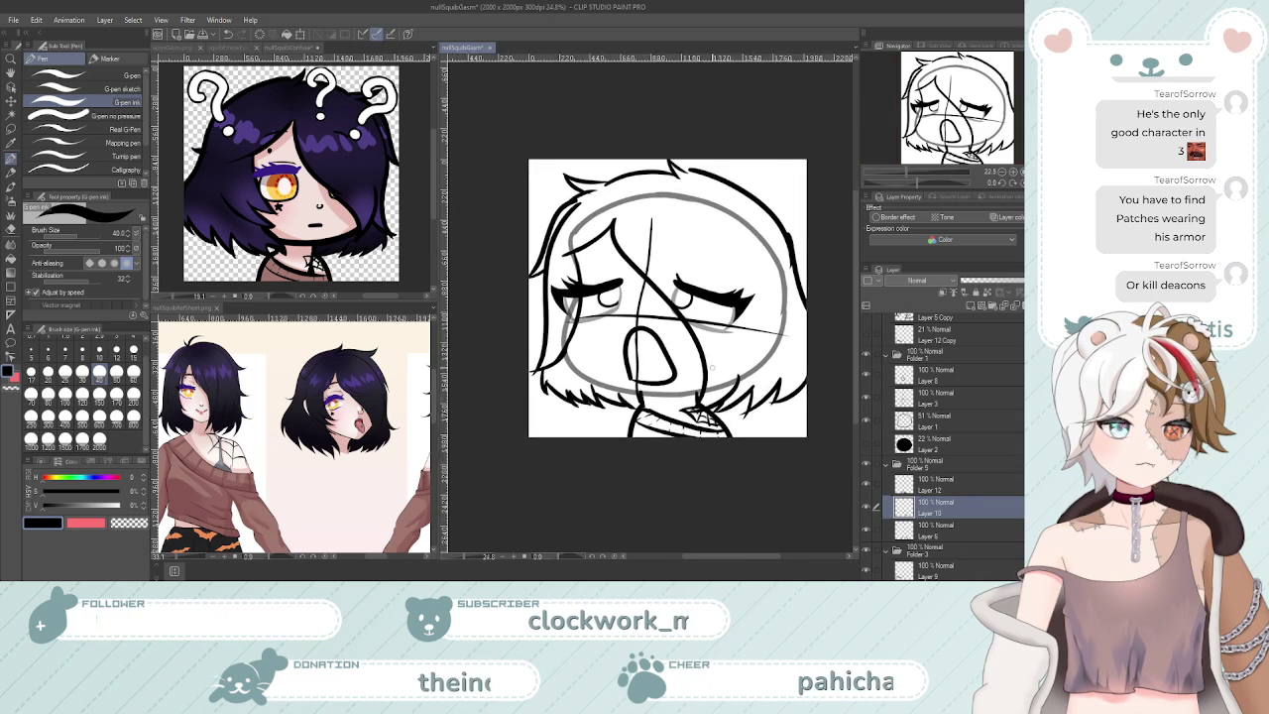
{"action": "scroll", "coordinate": [713, 367], "scroll_direction": "up", "scroll_amount": 8}
{"action": "key", "text": "e"}
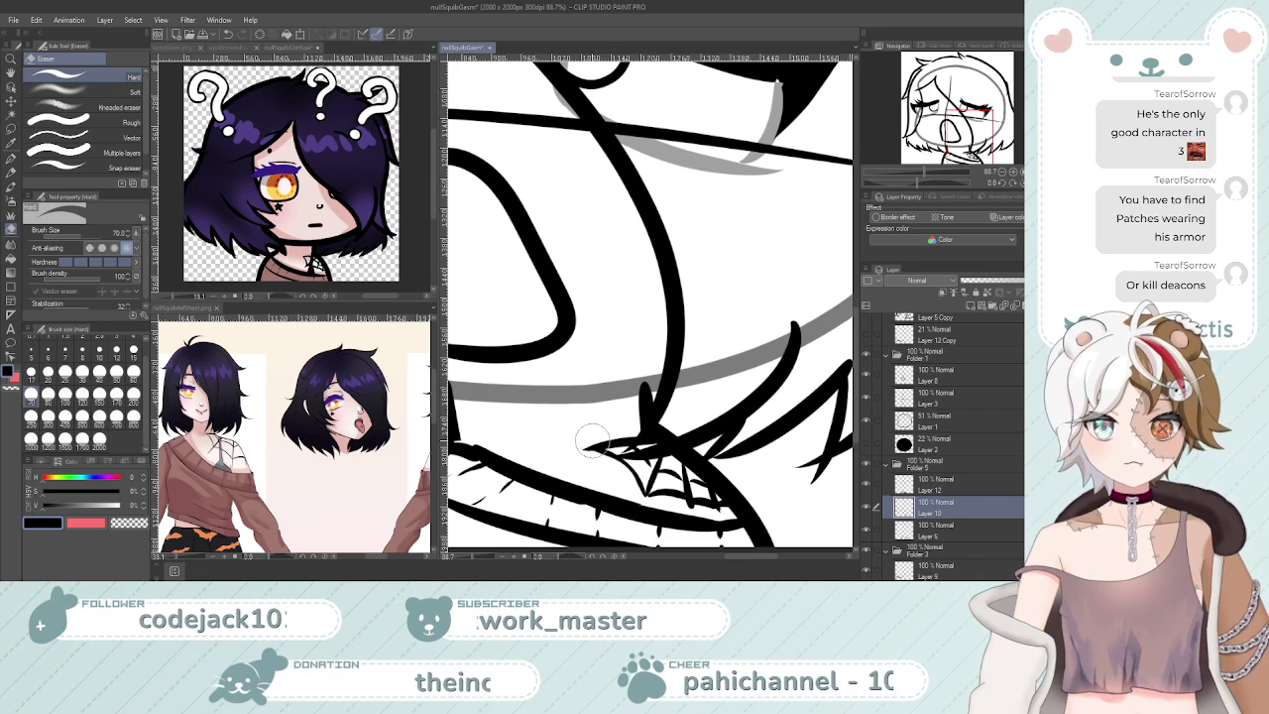
{"action": "scroll", "coordinate": [587, 246], "scroll_direction": "down", "scroll_amount": 5}
{"action": "scroll", "coordinate": [612, 358], "scroll_direction": "up", "scroll_amount": 2}
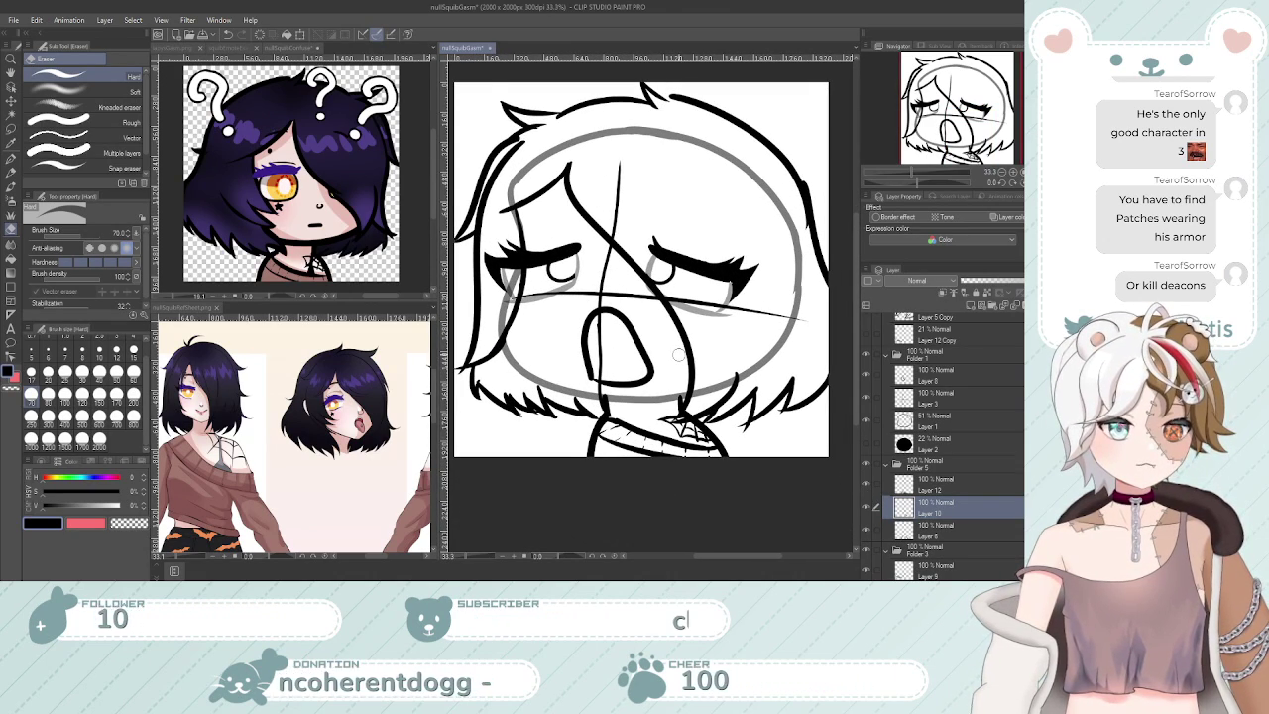
{"action": "scroll", "coordinate": [678, 355], "scroll_direction": "down", "scroll_amount": 2}
{"action": "scroll", "coordinate": [660, 265], "scroll_direction": "up", "scroll_amount": 2}
{"action": "key", "text": "ctrl+s"}
Examine how the resized spiderweb fits with the collar, neck and head across the whole sketch
{"action": "scroll", "coordinate": [580, 223], "scroll_direction": "down", "scroll_amount": 2}
{"action": "scroll", "coordinate": [569, 233], "scroll_direction": "up", "scroll_amount": 2}
{"action": "scroll", "coordinate": [570, 233], "scroll_direction": "down", "scroll_amount": 2}
{"action": "scroll", "coordinate": [567, 232], "scroll_direction": "up", "scroll_amount": 2}
{"action": "scroll", "coordinate": [565, 231], "scroll_direction": "down", "scroll_amount": 2}
{"action": "scroll", "coordinate": [565, 233], "scroll_direction": "up", "scroll_amount": 2}
{"action": "scroll", "coordinate": [565, 233], "scroll_direction": "down", "scroll_amount": 1}
{"action": "scroll", "coordinate": [565, 233], "scroll_direction": "down", "scroll_amount": 1}
{"action": "scroll", "coordinate": [563, 266], "scroll_direction": "up", "scroll_amount": 1}
{"action": "scroll", "coordinate": [563, 266], "scroll_direction": "down", "scroll_amount": 1}
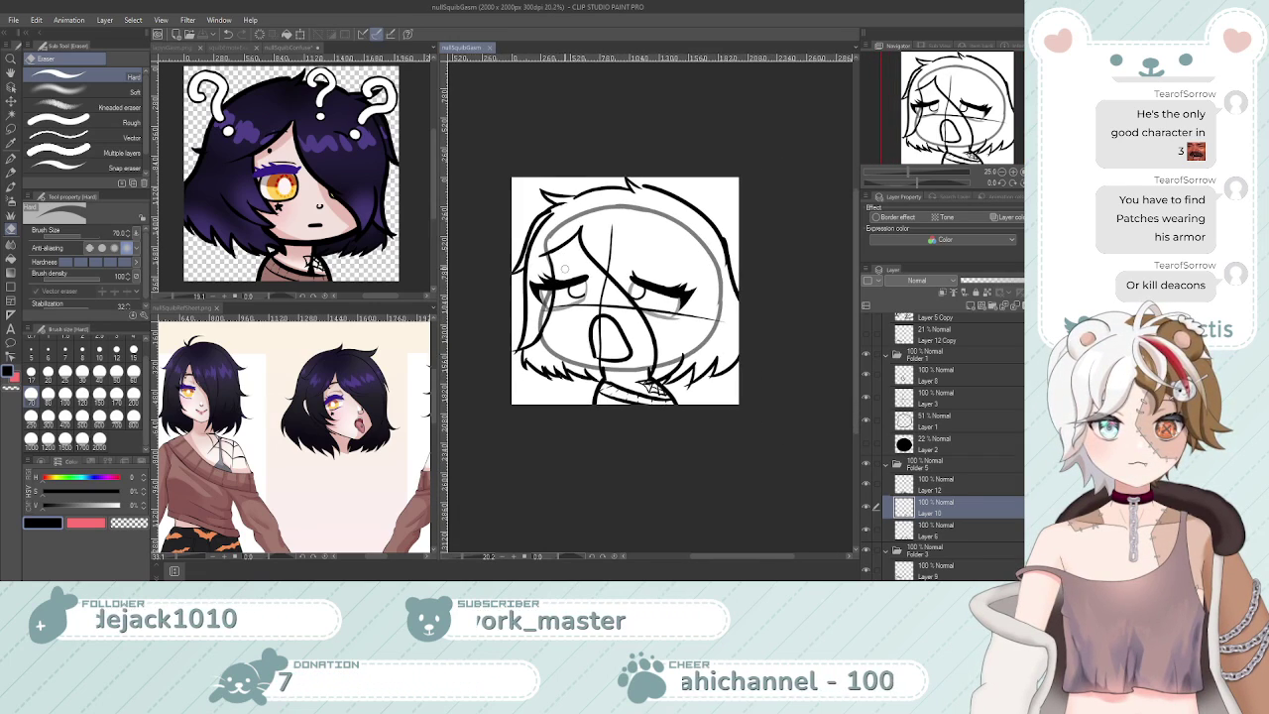
{"action": "scroll", "coordinate": [565, 265], "scroll_direction": "up", "scroll_amount": 1}
{"action": "scroll", "coordinate": [567, 208], "scroll_direction": "down", "scroll_amount": 1}
{"action": "scroll", "coordinate": [567, 208], "scroll_direction": "up", "scroll_amount": 1}
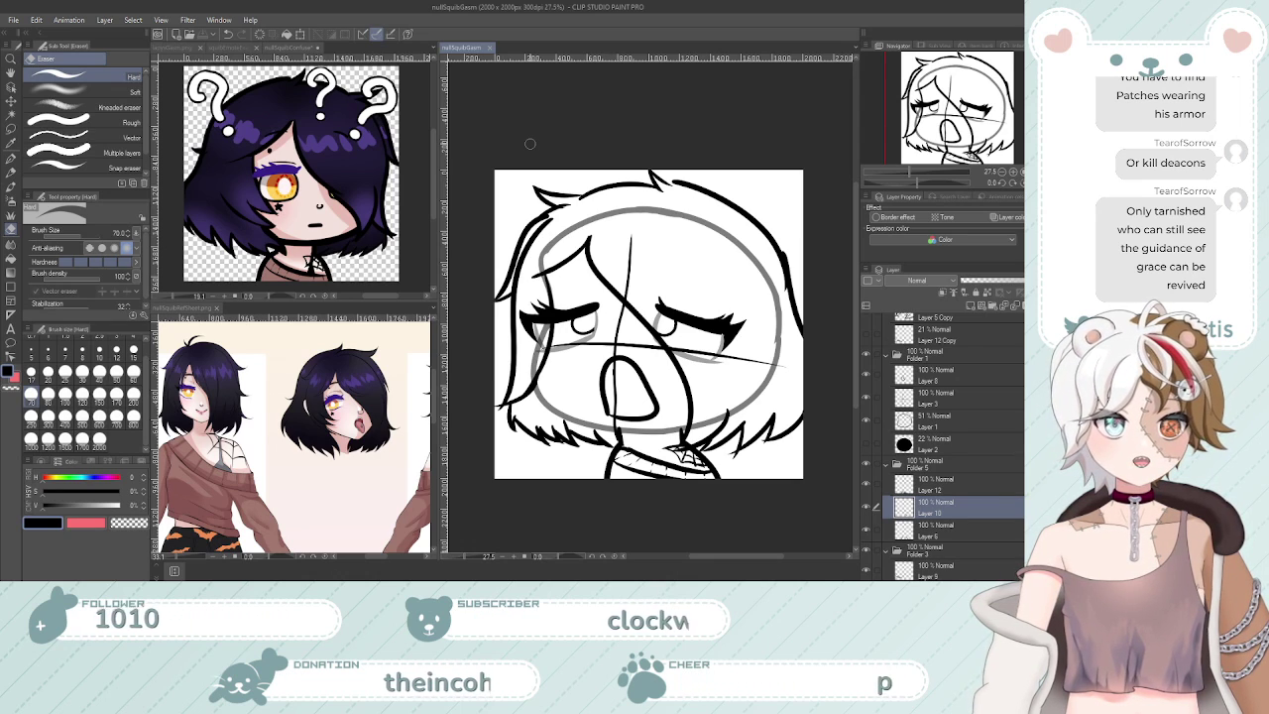
Review the whole gasping-face sketch, checking the proportions of the hair, face, neck and collar
{"action": "scroll", "coordinate": [581, 268], "scroll_direction": "down", "scroll_amount": 2}
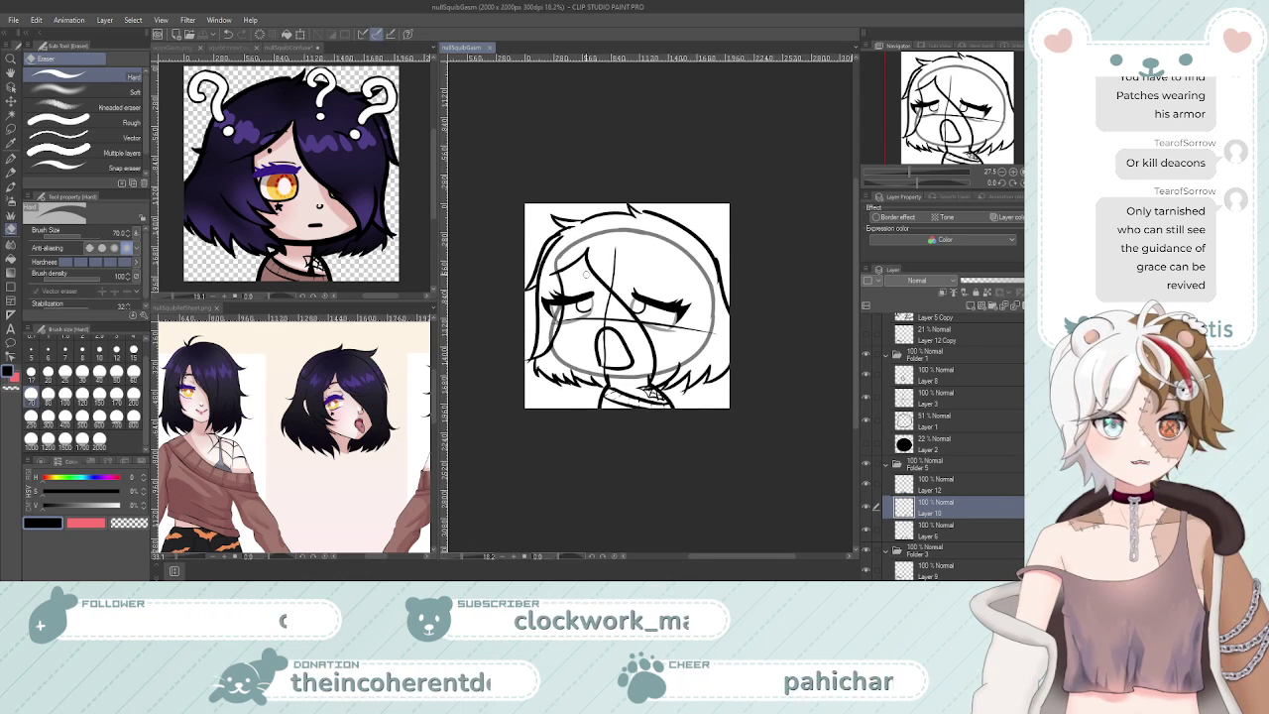
{"action": "scroll", "coordinate": [583, 278], "scroll_direction": "up", "scroll_amount": 2}
{"action": "scroll", "coordinate": [581, 276], "scroll_direction": "up", "scroll_amount": 2}
{"action": "scroll", "coordinate": [587, 313], "scroll_direction": "down", "scroll_amount": 3}
{"action": "scroll", "coordinate": [592, 317], "scroll_direction": "down", "scroll_amount": 3}
{"action": "scroll", "coordinate": [592, 319], "scroll_direction": "up", "scroll_amount": 4}
{"action": "scroll", "coordinate": [595, 322], "scroll_direction": "down", "scroll_amount": 4}
{"action": "scroll", "coordinate": [597, 326], "scroll_direction": "up", "scroll_amount": 4}
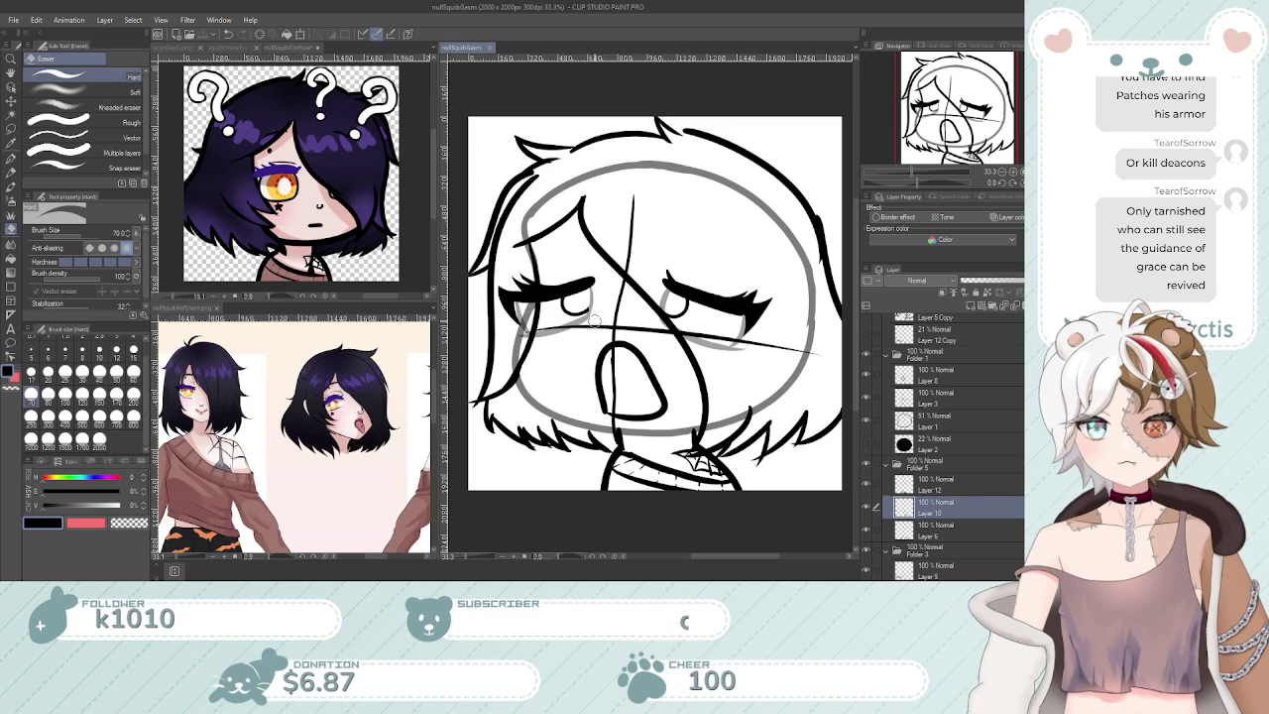
{"action": "scroll", "coordinate": [578, 305], "scroll_direction": "down", "scroll_amount": 1}
{"action": "scroll", "coordinate": [577, 304], "scroll_direction": "up", "scroll_amount": 1}
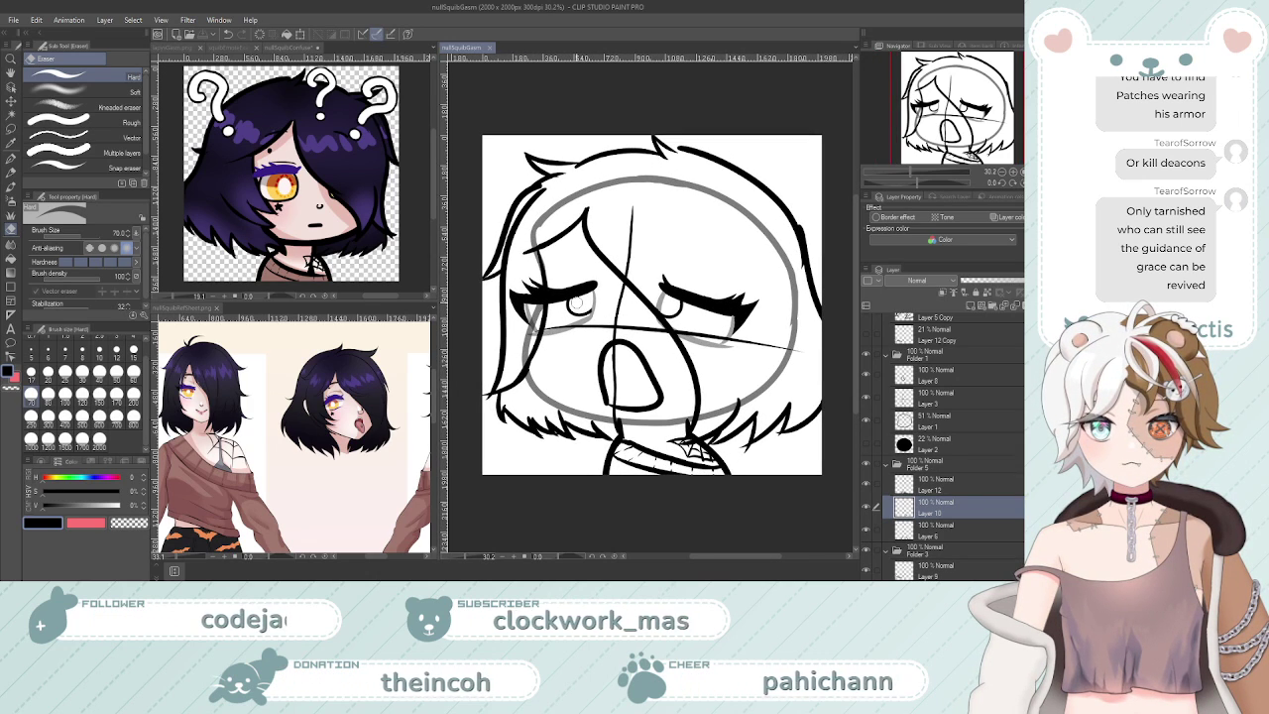
{"action": "scroll", "coordinate": [579, 304], "scroll_direction": "down", "scroll_amount": 1}
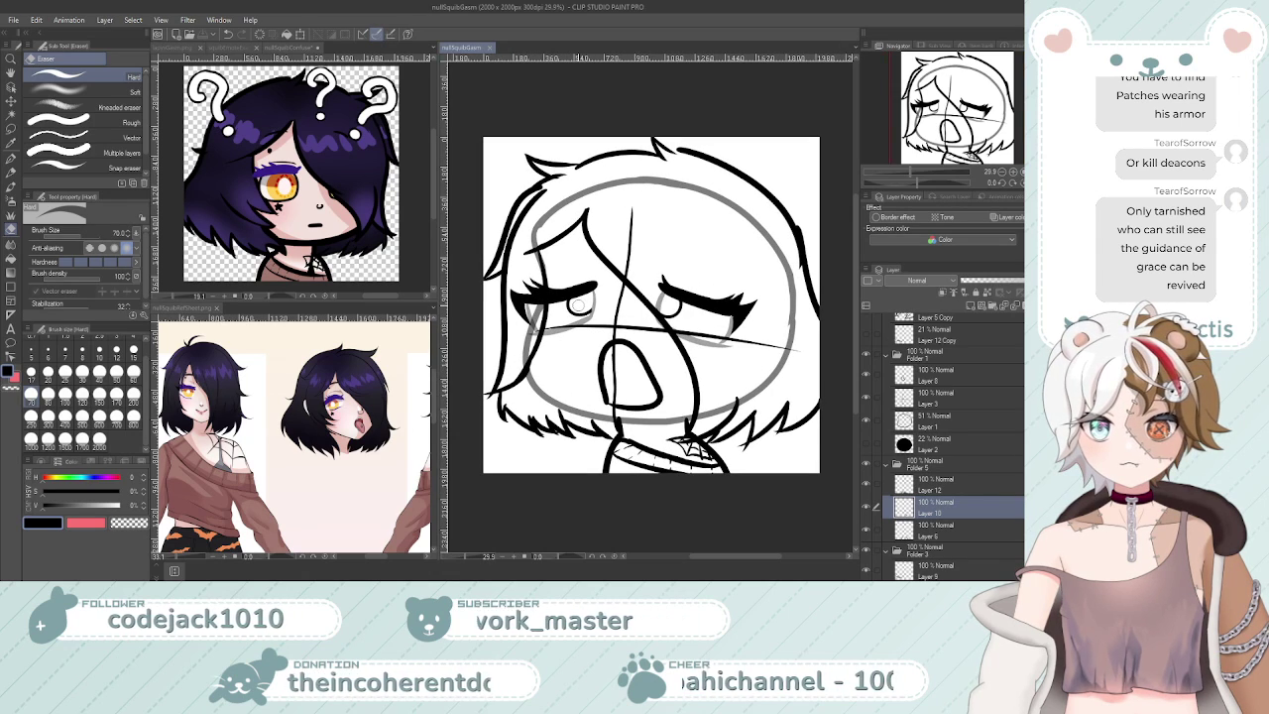
{"action": "scroll", "coordinate": [585, 297], "scroll_direction": "up", "scroll_amount": 3}
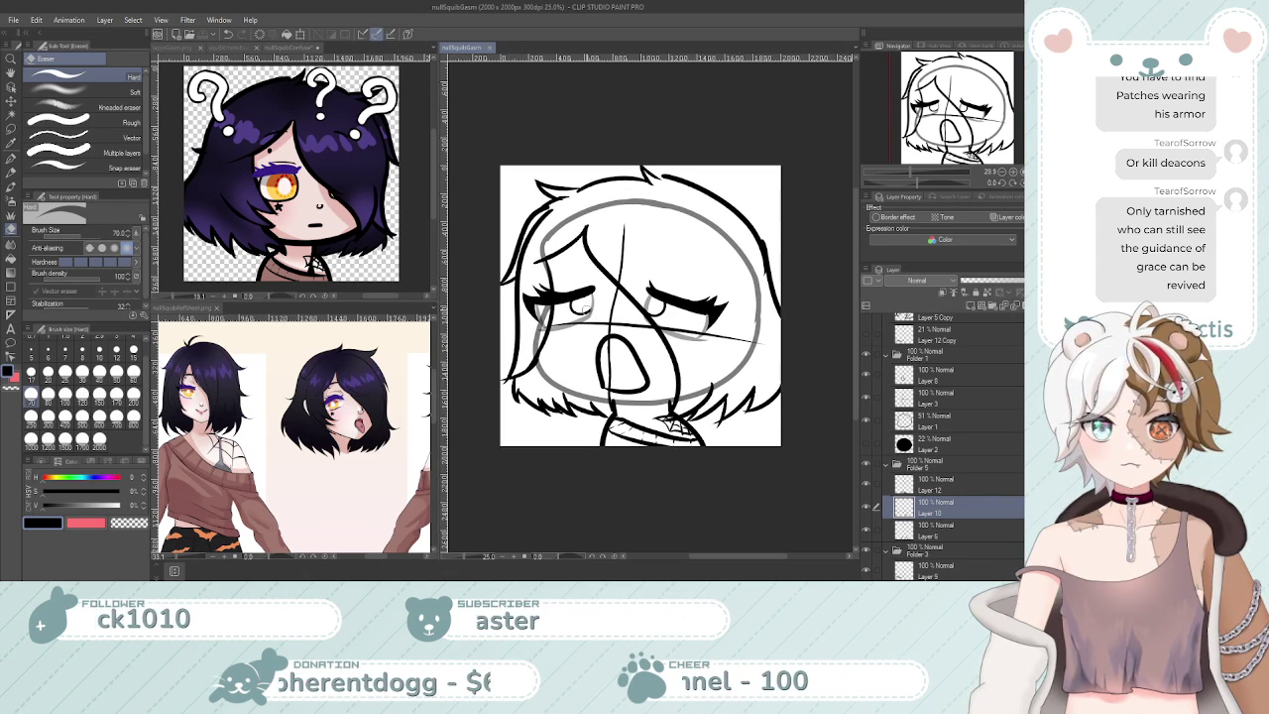
{"action": "scroll", "coordinate": [607, 271], "scroll_direction": "down", "scroll_amount": 2}
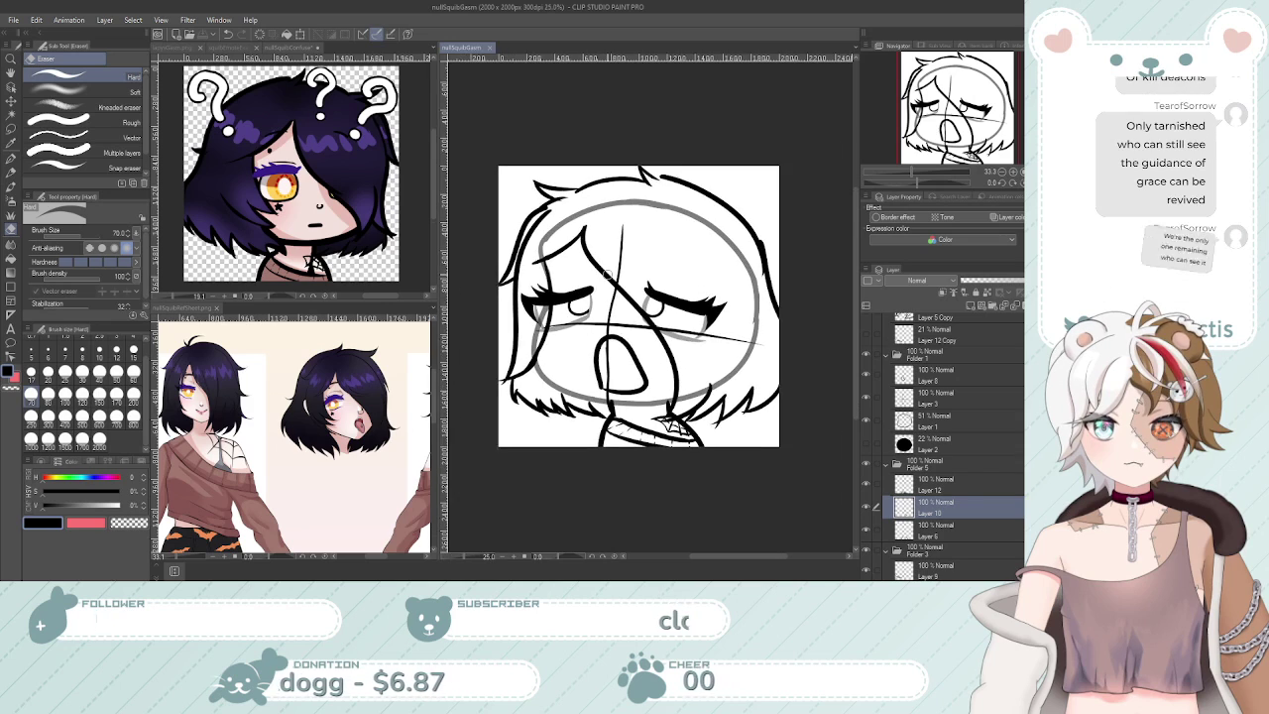
{"action": "scroll", "coordinate": [603, 260], "scroll_direction": "up", "scroll_amount": 2}
{"action": "scroll", "coordinate": [603, 260], "scroll_direction": "down", "scroll_amount": 1}
{"action": "scroll", "coordinate": [582, 243], "scroll_direction": "up", "scroll_amount": 1}
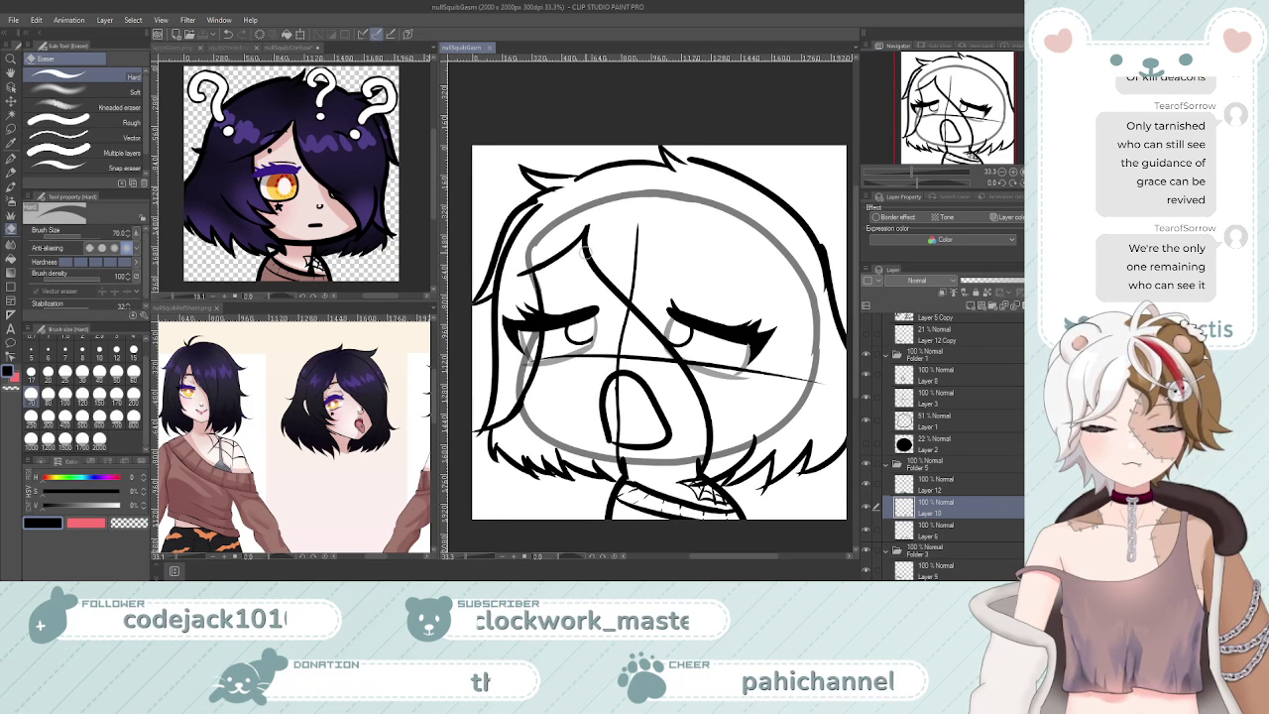
{"action": "scroll", "coordinate": [577, 253], "scroll_direction": "down", "scroll_amount": 2}
{"action": "scroll", "coordinate": [567, 261], "scroll_direction": "up", "scroll_amount": 2}
{"action": "scroll", "coordinate": [567, 261], "scroll_direction": "down", "scroll_amount": 2}
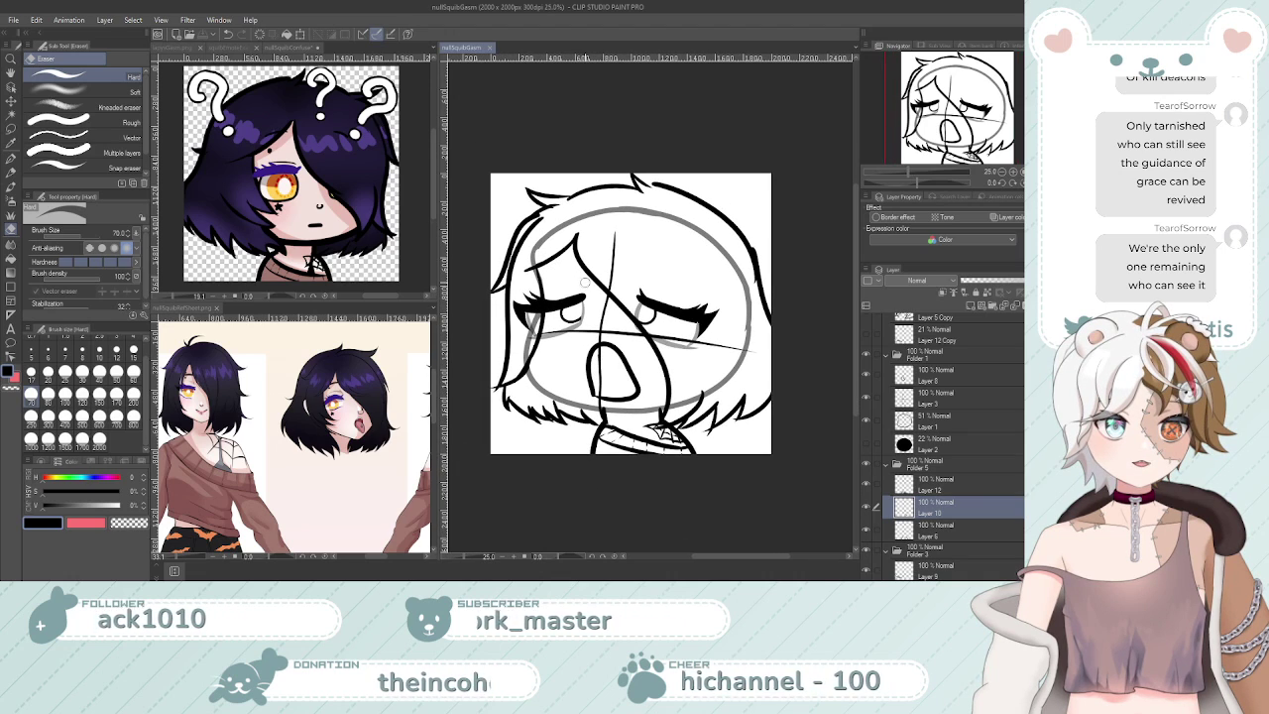
{"action": "scroll", "coordinate": [589, 284], "scroll_direction": "up", "scroll_amount": 1}
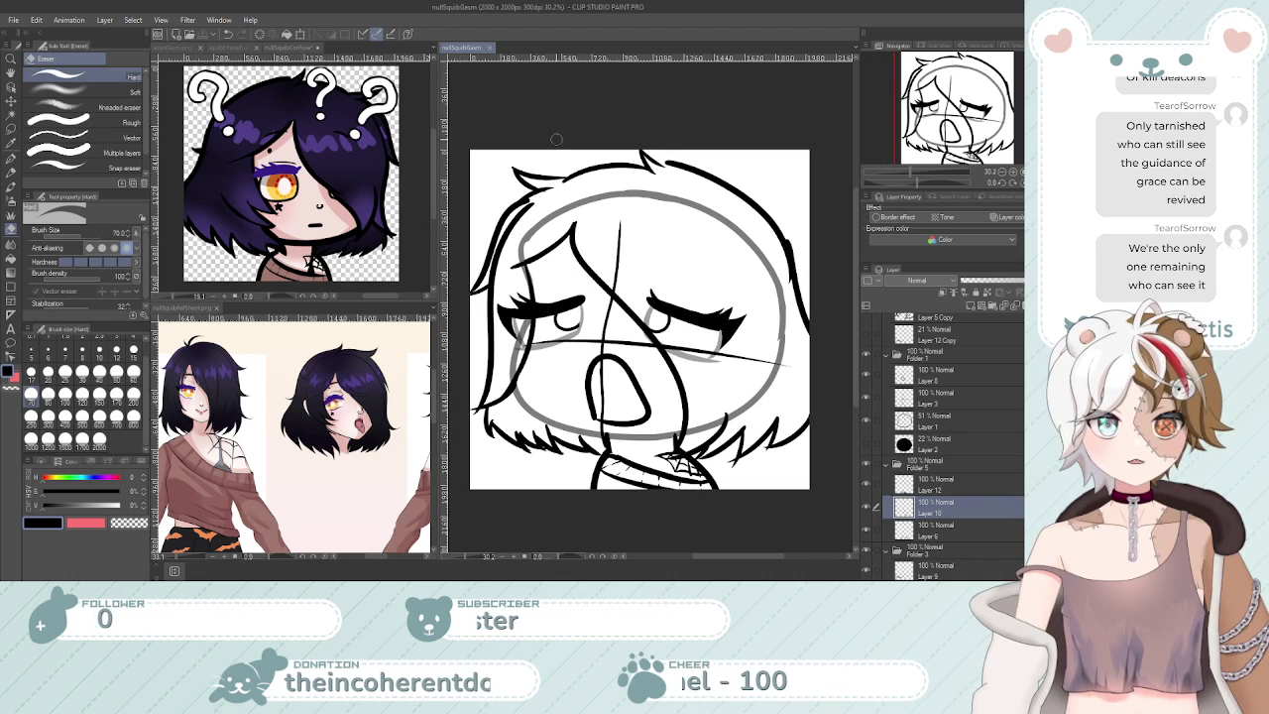
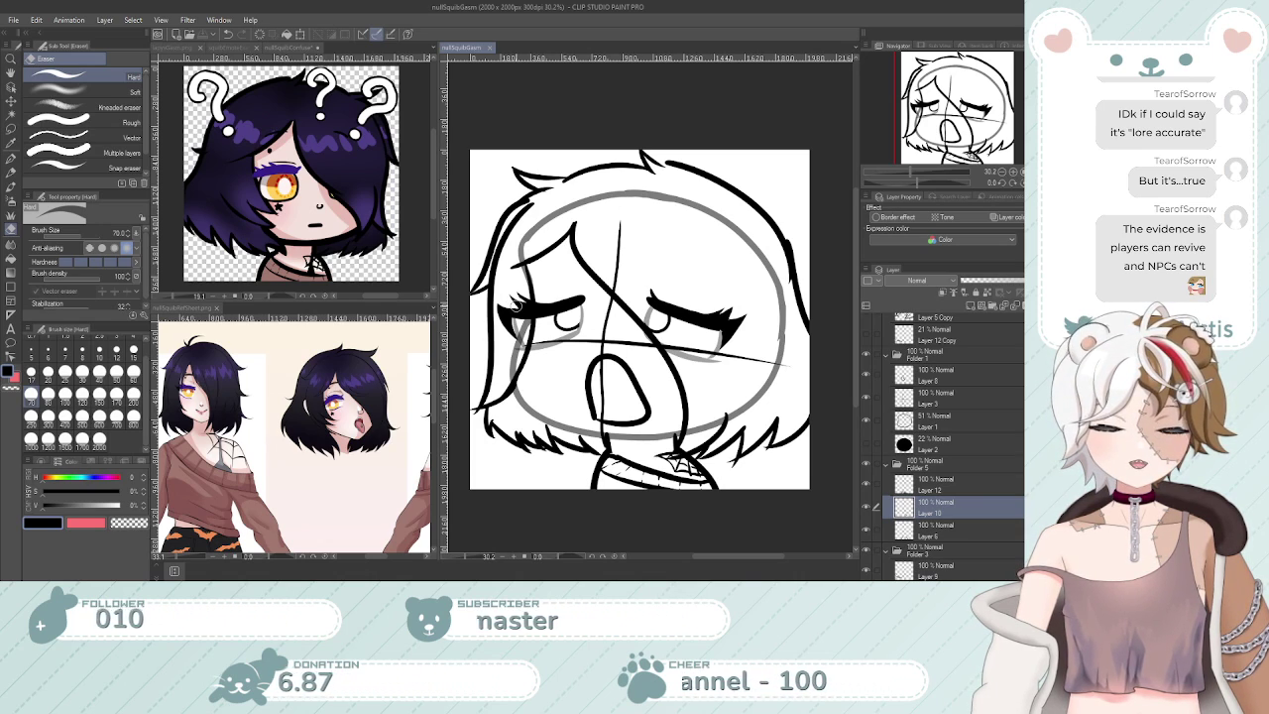
{"action": "scroll", "coordinate": [513, 302], "scroll_direction": "up", "scroll_amount": 1}
{"action": "scroll", "coordinate": [513, 304], "scroll_direction": "down", "scroll_amount": 3}
{"action": "scroll", "coordinate": [520, 327], "scroll_direction": "up", "scroll_amount": 2}
{"action": "scroll", "coordinate": [520, 327], "scroll_direction": "down", "scroll_amount": 2}
{"action": "scroll", "coordinate": [520, 327], "scroll_direction": "up", "scroll_amount": 2}
{"action": "scroll", "coordinate": [522, 322], "scroll_direction": "down", "scroll_amount": 1}
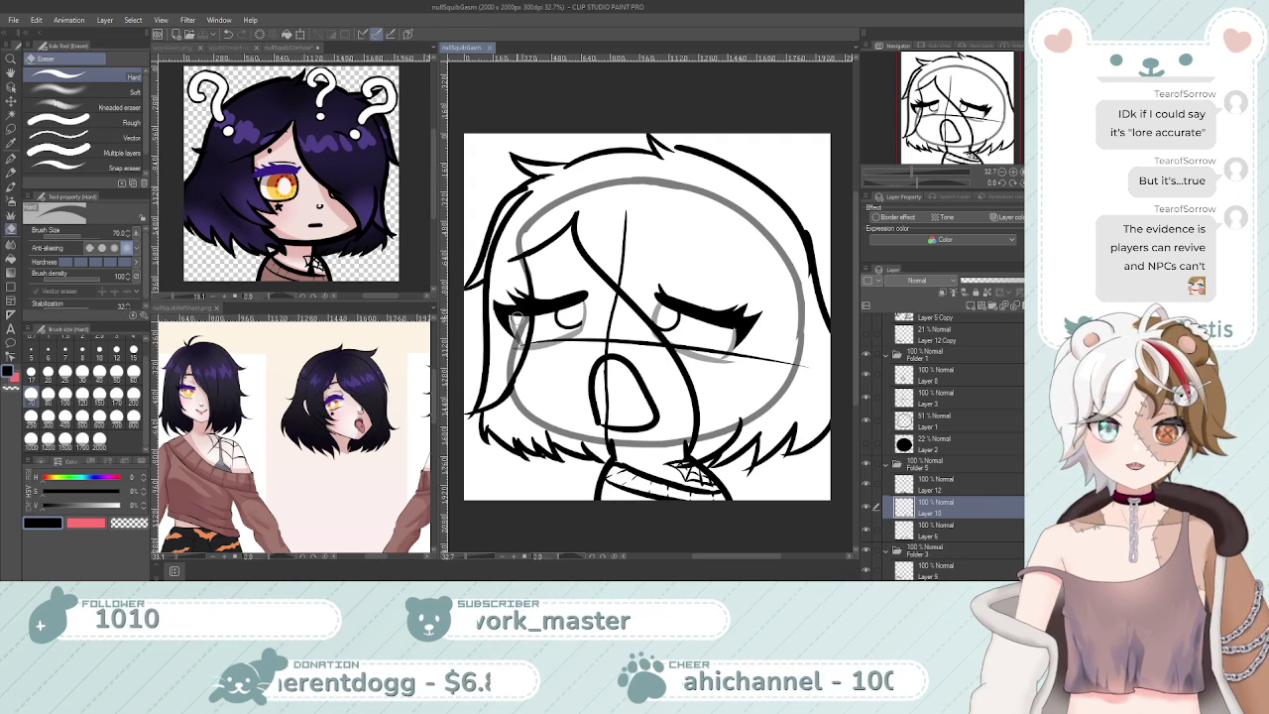
{"action": "scroll", "coordinate": [522, 323], "scroll_direction": "up", "scroll_amount": 1}
{"action": "scroll", "coordinate": [516, 323], "scroll_direction": "up", "scroll_amount": 1}
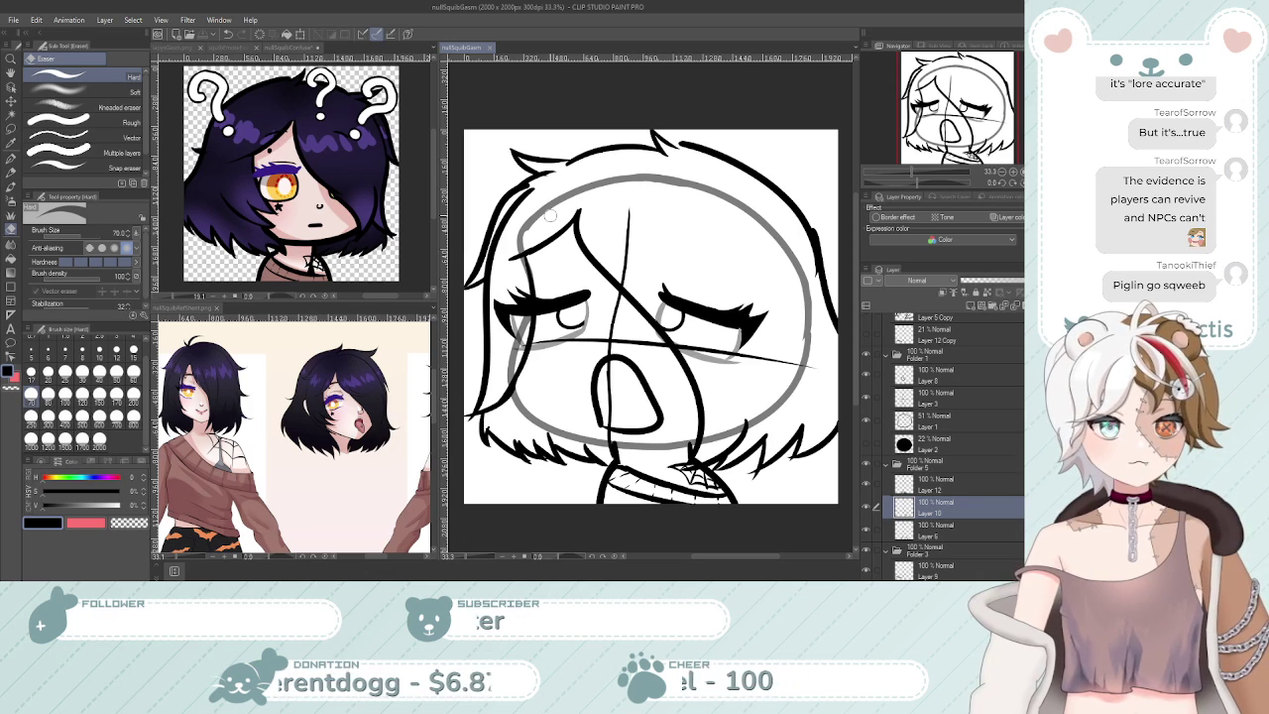
{"action": "scroll", "coordinate": [573, 222], "scroll_direction": "down", "scroll_amount": 1}
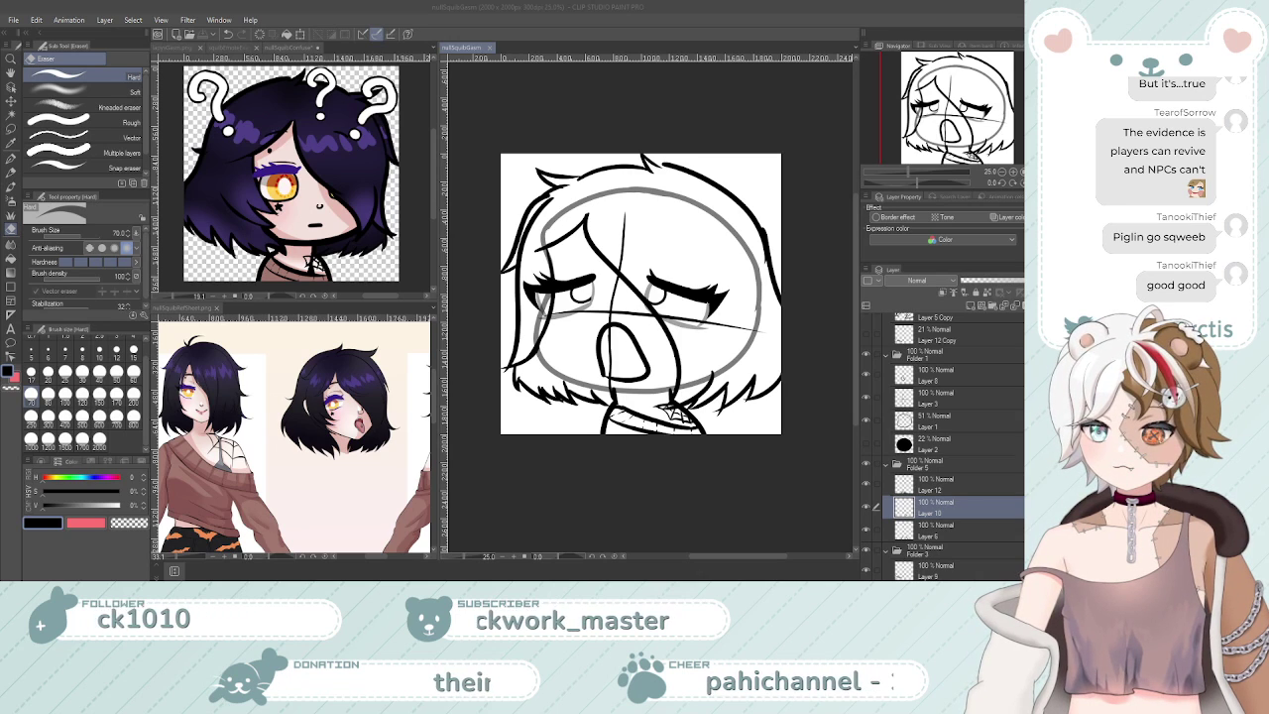
{"action": "scroll", "coordinate": [642, 293], "scroll_direction": "up", "scroll_amount": 2}
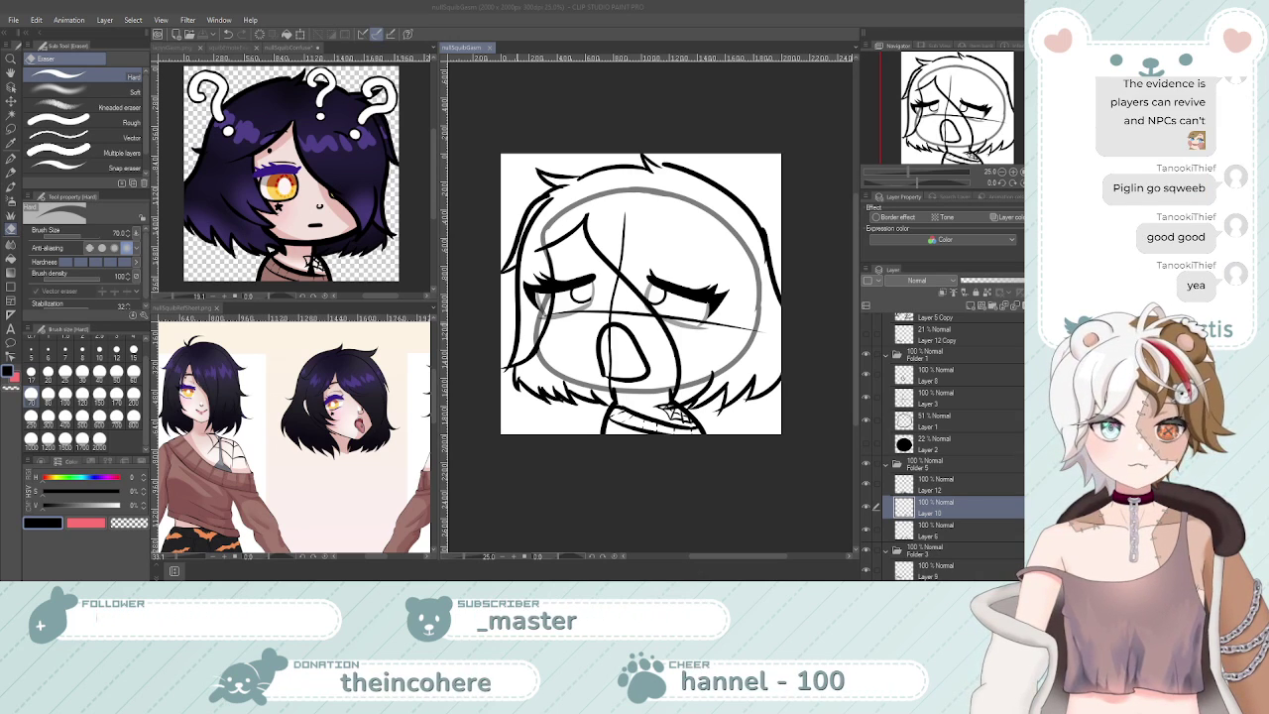
{"action": "scroll", "coordinate": [642, 294], "scroll_direction": "down", "scroll_amount": 2}
{"action": "scroll", "coordinate": [642, 309], "scroll_direction": "down", "scroll_amount": 1}
{"action": "scroll", "coordinate": [642, 309], "scroll_direction": "up", "scroll_amount": 3}
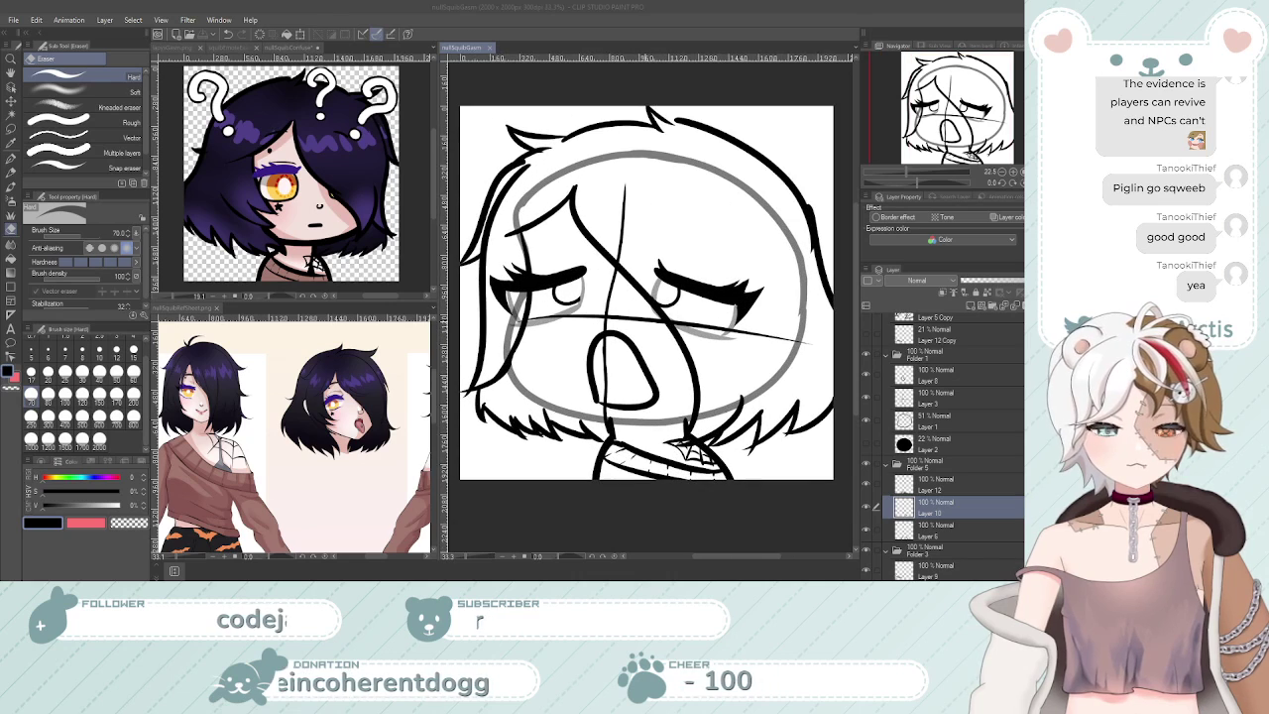
Select the layer holding the grey head-shape outline and raise its opacity to 100%
{"action": "scroll", "coordinate": [644, 315], "scroll_direction": "up", "scroll_amount": 1}
{"action": "left_click", "coordinate": [778, 427]}
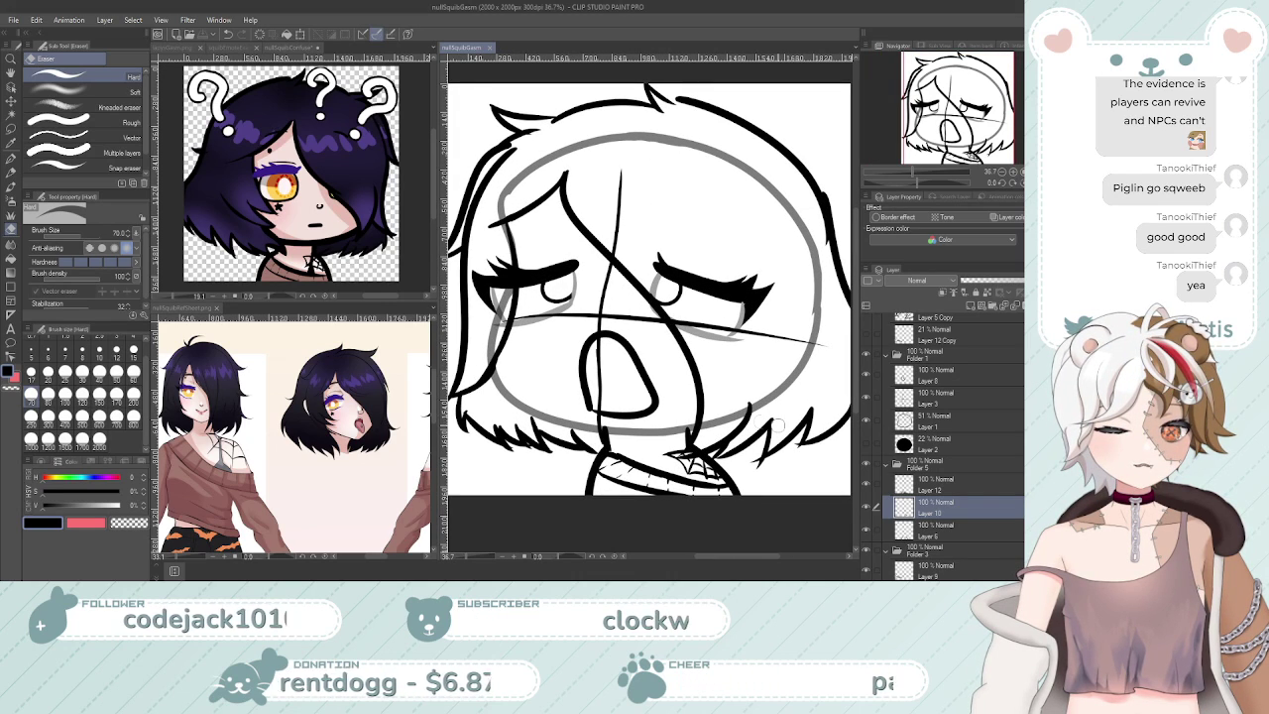
{"action": "left_click", "coordinate": [560, 422], "text": "ctrl+shift"}
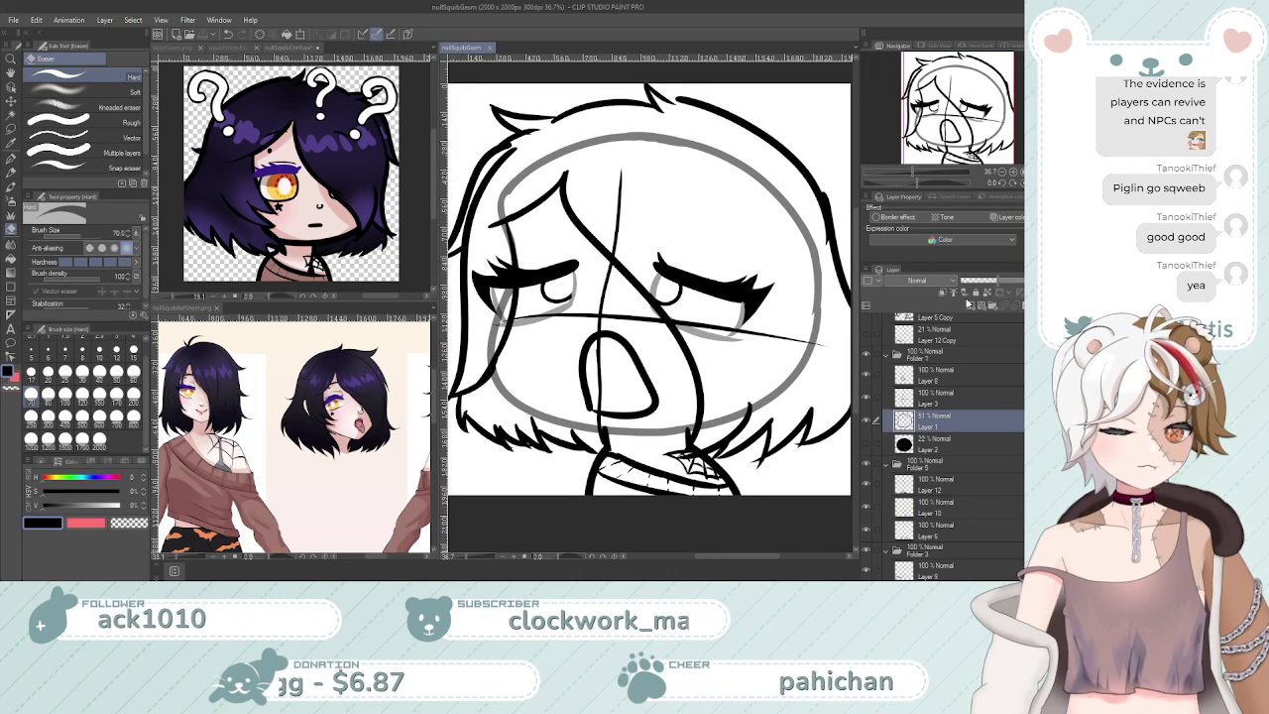
{"action": "left_click_drag", "start_coordinate": [997, 280], "coordinate": [1024, 281]}
{"action": "scroll", "coordinate": [635, 306], "scroll_direction": "down", "scroll_amount": 2}
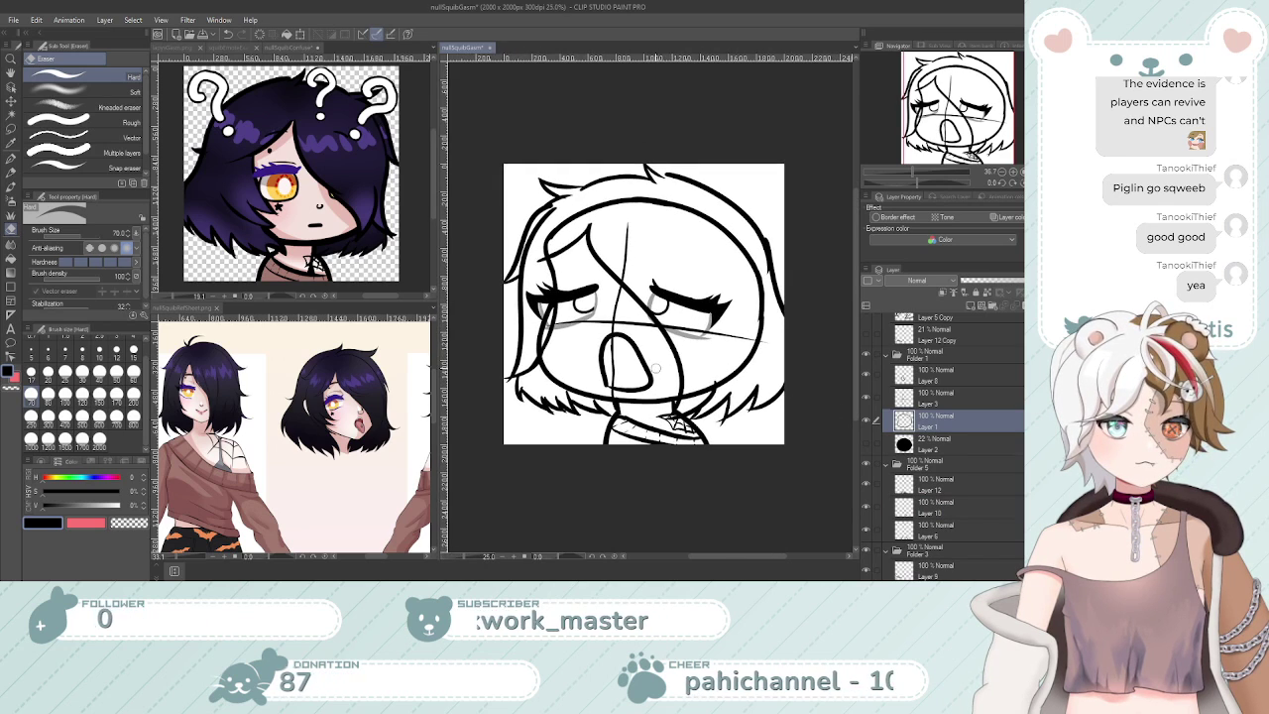
Add a new layer above the hair line art in Folder 2 and choose the G-pen ink brush at size 60
{"action": "scroll", "coordinate": [935, 424], "scroll_direction": "up", "scroll_amount": 2}
{"action": "scroll", "coordinate": [936, 425], "scroll_direction": "up", "scroll_amount": 1}
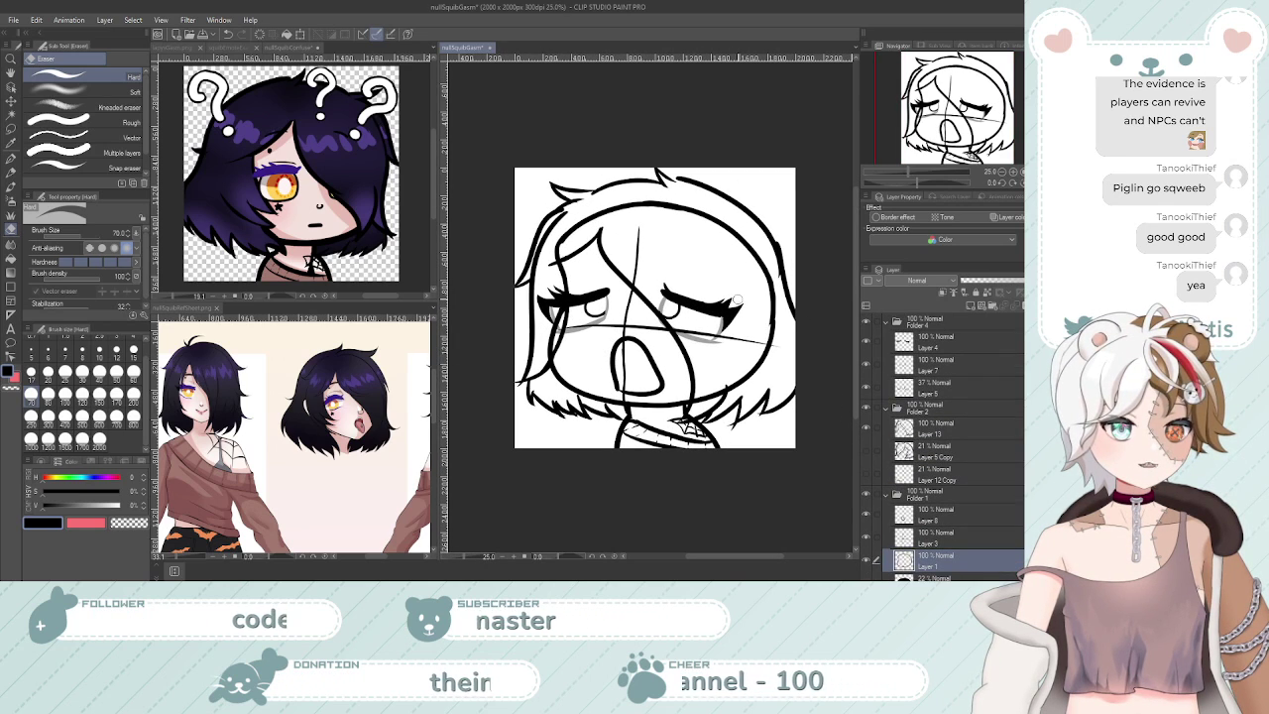
{"action": "left_click", "coordinate": [948, 424]}
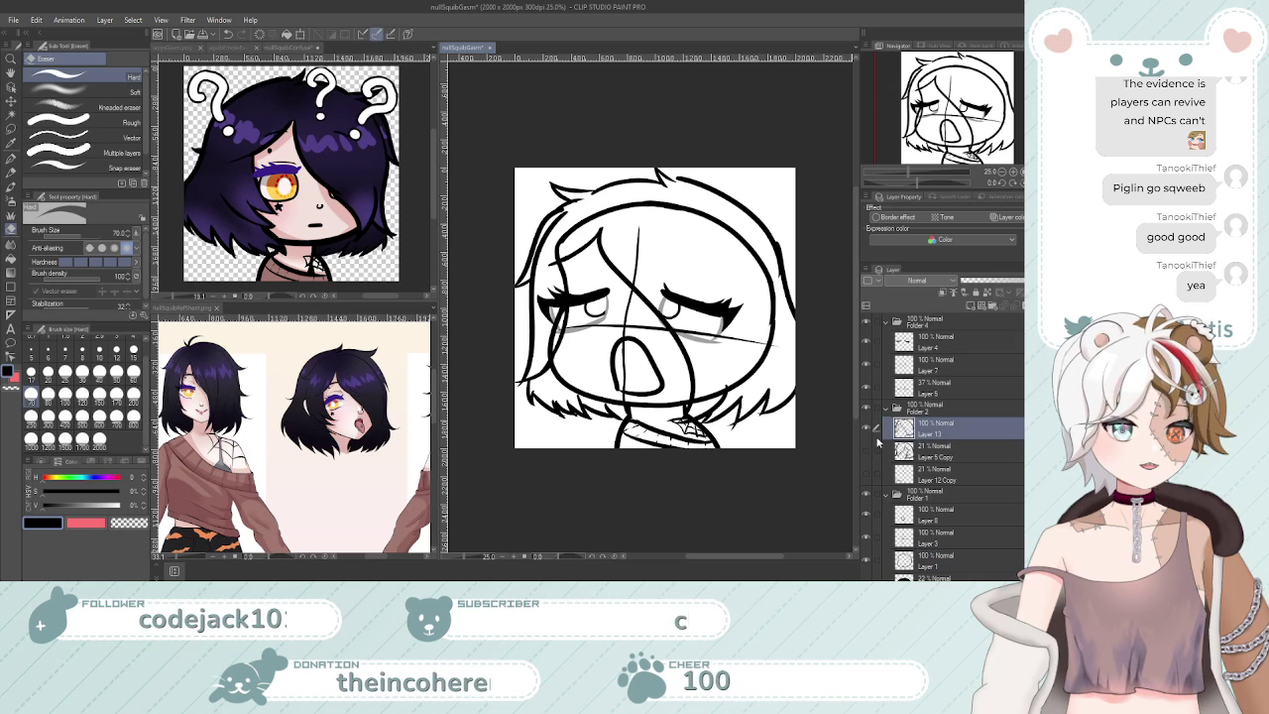
{"action": "left_click", "coordinate": [974, 304]}
{"action": "scroll", "coordinate": [721, 376], "scroll_direction": "up", "scroll_amount": 1}
{"action": "scroll", "coordinate": [648, 258], "scroll_direction": "up", "scroll_amount": 1}
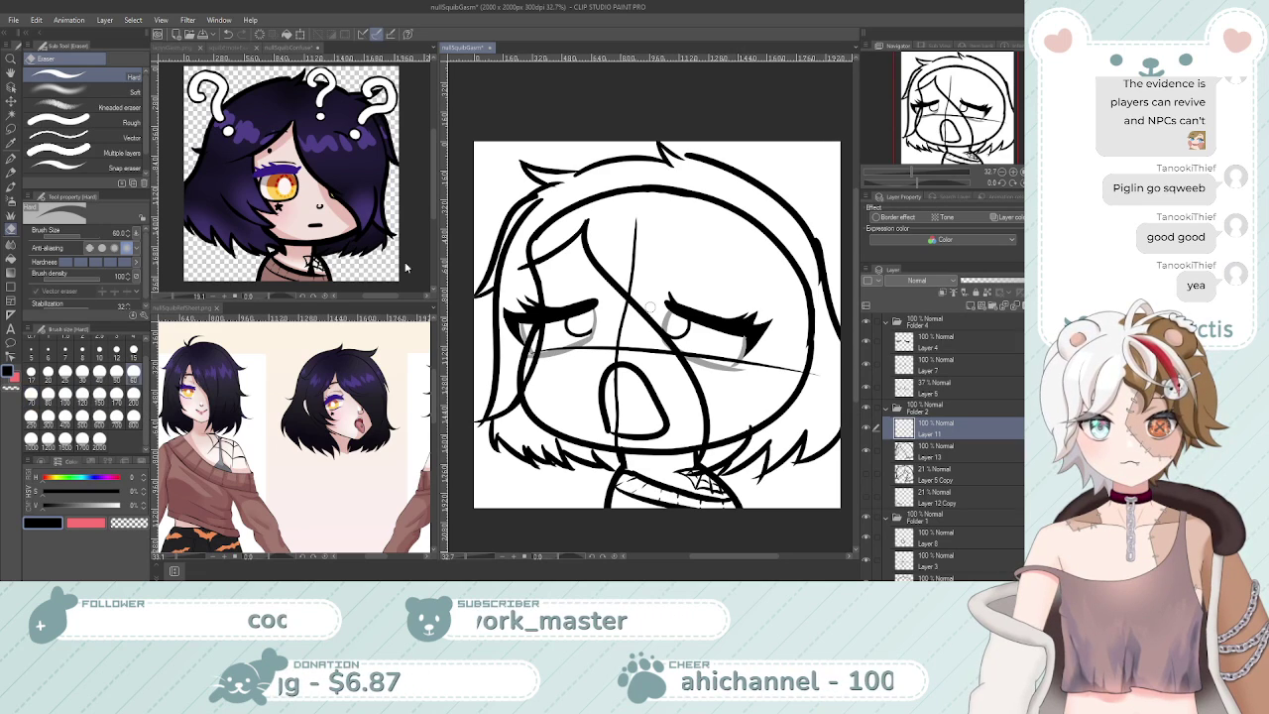
{"action": "key", "text": "p"}
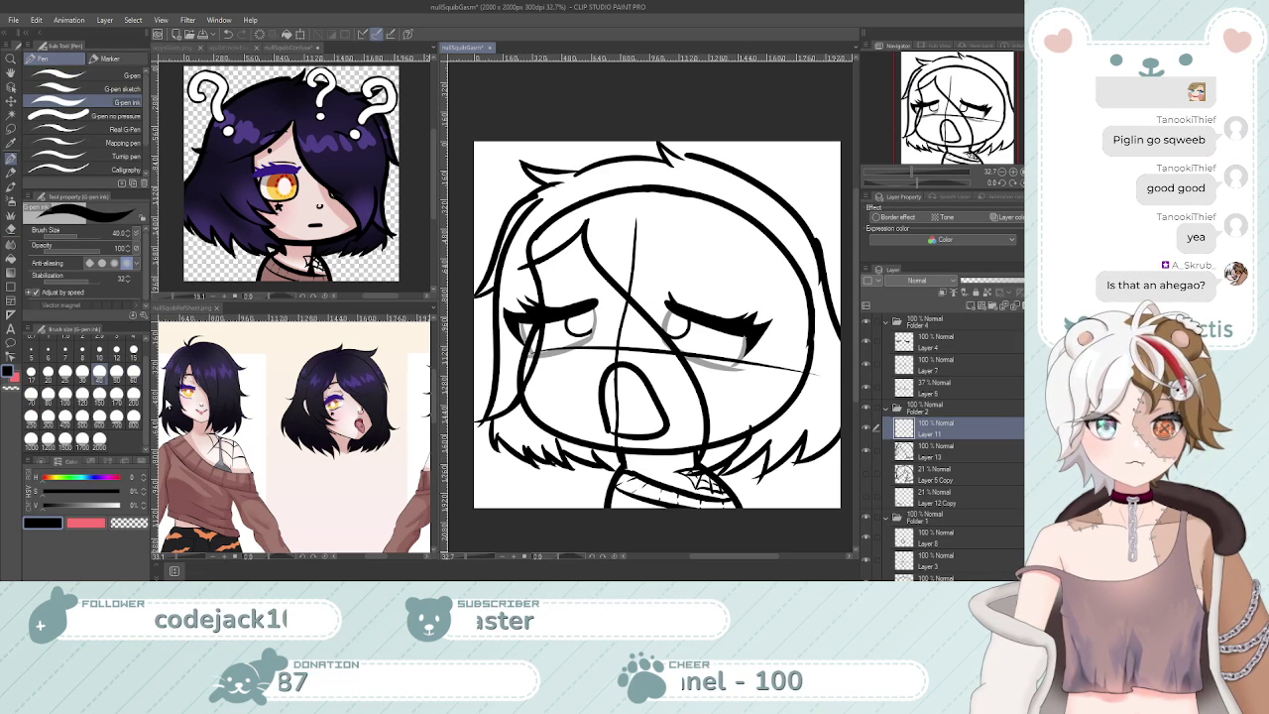
{"action": "left_click", "coordinate": [133, 373]}
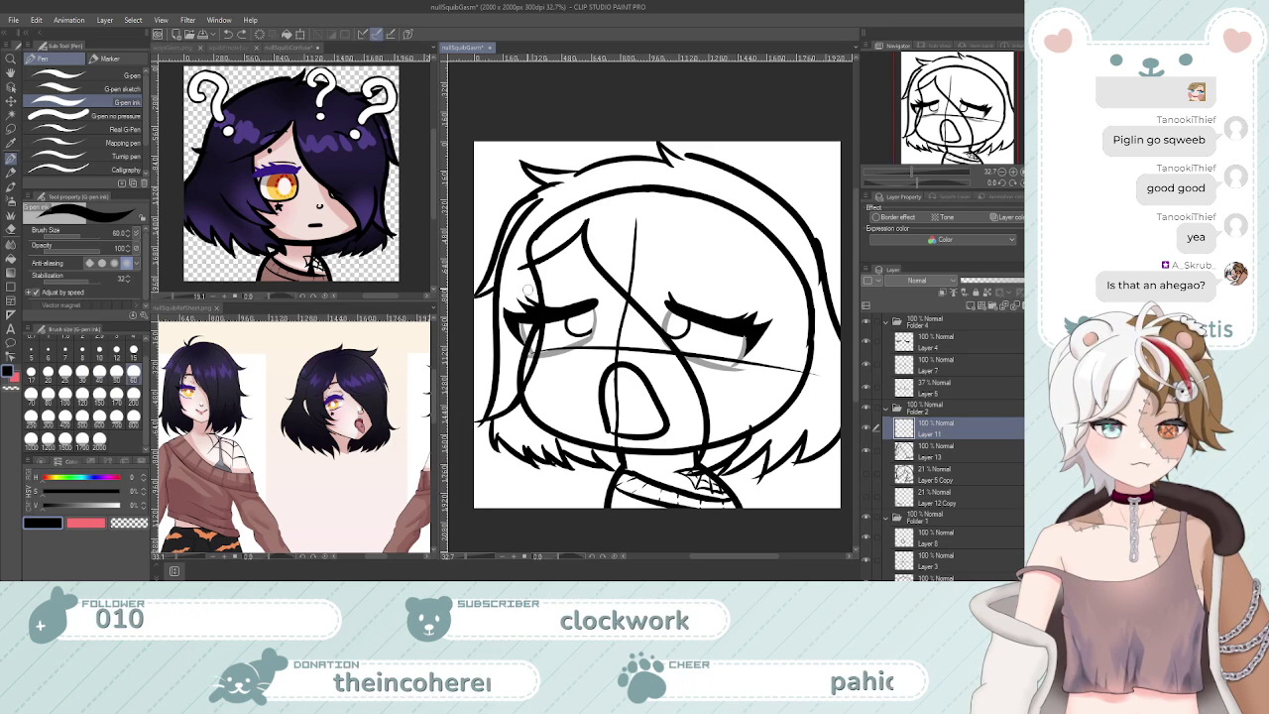
Ink a thicker outer hair contour from the crown tuft down the right side of the head, redoing strokes until smooth
{"action": "mouse_move", "coordinate": [534, 269]}
{"action": "left_mouse_down"}
{"action": "mouse_move", "coordinate": [544, 305]}
{"action": "mouse_move", "coordinate": [528, 367]}
{"action": "left_mouse_up"}
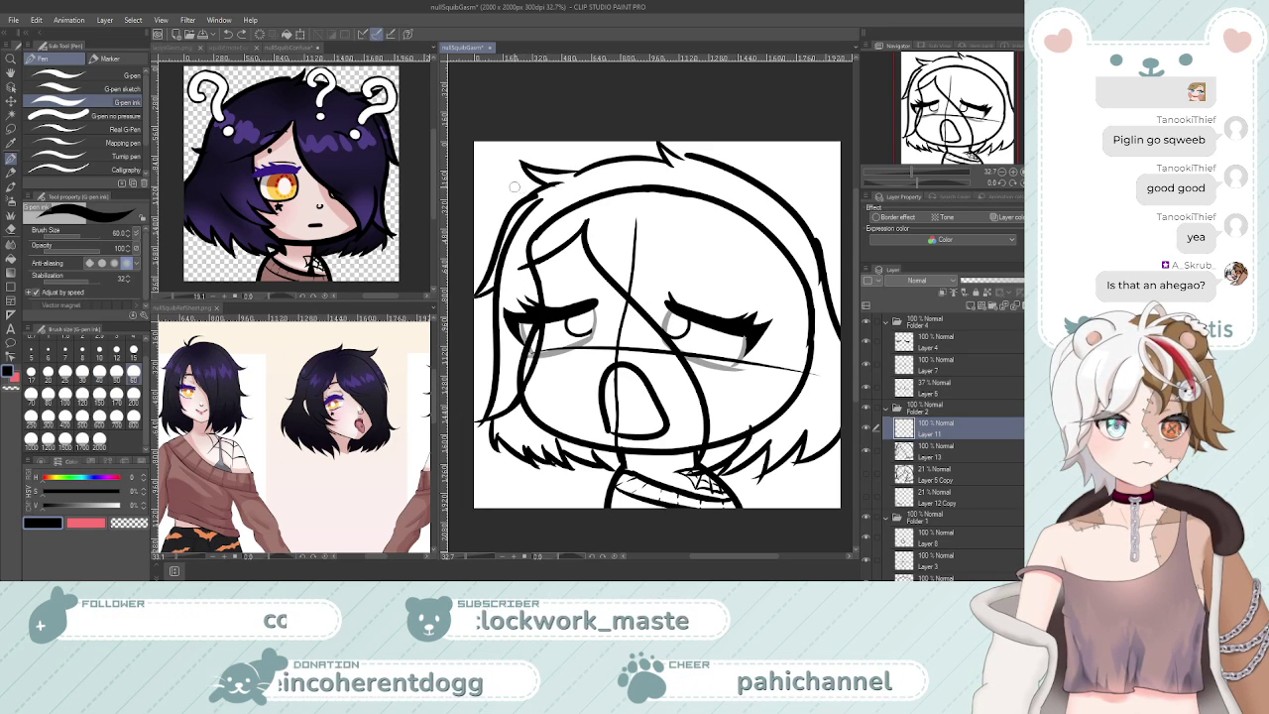
{"action": "left_click_drag", "start_coordinate": [683, 156], "coordinate": [783, 220]}
{"action": "key", "text": "ctrl+z"}
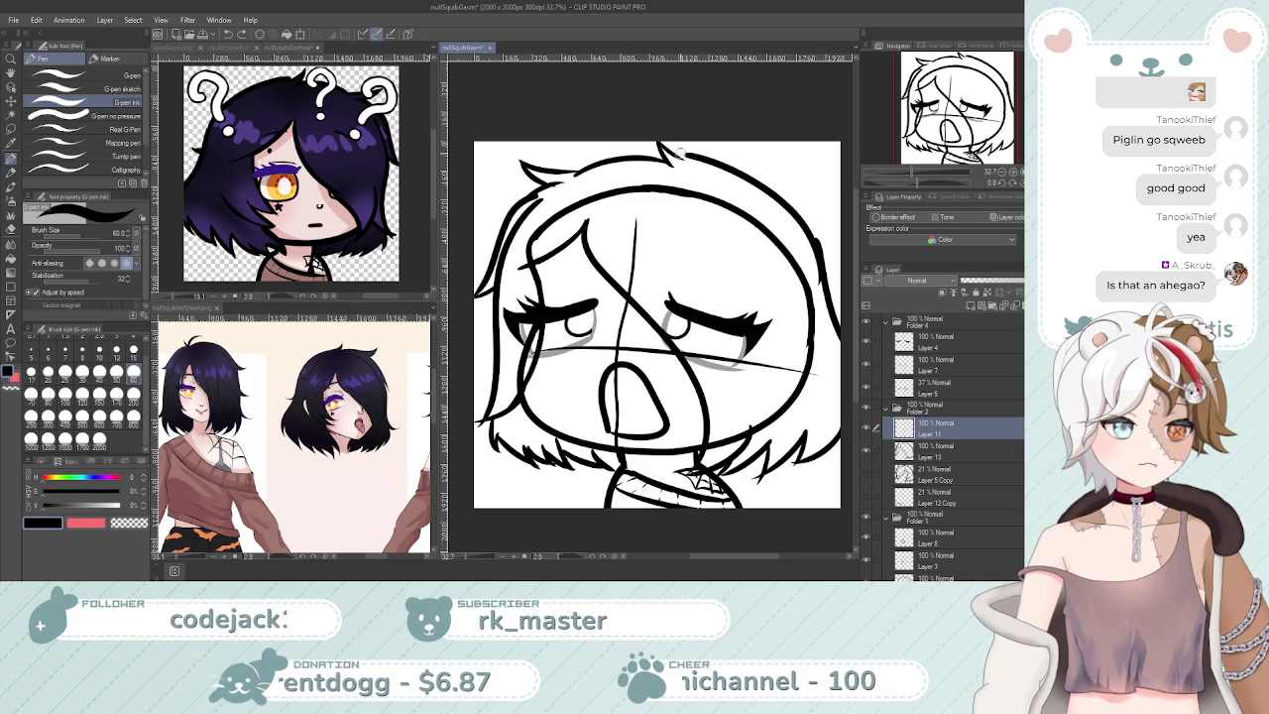
{"action": "left_click_drag", "start_coordinate": [684, 156], "coordinate": [788, 218]}
{"action": "key", "text": "ctrl+z"}
{"action": "mouse_move", "coordinate": [683, 155]}
{"action": "left_mouse_down"}
{"action": "mouse_move", "coordinate": [808, 229]}
{"action": "mouse_move", "coordinate": [830, 323]}
{"action": "left_mouse_up"}
{"action": "key", "text": "ctrl+z"}
{"action": "left_click_drag", "start_coordinate": [809, 231], "coordinate": [839, 340]}
{"action": "key", "text": "ctrl+z"}
{"action": "left_click_drag", "start_coordinate": [804, 223], "coordinate": [839, 335]}
{"action": "key", "text": "ctrl+z"}
{"action": "left_click_drag", "start_coordinate": [806, 224], "coordinate": [840, 342]}
{"action": "key", "text": "ctrl+z"}
{"action": "left_click_drag", "start_coordinate": [808, 226], "coordinate": [829, 327]}
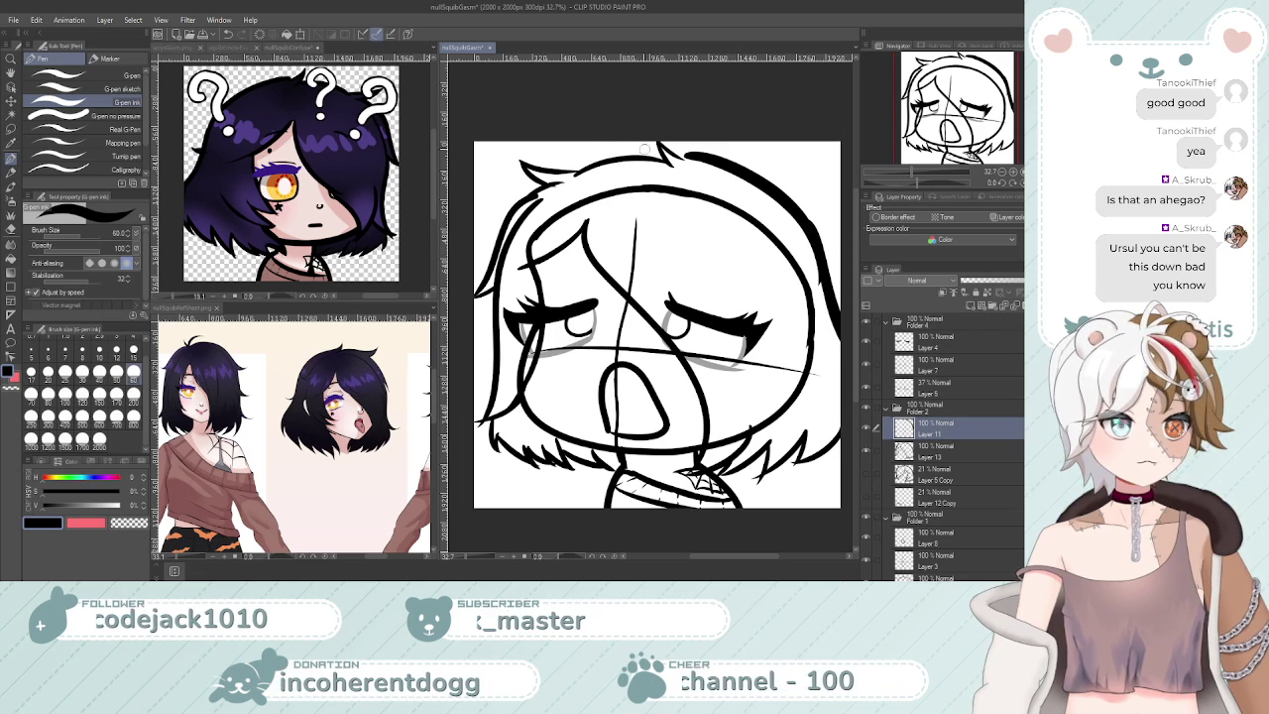
{"action": "left_click_drag", "start_coordinate": [581, 172], "coordinate": [660, 158]}
{"action": "key", "text": "ctrl+z"}
{"action": "left_click_drag", "start_coordinate": [577, 174], "coordinate": [662, 155]}
{"action": "key", "text": "ctrl+z"}
{"action": "mouse_move", "coordinate": [577, 178]}
{"action": "left_mouse_down"}
{"action": "mouse_move", "coordinate": [635, 162]}
{"action": "mouse_move", "coordinate": [618, 171]}
{"action": "mouse_move", "coordinate": [592, 158]}
{"action": "mouse_move", "coordinate": [606, 168]}
{"action": "mouse_move", "coordinate": [565, 186]}
{"action": "mouse_move", "coordinate": [731, 167]}
{"action": "left_mouse_up"}
{"action": "key", "text": "ctrl+z"}
{"action": "key", "text": "ctrl+space"}
{"action": "key", "text": "ctrl+z"}
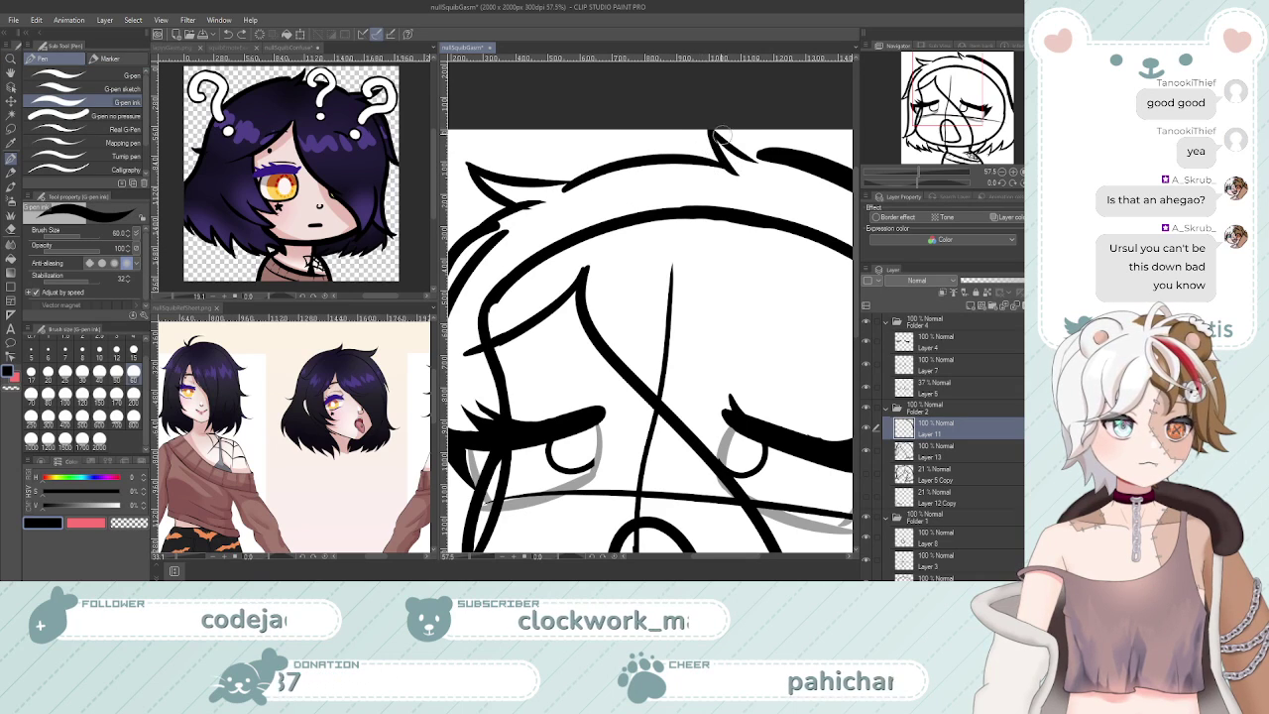
Thicken the crown tuft's outline and the hair contour running left from it, redrawing the contour until it is clean
{"action": "left_click_drag", "start_coordinate": [710, 130], "coordinate": [773, 157]}
{"action": "mouse_move", "coordinate": [565, 187]}
{"action": "left_mouse_down"}
{"action": "mouse_move", "coordinate": [629, 165]}
{"action": "mouse_move", "coordinate": [738, 169]}
{"action": "left_mouse_up"}
{"action": "key", "text": "ctrl+z"}
{"action": "left_click_drag", "start_coordinate": [567, 188], "coordinate": [738, 169]}
{"action": "key", "text": "ctrl+z"}
{"action": "left_click_drag", "start_coordinate": [567, 186], "coordinate": [741, 169]}
{"action": "key", "text": "ctrl+z"}
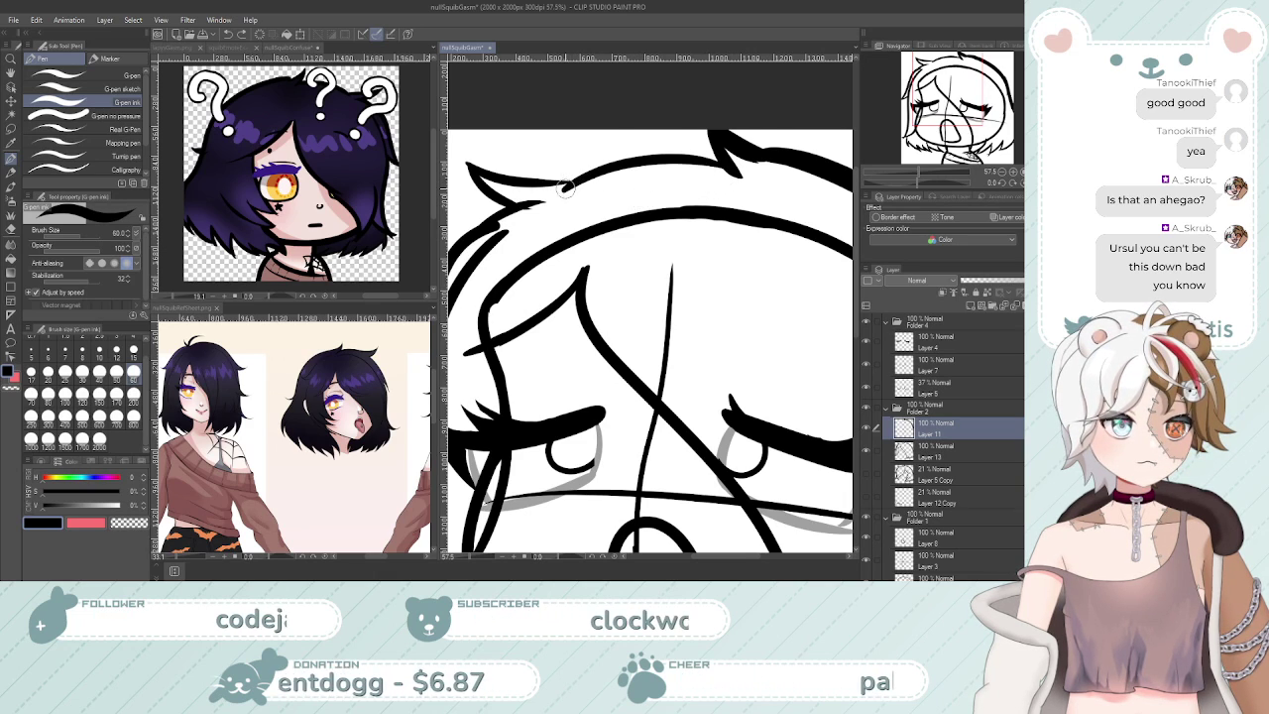
{"action": "mouse_move", "coordinate": [565, 186]}
{"action": "left_mouse_down"}
{"action": "mouse_move", "coordinate": [624, 164]}
{"action": "mouse_move", "coordinate": [739, 169]}
{"action": "left_mouse_up"}
Thicken the small hair spike at the head's upper left and touch up the adjoining end of the crown line
{"action": "key", "text": "ctrl+space"}
{"action": "left_click_drag", "start_coordinate": [667, 215], "coordinate": [614, 192]}
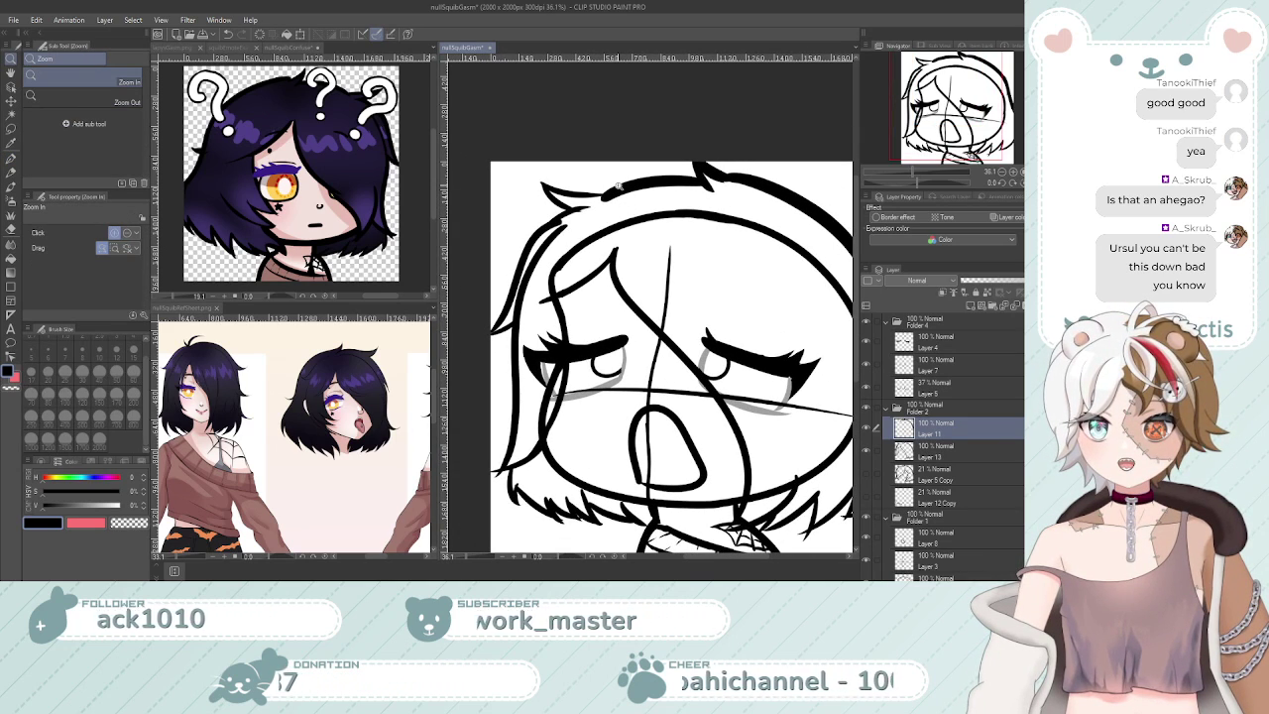
{"action": "scroll", "coordinate": [610, 190], "scroll_direction": "up", "scroll_amount": 2}
{"action": "scroll", "coordinate": [614, 187], "scroll_direction": "down", "scroll_amount": 1}
{"action": "scroll", "coordinate": [617, 185], "scroll_direction": "up", "scroll_amount": 3}
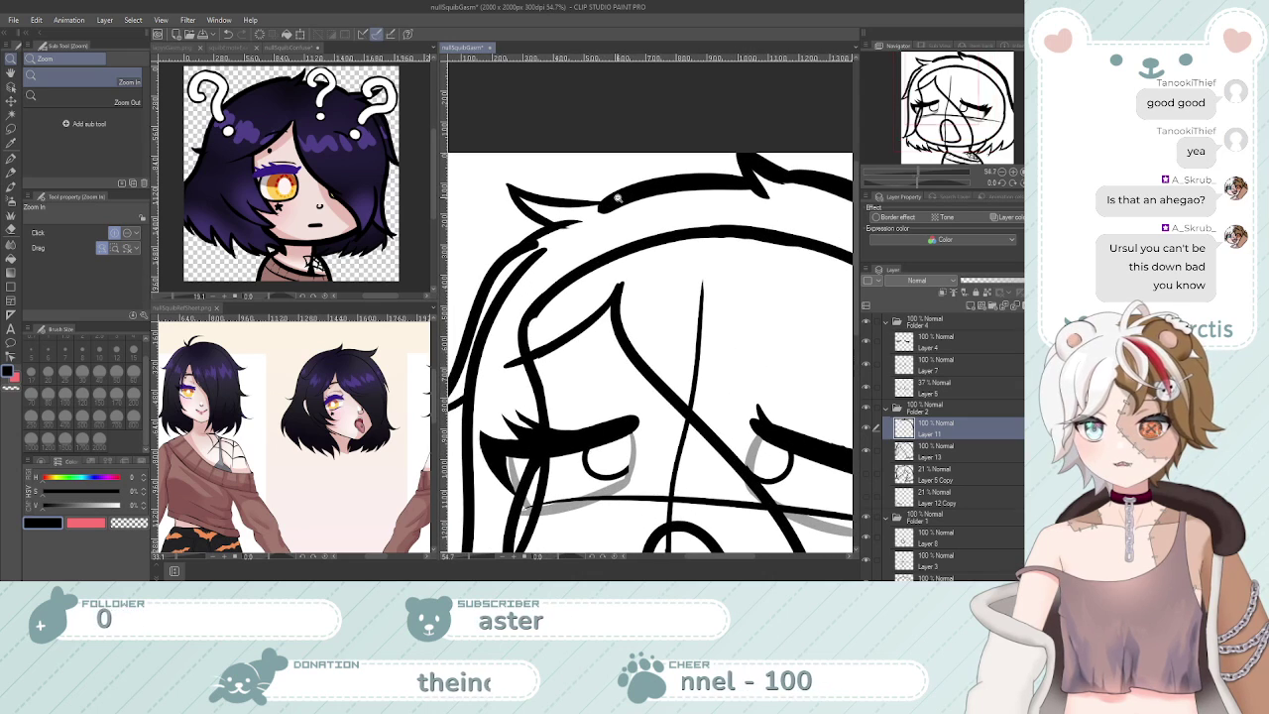
{"action": "scroll", "coordinate": [634, 216], "scroll_direction": "down", "scroll_amount": 1}
{"action": "left_click_drag", "start_coordinate": [605, 206], "coordinate": [614, 206]}
{"action": "mouse_move", "coordinate": [512, 182]}
{"action": "left_mouse_down"}
{"action": "mouse_move", "coordinate": [578, 194]}
{"action": "mouse_move", "coordinate": [512, 183]}
{"action": "mouse_move", "coordinate": [540, 216]}
{"action": "left_mouse_up"}
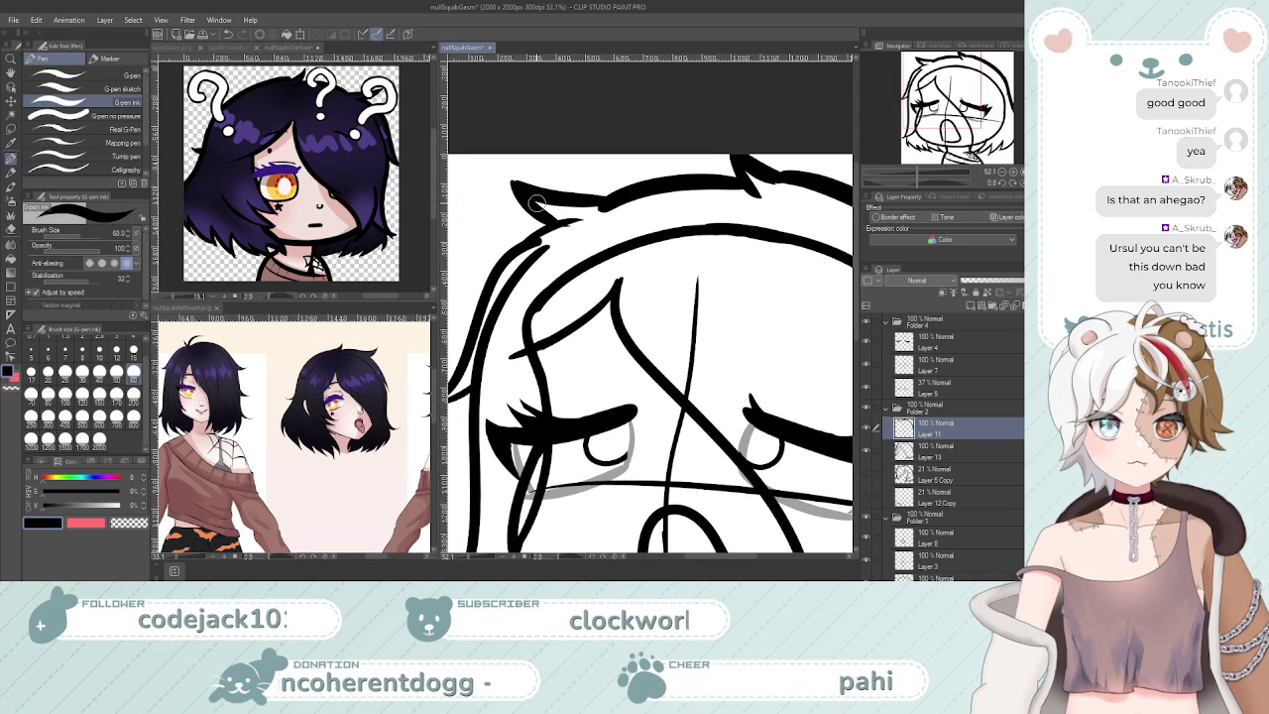
Ink a thicker line along the upper-left hair contour, curving down from below the hair spike
{"action": "left_click_drag", "start_coordinate": [624, 226], "coordinate": [588, 246]}
{"action": "left_click", "coordinate": [588, 248]}
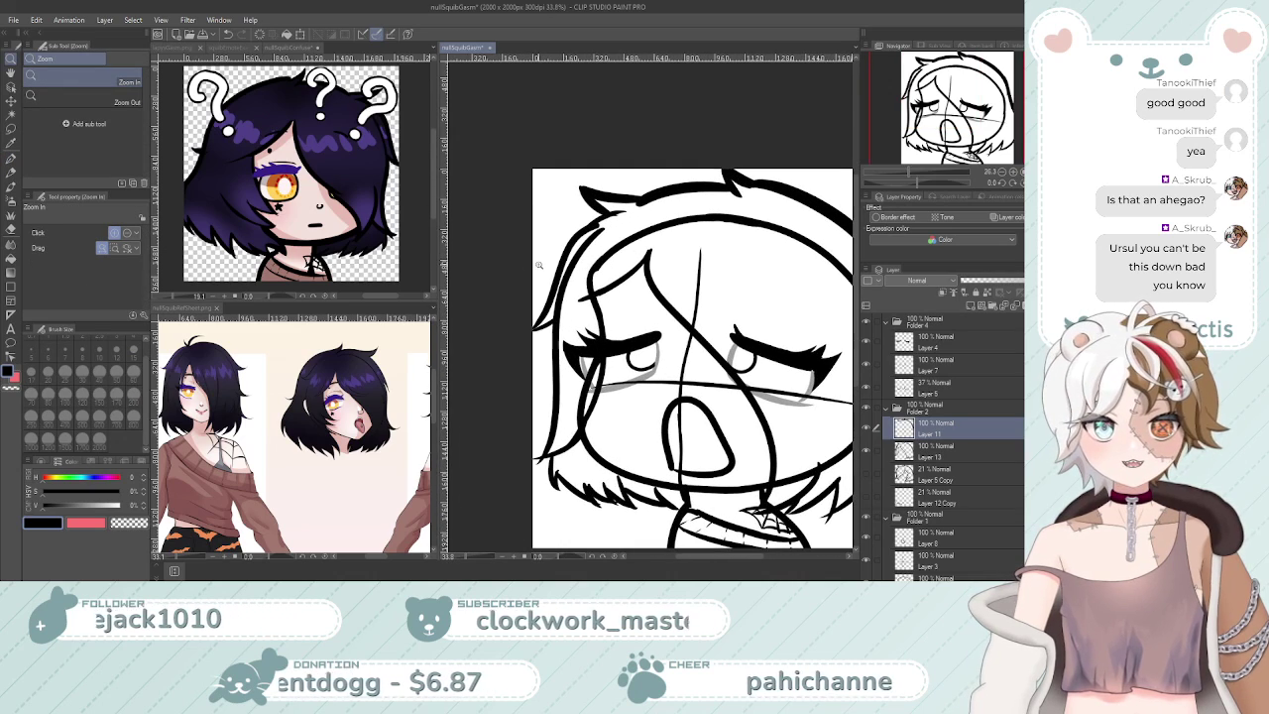
{"action": "left_click", "coordinate": [596, 221]}
{"action": "left_click", "coordinate": [559, 245]}
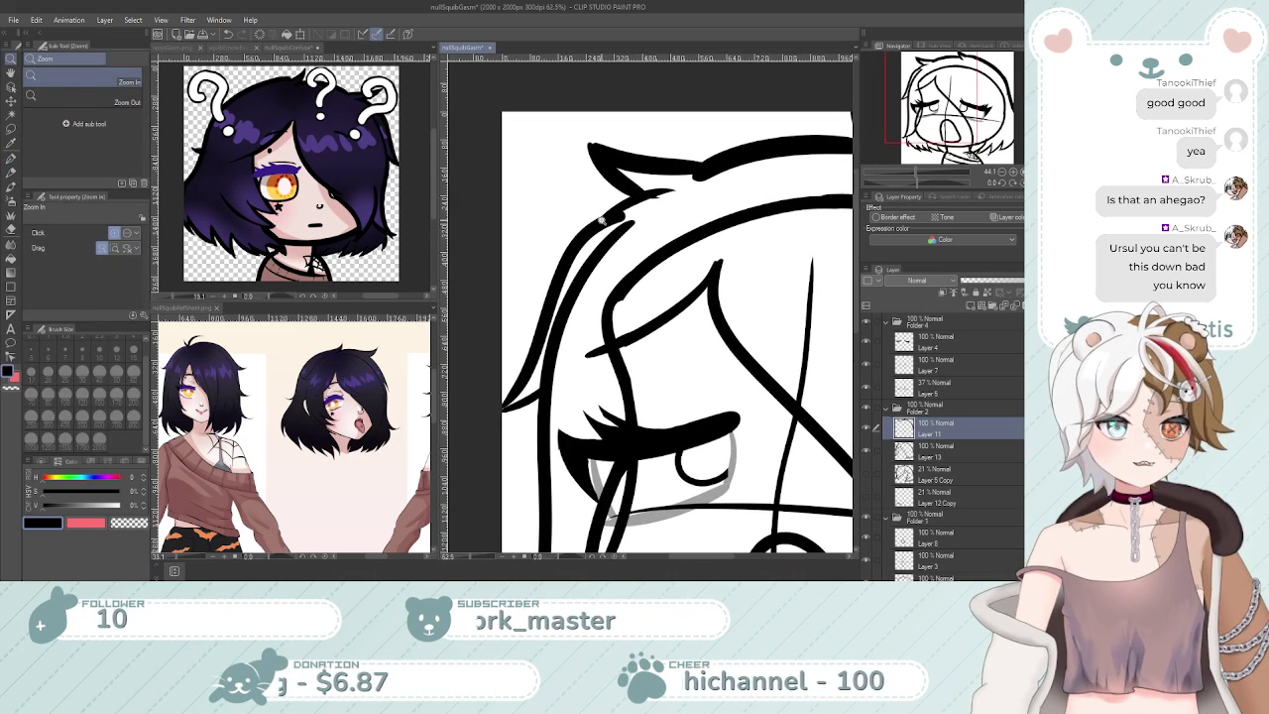
{"action": "left_click_drag", "start_coordinate": [670, 191], "coordinate": [581, 253]}
{"action": "key", "text": "ctrl+z"}
{"action": "mouse_move", "coordinate": [670, 190]}
{"action": "left_mouse_down"}
{"action": "mouse_move", "coordinate": [580, 242]}
{"action": "mouse_move", "coordinate": [567, 267]}
{"action": "left_mouse_up"}
Thicken the outer line of the upper-left hair lock down to its tip at the canvas edge, redoing the stroke until smooth
{"action": "mouse_move", "coordinate": [630, 205]}
{"action": "left_mouse_down"}
{"action": "mouse_move", "coordinate": [571, 244]}
{"action": "mouse_move", "coordinate": [550, 310]}
{"action": "mouse_move", "coordinate": [554, 292]}
{"action": "mouse_move", "coordinate": [518, 352]}
{"action": "left_mouse_up"}
{"action": "key", "text": "ctrl+z"}
{"action": "left_click_drag", "start_coordinate": [557, 267], "coordinate": [521, 355]}
{"action": "key", "text": "ctrl+z"}
{"action": "left_click_drag", "start_coordinate": [552, 287], "coordinate": [507, 390]}
{"action": "key", "text": "ctrl+z"}
{"action": "left_click_drag", "start_coordinate": [553, 280], "coordinate": [505, 395]}
{"action": "key", "text": "ctrl+z"}
{"action": "left_click_drag", "start_coordinate": [557, 302], "coordinate": [507, 384]}
{"action": "key", "text": "ctrl+z"}
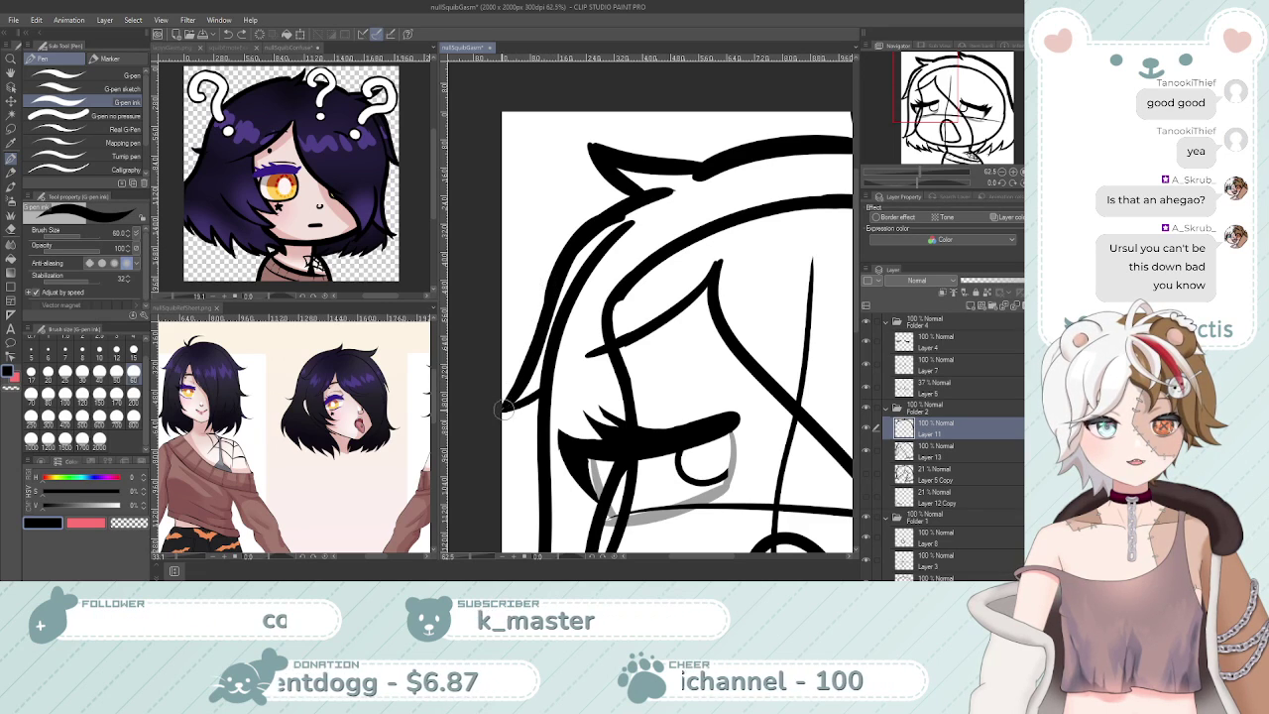
{"action": "left_click_drag", "start_coordinate": [555, 280], "coordinate": [498, 391]}
{"action": "key", "text": "ctrl+z"}
{"action": "mouse_move", "coordinate": [550, 280]}
{"action": "left_mouse_down"}
{"action": "mouse_move", "coordinate": [538, 352]}
{"action": "mouse_move", "coordinate": [507, 381]}
{"action": "left_mouse_up"}
{"action": "key", "text": "ctrl+z"}
{"action": "left_click_drag", "start_coordinate": [555, 283], "coordinate": [504, 413]}
{"action": "key", "text": "ctrl+z"}
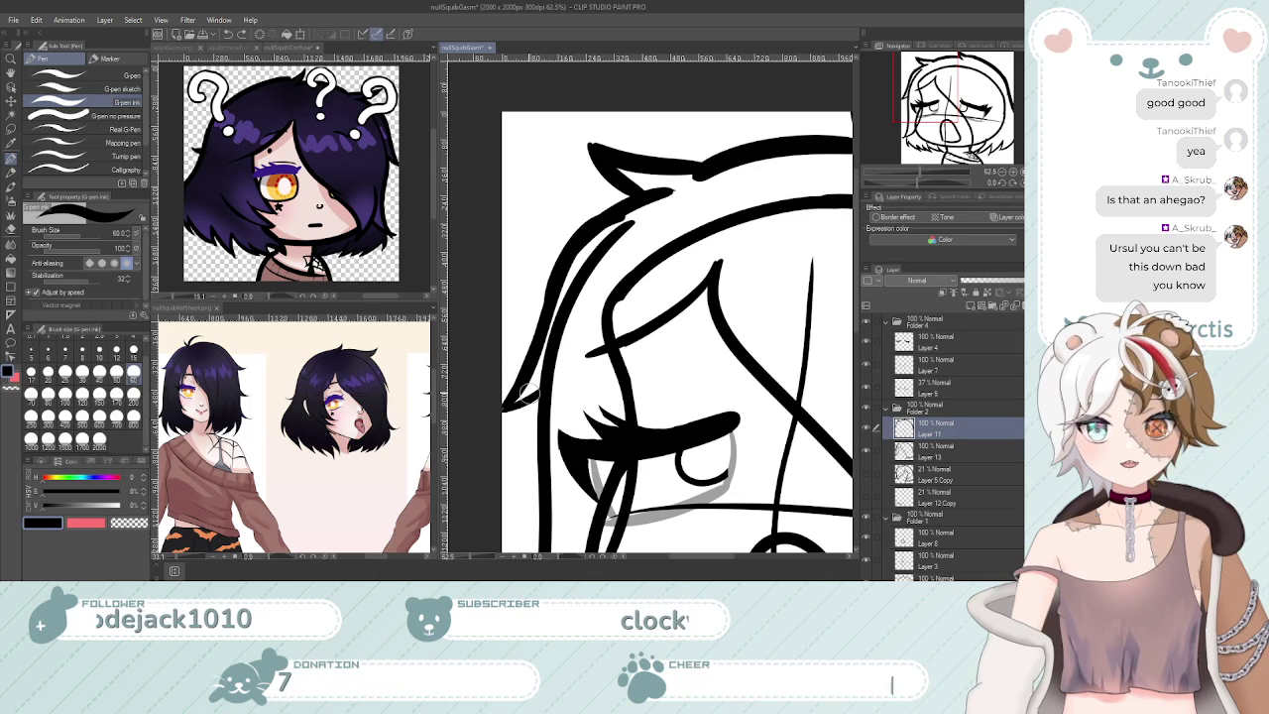
{"action": "left_click_drag", "start_coordinate": [553, 283], "coordinate": [504, 411]}
{"action": "key", "text": "ctrl+z"}
{"action": "left_click_drag", "start_coordinate": [552, 285], "coordinate": [498, 411]}
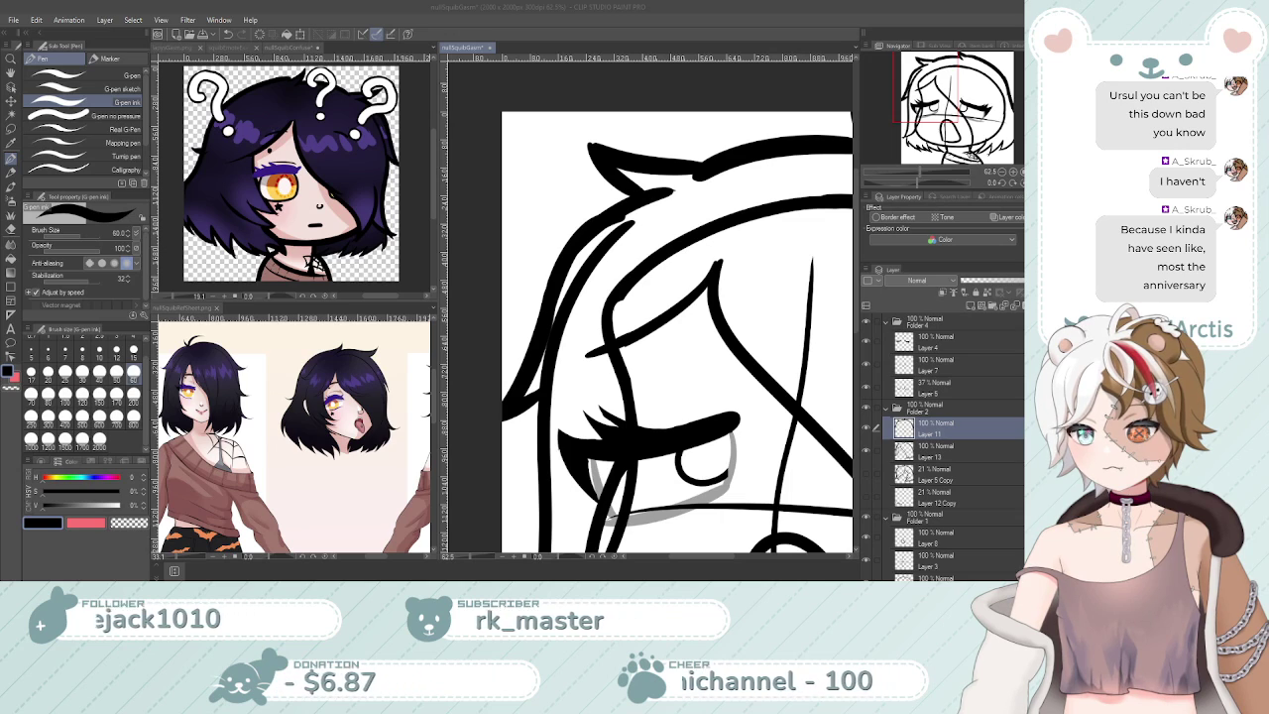
Examine the thickened left hair contour against the whole head
{"action": "key", "text": "alt+Tab"}
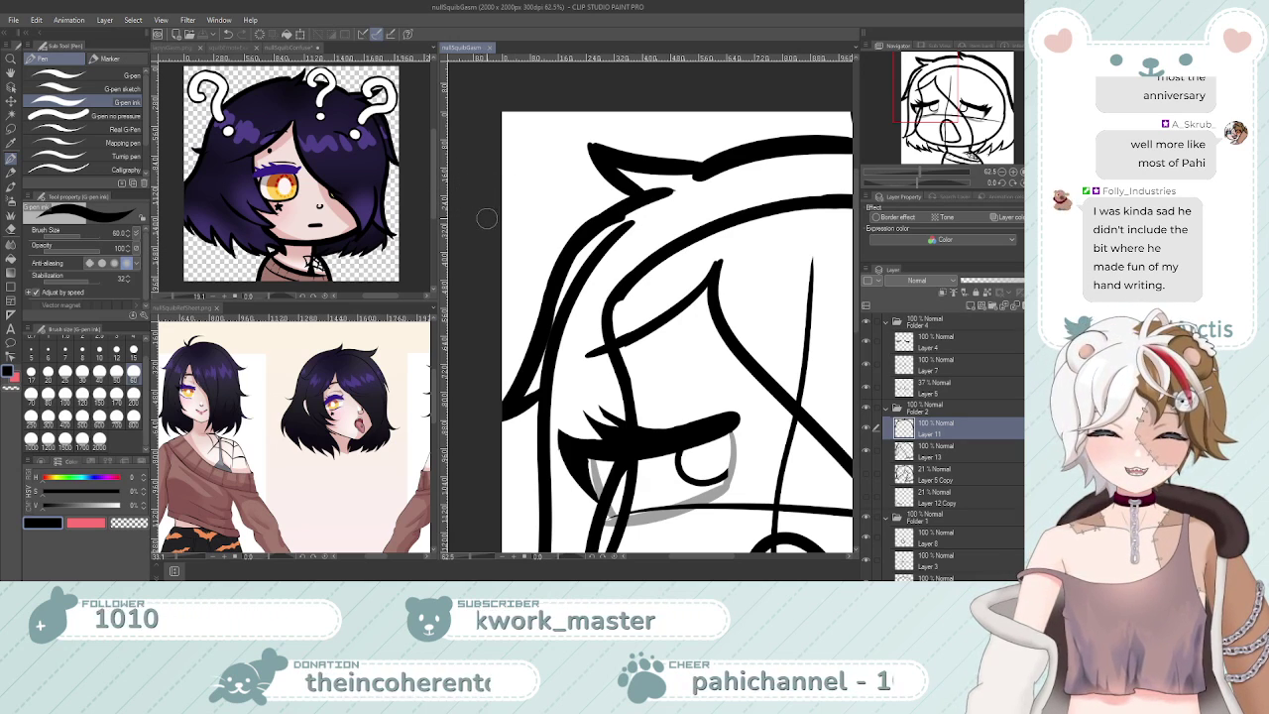
{"action": "scroll", "coordinate": [515, 212], "scroll_direction": "down", "scroll_amount": 3}
{"action": "scroll", "coordinate": [512, 251], "scroll_direction": "up", "scroll_amount": 2}
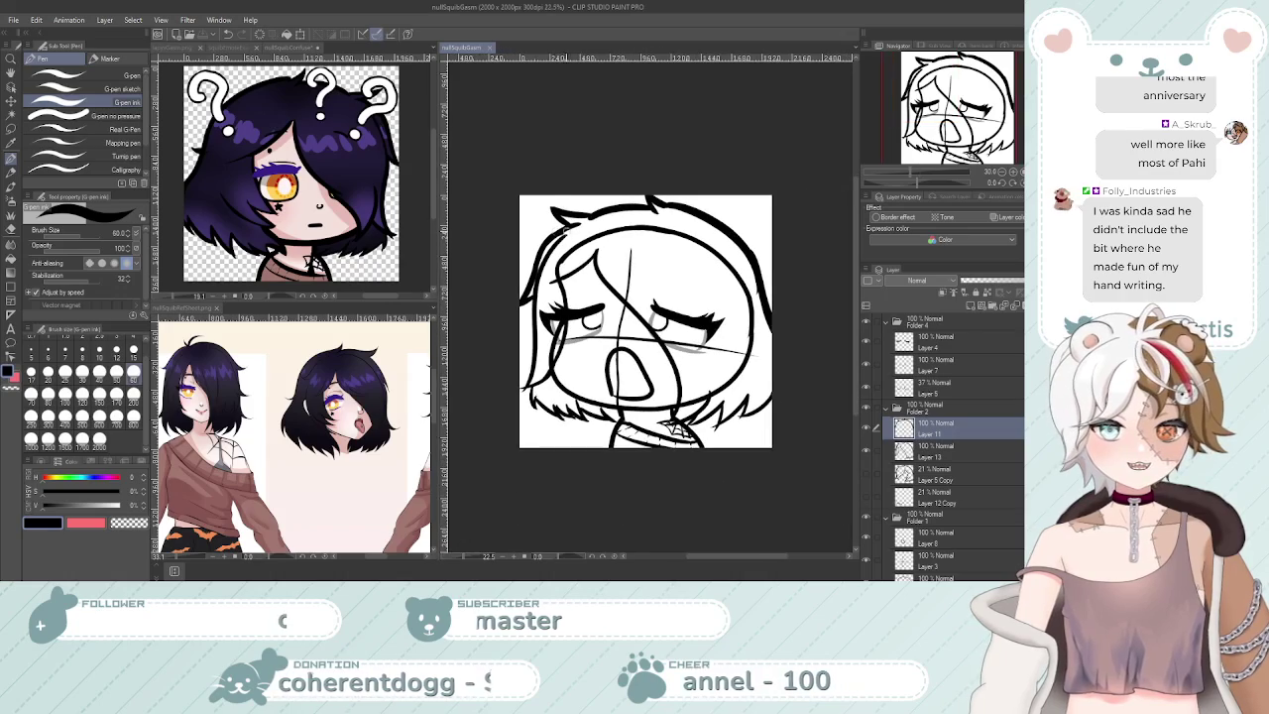
{"action": "scroll", "coordinate": [531, 235], "scroll_direction": "up", "scroll_amount": 3}
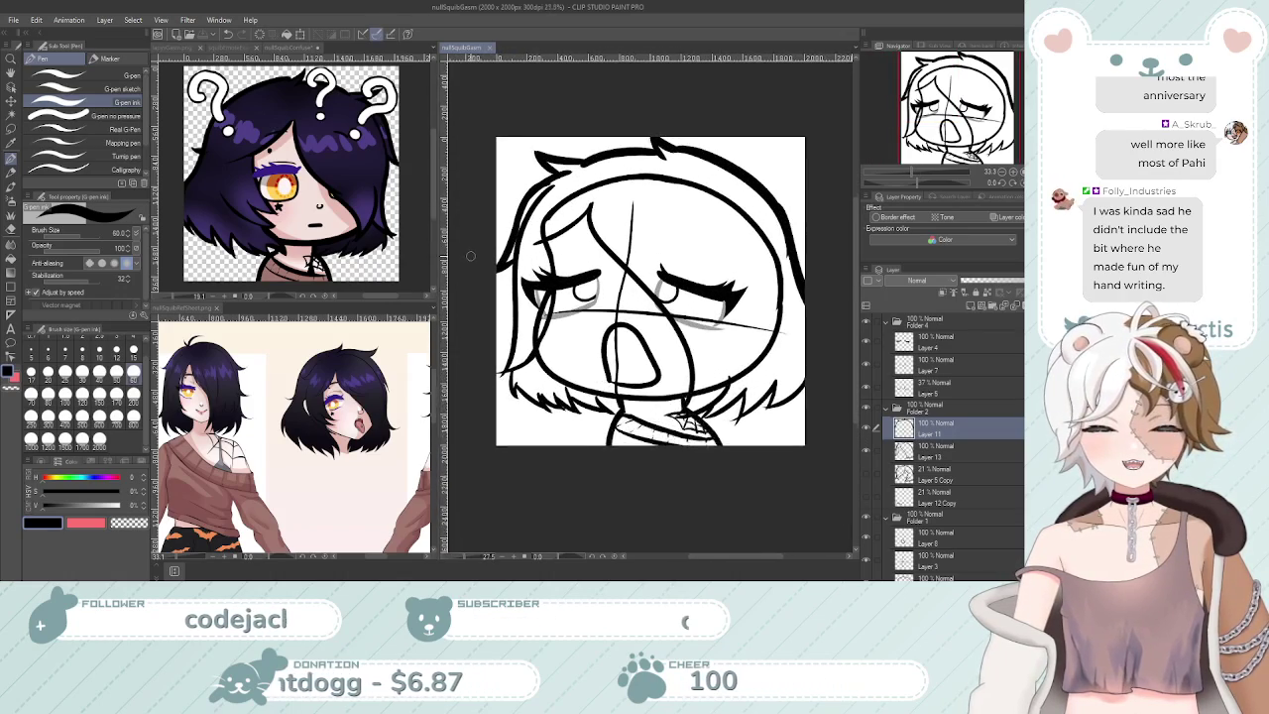
{"action": "scroll", "coordinate": [492, 288], "scroll_direction": "down", "scroll_amount": 4}
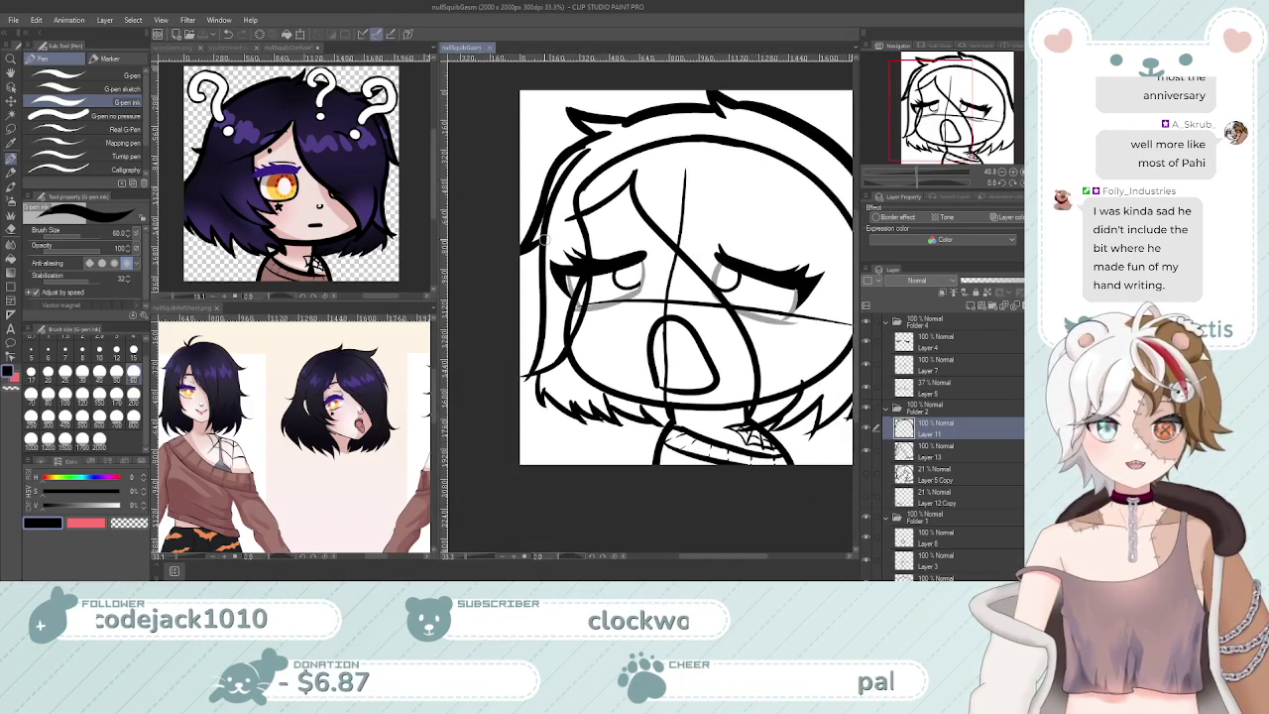
{"action": "scroll", "coordinate": [558, 230], "scroll_direction": "up", "scroll_amount": 3}
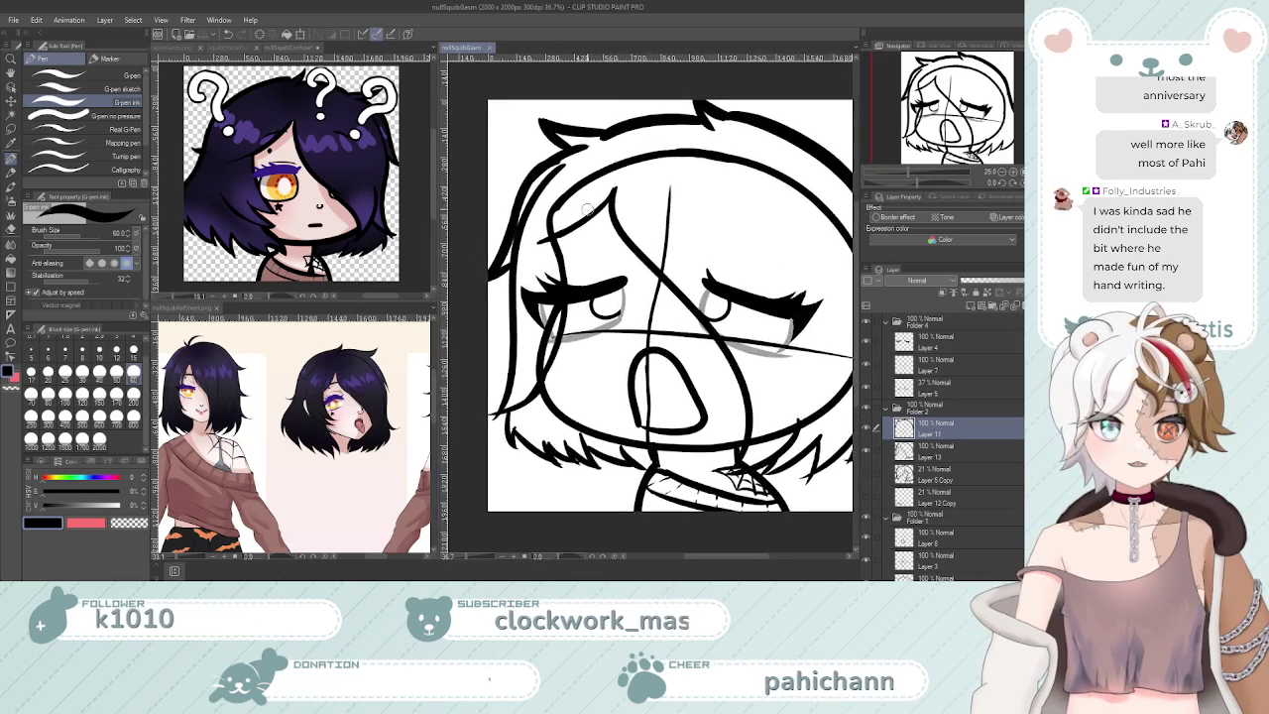
{"action": "scroll", "coordinate": [617, 168], "scroll_direction": "down", "scroll_amount": 2}
{"action": "scroll", "coordinate": [515, 286], "scroll_direction": "up", "scroll_amount": 2}
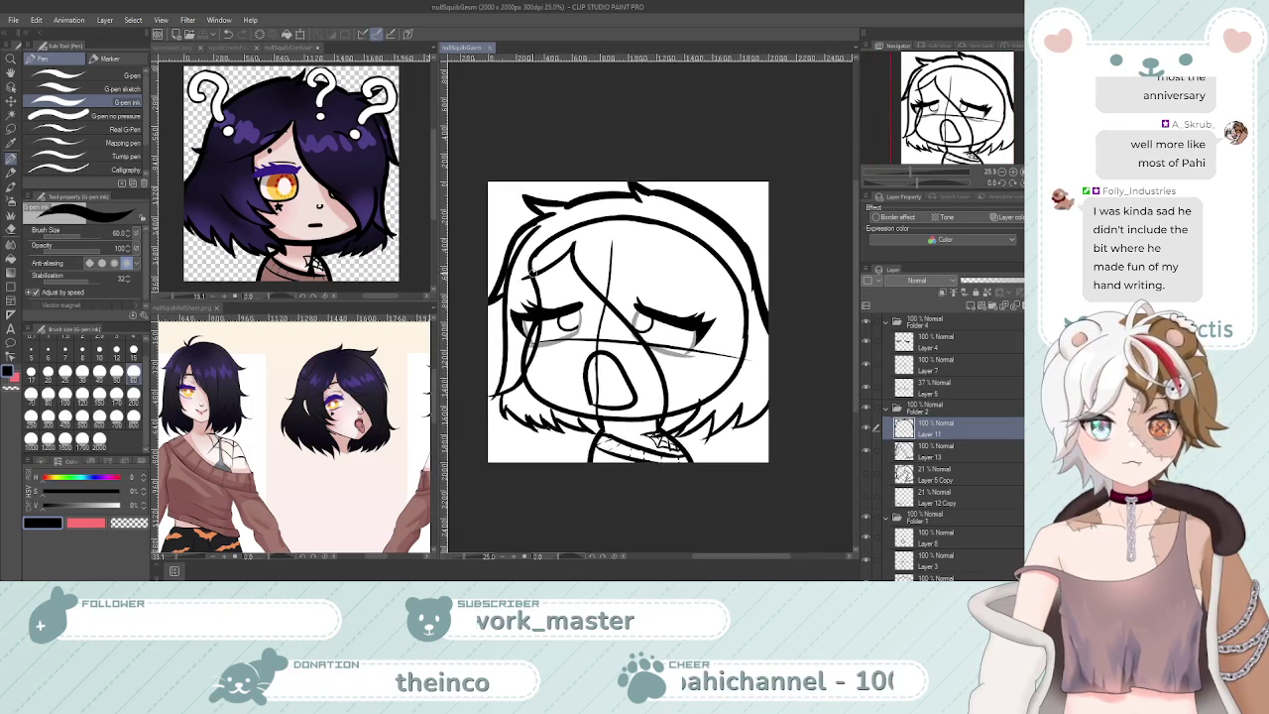
{"action": "scroll", "coordinate": [474, 288], "scroll_direction": "up", "scroll_amount": 1}
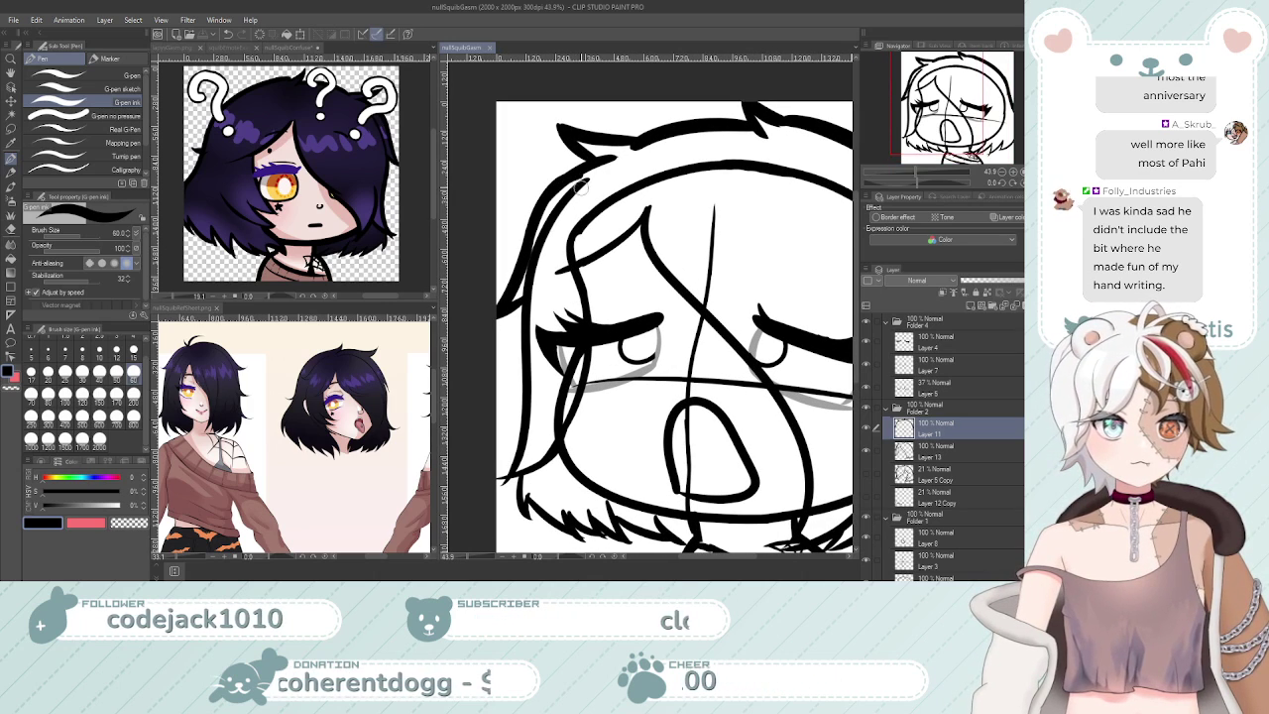
Ink a thicker line along the outer edge of the long left side lock, down to its lower tip
{"action": "mouse_move", "coordinate": [583, 185]}
{"action": "left_mouse_down"}
{"action": "mouse_move", "coordinate": [546, 299]}
{"action": "mouse_move", "coordinate": [540, 286]}
{"action": "mouse_move", "coordinate": [524, 306]}
{"action": "mouse_move", "coordinate": [511, 394]}
{"action": "left_mouse_up"}
{"action": "key", "text": "ctrl+z"}
{"action": "key", "text": "ctrl+z"}
{"action": "left_click_drag", "start_coordinate": [523, 308], "coordinate": [512, 443]}
{"action": "key", "text": "ctrl+z"}
{"action": "mouse_move", "coordinate": [526, 299]}
{"action": "left_mouse_down"}
{"action": "mouse_move", "coordinate": [524, 428]}
{"action": "mouse_move", "coordinate": [523, 415]}
{"action": "mouse_move", "coordinate": [509, 480]}
{"action": "left_mouse_up"}
{"action": "key", "text": "ctrl+z"}
{"action": "left_click_drag", "start_coordinate": [523, 409], "coordinate": [507, 474]}
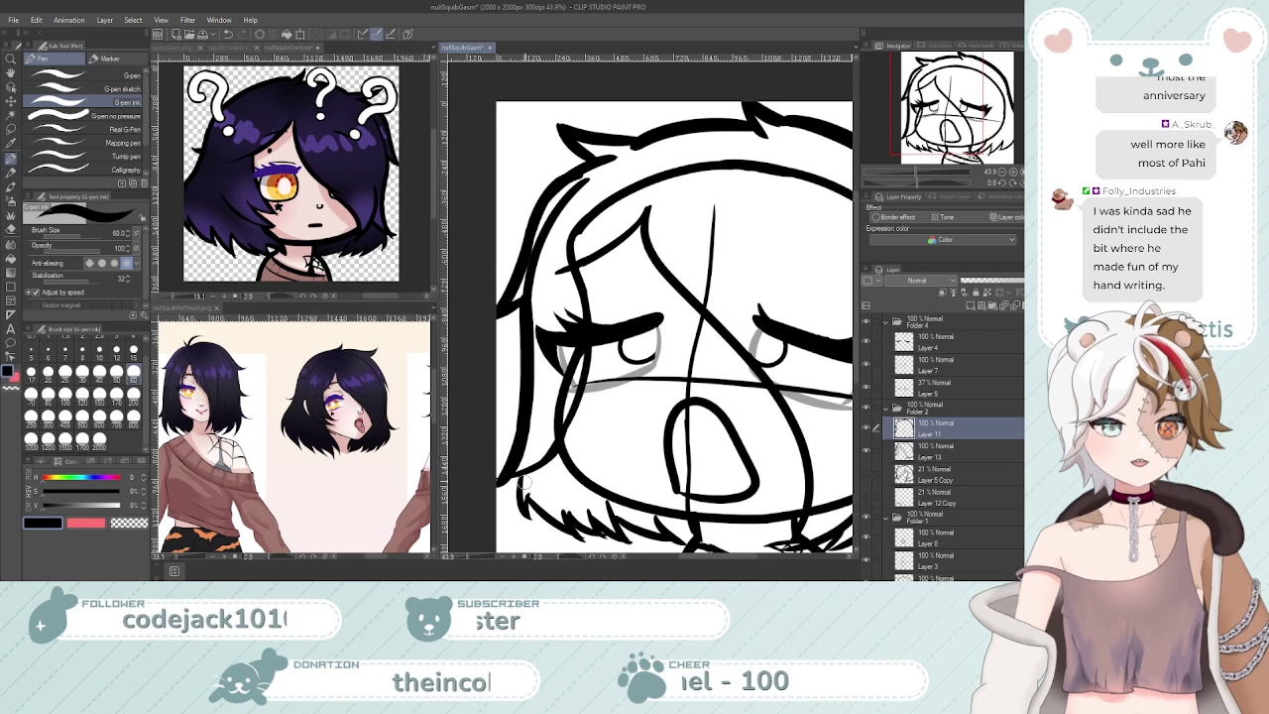
Thicken the inner edge of the left side lock, from the fringe past the left eye to the lock's lower tip
{"action": "left_click_drag", "start_coordinate": [565, 396], "coordinate": [582, 420]}
{"action": "left_click_drag", "start_coordinate": [602, 349], "coordinate": [620, 354]}
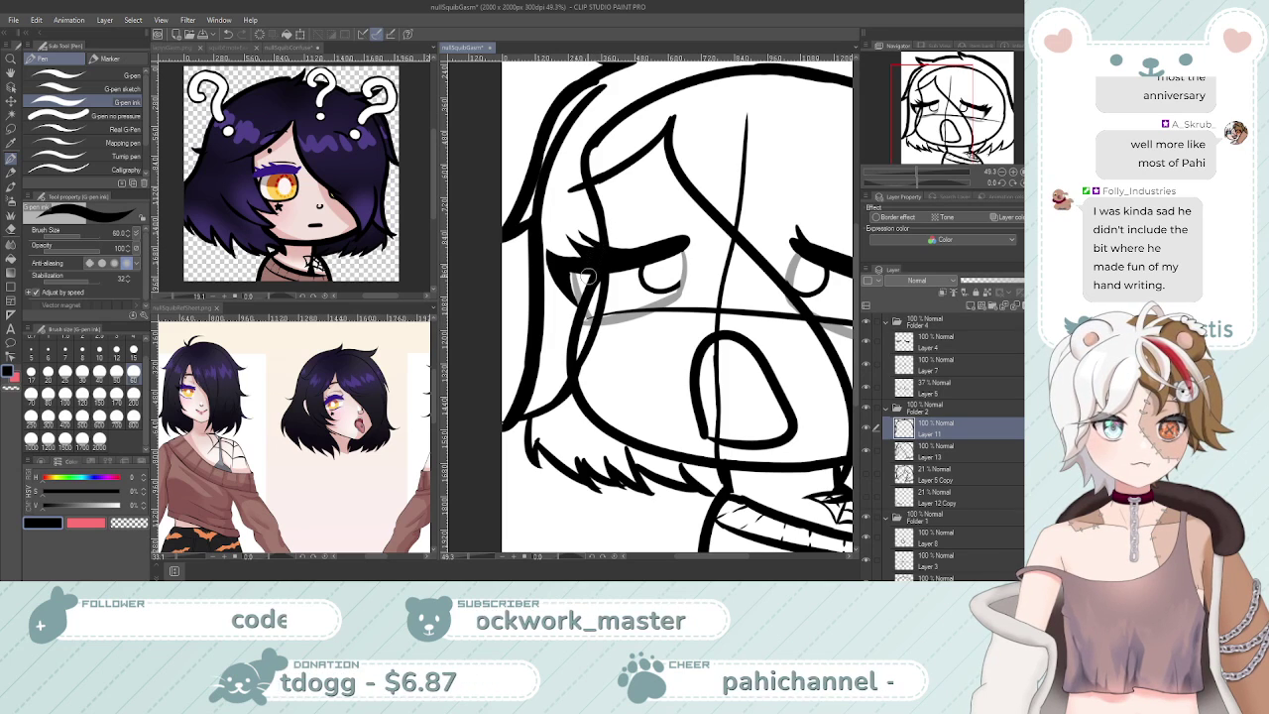
{"action": "left_click_drag", "start_coordinate": [562, 340], "coordinate": [495, 340]}
{"action": "scroll", "coordinate": [584, 324], "scroll_direction": "up", "scroll_amount": 1}
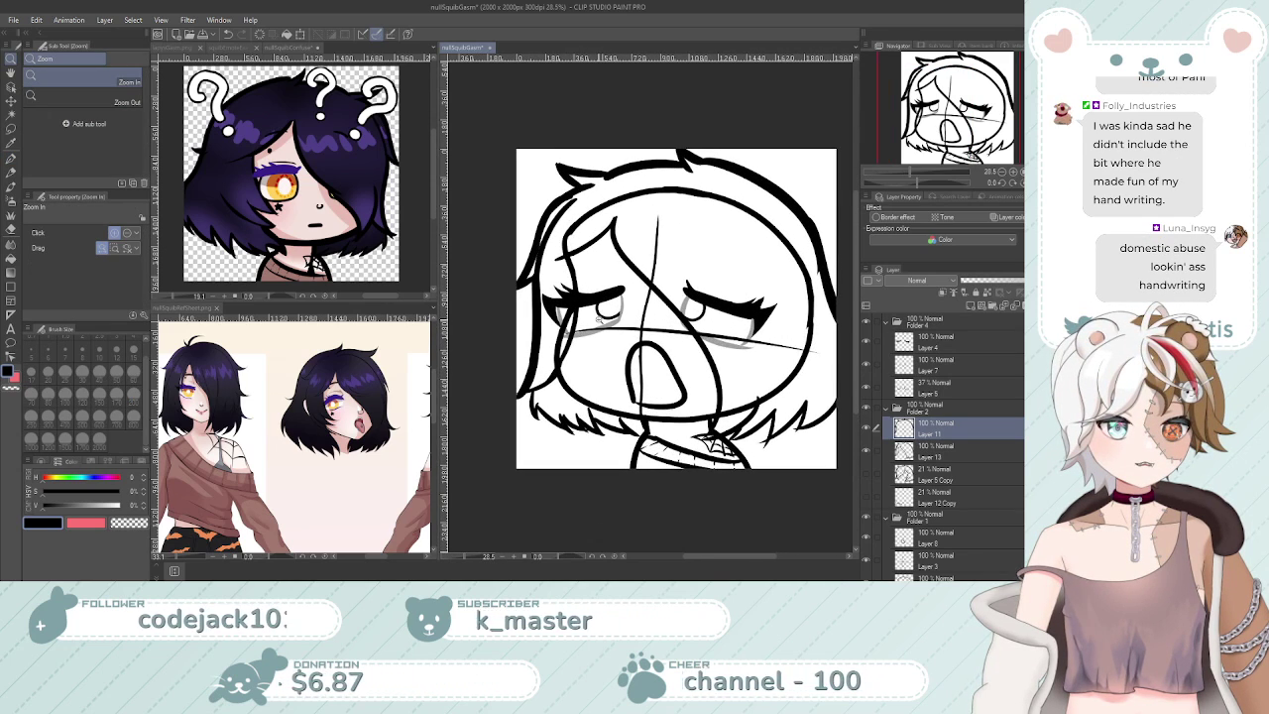
{"action": "scroll", "coordinate": [585, 324], "scroll_direction": "up", "scroll_amount": 1}
{"action": "left_click_drag", "start_coordinate": [551, 384], "coordinate": [510, 423]}
{"action": "key", "text": "ctrl+z"}
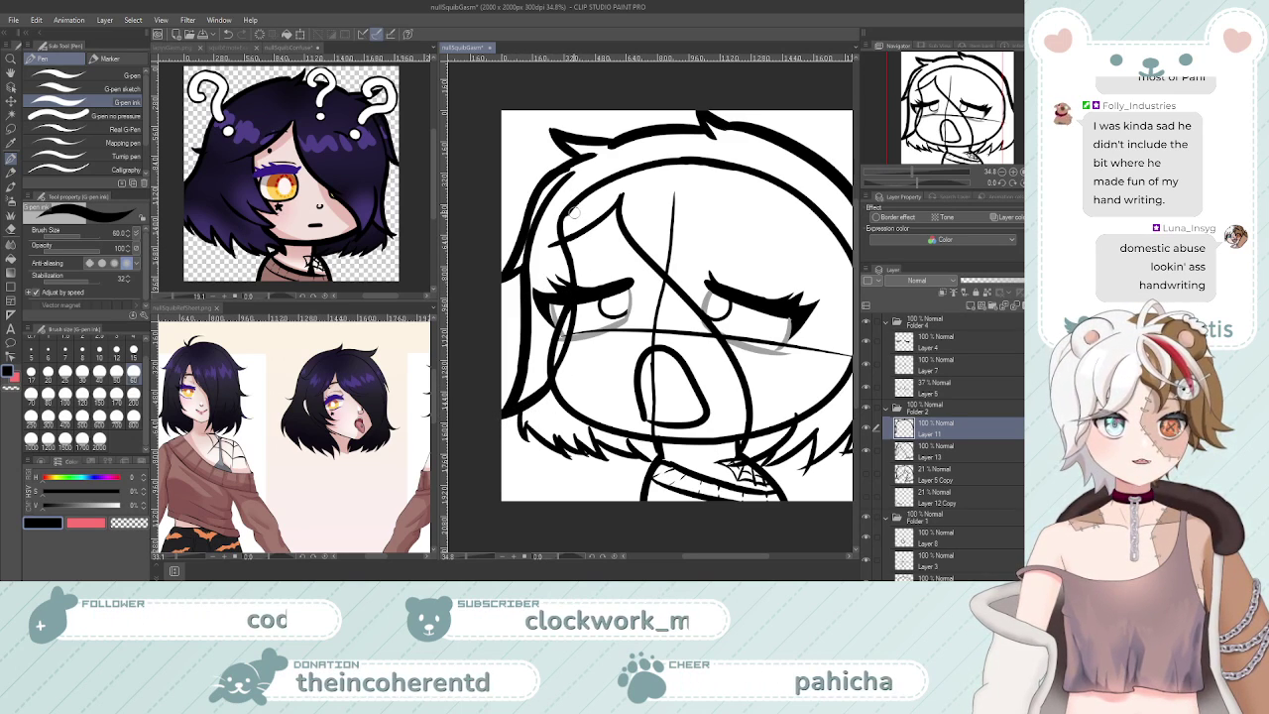
{"action": "scroll", "coordinate": [584, 225], "scroll_direction": "down", "scroll_amount": 1}
{"action": "scroll", "coordinate": [584, 225], "scroll_direction": "up", "scroll_amount": 3}
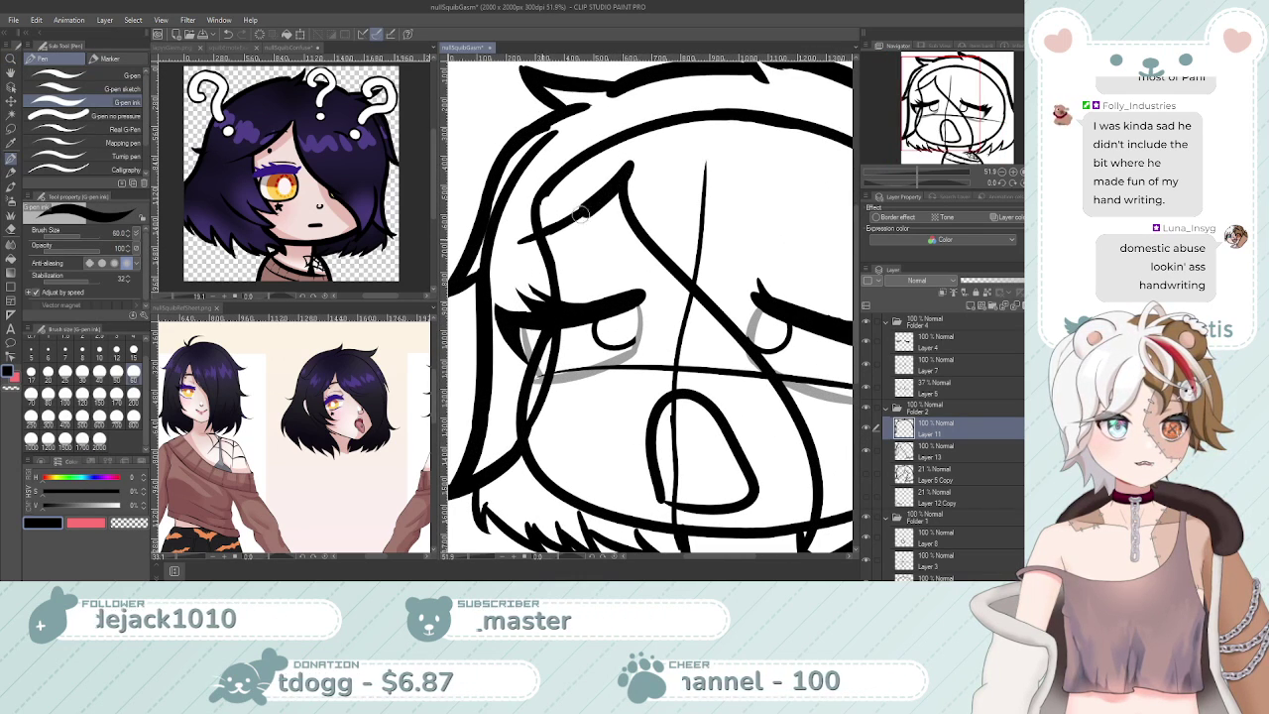
{"action": "mouse_move", "coordinate": [551, 243]}
{"action": "left_mouse_down"}
{"action": "mouse_move", "coordinate": [543, 407]}
{"action": "mouse_move", "coordinate": [526, 444]}
{"action": "left_mouse_up"}
{"action": "key", "text": "ctrl+z"}
{"action": "left_click_drag", "start_coordinate": [545, 396], "coordinate": [505, 454]}
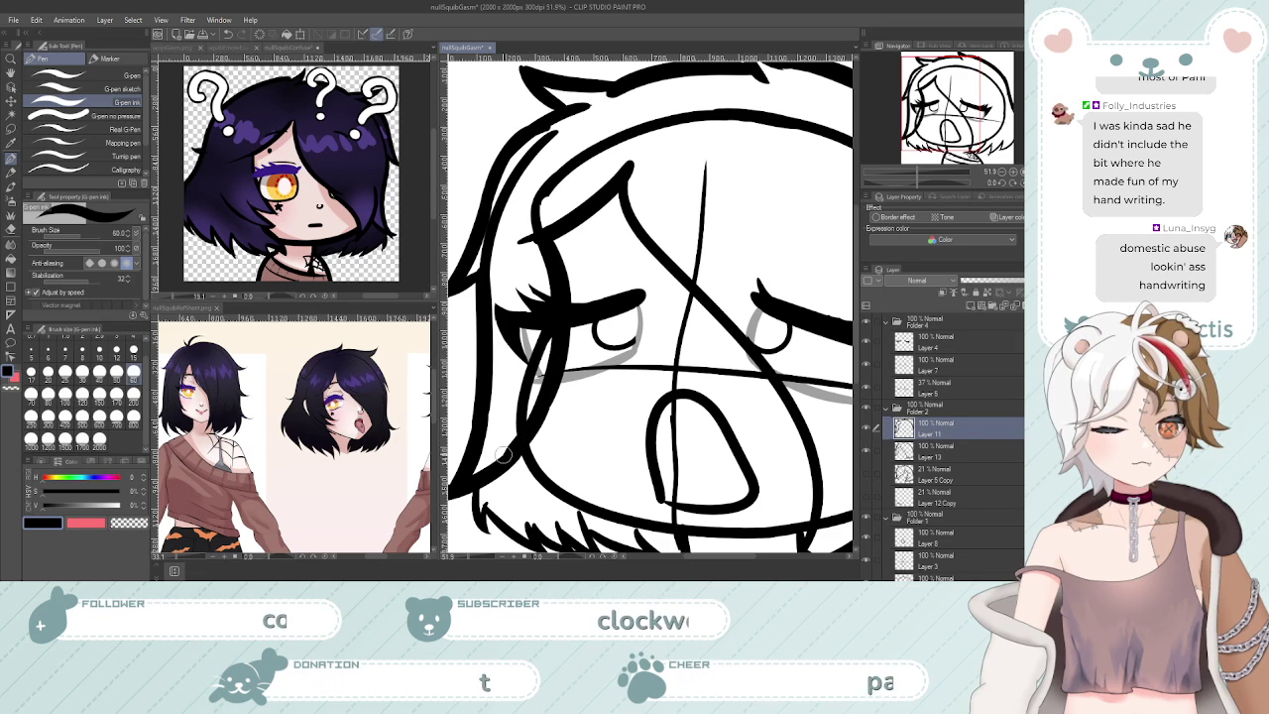
Ink a thicker fringe line from its peak on the forehead diagonally across the face to the right eye, redoing uneven strokes
{"action": "key", "text": "ctrl+space"}
{"action": "left_click_drag", "start_coordinate": [519, 340], "coordinate": [481, 365]}
{"action": "left_click", "coordinate": [615, 338]}
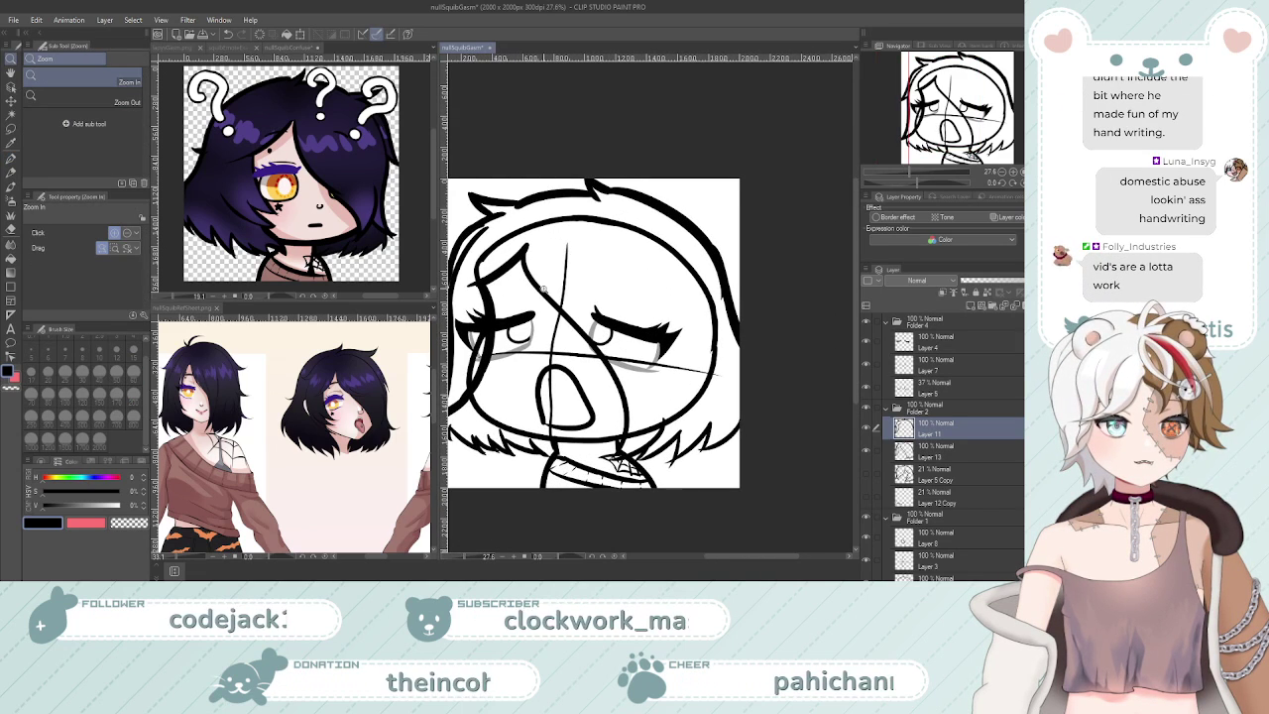
{"action": "left_click_drag", "start_coordinate": [528, 278], "coordinate": [565, 325]}
{"action": "key", "text": "ctrl+z"}
{"action": "key", "text": "ctrl+space"}
{"action": "mouse_move", "coordinate": [532, 266]}
{"action": "left_mouse_down"}
{"action": "mouse_move", "coordinate": [609, 283]}
{"action": "mouse_move", "coordinate": [496, 327]}
{"action": "left_mouse_up"}
{"action": "left_click_drag", "start_coordinate": [587, 428], "coordinate": [683, 422]}
{"action": "left_click_drag", "start_coordinate": [669, 377], "coordinate": [636, 363]}
{"action": "key", "text": "ctrl+space"}
{"action": "mouse_move", "coordinate": [514, 198]}
{"action": "left_mouse_down"}
{"action": "mouse_move", "coordinate": [565, 206]}
{"action": "mouse_move", "coordinate": [555, 209]}
{"action": "mouse_move", "coordinate": [596, 258]}
{"action": "left_mouse_up"}
{"action": "key", "text": "ctrl+z"}
{"action": "mouse_move", "coordinate": [556, 190]}
{"action": "left_mouse_down"}
{"action": "mouse_move", "coordinate": [560, 216]}
{"action": "mouse_move", "coordinate": [640, 305]}
{"action": "left_mouse_up"}
{"action": "key", "text": "ctrl+z"}
{"action": "left_click_drag", "start_coordinate": [554, 190], "coordinate": [645, 305]}
{"action": "mouse_move", "coordinate": [582, 251]}
{"action": "left_mouse_down"}
{"action": "mouse_move", "coordinate": [652, 310]}
{"action": "mouse_move", "coordinate": [602, 271]}
{"action": "mouse_move", "coordinate": [671, 342]}
{"action": "mouse_move", "coordinate": [672, 367]}
{"action": "mouse_move", "coordinate": [591, 262]}
{"action": "mouse_move", "coordinate": [705, 398]}
{"action": "left_mouse_up"}
{"action": "key", "text": "ctrl+z"}
{"action": "key", "text": "ctrl+z"}
{"action": "key", "text": "ctrl+z"}
{"action": "mouse_move", "coordinate": [599, 278]}
{"action": "left_mouse_down"}
{"action": "mouse_move", "coordinate": [679, 365]}
{"action": "mouse_move", "coordinate": [691, 427]}
{"action": "mouse_move", "coordinate": [629, 296]}
{"action": "mouse_move", "coordinate": [680, 357]}
{"action": "left_mouse_up"}
{"action": "key", "text": "ctrl+z"}
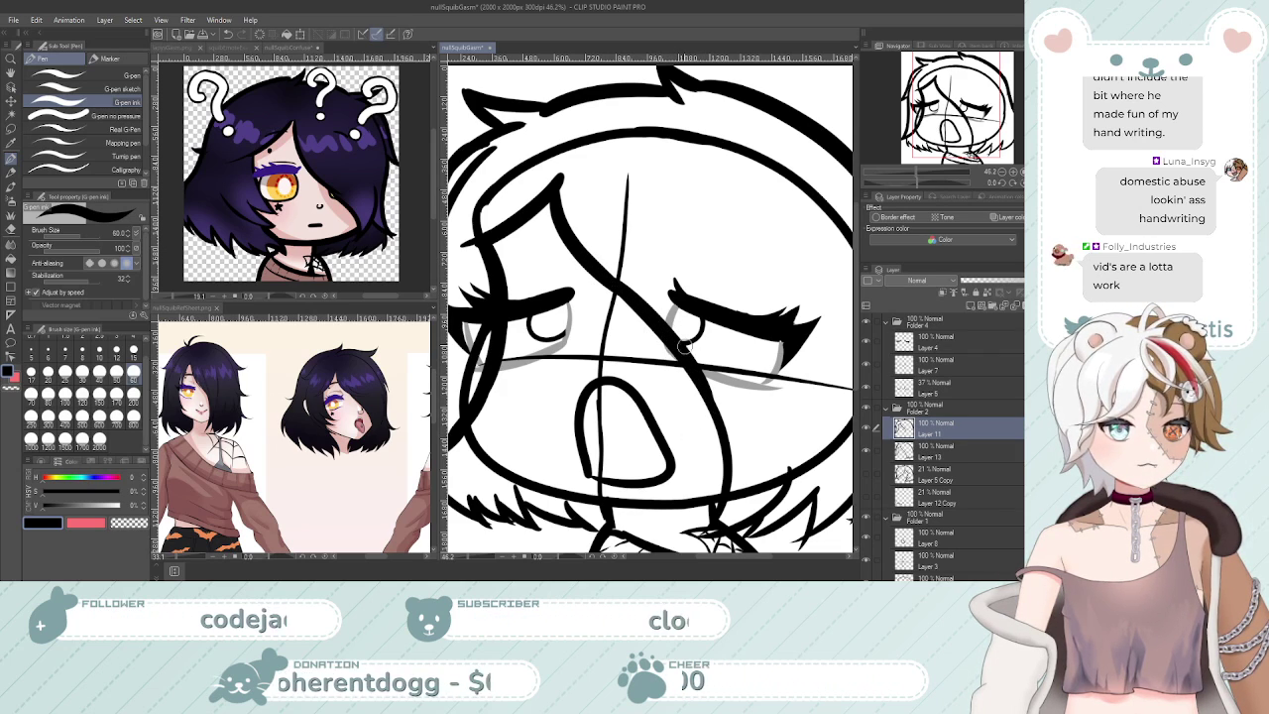
Extend the thick fringe line from the right eye down the cheek to the spiderweb collar
{"action": "key", "text": "ctrl+space"}
{"action": "left_click_drag", "start_coordinate": [603, 249], "coordinate": [540, 249]}
{"action": "left_click_drag", "start_coordinate": [672, 352], "coordinate": [693, 340]}
{"action": "left_click_drag", "start_coordinate": [608, 202], "coordinate": [634, 203]}
{"action": "left_click_drag", "start_coordinate": [590, 253], "coordinate": [622, 365]}
{"action": "key", "text": "ctrl+z"}
{"action": "mouse_move", "coordinate": [588, 248]}
{"action": "left_mouse_down"}
{"action": "mouse_move", "coordinate": [618, 369]}
{"action": "mouse_move", "coordinate": [621, 355]}
{"action": "mouse_move", "coordinate": [606, 406]}
{"action": "mouse_move", "coordinate": [619, 380]}
{"action": "mouse_move", "coordinate": [599, 412]}
{"action": "left_mouse_up"}
{"action": "key", "text": "ctrl+z"}
Ink thicker lines on the pointed hair tips at the head's lower right, beside the spiderweb collar
{"action": "left_click_drag", "start_coordinate": [692, 344], "coordinate": [595, 432]}
{"action": "key", "text": "ctrl+z"}
{"action": "mouse_move", "coordinate": [692, 339]}
{"action": "left_mouse_down"}
{"action": "mouse_move", "coordinate": [662, 397]}
{"action": "mouse_move", "coordinate": [626, 414]}
{"action": "left_mouse_up"}
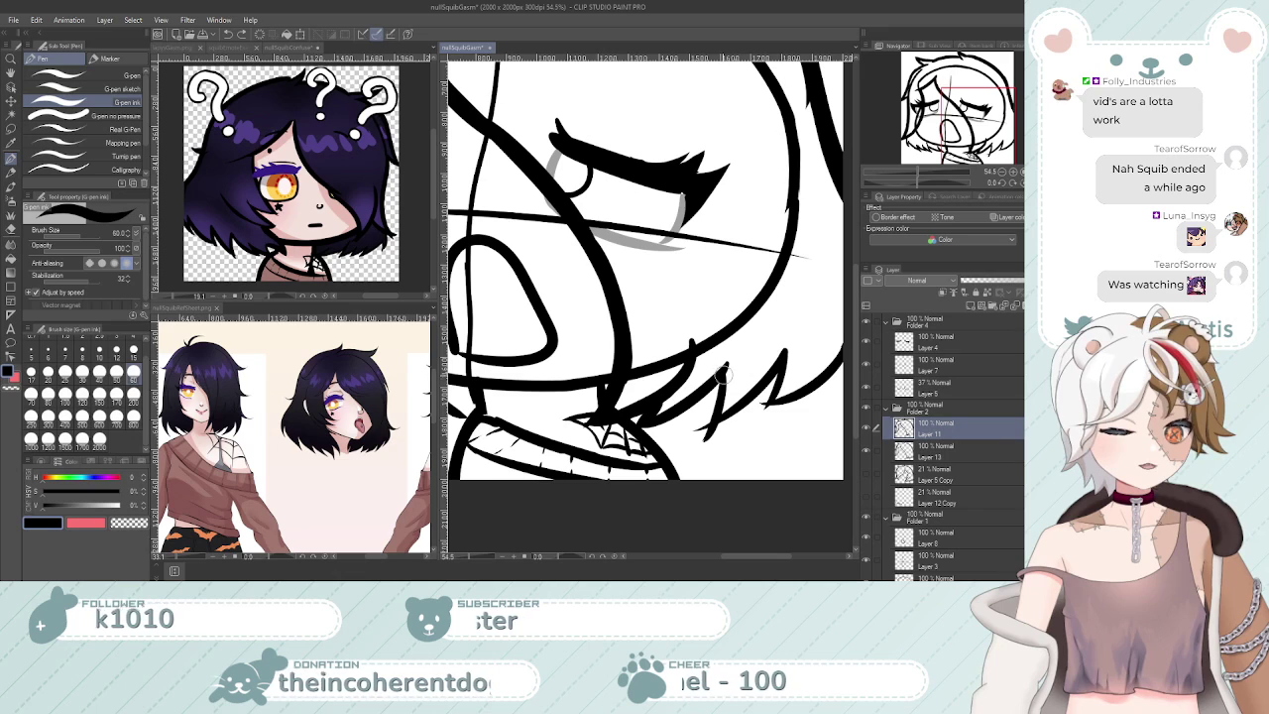
{"action": "key", "text": "ctrl+z"}
{"action": "left_click_drag", "start_coordinate": [783, 358], "coordinate": [708, 432]}
{"action": "key", "text": "ctrl+z"}
{"action": "left_click_drag", "start_coordinate": [782, 353], "coordinate": [716, 424]}
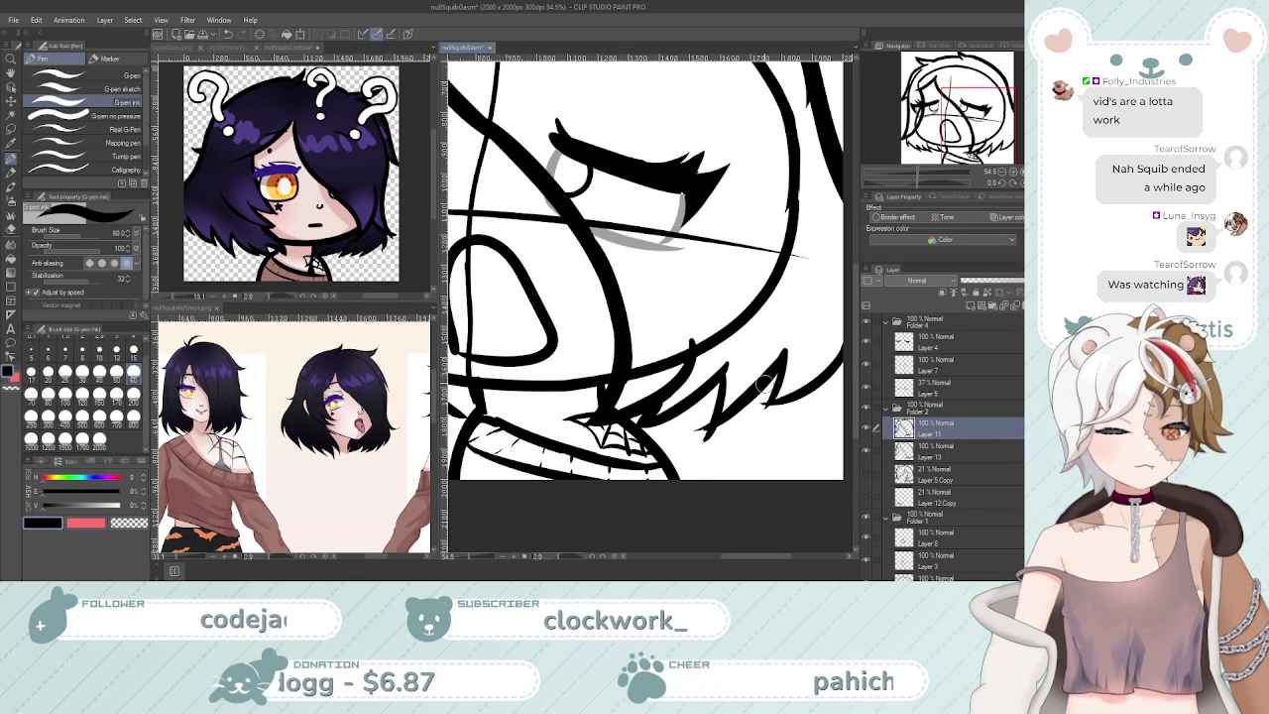
Thicken the outermost hair tip at the lower right, curving in from the canvas edge
{"action": "key", "text": "ctrl+space"}
{"action": "left_click_drag", "start_coordinate": [619, 317], "coordinate": [564, 317]}
{"action": "left_click_drag", "start_coordinate": [684, 297], "coordinate": [727, 337]}
{"action": "left_click_drag", "start_coordinate": [662, 369], "coordinate": [652, 413]}
{"action": "key", "text": "ctrl+z"}
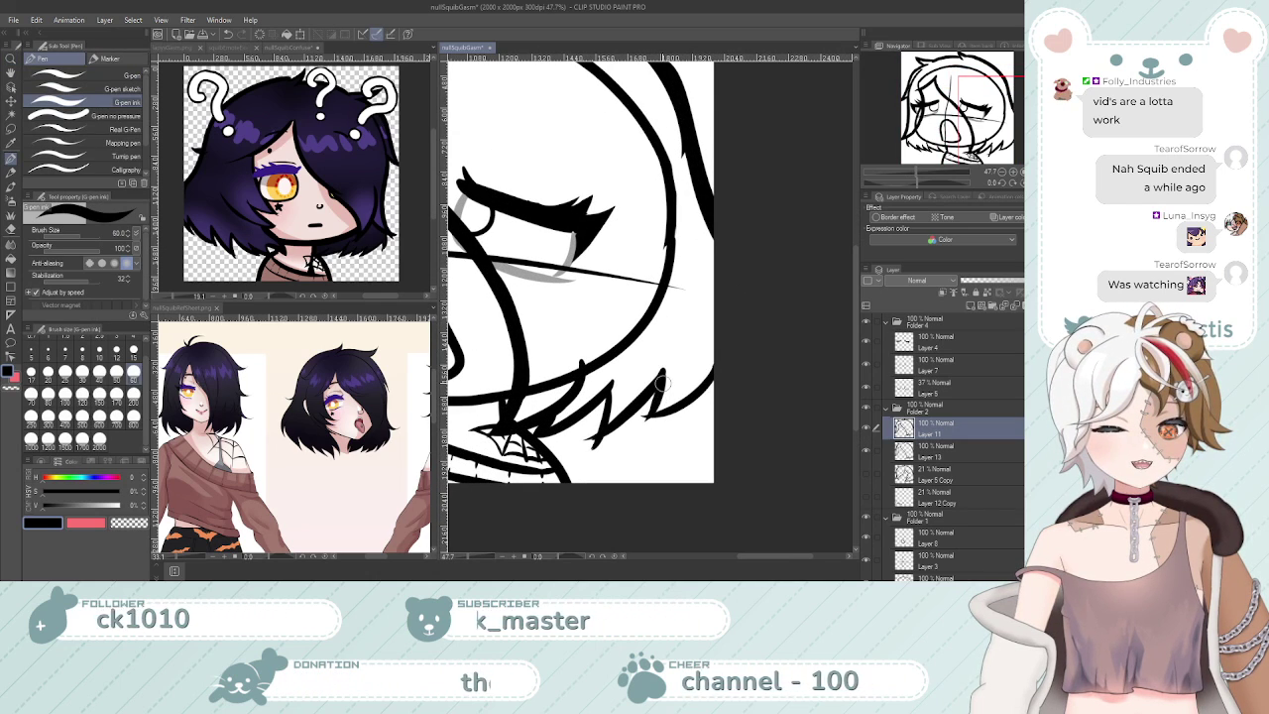
{"action": "left_click_drag", "start_coordinate": [710, 377], "coordinate": [642, 417]}
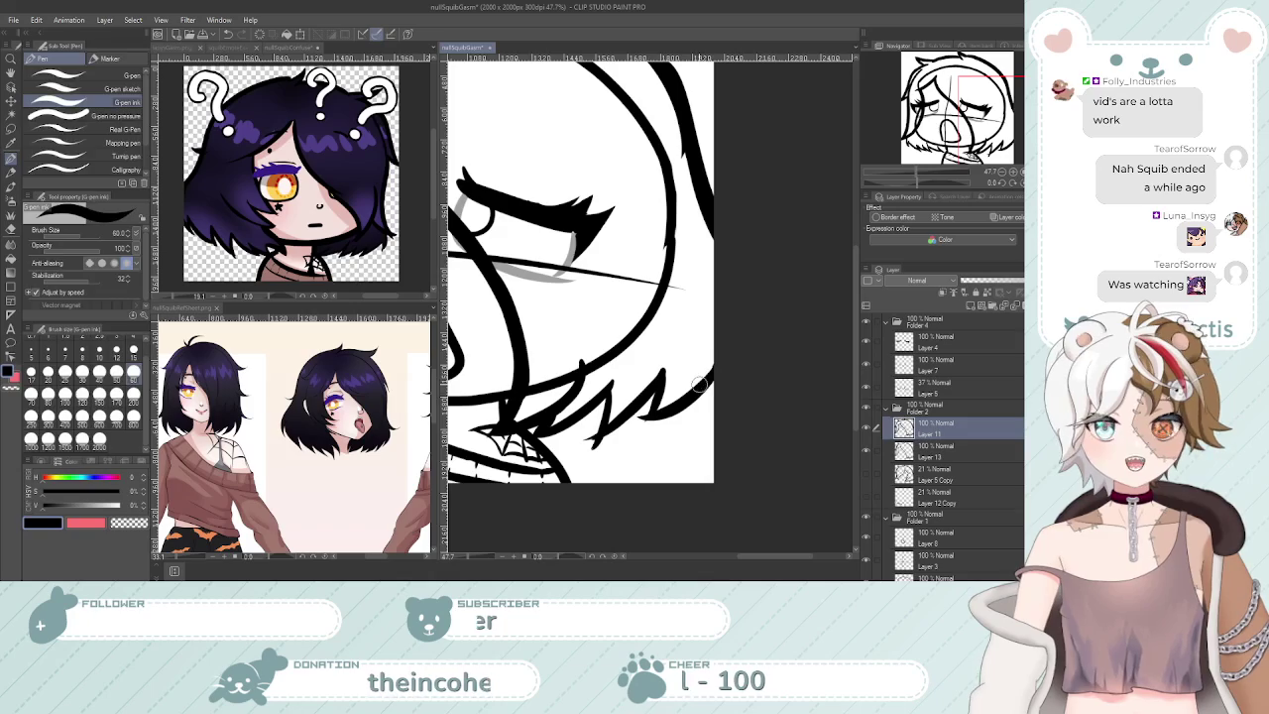
Examine the thickened hair and fringe outlines over the whole head
{"action": "key", "text": "ctrl+space"}
{"action": "left_click_drag", "start_coordinate": [712, 387], "coordinate": [707, 373]}
{"action": "left_click_drag", "start_coordinate": [662, 279], "coordinate": [717, 305]}
{"action": "mouse_move", "coordinate": [622, 293]}
{"action": "left_mouse_down"}
{"action": "mouse_move", "coordinate": [649, 310]}
{"action": "mouse_move", "coordinate": [640, 322]}
{"action": "mouse_move", "coordinate": [659, 337]}
{"action": "mouse_move", "coordinate": [648, 391]}
{"action": "left_mouse_up"}
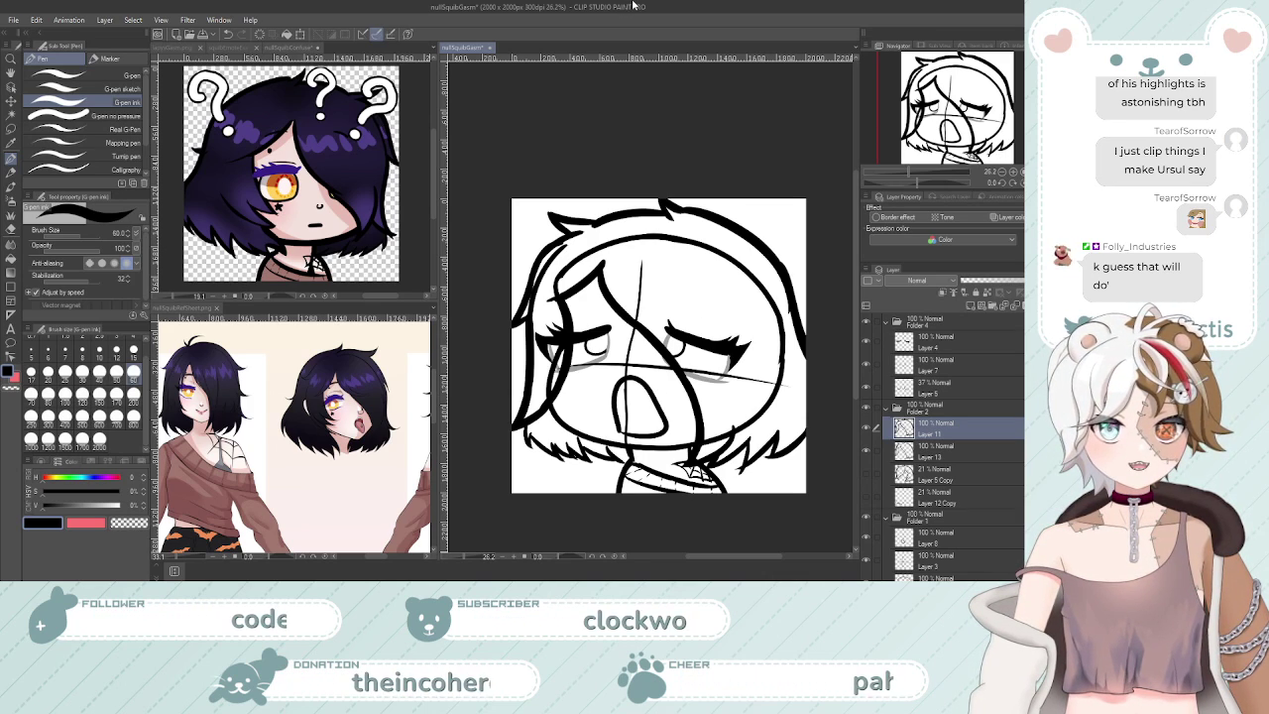
{"action": "scroll", "coordinate": [600, 244], "scroll_direction": "down", "scroll_amount": 2}
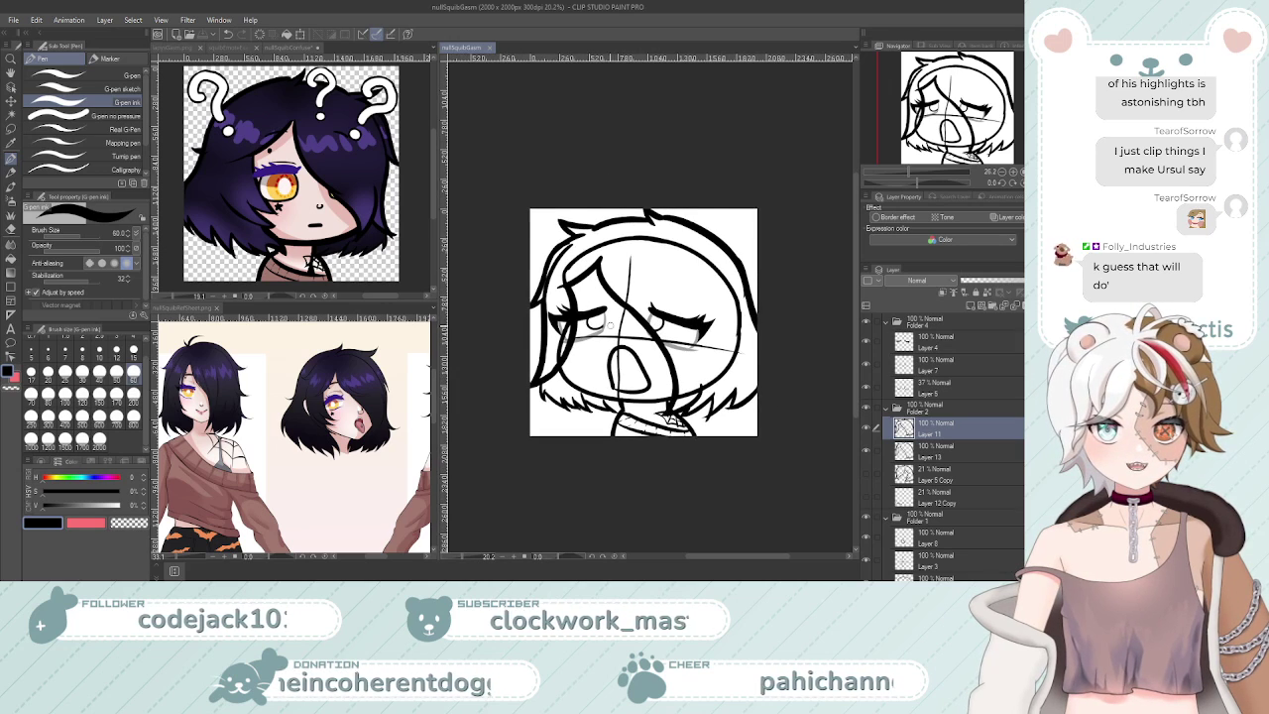
{"action": "scroll", "coordinate": [651, 357], "scroll_direction": "up", "scroll_amount": 3}
{"action": "scroll", "coordinate": [649, 337], "scroll_direction": "up", "scroll_amount": 1}
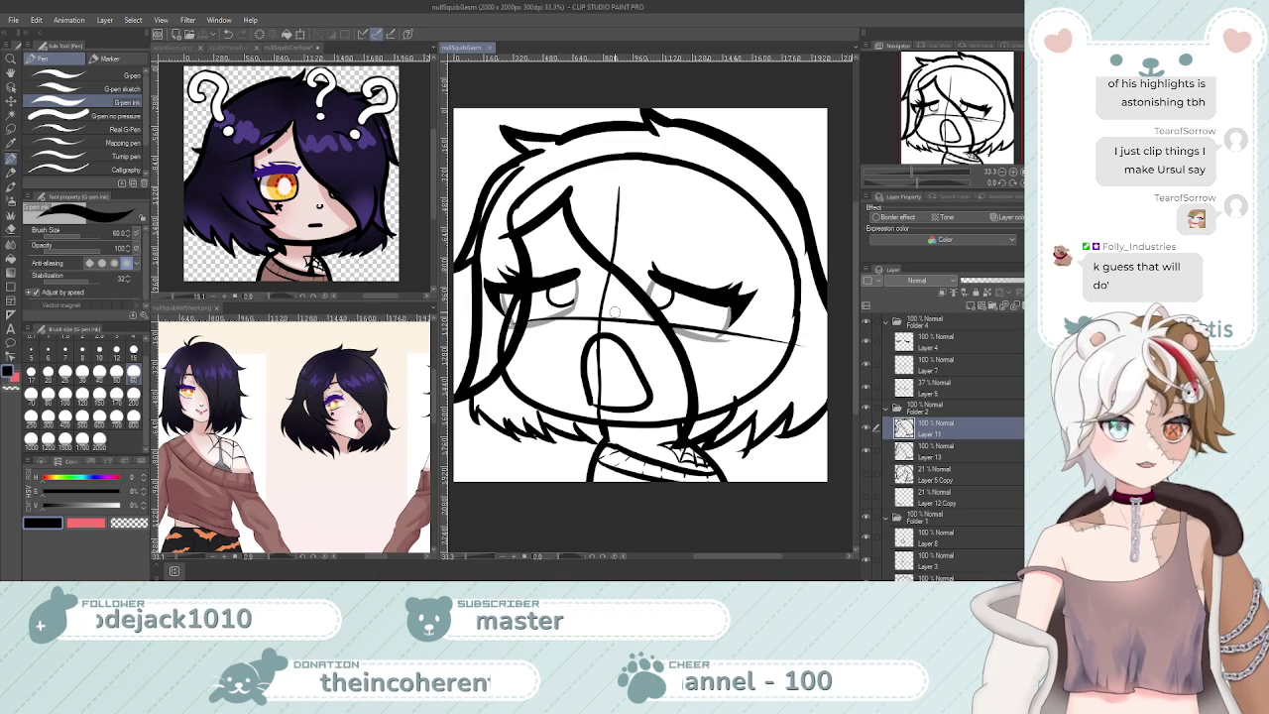
{"action": "scroll", "coordinate": [615, 311], "scroll_direction": "down", "scroll_amount": 6}
{"action": "scroll", "coordinate": [622, 310], "scroll_direction": "up", "scroll_amount": 5}
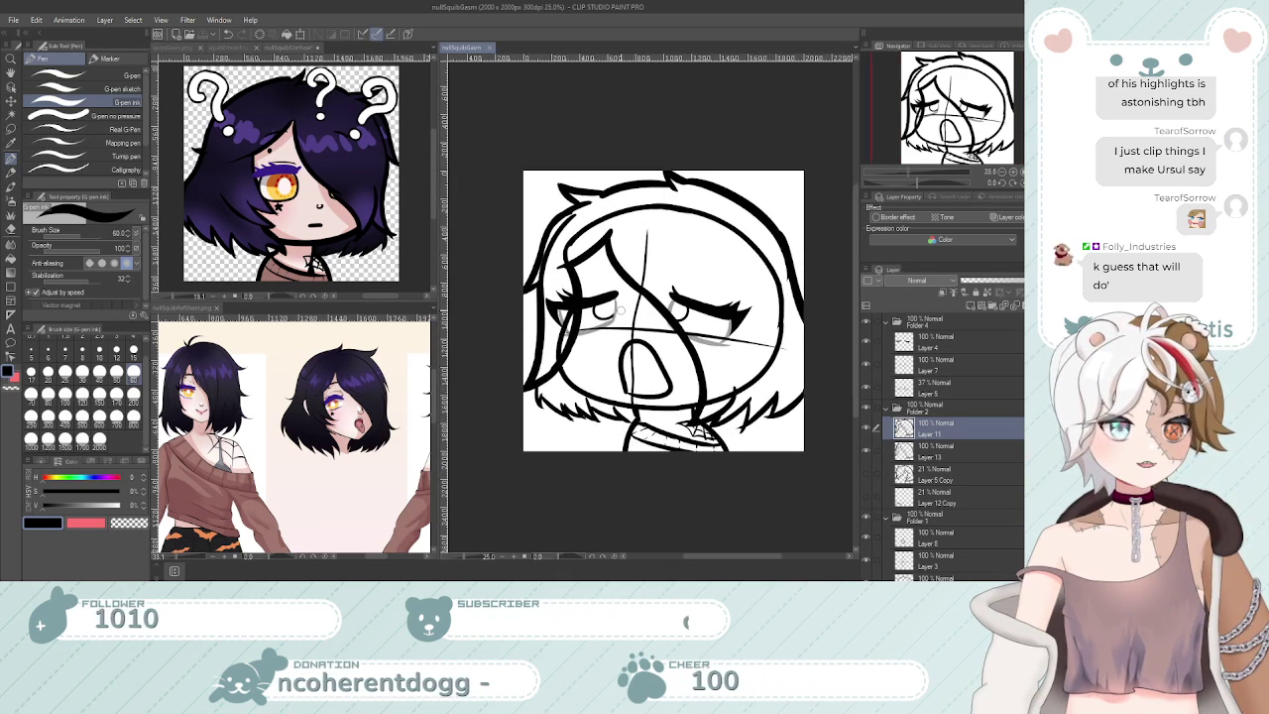
{"action": "scroll", "coordinate": [612, 308], "scroll_direction": "down", "scroll_amount": 1}
{"action": "scroll", "coordinate": [612, 307], "scroll_direction": "up", "scroll_amount": 2}
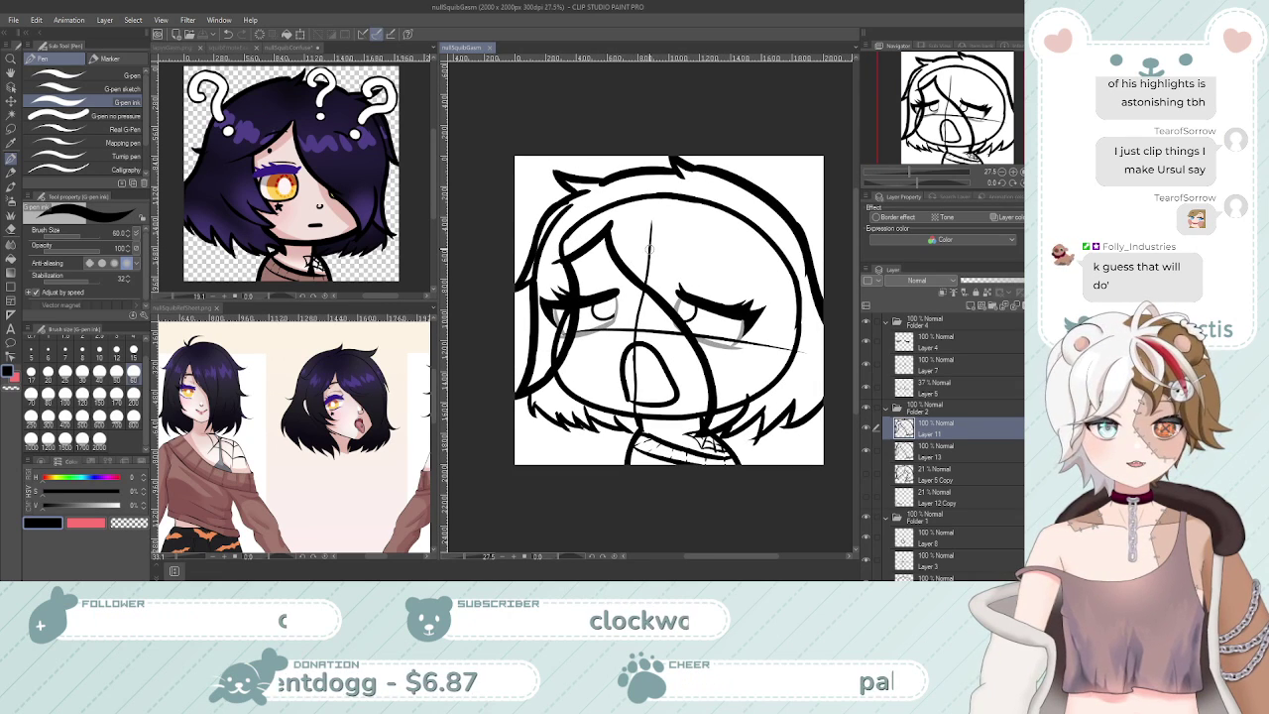
{"action": "scroll", "coordinate": [648, 248], "scroll_direction": "up", "scroll_amount": 1}
{"action": "left_click_drag", "start_coordinate": [649, 248], "coordinate": [650, 245]}
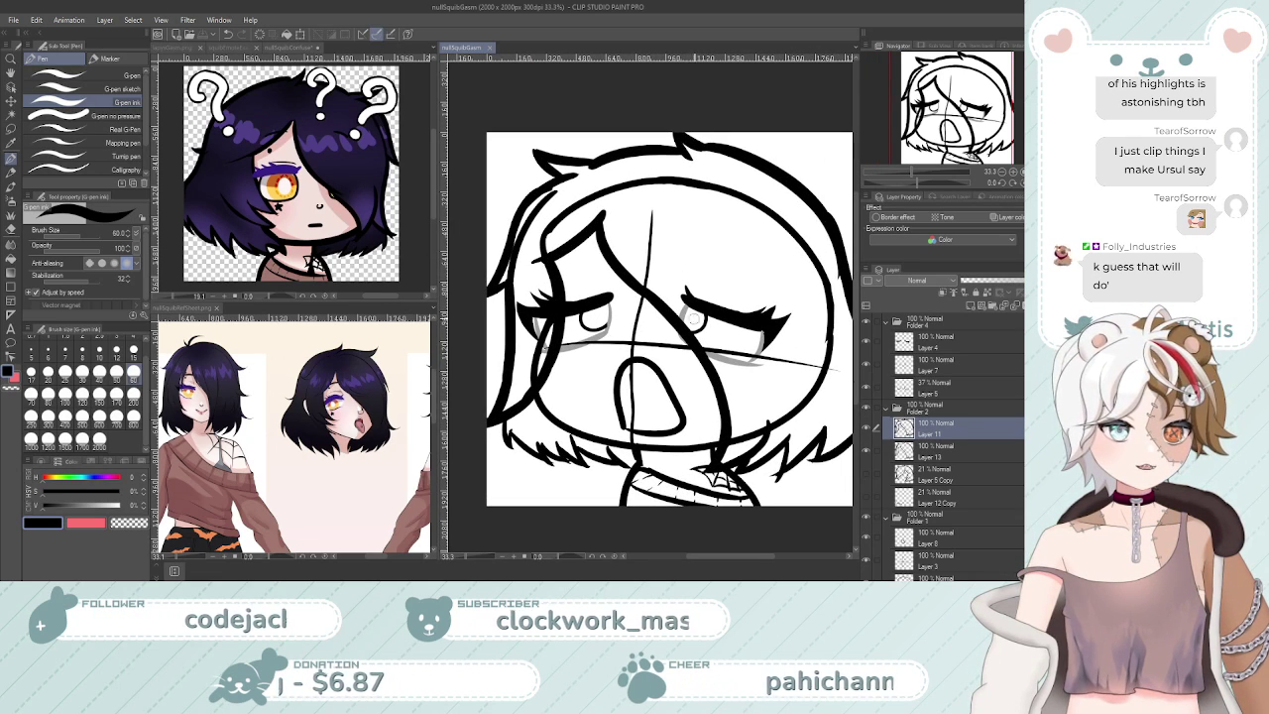
Merge Layer 11 and Layer 13 into one line-art layer and toggle its visibility to check the combined lines
{"action": "left_click", "coordinate": [917, 451]}
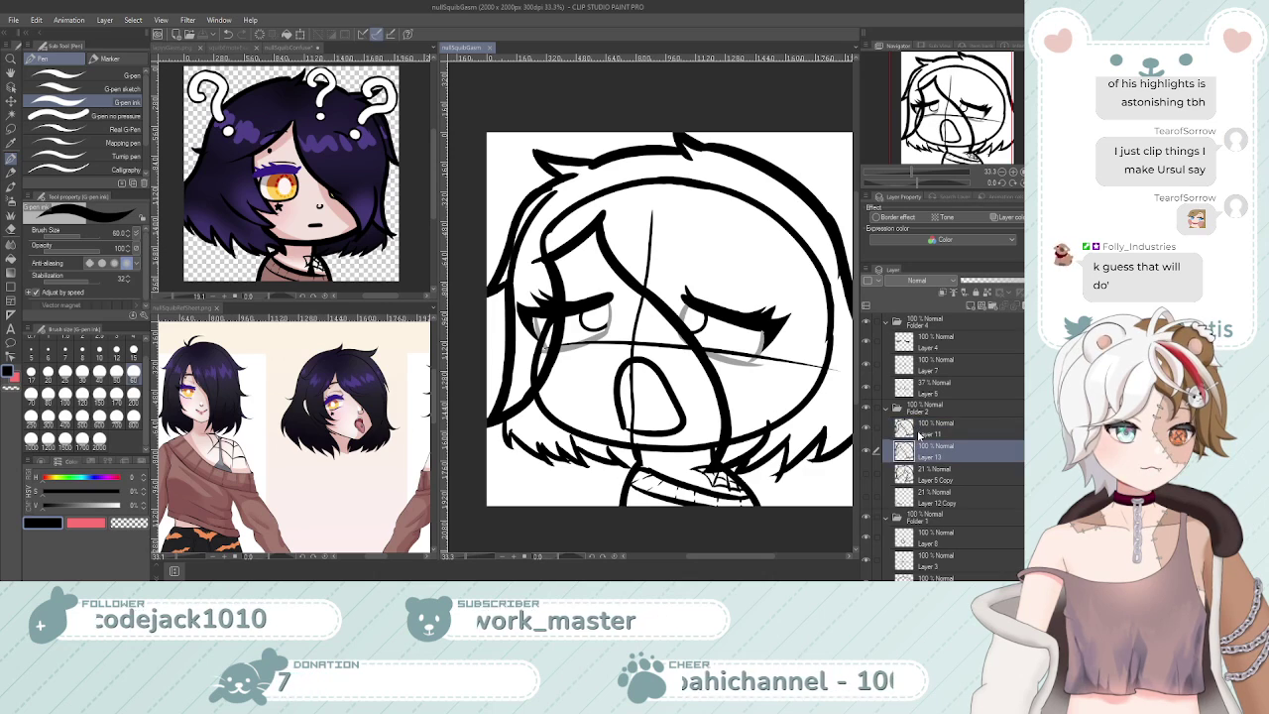
{"action": "left_click", "coordinate": [918, 429]}
{"action": "left_click", "coordinate": [905, 429], "text": "ctrl"}
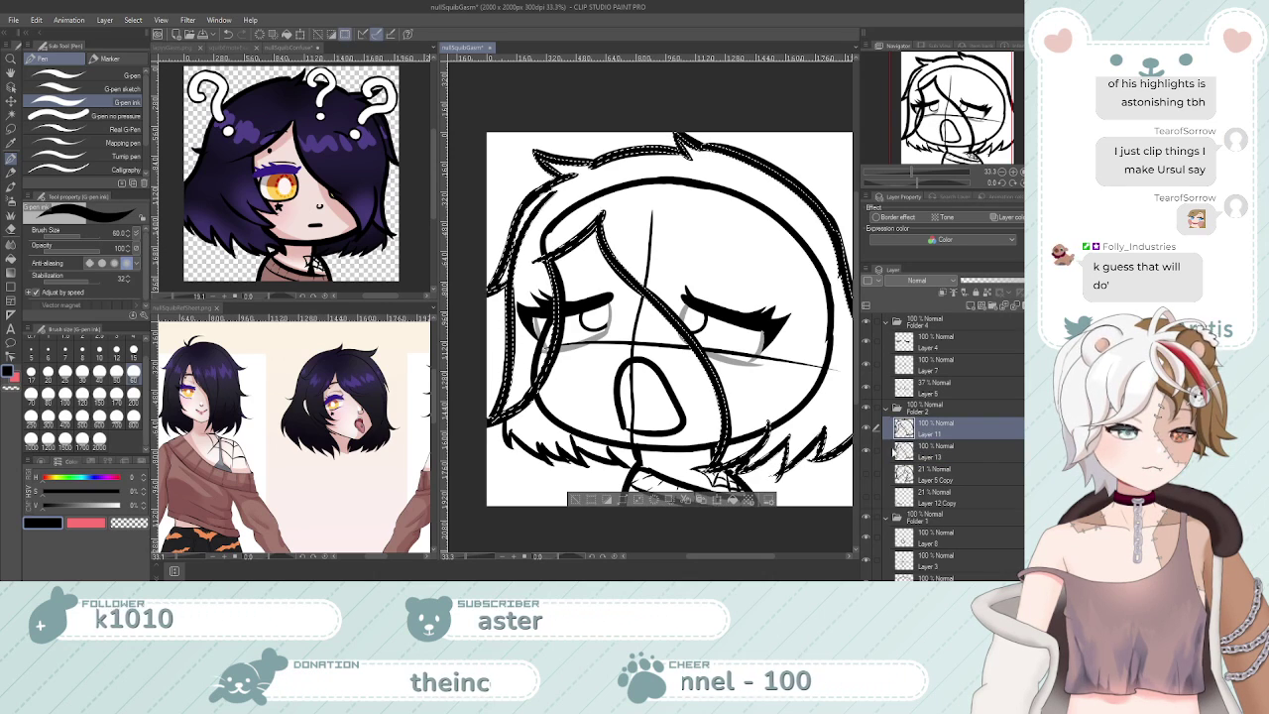
{"action": "key", "text": "ctrl+d"}
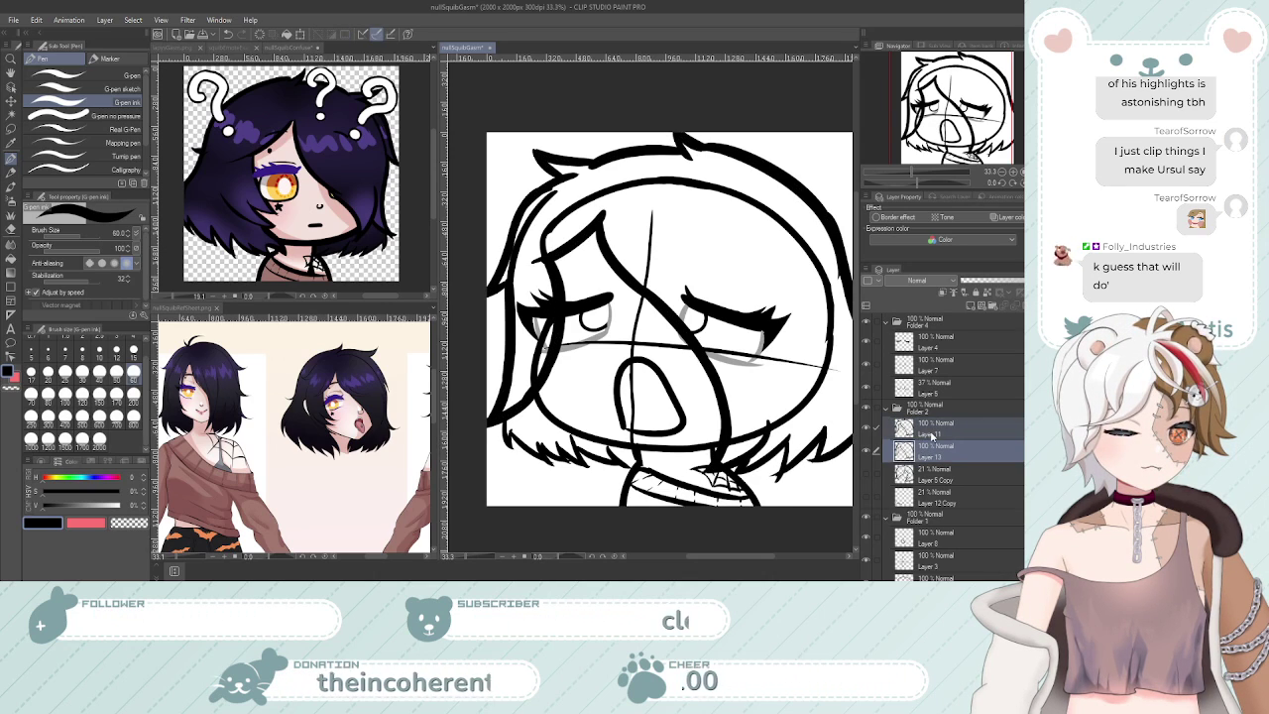
{"action": "left_click", "coordinate": [931, 458], "text": "ctrl"}
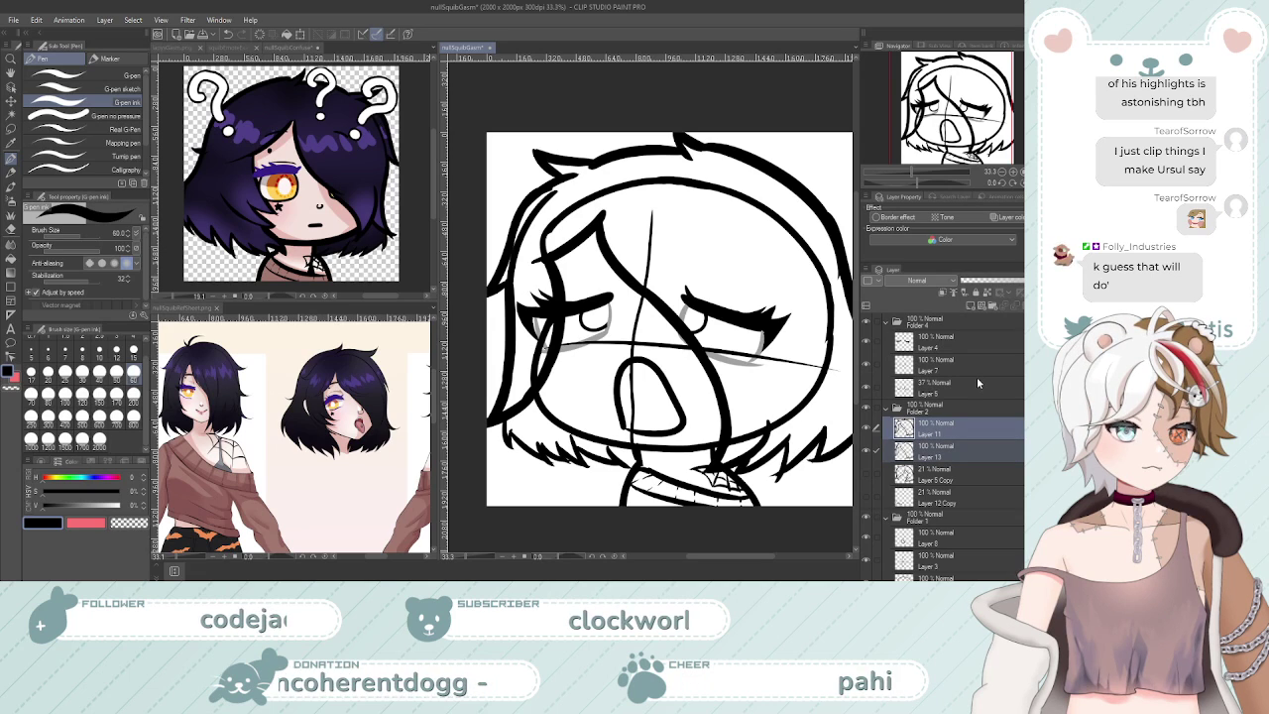
{"action": "key", "text": "shift+alt+e"}
{"action": "left_click", "coordinate": [867, 428]}
{"action": "left_click", "coordinate": [867, 428]}
{"action": "left_click", "coordinate": [867, 428]}
{"action": "left_click", "coordinate": [868, 429]}
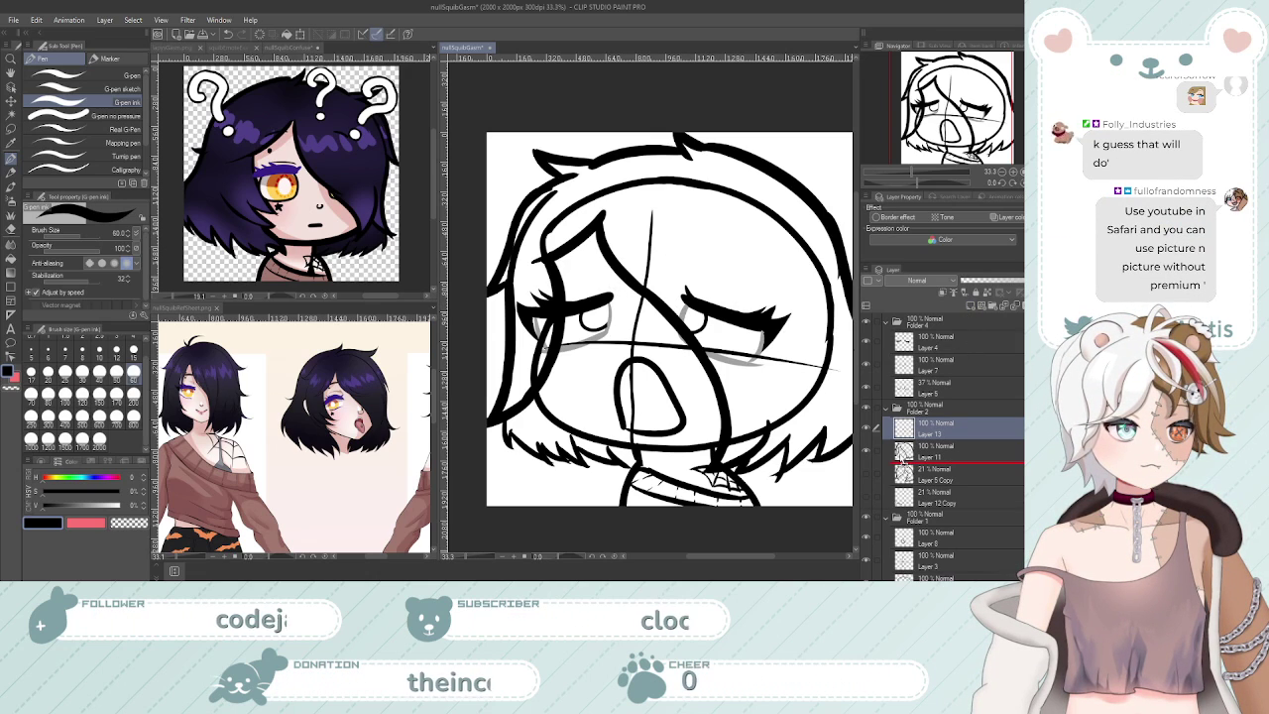
Add a new layer directly below the merged line art and rename it "mask"
{"action": "key", "text": "ctrl+shift+n"}
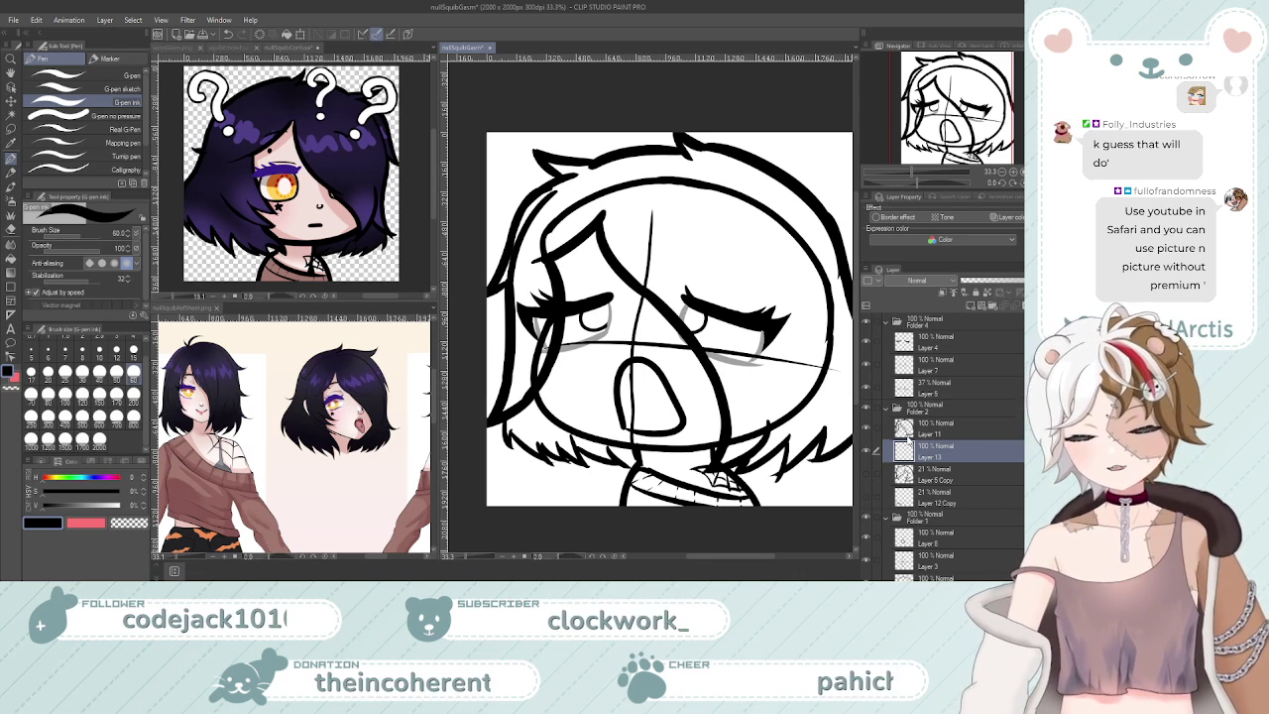
{"action": "double_click", "coordinate": [929, 457]}
{"action": "type", "text": "mask"}
{"action": "key", "text": "Return"}
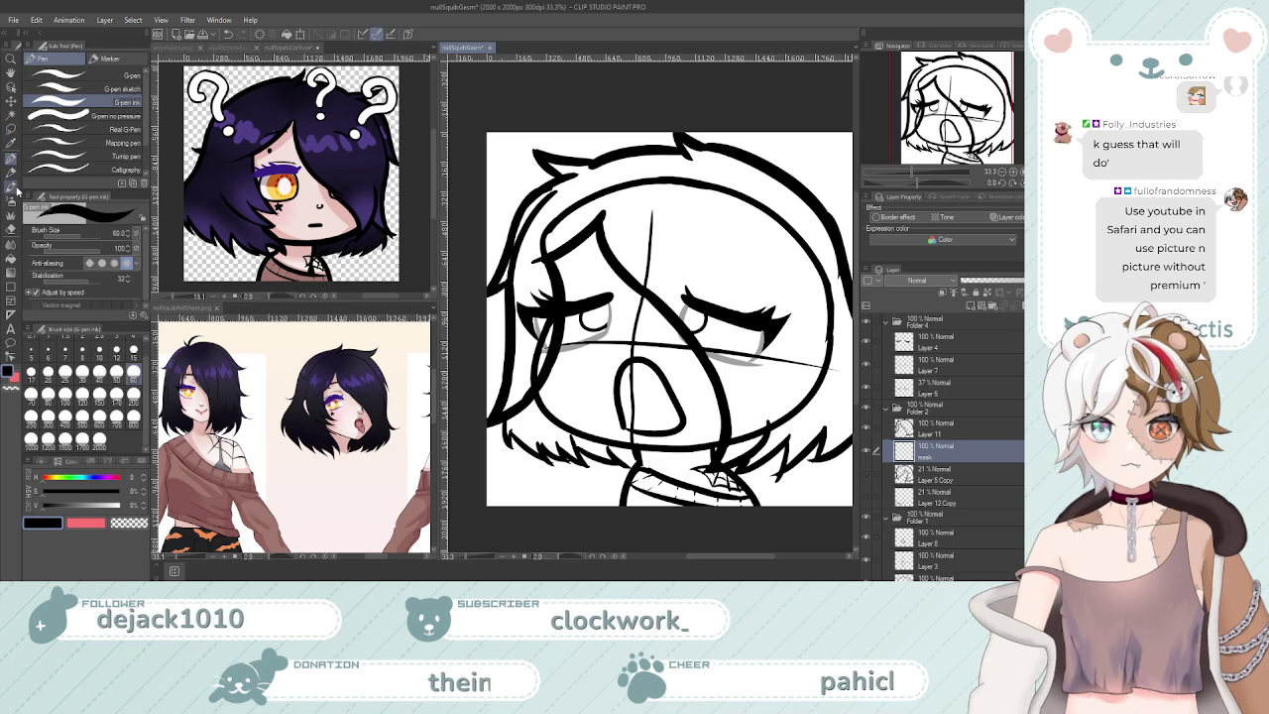
Auto-select the hair area enclosed by the line art on Layer 11, clearing the selections made on the mask layer
{"action": "left_click", "coordinate": [10, 114]}
{"action": "left_click", "coordinate": [592, 405]}
{"action": "key", "text": "ctrl+d"}
{"action": "left_click", "coordinate": [635, 295]}
{"action": "key", "text": "ctrl+d"}
{"action": "left_click", "coordinate": [870, 429]}
{"action": "left_click", "coordinate": [870, 429]}
{"action": "left_click", "coordinate": [892, 432]}
{"action": "left_click", "coordinate": [725, 207]}
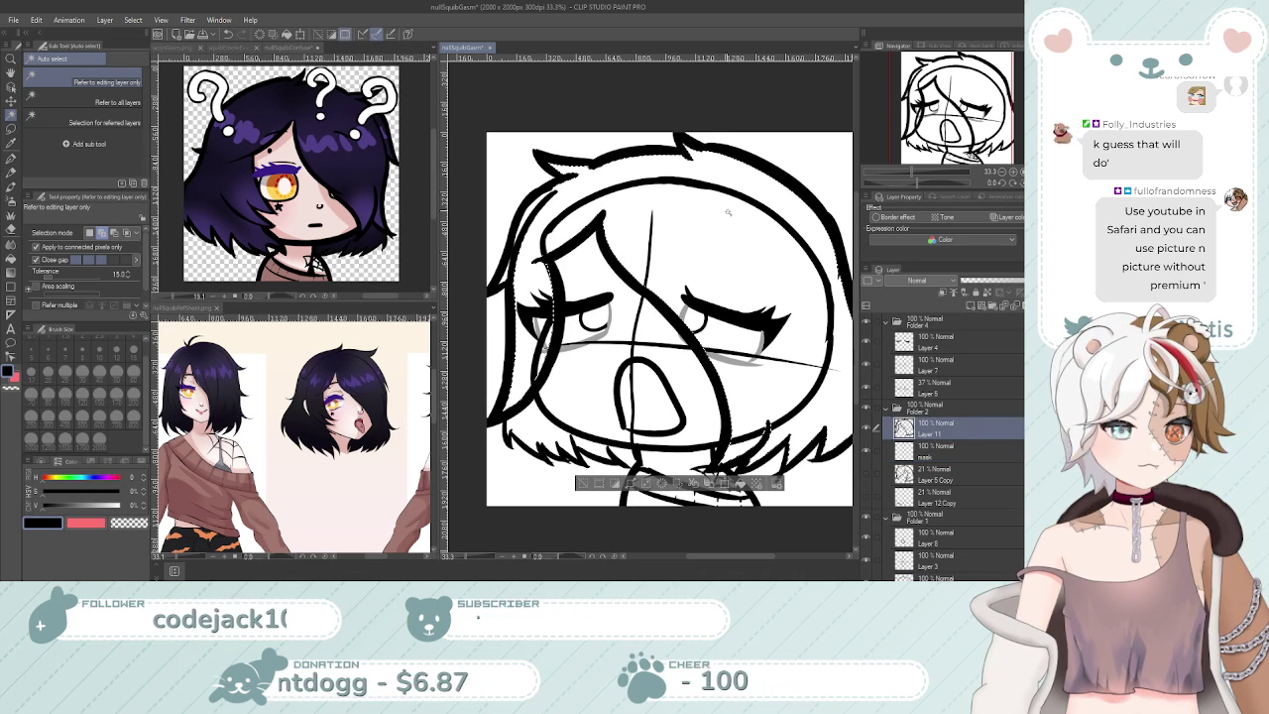
Fill the selected hair area with light grey at 75% brightness on the mask layer and clear the selection
{"action": "left_click", "coordinate": [933, 450]}
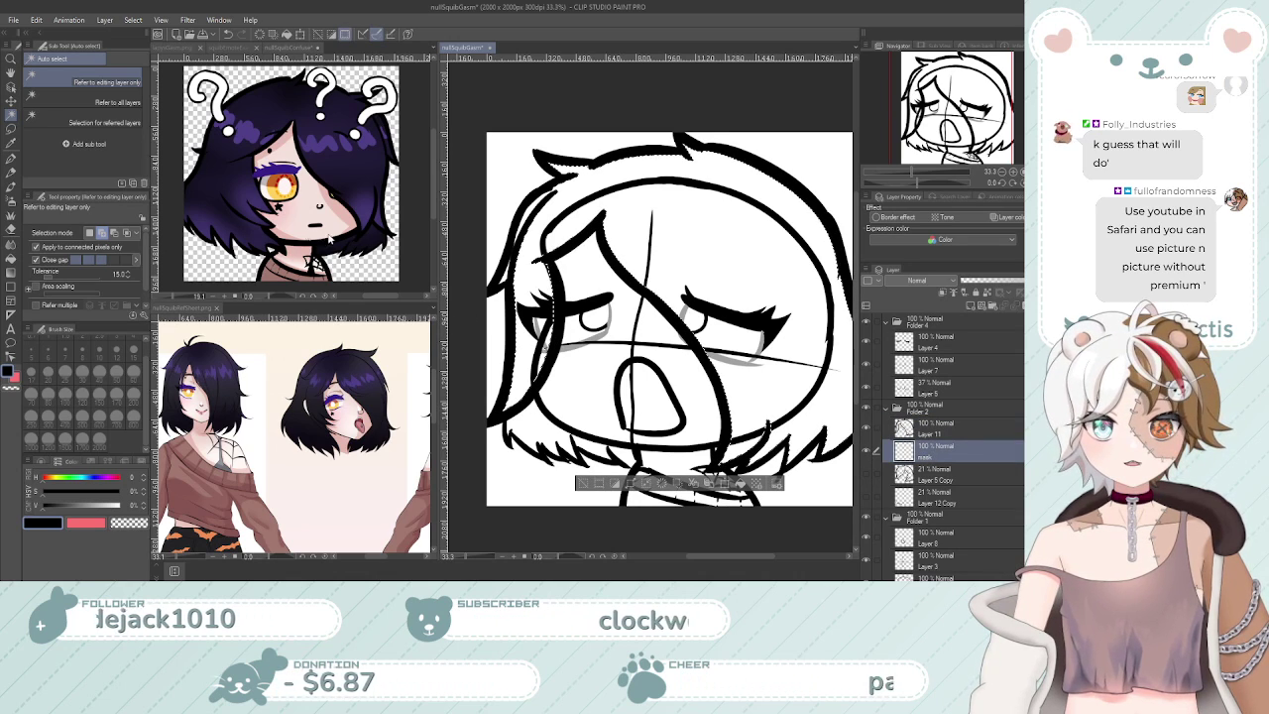
{"action": "left_click", "coordinate": [112, 505]}
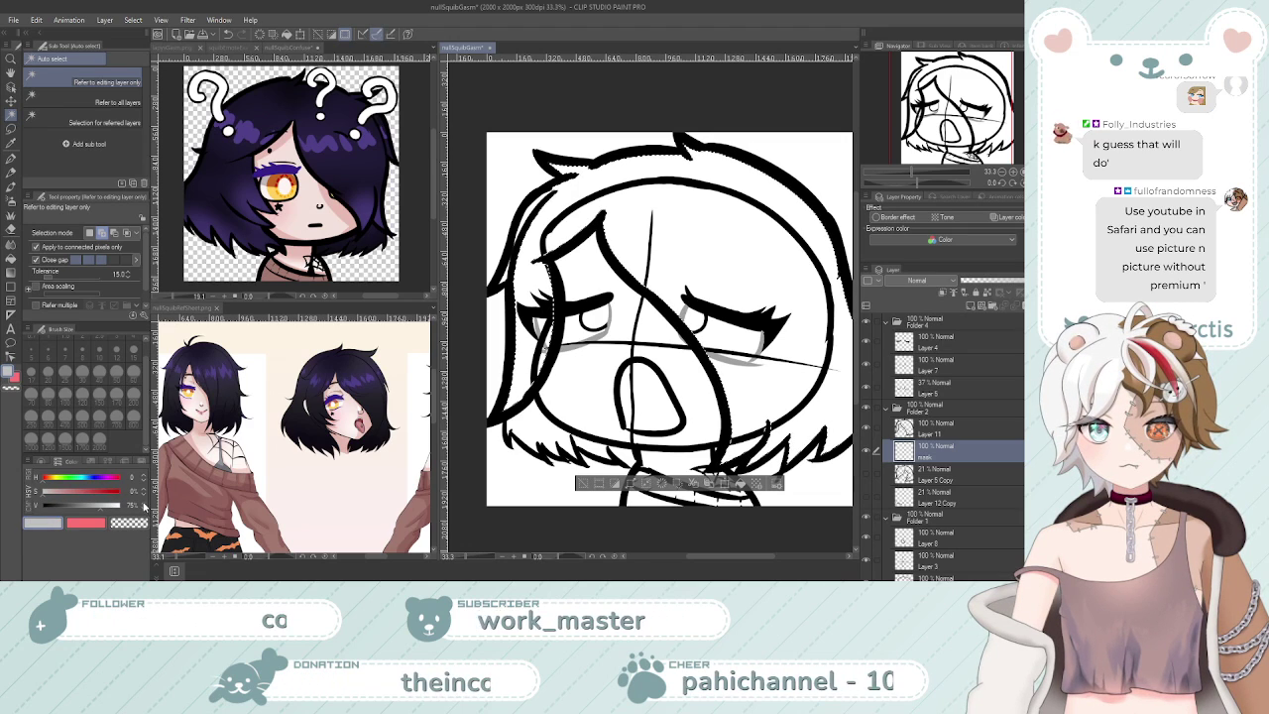
{"action": "key", "text": "g"}
{"action": "left_click", "coordinate": [713, 286]}
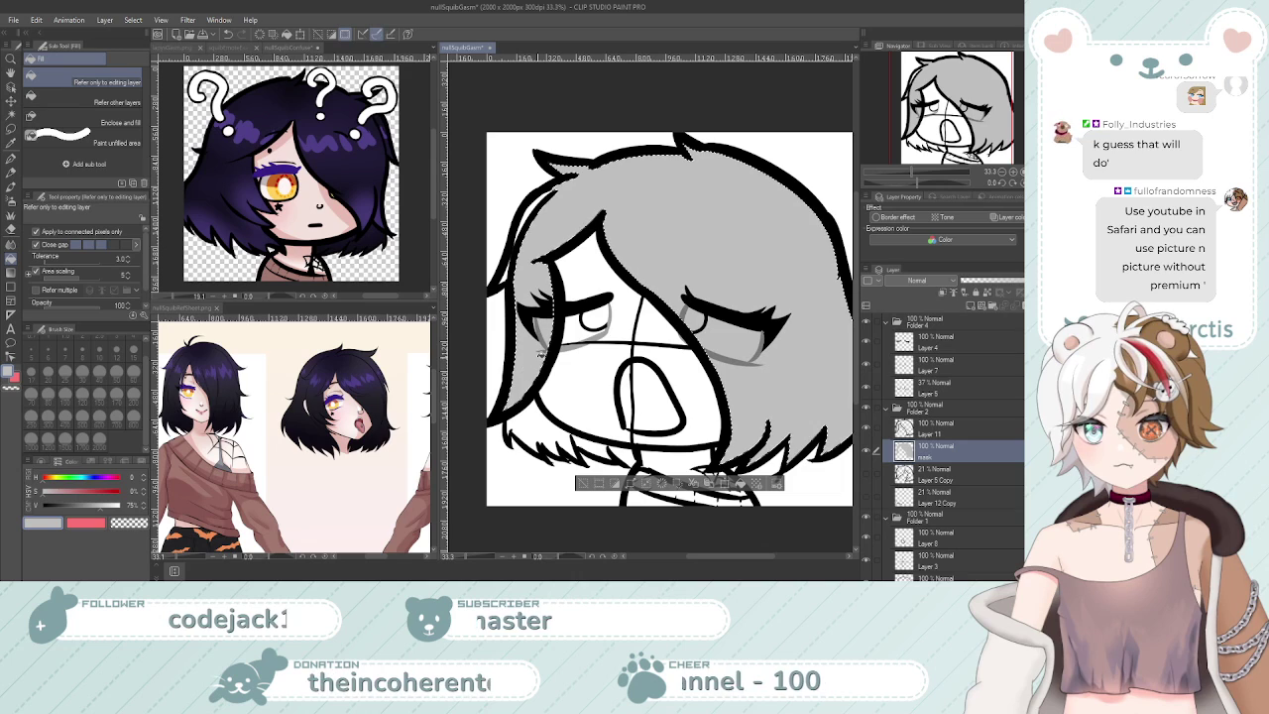
{"action": "key", "text": "ctrl+d"}
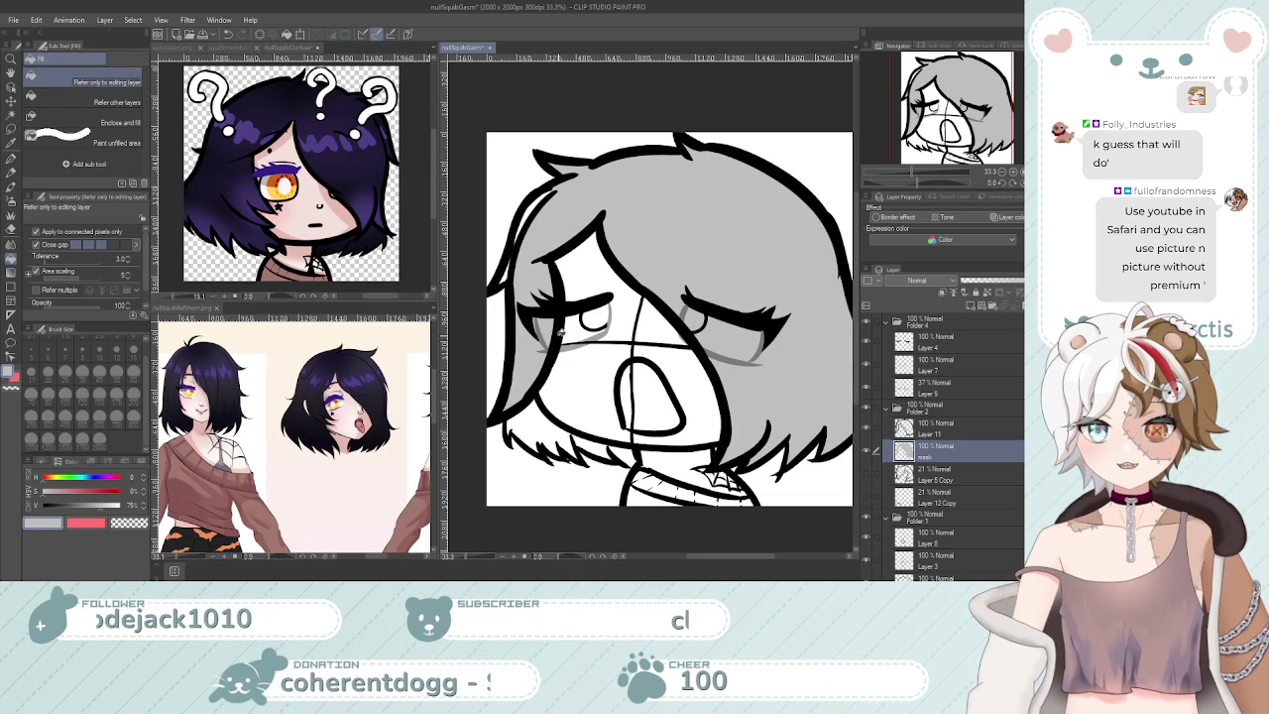
Auto-select the unfilled gaps between the double outlines along the hair's left side, based on Layer 11
{"action": "scroll", "coordinate": [559, 333], "scroll_direction": "down", "scroll_amount": 3}
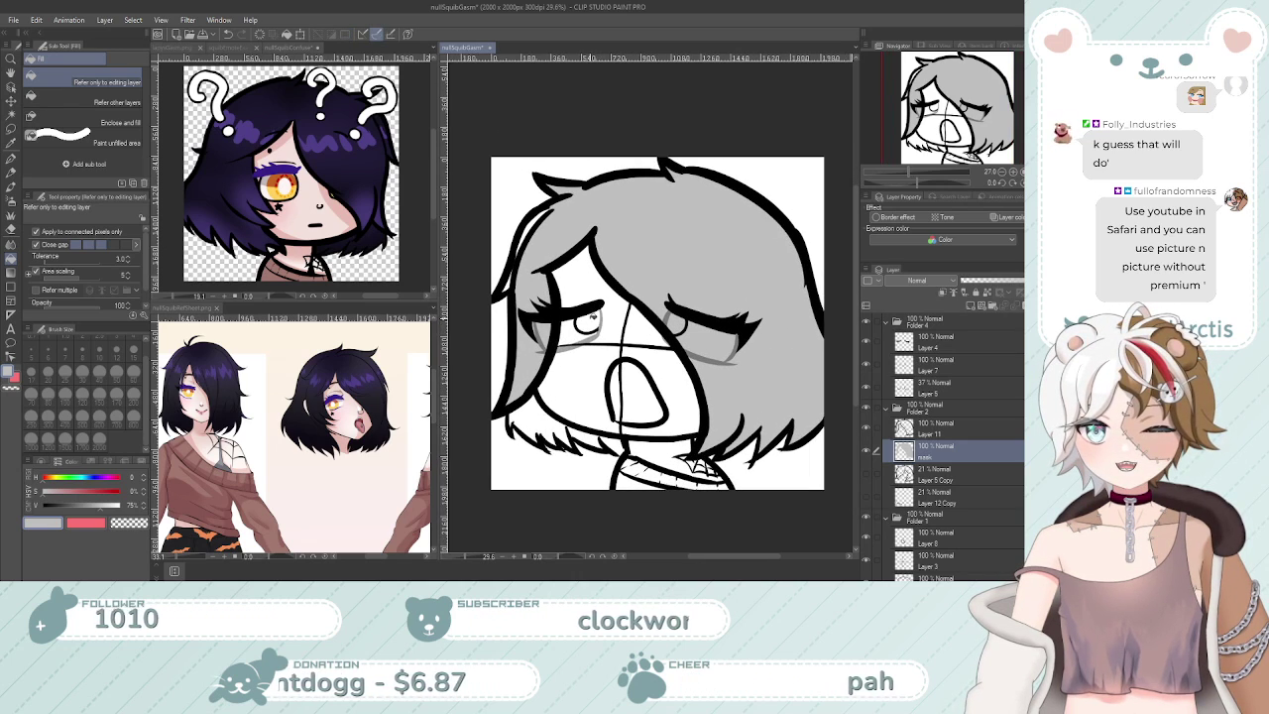
{"action": "scroll", "coordinate": [584, 328], "scroll_direction": "up", "scroll_amount": 2}
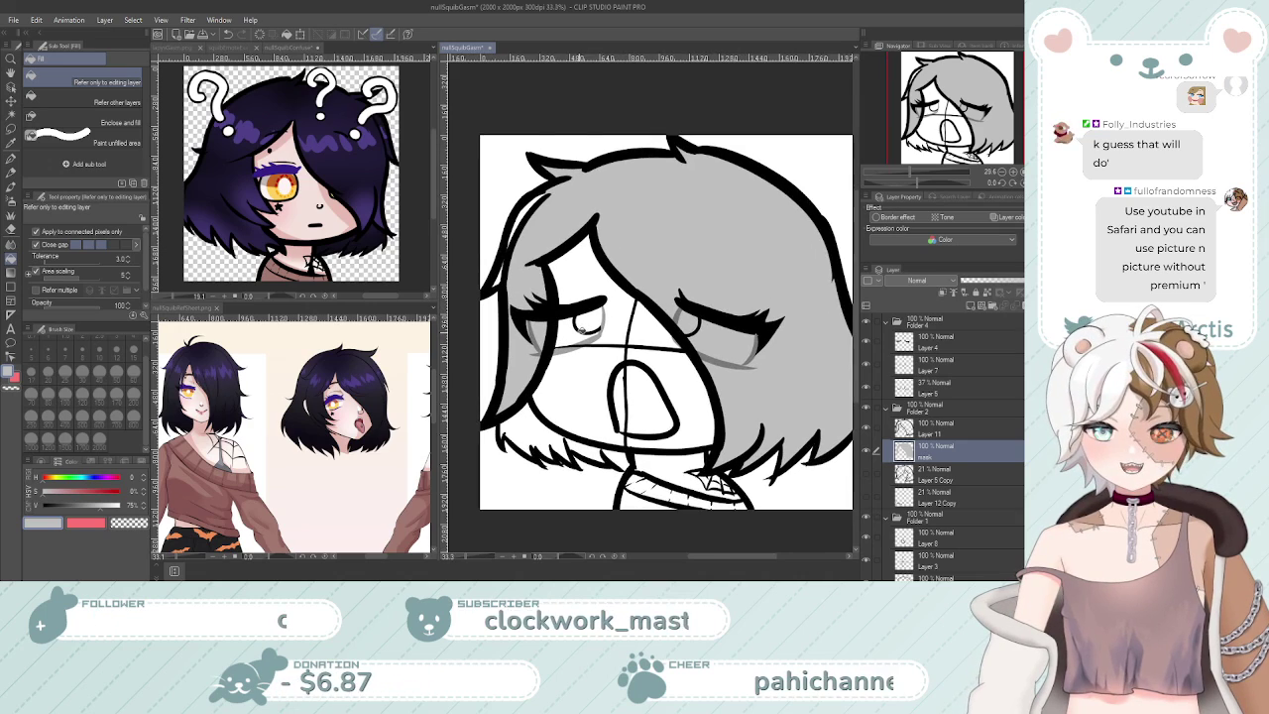
{"action": "scroll", "coordinate": [641, 317], "scroll_direction": "up", "scroll_amount": 3}
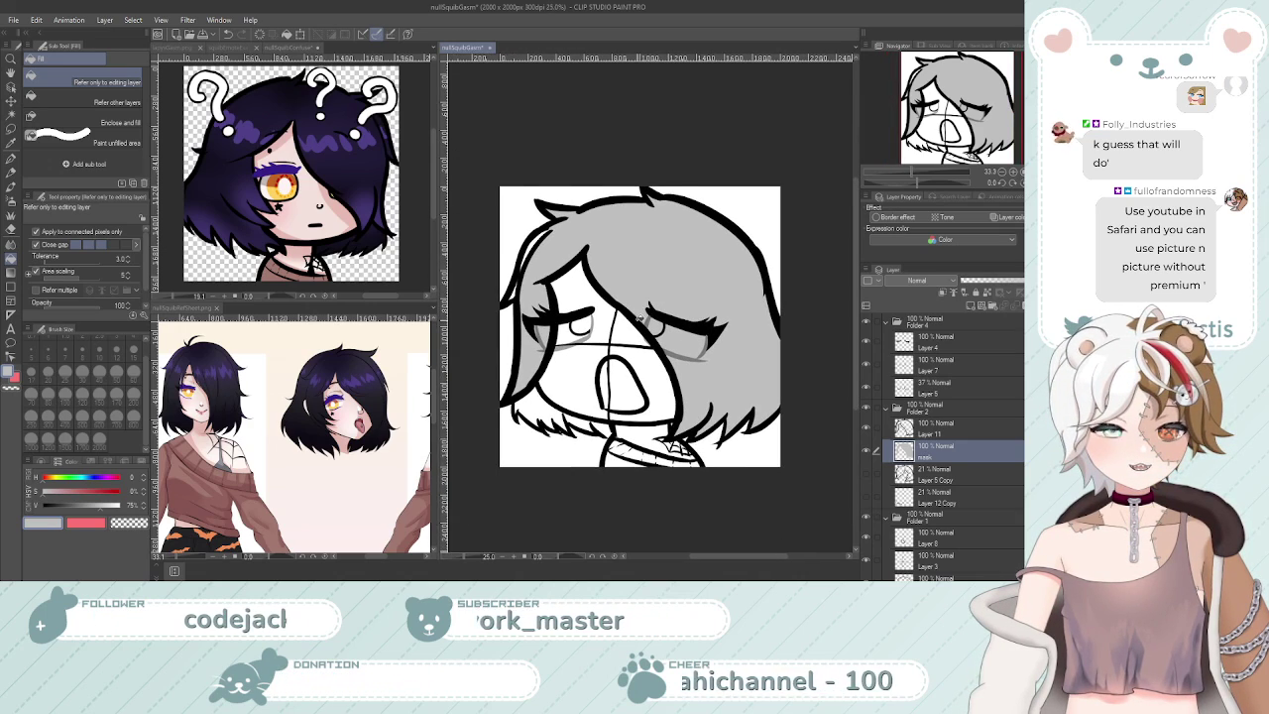
{"action": "scroll", "coordinate": [547, 230], "scroll_direction": "up", "scroll_amount": 3}
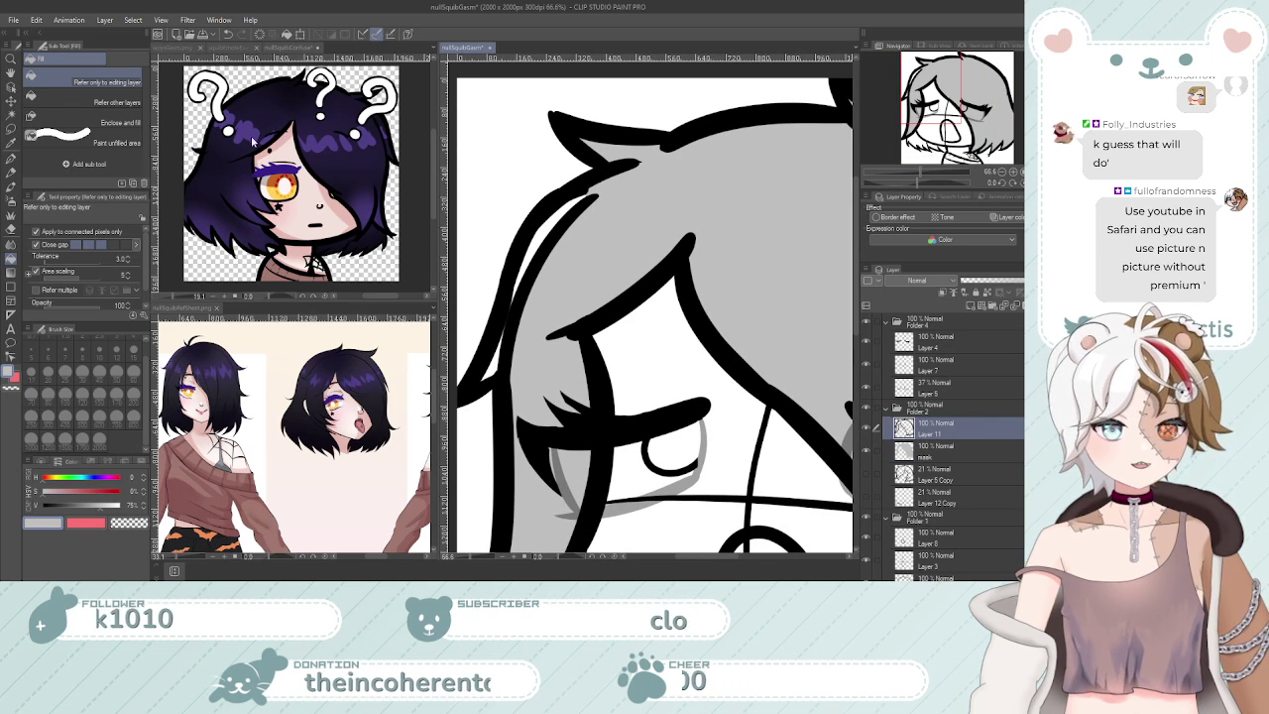
{"action": "left_click", "coordinate": [11, 118]}
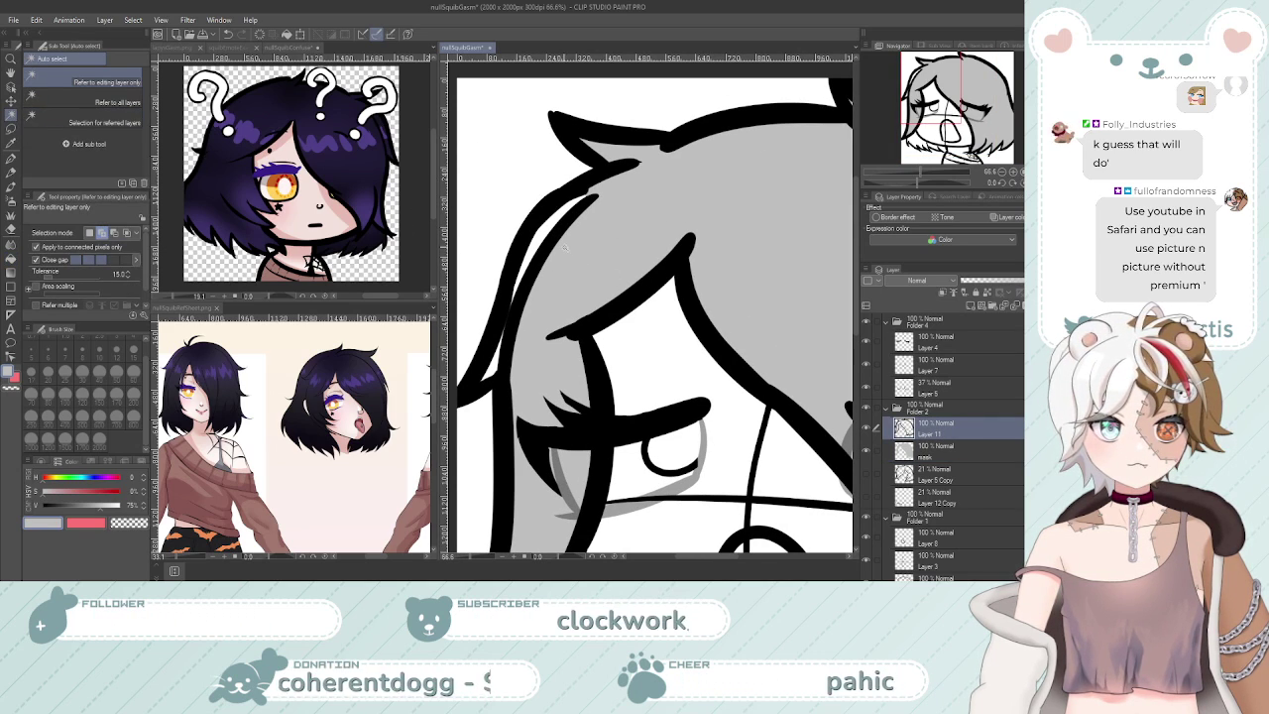
{"action": "left_click", "coordinate": [551, 230]}
{"action": "left_click", "coordinate": [489, 364]}
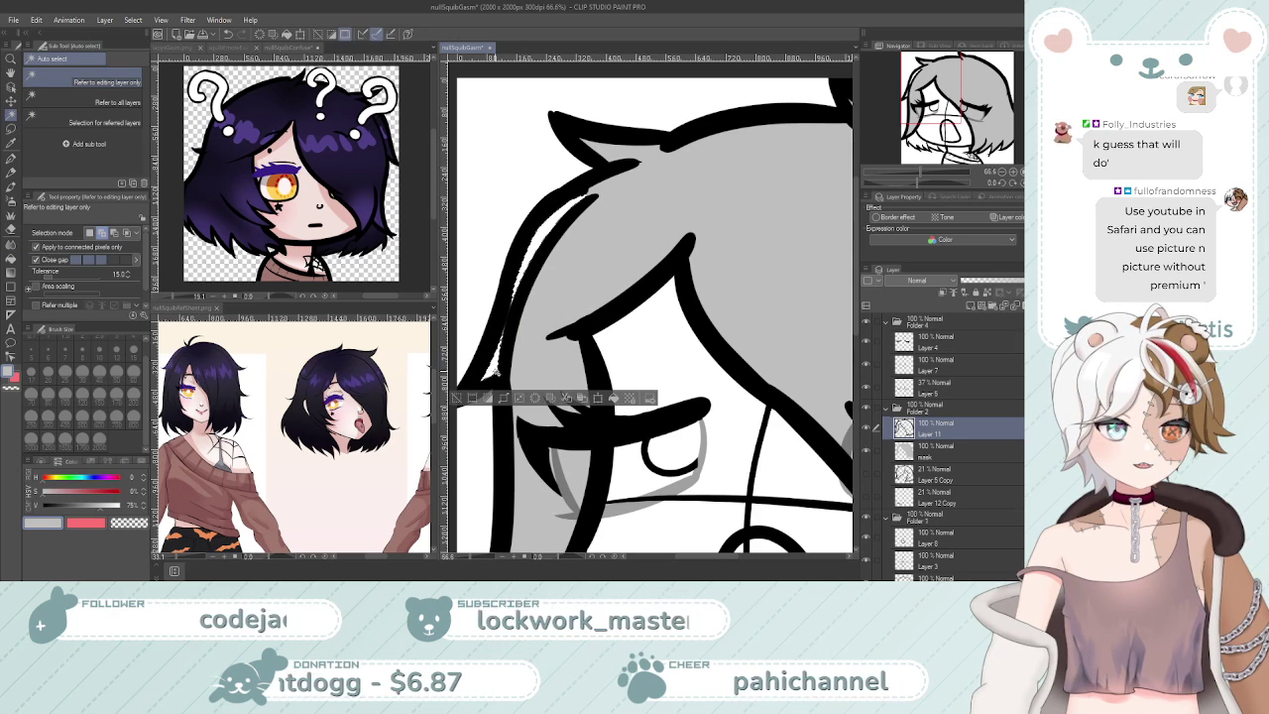
Fill the selected gaps along the hair's left side with the same grey on the mask layer and deselect
{"action": "left_click", "coordinate": [926, 448]}
{"action": "key", "text": "g"}
{"action": "key", "text": "g"}
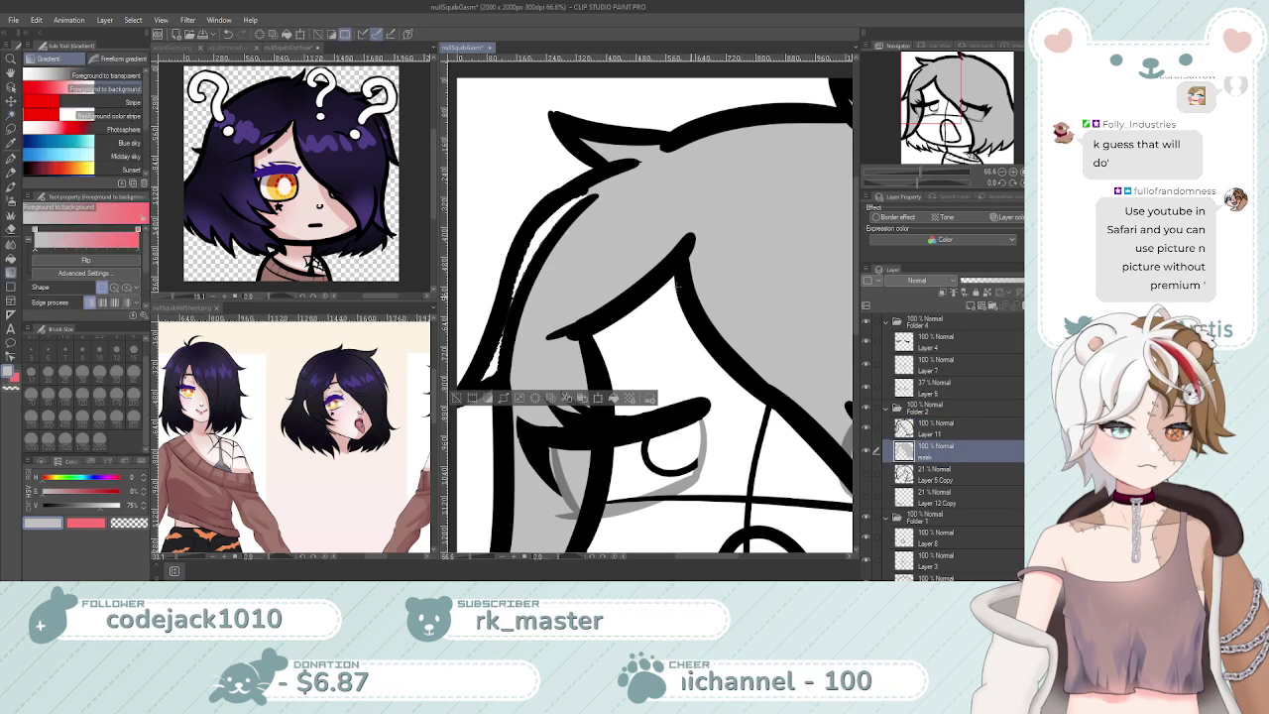
{"action": "left_click", "coordinate": [551, 226]}
{"action": "left_click", "coordinate": [495, 366]}
{"action": "scroll", "coordinate": [499, 359], "scroll_direction": "down", "scroll_amount": 5}
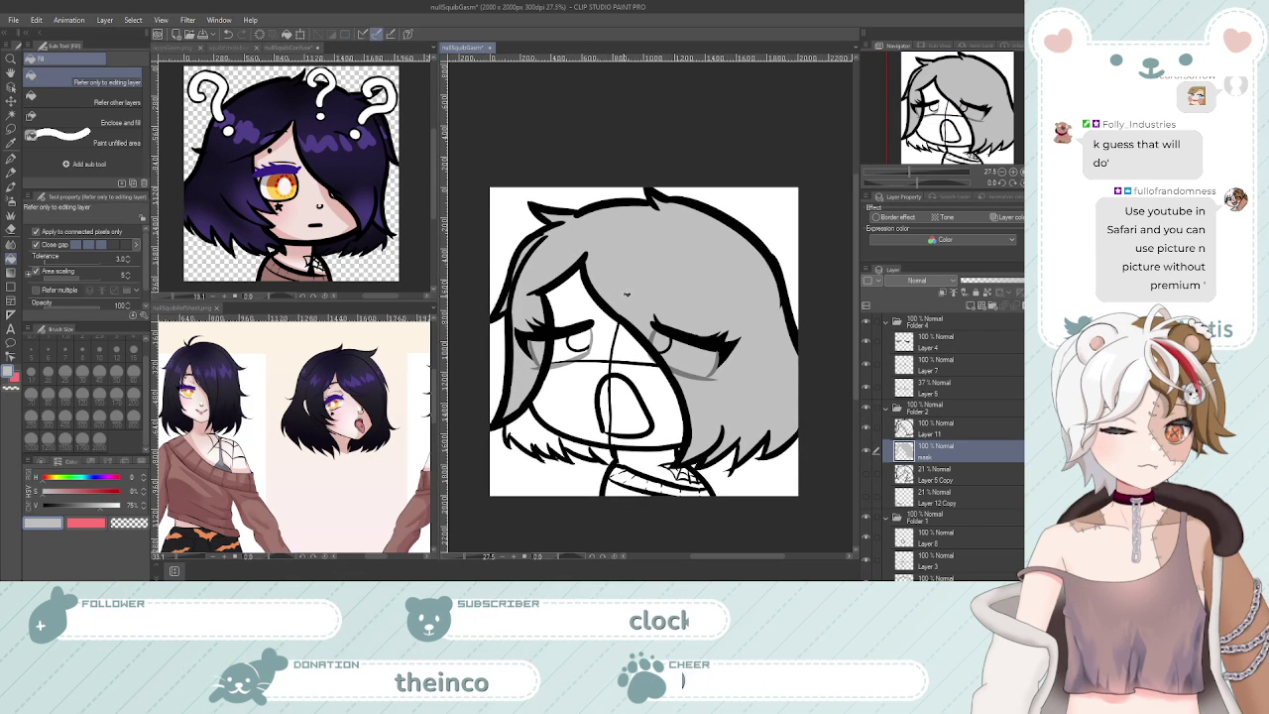
Examine the grey hair fill at several magnifications across the whole head for remaining gaps
{"action": "scroll", "coordinate": [606, 305], "scroll_direction": "up", "scroll_amount": 1}
{"action": "scroll", "coordinate": [686, 290], "scroll_direction": "down", "scroll_amount": 1}
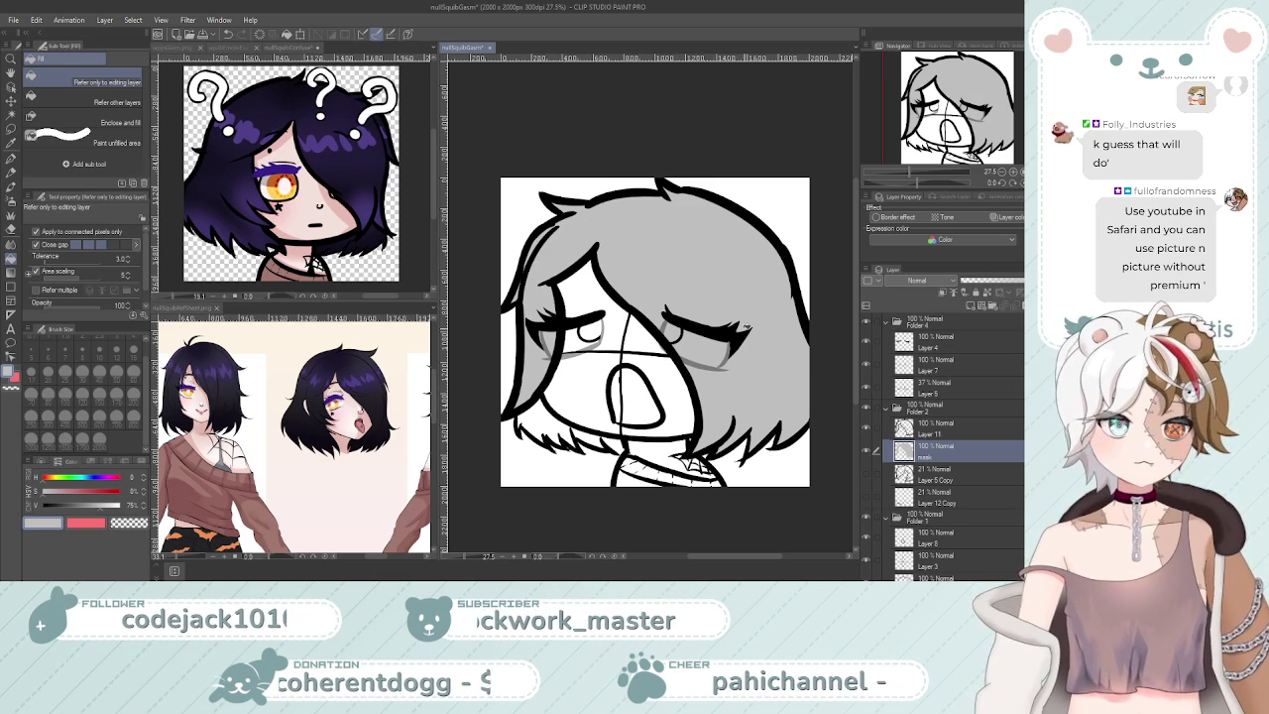
{"action": "scroll", "coordinate": [686, 289], "scroll_direction": "down", "scroll_amount": 3}
{"action": "scroll", "coordinate": [661, 360], "scroll_direction": "down", "scroll_amount": 1}
{"action": "scroll", "coordinate": [659, 342], "scroll_direction": "up", "scroll_amount": 4}
{"action": "scroll", "coordinate": [657, 319], "scroll_direction": "down", "scroll_amount": 3}
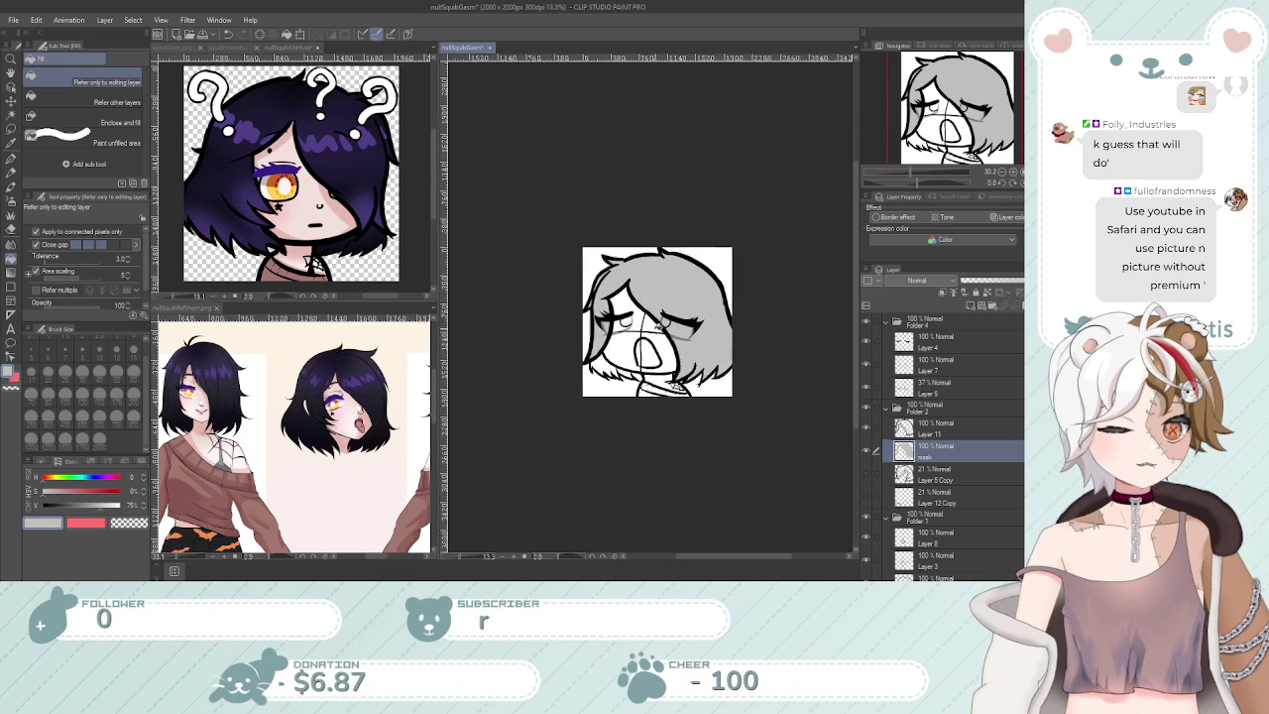
{"action": "scroll", "coordinate": [593, 343], "scroll_direction": "up", "scroll_amount": 4}
{"action": "scroll", "coordinate": [593, 345], "scroll_direction": "up", "scroll_amount": 1}
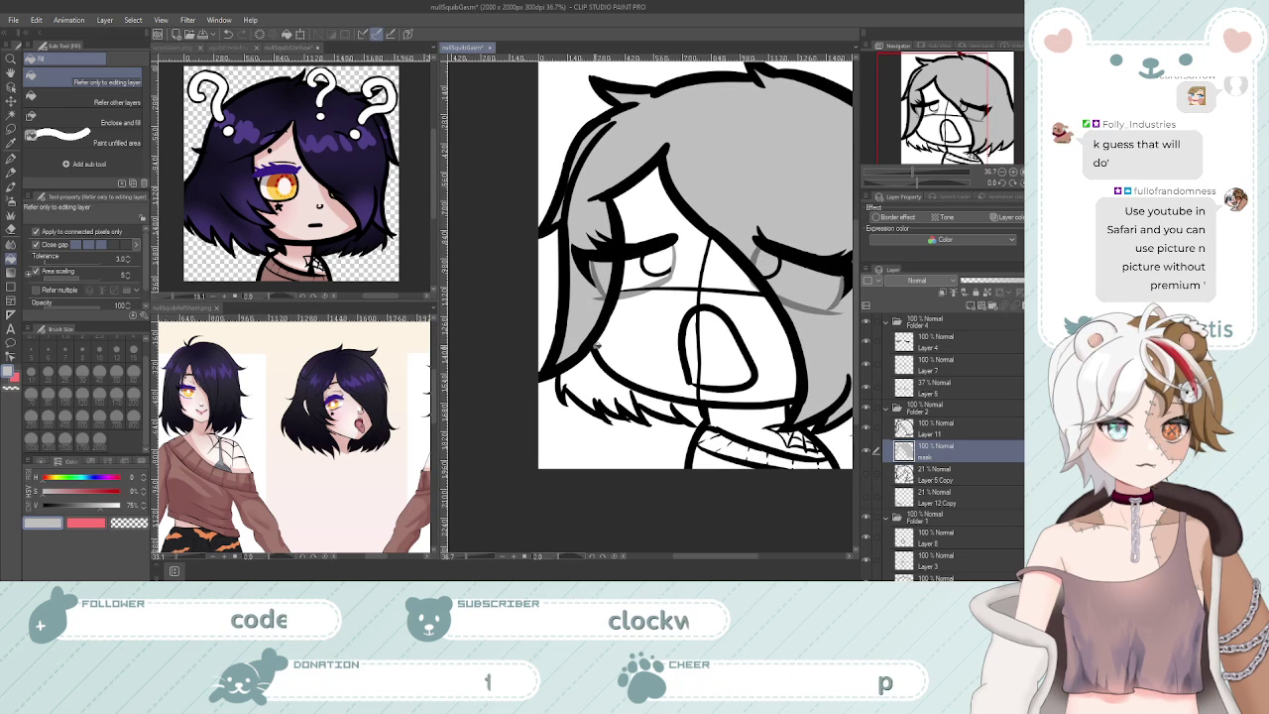
{"action": "scroll", "coordinate": [618, 351], "scroll_direction": "down", "scroll_amount": 2}
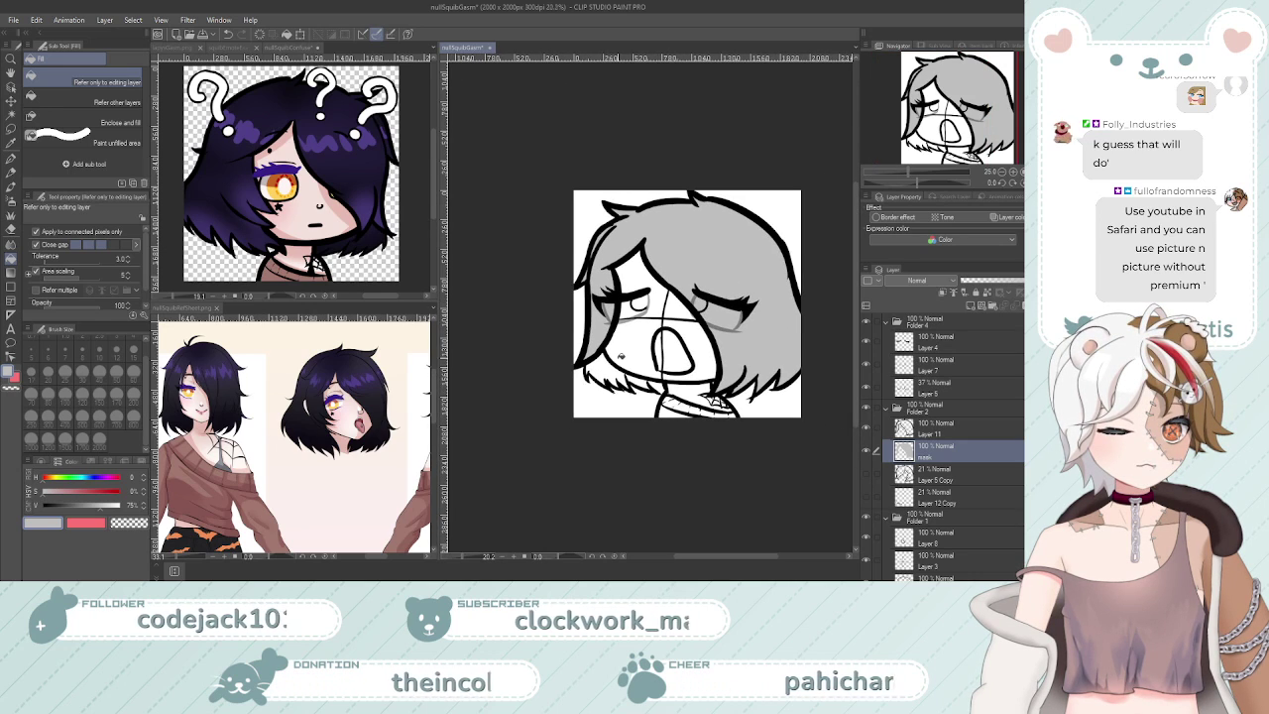
{"action": "scroll", "coordinate": [675, 336], "scroll_direction": "up", "scroll_amount": 1}
{"action": "scroll", "coordinate": [677, 300], "scroll_direction": "down", "scroll_amount": 2}
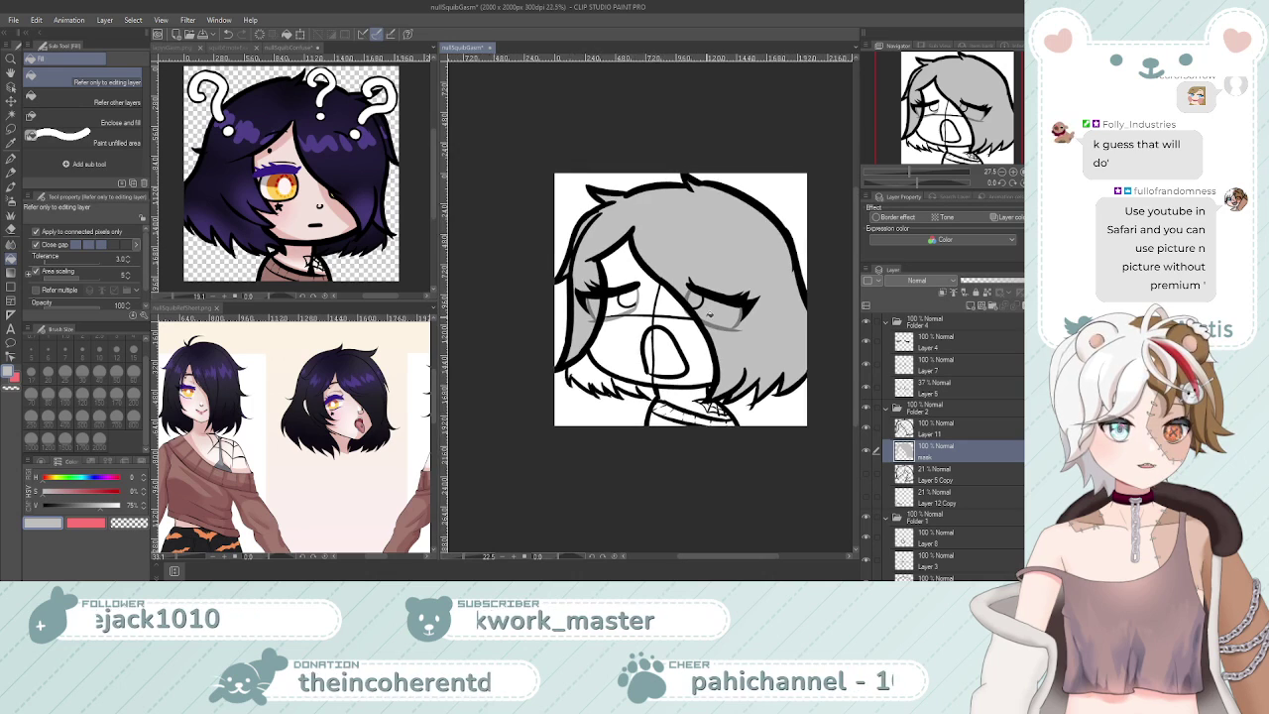
{"action": "scroll", "coordinate": [689, 300], "scroll_direction": "up", "scroll_amount": 1}
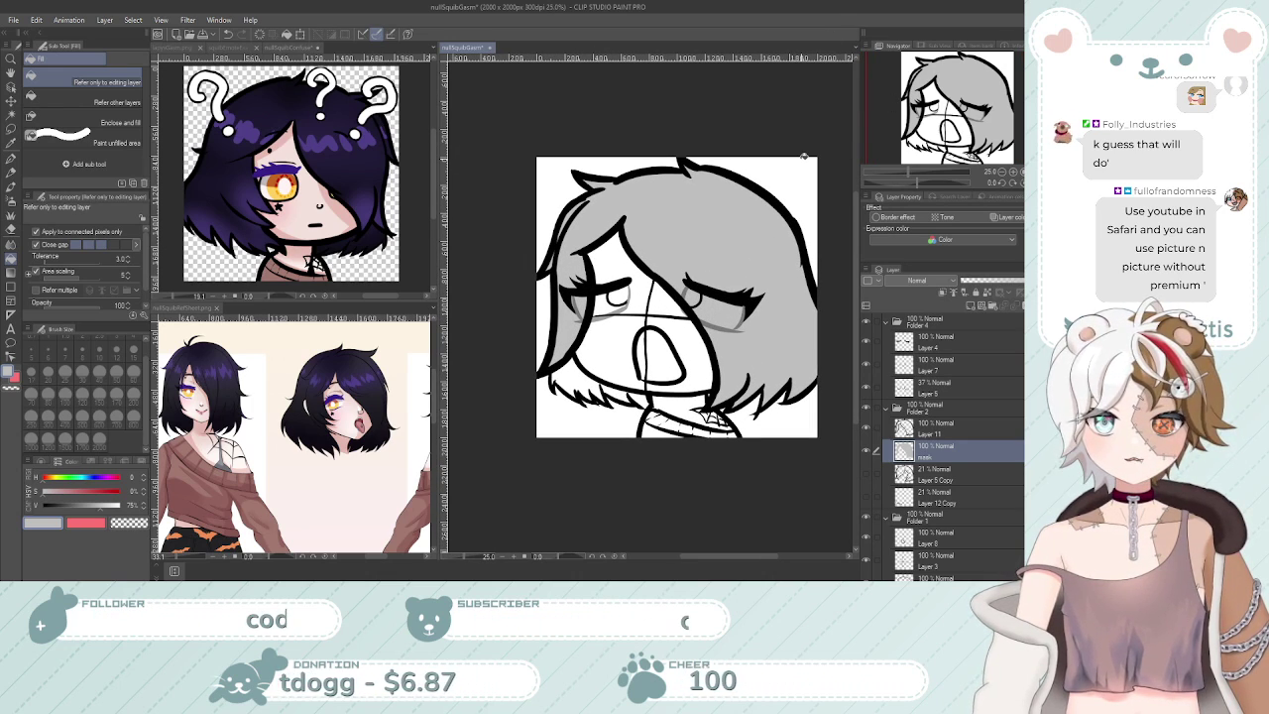
Save the drawing with the filled hair mask
{"action": "key", "text": "ctrl+s"}
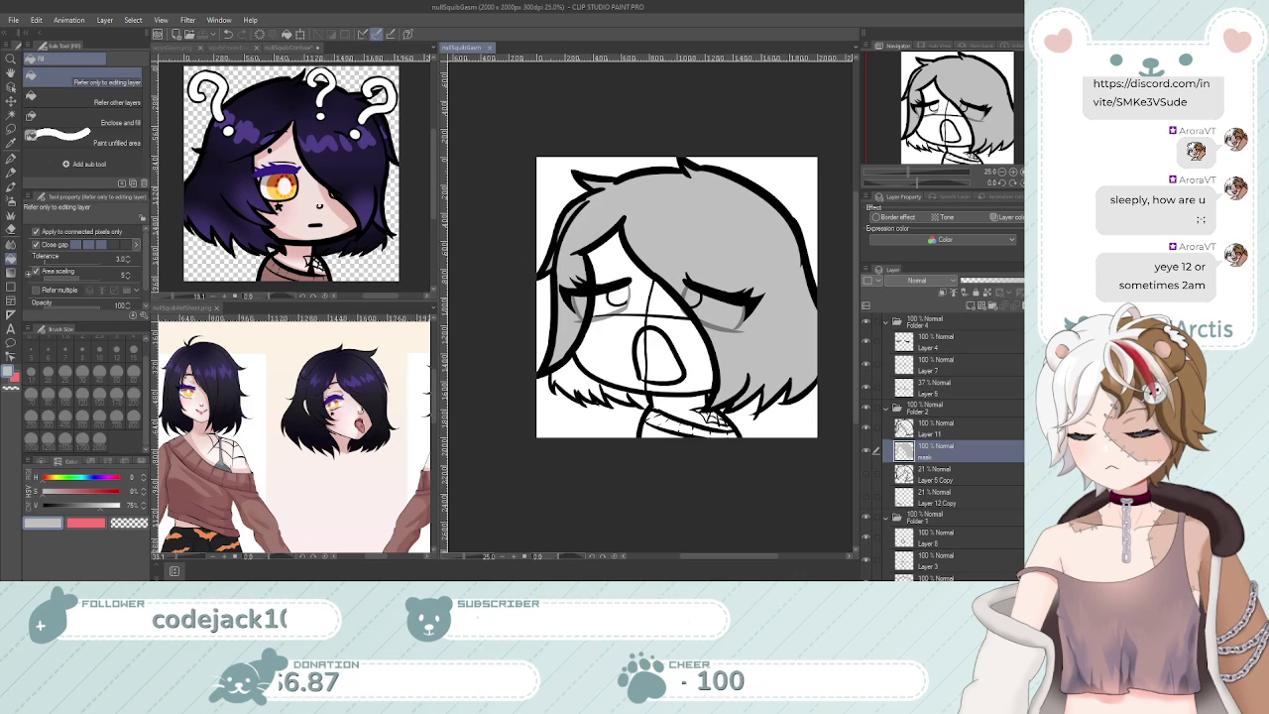
Switch to the browser window with the YouTube search results
{"action": "key", "text": "alt+Tab"}
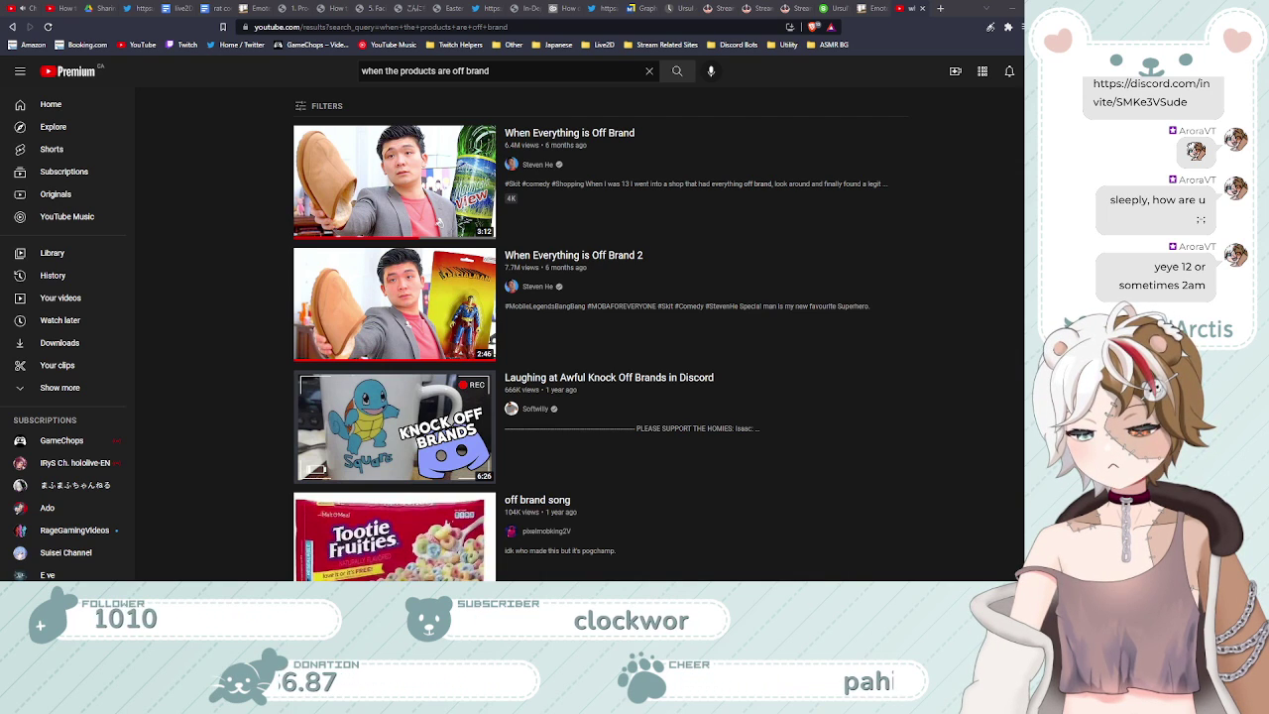
{"action": "key", "text": "alt+Tab"}
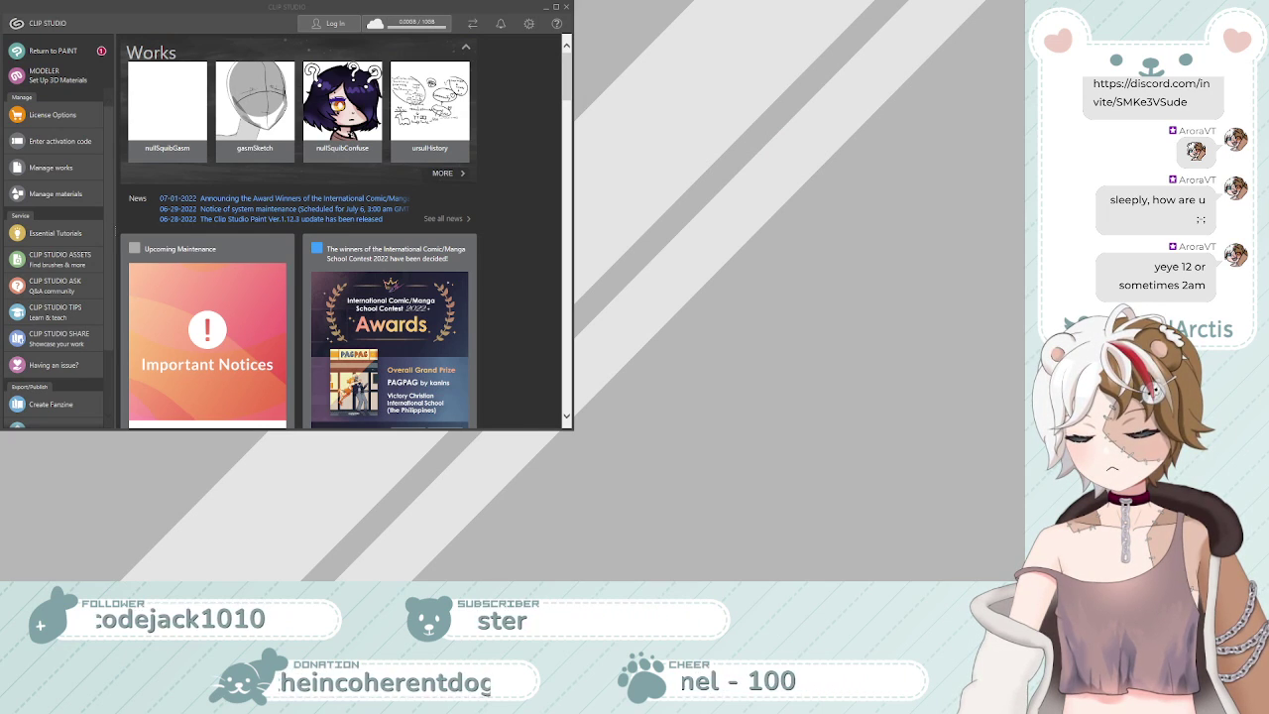
{"action": "key", "text": "alt+Tab"}
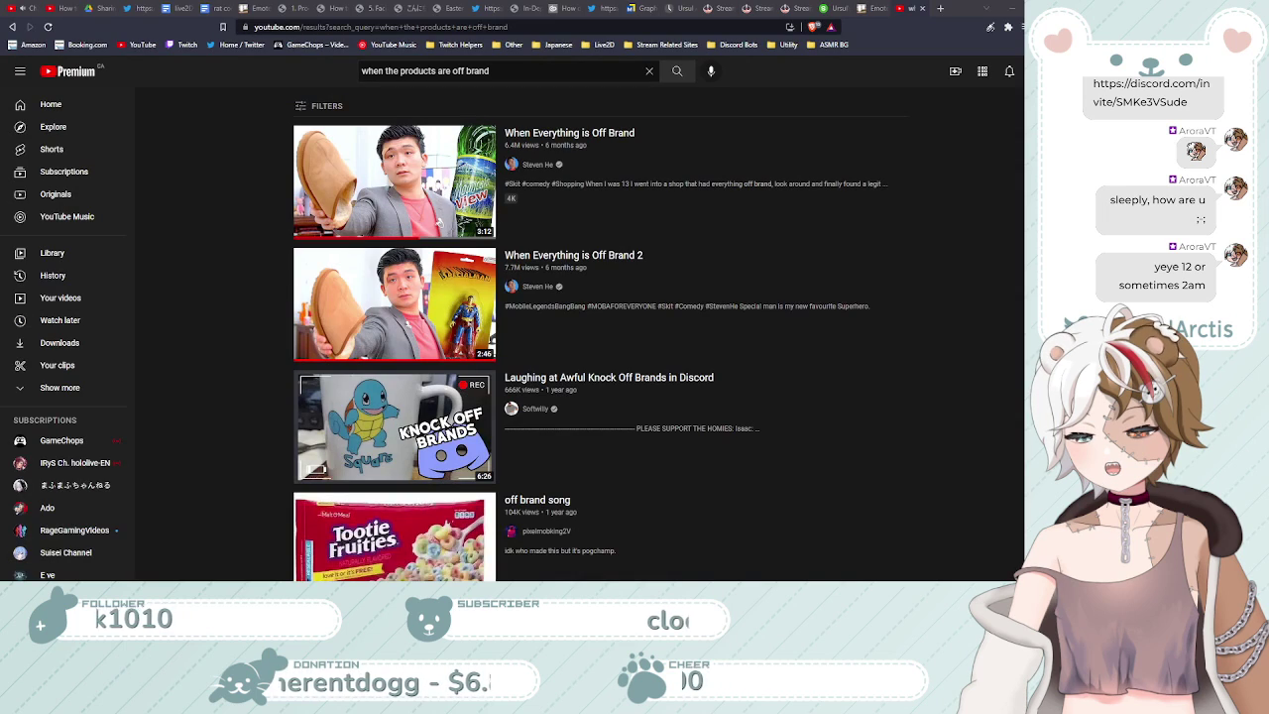